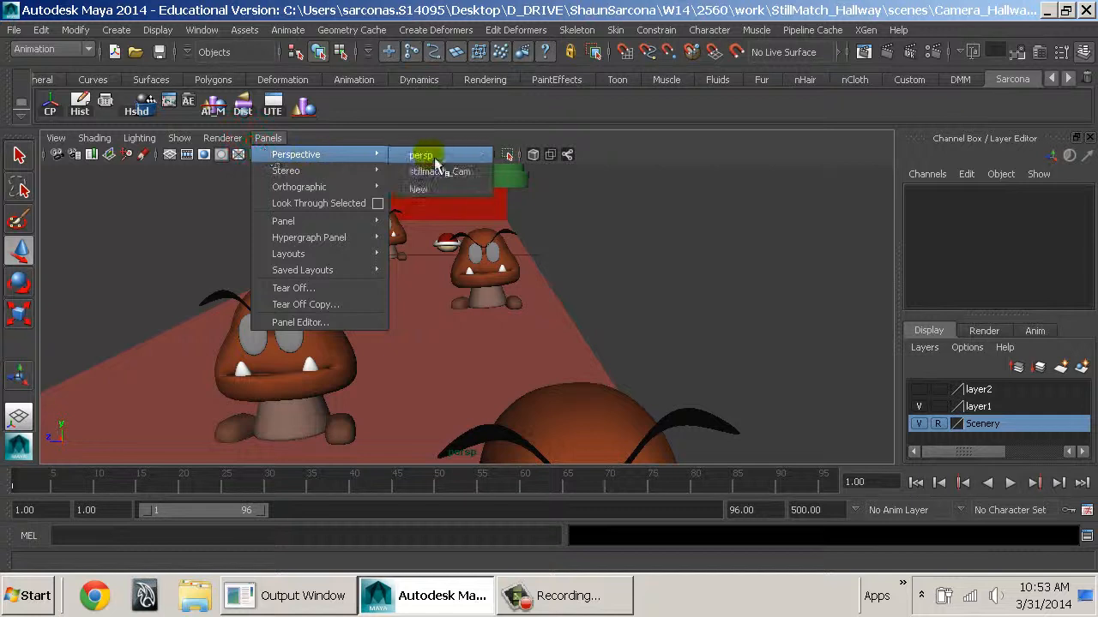
Step: Look through the stillmatch_Cam camera in wireframe and switch the Scenery layer from reference to normal display
left_click(439, 157)
key("4")
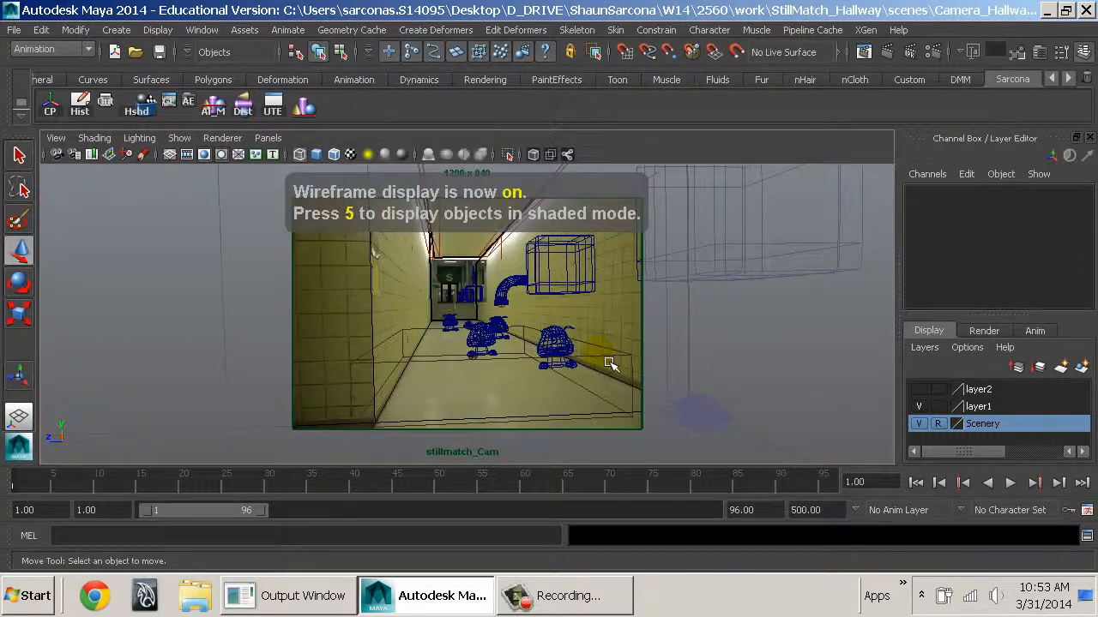
right_click(382, 392)
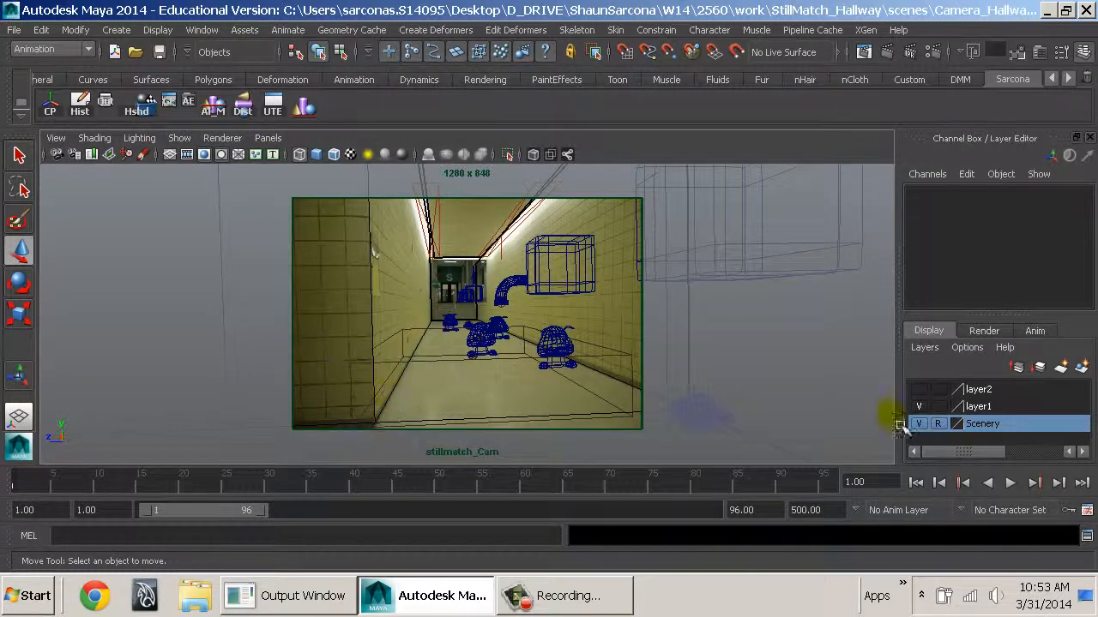
left_click(939, 423)
Step: Try moving the near corner vertex of the hallway plane upward and along the floor, undoing each move
right_click_drag(388, 172, 326, 178)
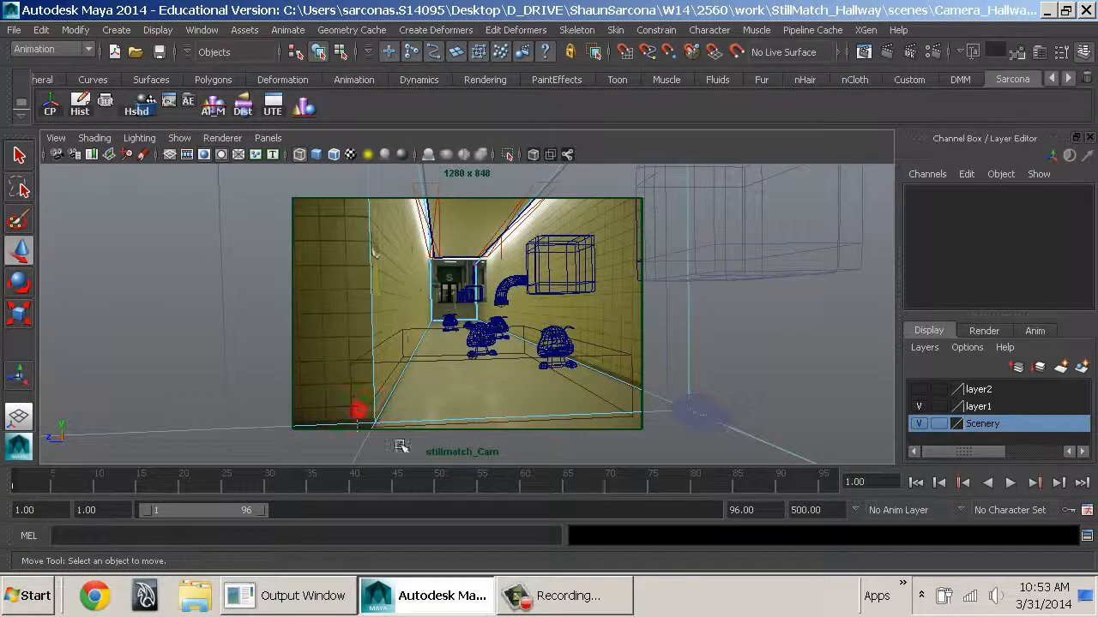
left_click_drag(399, 444, 407, 449)
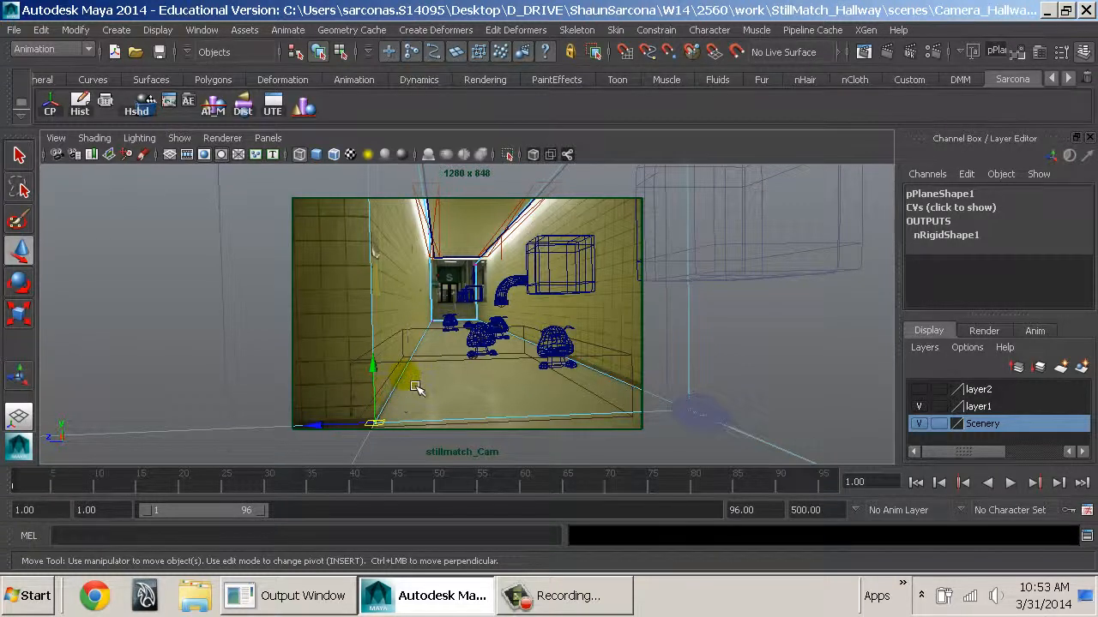
left_click_drag(381, 386, 383, 352)
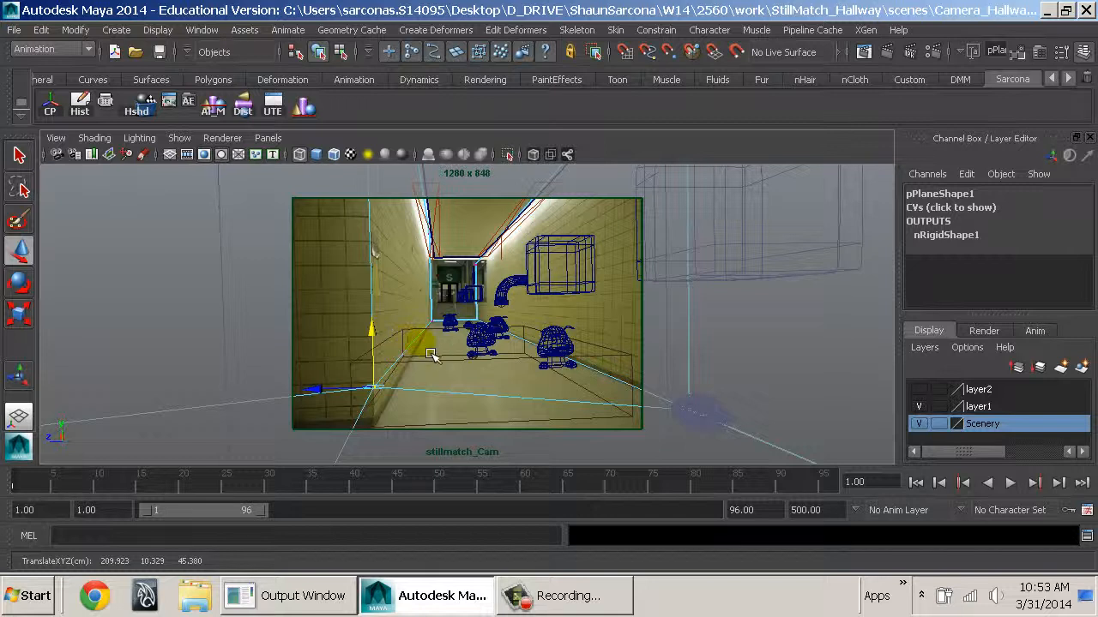
key("ctrl+z")
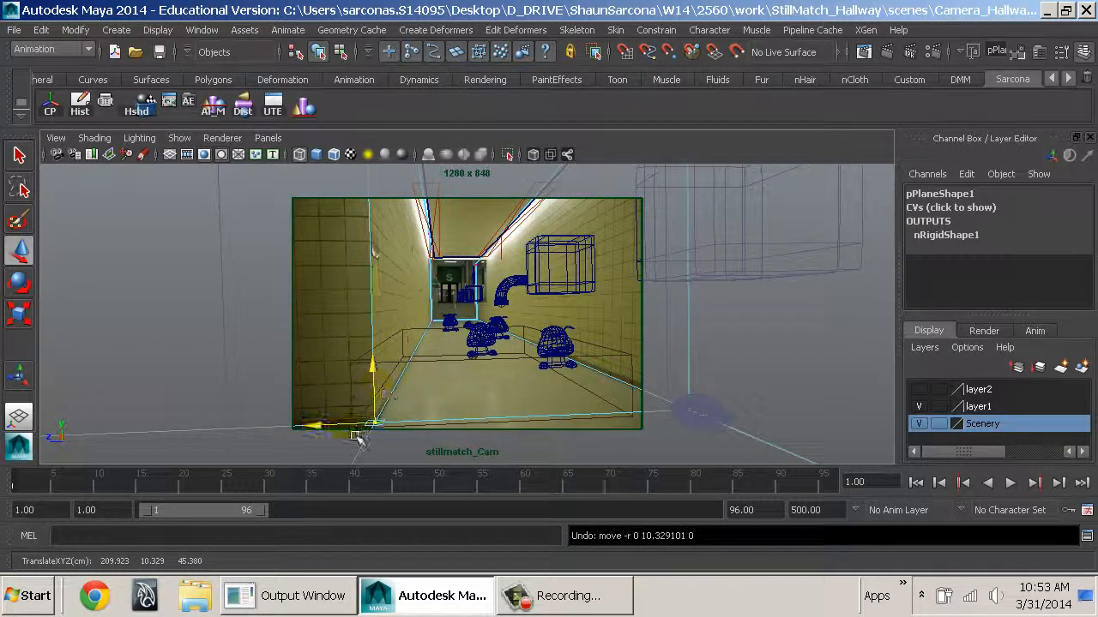
left_click_drag(360, 436, 412, 421)
key("ctrl+z")
key("ctrl+z")
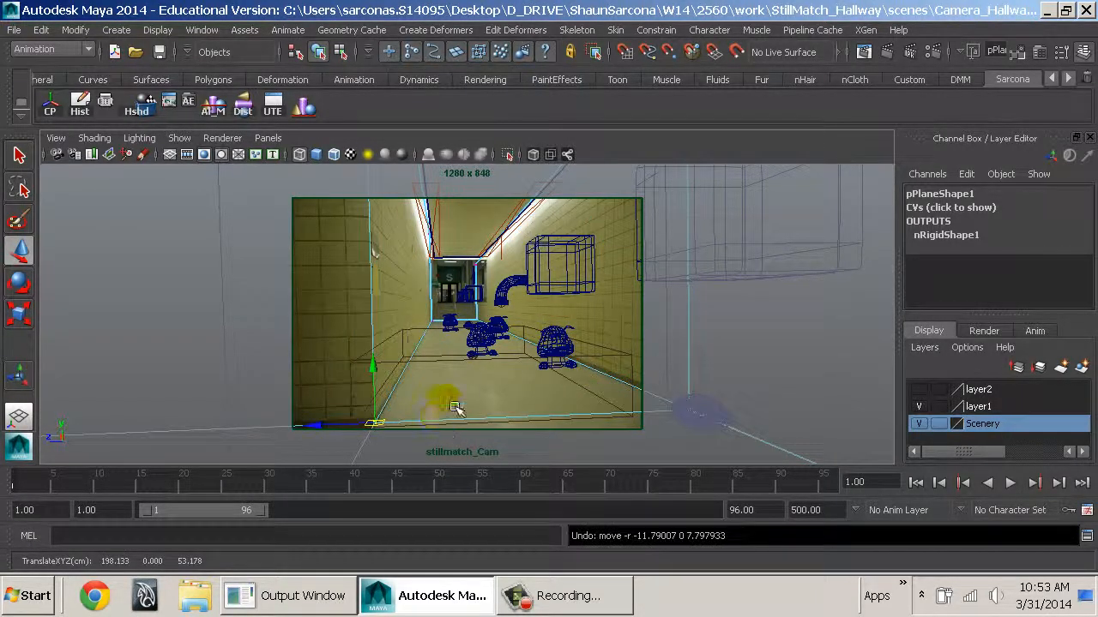
Step: Switch to shaded display, leave vertex editing of the plane and change to the persp camera
key("5")
mouse_move(642, 343)
right_mouse_down()
mouse_move(639, 321)
mouse_move(719, 195)
mouse_move(727, 156)
right_mouse_up()
left_click(653, 294)
left_click(725, 347)
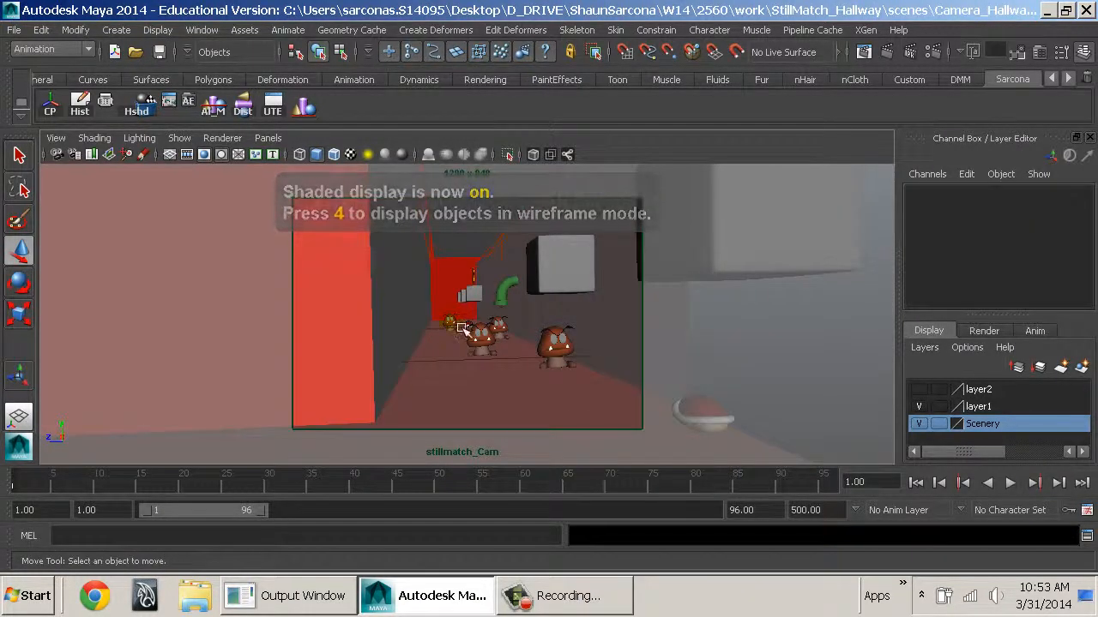
key("space")
left_click_drag(462, 291, 455, 243)
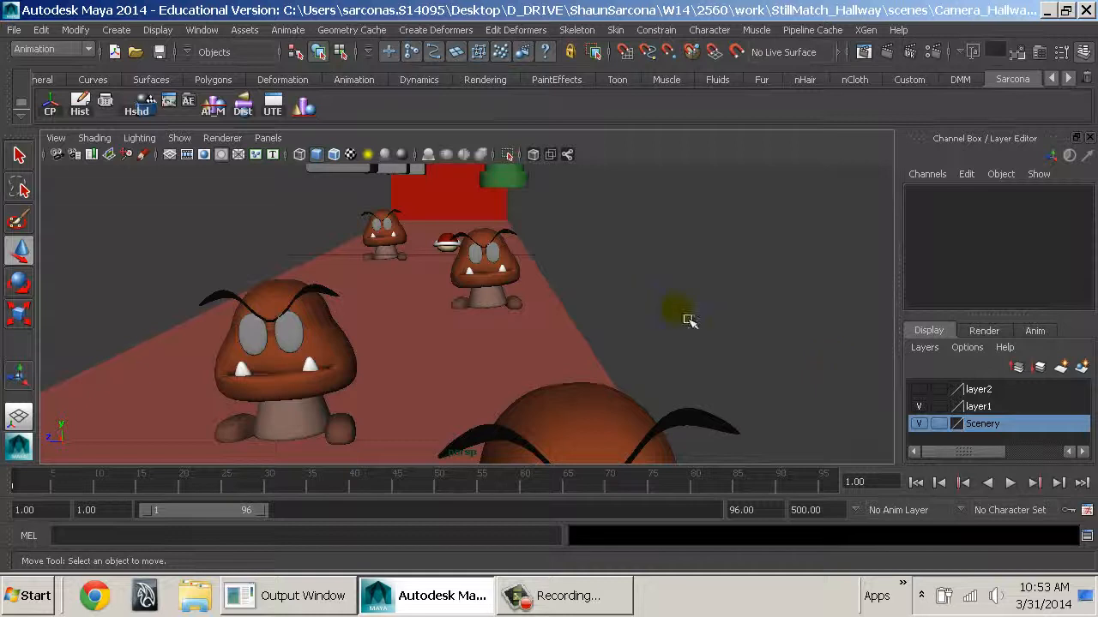
Step: Select the large red plane at the hallway's far end and inspect the attributes of its mip_matteshadow5 material
right_click_drag(500, 297, 184, 274, "alt")
right_click_drag(730, 321, 573, 313, "alt")
left_click_drag(569, 319, 525, 336, "alt")
left_click(643, 246)
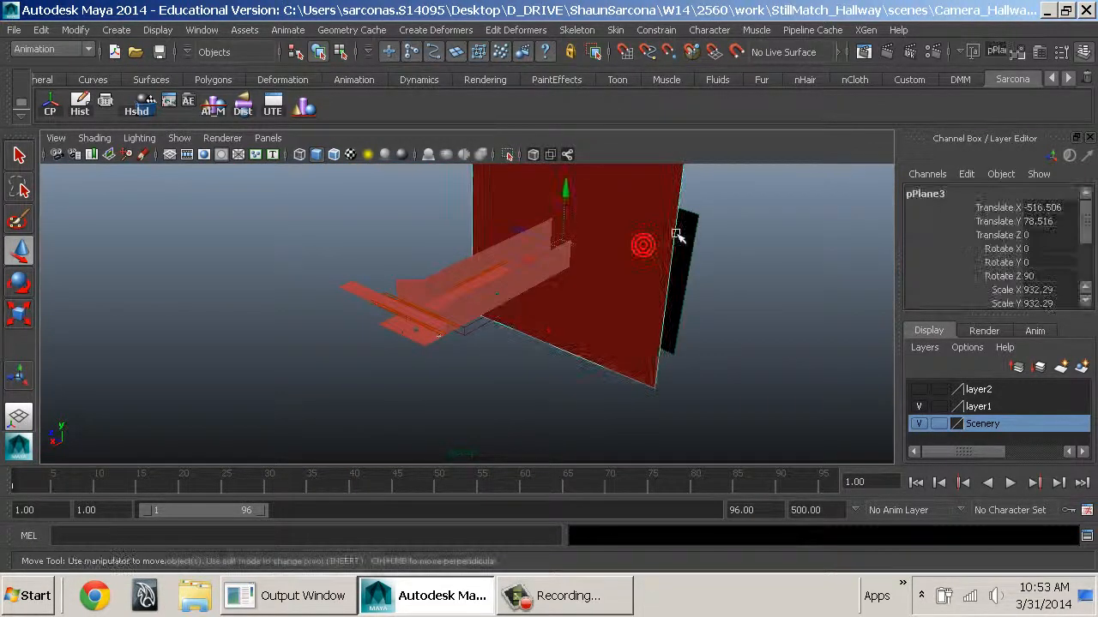
left_click_drag(677, 236, 652, 313, "alt")
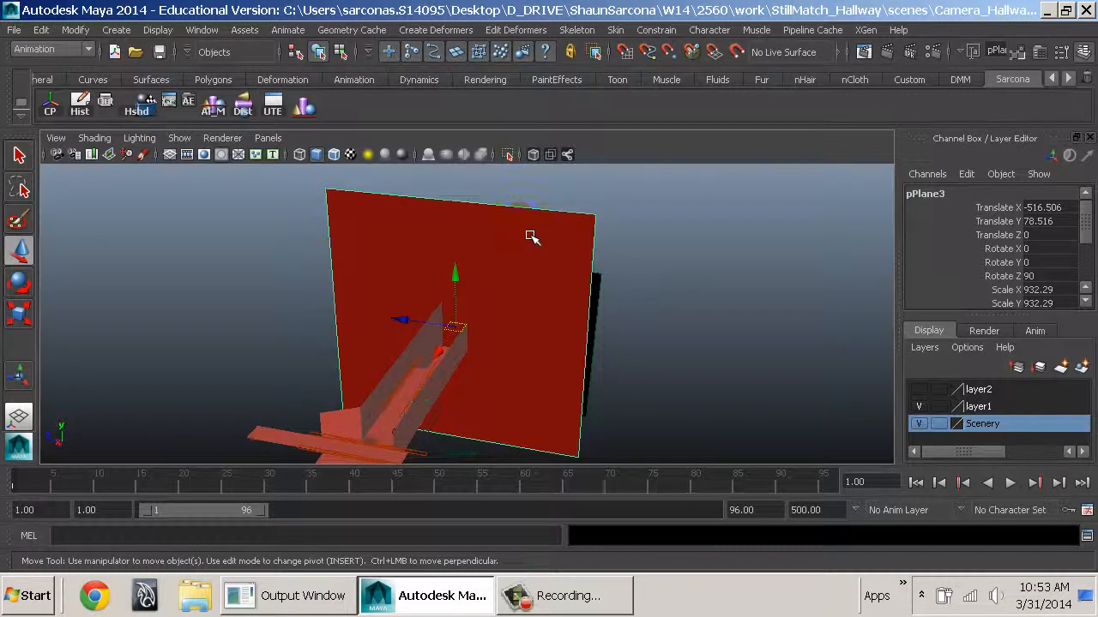
key("ctrl+a")
left_click(365, 132)
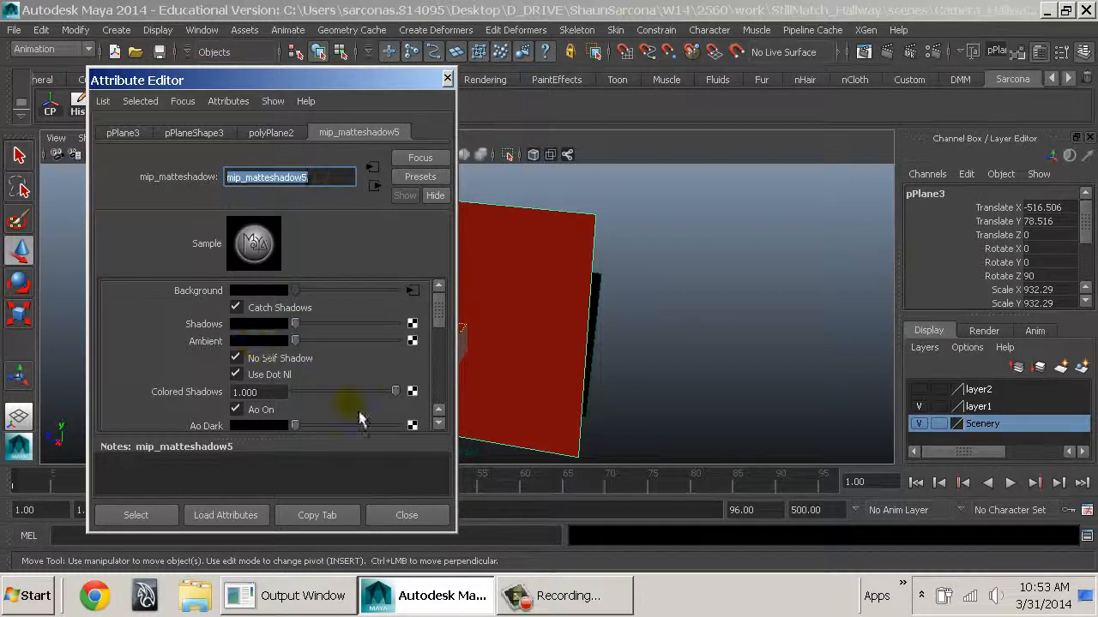
scroll(387, 363, "down", 5)
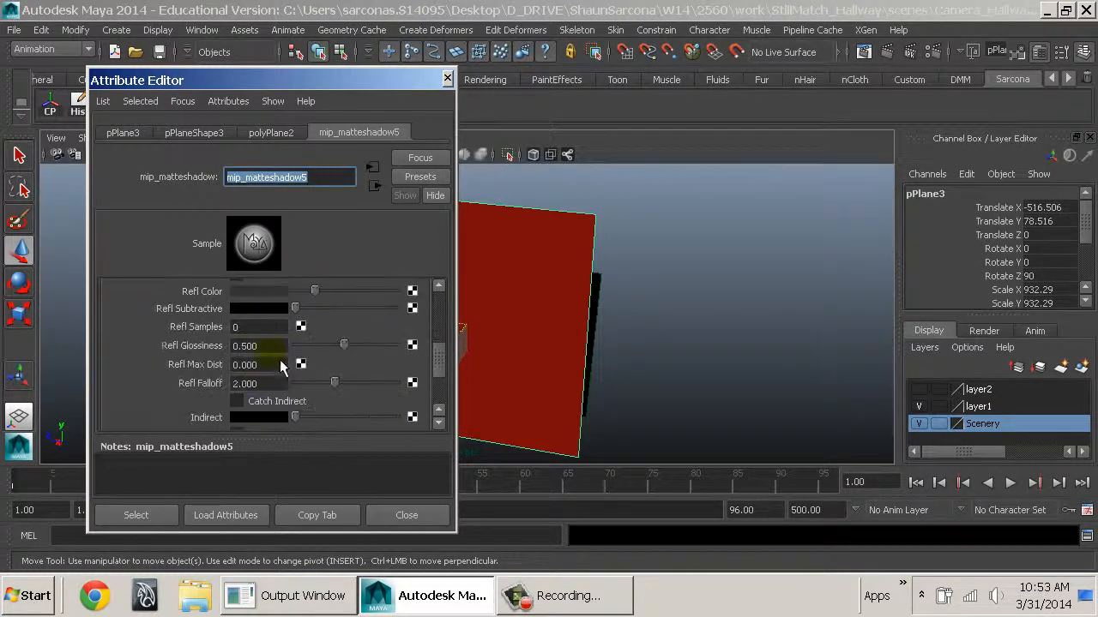
left_click(406, 513)
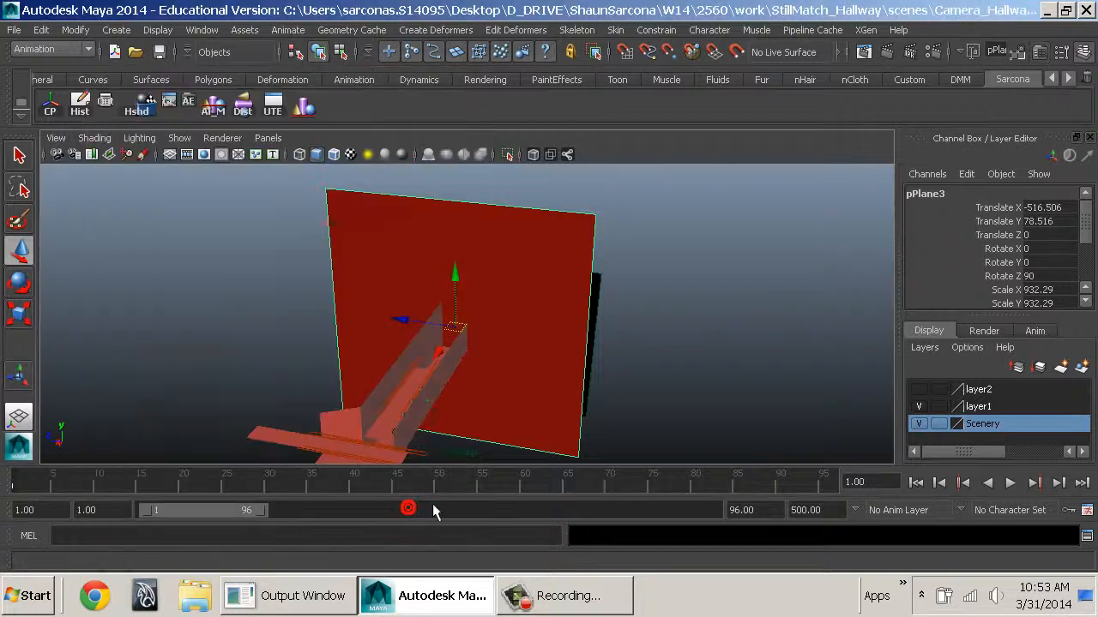
Step: Deselect the plane and display the characters, blocks and pipe with texture maps in the perspective view
left_click(733, 385)
left_click_drag(692, 382, 663, 427, "alt")
middle_click_drag(663, 426, 475, 309, "alt")
right_click_drag(514, 323, 592, 330, "alt")
right_click_drag(436, 335, 515, 343, "alt")
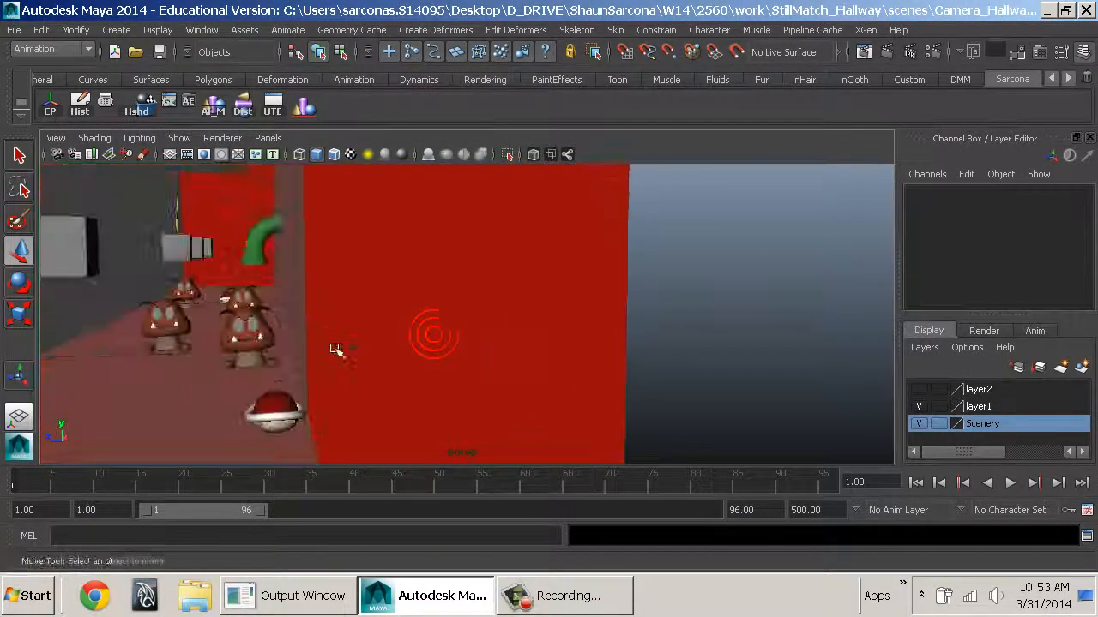
right_click_drag(390, 343, 491, 364, "alt")
middle_click_drag(473, 320, 514, 355, "alt")
key("6")
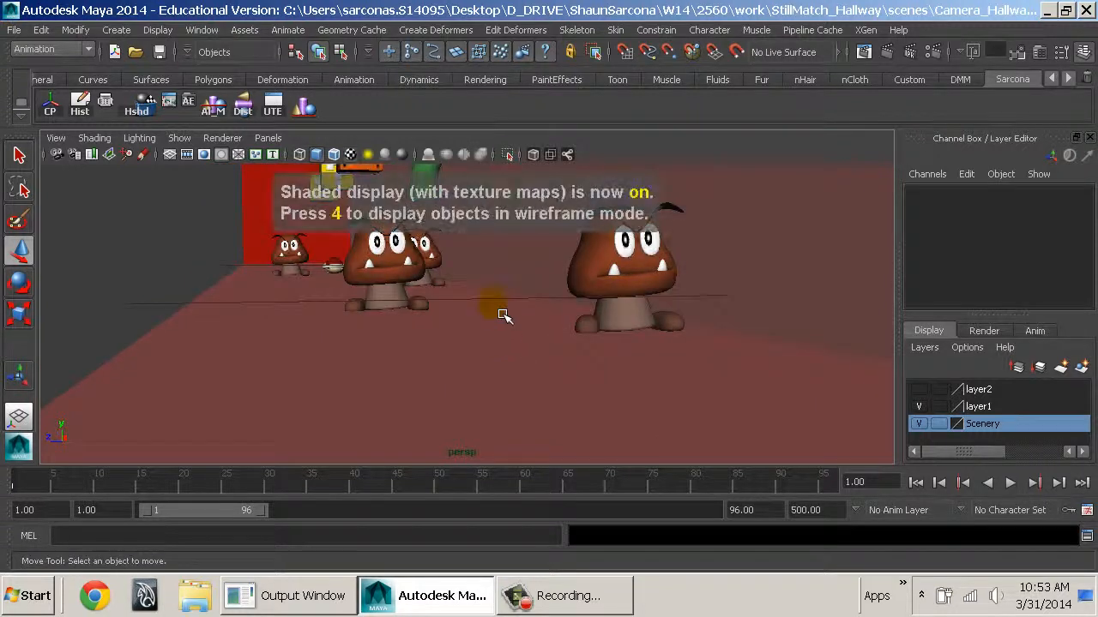
middle_click_drag(498, 269, 512, 321, "alt")
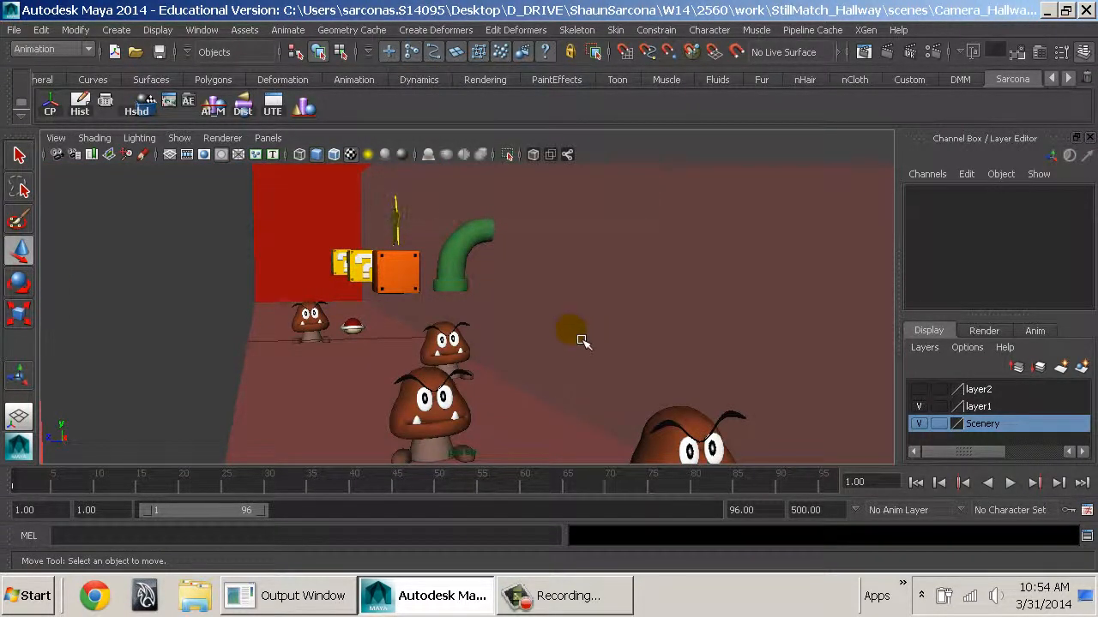
right_click_drag(399, 324, 335, 206, "alt")
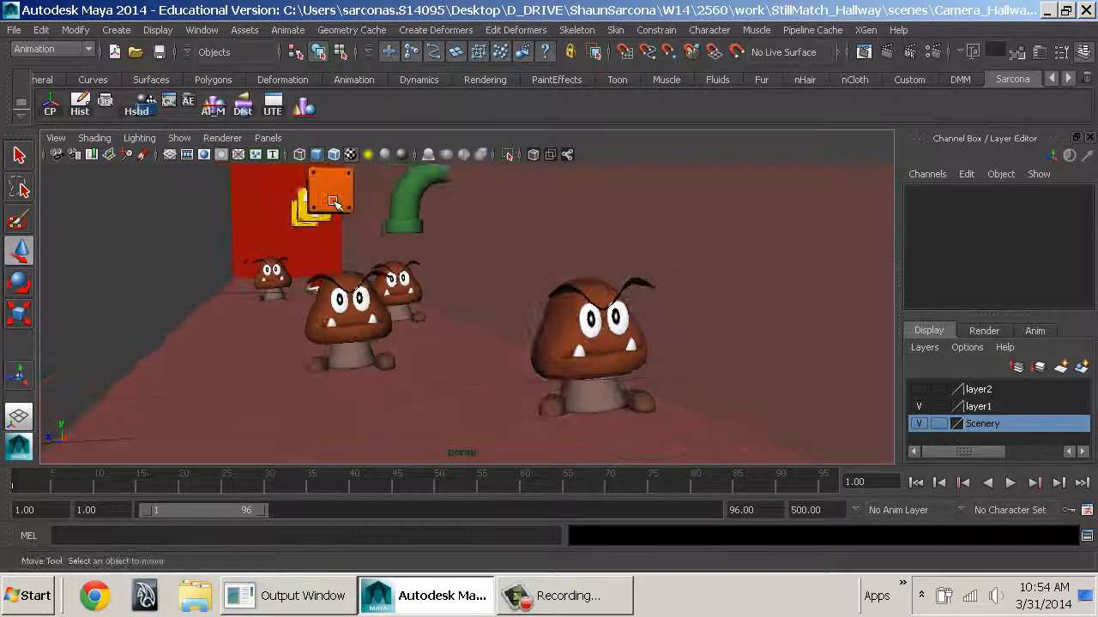
Step: Look through the stillmatch_Cam camera and open the Render View
left_click(269, 138)
mouse_move(319, 153)
left_click(442, 173)
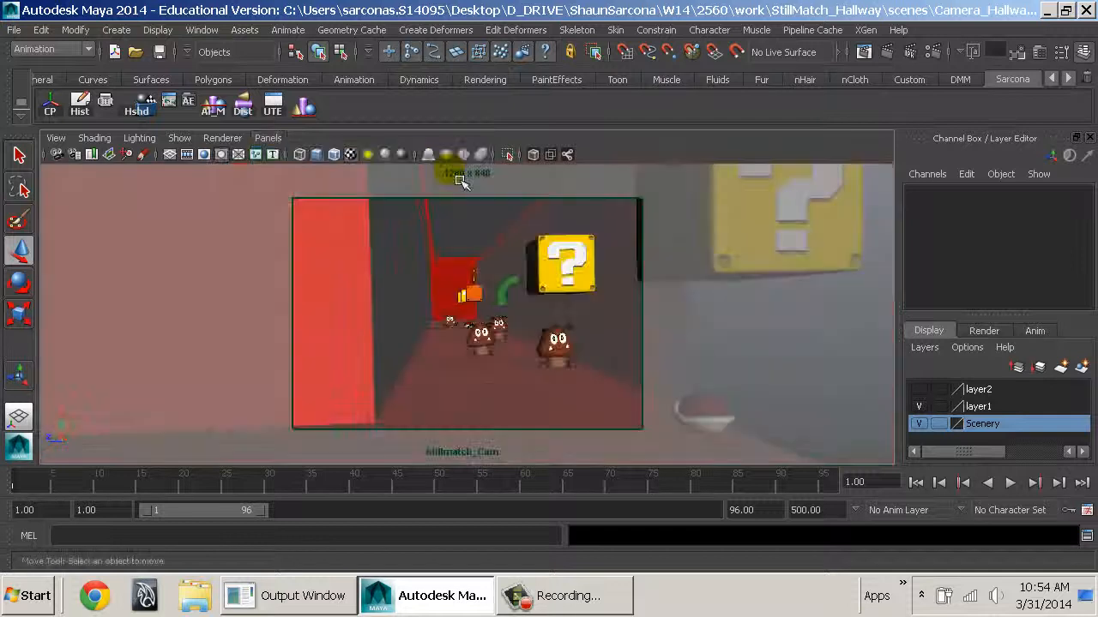
left_click(882, 60)
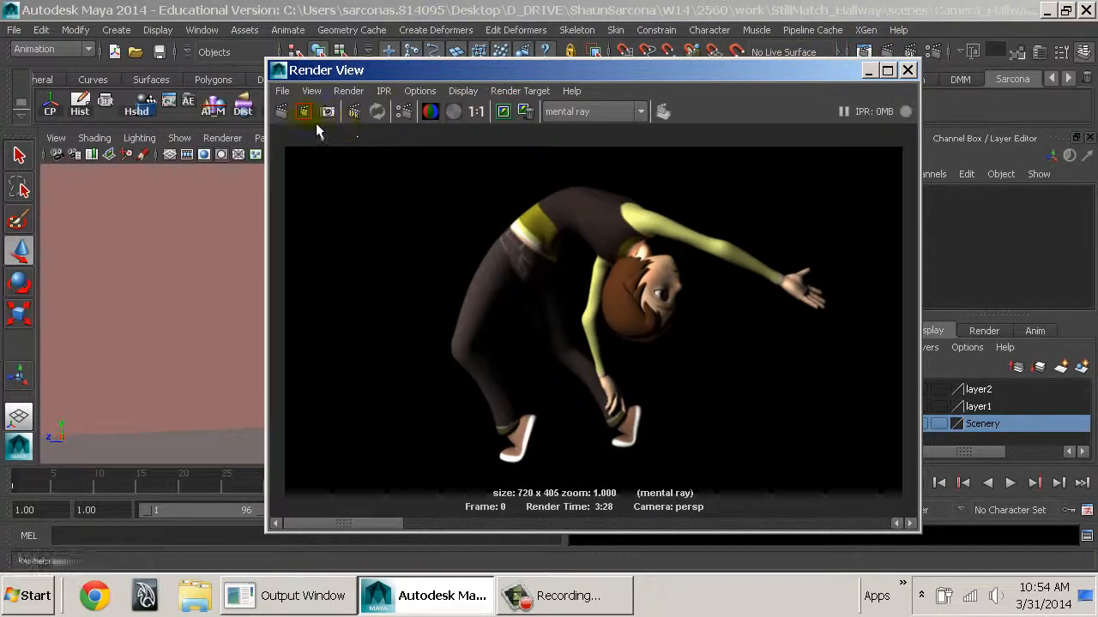
Step: Set the render's test resolution to 50% Settings (640x424)
left_click(463, 91)
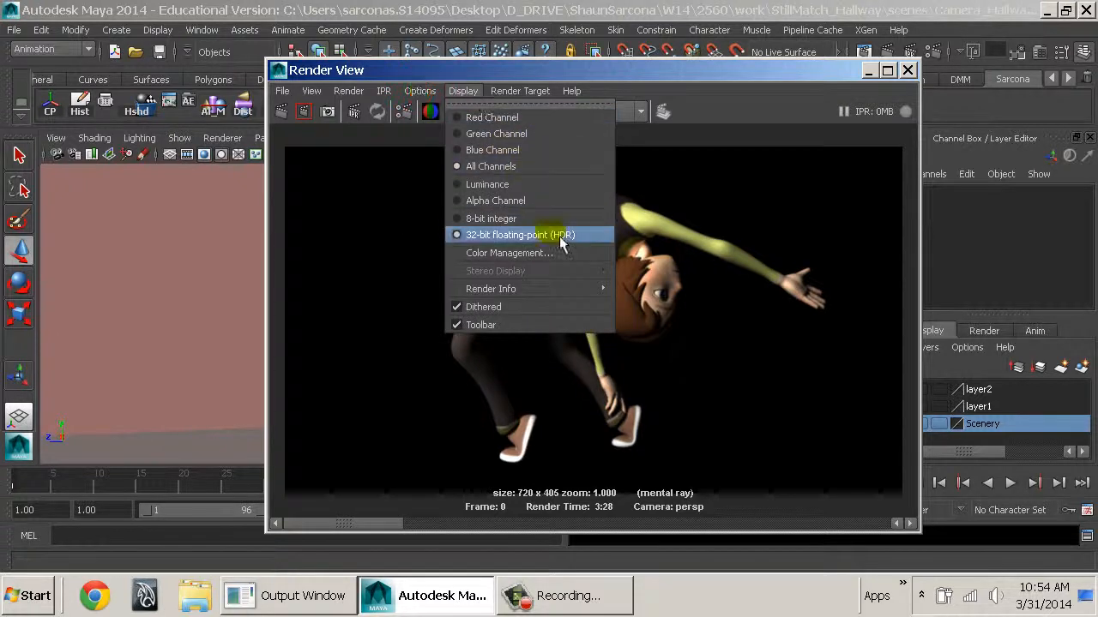
mouse_move(421, 91)
mouse_move(502, 152)
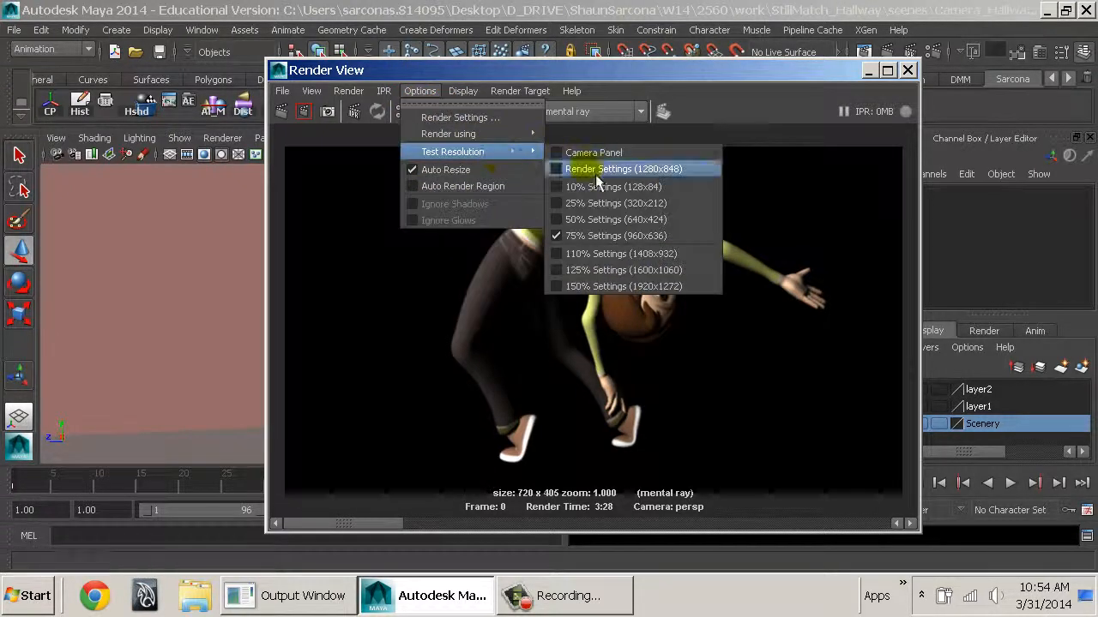
left_click(616, 220)
Step: Render the current frame with mental ray from the stillmatch_Cam camera
left_click(303, 111)
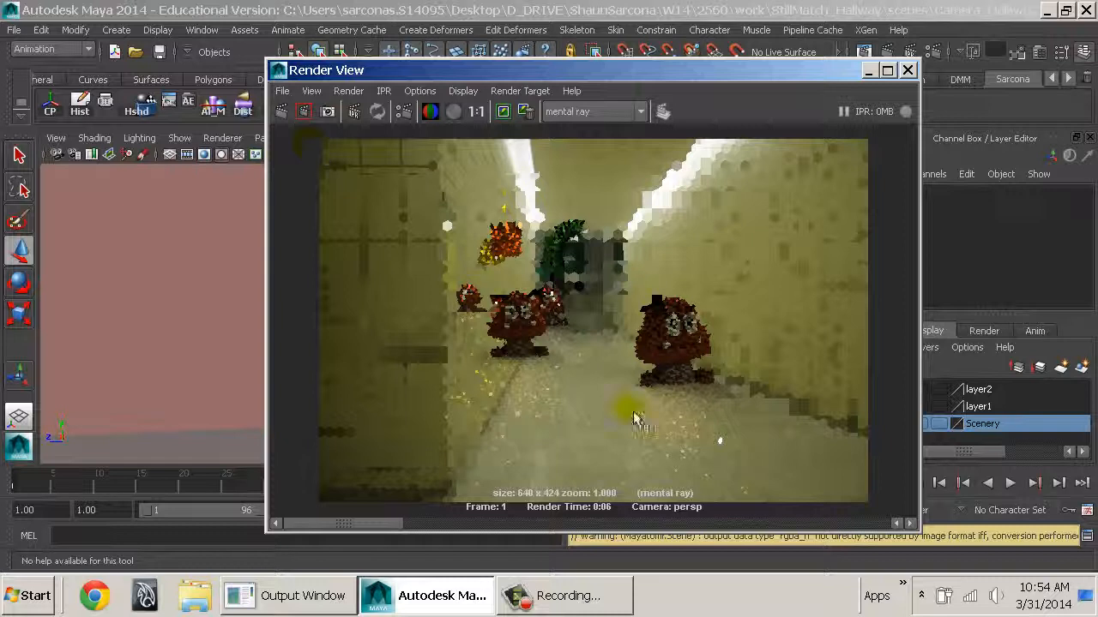
right_click(283, 115)
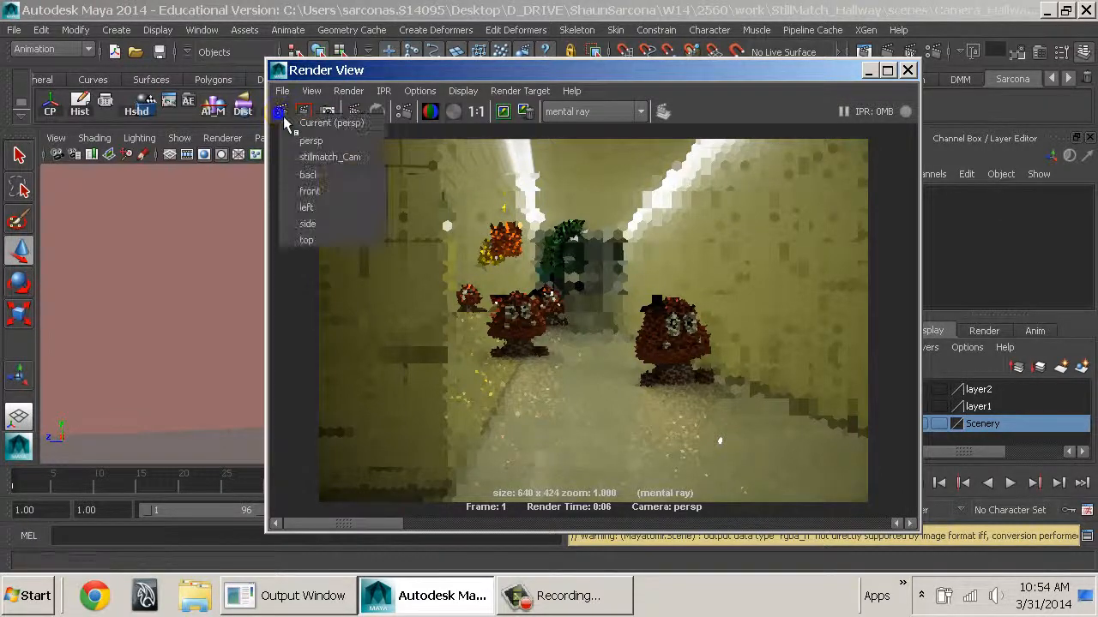
left_click(319, 158)
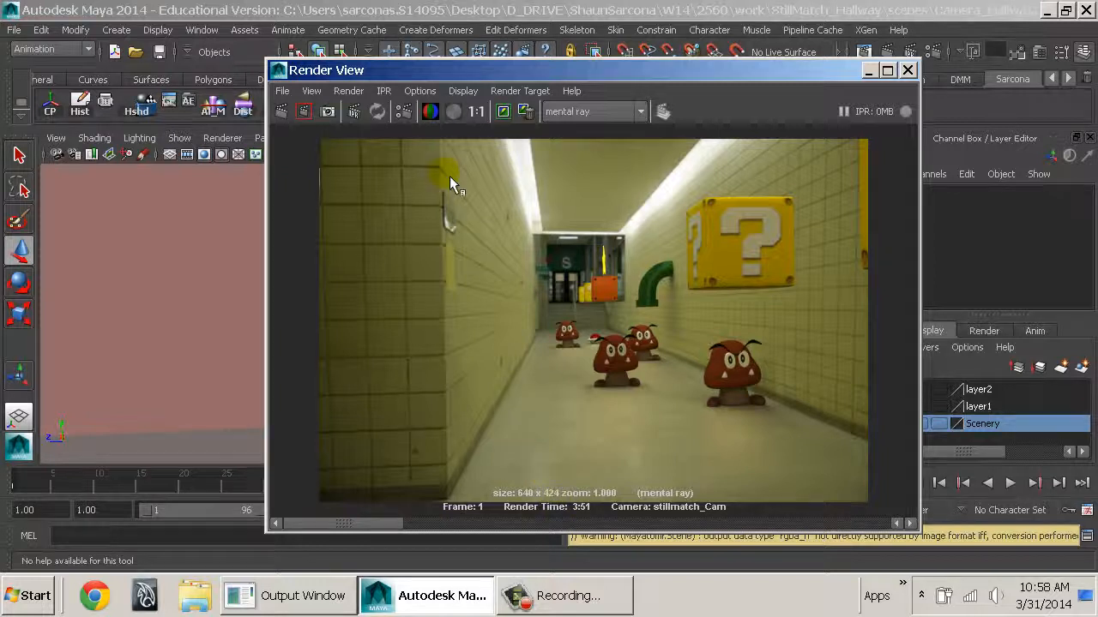
Step: Set the unified sampling Quality to 0.25 in the mental ray render settings, edit the value again and close the settings
left_click(403, 111)
left_click(380, 113)
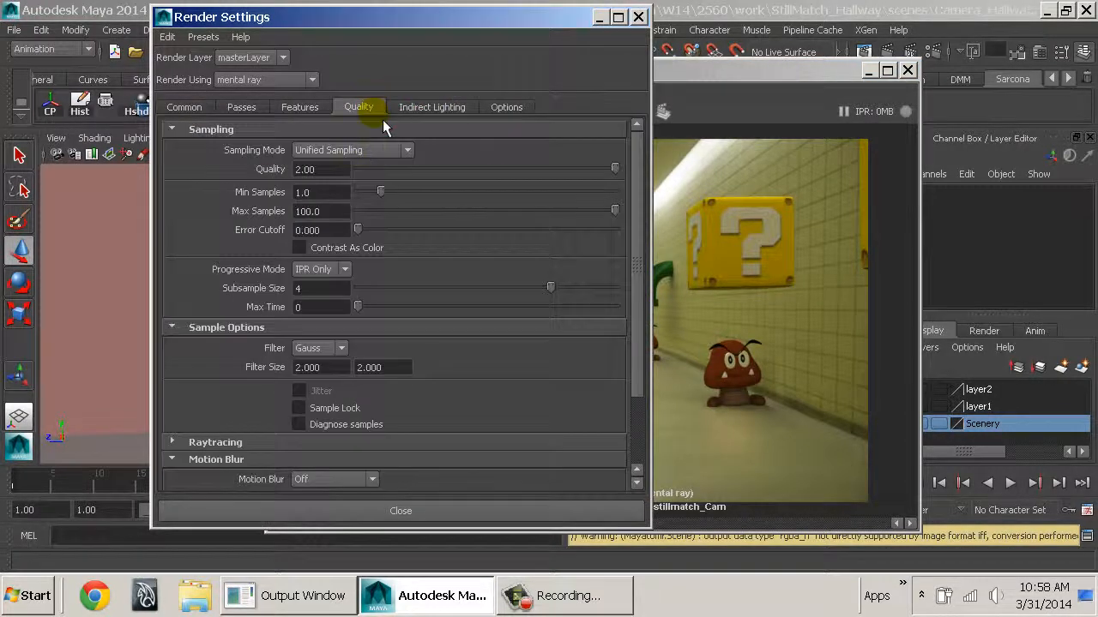
double_click(343, 169)
type(".25")
key("Return")
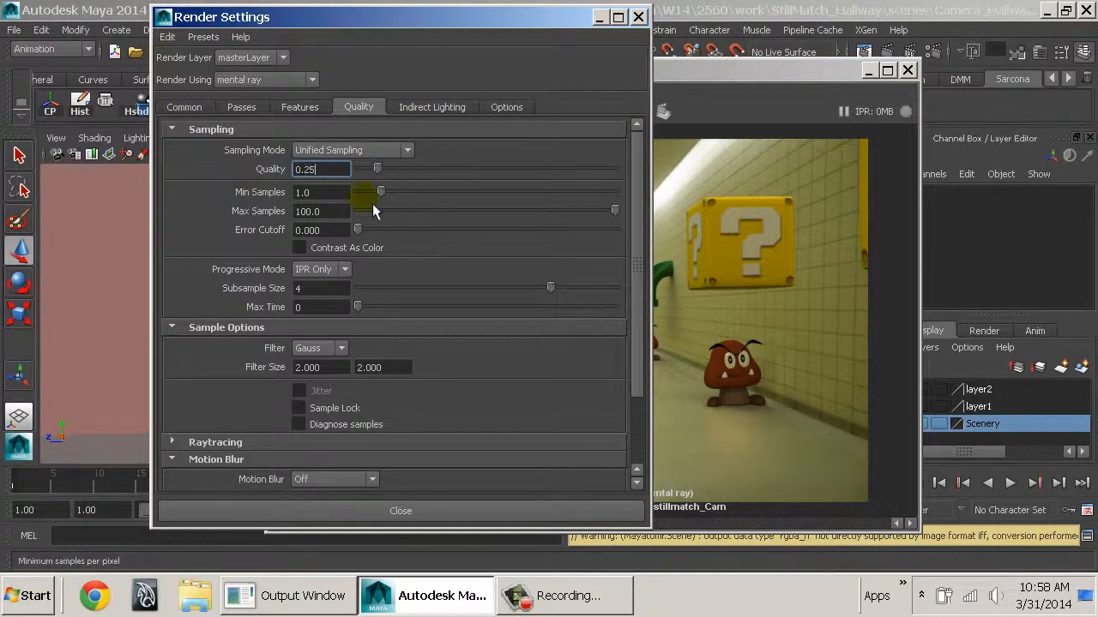
double_click(325, 169)
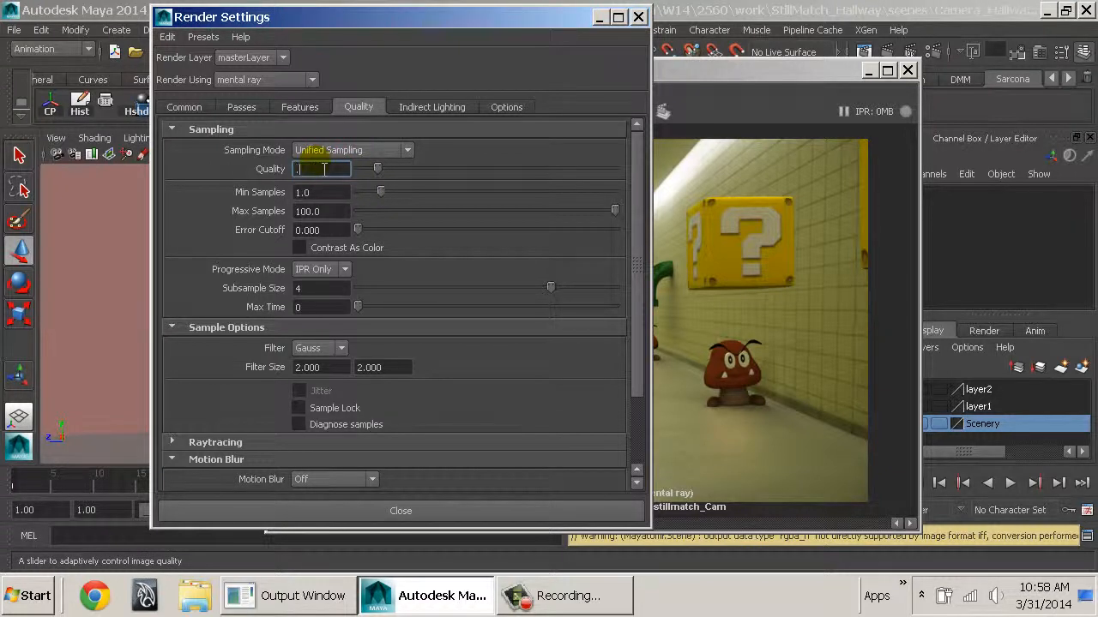
left_click(638, 16)
Step: Reposition the Render View window and compare the rendered image's alpha channel with its RGB channels
left_click(616, 79)
left_click_drag(616, 79, 537, 51)
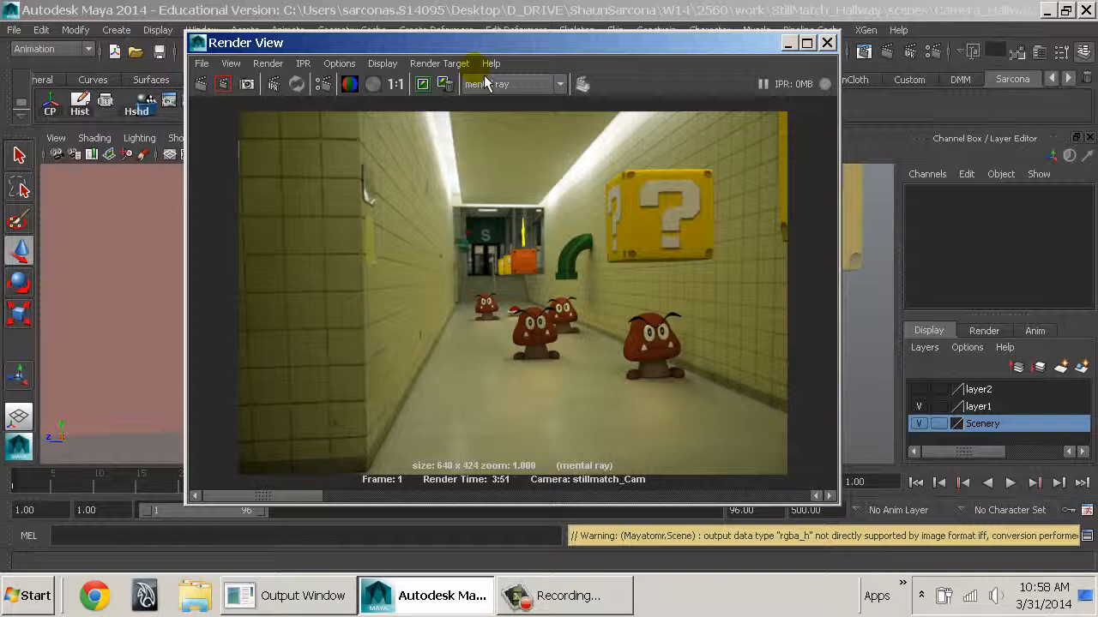
left_click(372, 84)
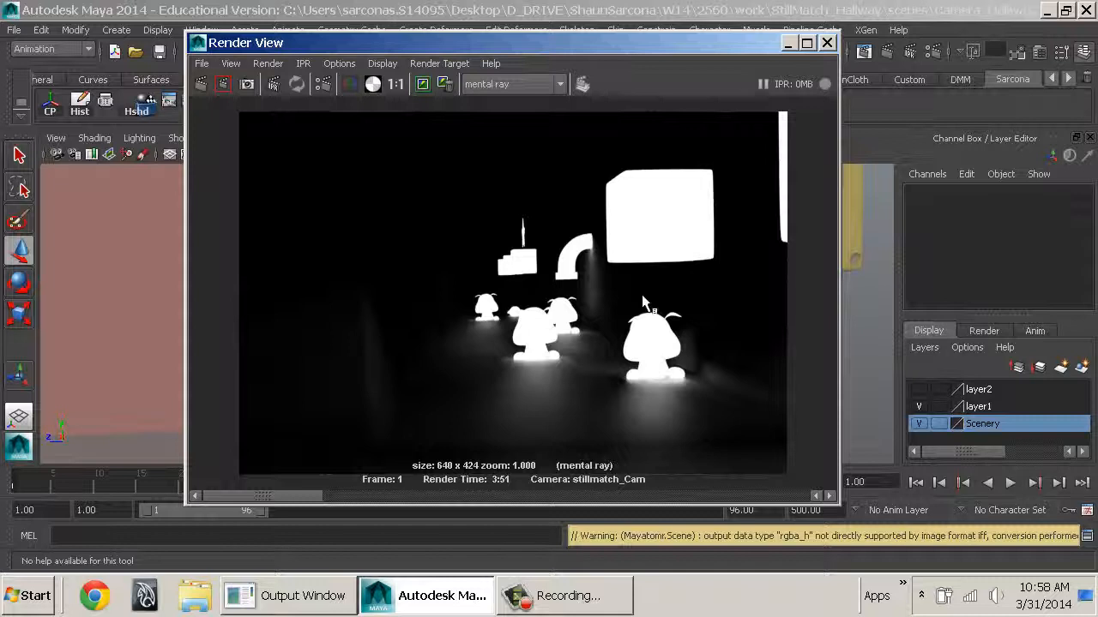
left_click(355, 86)
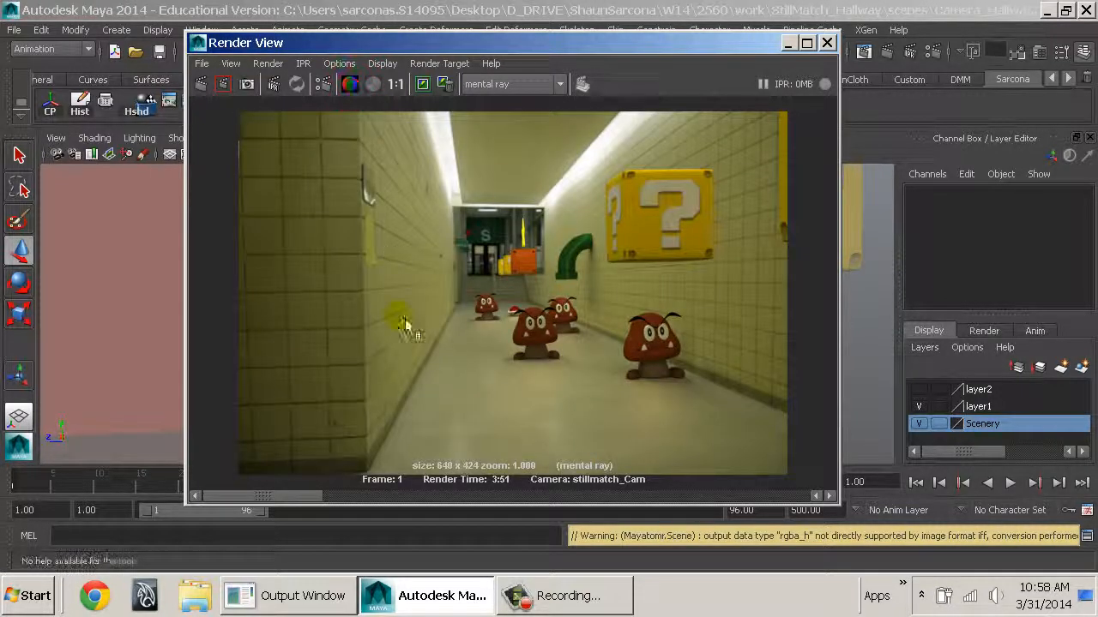
left_click(372, 83)
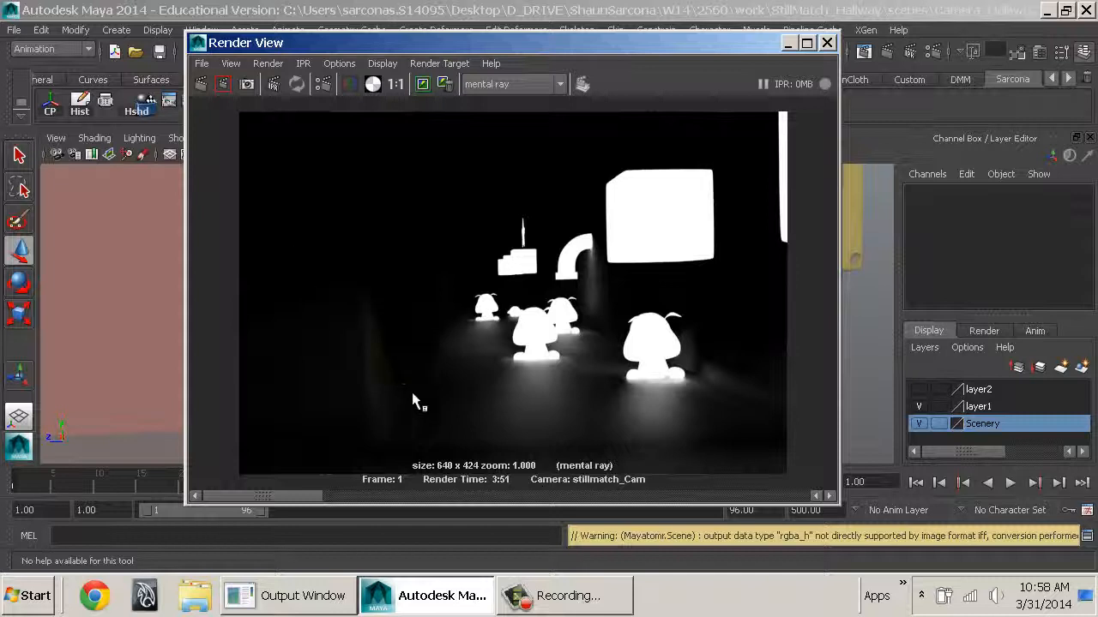
left_click(349, 83)
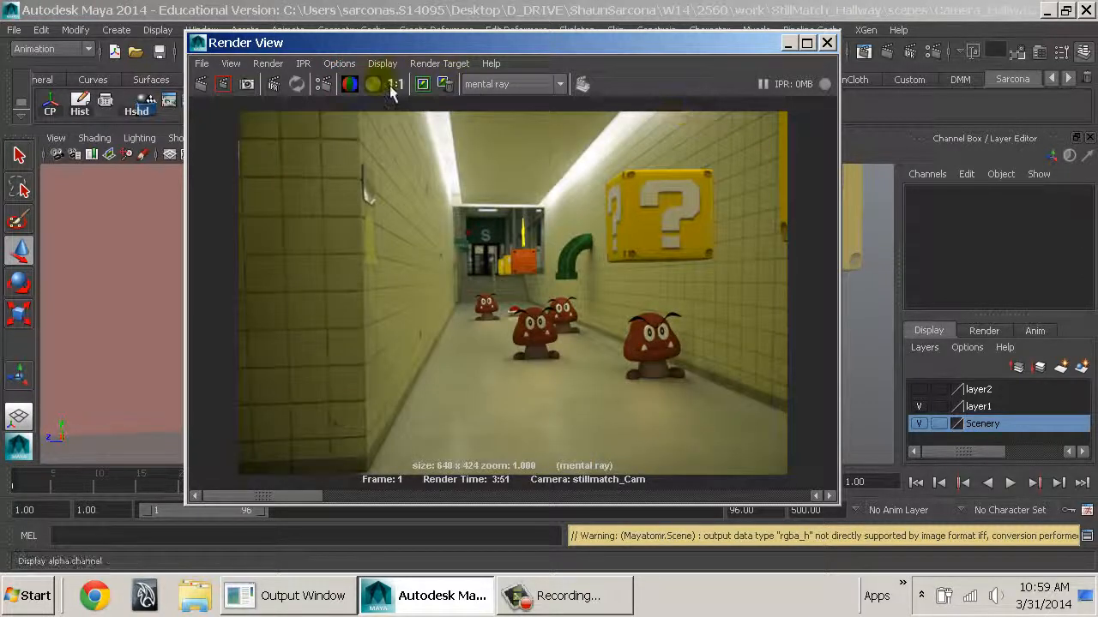
left_click(372, 83)
left_click(349, 83)
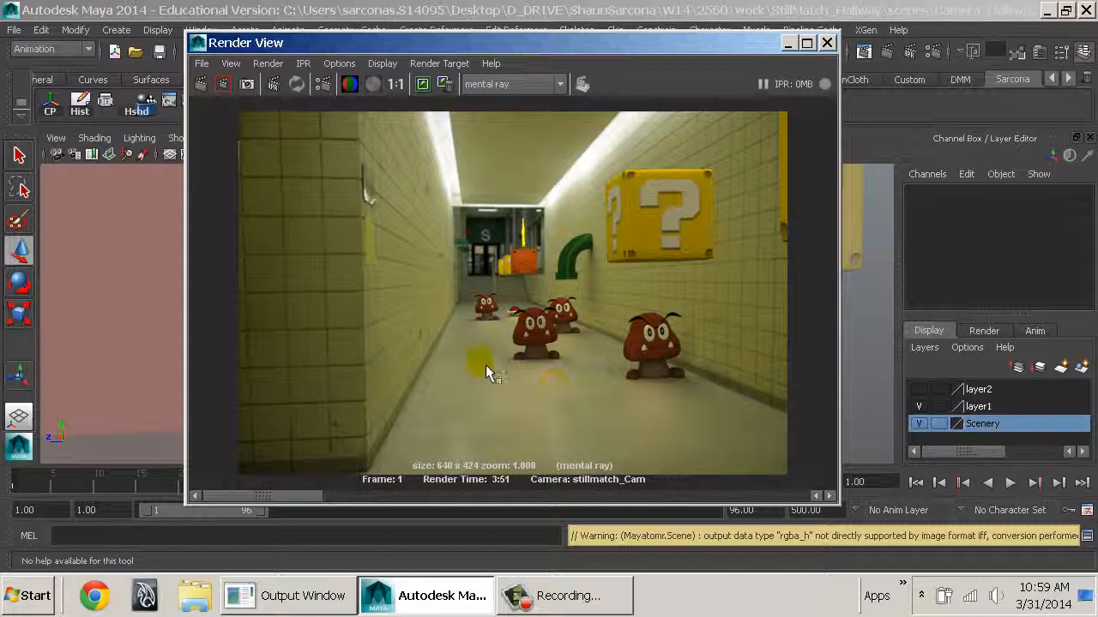
Step: Examine the characters and their floor shadows close up in the rendered hallway image
right_click_drag(469, 319, 780, 335, "alt")
right_click_drag(515, 333, 656, 340, "alt")
middle_click_drag(569, 343, 588, 353, "alt")
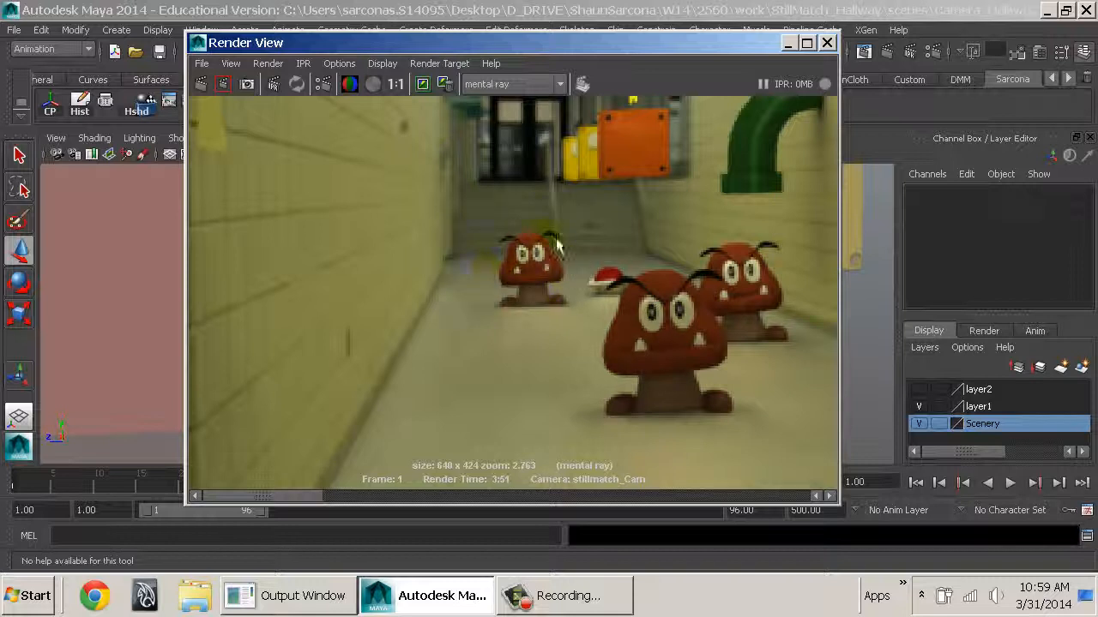
Step: Restore the rendered hallway image to its actual size and close the Render View
left_click(396, 84)
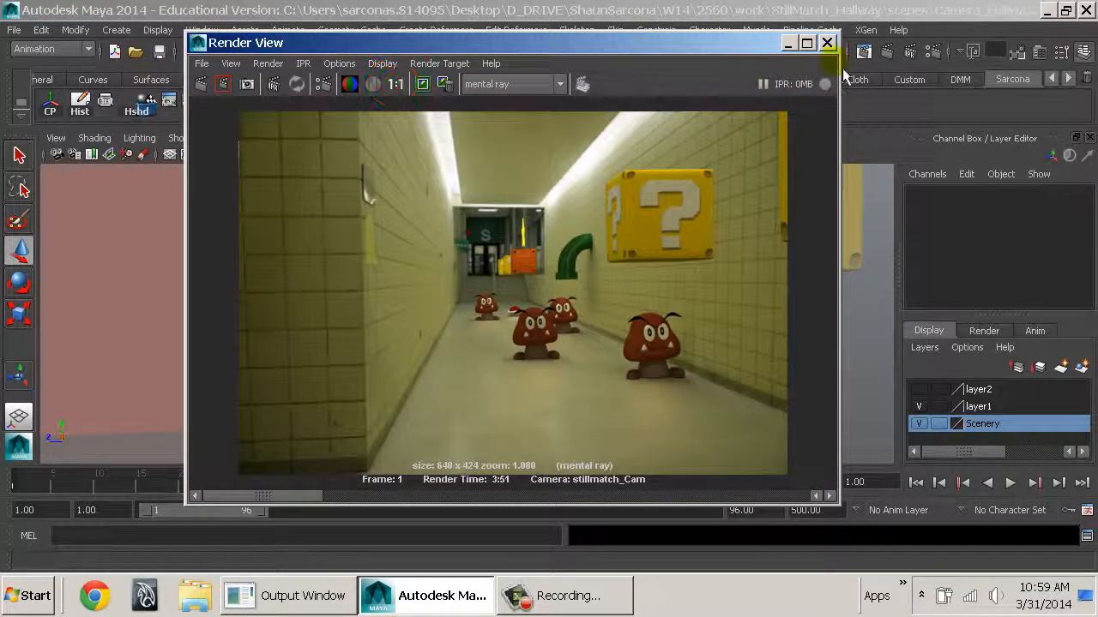
left_click(827, 43)
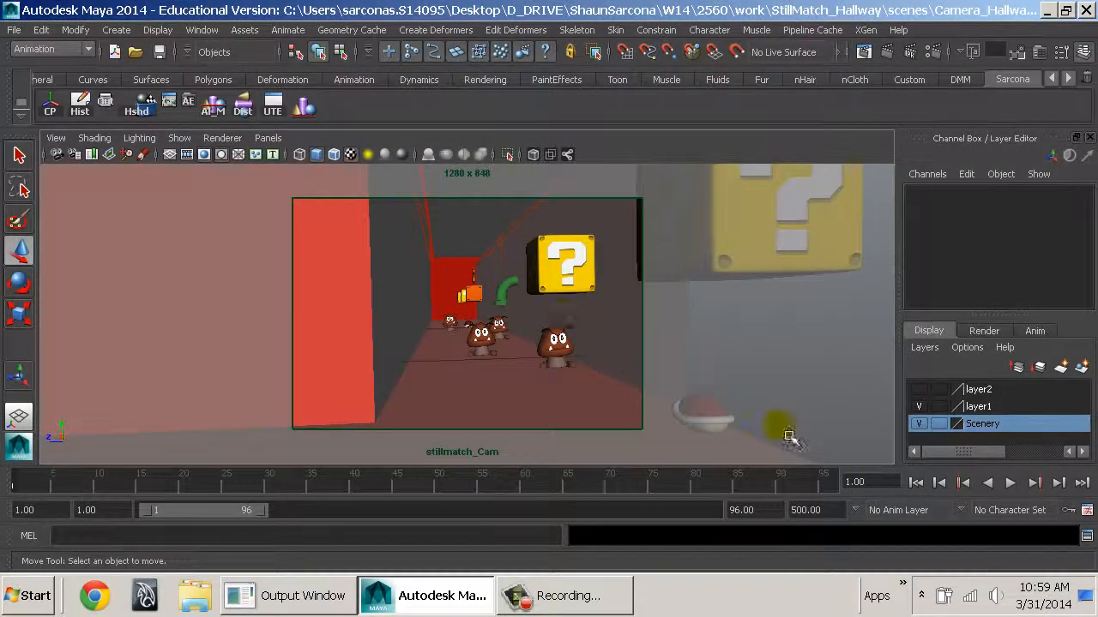
Step: Open the mental ray render settings and bring up the list for creating new render passes
left_click(246, 32)
left_click(937, 81)
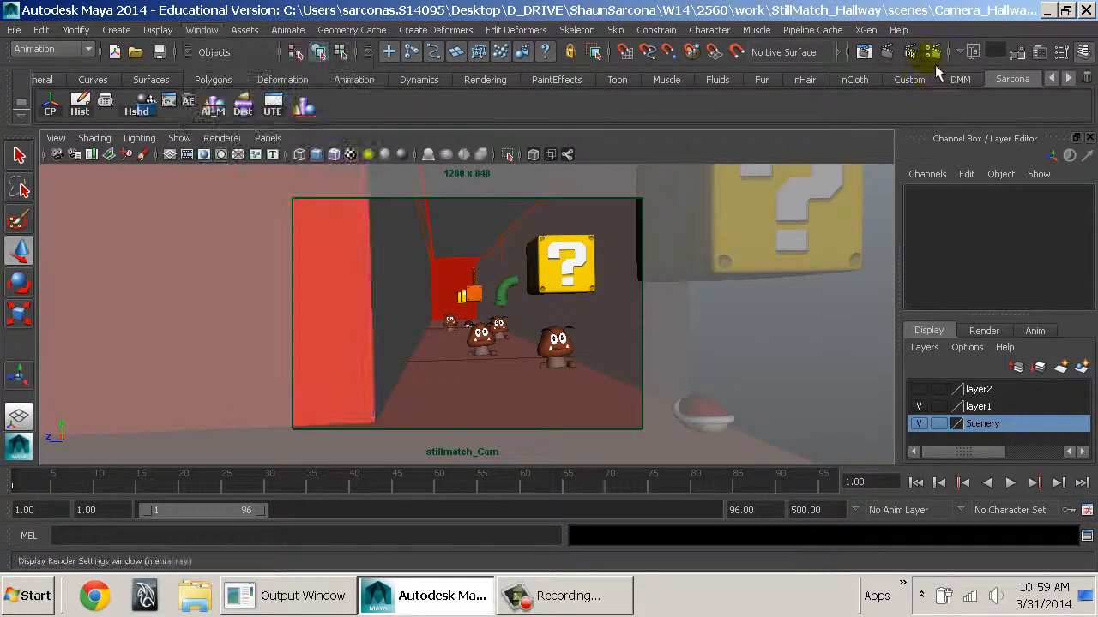
left_click(935, 62)
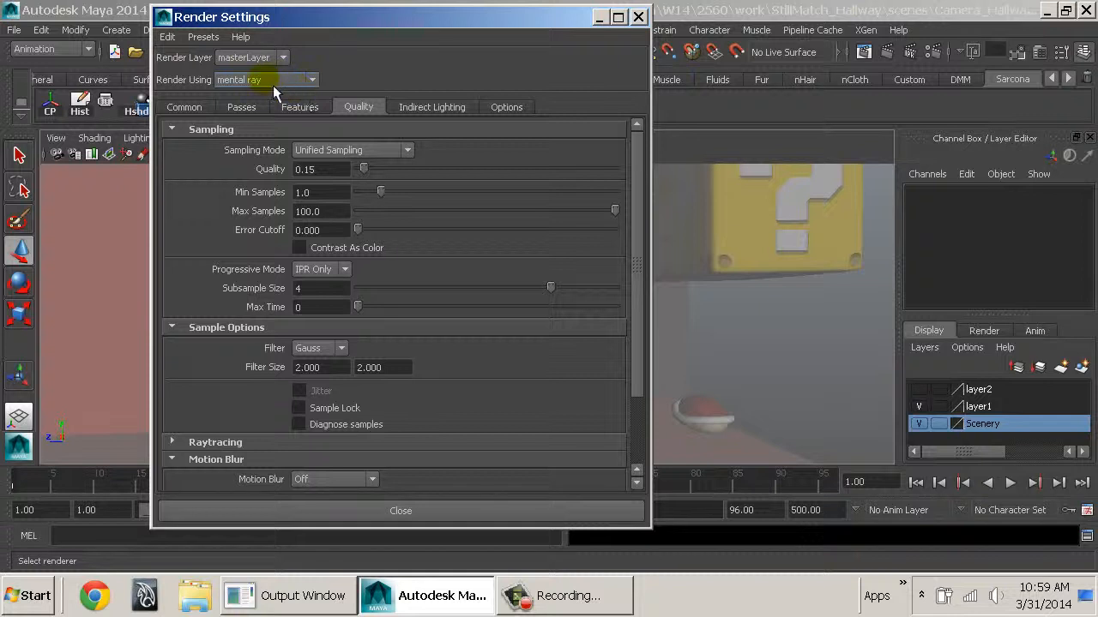
left_click(234, 107)
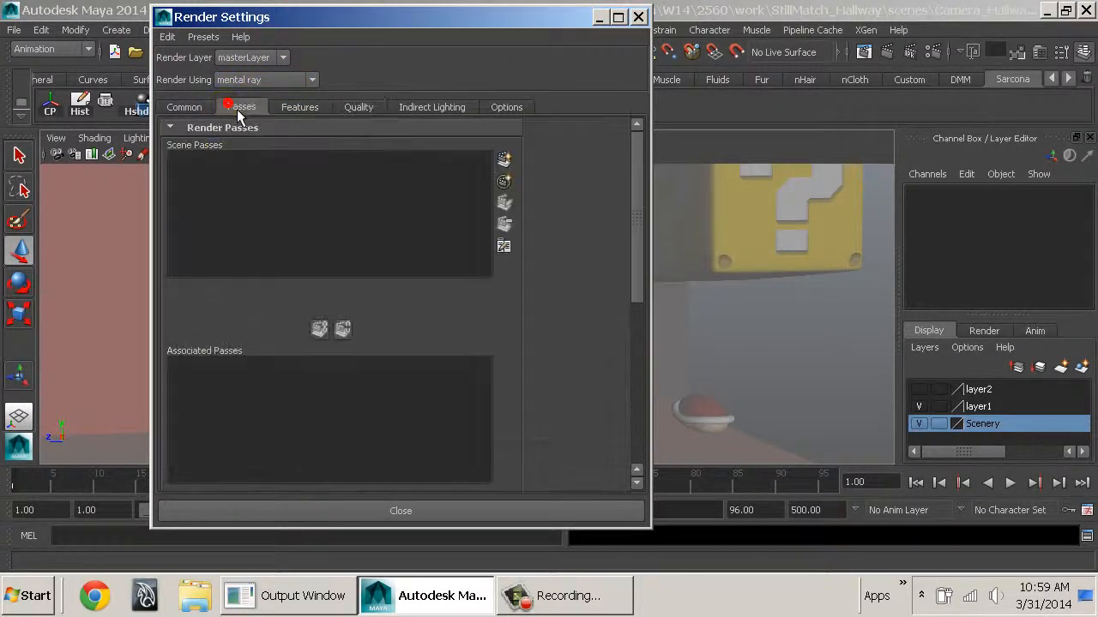
left_click(511, 162)
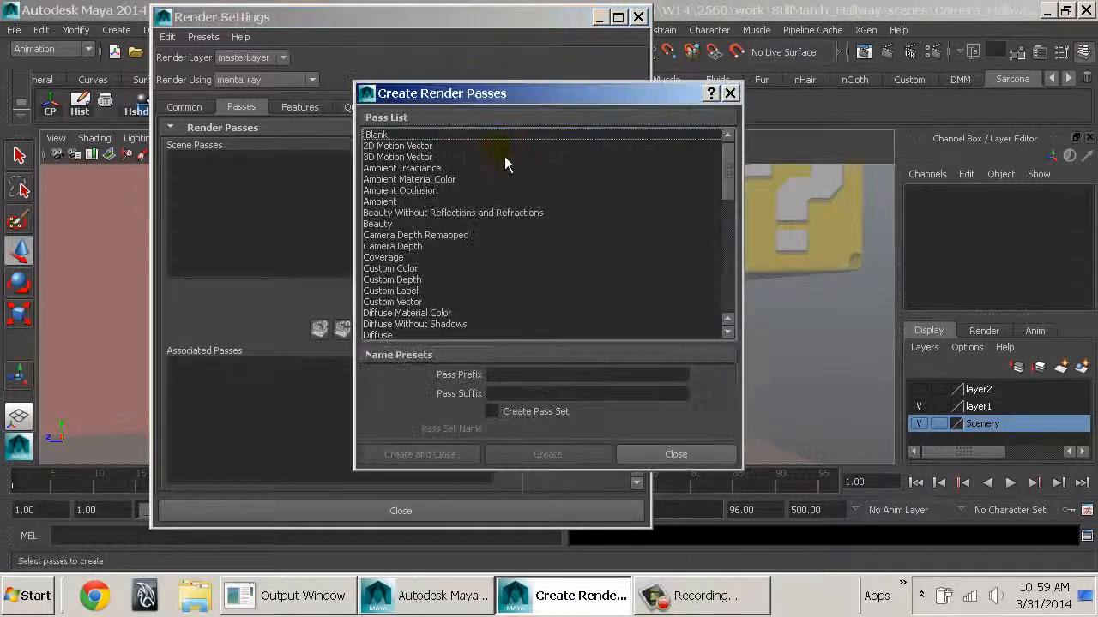
Step: Select the Camera Depth, Diffuse, Indirect and Incandescence passes for creation
left_click(417, 247)
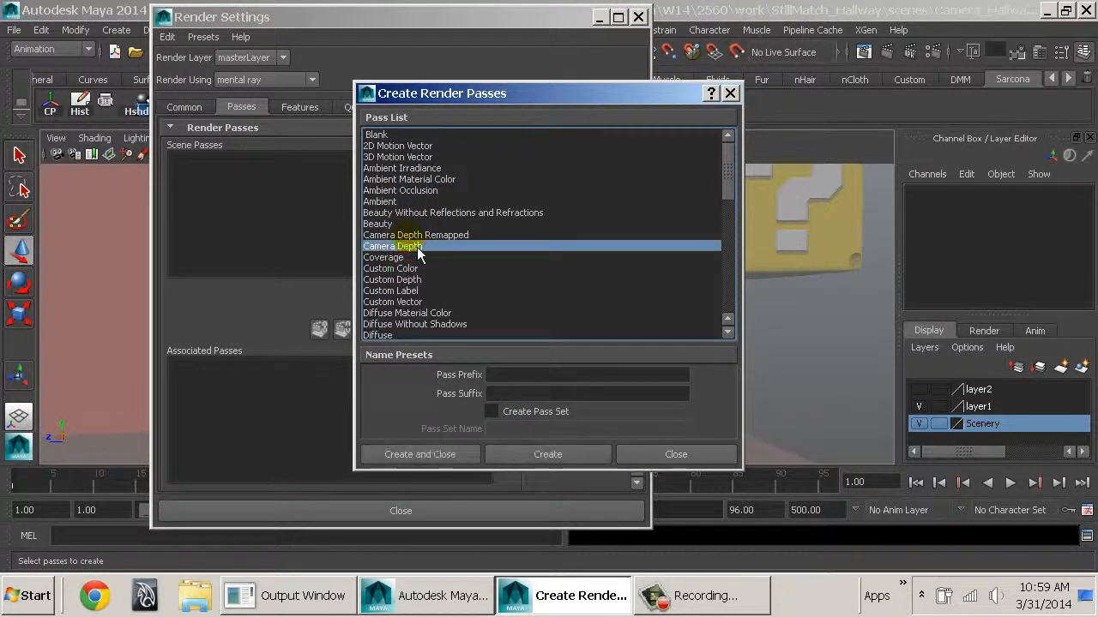
scroll(453, 253, "down", 2)
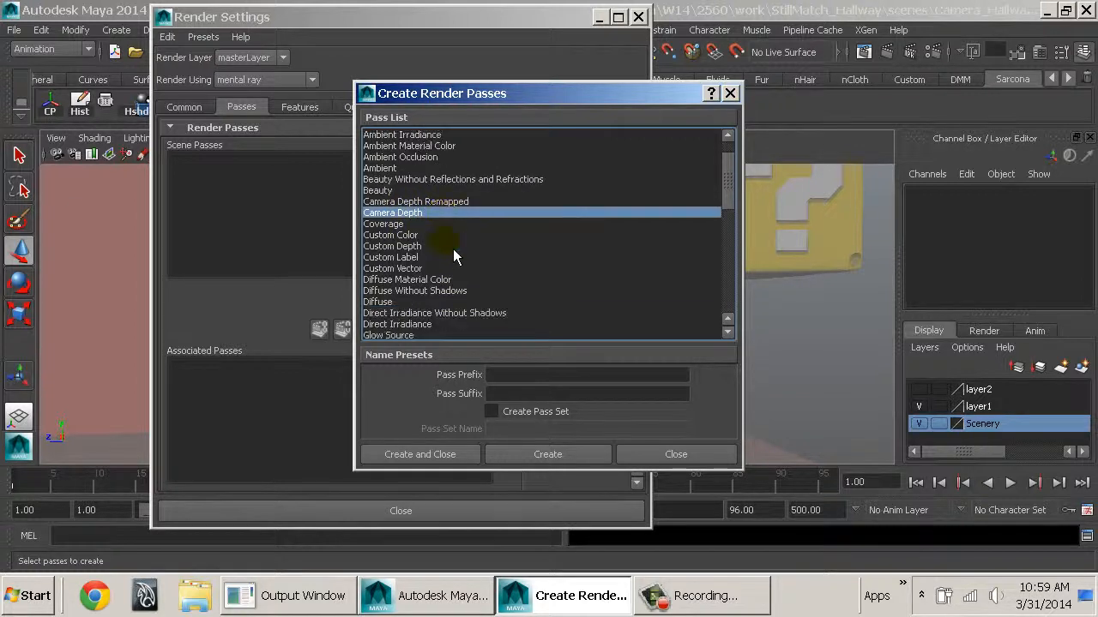
left_click(405, 269, "ctrl")
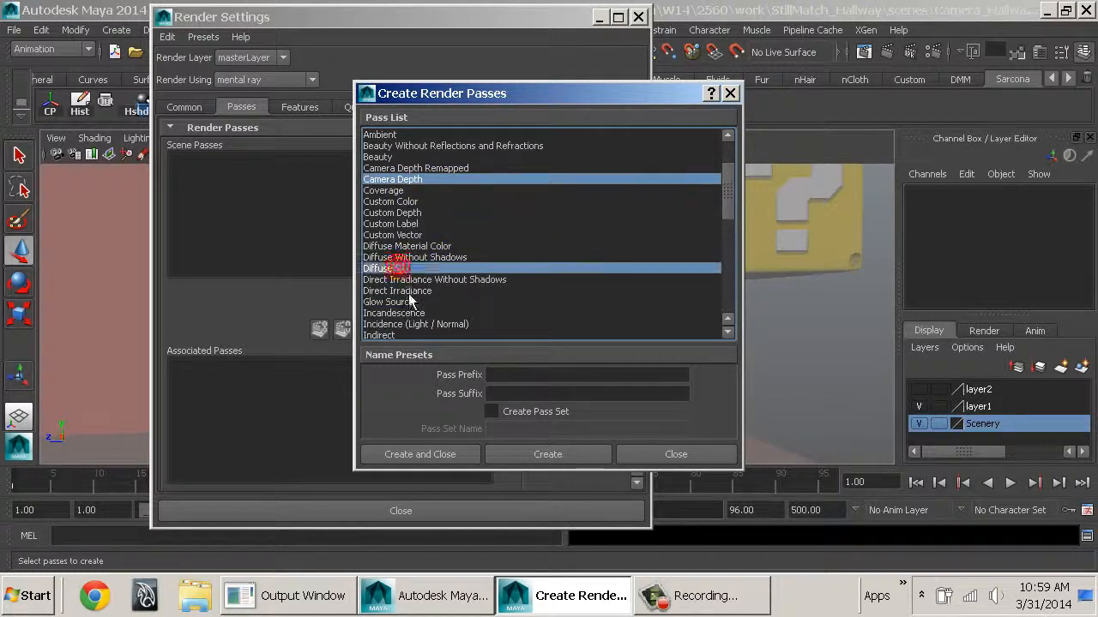
scroll(404, 303, "down", 1)
left_click(404, 303, "ctrl")
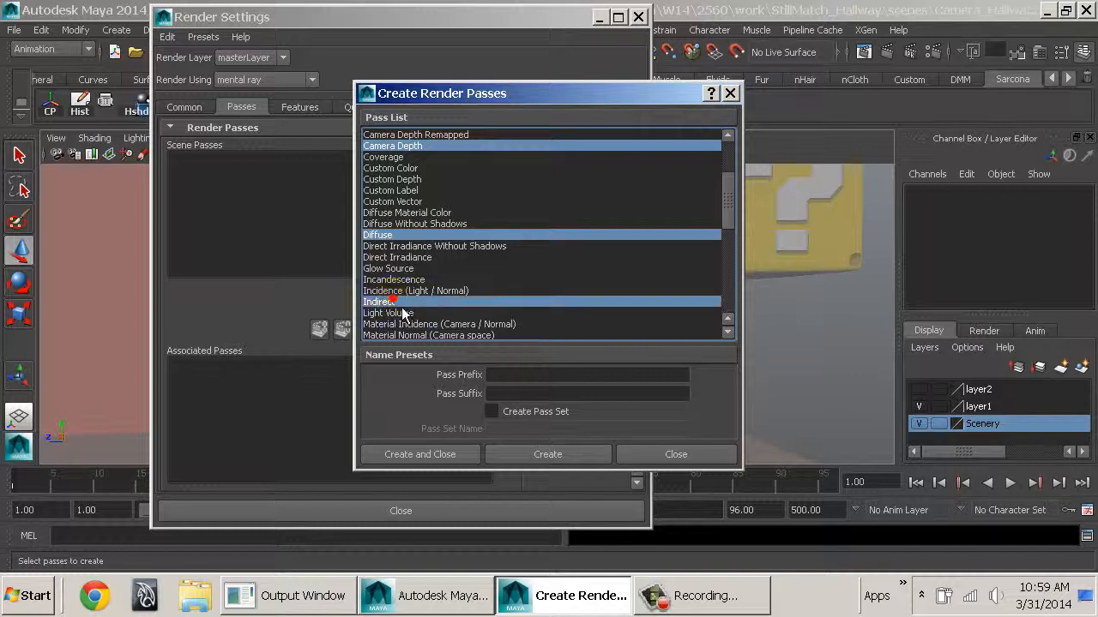
left_click(402, 279, "ctrl")
scroll(398, 279, "down", 3)
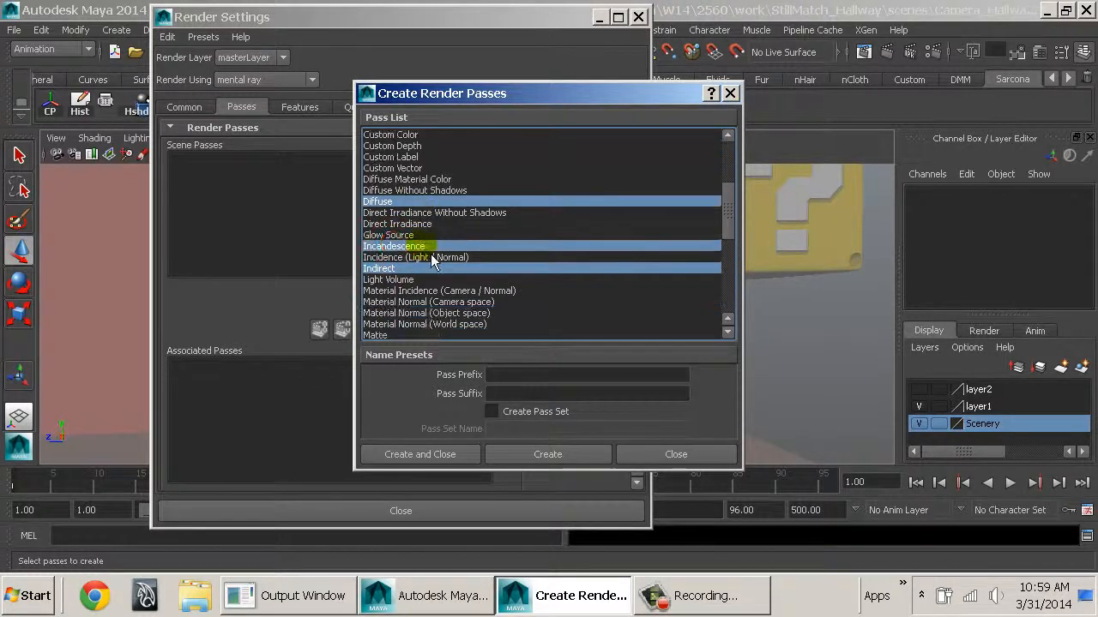
scroll(398, 280, "down", 3)
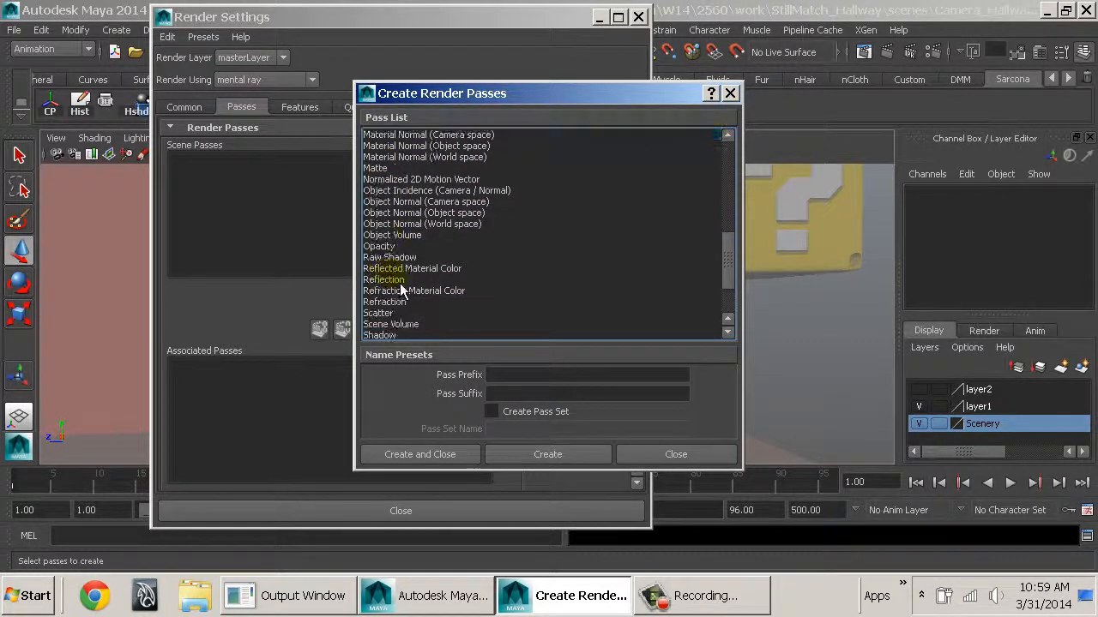
Step: Add Raw Shadow, Reflection, Refraction, Shadow, Specular, Translucence, UVPass and World Position to the selection of passes
left_click(392, 257)
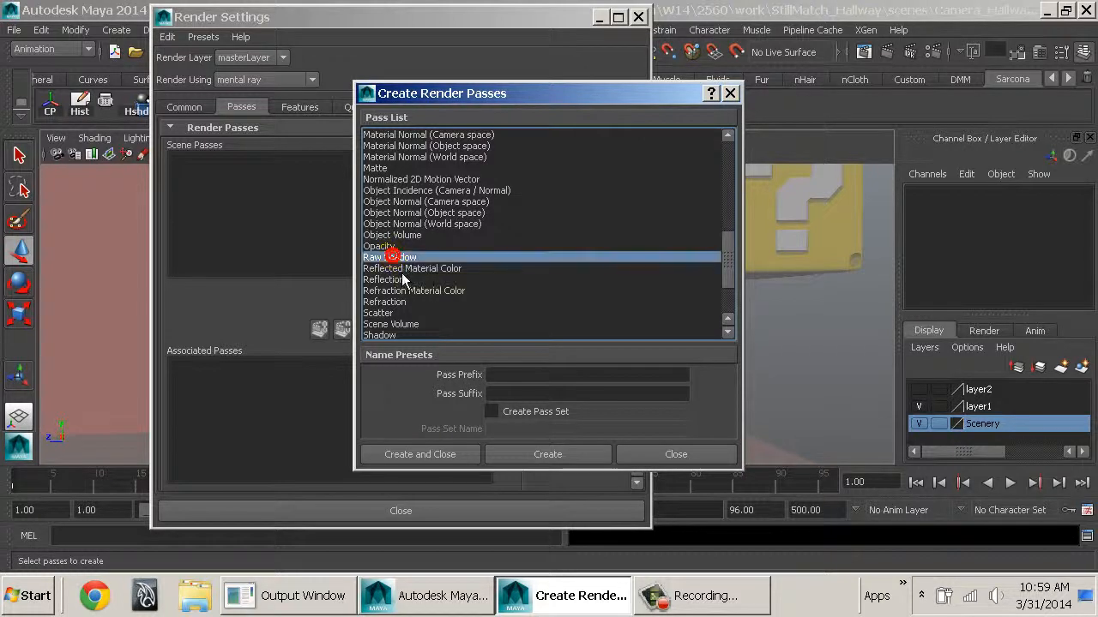
left_click(397, 281, "ctrl")
scroll(403, 307, "down", 2)
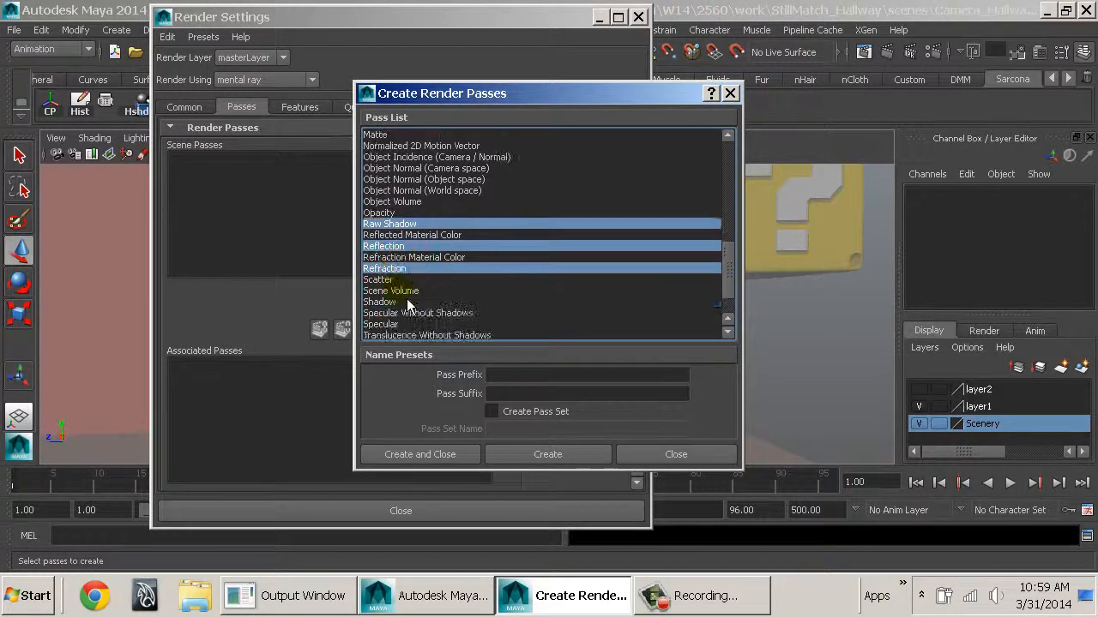
left_click(401, 270, "ctrl")
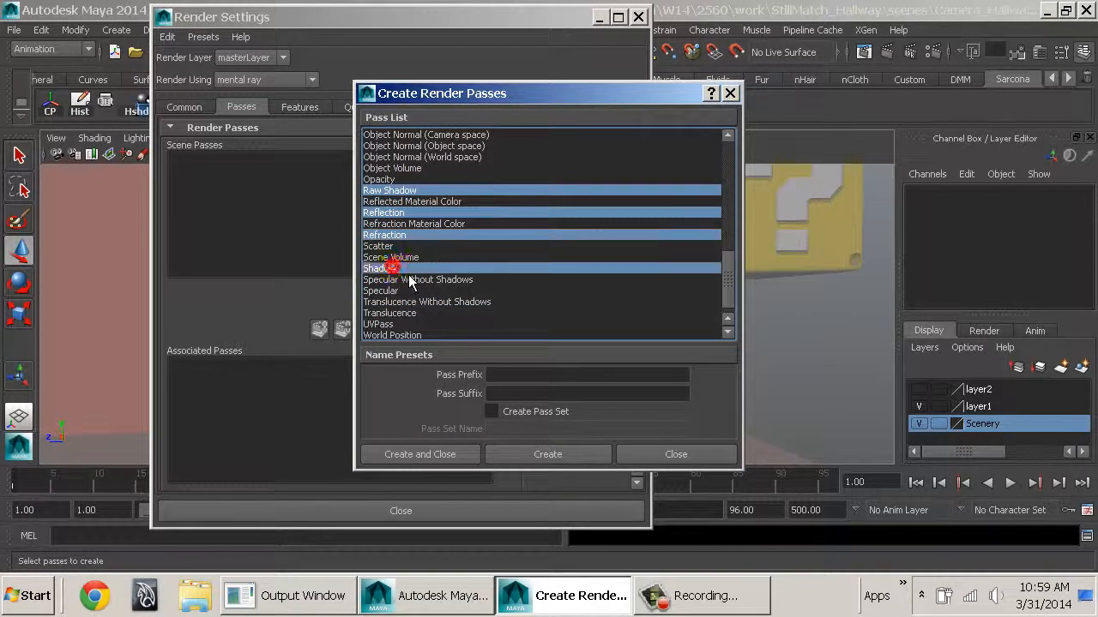
left_click(418, 280, "ctrl")
left_click(411, 280, "ctrl")
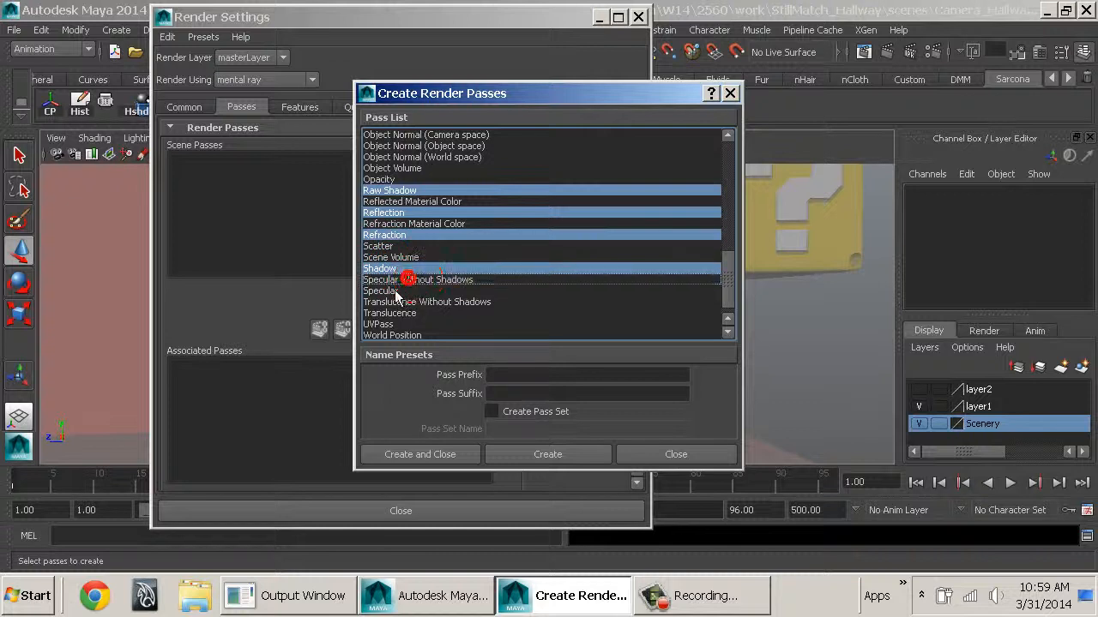
left_click(433, 291, "ctrl")
scroll(450, 269, "down", 1)
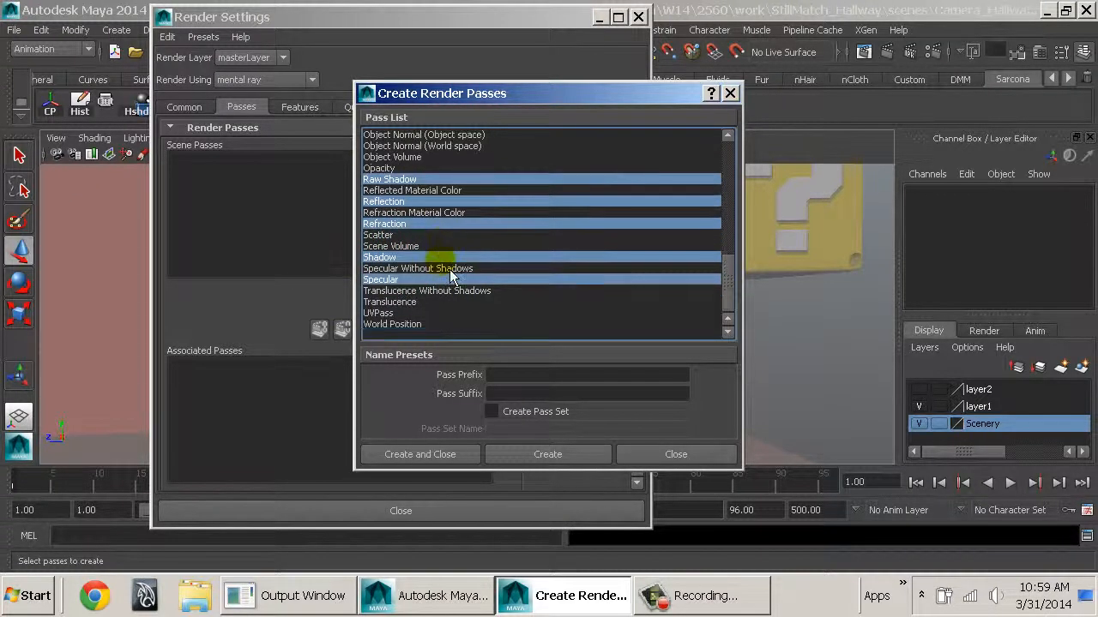
left_click(407, 302, "ctrl")
left_click(404, 314, "ctrl")
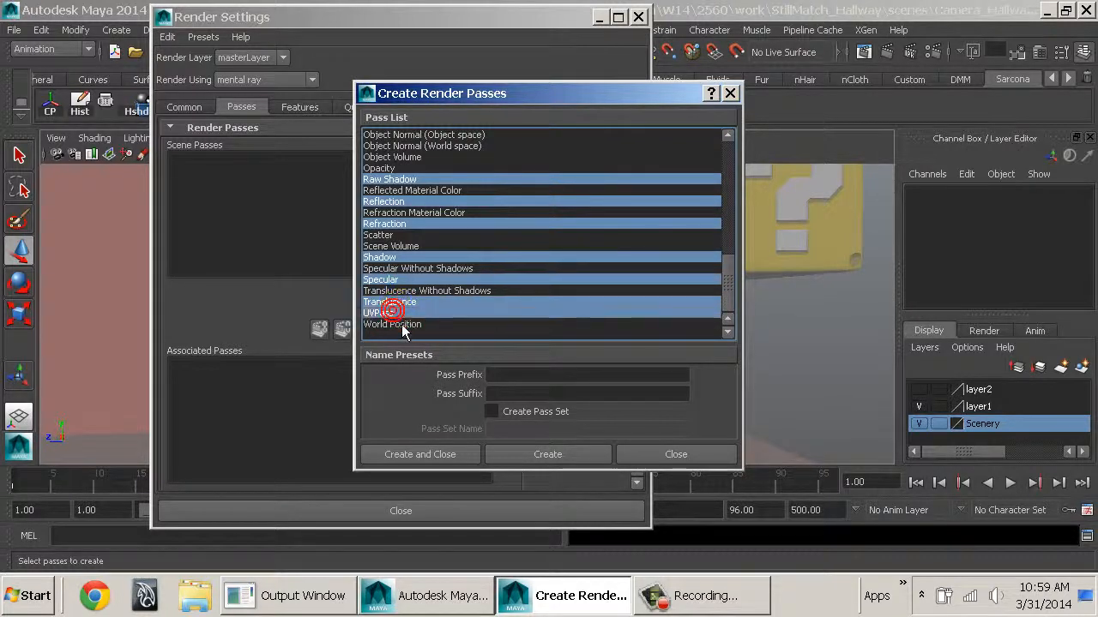
left_click(402, 325, "ctrl")
Step: Review the whole pass list to check which render passes are selected for creation
scroll(449, 279, "up", 3)
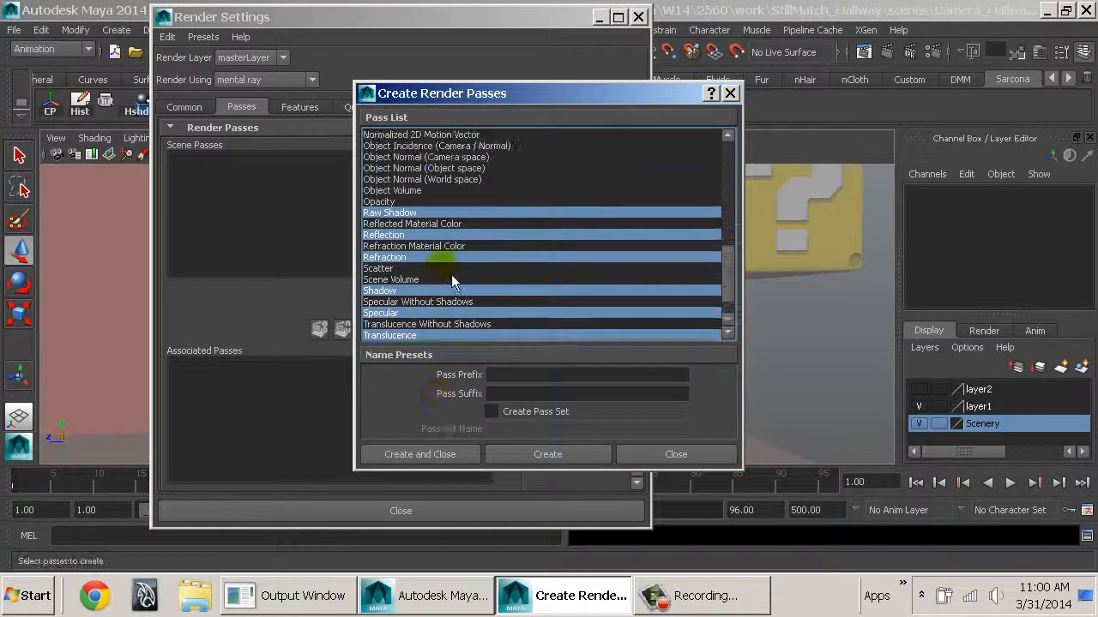
scroll(438, 309, "up", 12)
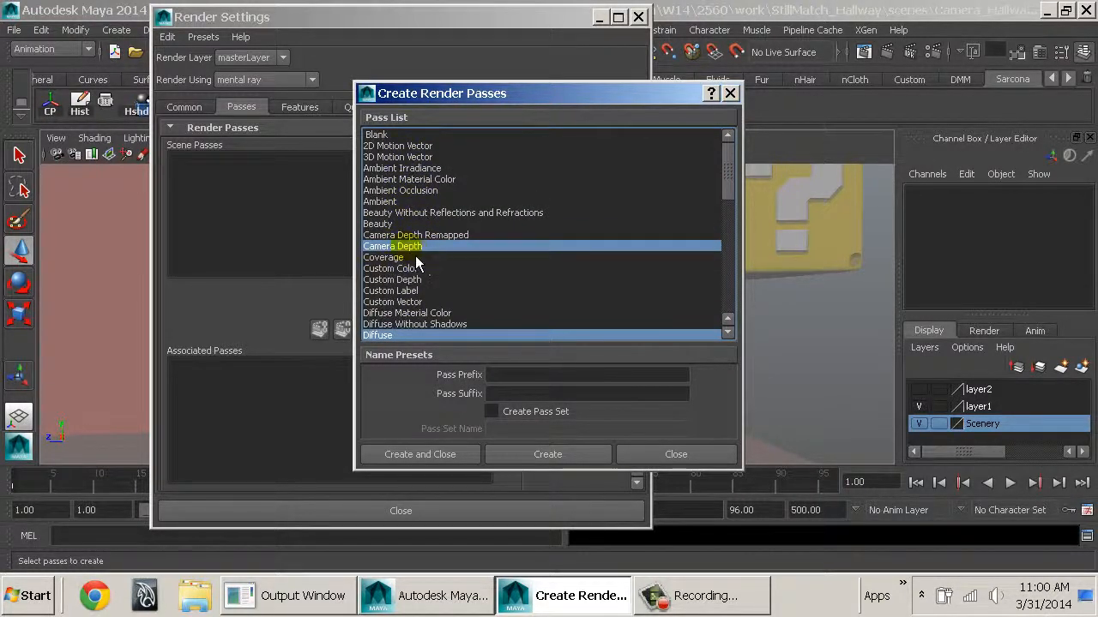
scroll(417, 254, "down", 1)
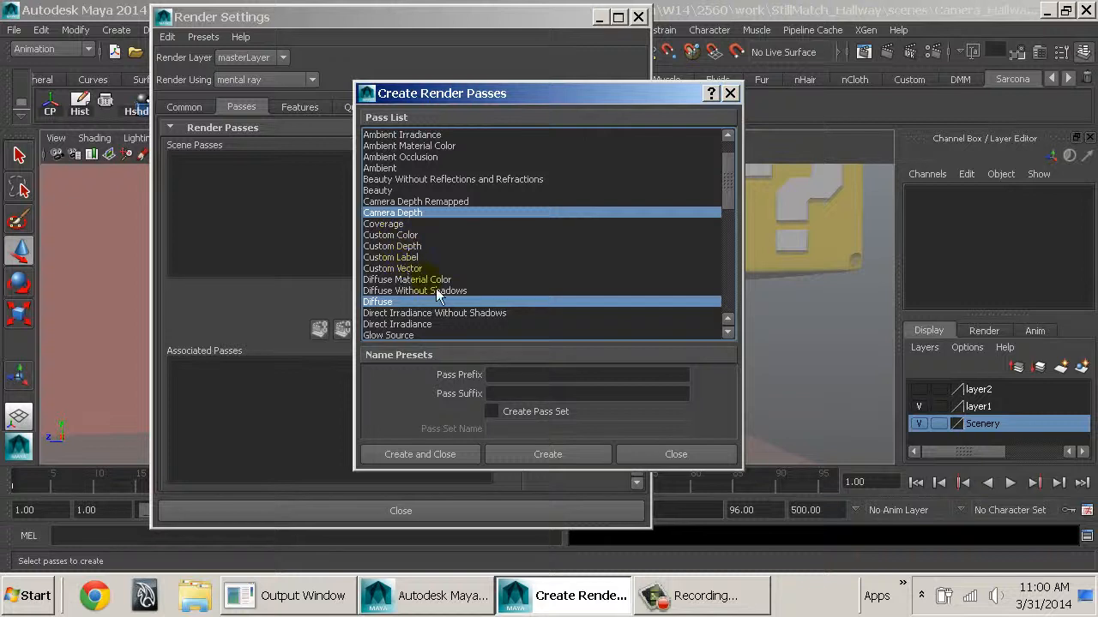
scroll(472, 308, "down", 1)
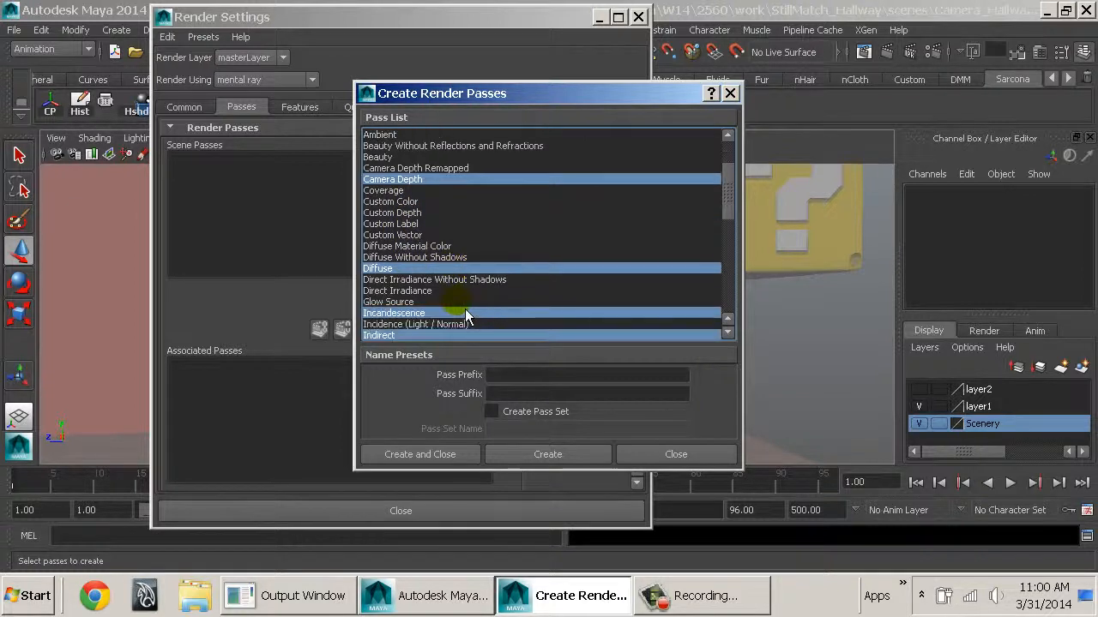
scroll(434, 293, "down", 1)
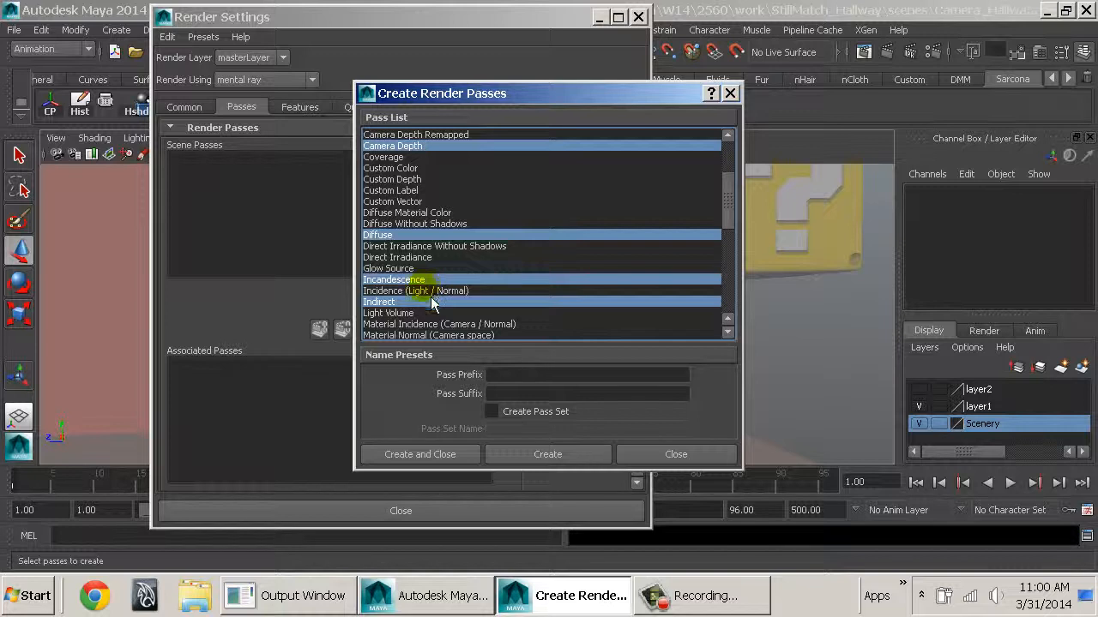
scroll(431, 297, "down", 1)
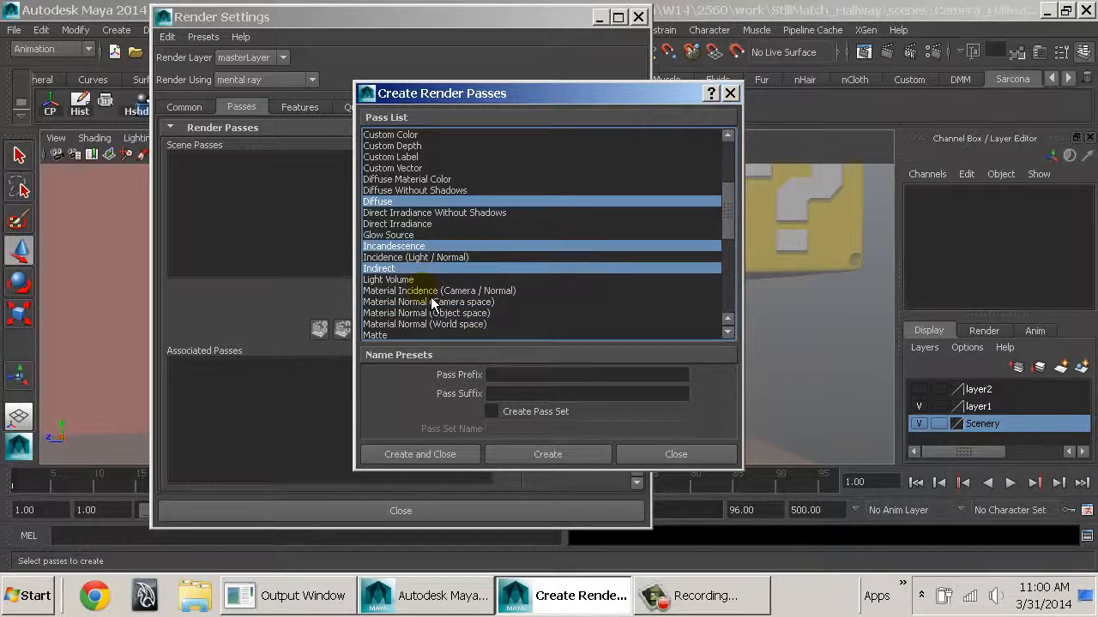
scroll(431, 302, "down", 8)
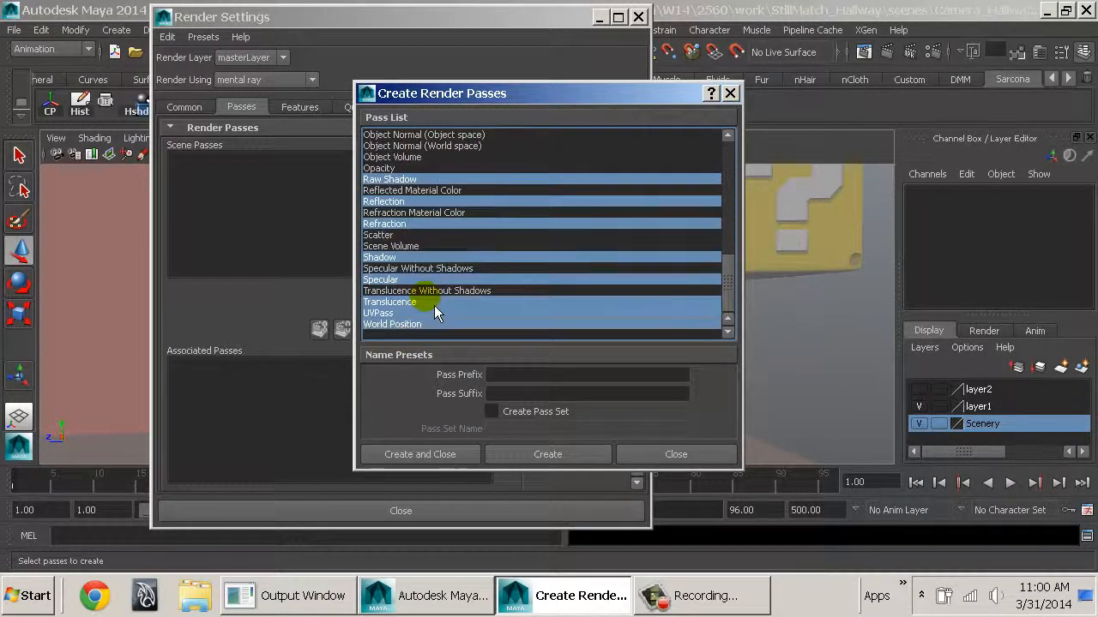
scroll(432, 303, "up", 4)
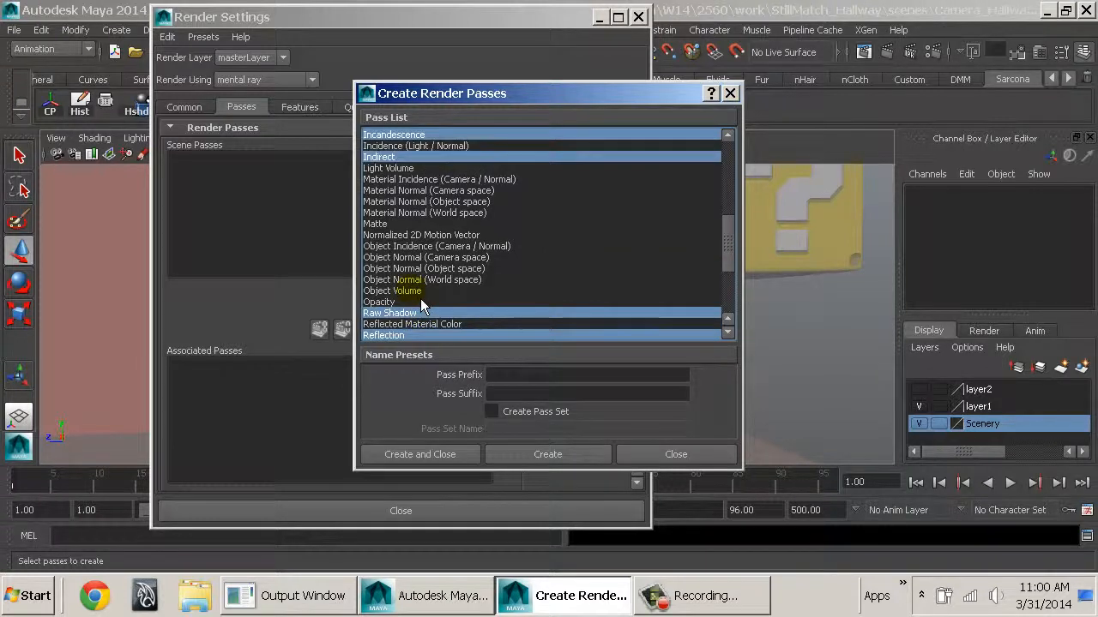
scroll(420, 298, "down", 4)
Step: Create the selected render passes and associate all of them with masterLayer
left_click(449, 463)
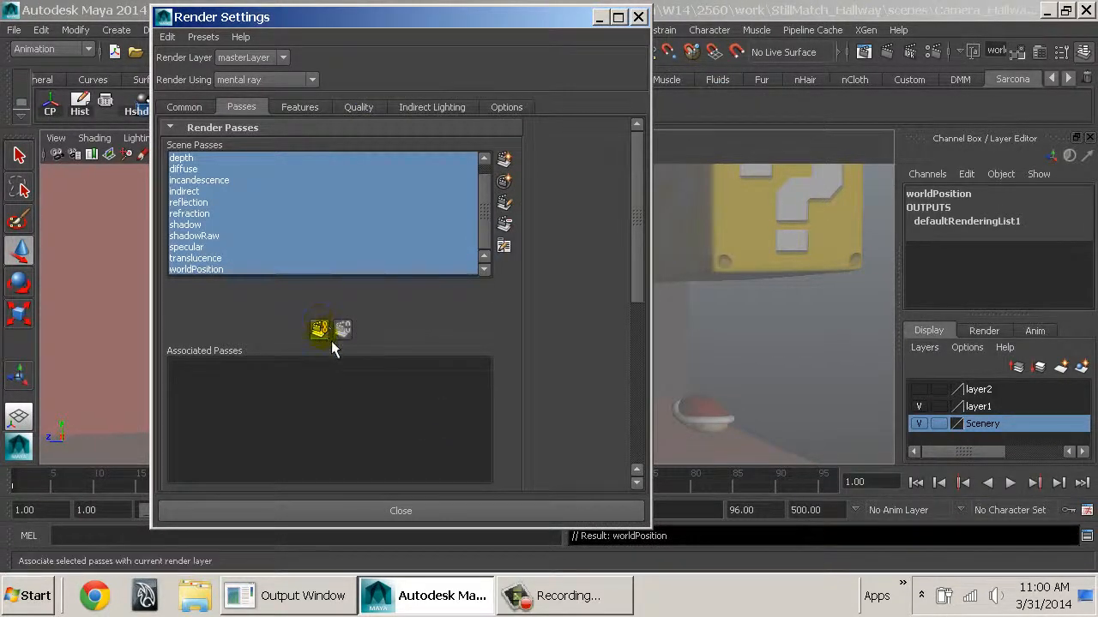
left_click(984, 330)
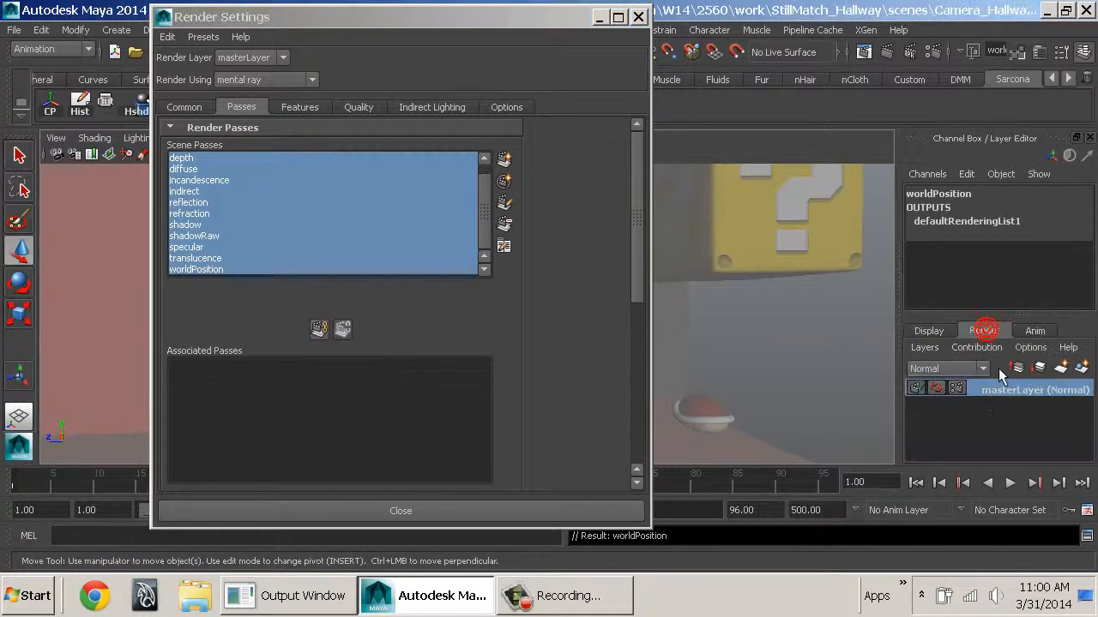
left_click(1009, 392)
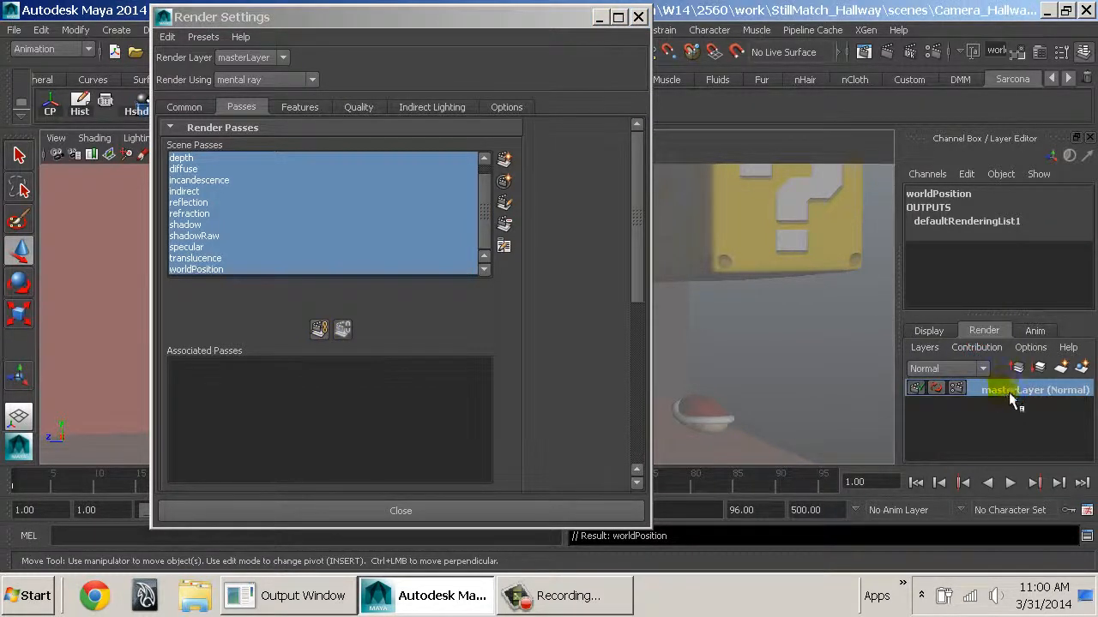
left_click(320, 332)
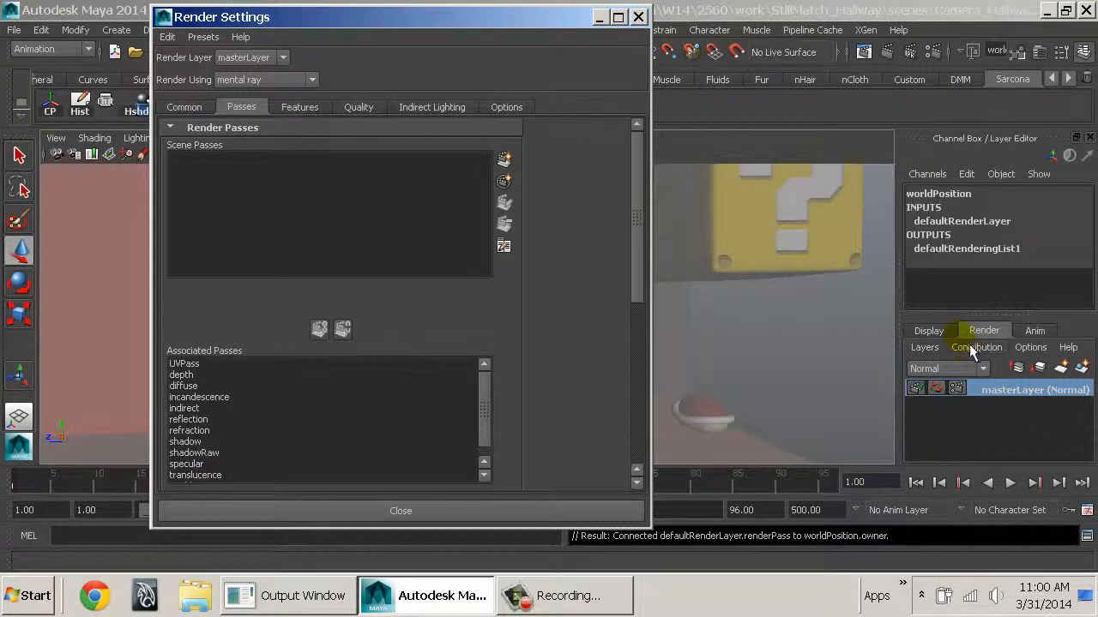
Step: Select every scene object from pPlane1 through pPlane3 and create a new render layer from the selection
left_click(108, 111)
left_click(137, 176)
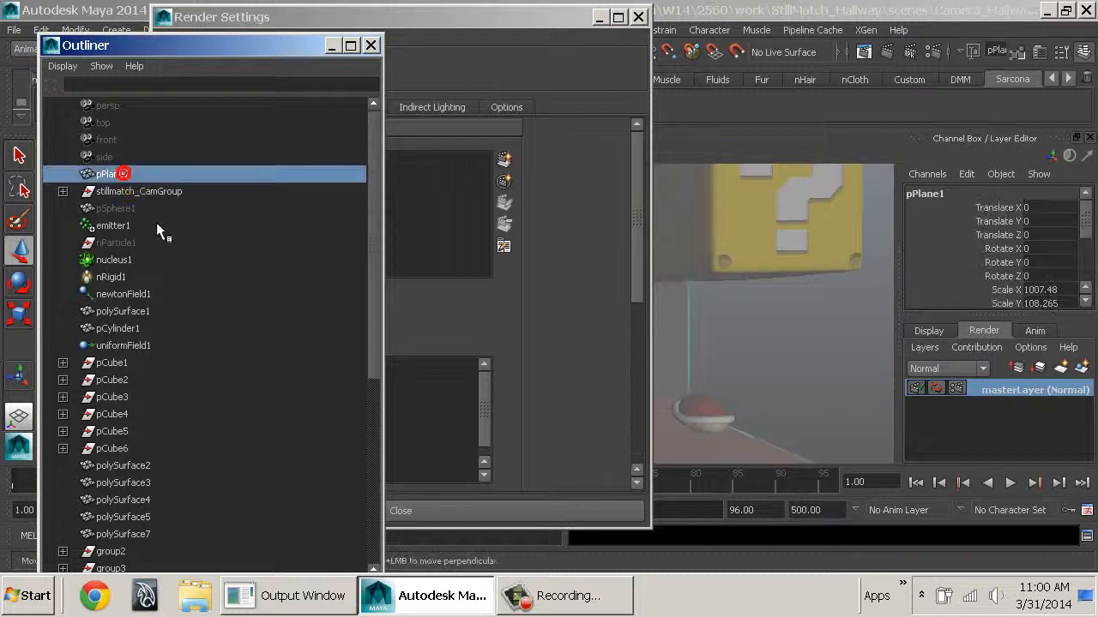
scroll(228, 426, "down", 6)
left_click(171, 528, "shift")
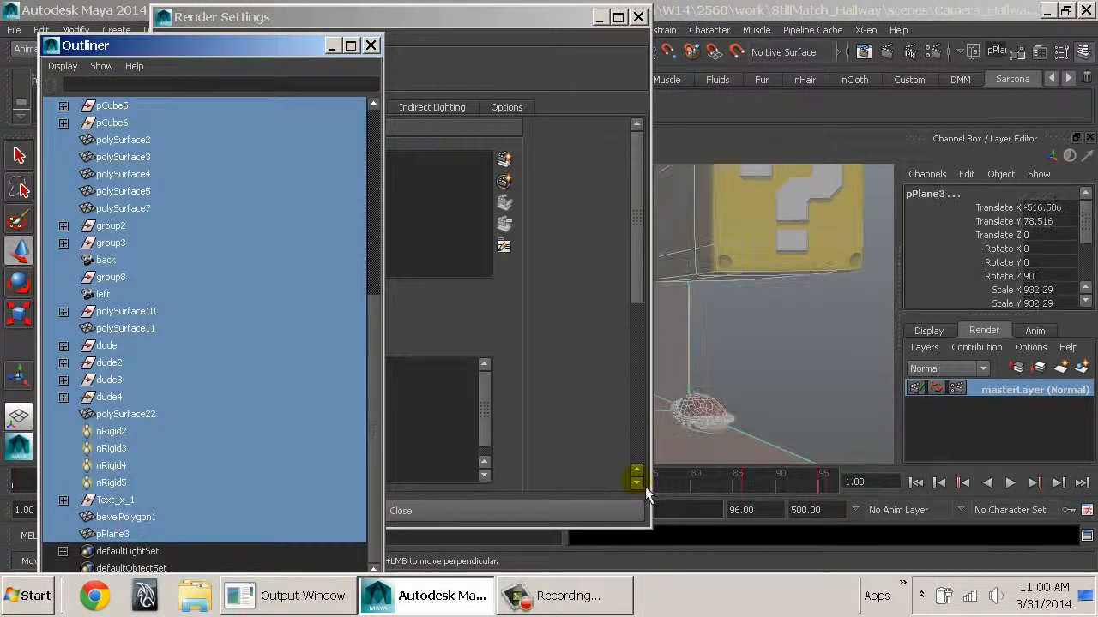
left_click(376, 229)
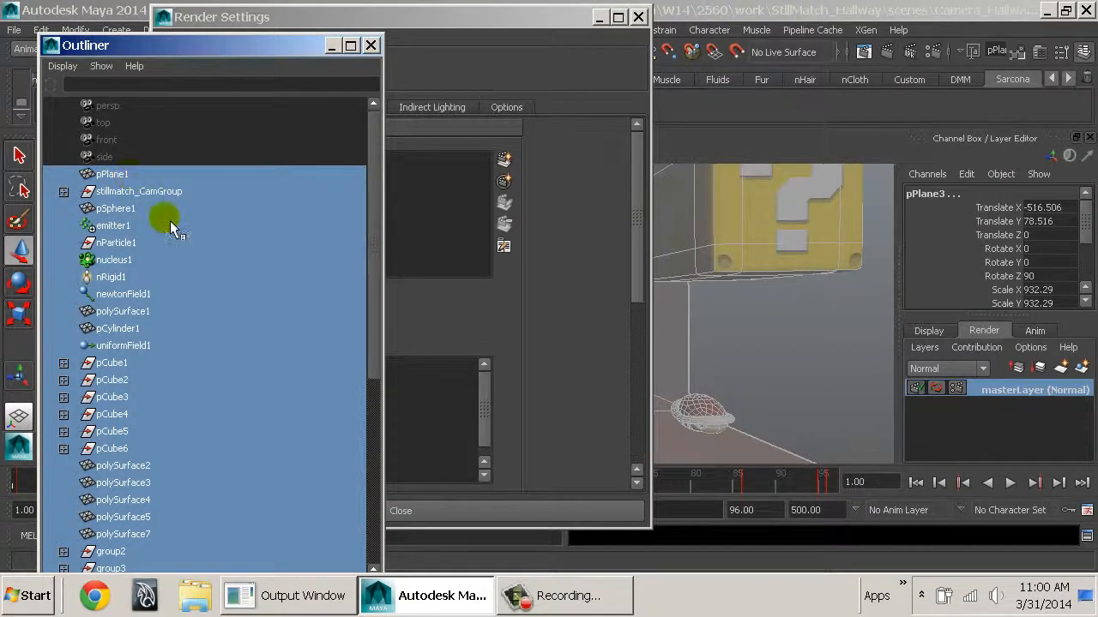
scroll(171, 229, "down", 6)
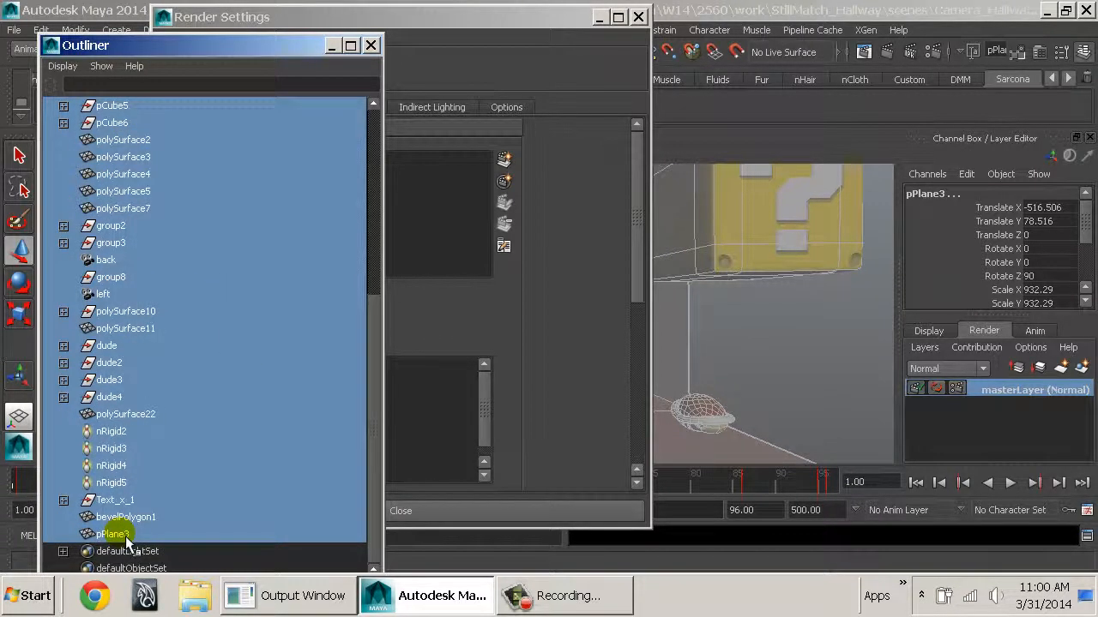
left_click(1082, 367)
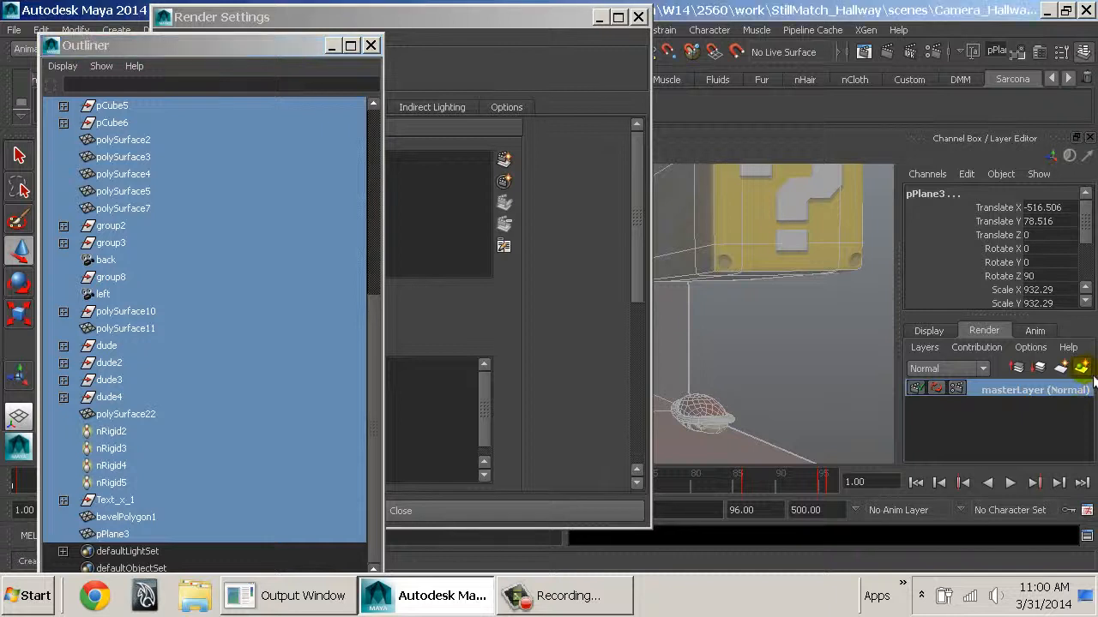
Step: Name the new render layer AO, close the Outliner and Render Settings, and check the previously rendered hallway image
double_click(999, 390)
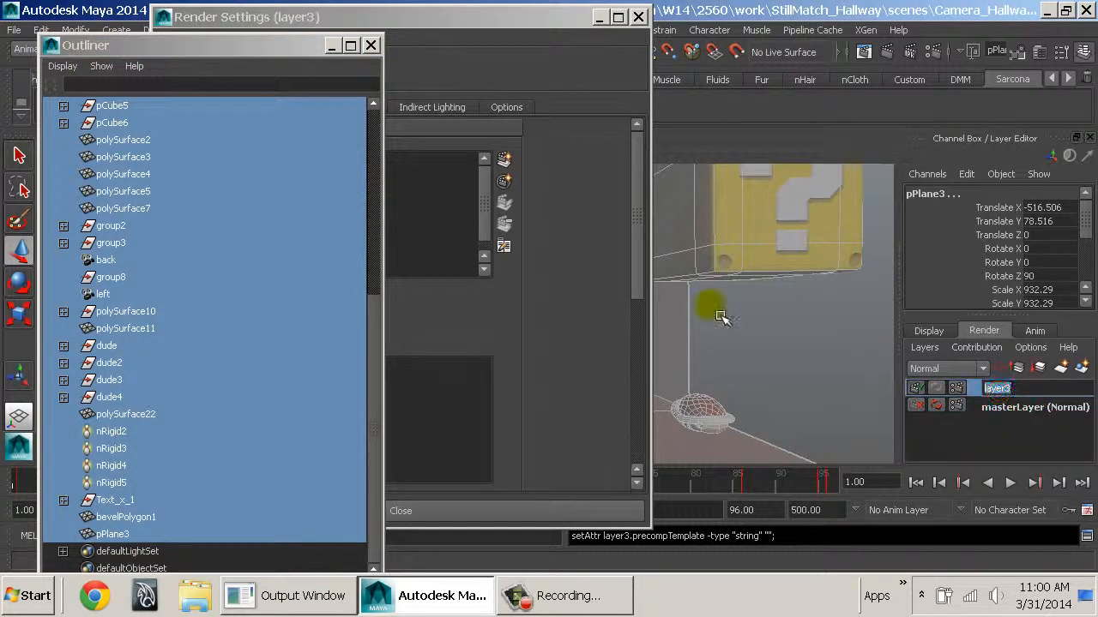
key("Return")
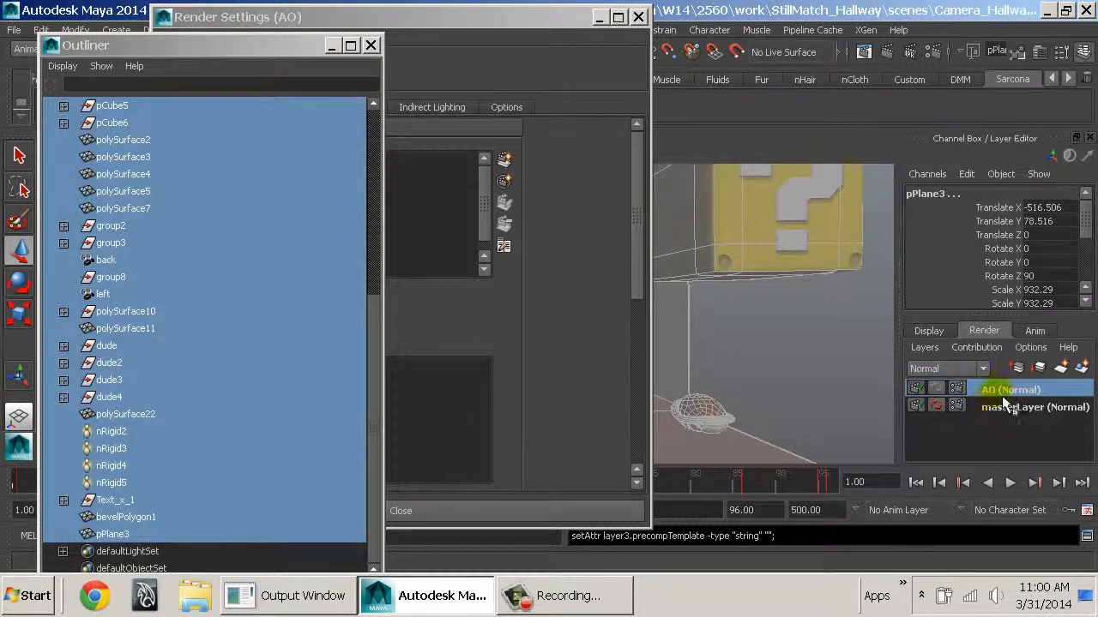
left_click(925, 411)
left_click(372, 44)
left_click(638, 17)
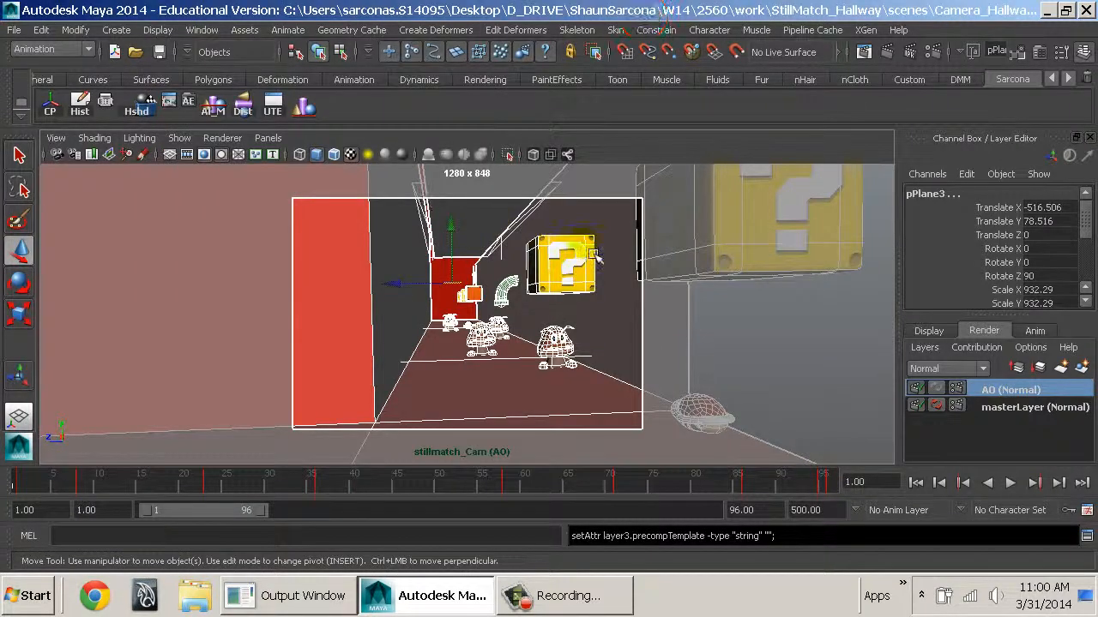
left_click(863, 51)
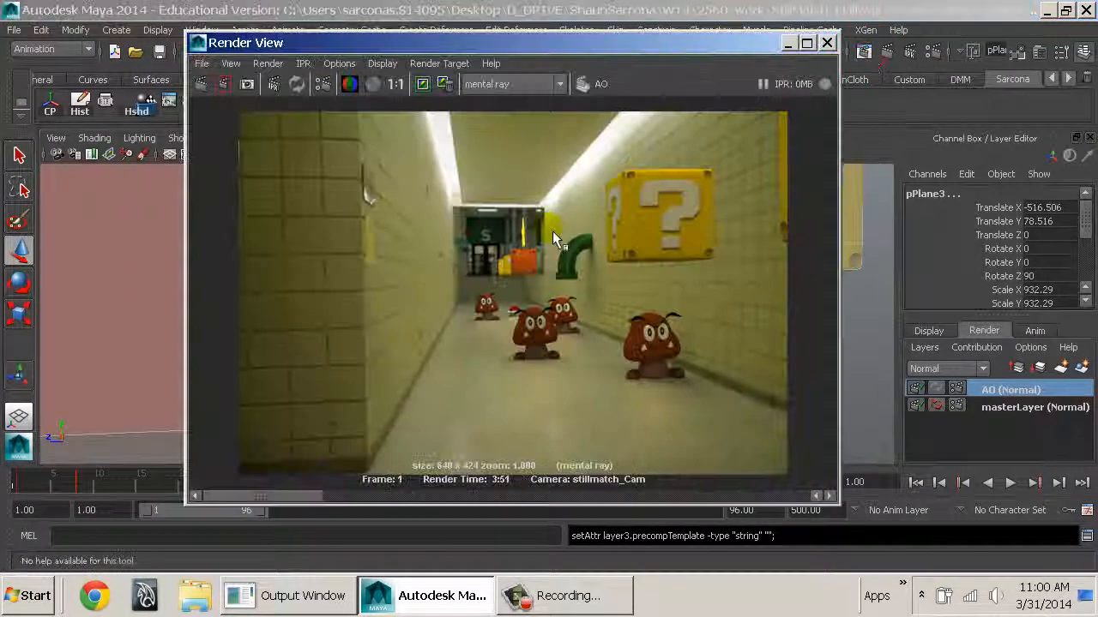
left_click(827, 43)
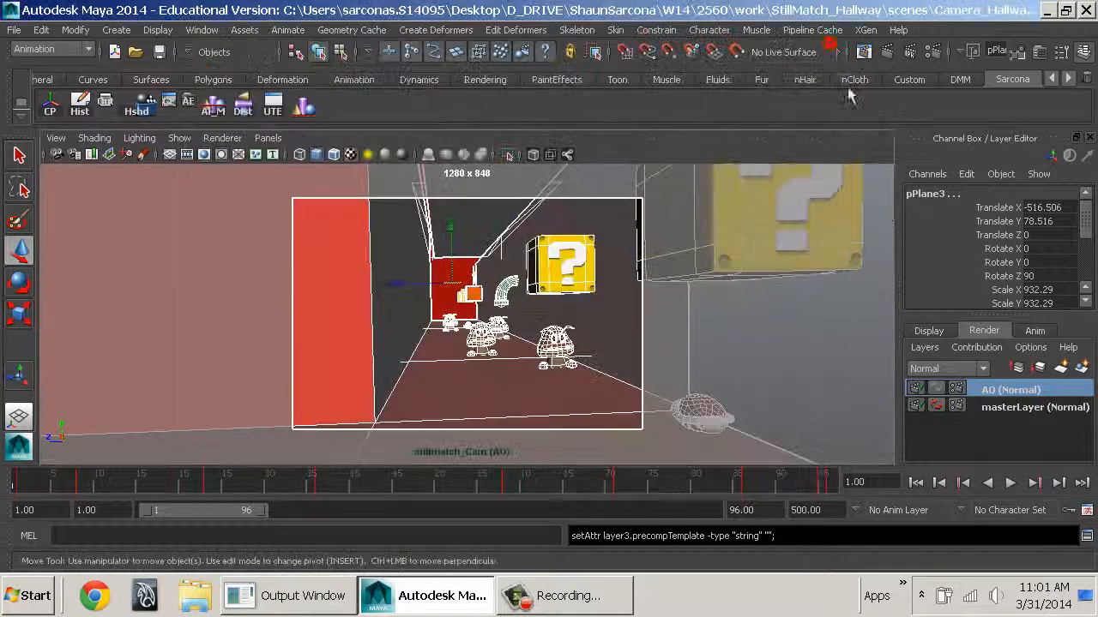
Step: Apply the ambient occlusion preset to the AO render layer and test render the frame from stillmatch_Cam
right_click(1012, 390)
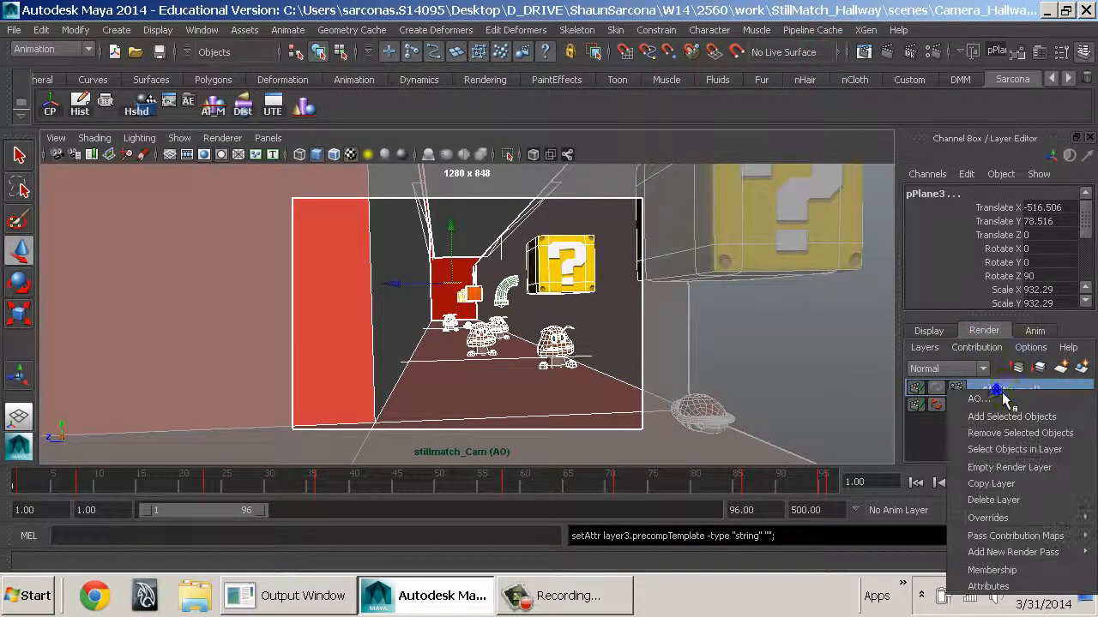
left_click(986, 586)
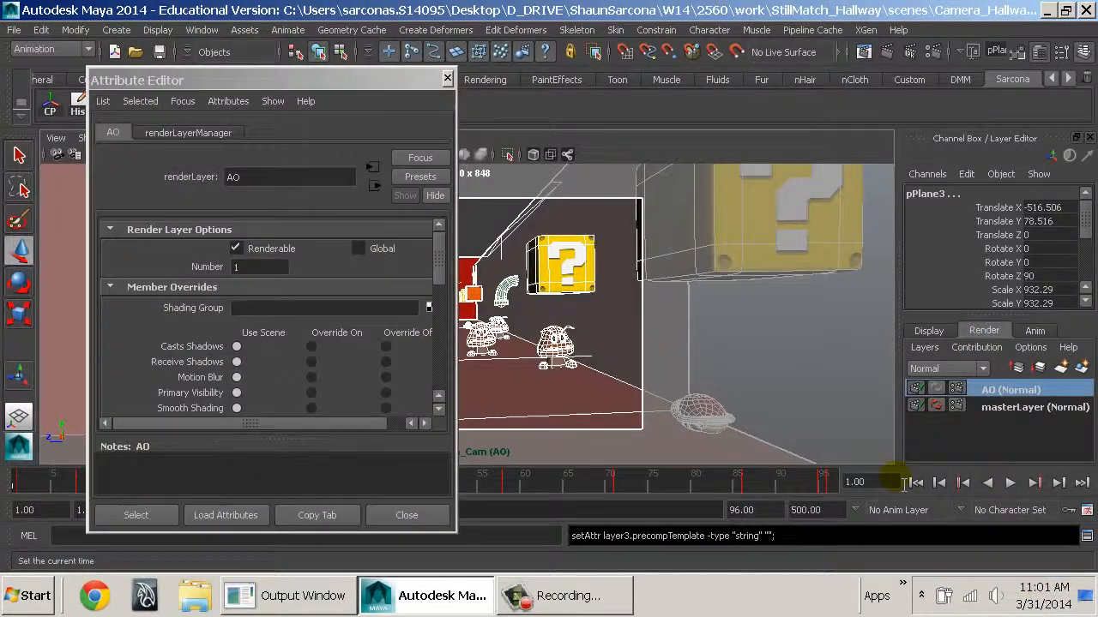
left_click(420, 177)
left_click(489, 276)
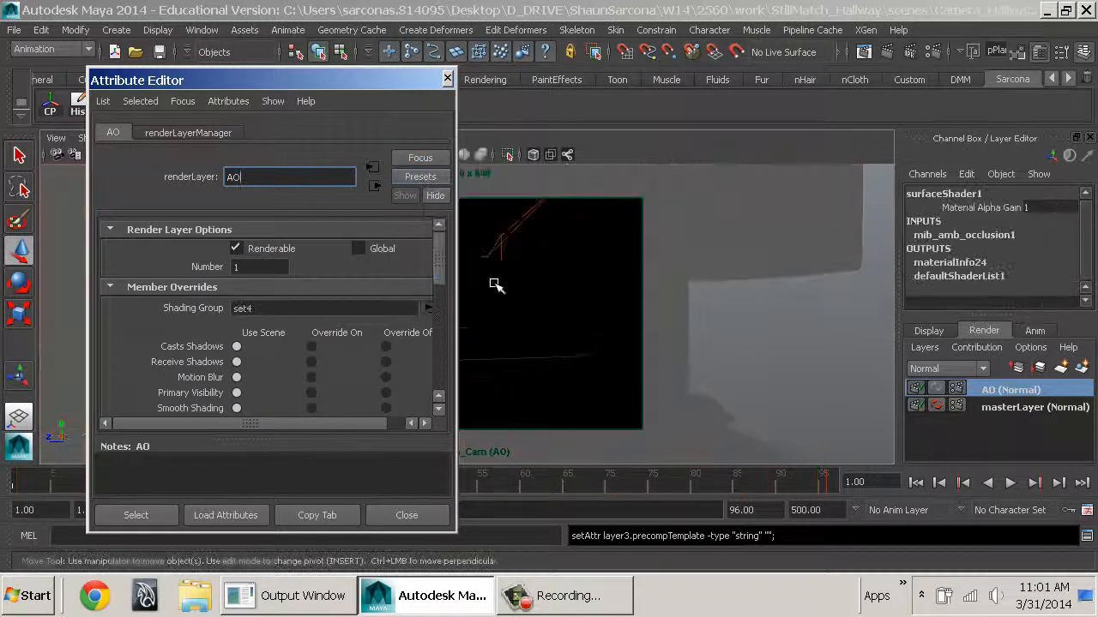
left_click(886, 51)
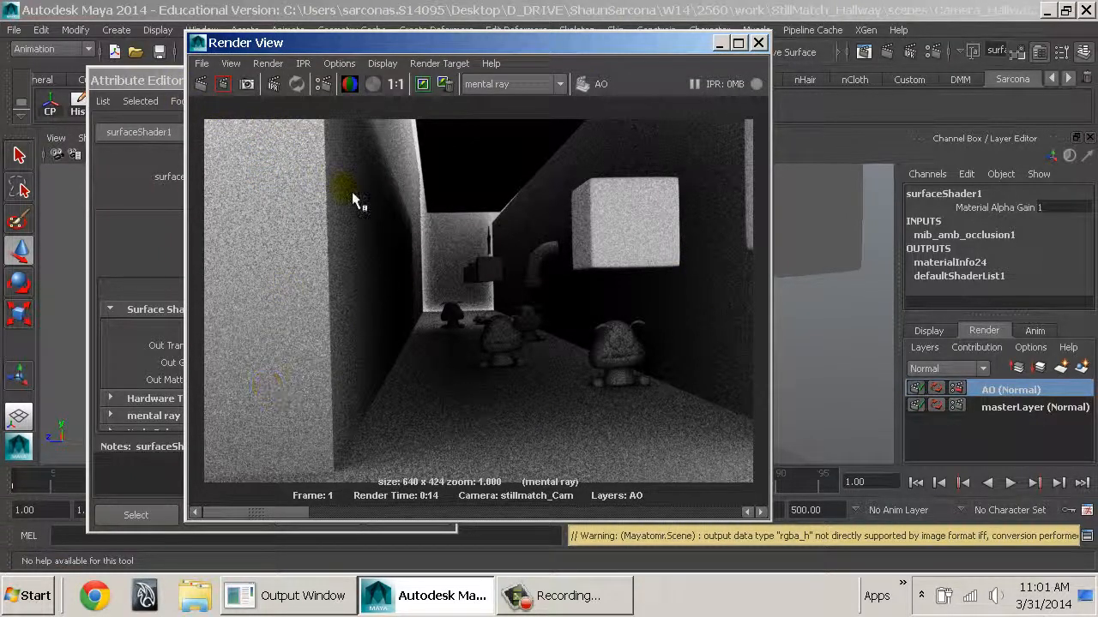
Step: Set Max Distance to 5 on the mib_amb_occlusion1 node driving the AO layer's surface shader and re-render the layer
left_click(167, 85)
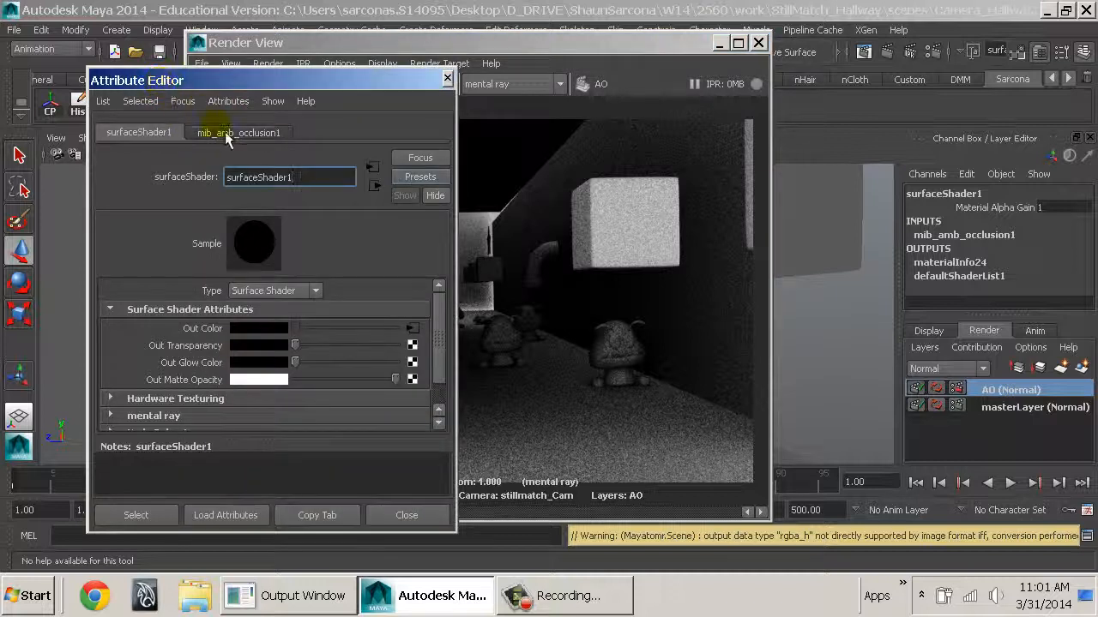
left_click(233, 134)
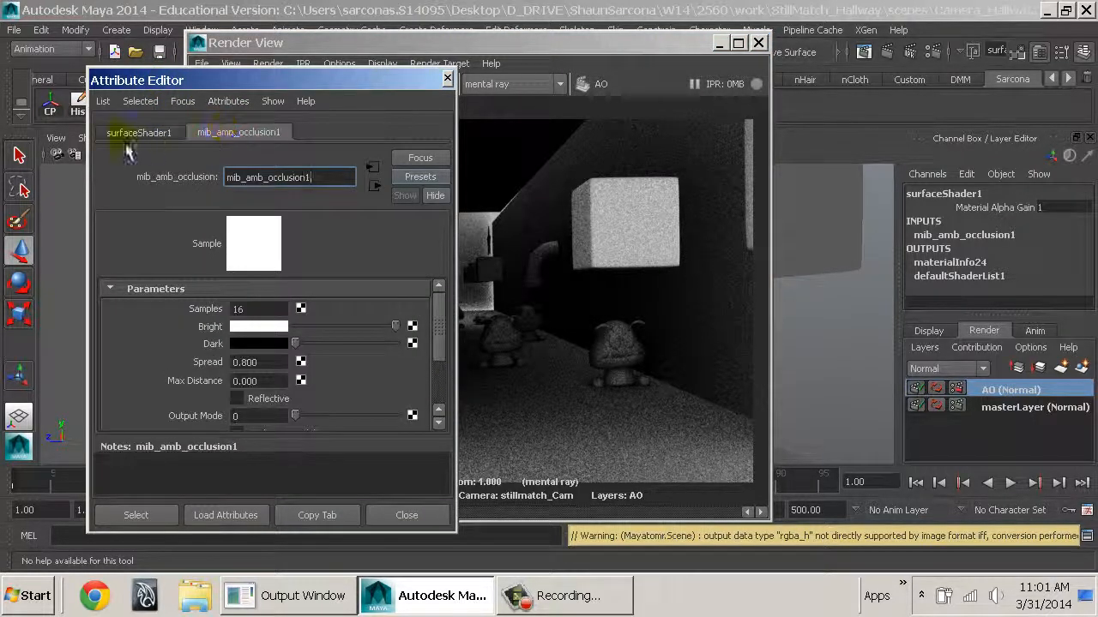
left_click(447, 78)
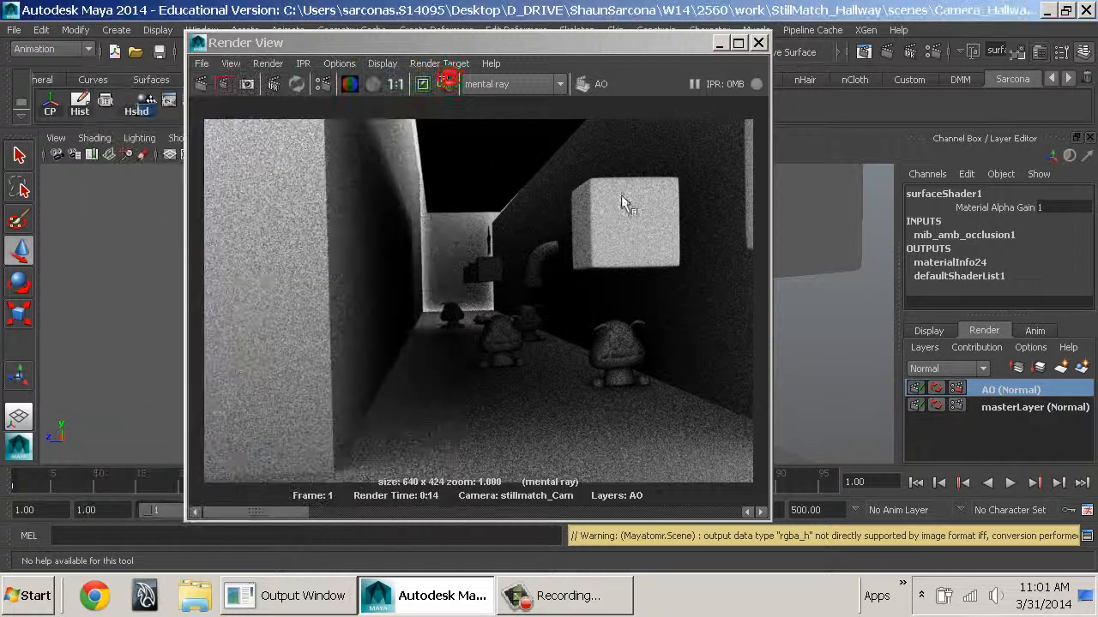
right_click(986, 390)
left_click(1002, 590)
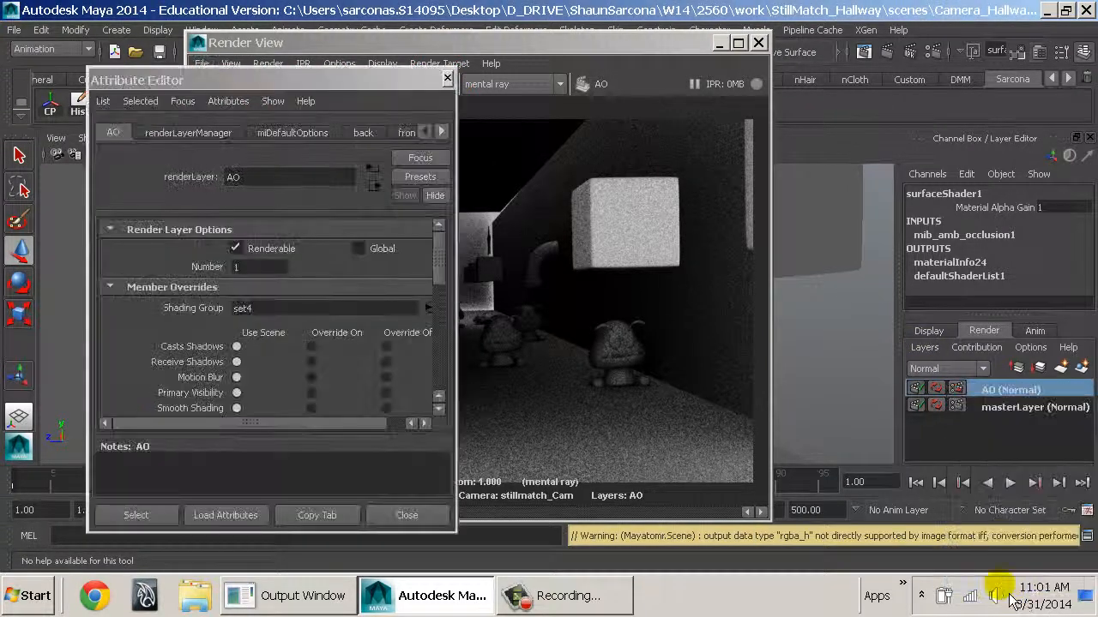
left_click(428, 307)
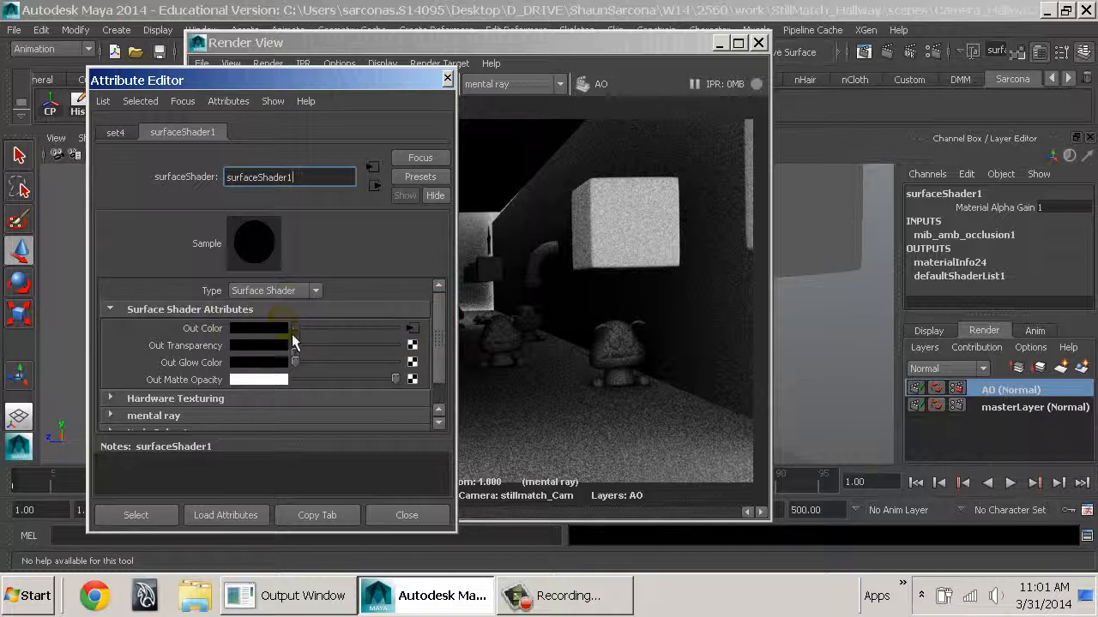
left_click(413, 328)
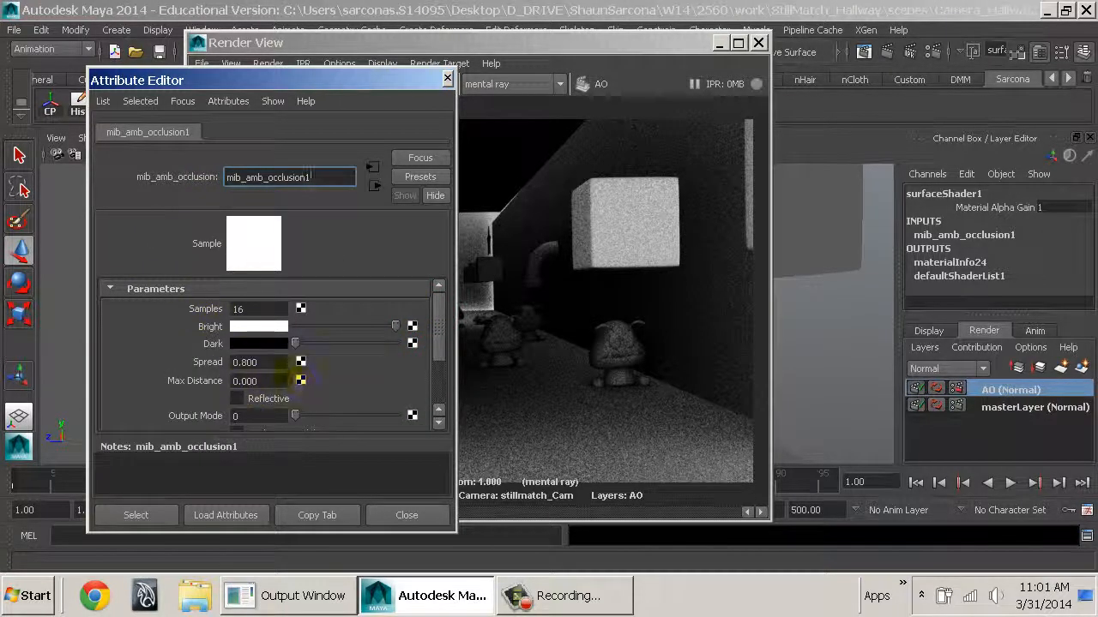
left_click(274, 380)
type("5.000")
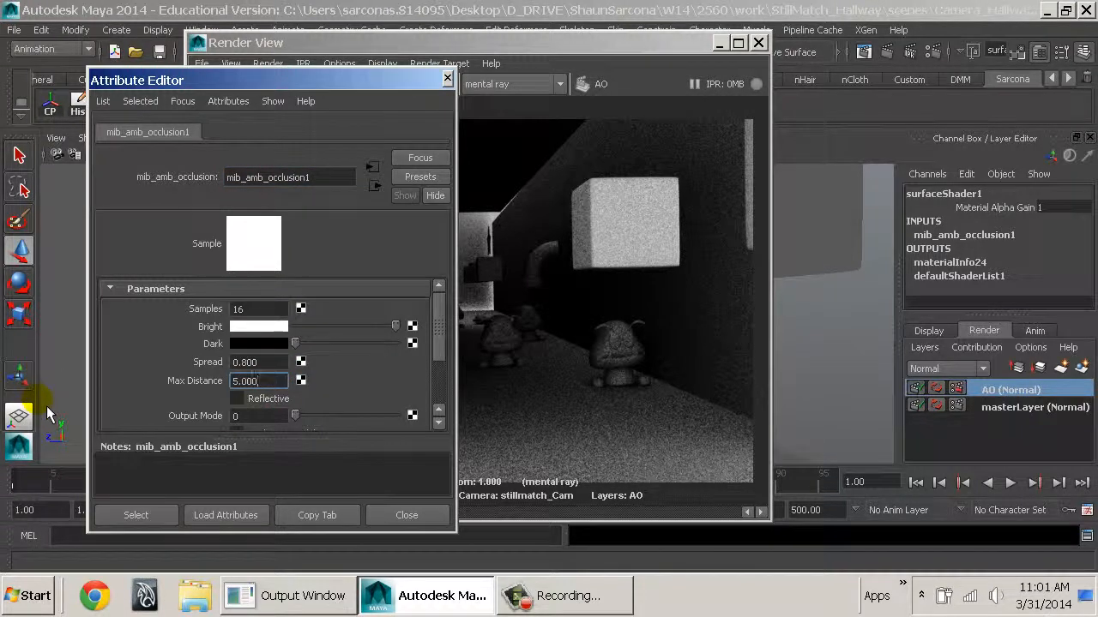
left_click(612, 42)
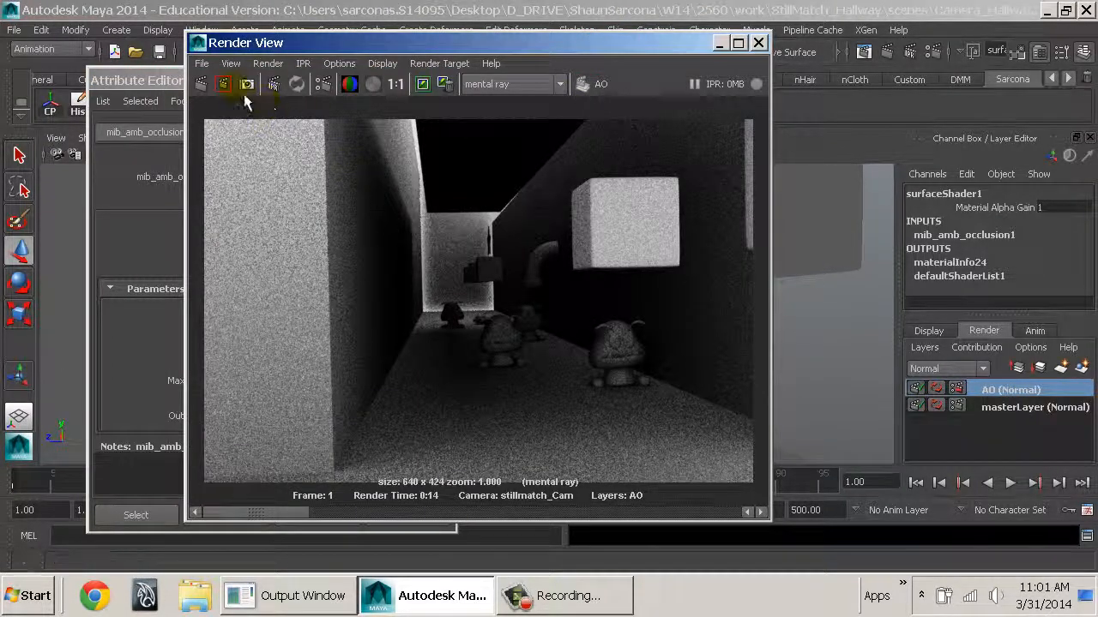
left_click(223, 83)
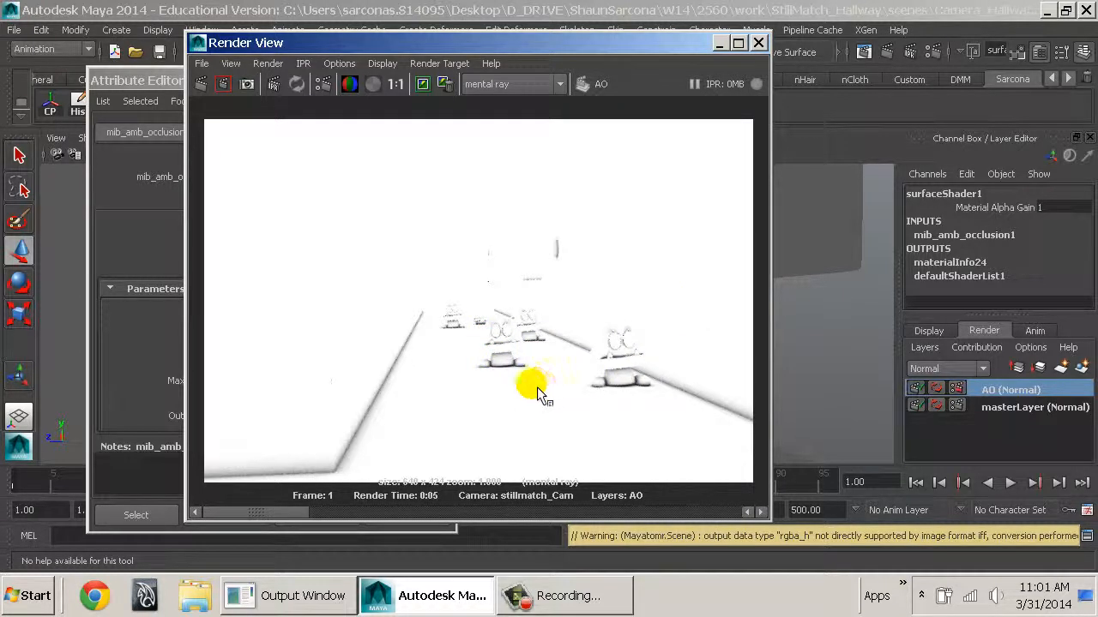
Step: Examine the occlusion around the characters and floor edges in the render, and check the scene in wireframe and shaded display
right_click_drag(444, 375, 897, 449, "alt")
middle_click_drag(640, 419, 555, 313, "alt")
right_click_drag(539, 319, 681, 351, "alt")
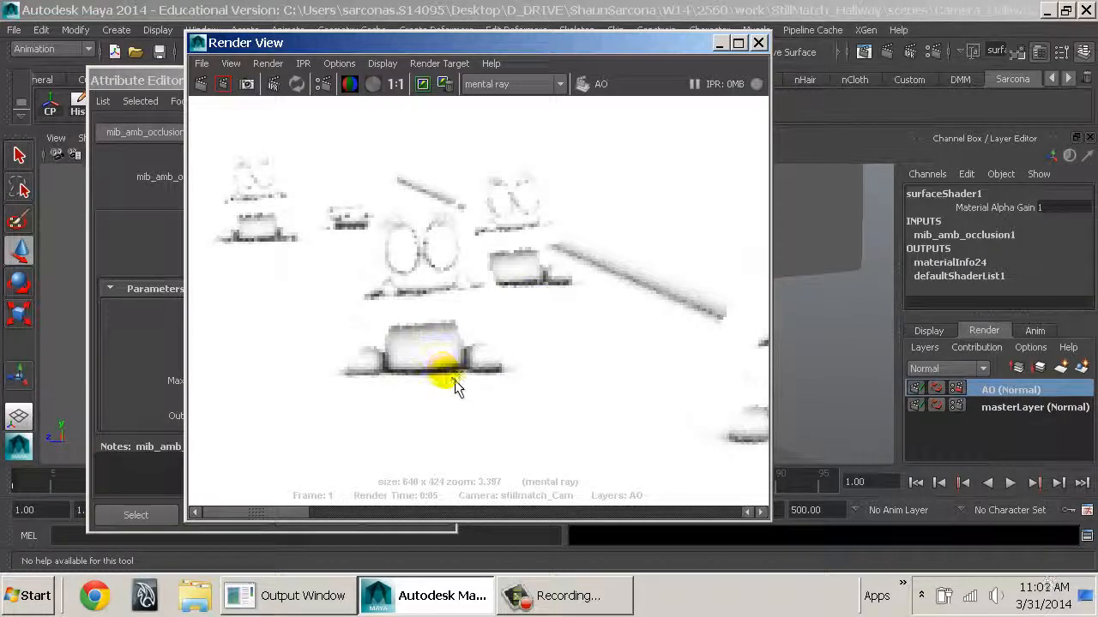
left_click(868, 54)
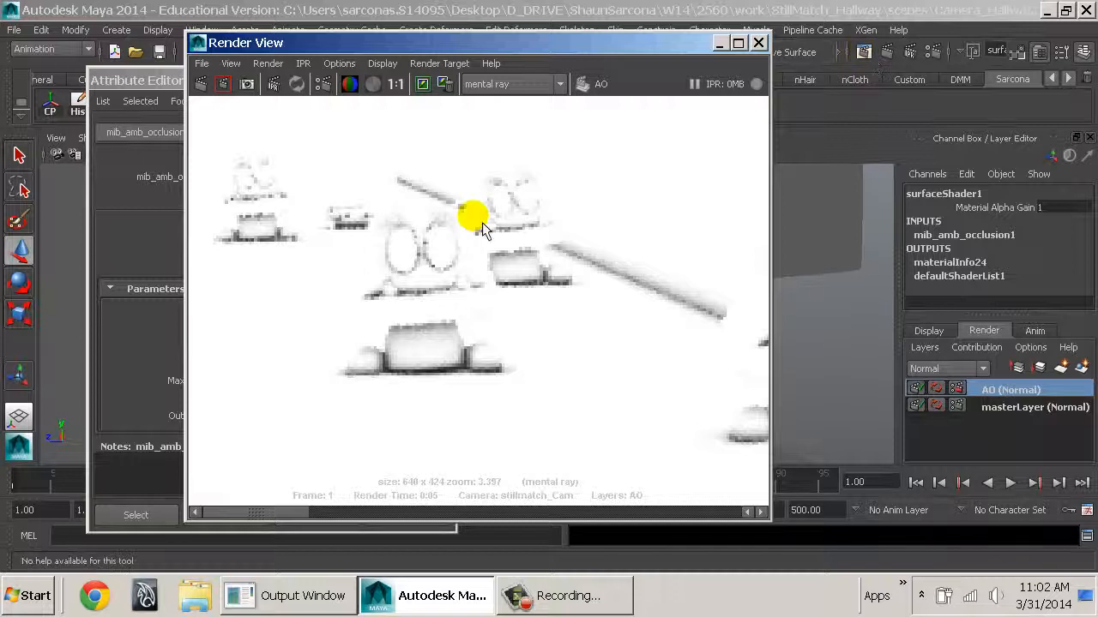
left_click_drag(304, 514, 240, 515)
left_click(394, 83)
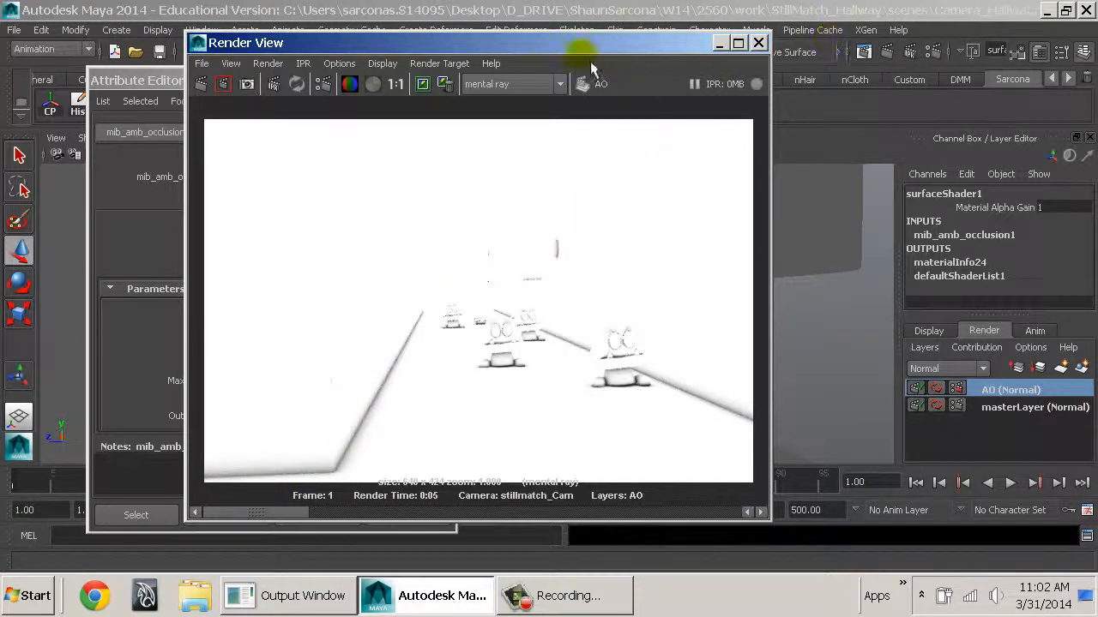
left_click_drag(588, 43, 1097, 53)
left_click(446, 78)
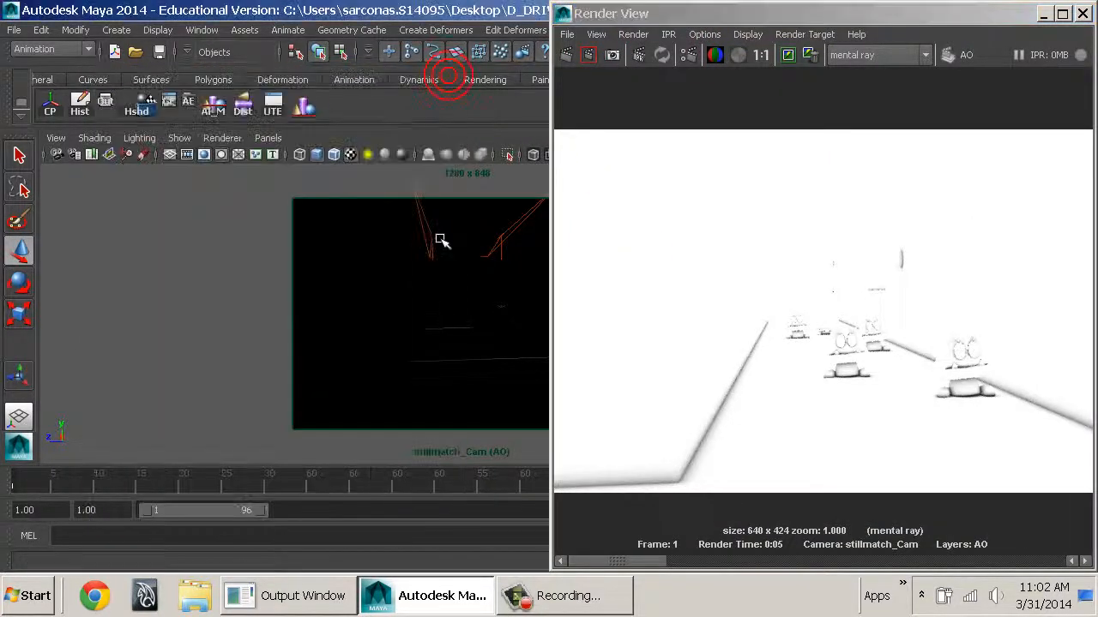
key("4")
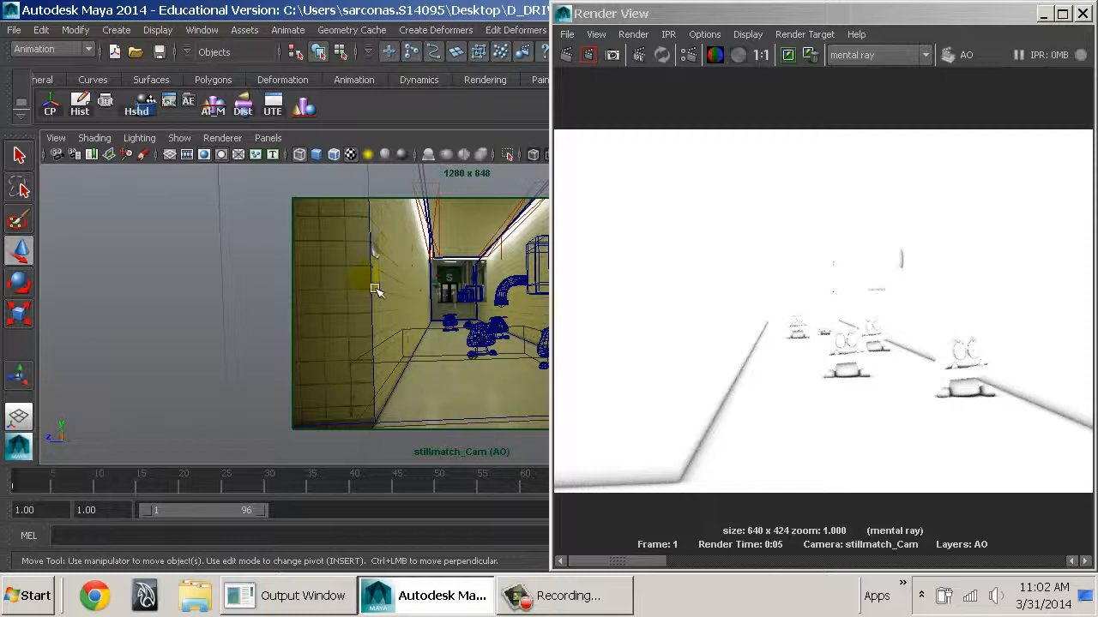
key("5")
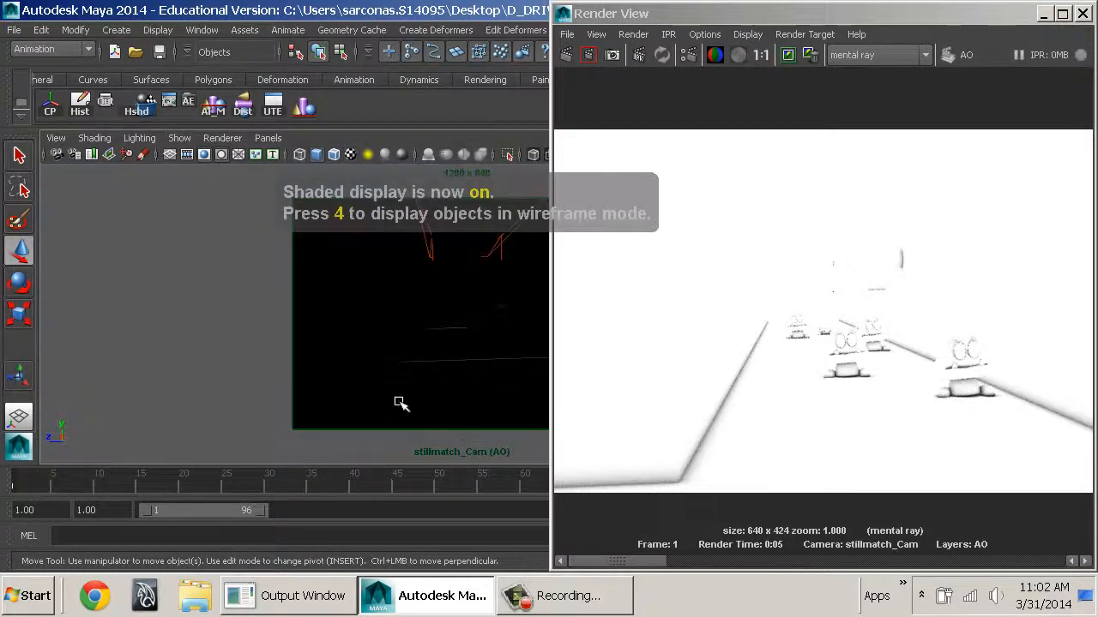
Step: Set the mib_amb_occlusion1 node's Max Distance to 3 and re-render the AO layer
left_click_drag(725, 16, 355, 17)
key("ctrl+a")
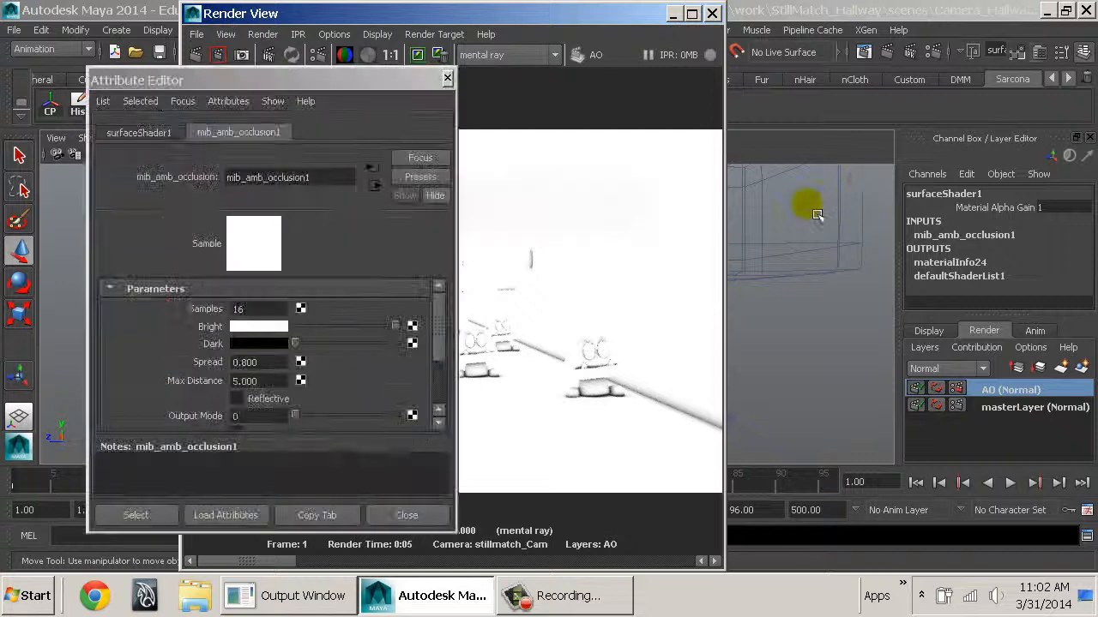
double_click(286, 382)
type("3")
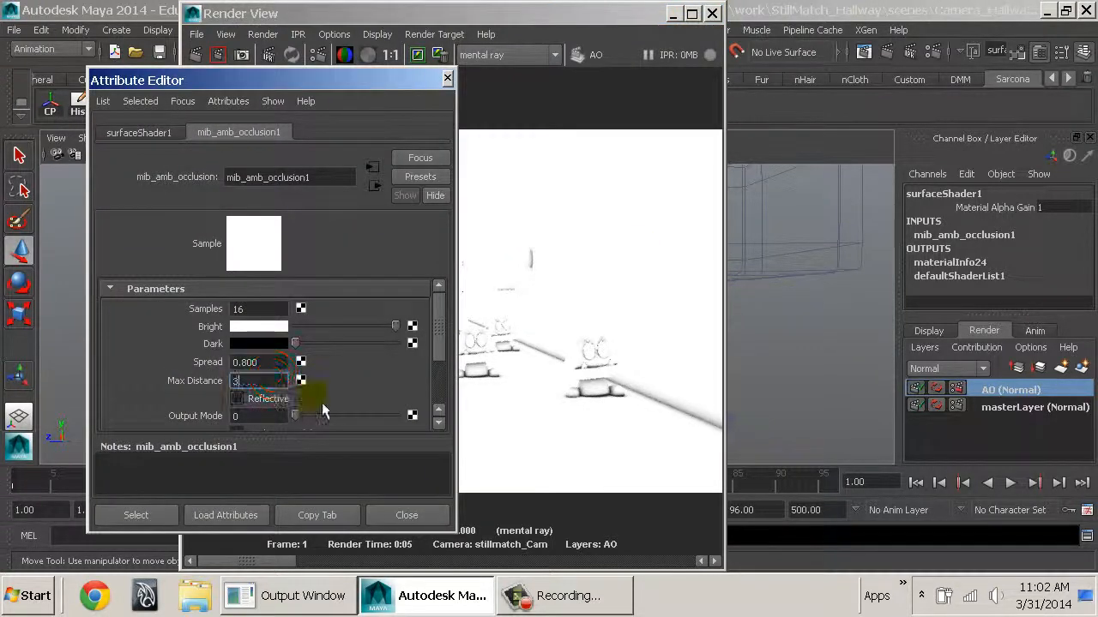
key("Tab")
left_click(550, 50)
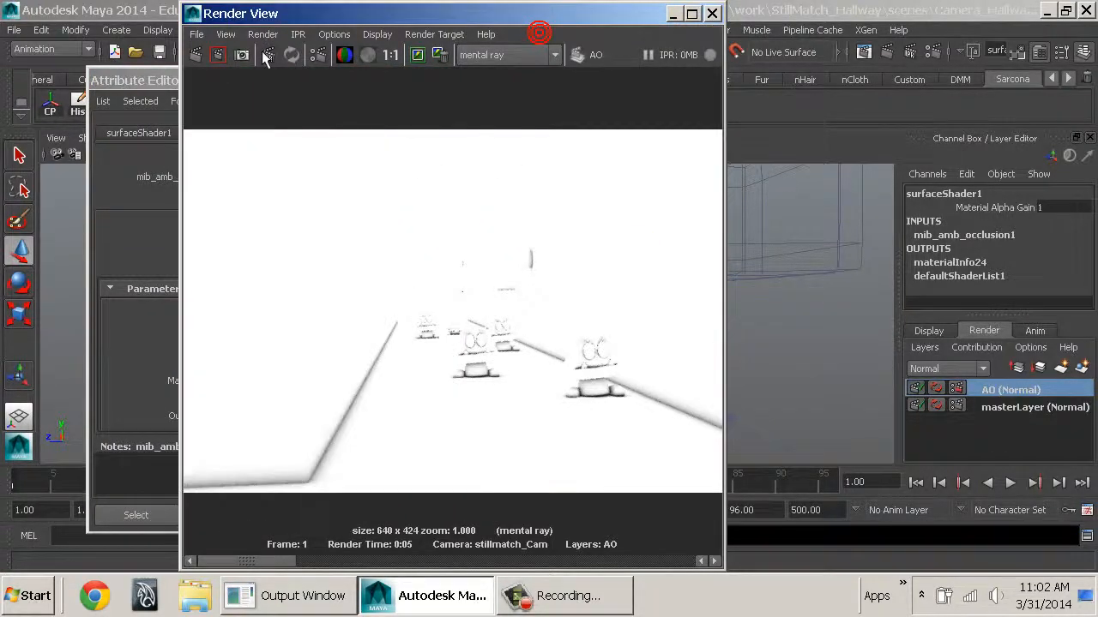
left_click(199, 55)
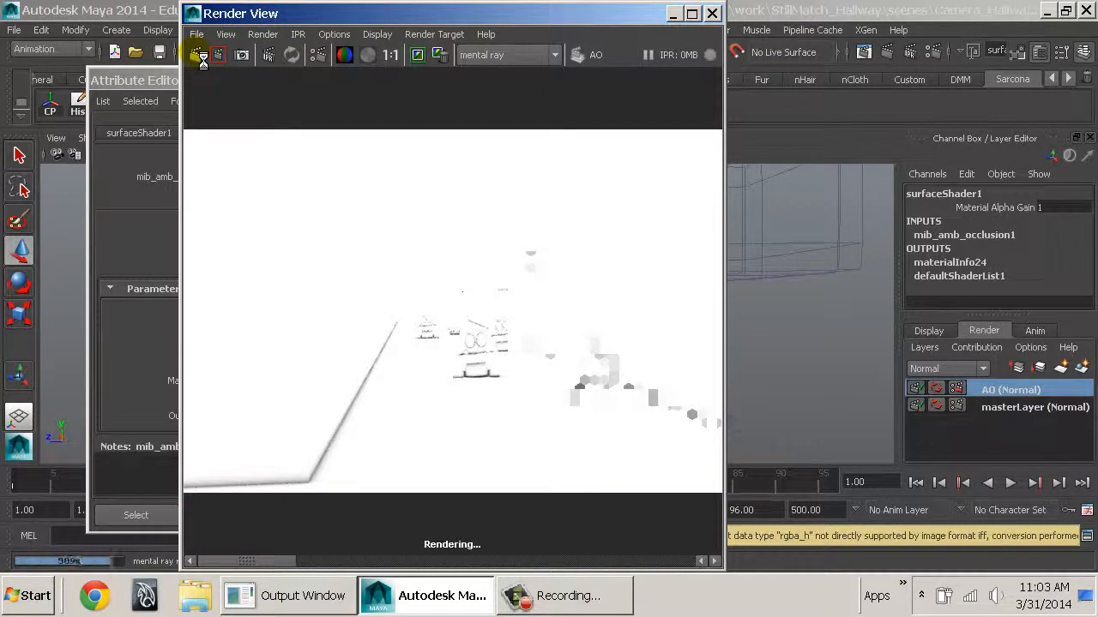
Step: Set the mib_amb_occlusion1 node's Max Distance to 30 and render the AO layer again
left_click(135, 347)
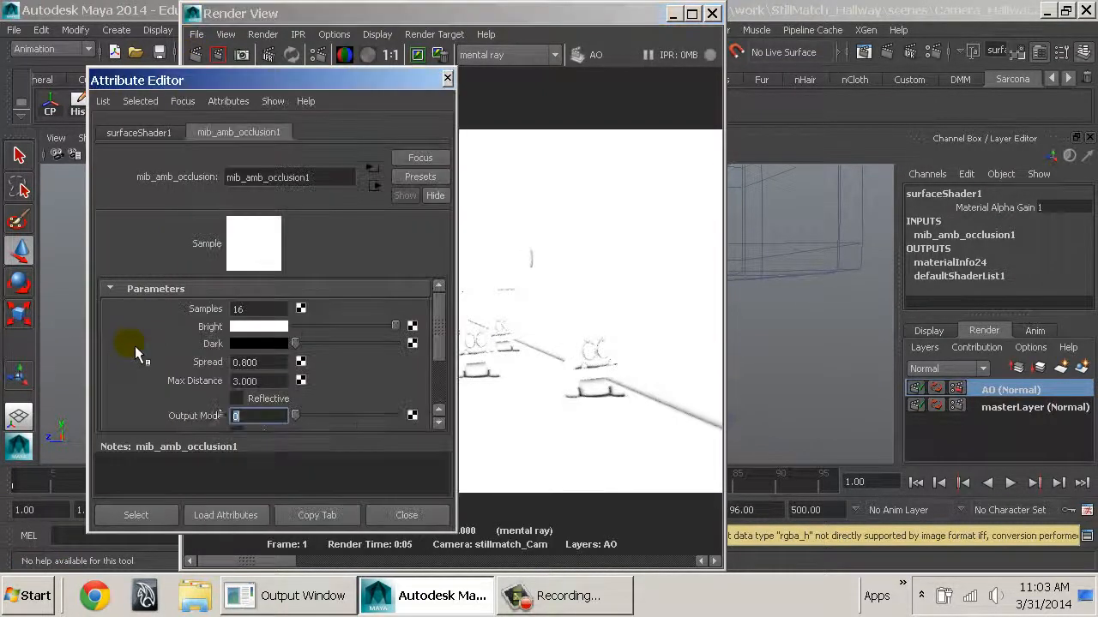
left_click(273, 383)
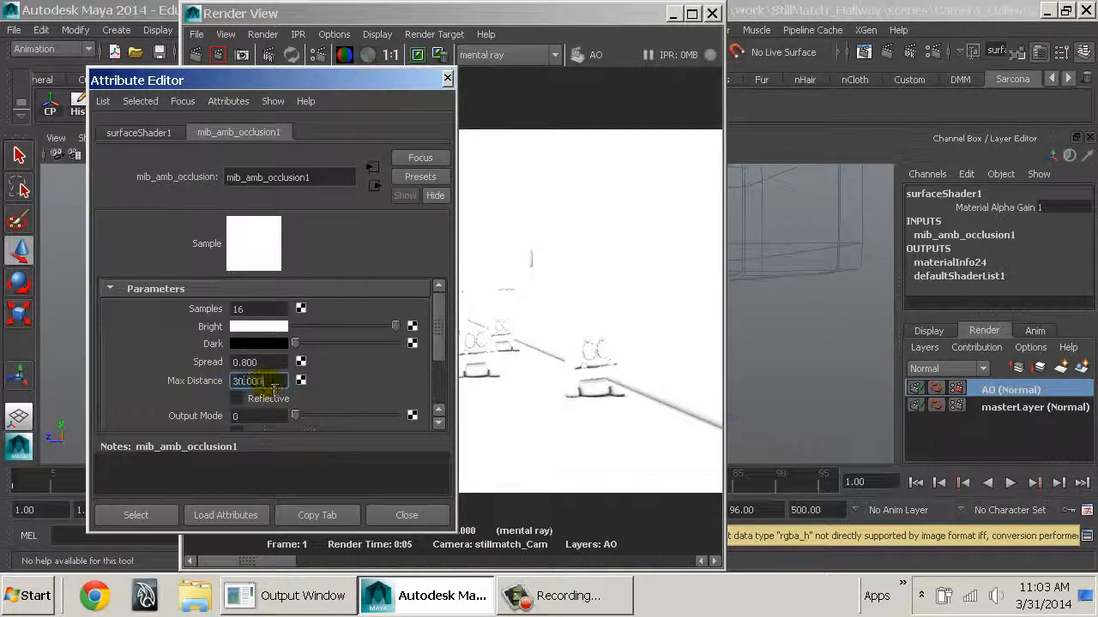
left_click(220, 59)
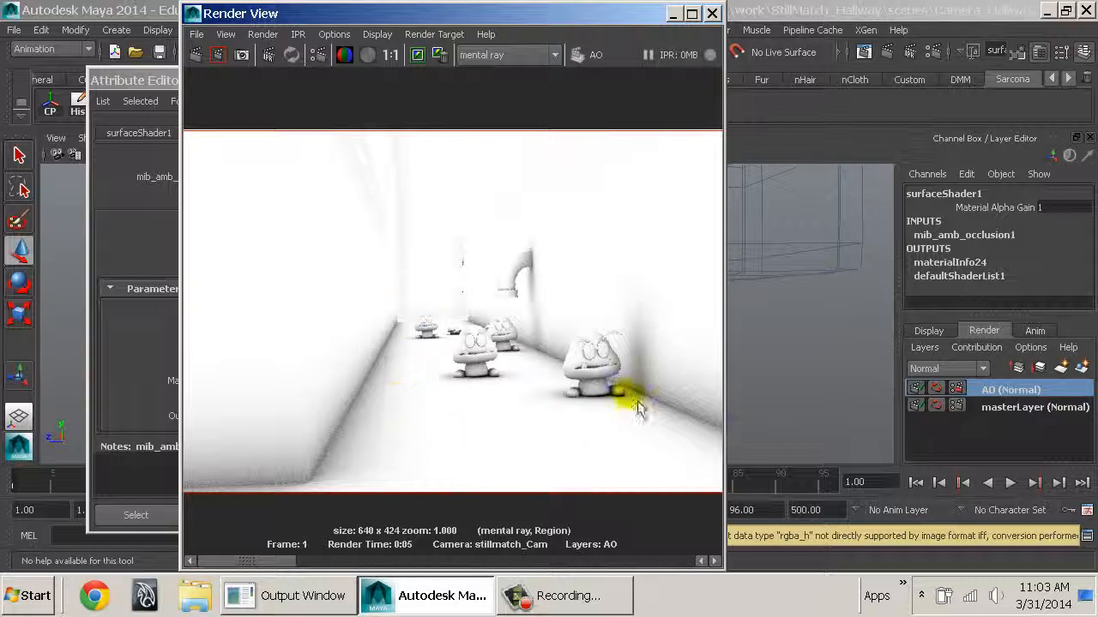
Step: Inspect the new occlusion render around the characters up close, restore its actual size, and close the Render View and Attribute Editor
middle_click_drag(572, 367, 439, 332, "alt")
right_click_drag(458, 332, 583, 361, "alt")
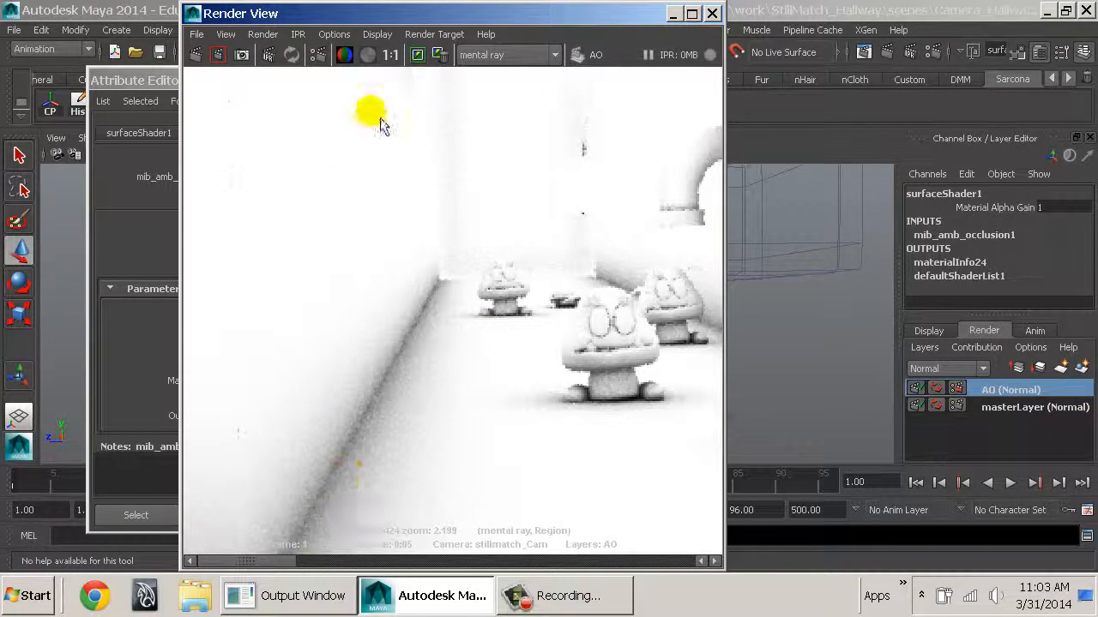
left_click(371, 57)
left_click(391, 55)
left_click(367, 55)
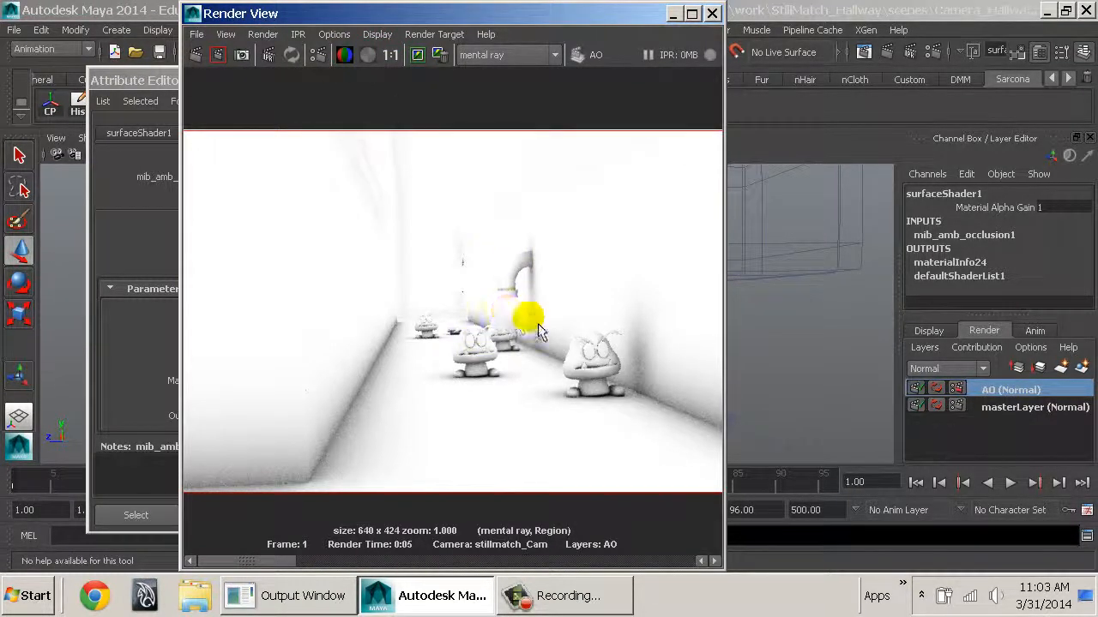
left_click(712, 13)
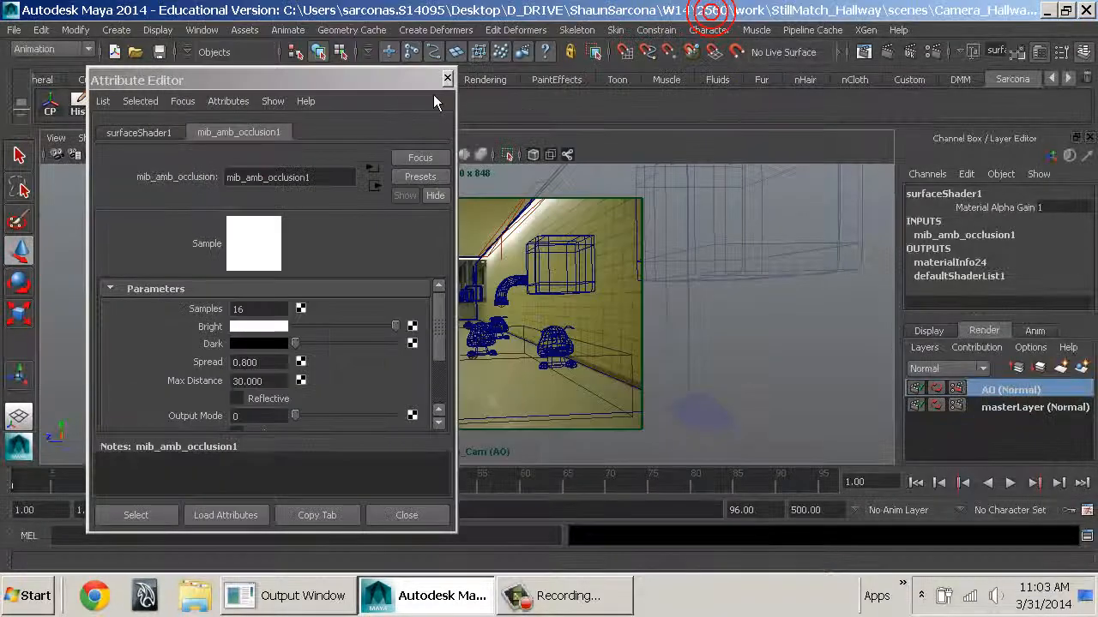
left_click(447, 78)
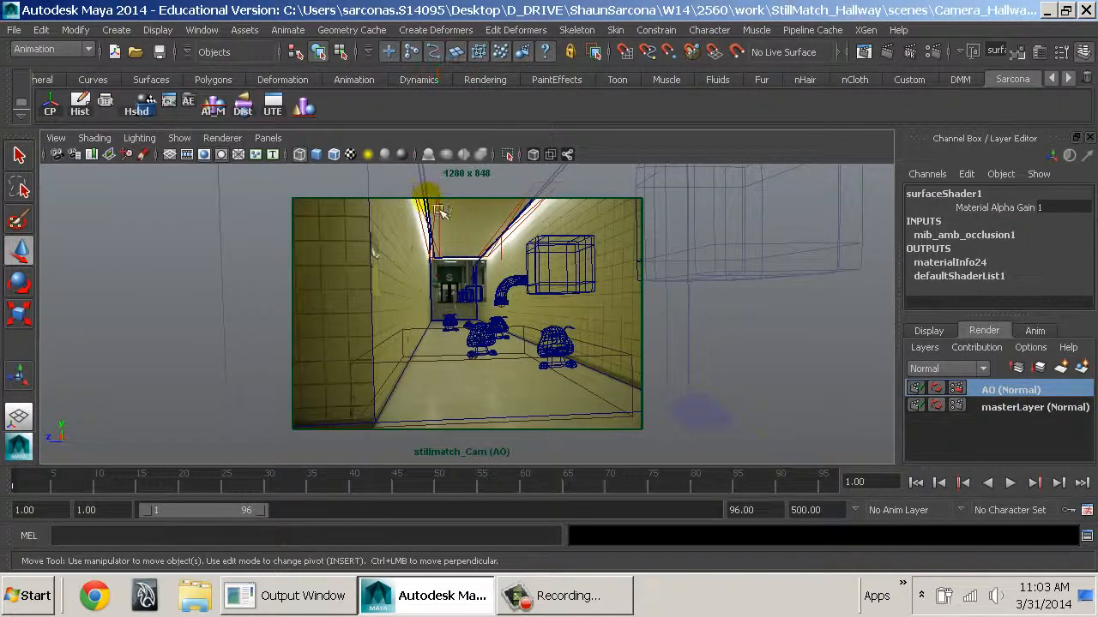
Step: Add a keyable integer attribute named miLabel to the main hallway geometry, pPlane1
left_click(370, 234)
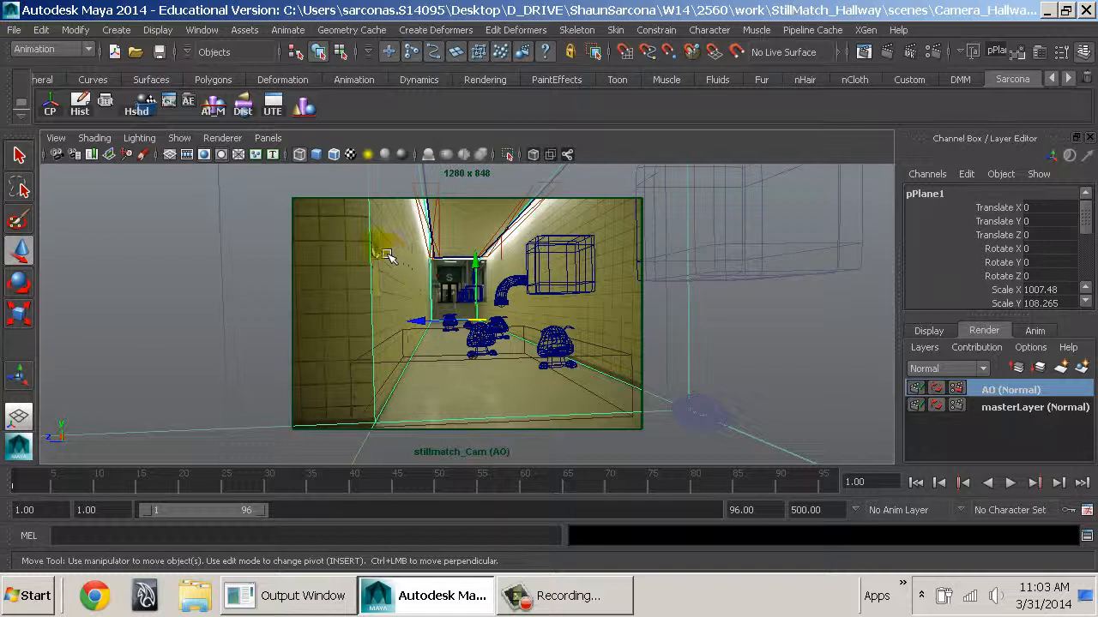
left_click(369, 232)
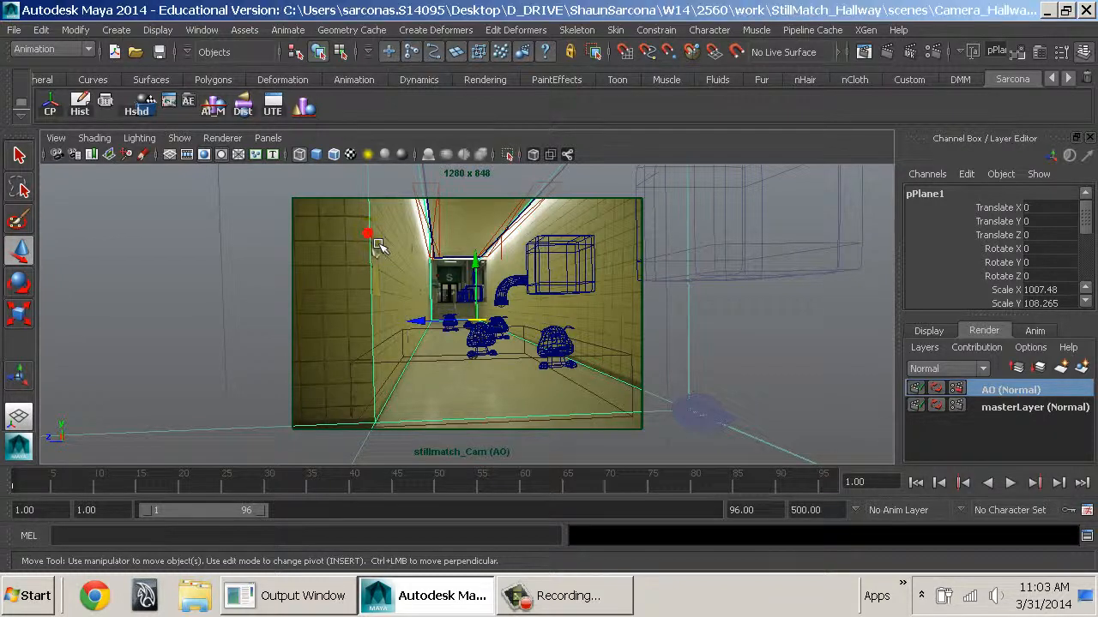
left_click(76, 29)
left_click(202, 248)
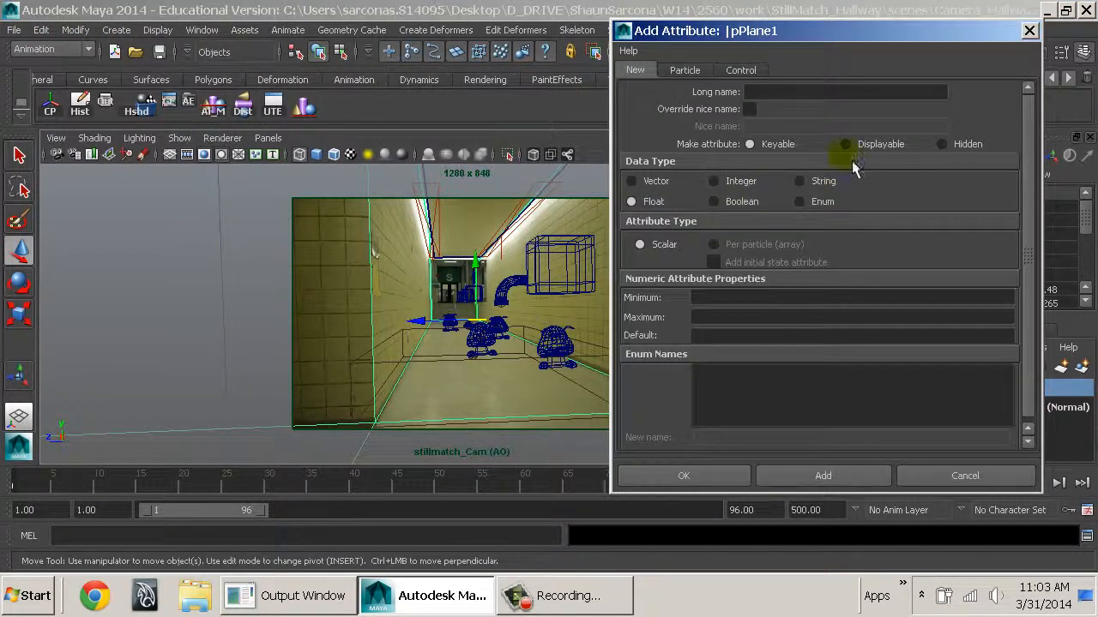
left_click(912, 94)
type("miLabel")
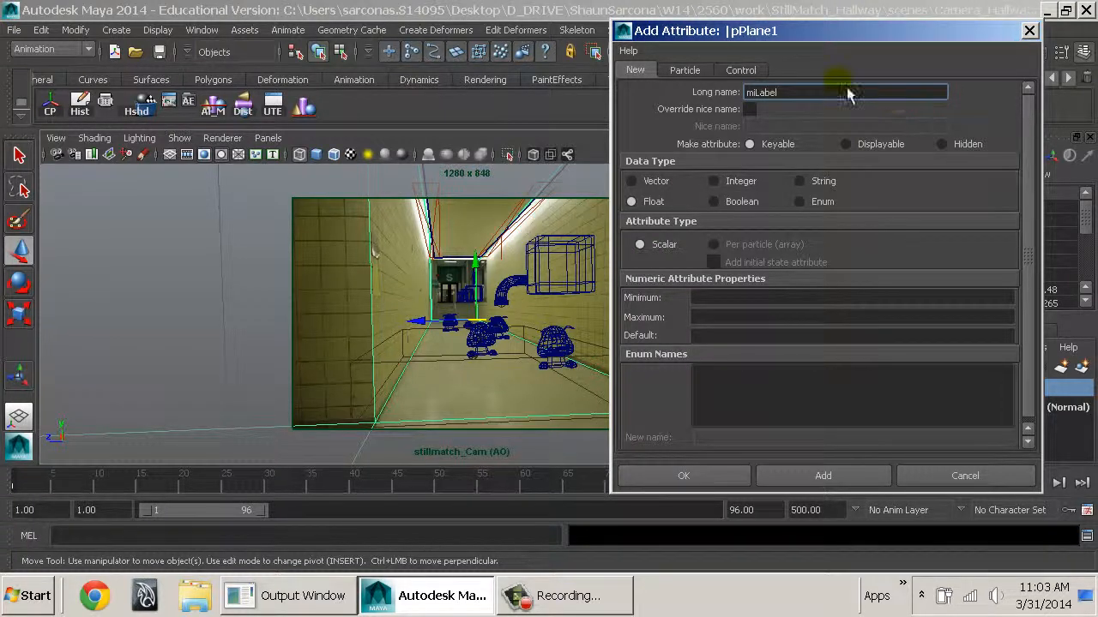
left_click_drag(829, 92, 750, 92)
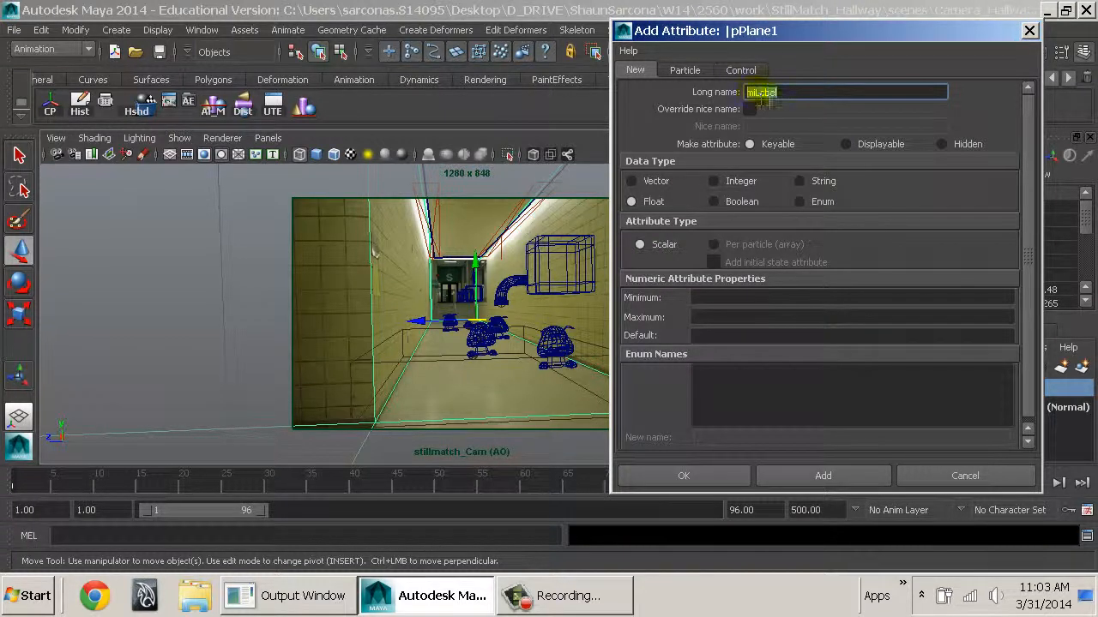
left_click(748, 189)
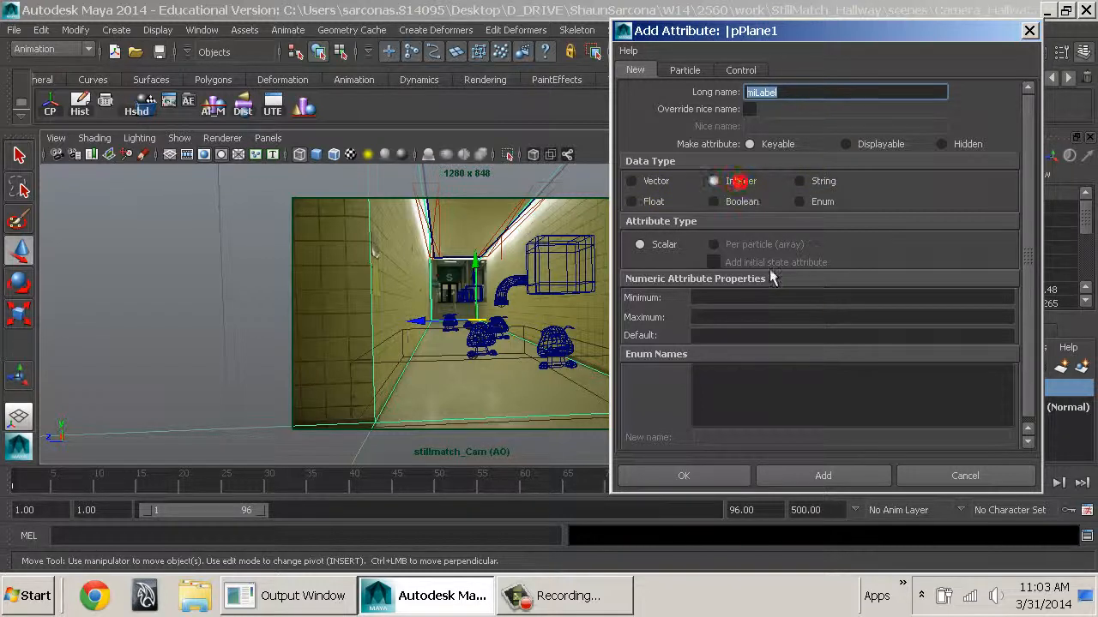
left_click(723, 487)
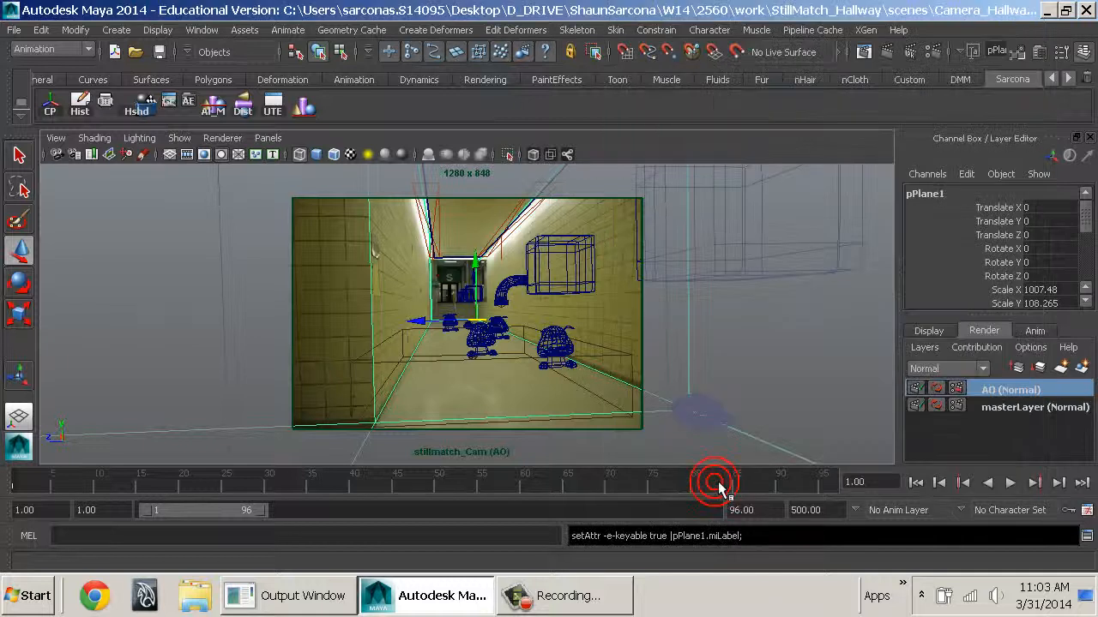
Step: Set the MI Label extra attribute on the pPlane1 transform to 2
key("ctrl+a")
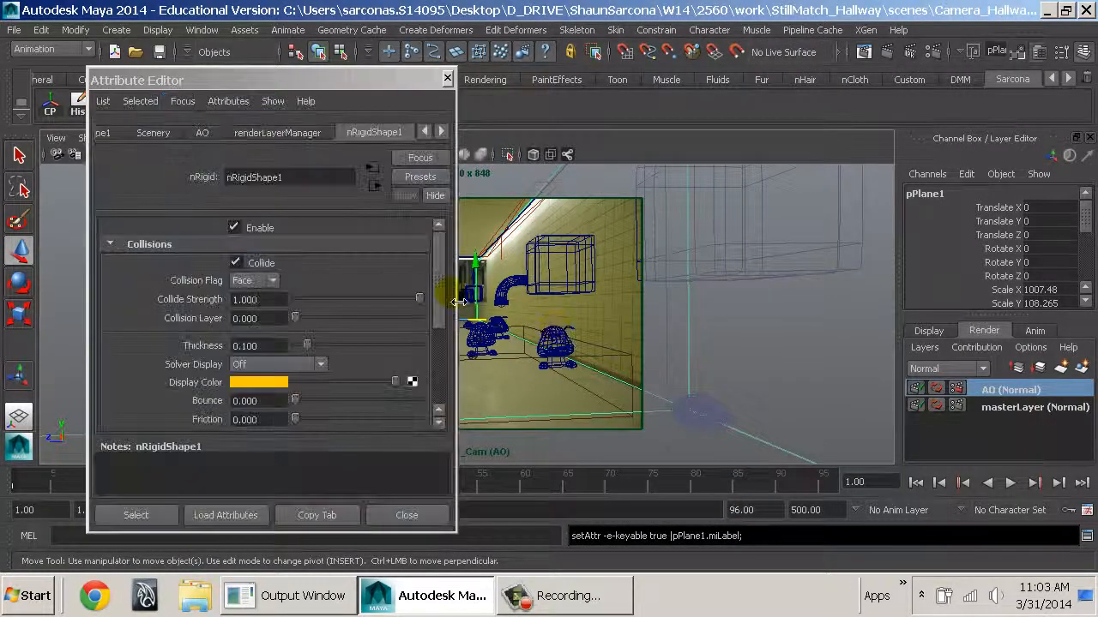
left_click(425, 131)
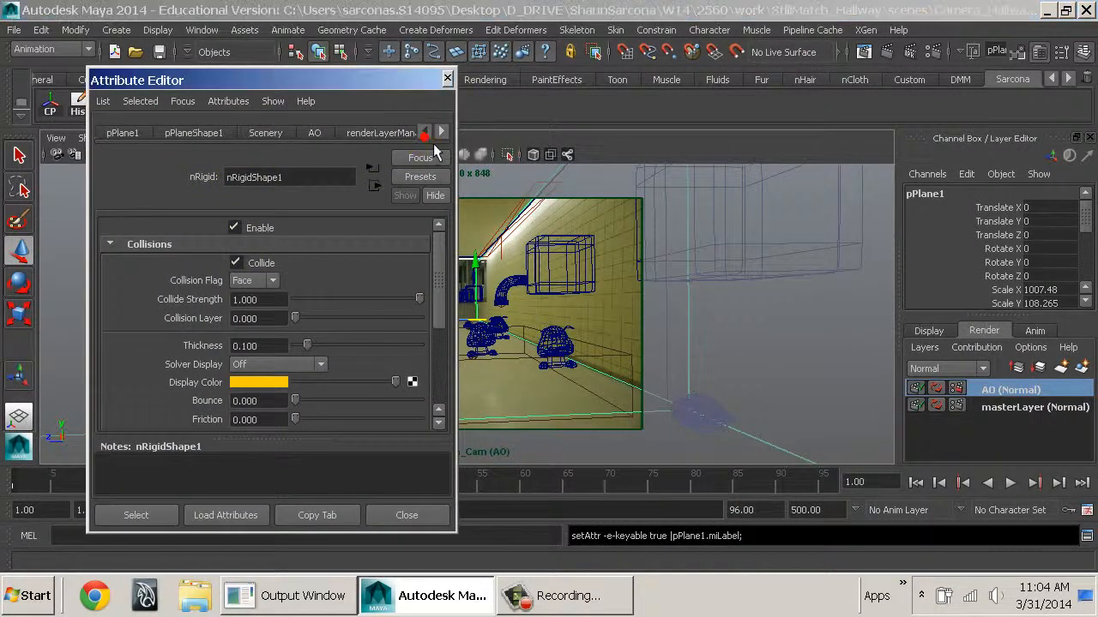
left_click(194, 133)
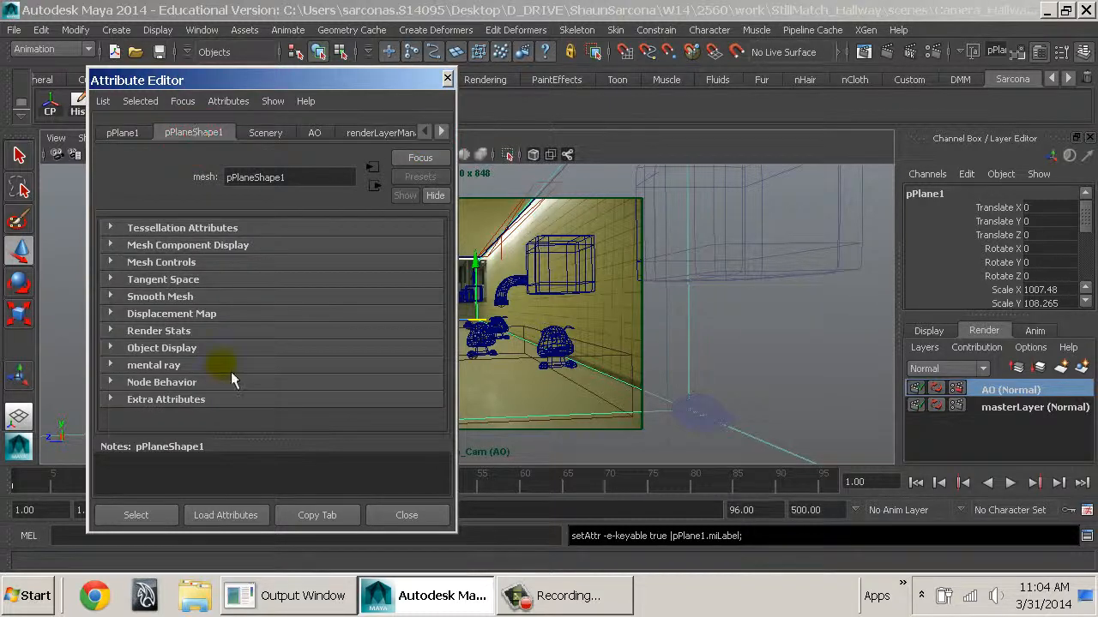
left_click(130, 134)
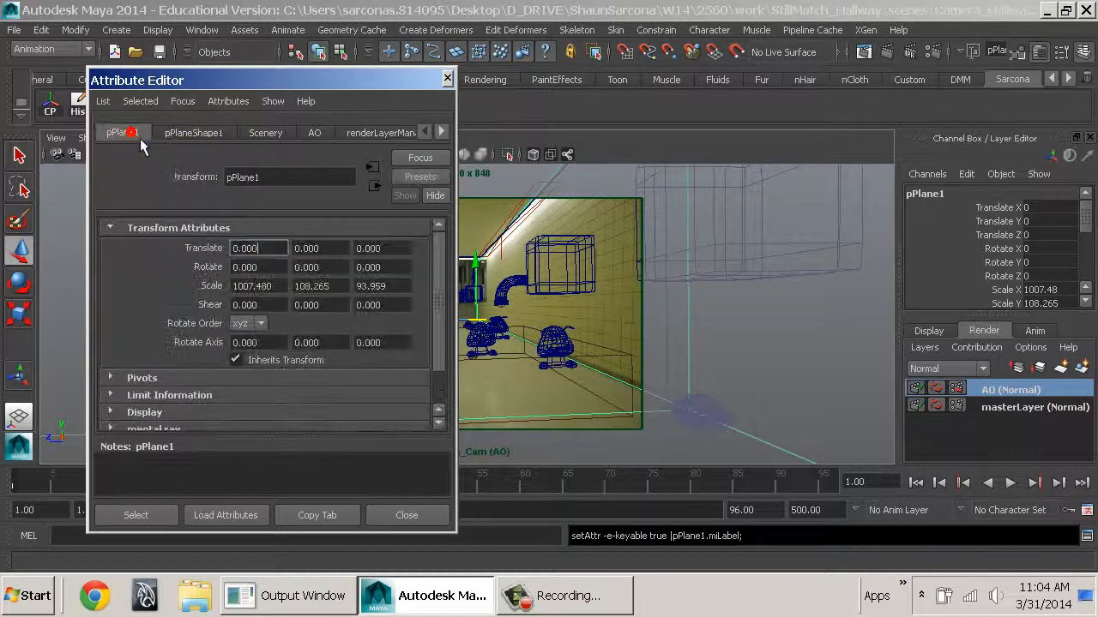
scroll(215, 352, "down", 2)
left_click(200, 420)
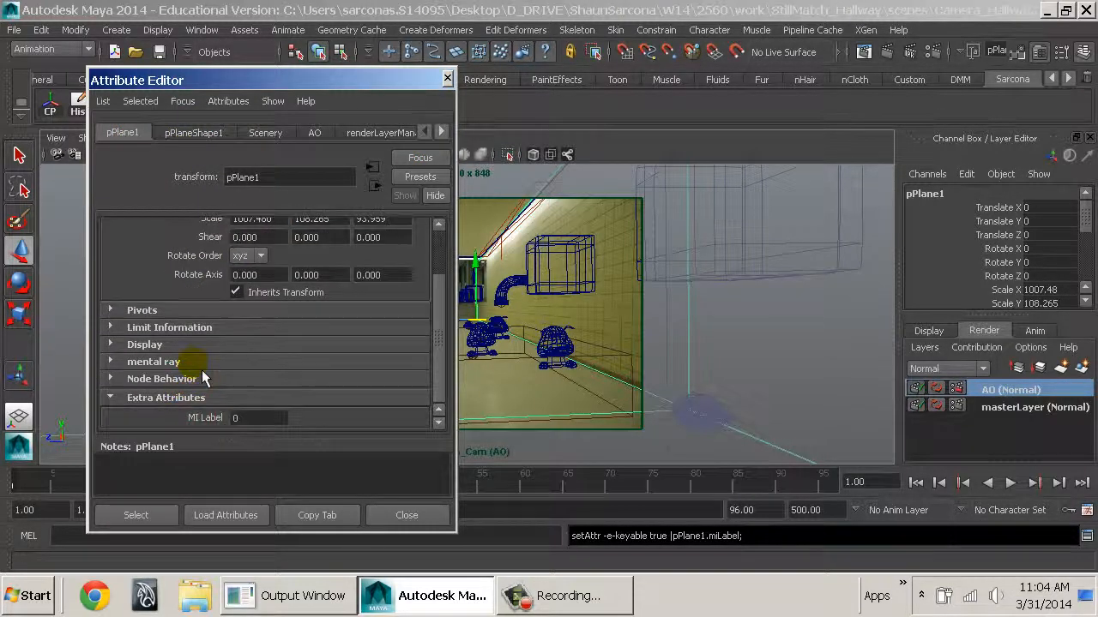
left_click(256, 417)
type("1")
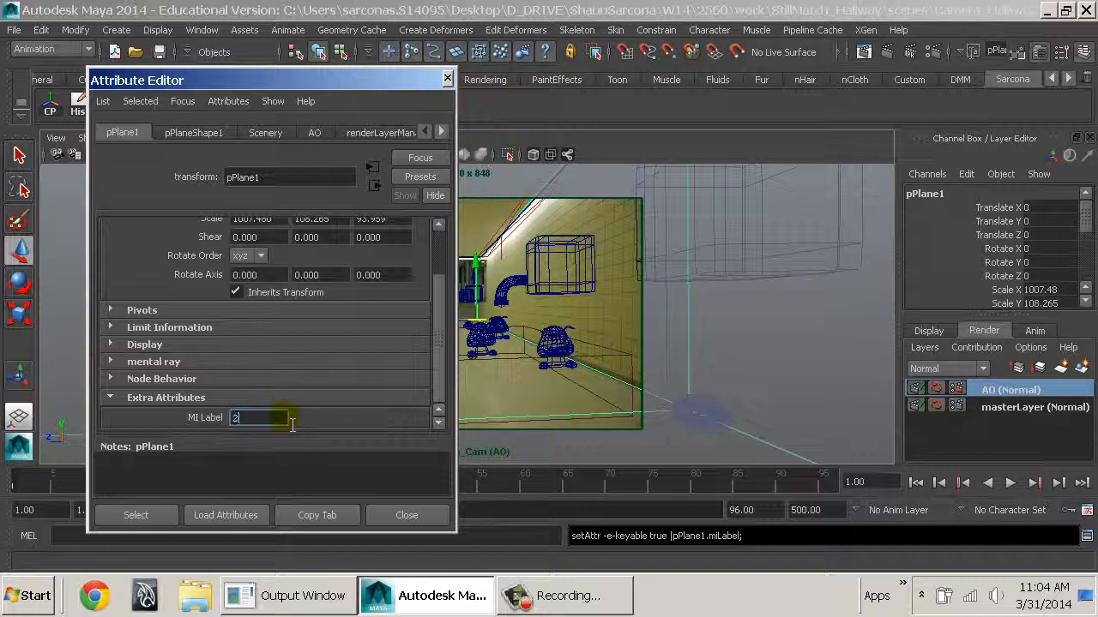
left_click_drag(269, 420, 236, 421)
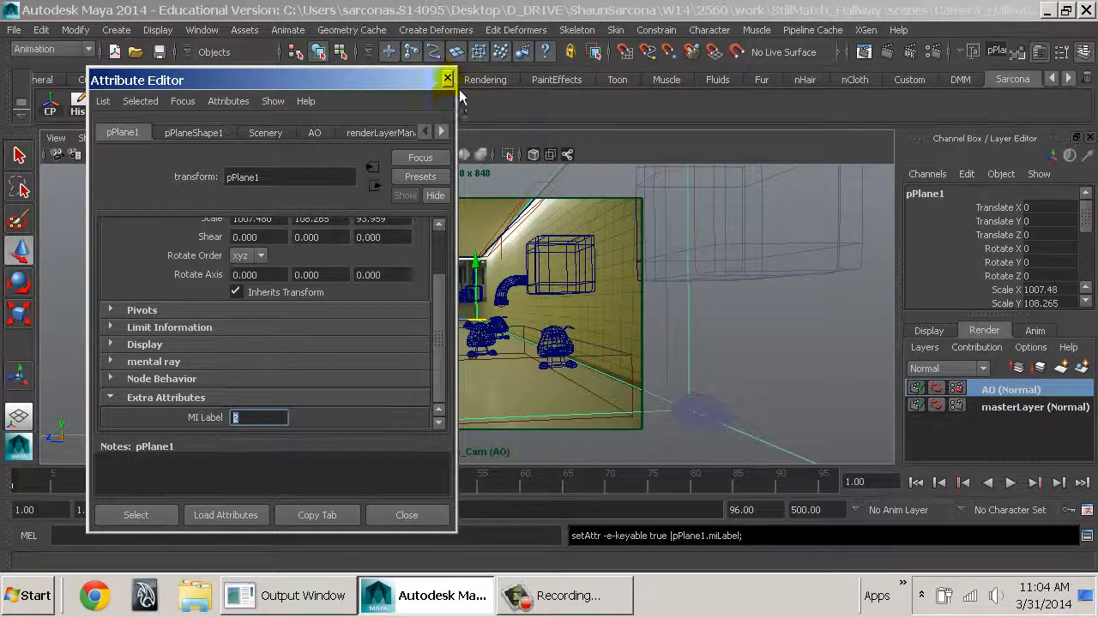
left_click_drag(262, 423, 186, 417)
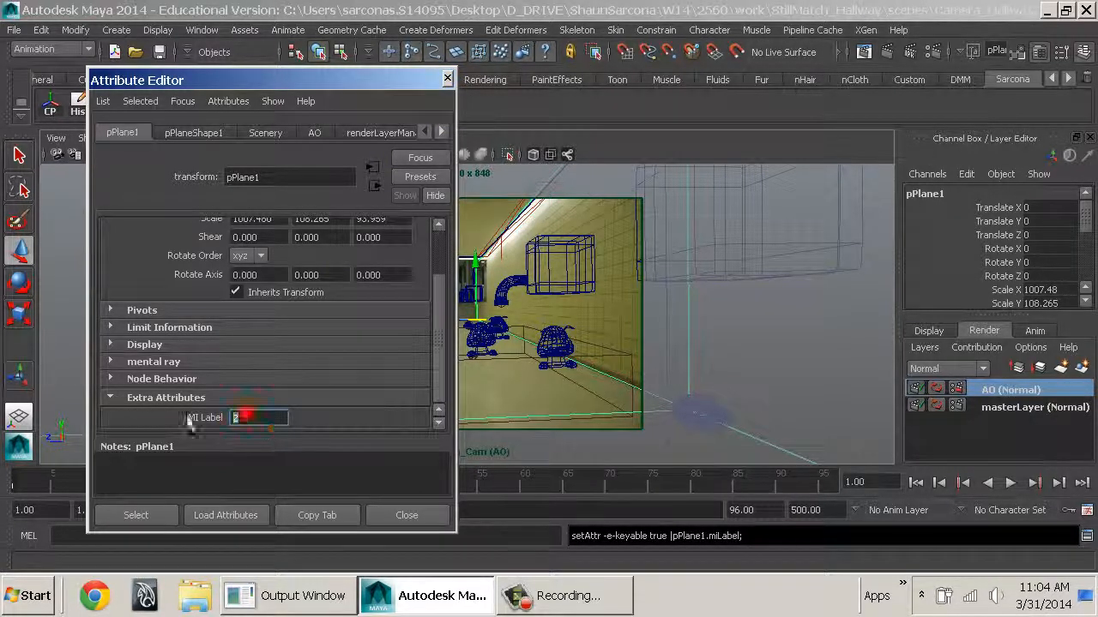
Step: In the AO layer's shading override, set the mib_amb_occlusion1 node's Id Nonself to 2
right_click(958, 388)
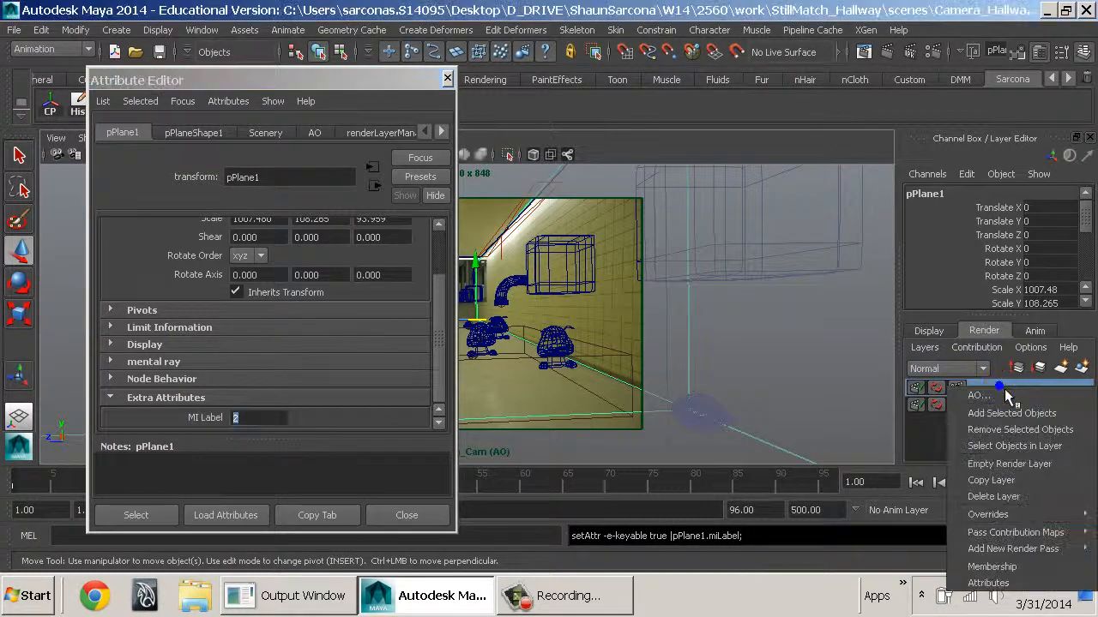
left_click(988, 584)
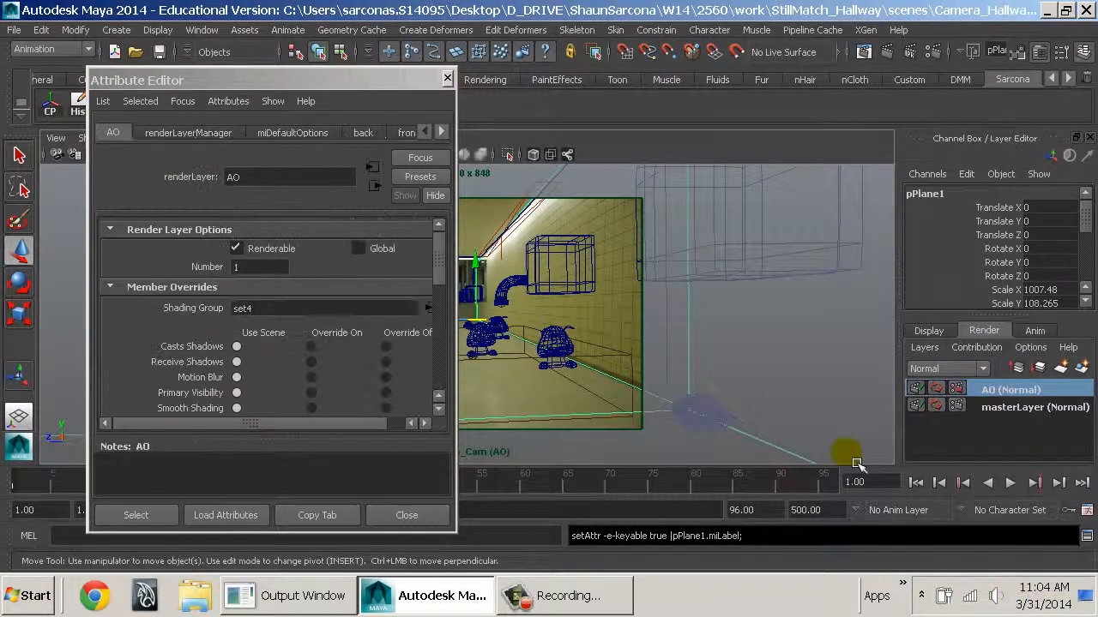
left_click(429, 307)
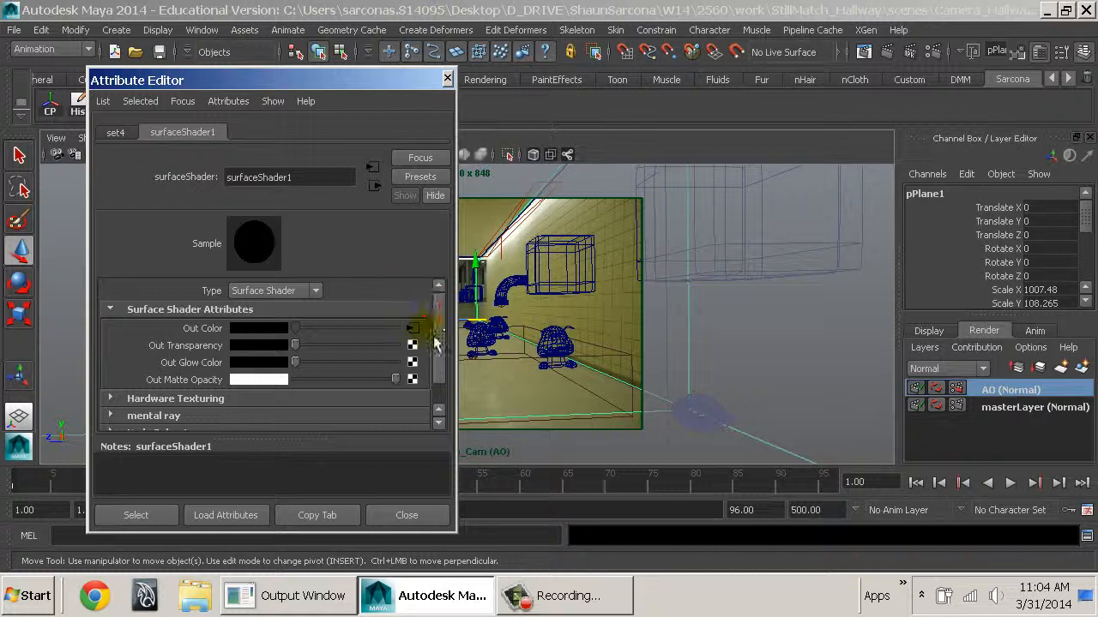
left_click(415, 325)
scroll(322, 313, "down", 3)
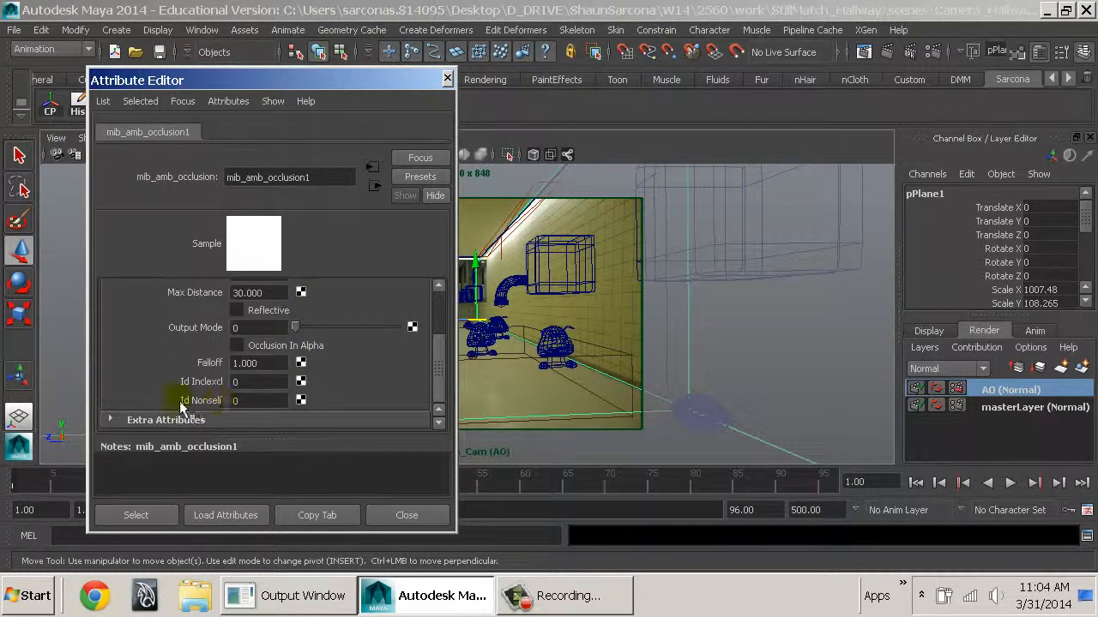
left_click(252, 403)
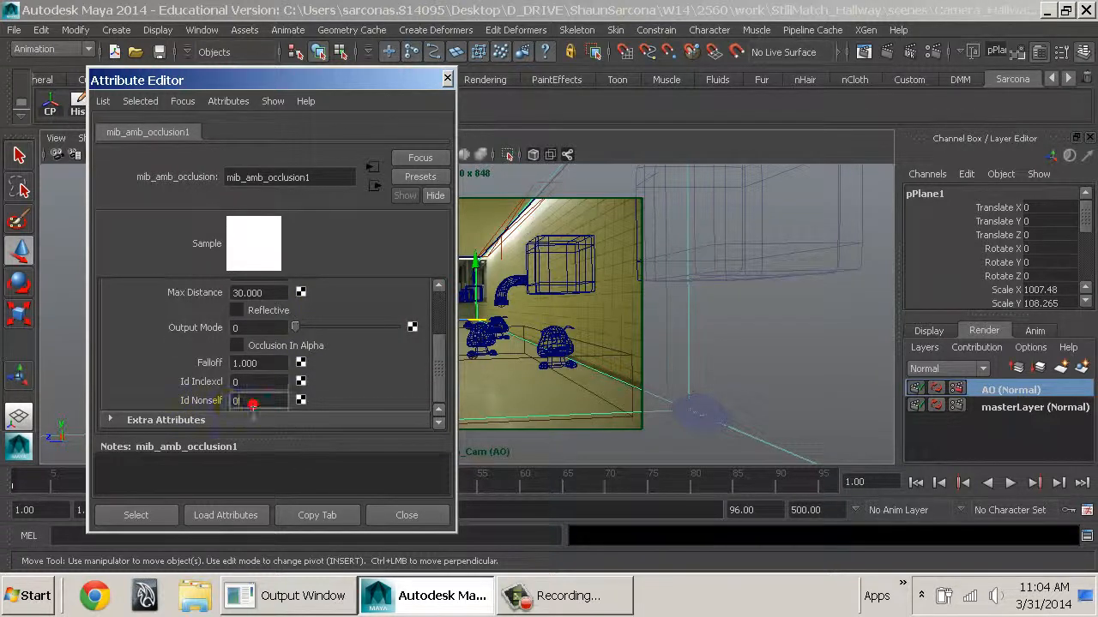
double_click(237, 403)
key("Return")
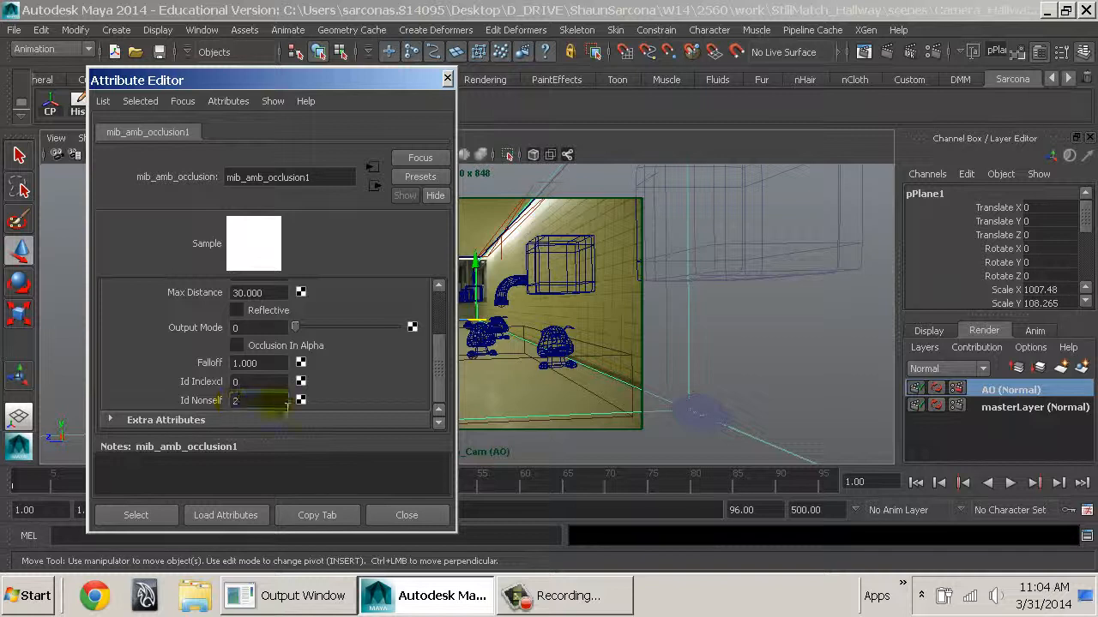
Step: Move the Attribute Editor aside and render the AO layer with the Id Nonself setting applied
left_click_drag(317, 81, 465, 59)
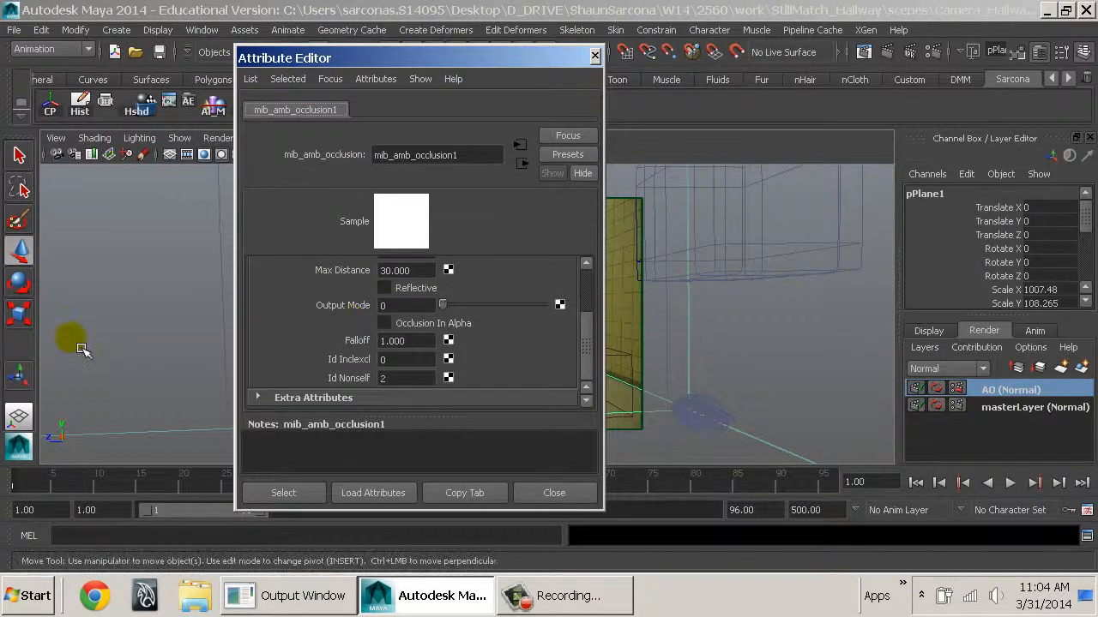
left_click(396, 378)
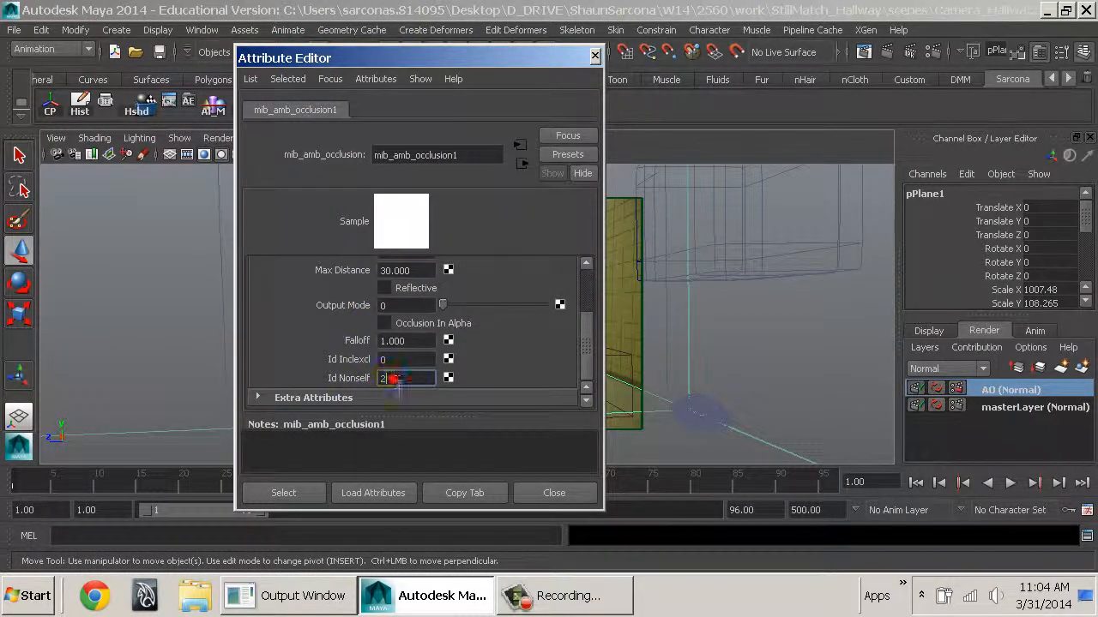
double_click(402, 379)
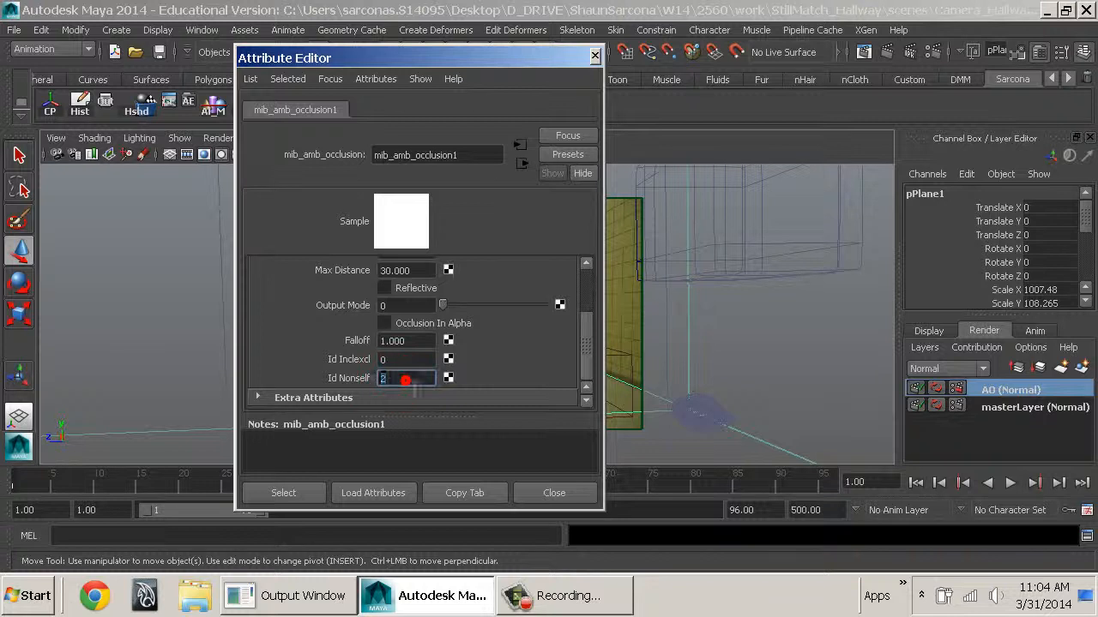
left_click(887, 52)
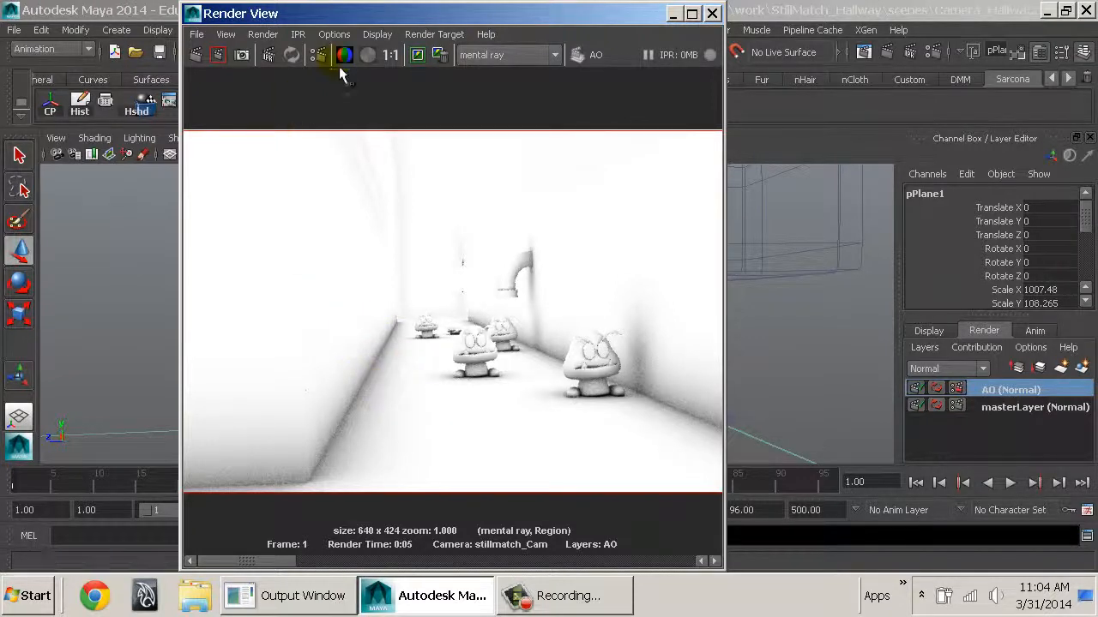
left_click(196, 54)
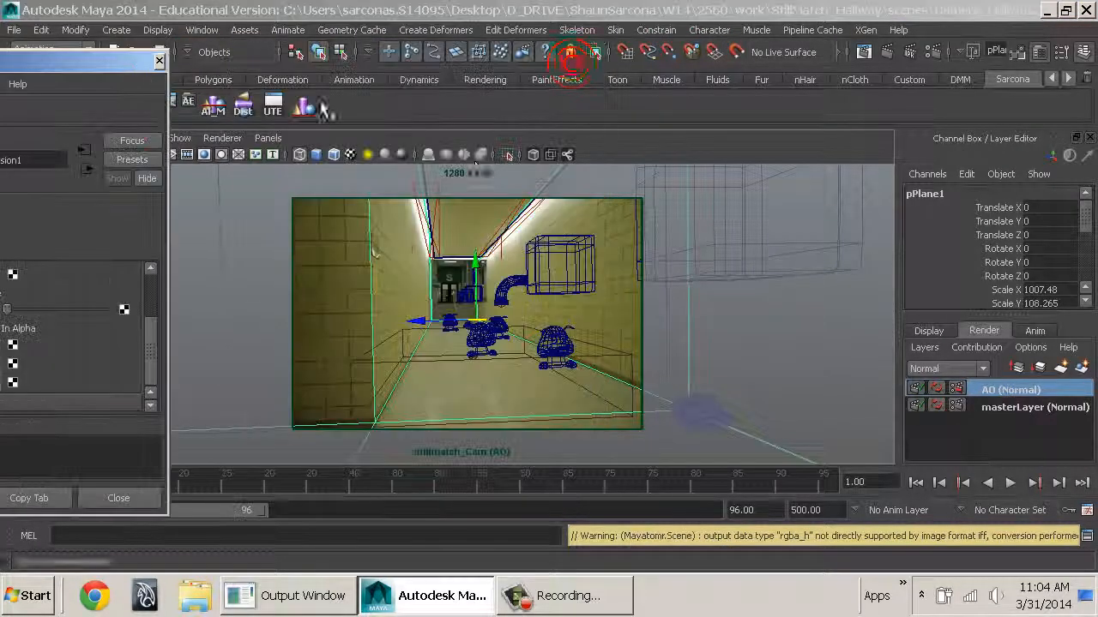
Step: Add a keyable integer attribute named miLabel to the ceiling plane, pPlane2
left_click(558, 177)
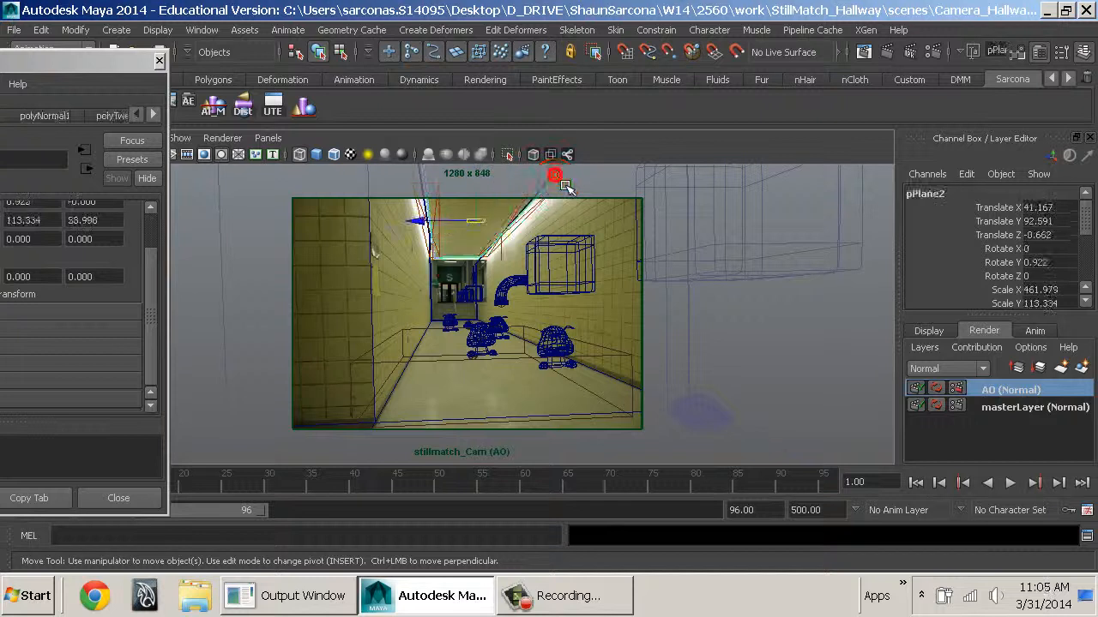
key("space")
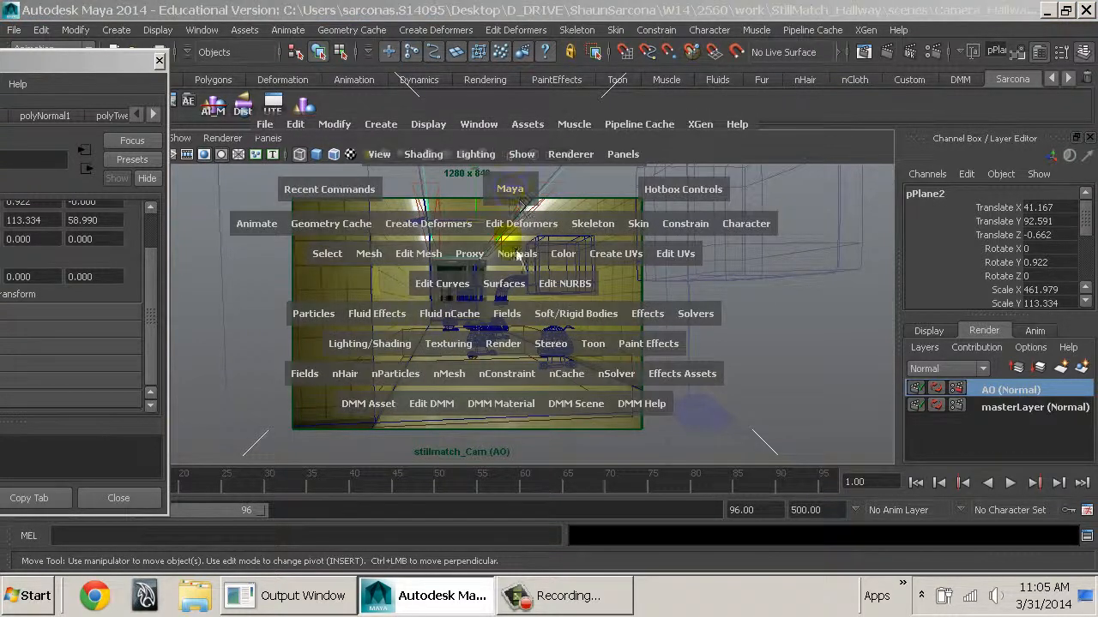
left_click(377, 345)
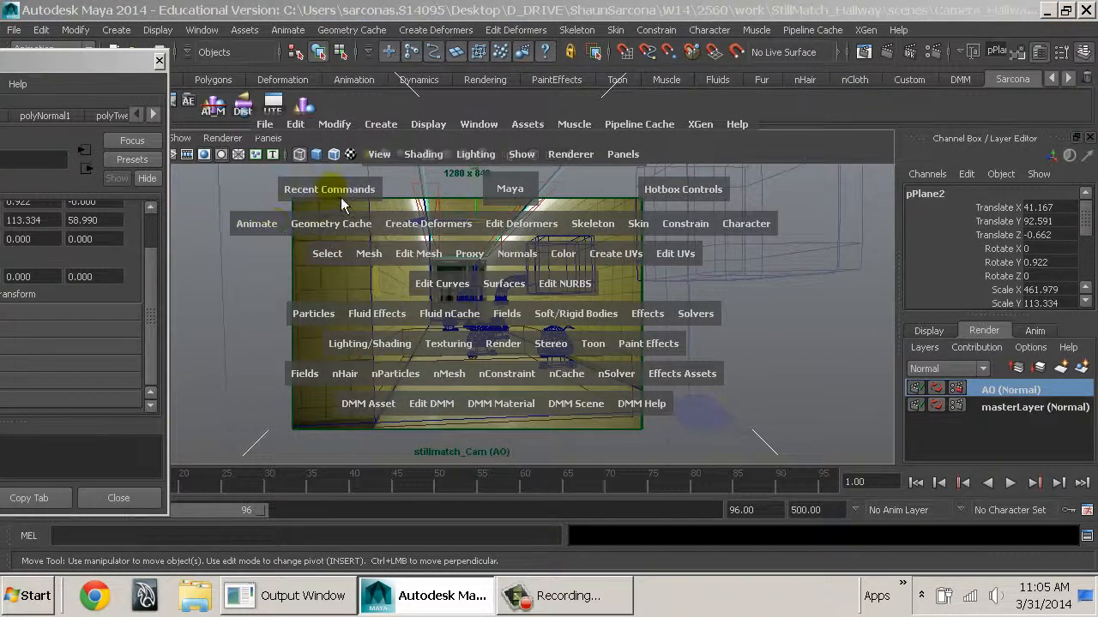
left_click(326, 126)
left_click(403, 341)
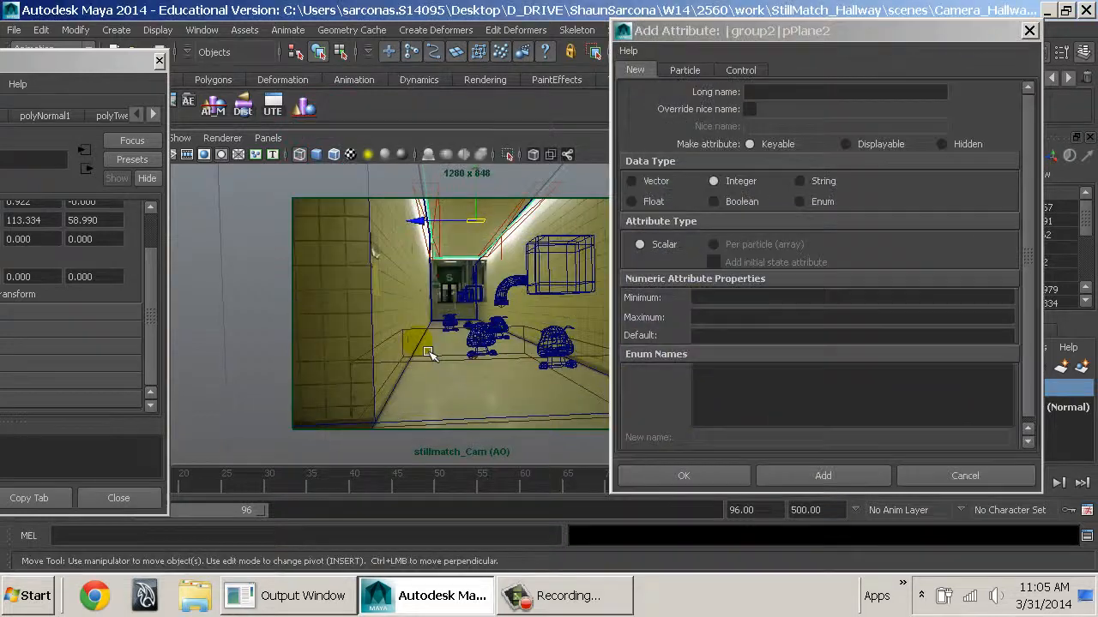
left_click(782, 100)
type("miLabel")
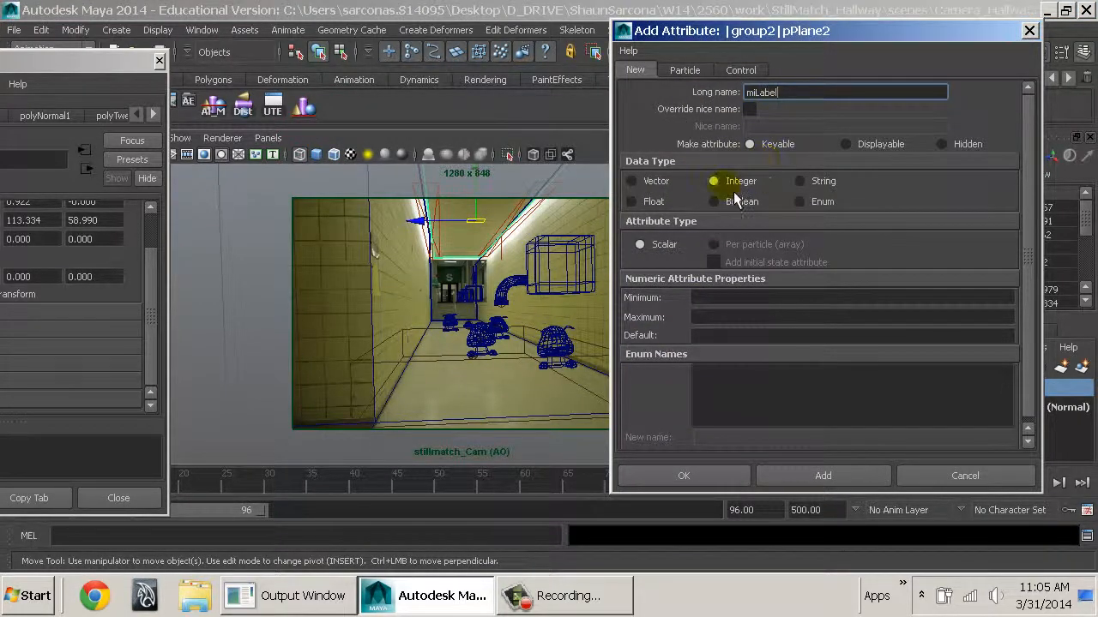
left_click(695, 473)
Step: Set the ceiling plane's MI Label to 2, close the Attribute Editor and re-render the AO layer
left_click_drag(118, 67, 526, 60)
left_click(336, 387)
double_click(361, 391)
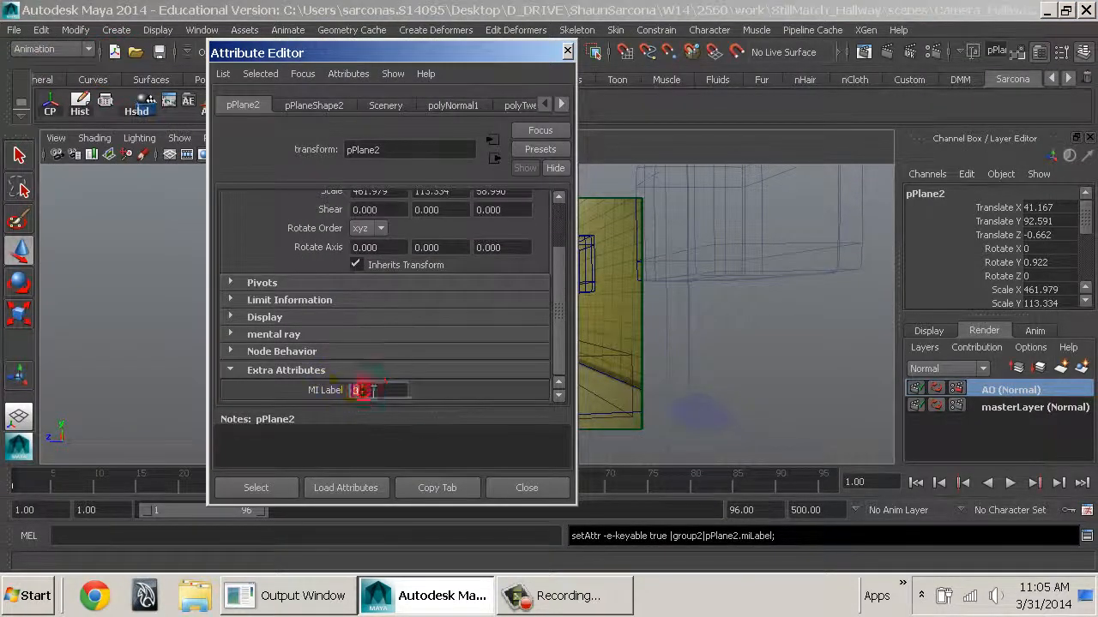
type("2")
key("Return")
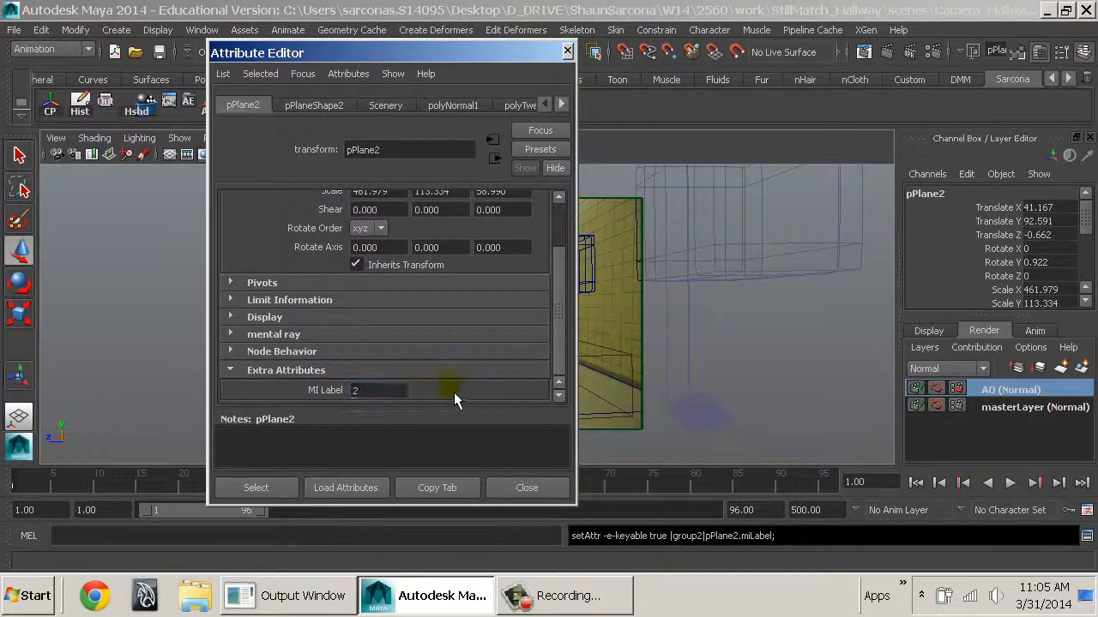
left_click(566, 51)
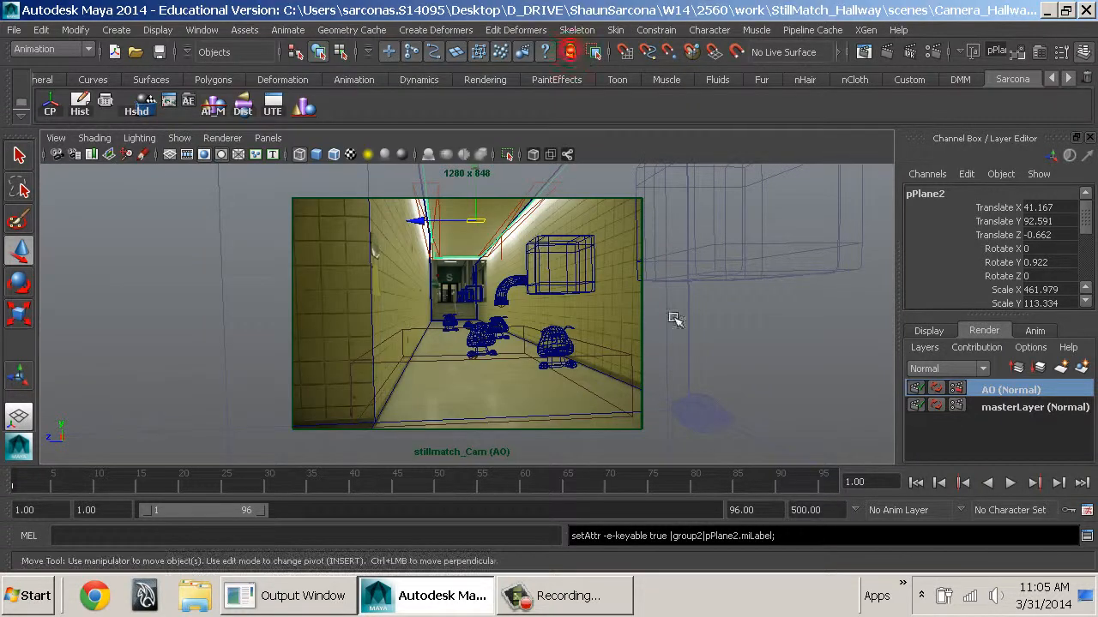
left_click(887, 53)
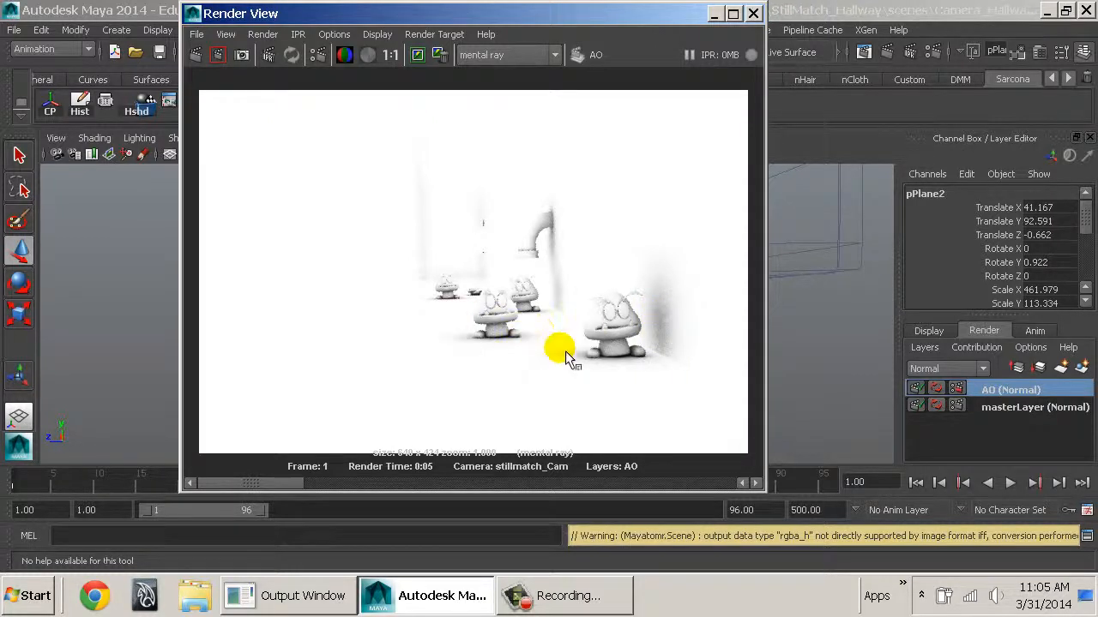
Step: Close the AO render, switch to the masterLayer render layer and render its current frame with mental ray
left_click(753, 14)
left_click(1010, 414)
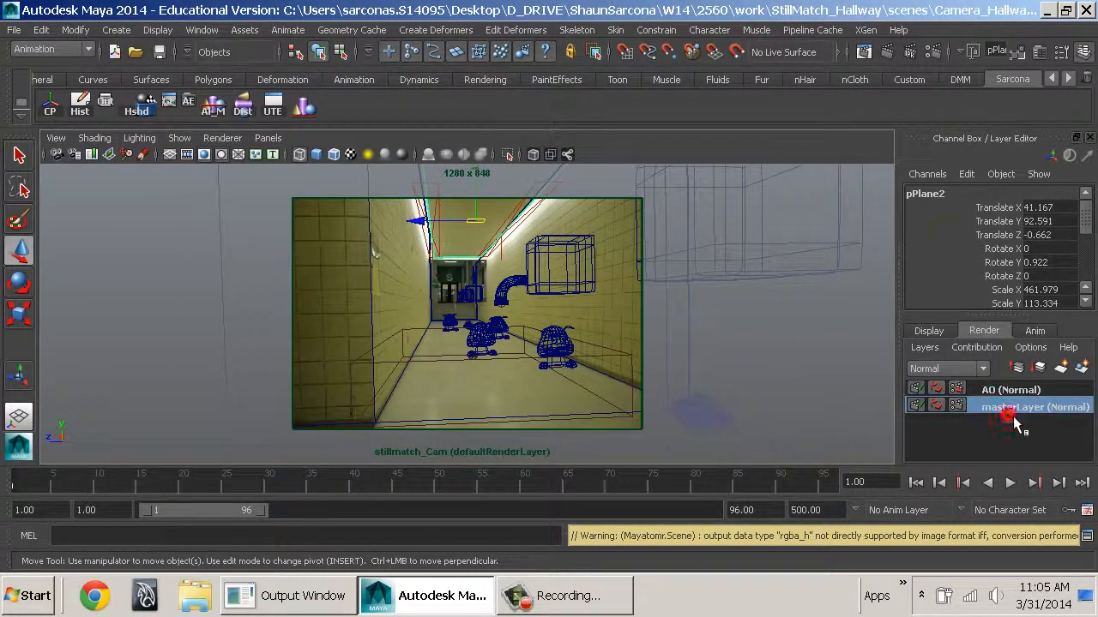
left_click(894, 52)
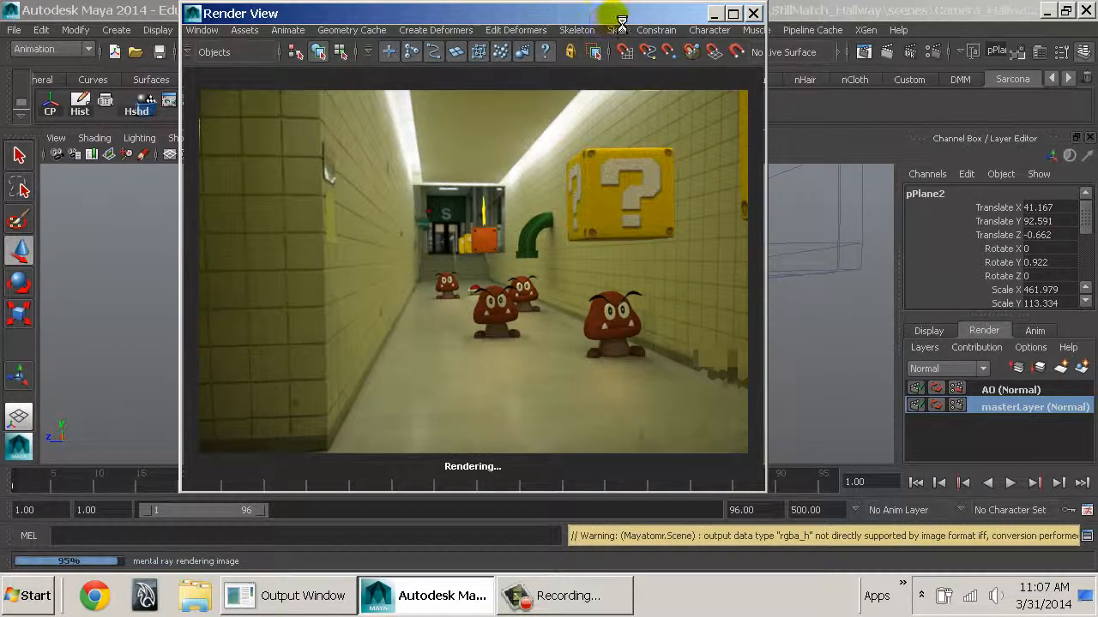
Step: Inspect the star's starGlow material and the mia_light_surface1 node connected to its Additional Color
left_click_drag(623, 31, 988, 184)
left_click(475, 285)
key("ctrl+a")
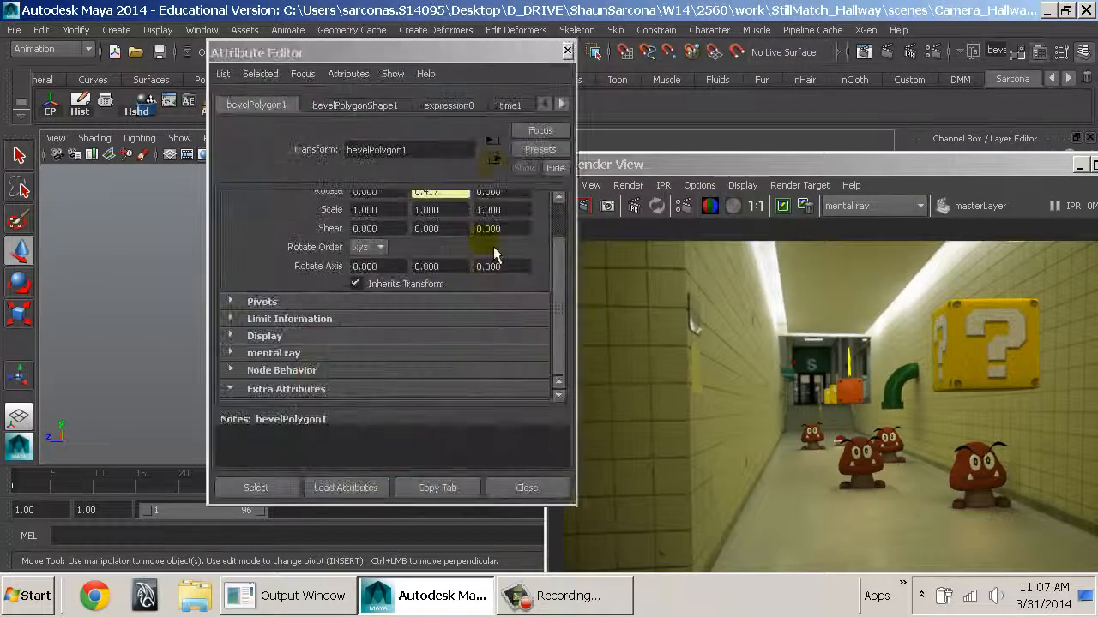
left_click(564, 107)
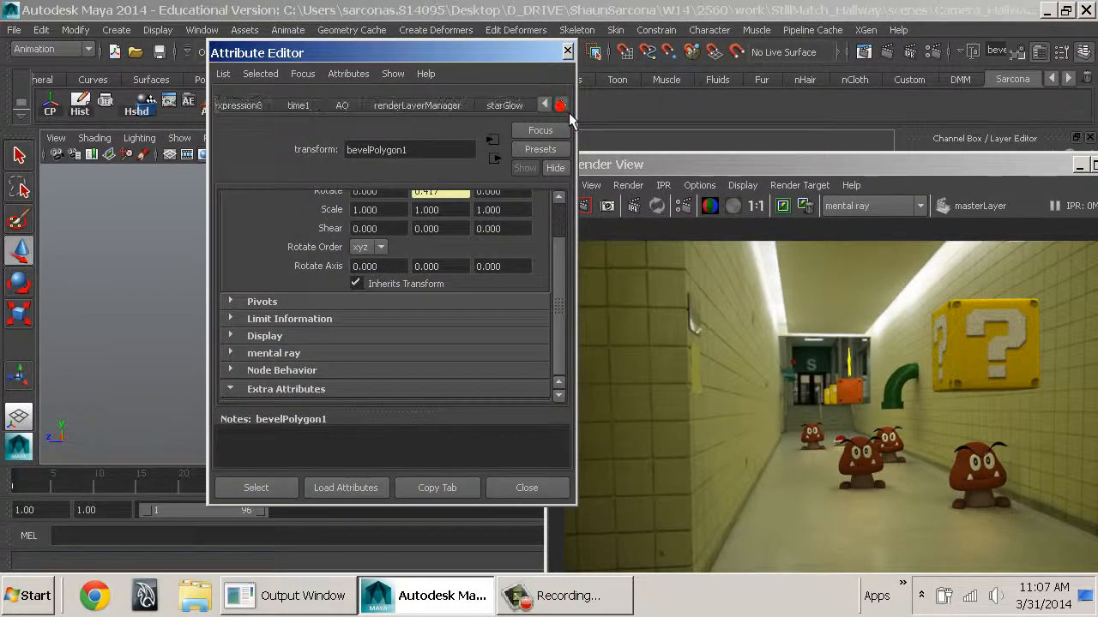
left_click(515, 107)
scroll(514, 331, "down", 15)
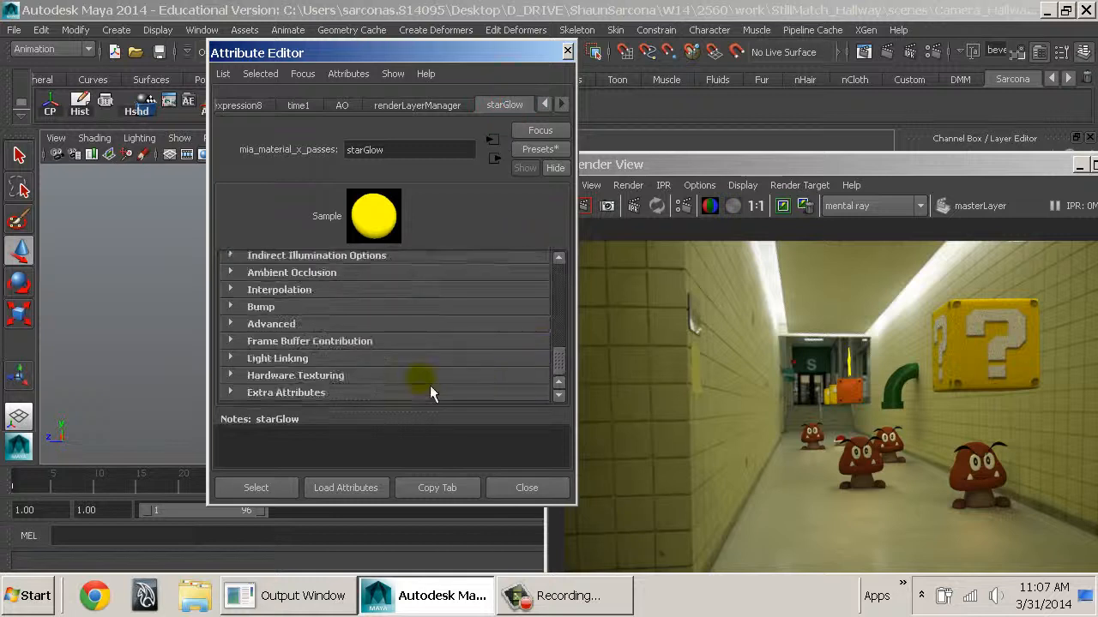
left_click(271, 324)
scroll(443, 328, "down", 3)
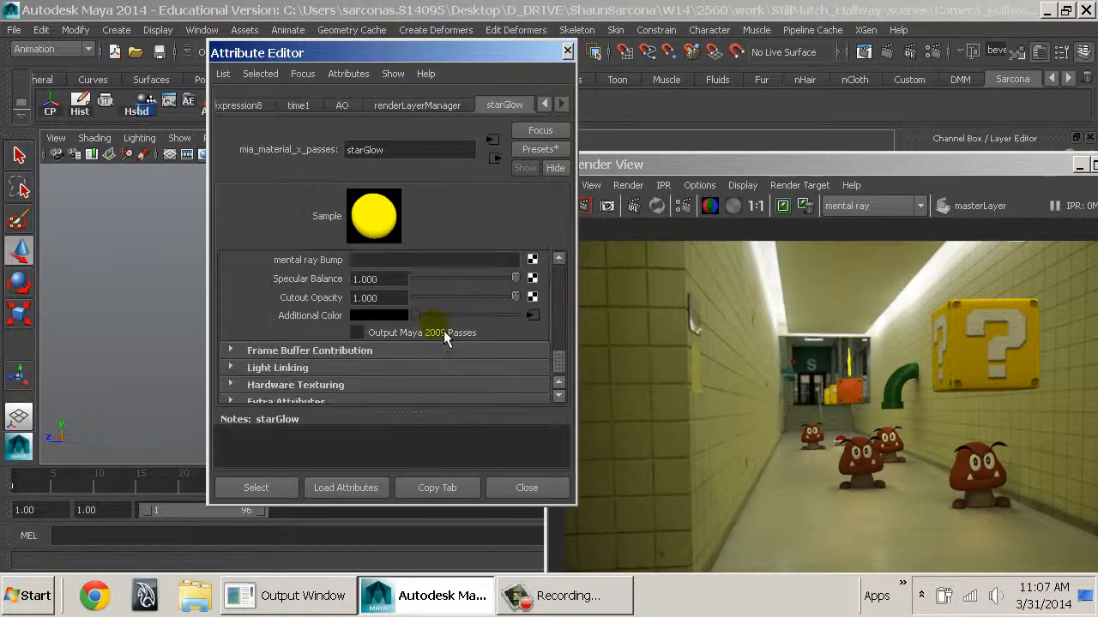
left_click(534, 317)
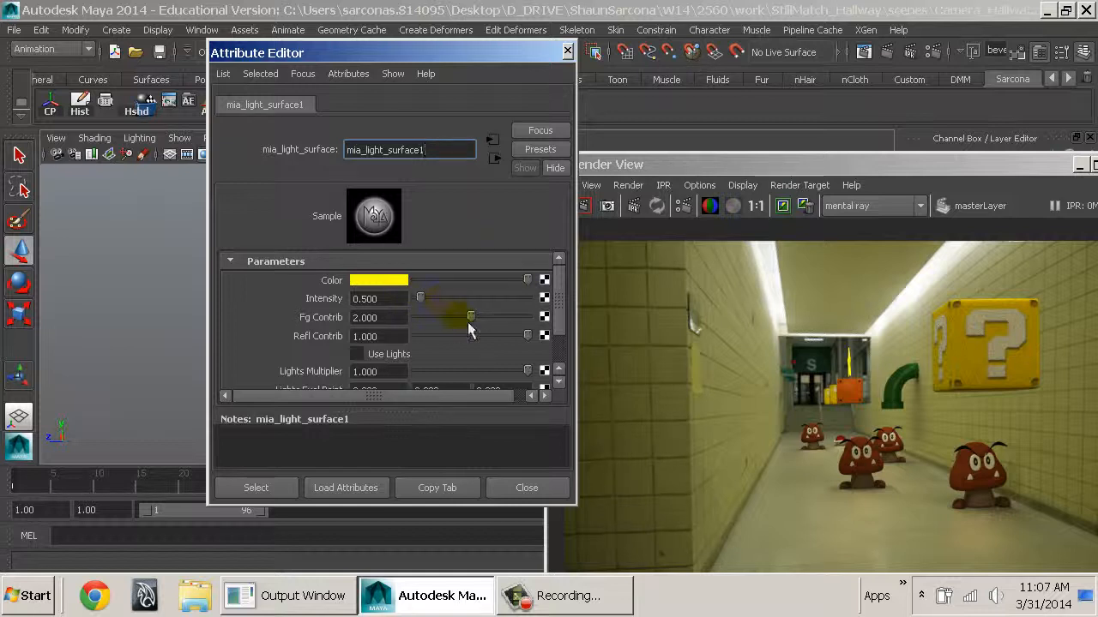
Step: Load the incandescence render pass, compare it with the masterLayer render and close the pass viewer
left_click_drag(744, 170, 404, 69)
left_click(216, 74)
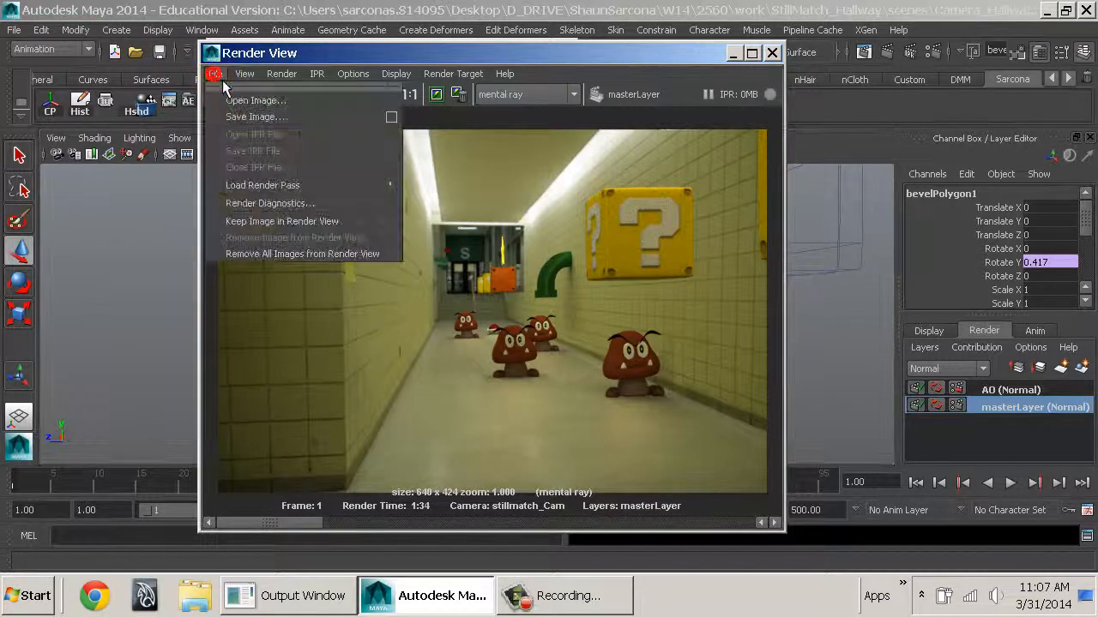
mouse_move(343, 187)
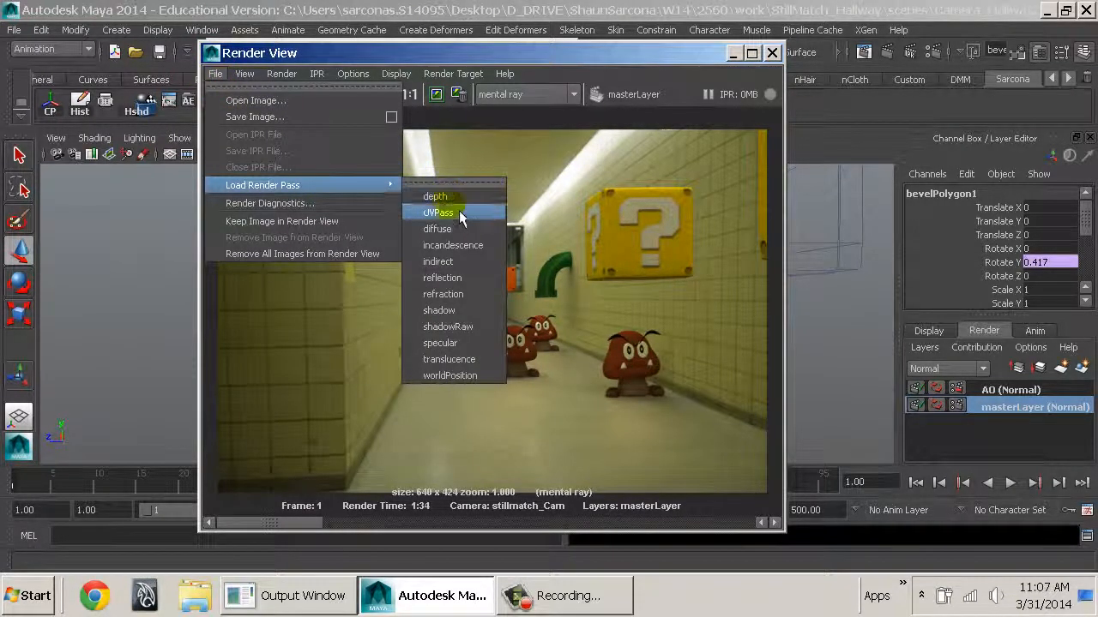
left_click(452, 245)
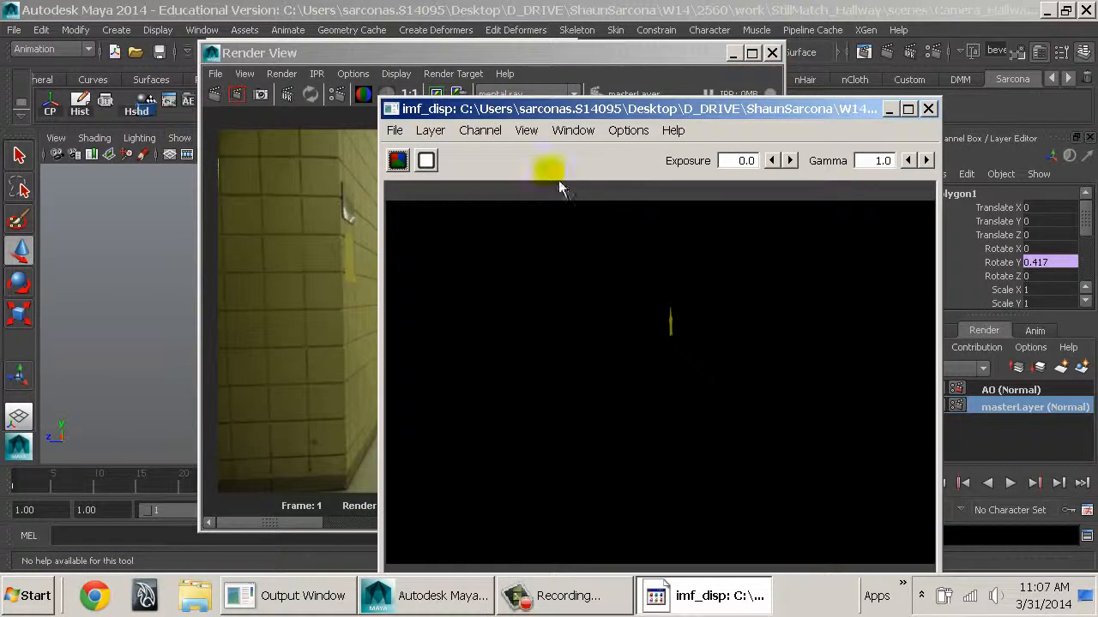
double_click(611, 109)
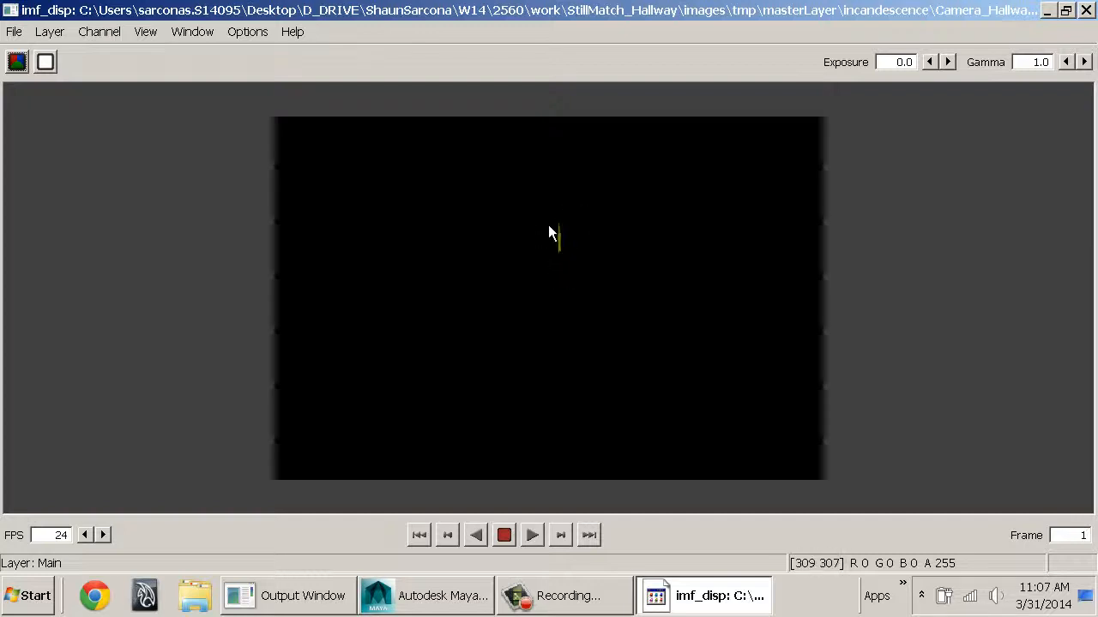
left_click(476, 595)
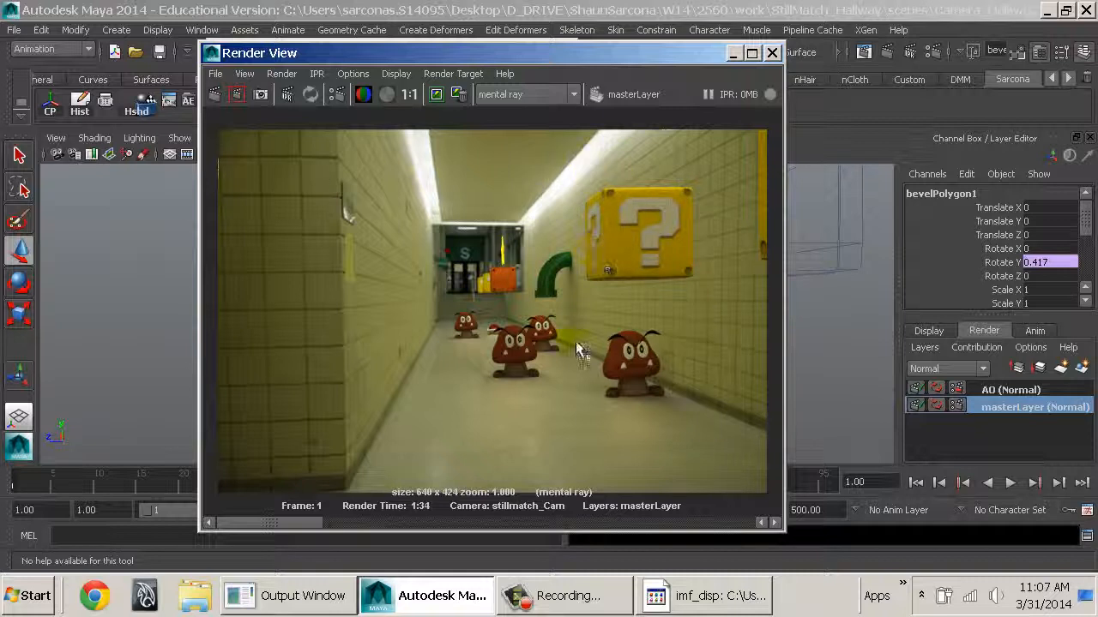
left_click(711, 595)
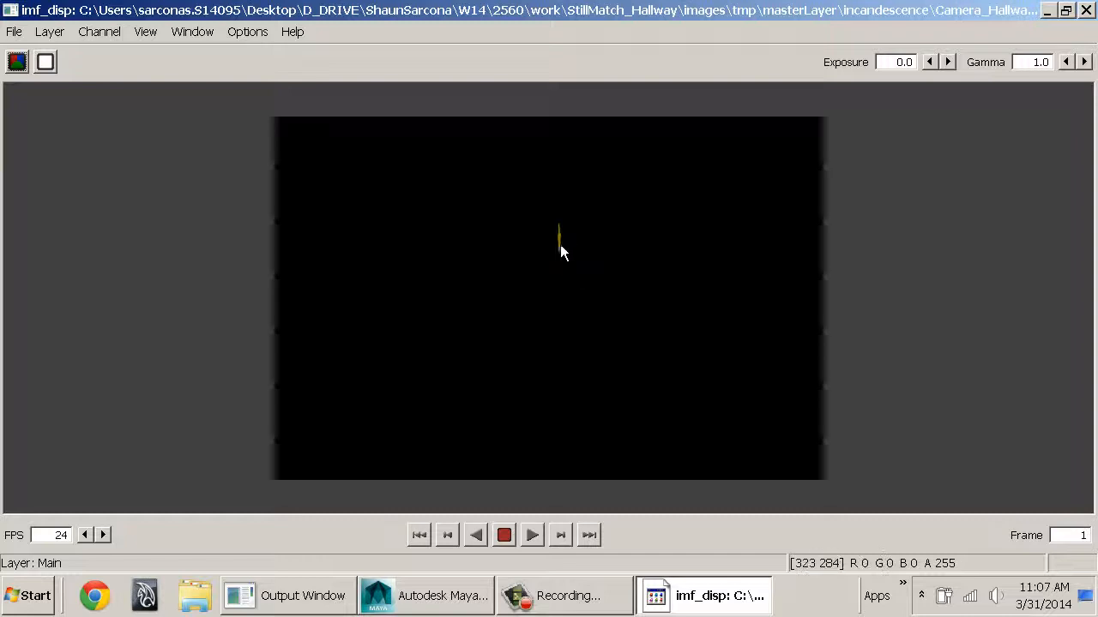
double_click(10, 11)
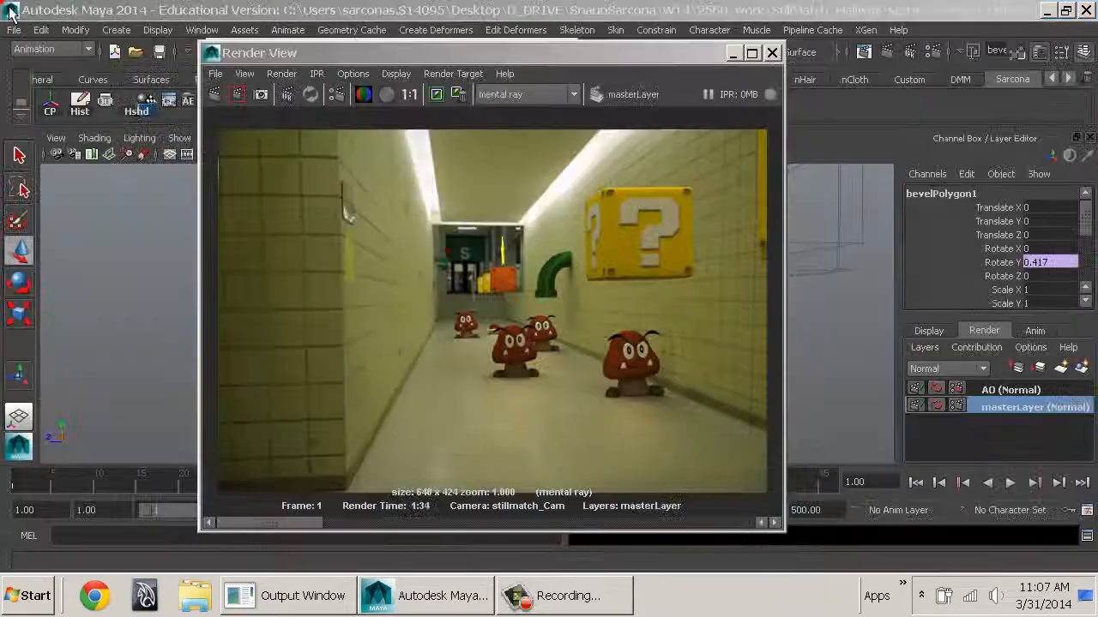
Step: Load the depth render pass from the masterLayer render, view it enlarged and close it
left_click(216, 73)
mouse_move(377, 185)
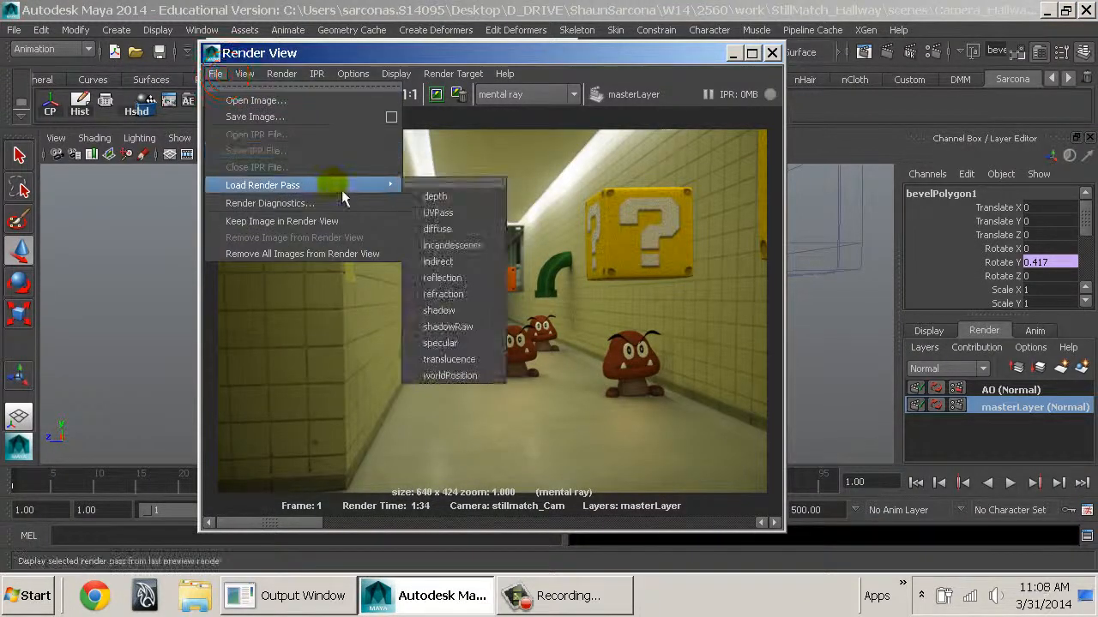
left_click(448, 201)
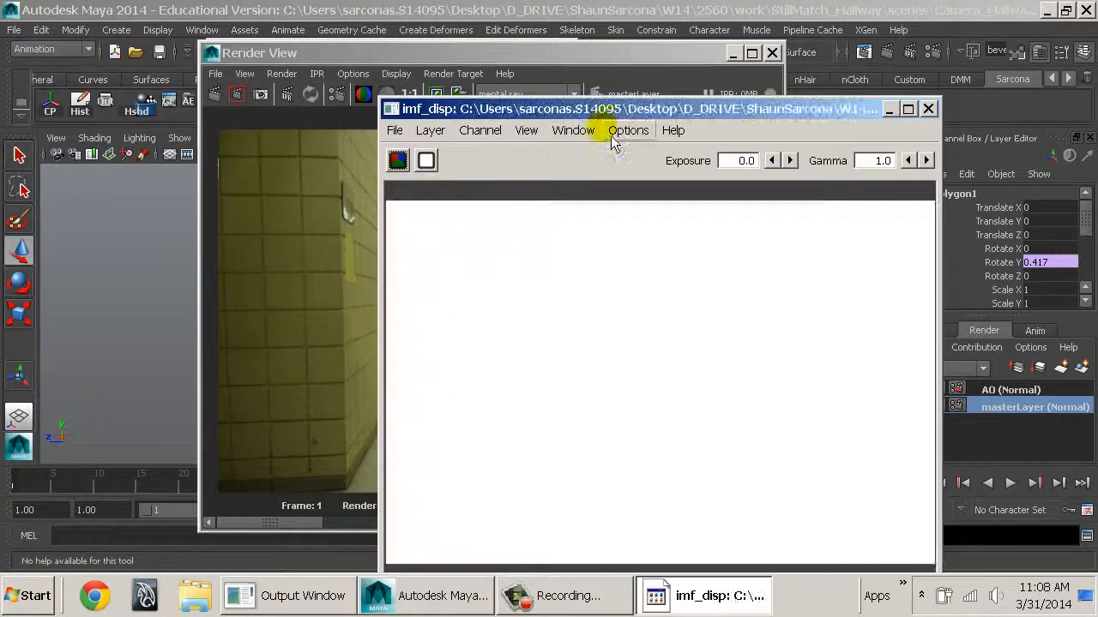
double_click(614, 106)
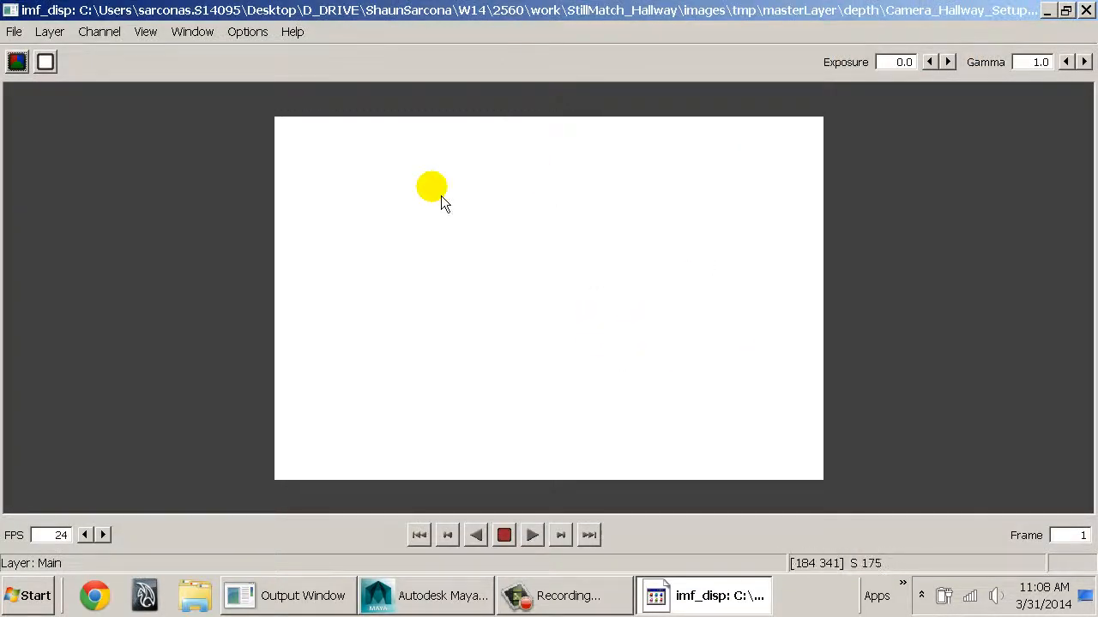
double_click(10, 11)
Step: Load the UVPass render pass from the masterLayer render, examine it and exit the image viewer
left_click(215, 74)
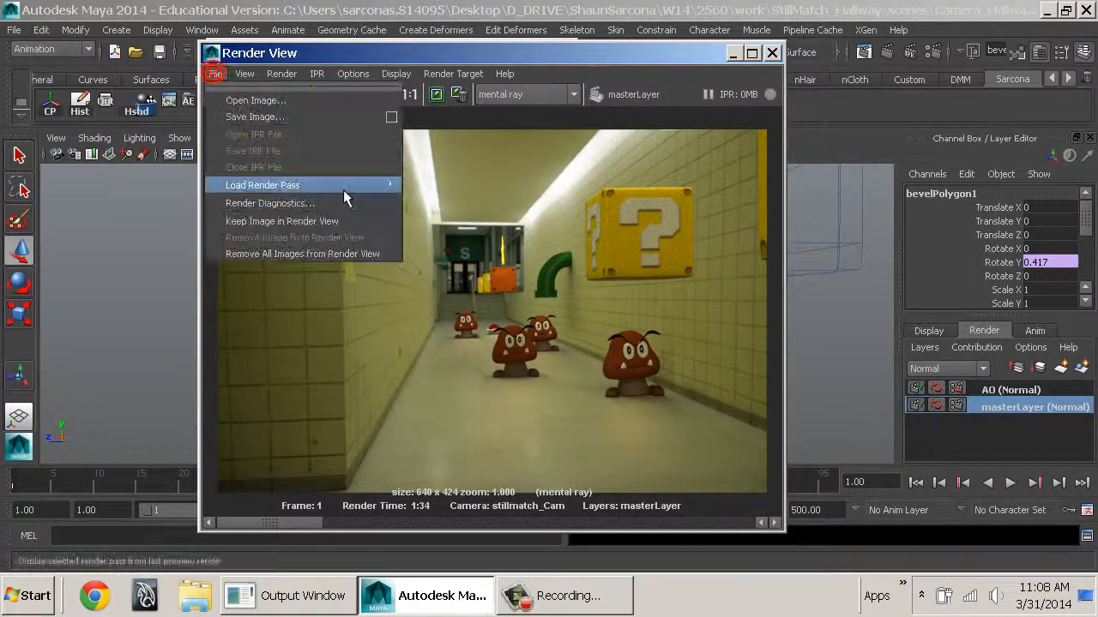
mouse_move(344, 189)
left_click(481, 223)
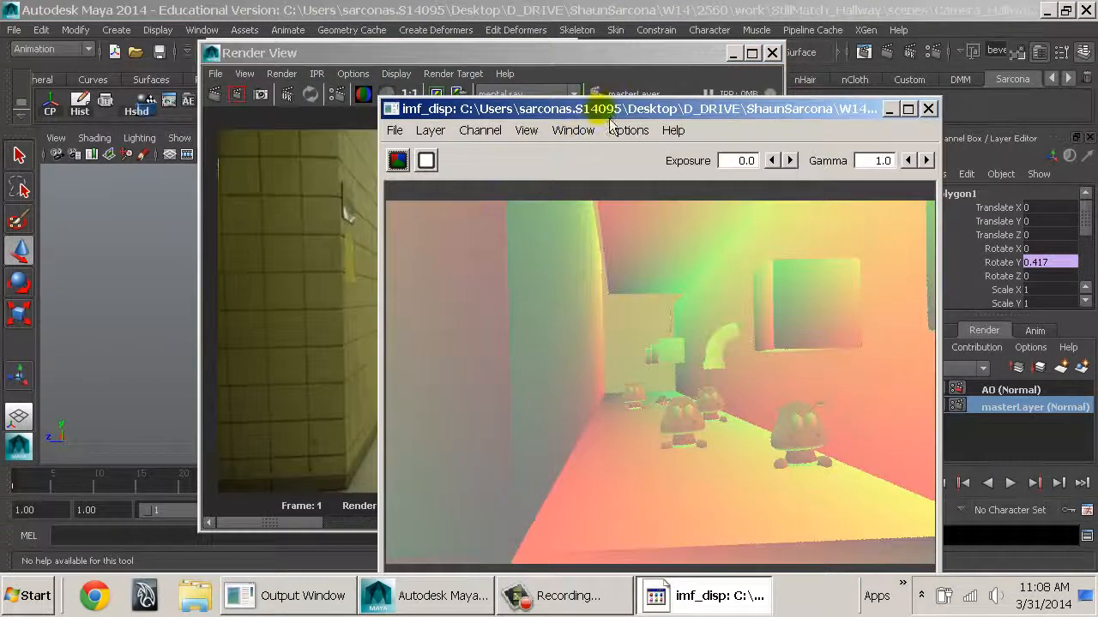
double_click(616, 114)
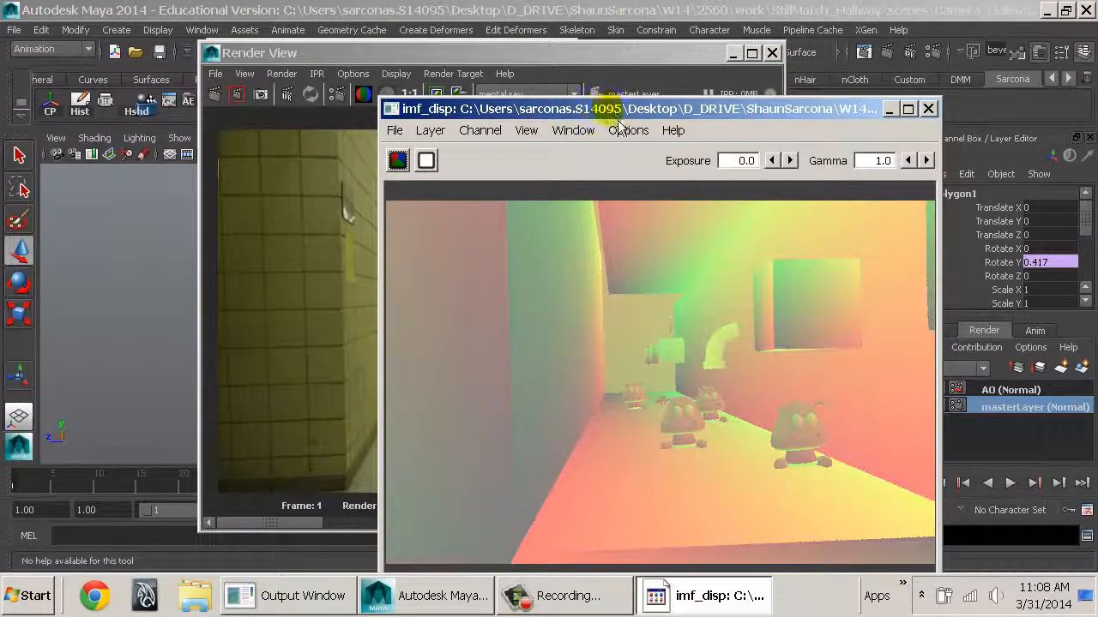
left_click(417, 134)
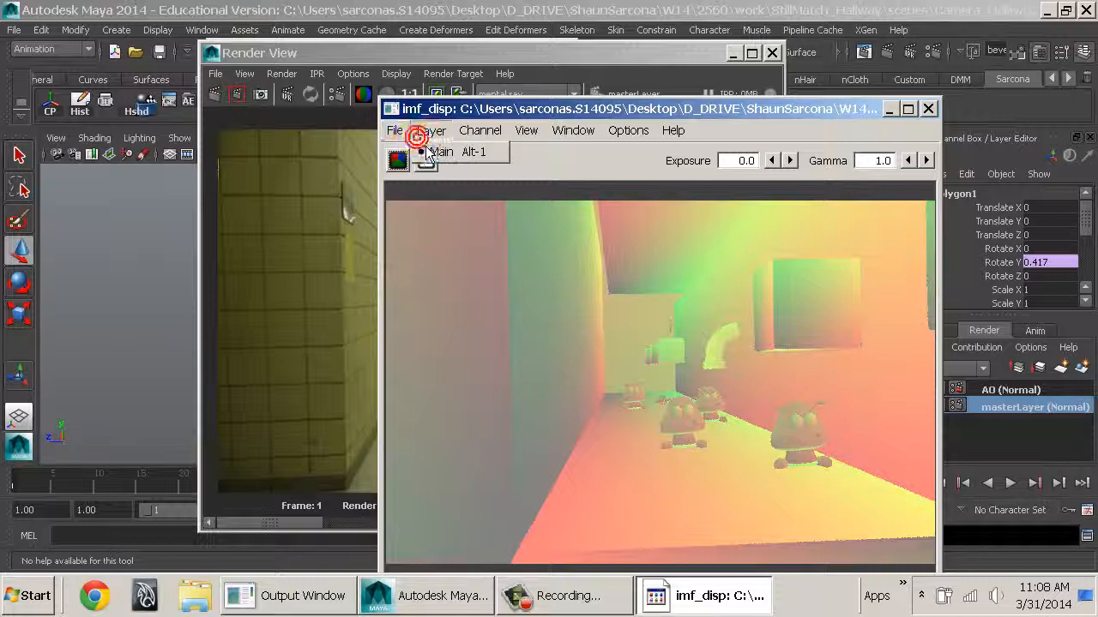
mouse_move(527, 130)
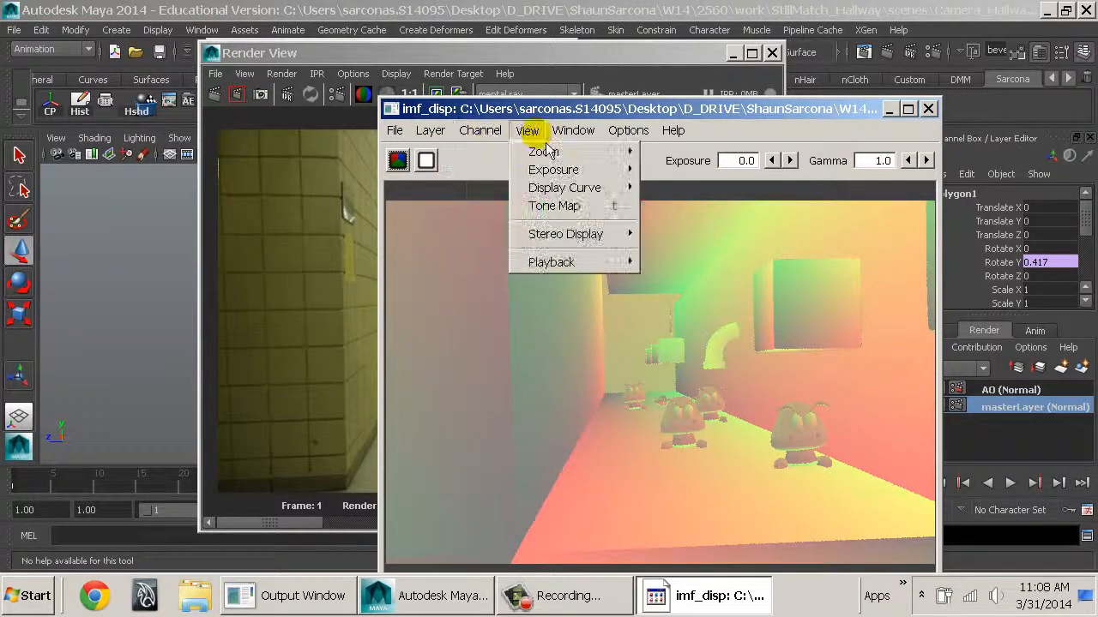
mouse_move(396, 131)
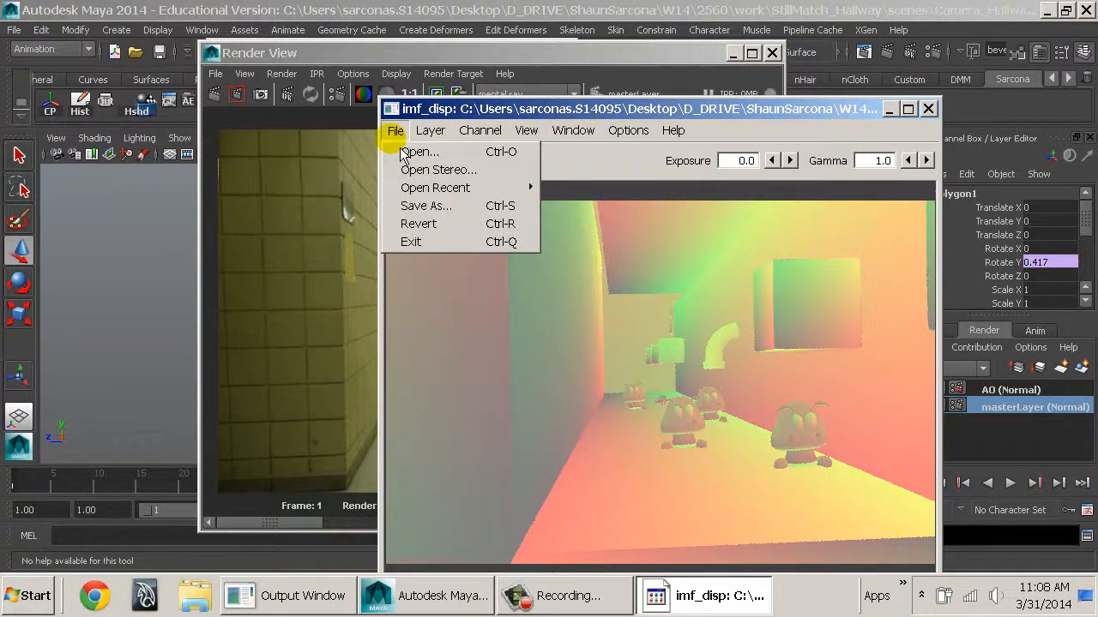
left_click(439, 245)
Step: Load the diffuse render pass, compare it side by side with the masterLayer render and close the Render View
left_click(216, 74)
mouse_move(355, 184)
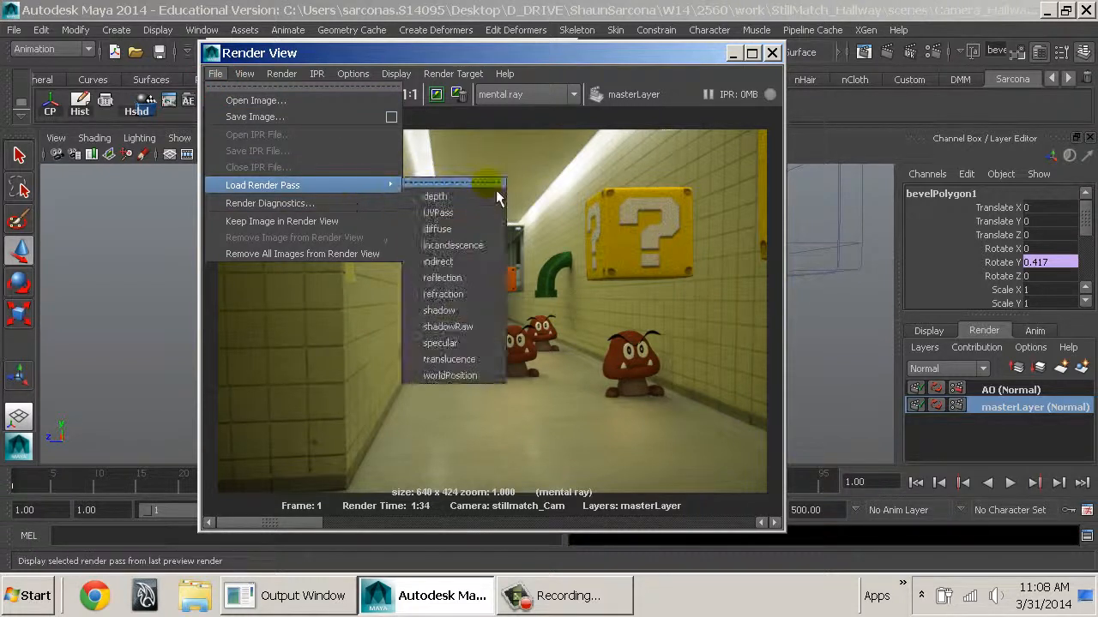
left_click(476, 229)
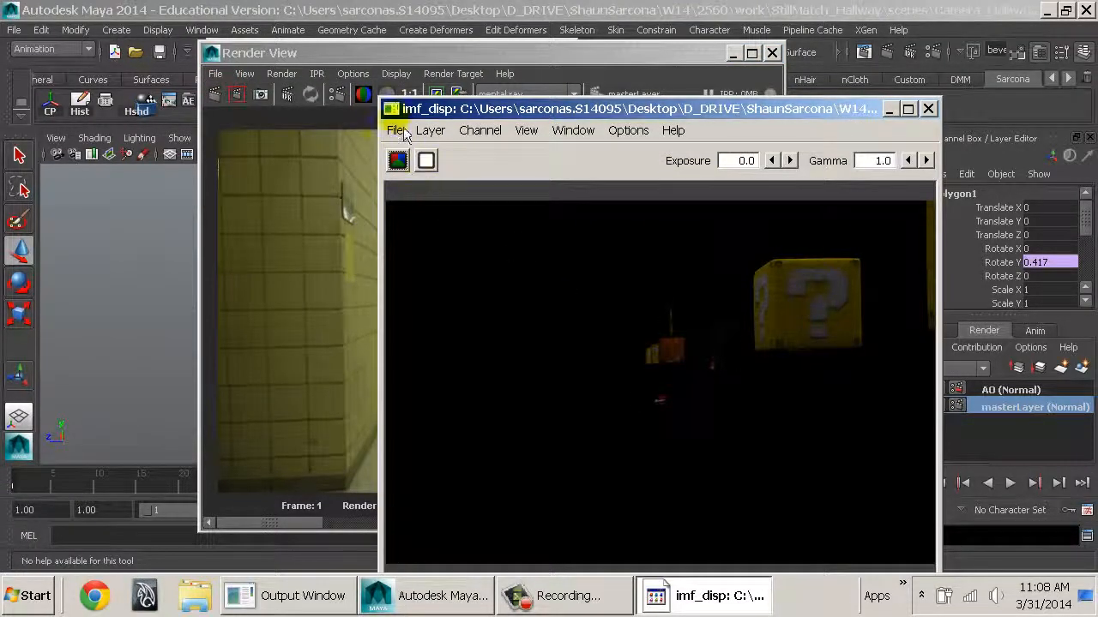
left_click_drag(463, 108, 654, 17)
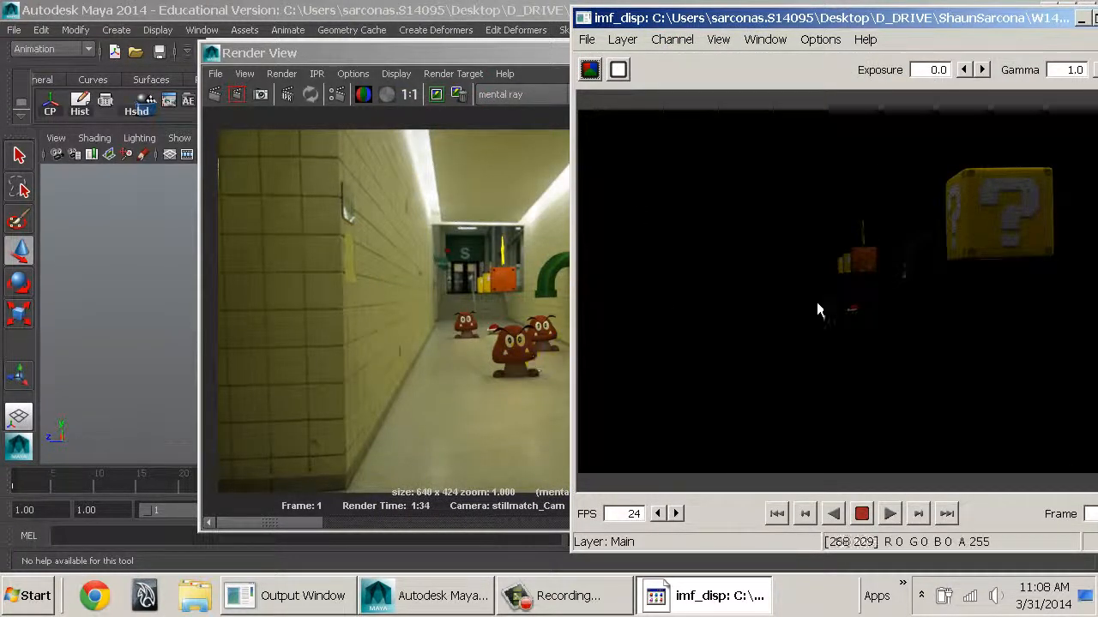
double_click(212, 55)
Step: Select the front Goomba and examine the Upgrade Shader option of its mia_material_x1 material
left_click_drag(533, 59, 287, 63)
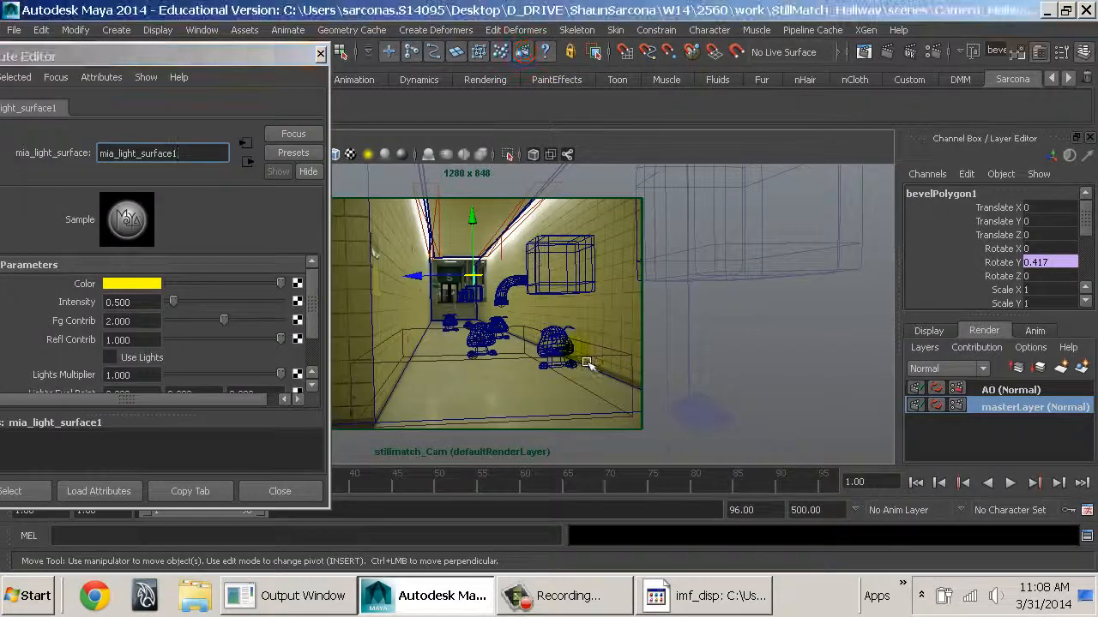
left_click(568, 354)
left_click(309, 108)
left_click(309, 108)
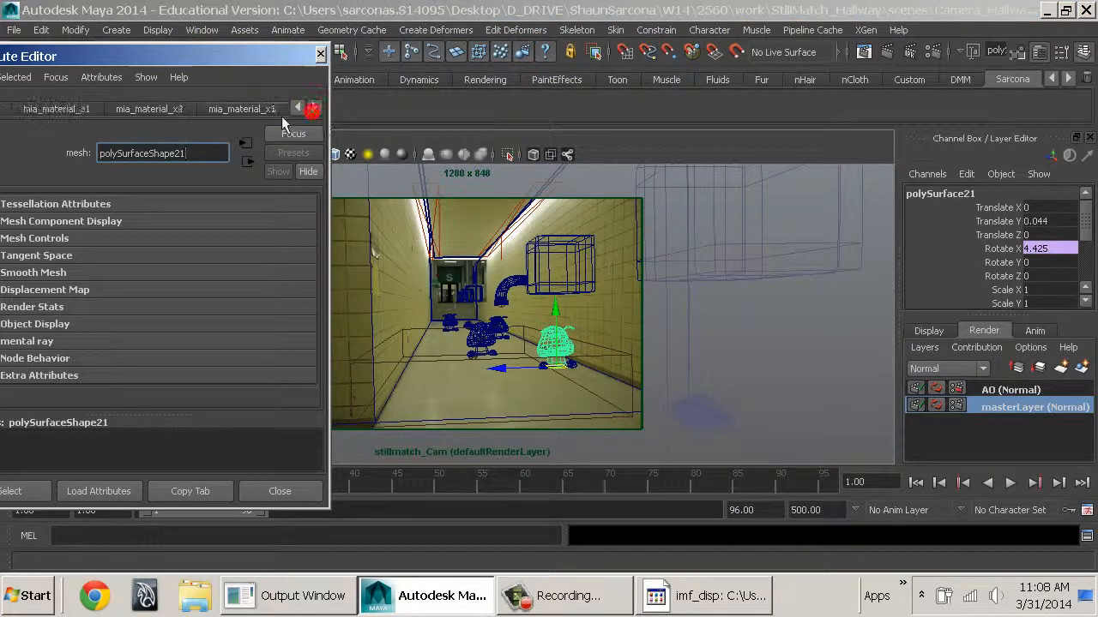
left_click(80, 110)
left_click_drag(294, 57, 392, 57)
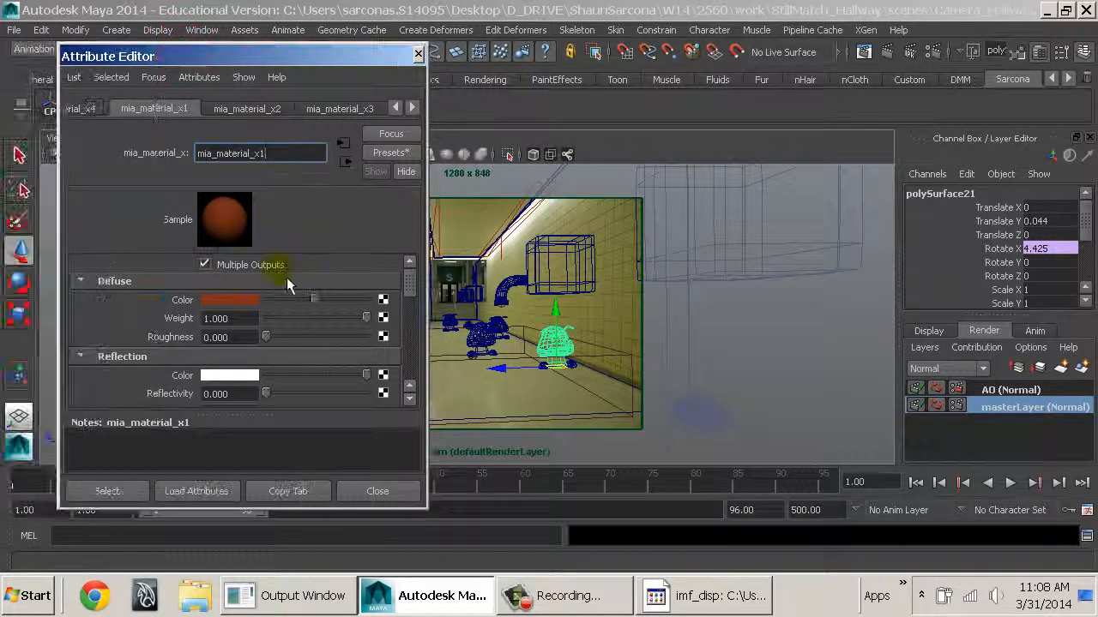
scroll(297, 342, "down", 10)
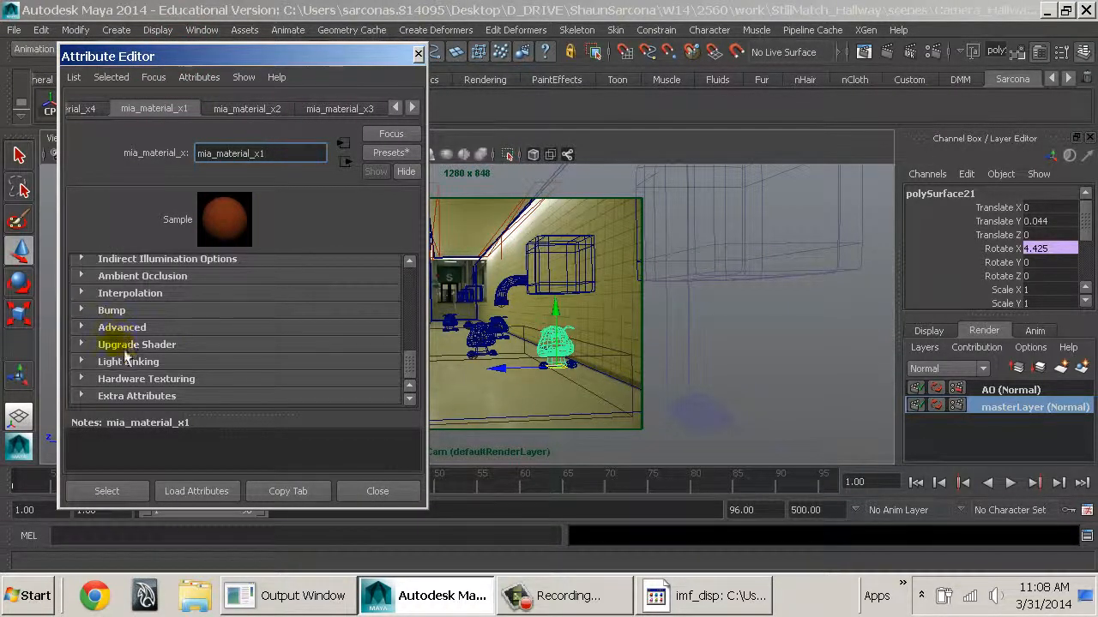
left_click(127, 347)
scroll(290, 340, "down", 1)
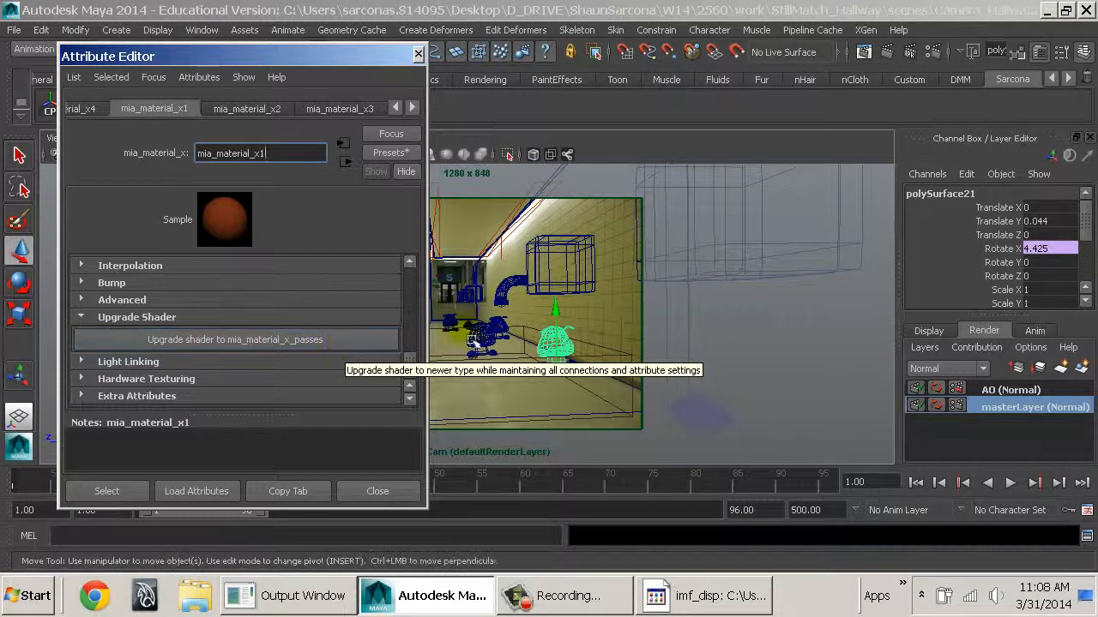
Step: Compare the question block's mia_material_x_passes3 material with the front Goomba's mia_material_x4 material
left_click(580, 247)
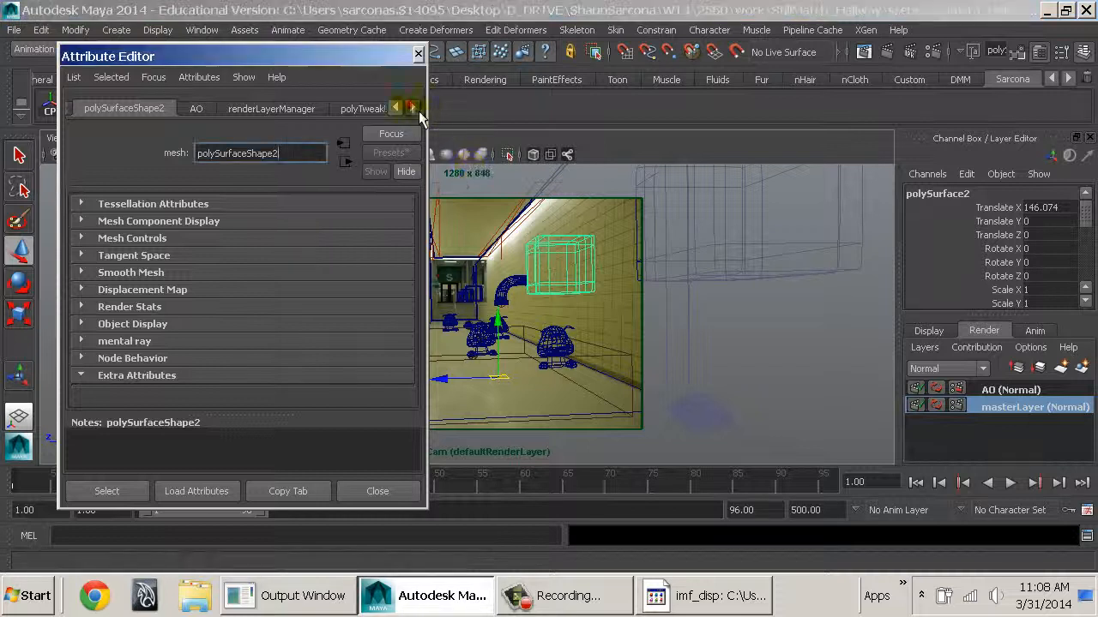
left_click(415, 110)
left_click(415, 110)
left_click(415, 110)
left_click(415, 110)
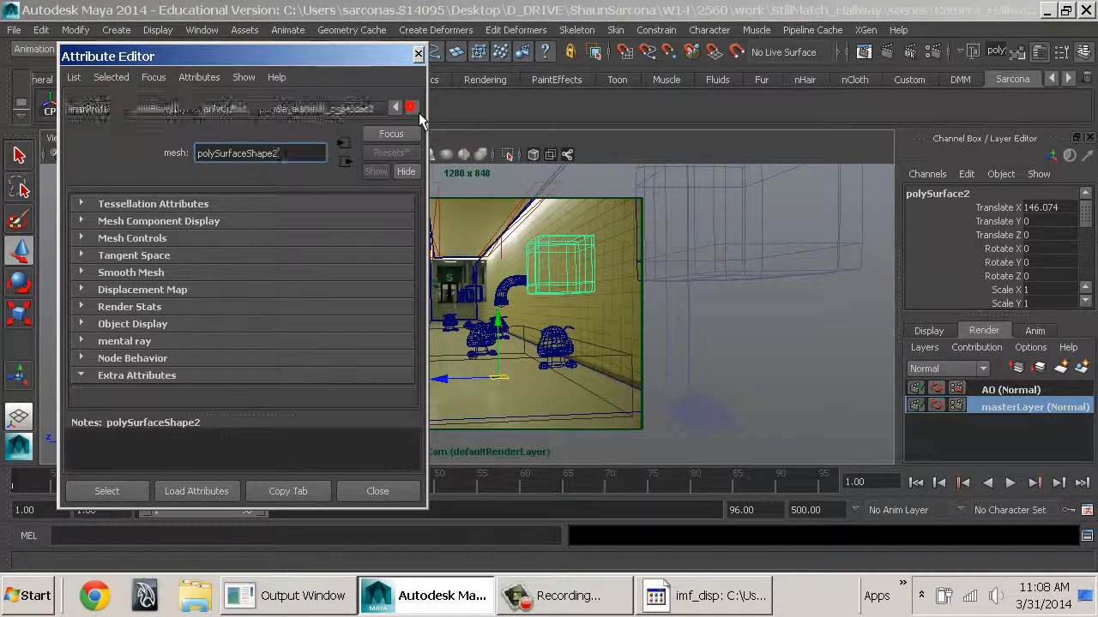
left_click(354, 108)
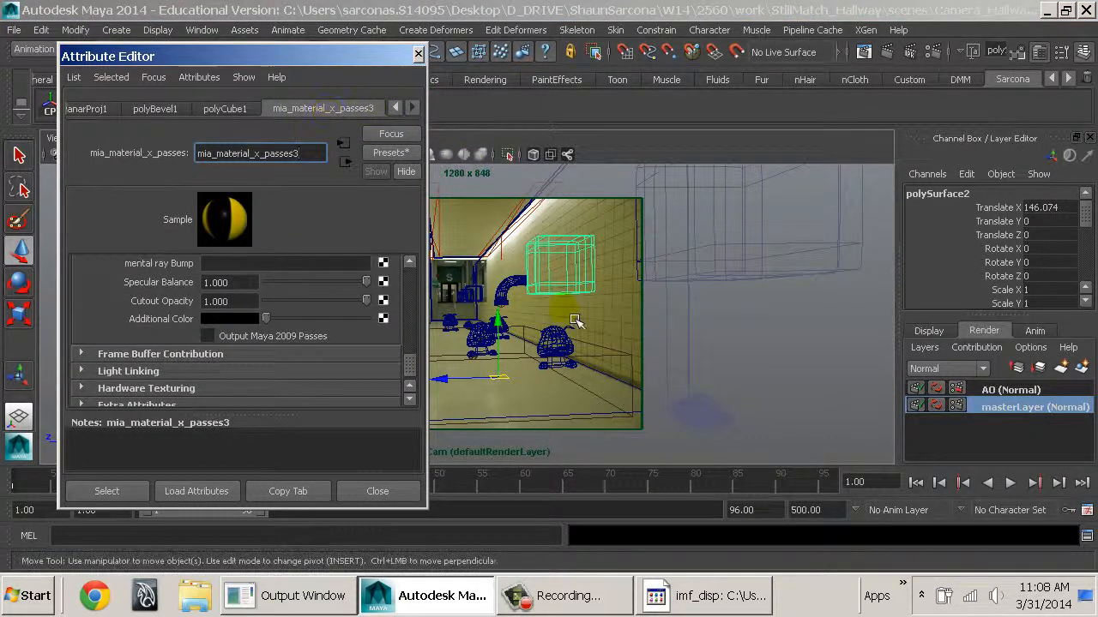
left_click(555, 343)
left_click(356, 108)
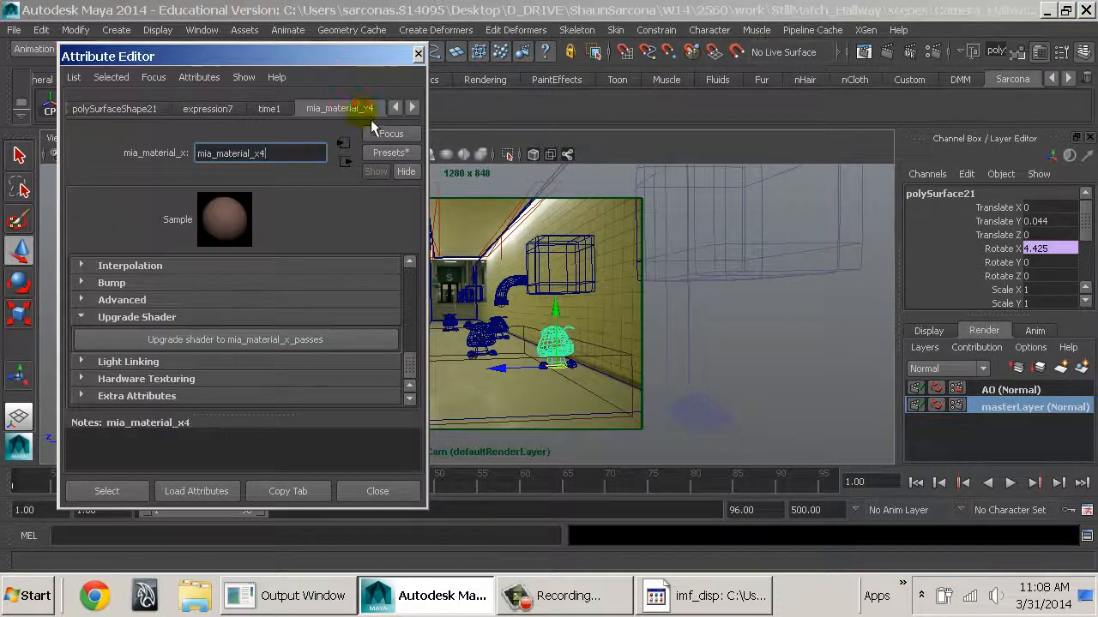
Step: Upgrade the front Goomba's mia_material_x4 and mia_material_x1 shaders to mia_material_x_passes
left_click(305, 343)
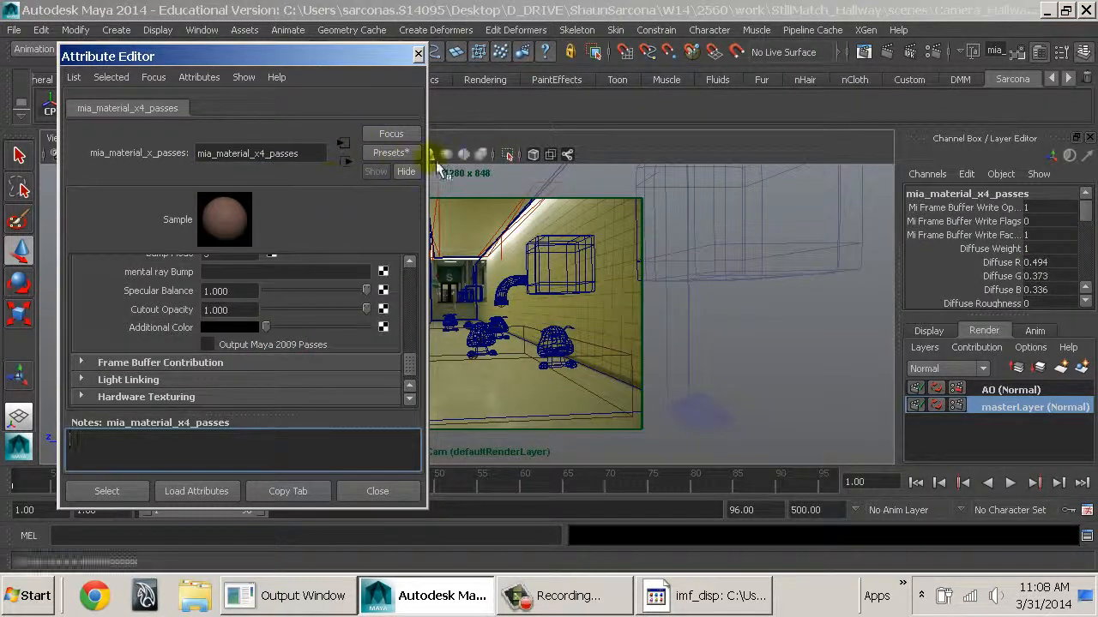
left_click(556, 343)
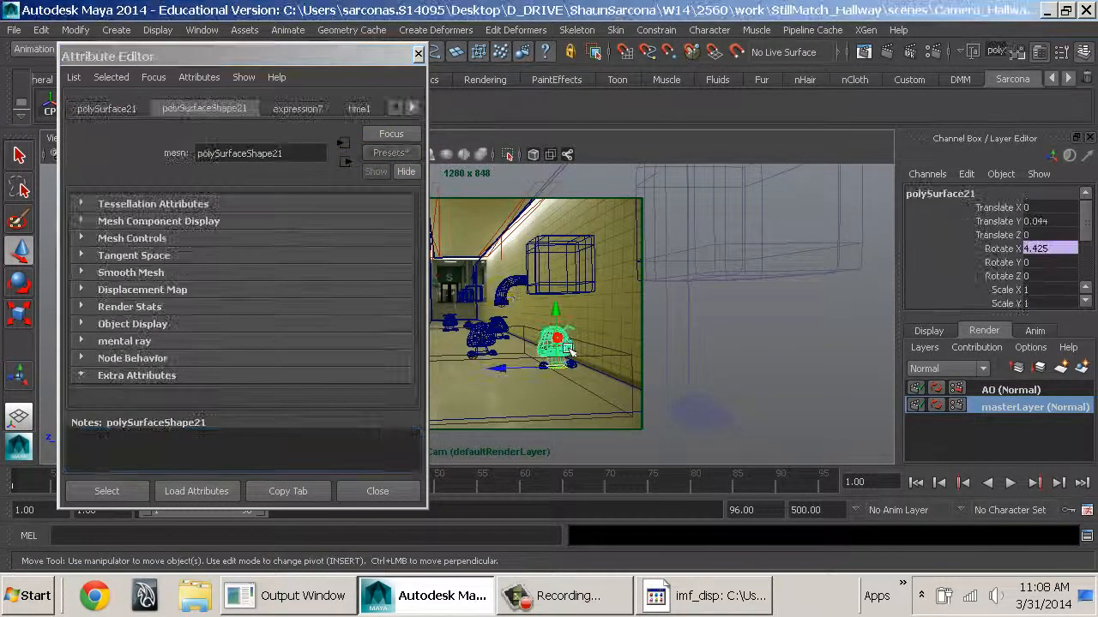
left_click(414, 109)
left_click(413, 109)
left_click(413, 109)
left_click(413, 109)
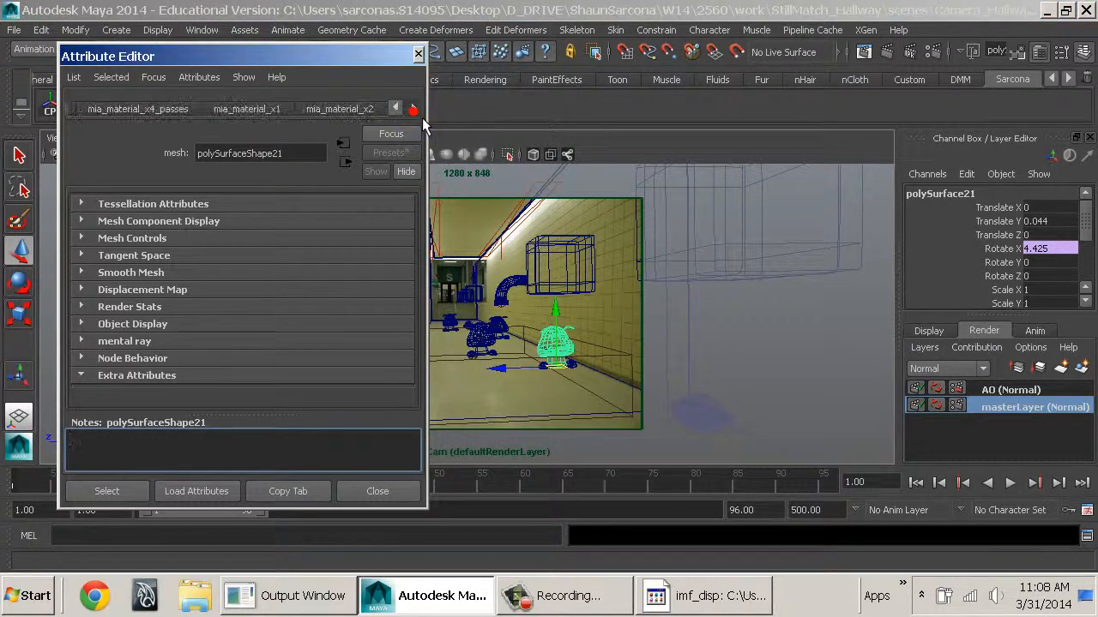
left_click(196, 110)
left_click(313, 358)
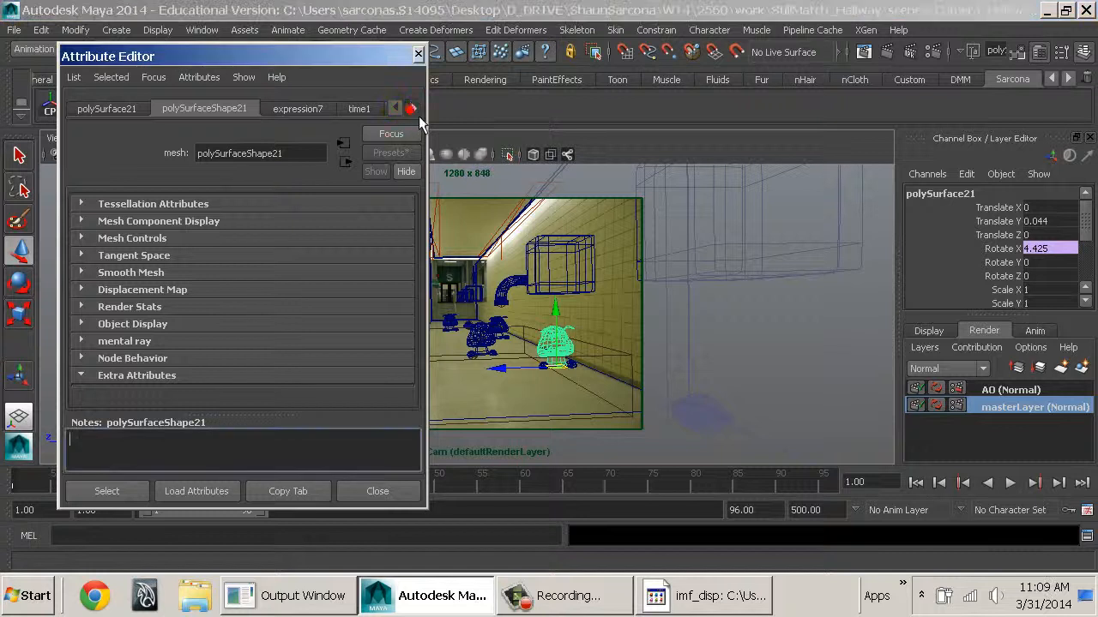
Step: Upgrade the front Goomba's mia_material_x2 shader to mia_material_x_passes
left_click(412, 107)
left_click(413, 108)
left_click(412, 107)
left_click(412, 107)
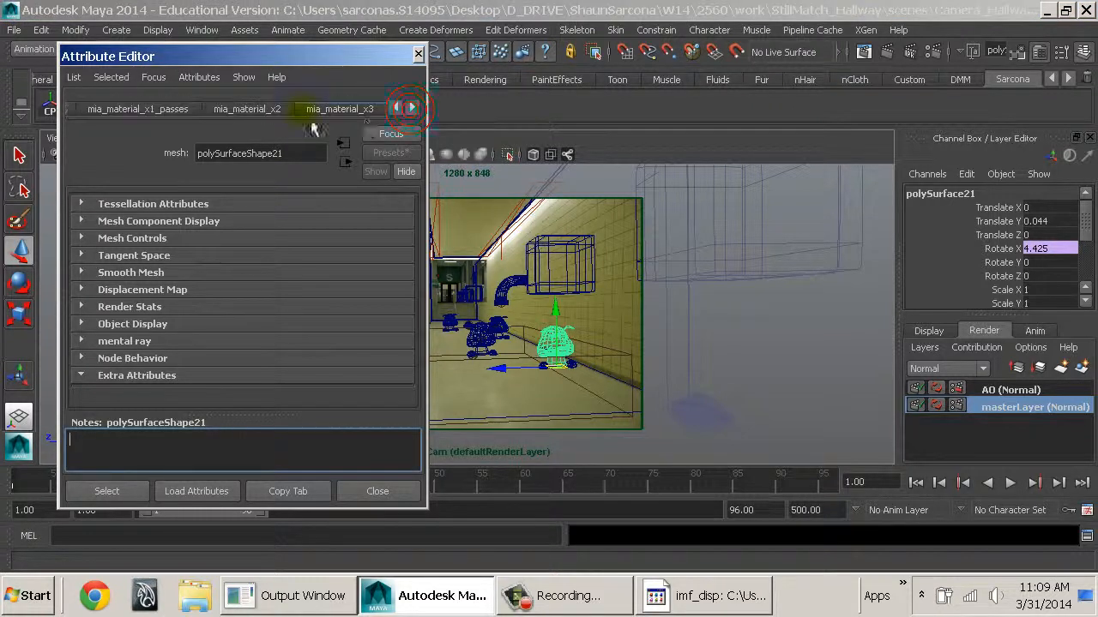
left_click(270, 111)
left_click(285, 356)
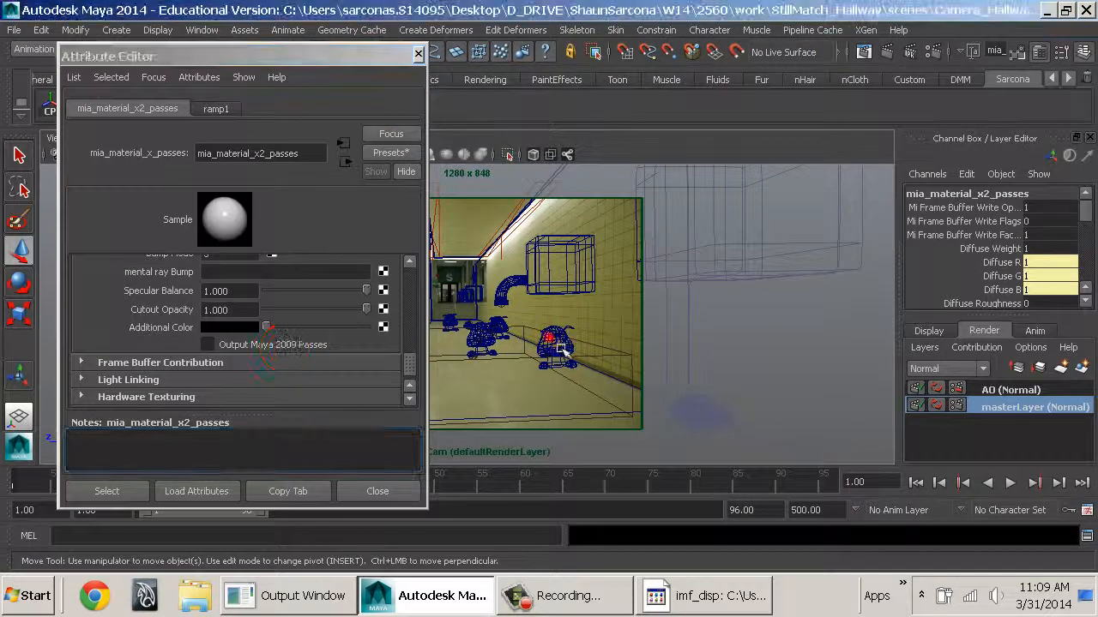
Step: Upgrade the front Goomba's mia_material_x3 shader to mia_material_x_passes
left_click(410, 108)
left_click(410, 108)
left_click(410, 108)
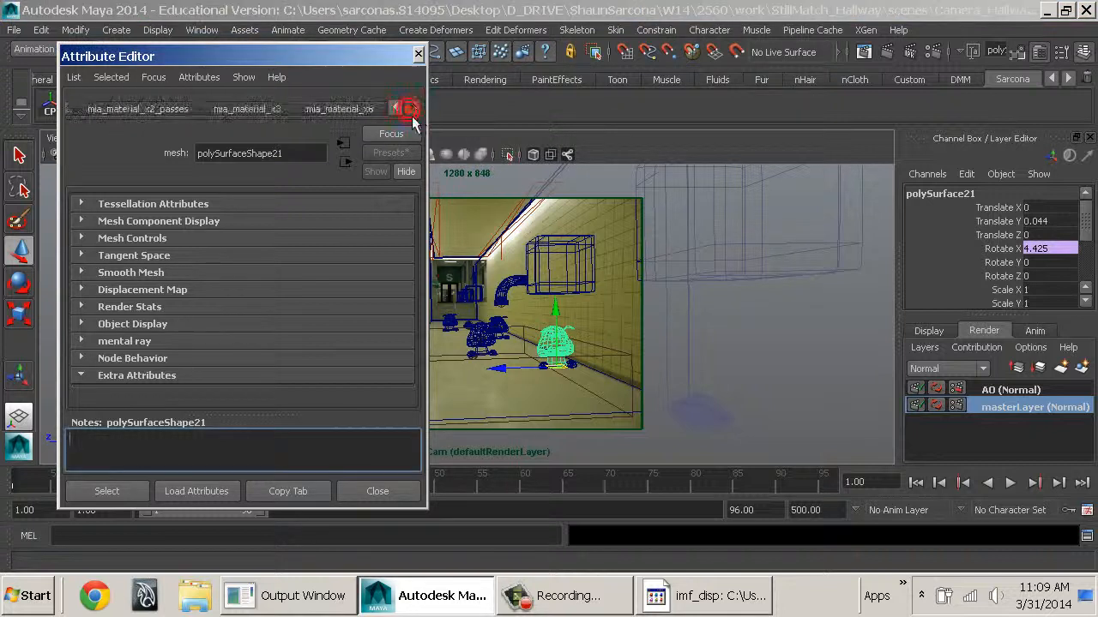
left_click(247, 109)
left_click(327, 362)
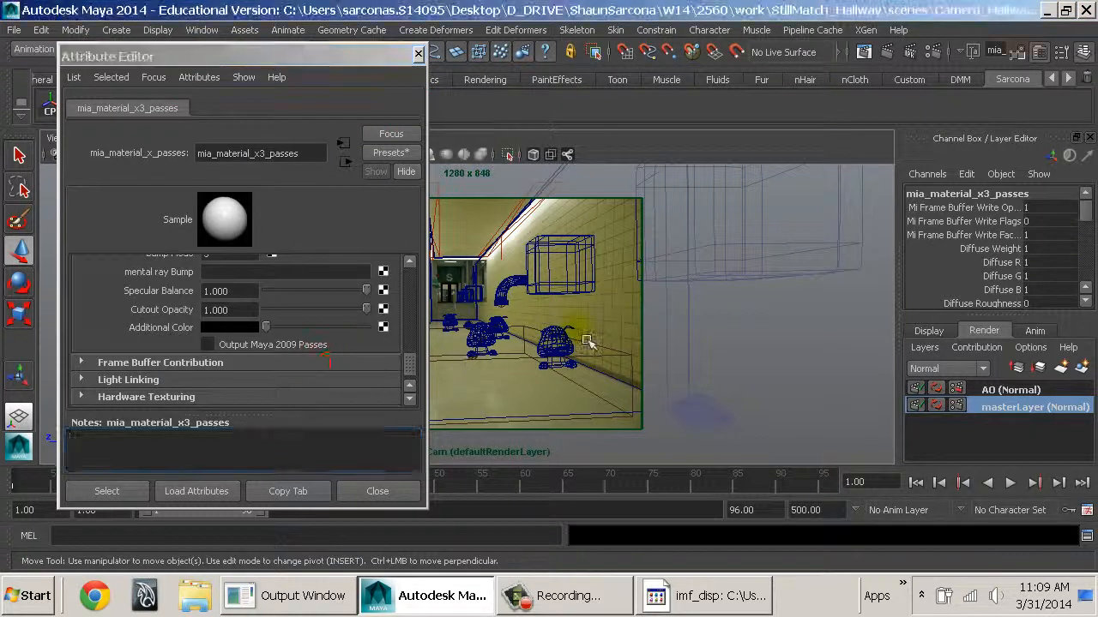
Step: Reselect the front Goomba and upgrade its mia_material_x6 shader to mia_material_x_passes
left_click(587, 342)
left_click(409, 108)
left_click(410, 108)
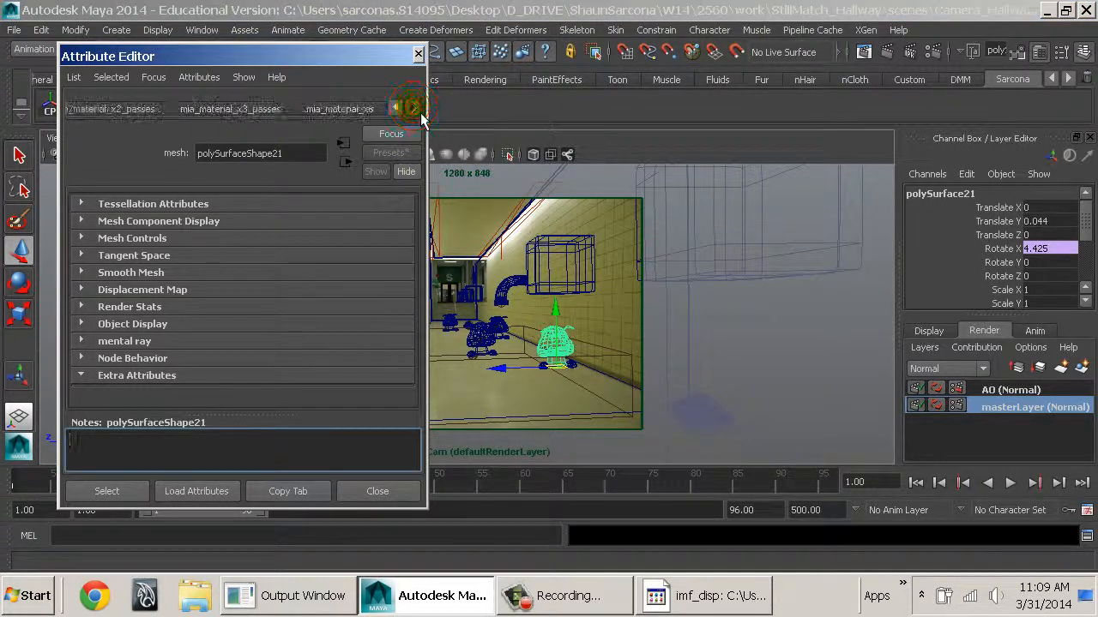
left_click(343, 110)
left_click(326, 359)
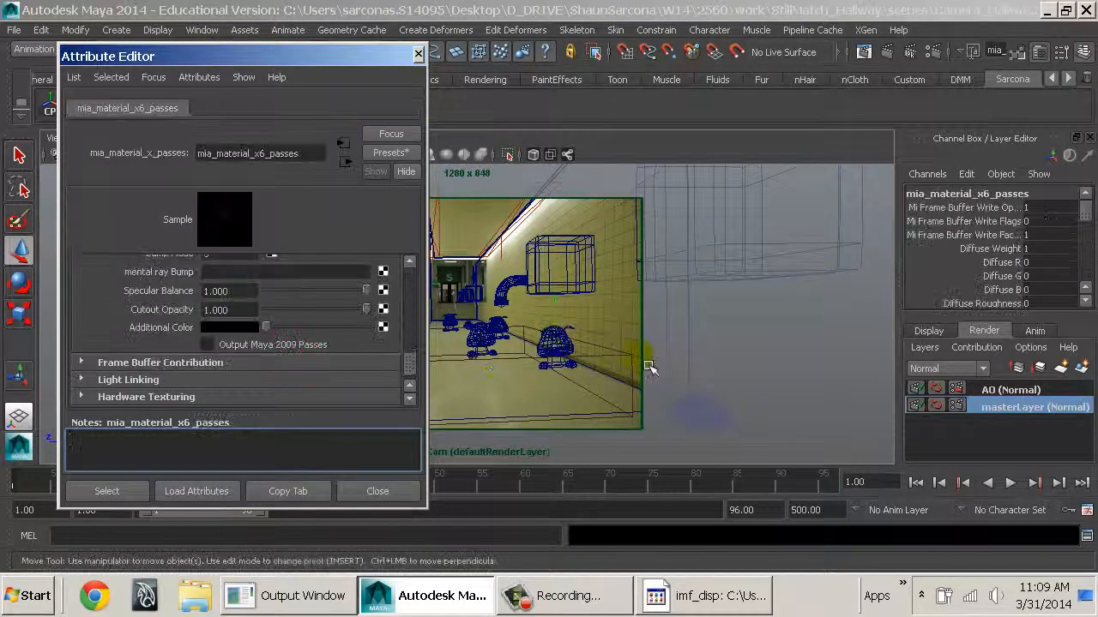
Step: Select the small mesh outside the camera frame and check which material types it uses
left_click(696, 401)
left_click(415, 108)
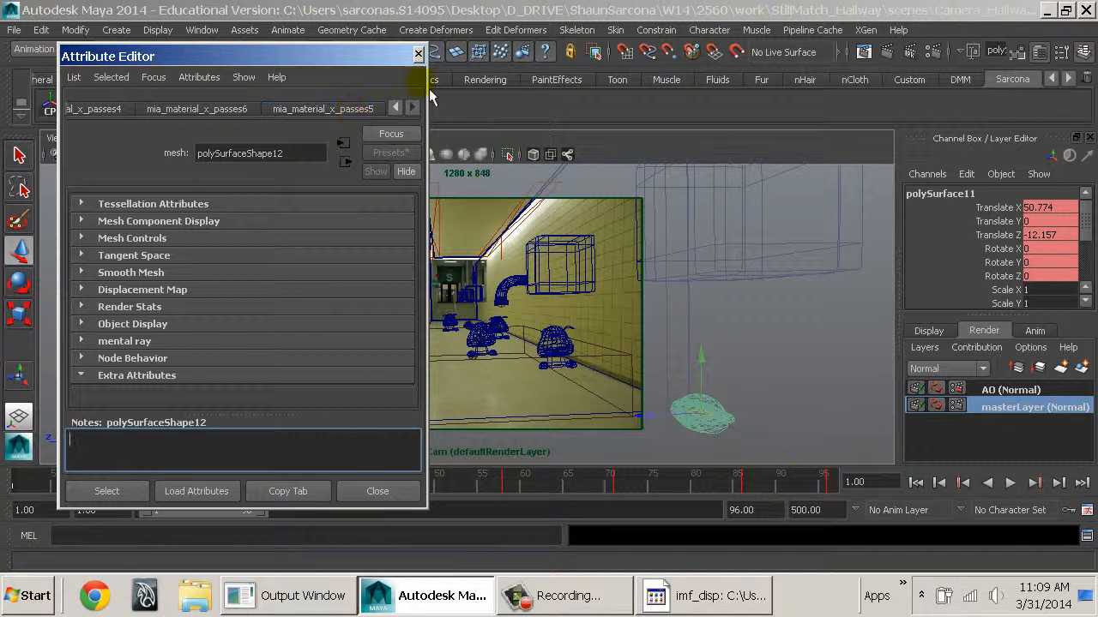
left_click_drag(403, 57, 394, 132)
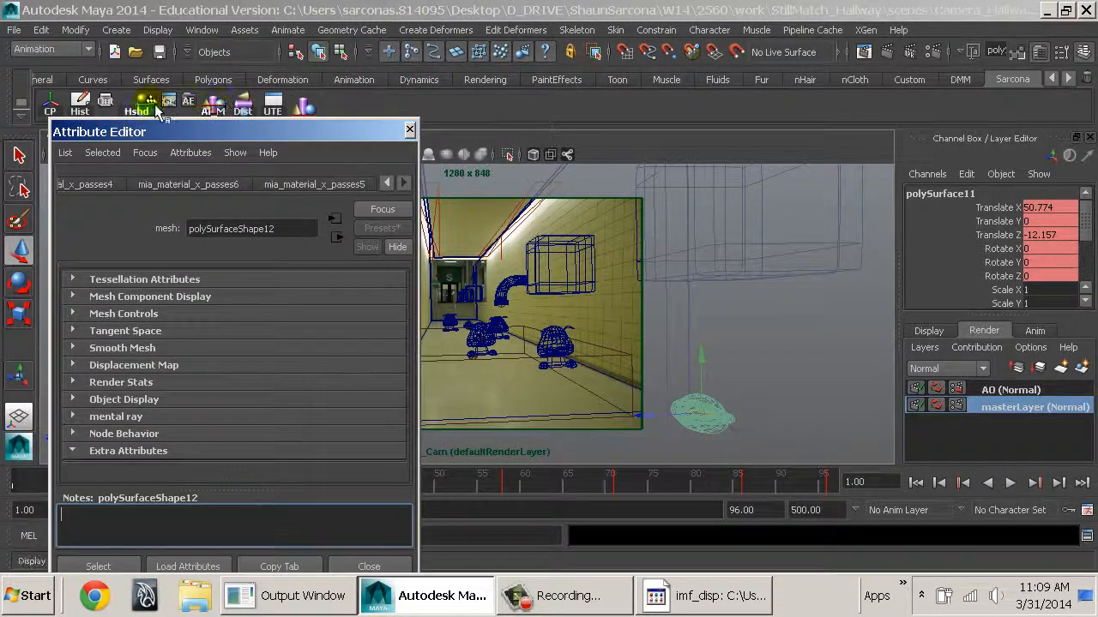
Step: Open the Hypershade and upgrade the mia_material_x5 and mia_material_x7 shaders to mia_material_x_passes
left_click(147, 102)
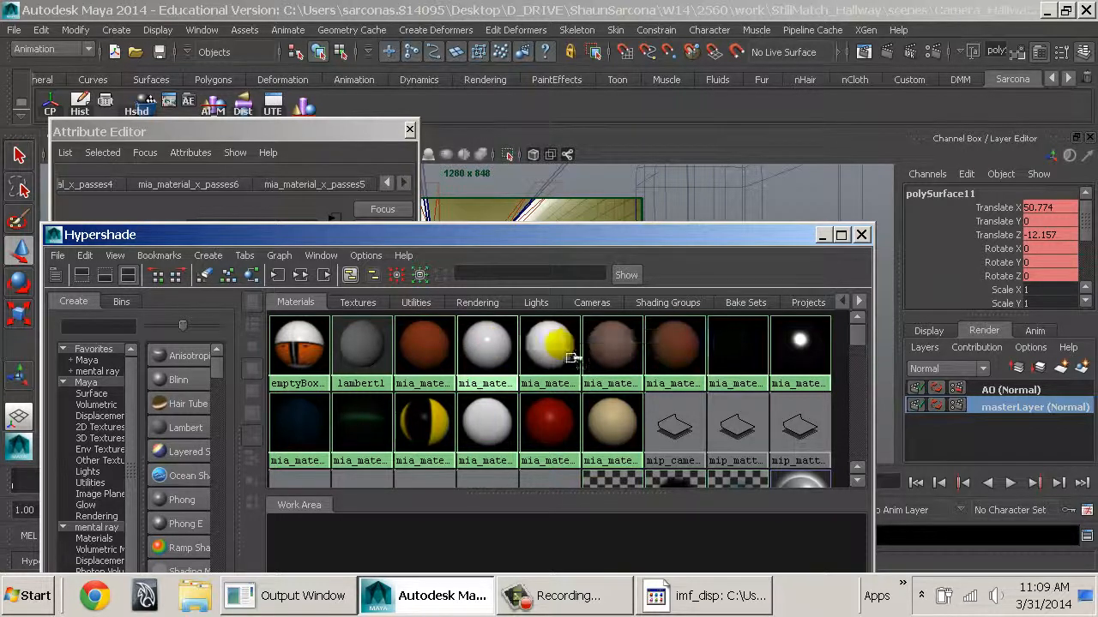
left_click(676, 353)
left_click(319, 142)
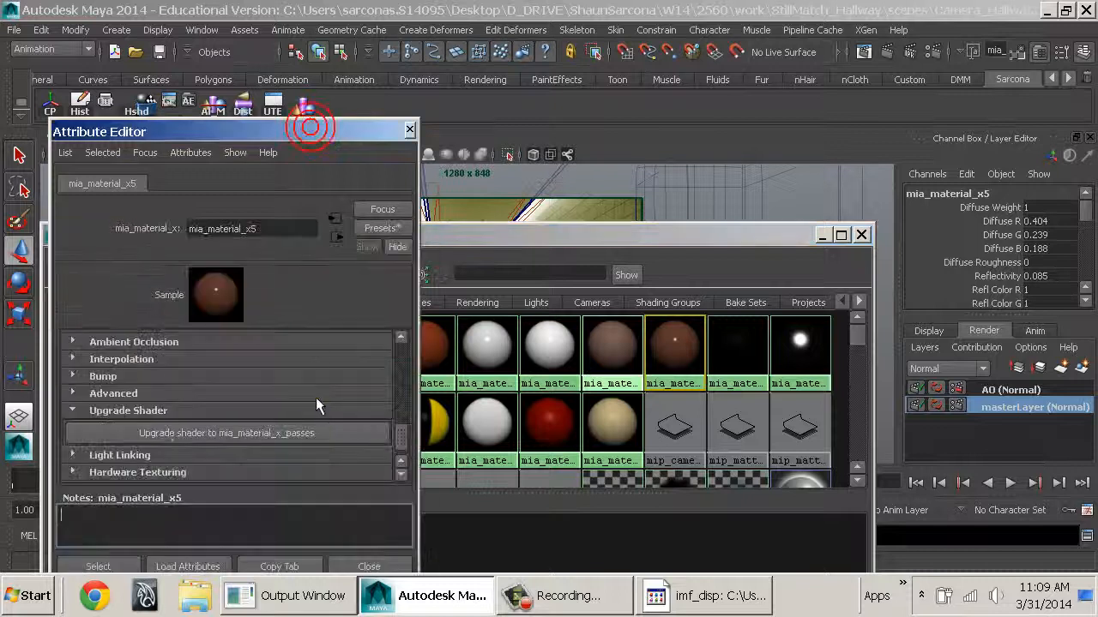
scroll(316, 397, "down", 2)
left_click(311, 422)
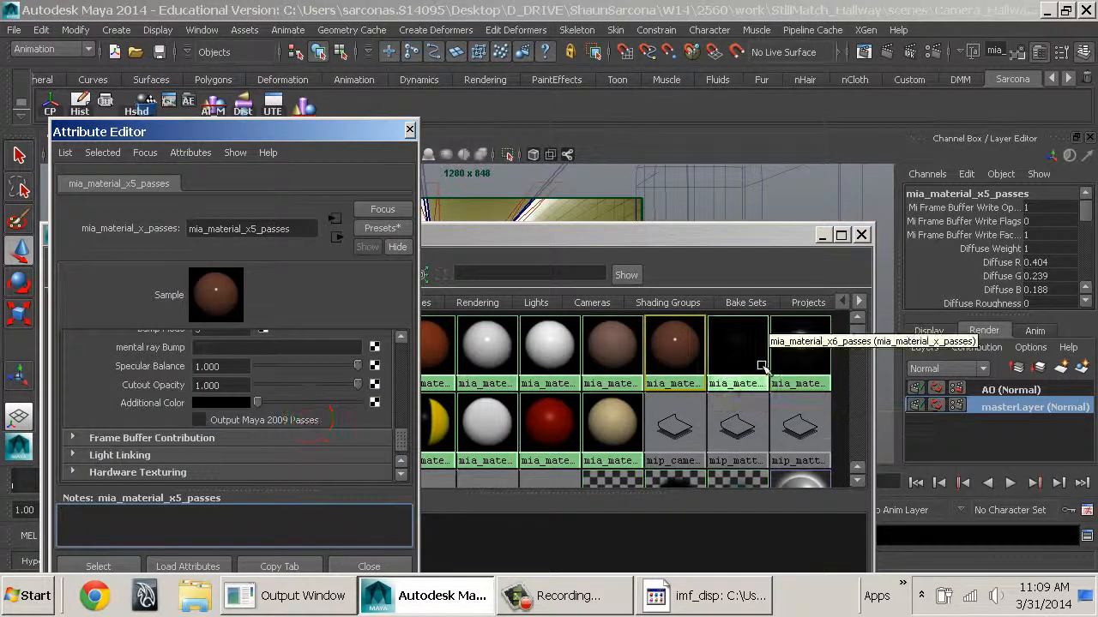
left_click(803, 358)
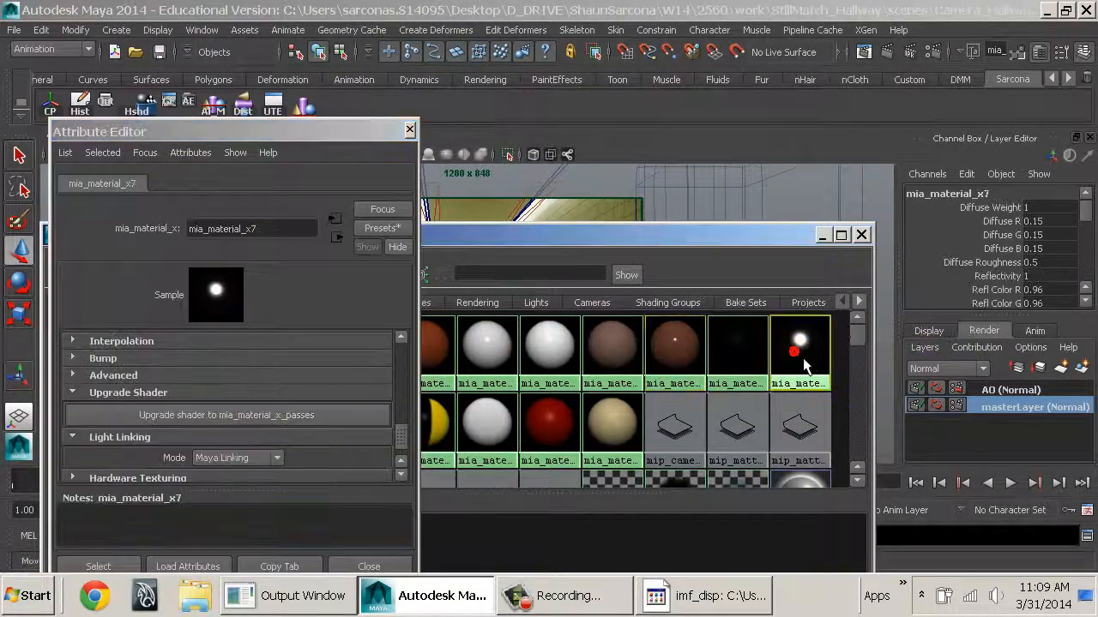
left_click(318, 351)
Step: Check the remaining Hypershade materials, including starGlow, for pass-enabled types and close the Hypershade
left_click(514, 229)
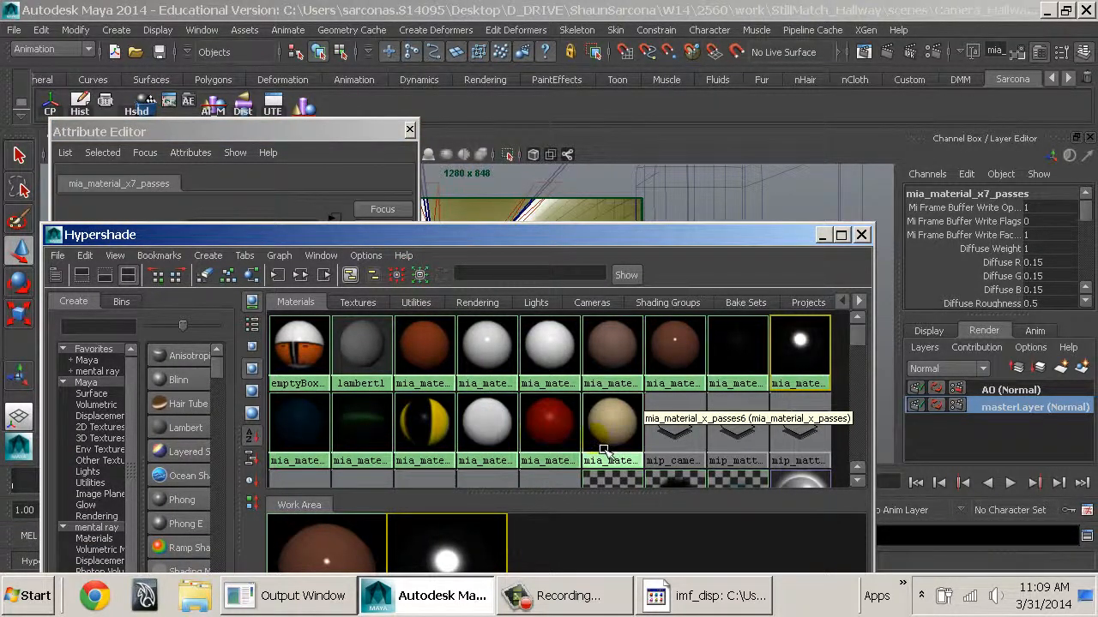
scroll(621, 441, "down", 3)
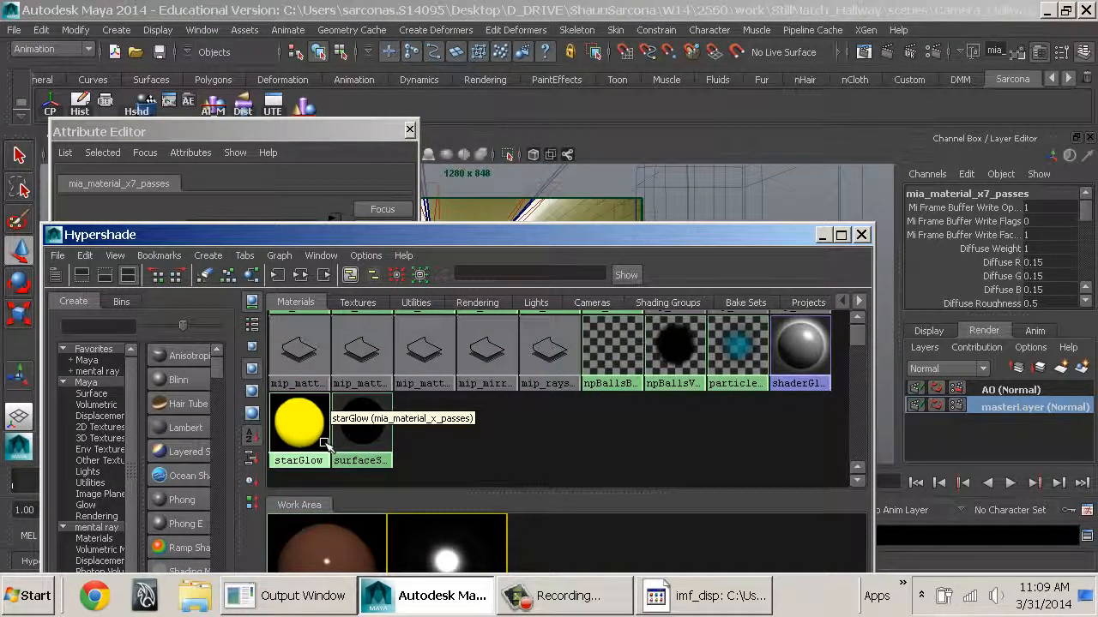
middle_click_drag(326, 441, 509, 365)
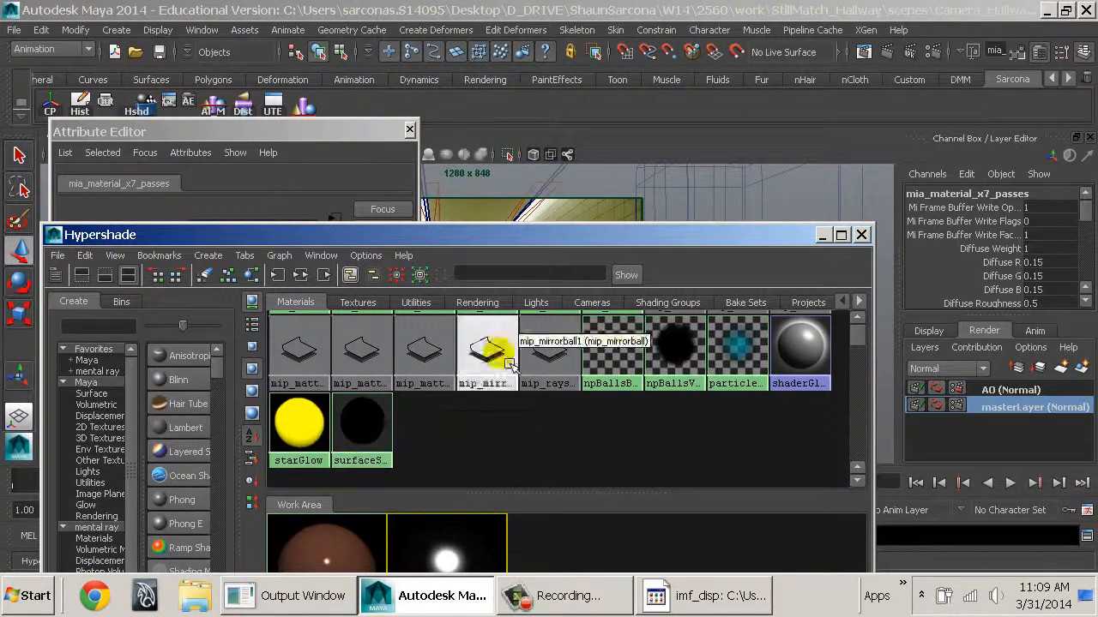
left_click(861, 234)
Step: Re-render the masterLayer frame in the Render View and close the earlier render pass's image viewer
left_click(861, 51)
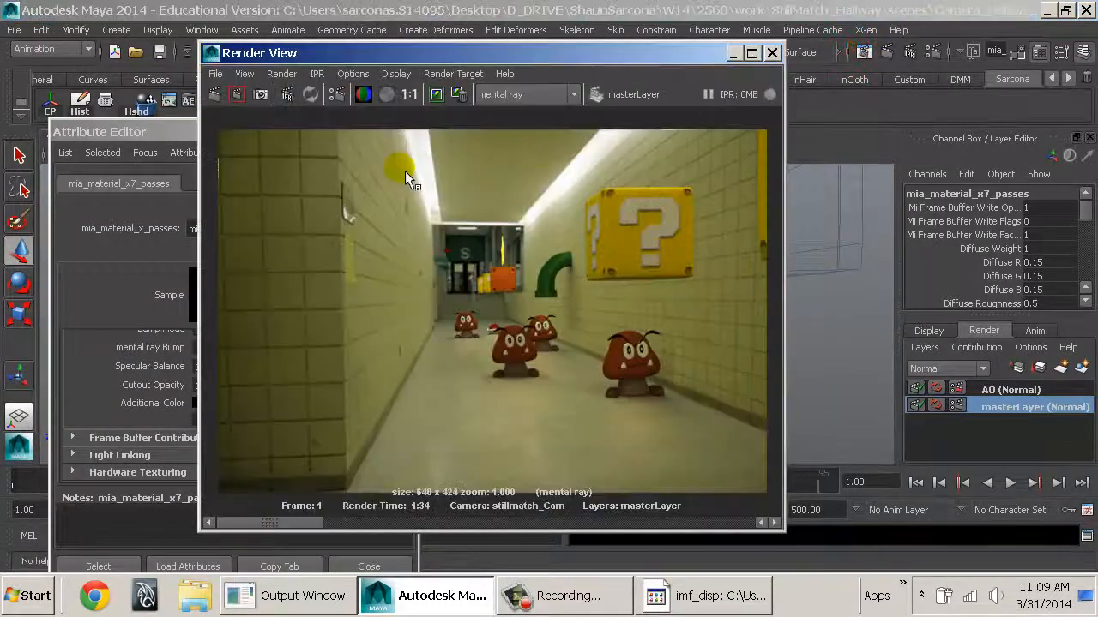
left_click(216, 96)
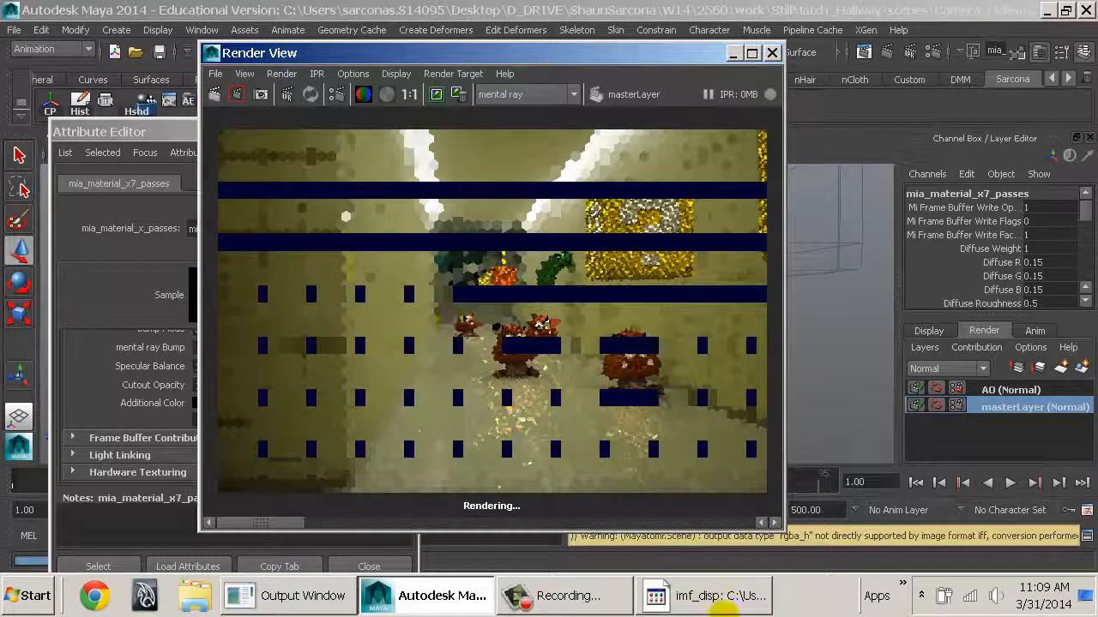
left_click(724, 608)
double_click(585, 18)
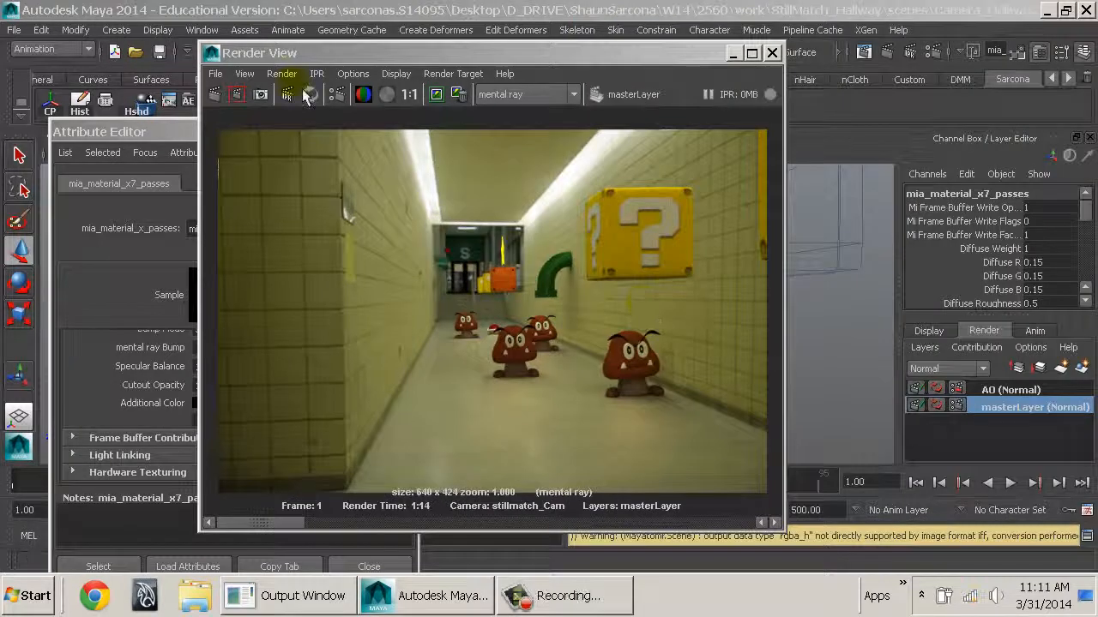
Step: Load the diffuse render pass from the new masterLayer render, examine it and close the image viewer
left_click(224, 79)
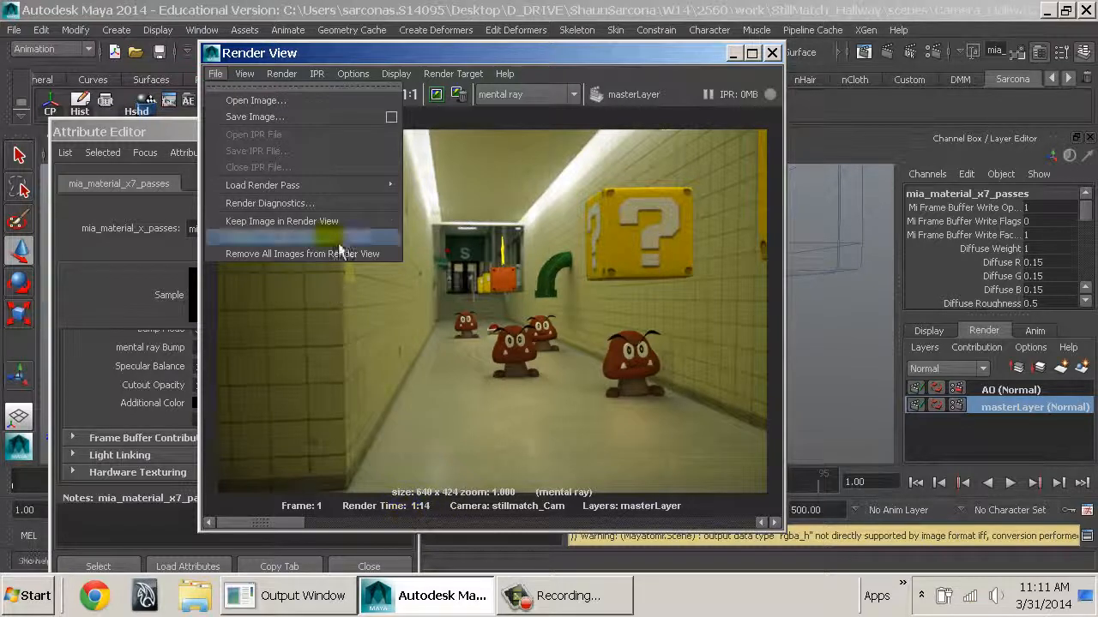
mouse_move(384, 185)
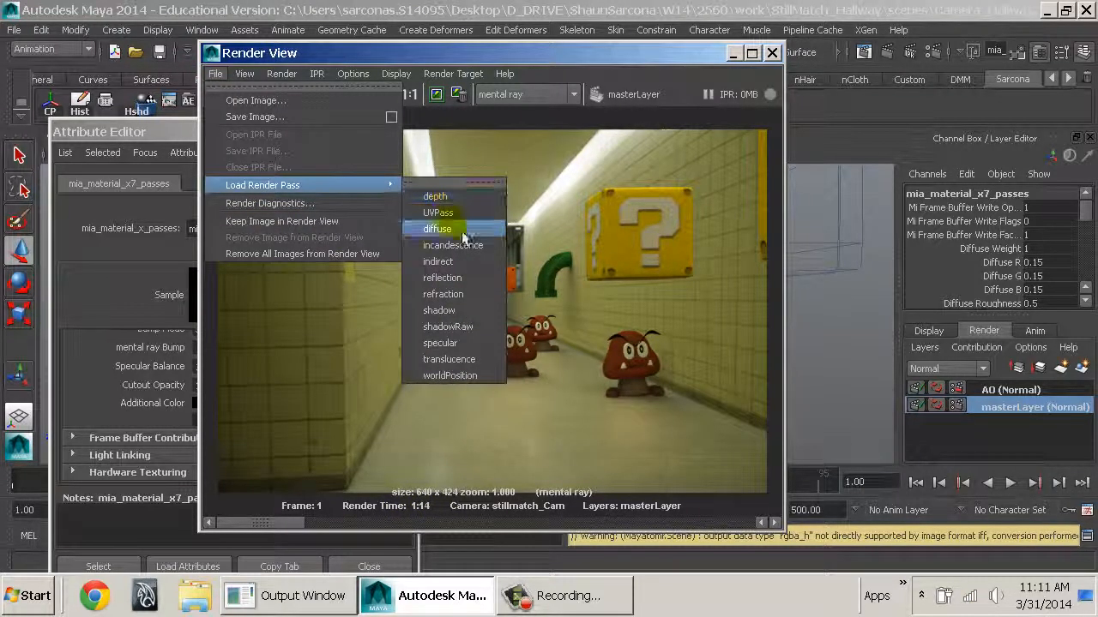
left_click(463, 233)
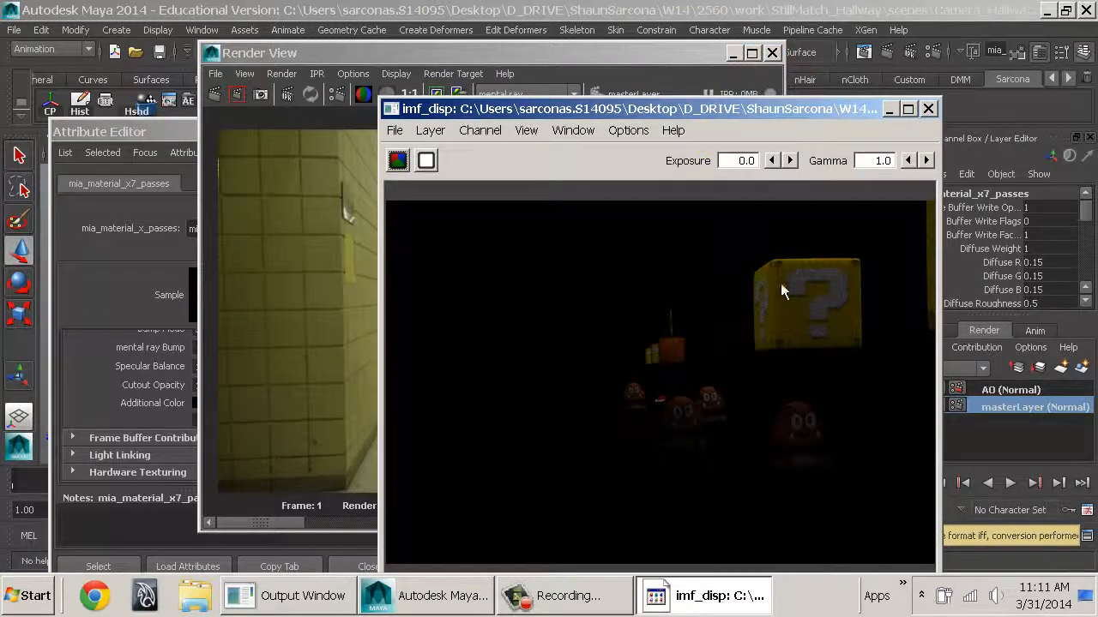
left_click(742, 161)
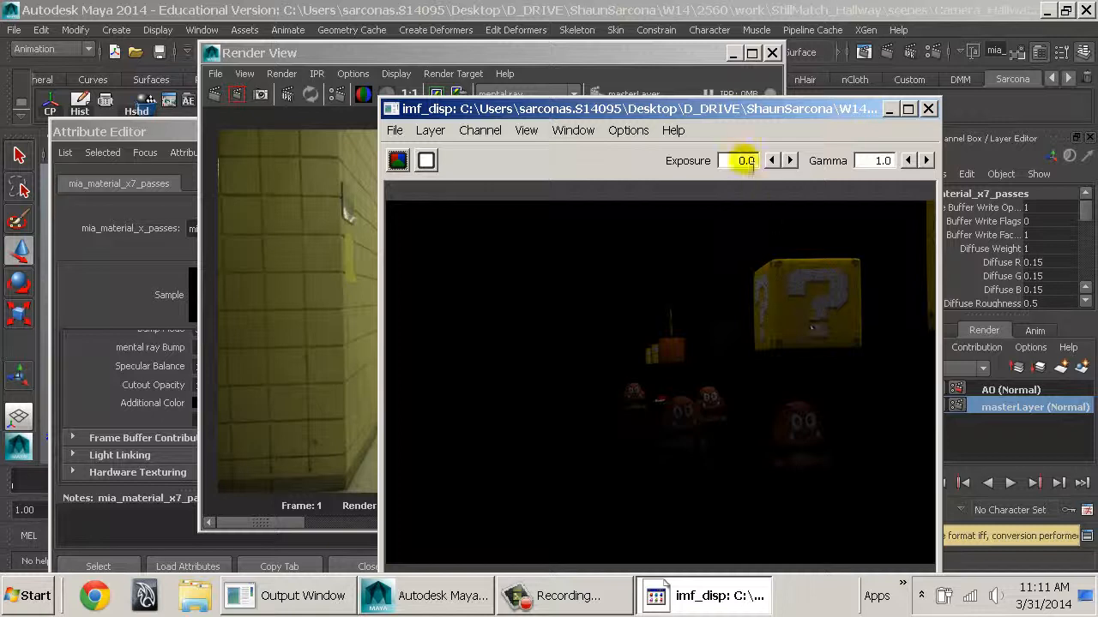
left_click(928, 108)
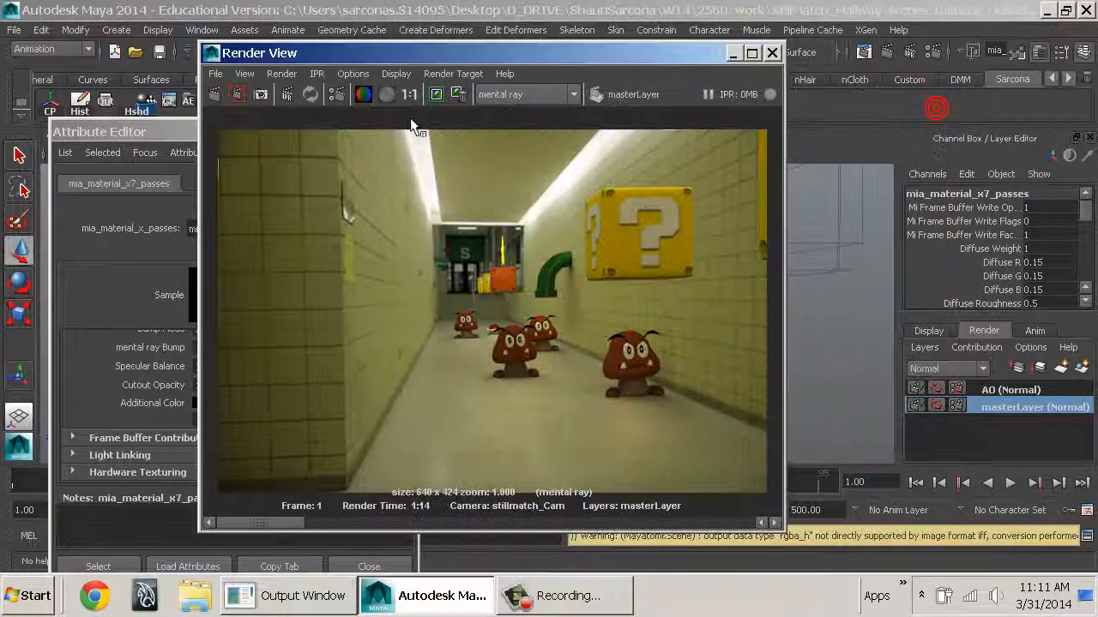
Step: Load the indirect render pass, examine it and close the image viewer
left_click(216, 74)
mouse_move(343, 186)
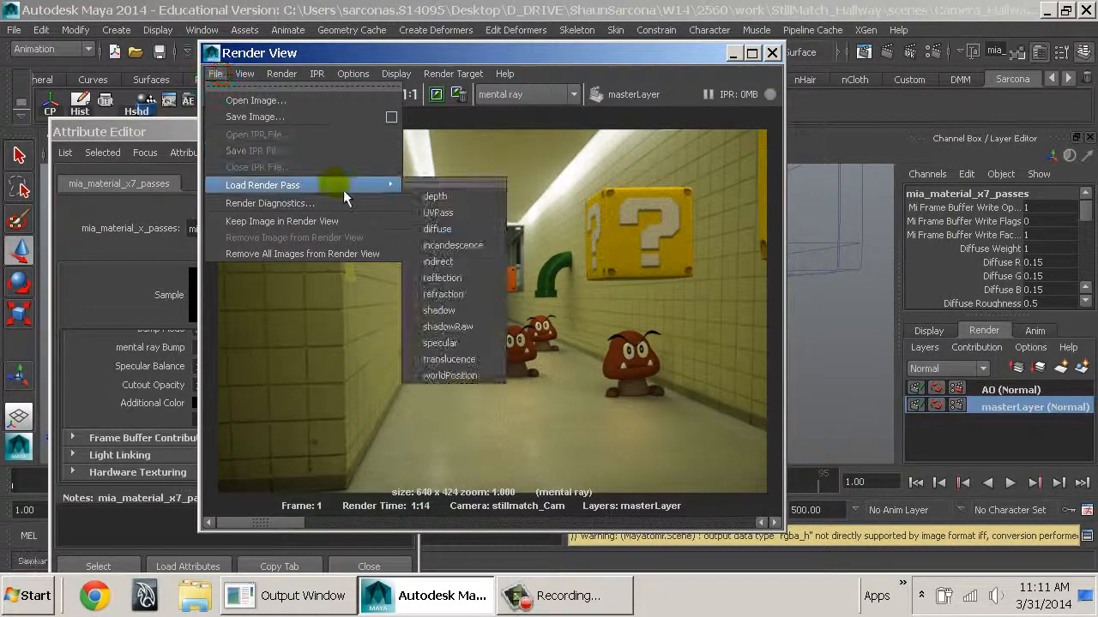
left_click(482, 275)
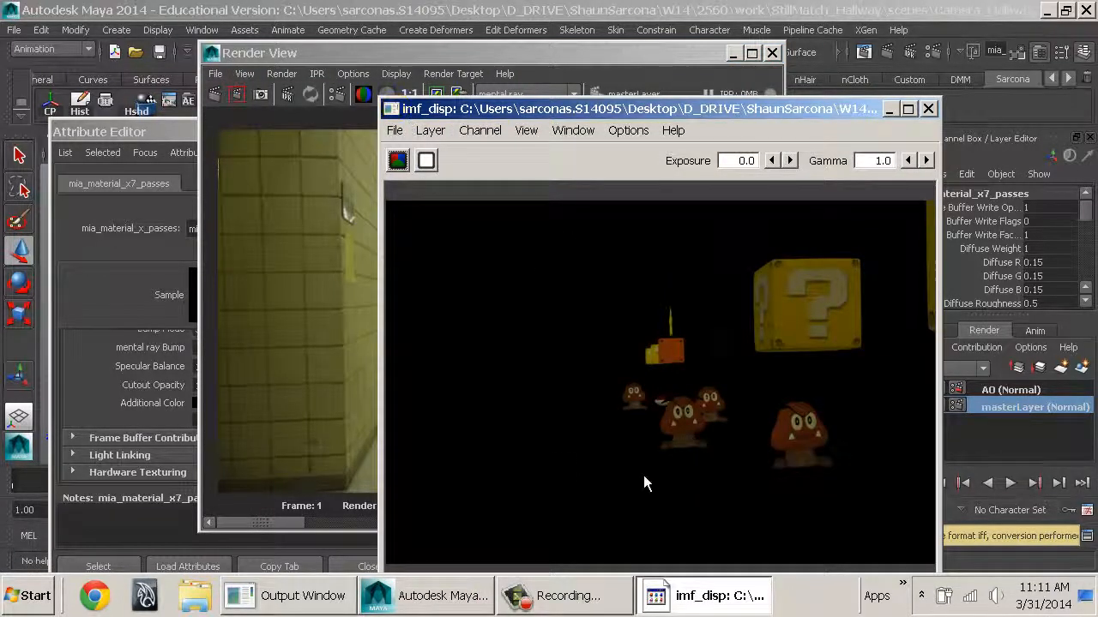
double_click(390, 110)
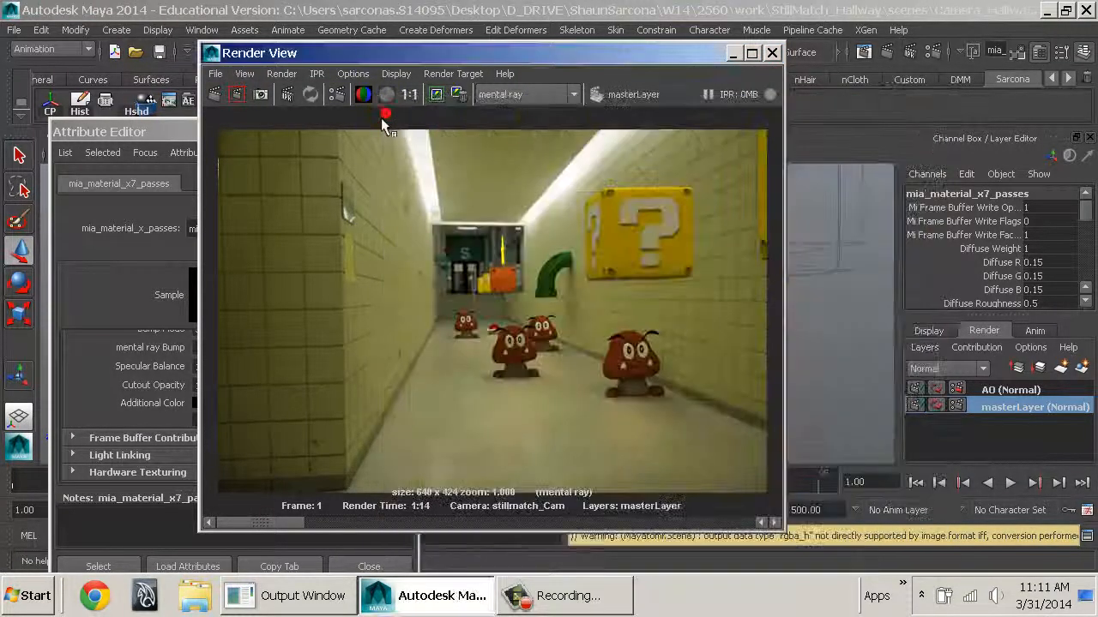
Step: Load the reflection render pass, examine it and close the image viewer
left_click(216, 73)
mouse_move(343, 187)
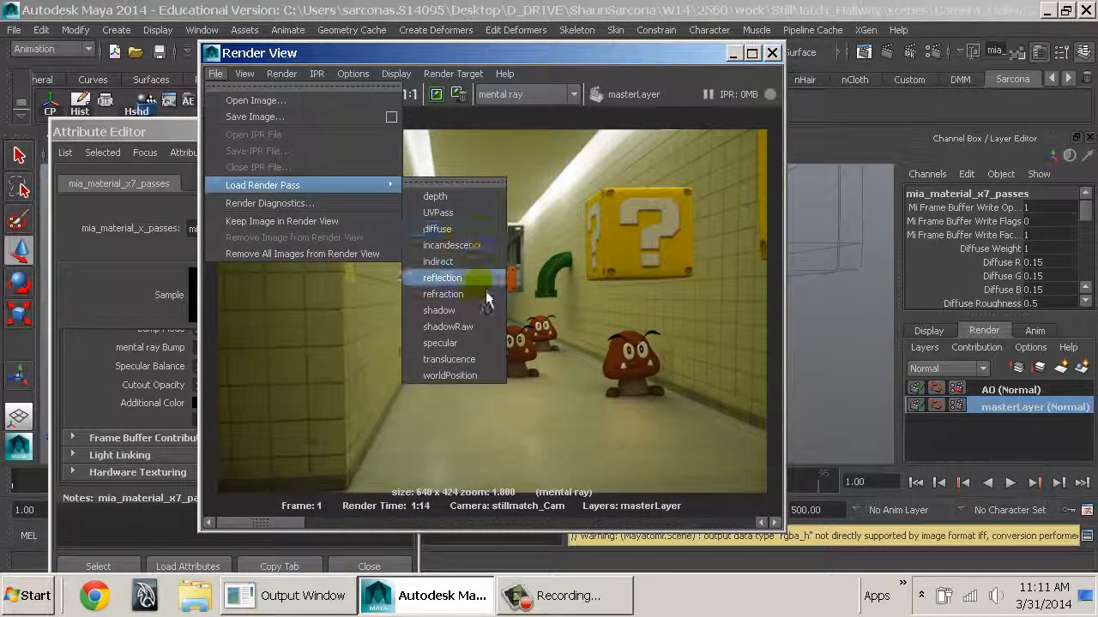
left_click(490, 281)
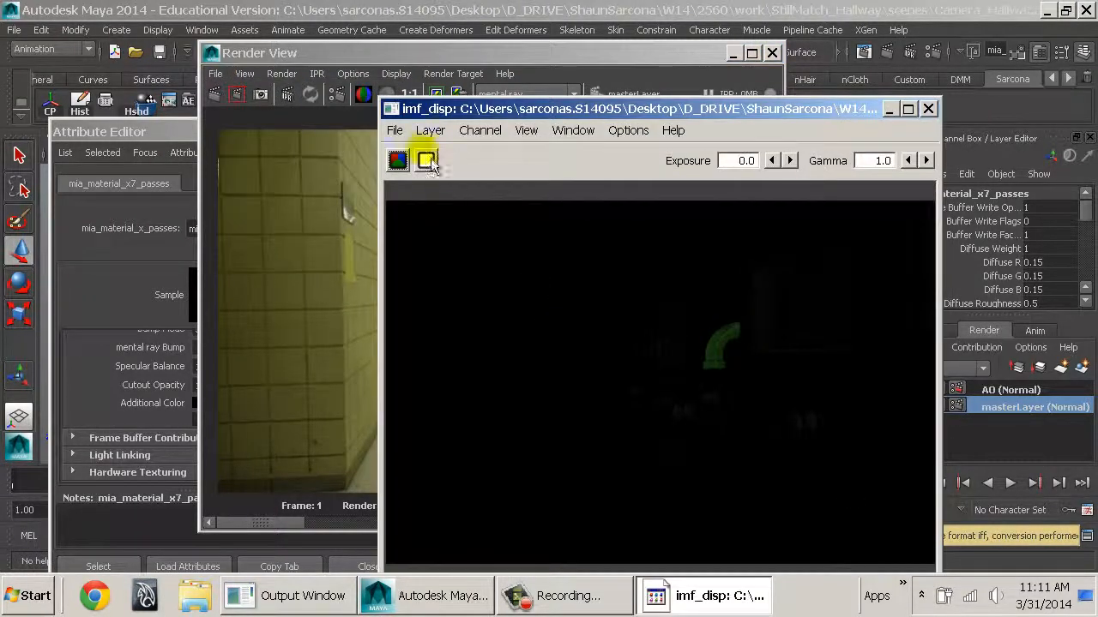
double_click(390, 109)
Step: Load the refraction render pass and move its image viewer so the whole window can be examined
left_click(216, 74)
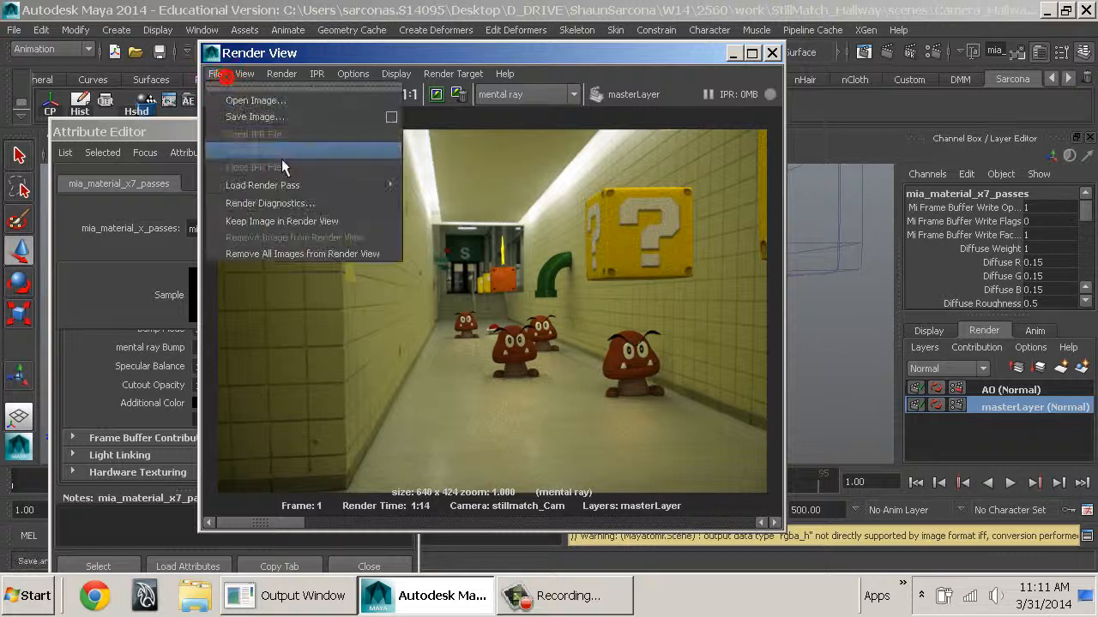
mouse_move(377, 185)
left_click(463, 294)
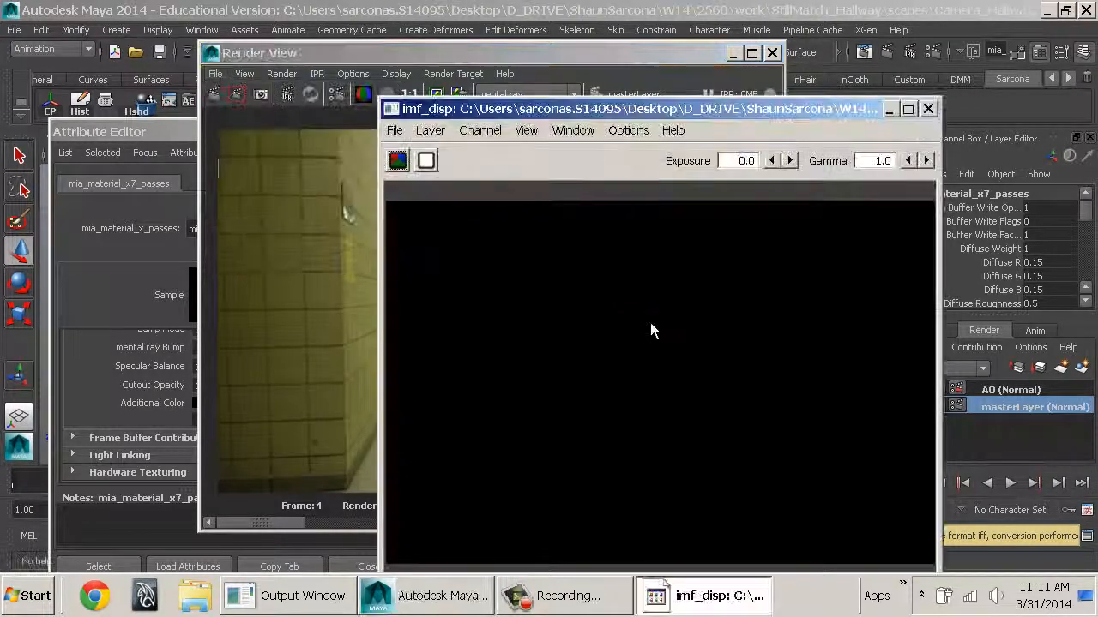
left_click(806, 108)
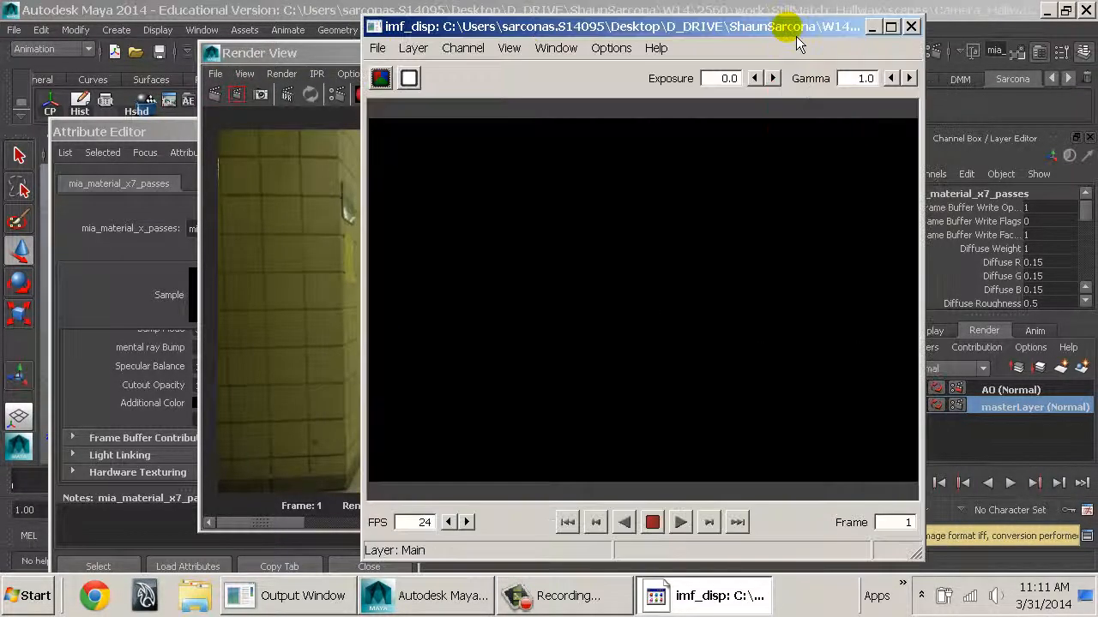
Step: Dismiss the refraction image, load the shadow render pass, inspect its alpha and color, and close the image viewer
left_click(351, 29)
left_click(393, 26)
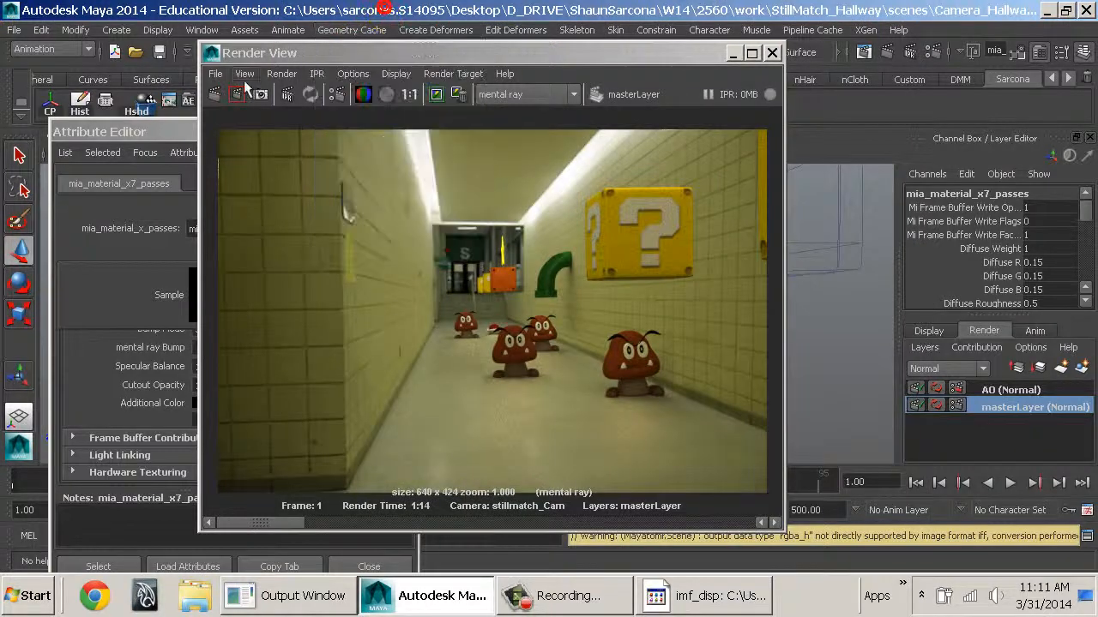
left_click(217, 74)
mouse_move(355, 189)
left_click(499, 310)
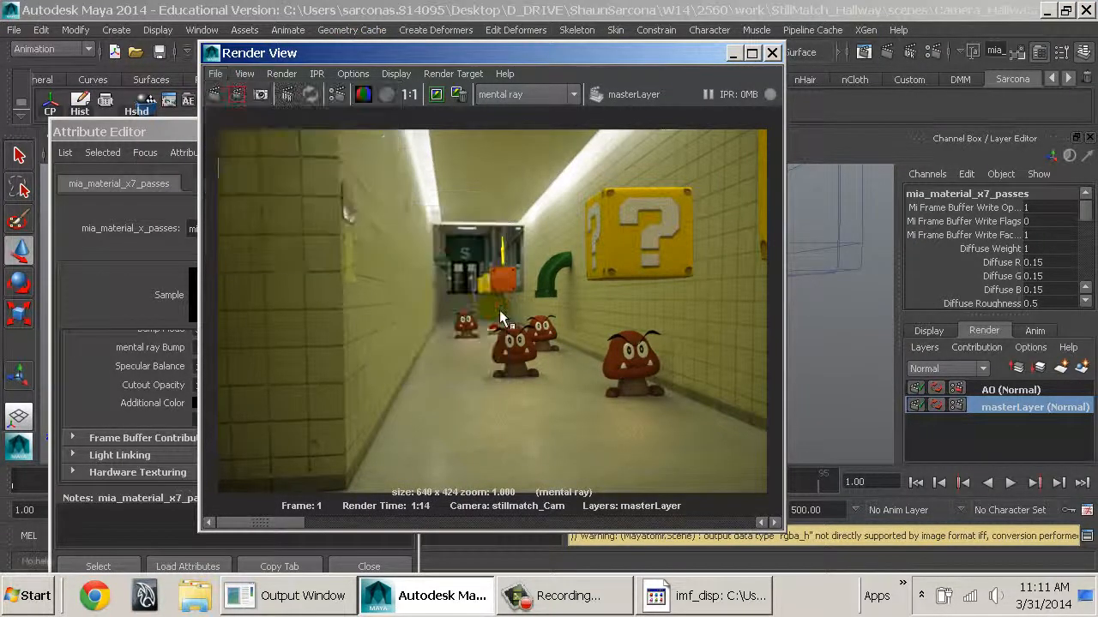
left_click(912, 107)
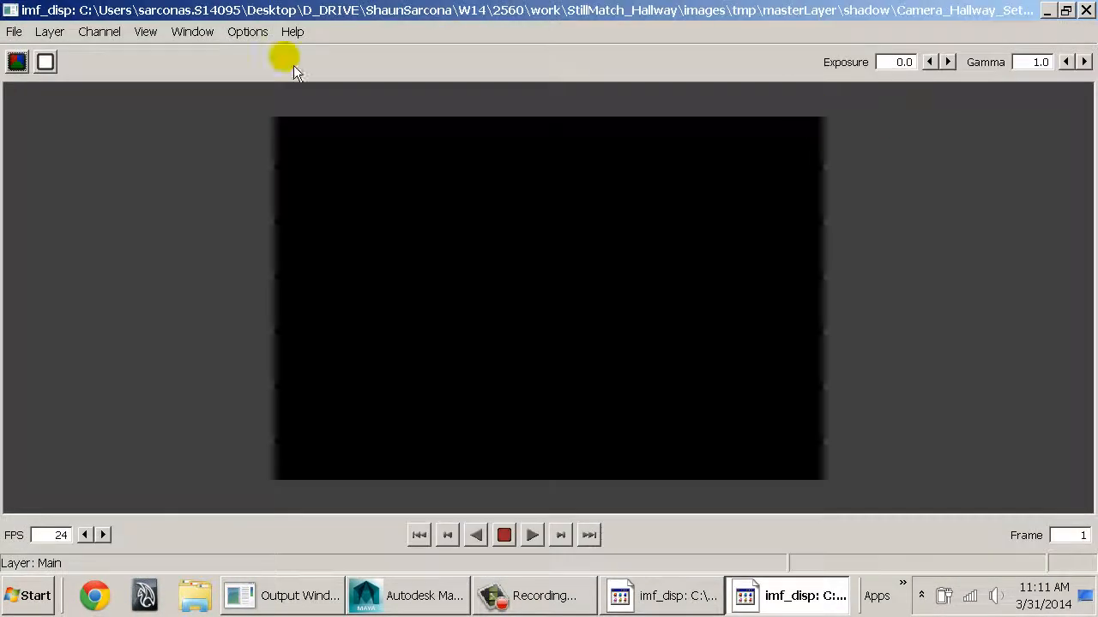
left_click(45, 62)
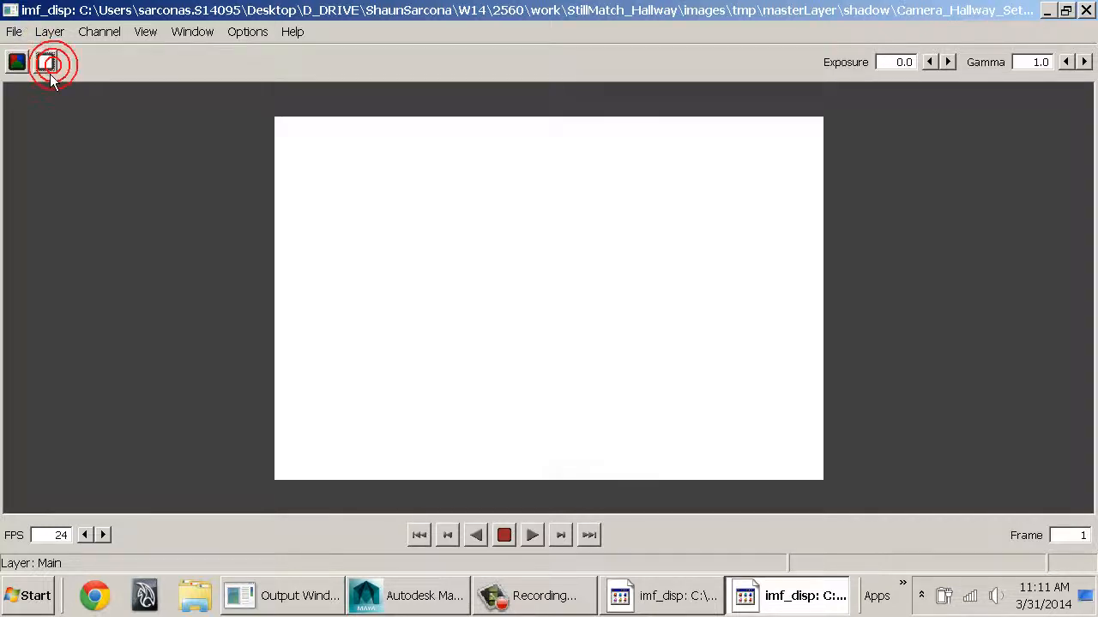
left_click(16, 62)
double_click(10, 10)
Step: Load the shadowRaw render pass, examine it and close the image viewer
left_click(216, 74)
mouse_move(283, 183)
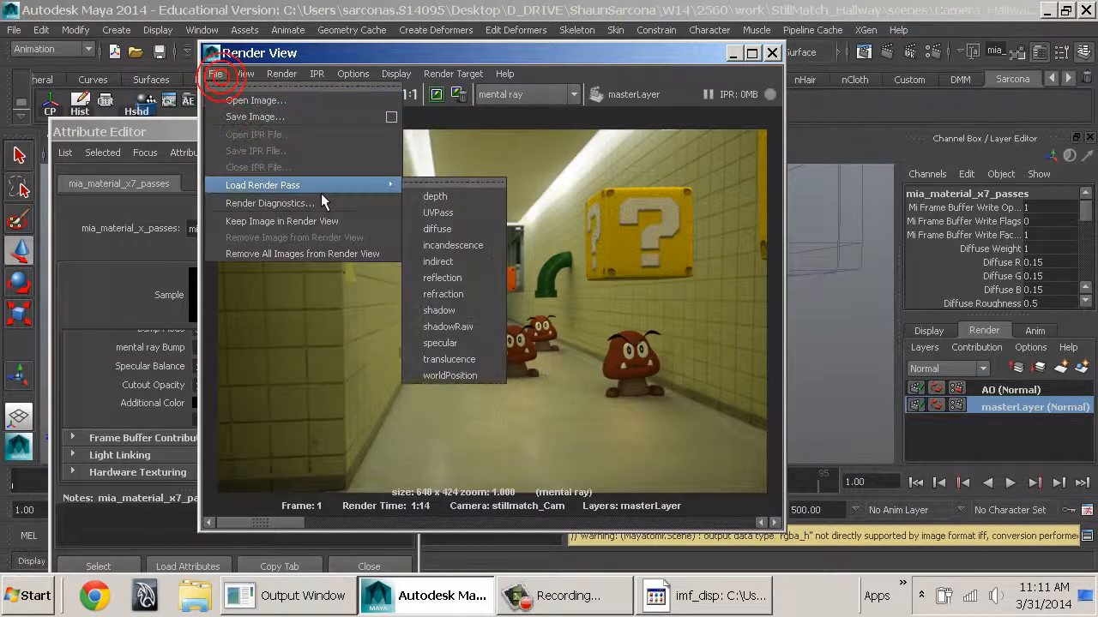
left_click(487, 325)
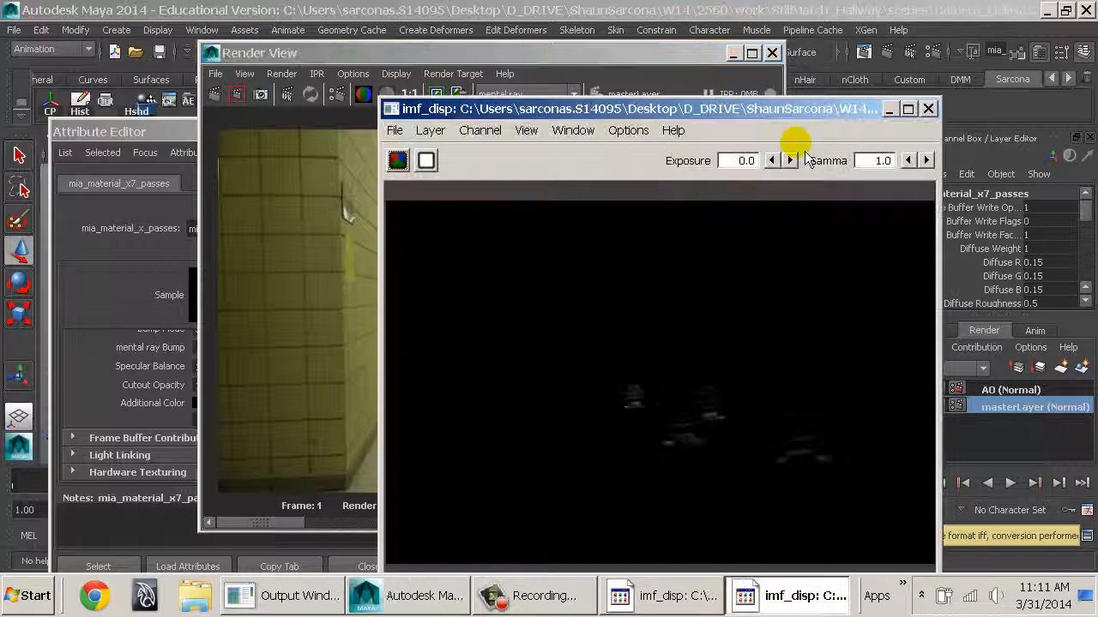
double_click(391, 108)
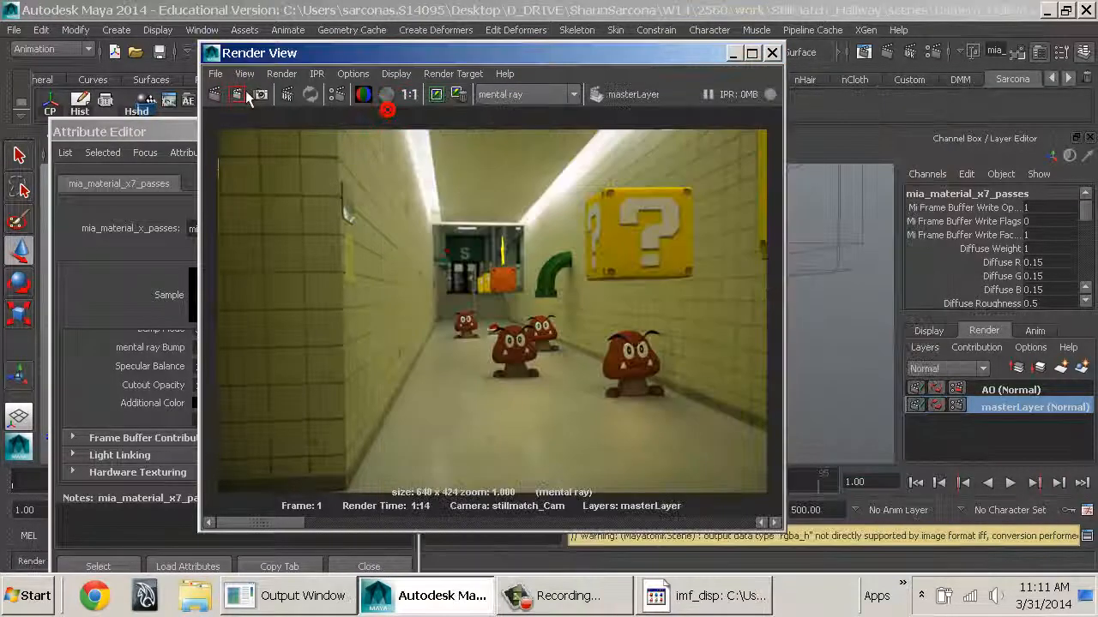
Step: Load the translucence render pass, examine it enlarged and close the image viewer
left_click(215, 73)
mouse_move(361, 194)
left_click(463, 344)
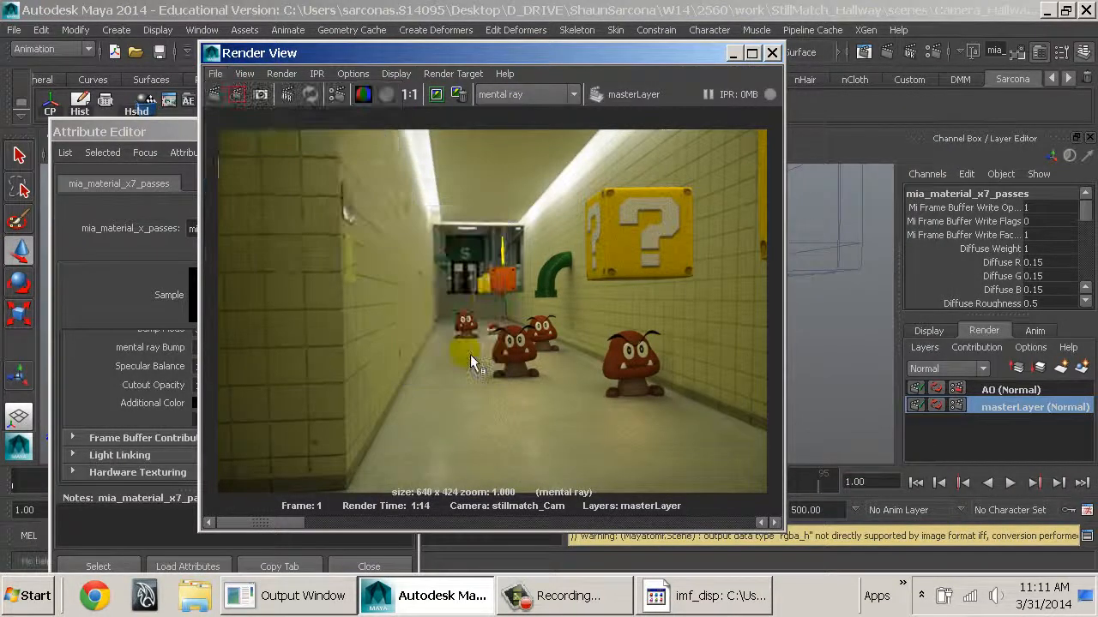
double_click(418, 107)
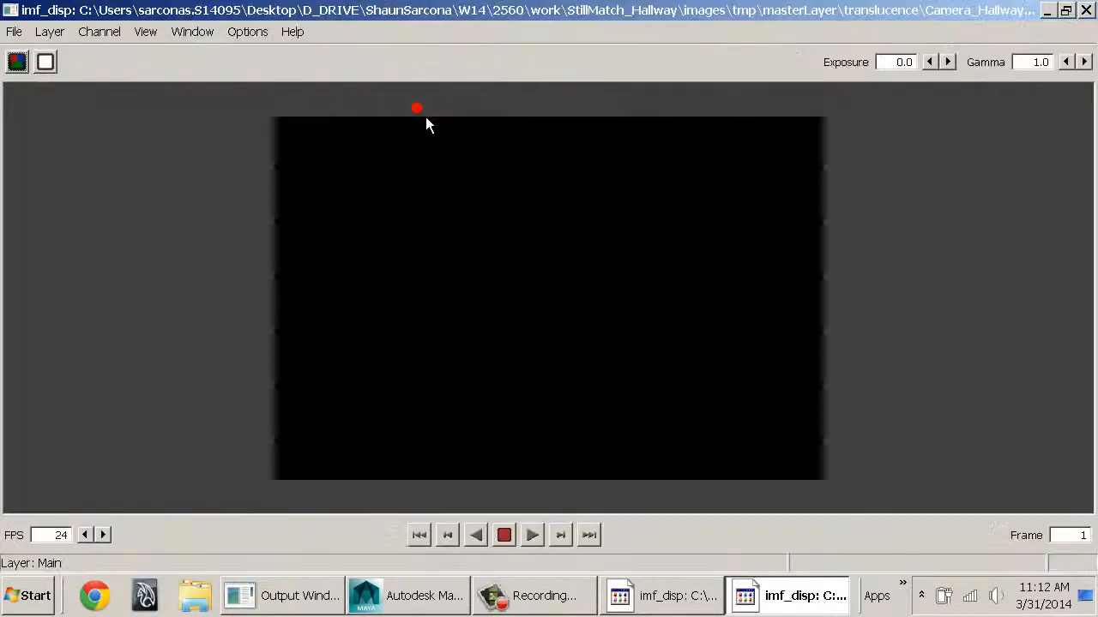
double_click(11, 12)
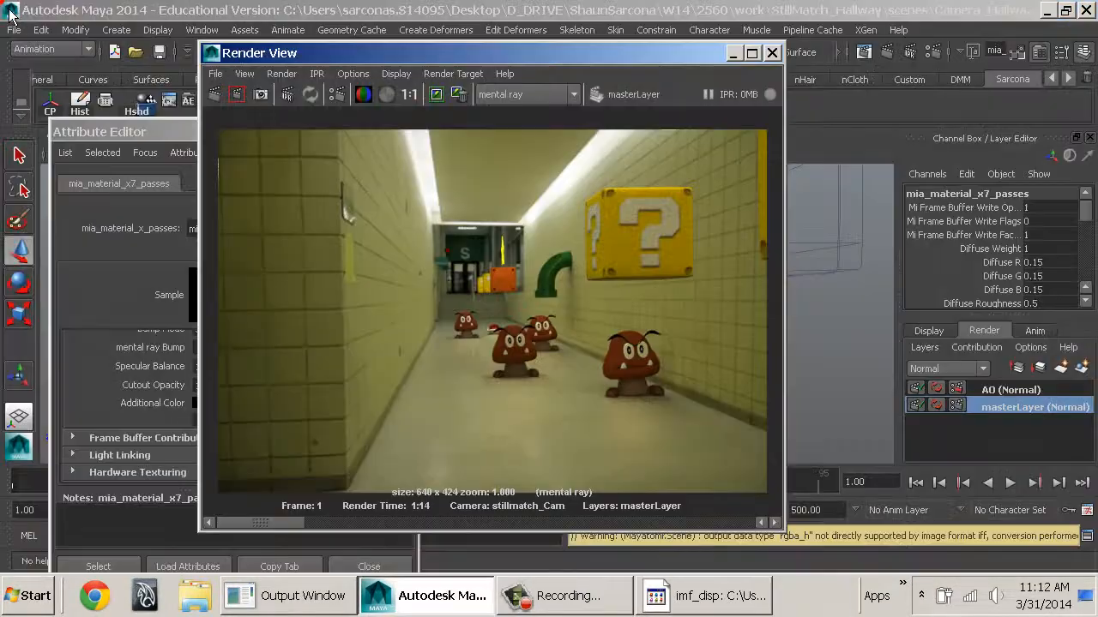
Step: Load the specular render pass, examine it and close the image viewer
left_click(216, 74)
mouse_move(377, 185)
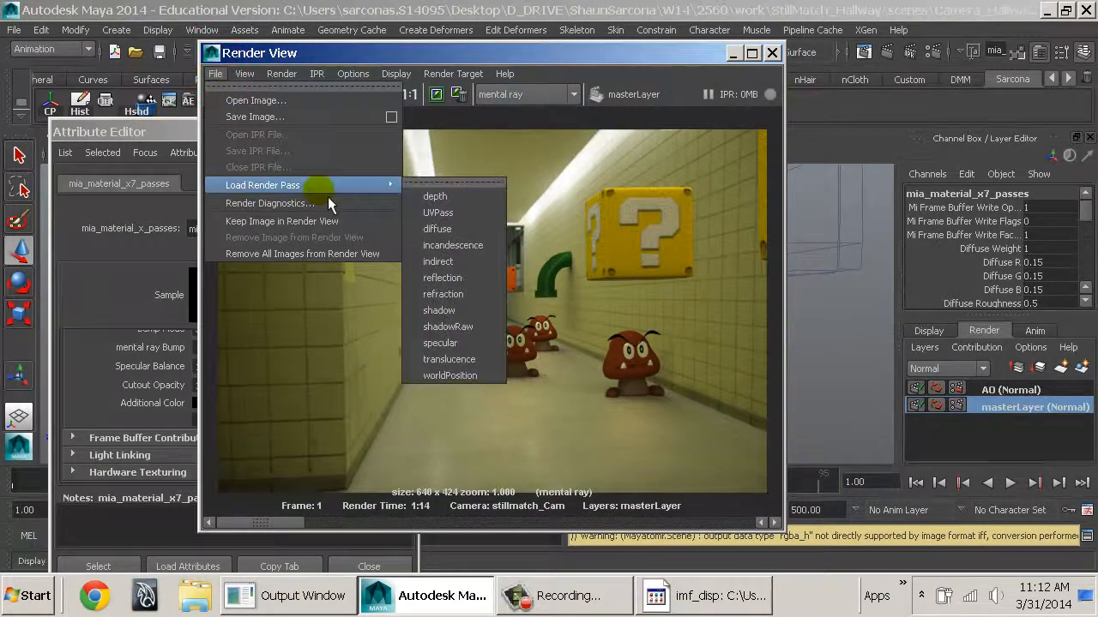
left_click(479, 344)
left_click(927, 108)
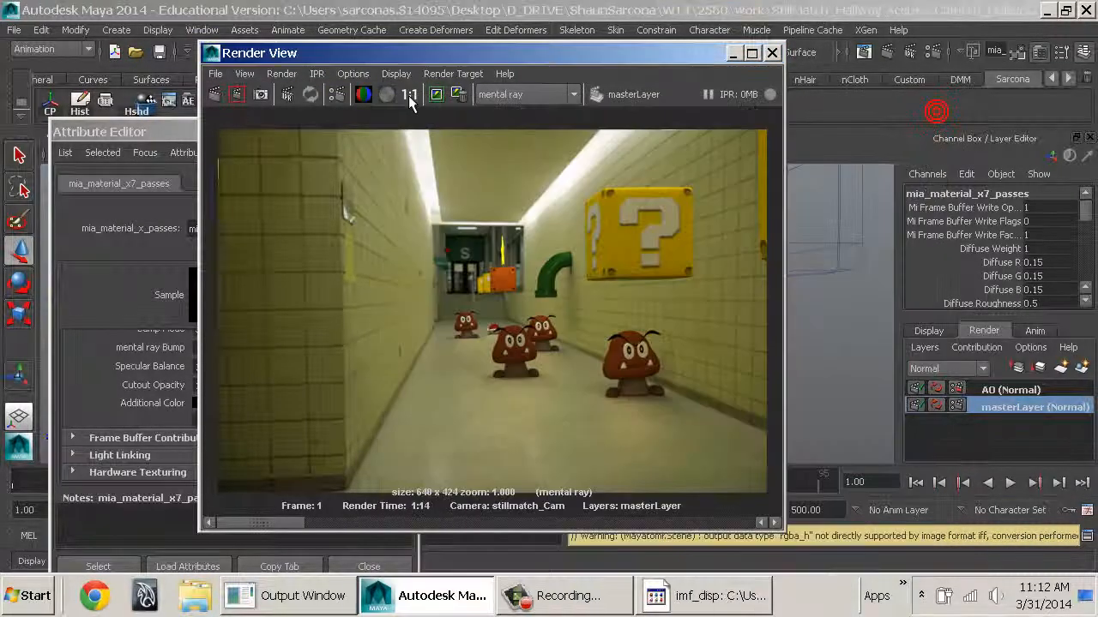
Step: Load the worldPosition render pass, examine it and close the image viewer
left_click(215, 73)
mouse_move(383, 187)
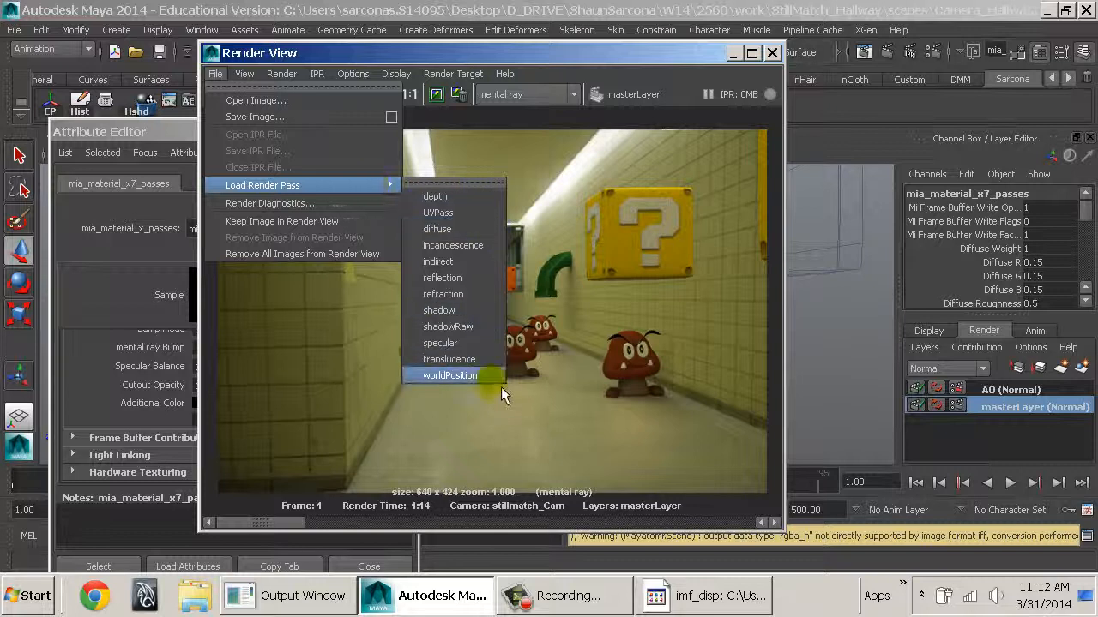
left_click(450, 376)
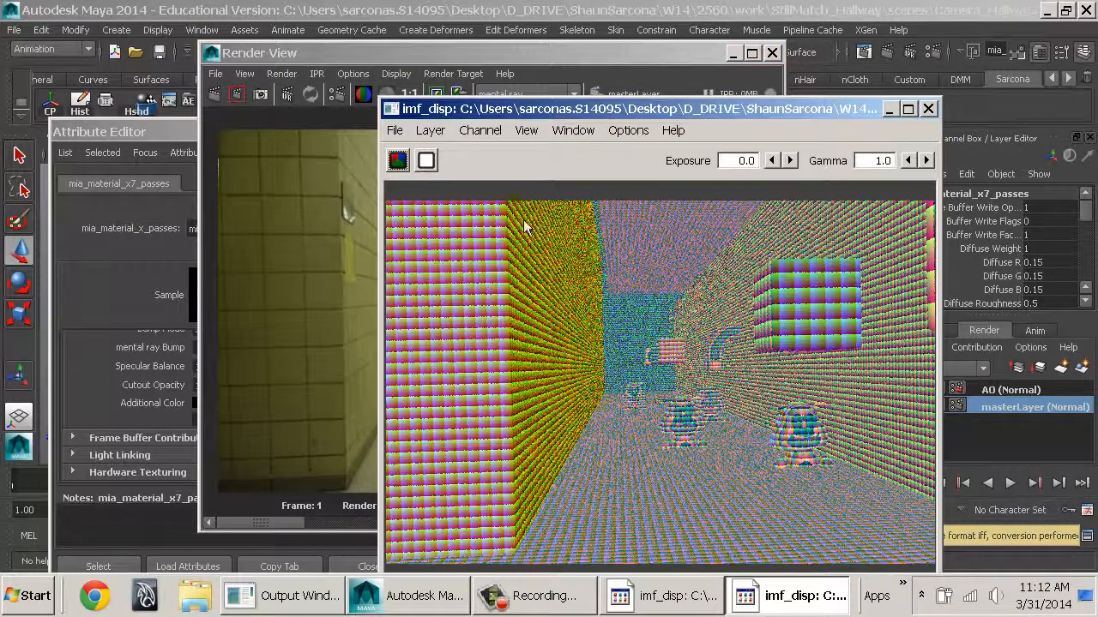
double_click(391, 109)
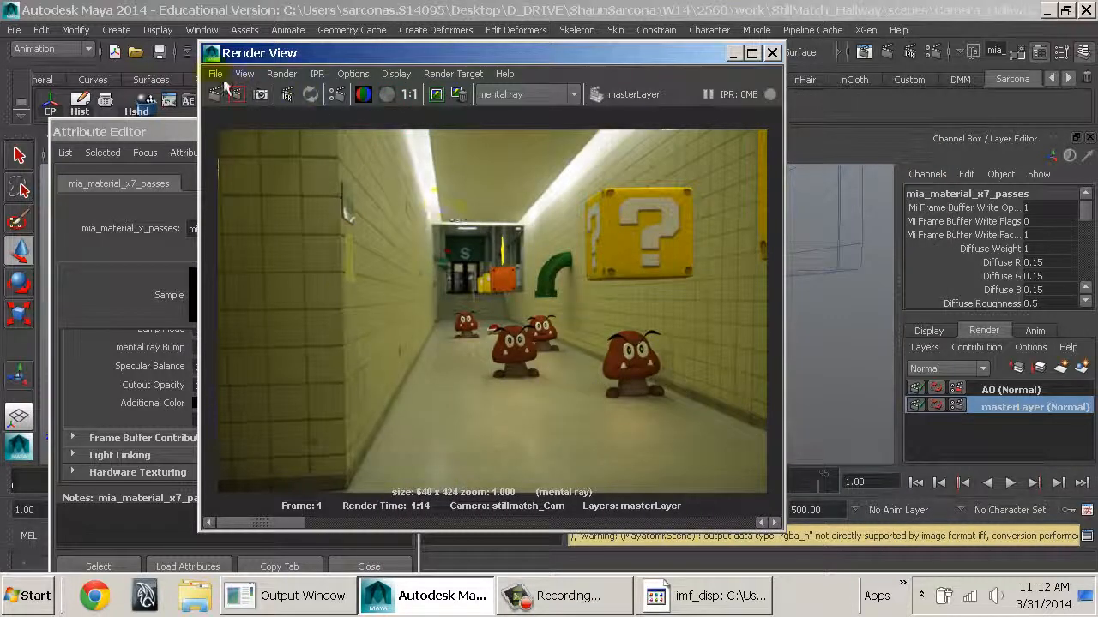
Step: Set the masterLayer render output to the OpenEXR (exr) image format with RLE compression
left_click(342, 97)
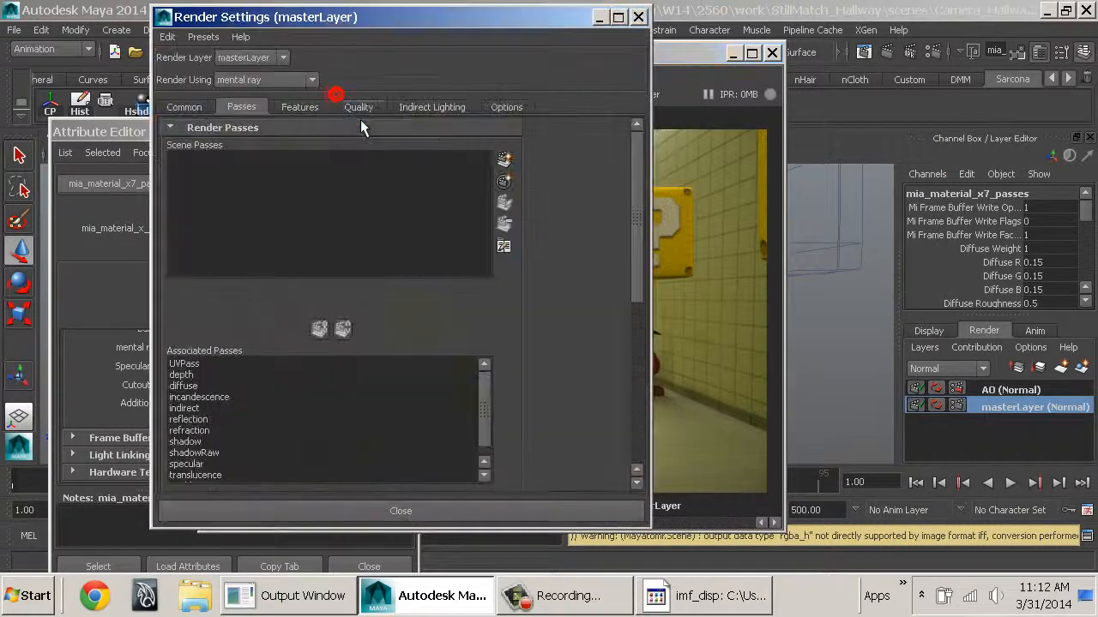
left_click(188, 105)
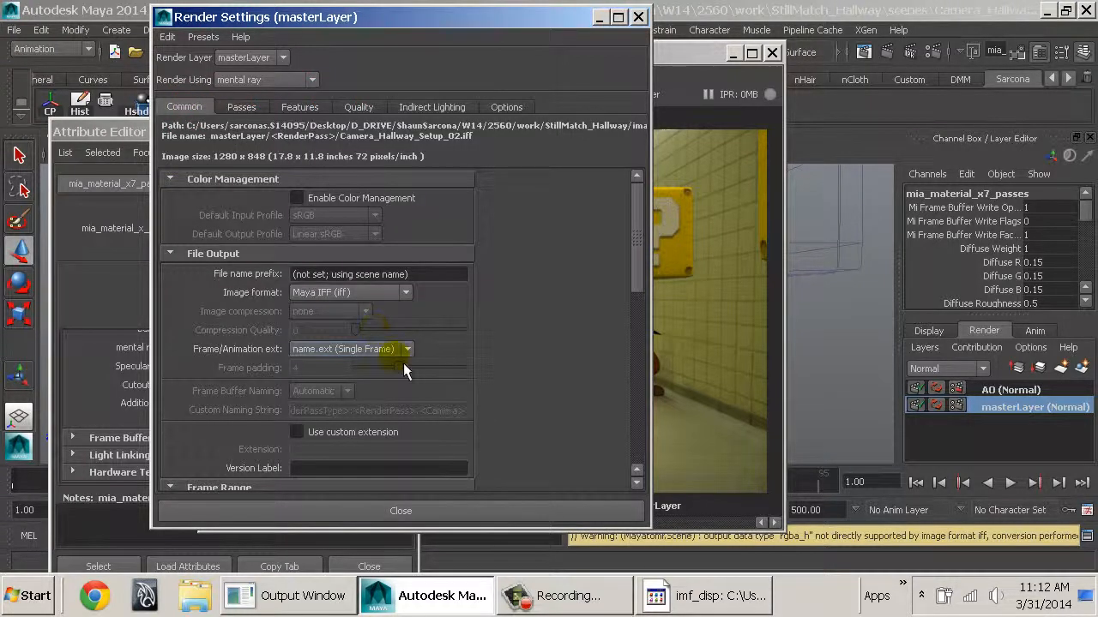
left_click(406, 292)
scroll(357, 378, "down", 3)
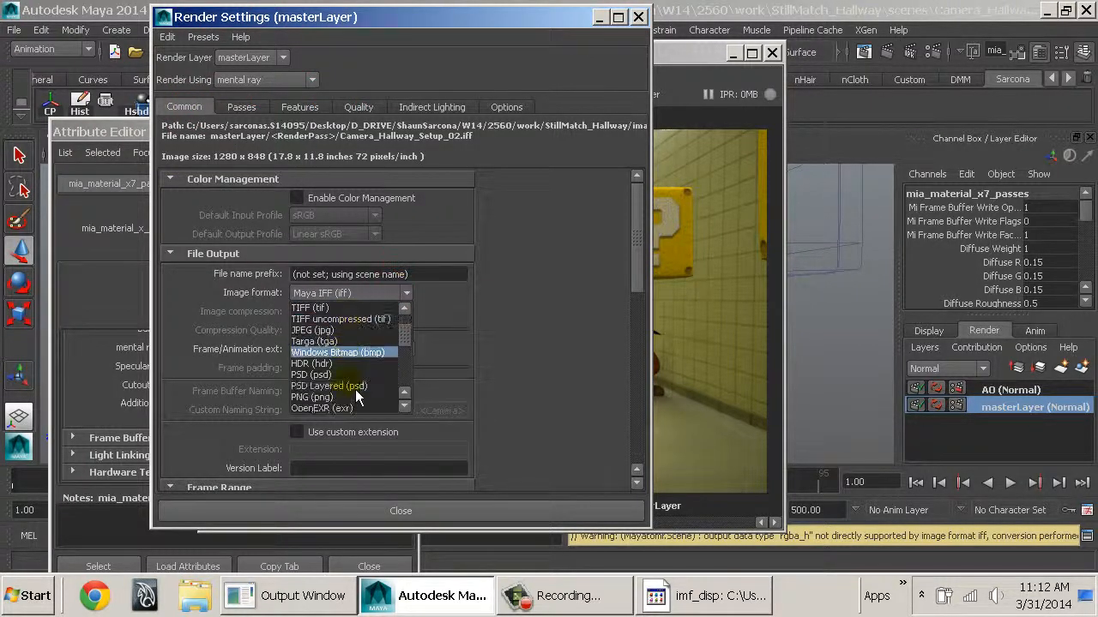
left_click(359, 396)
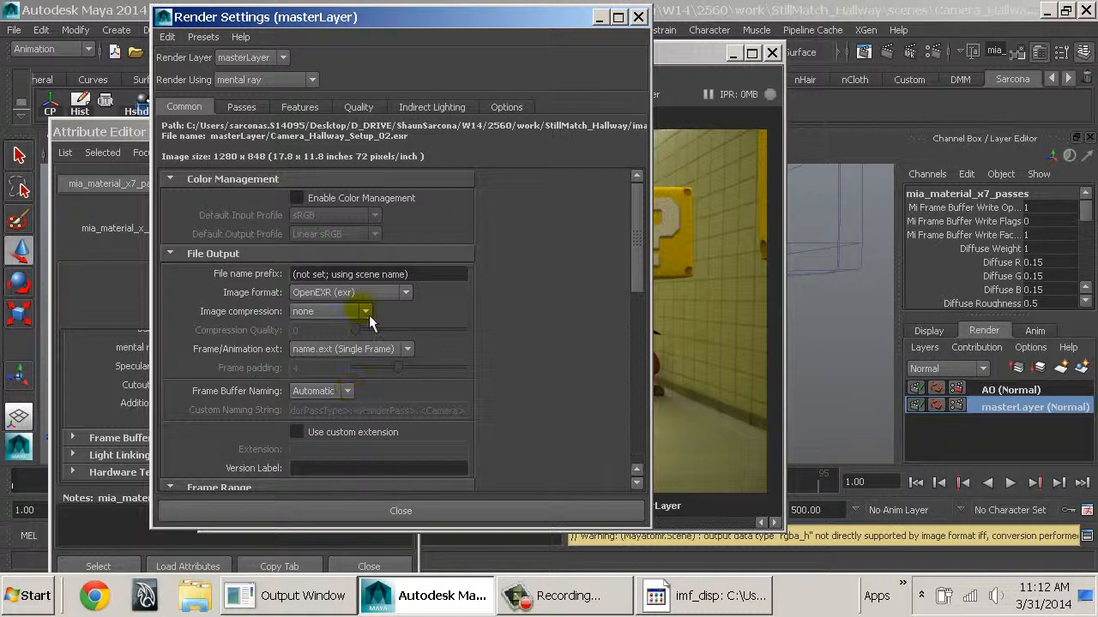
left_click(368, 314)
left_click(347, 352)
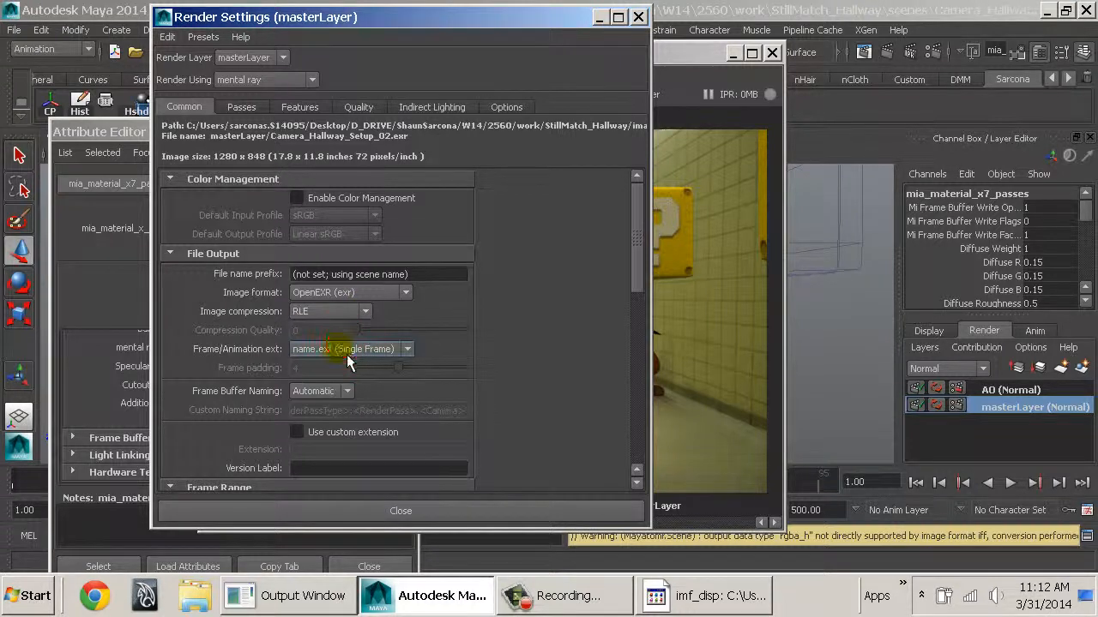
Step: Set the frame/animation extension to name.#.ext and the render's end frame to 96
left_click(347, 354)
left_click(347, 382)
scroll(640, 320, "down", 6)
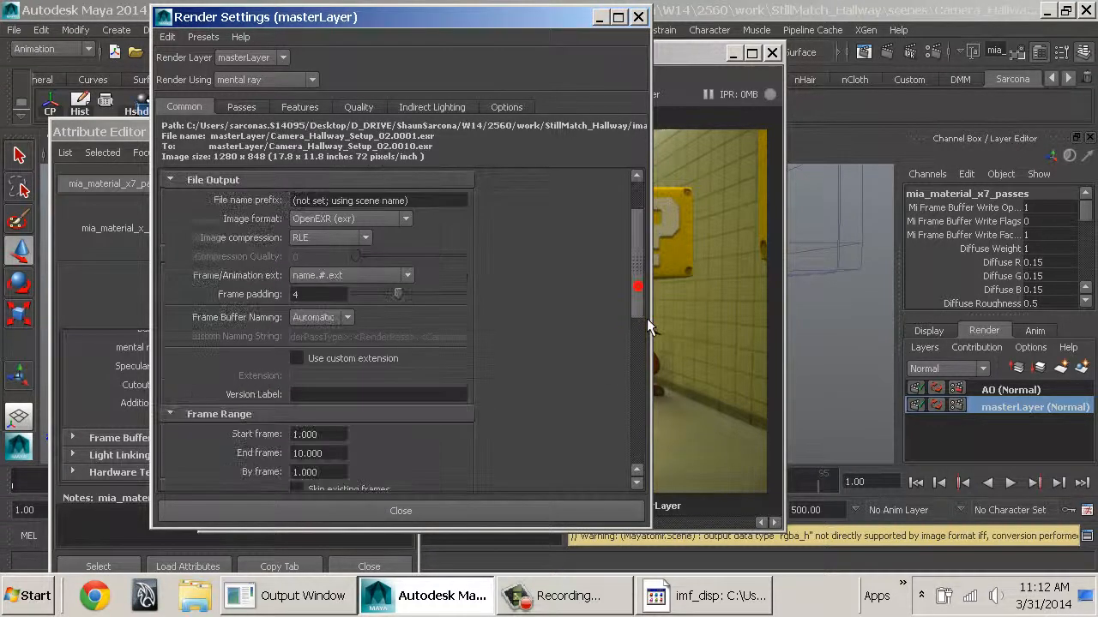
double_click(341, 172)
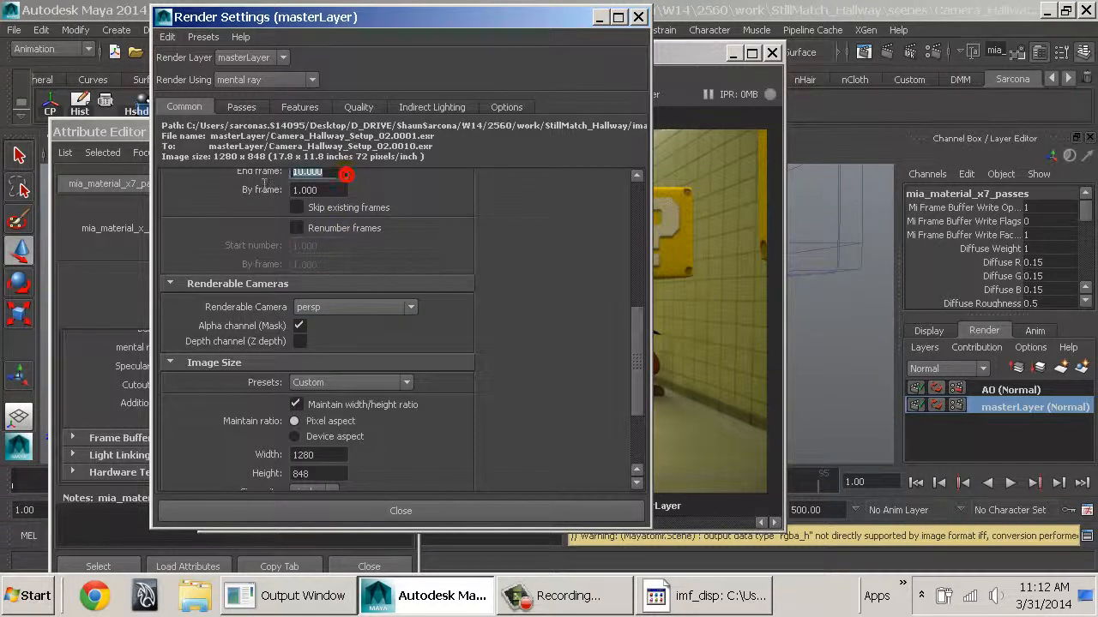
type("96")
key("Return")
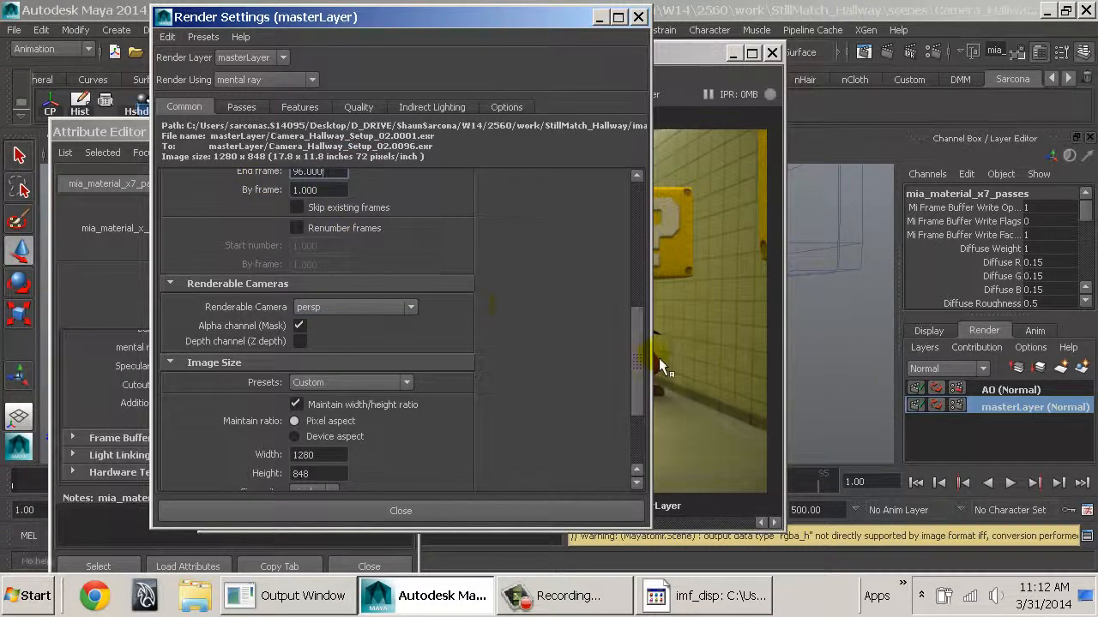
Step: Check the output image size, then set the file name prefix to MarioHallway_<RenderLayer>
scroll(649, 362, "down", 3)
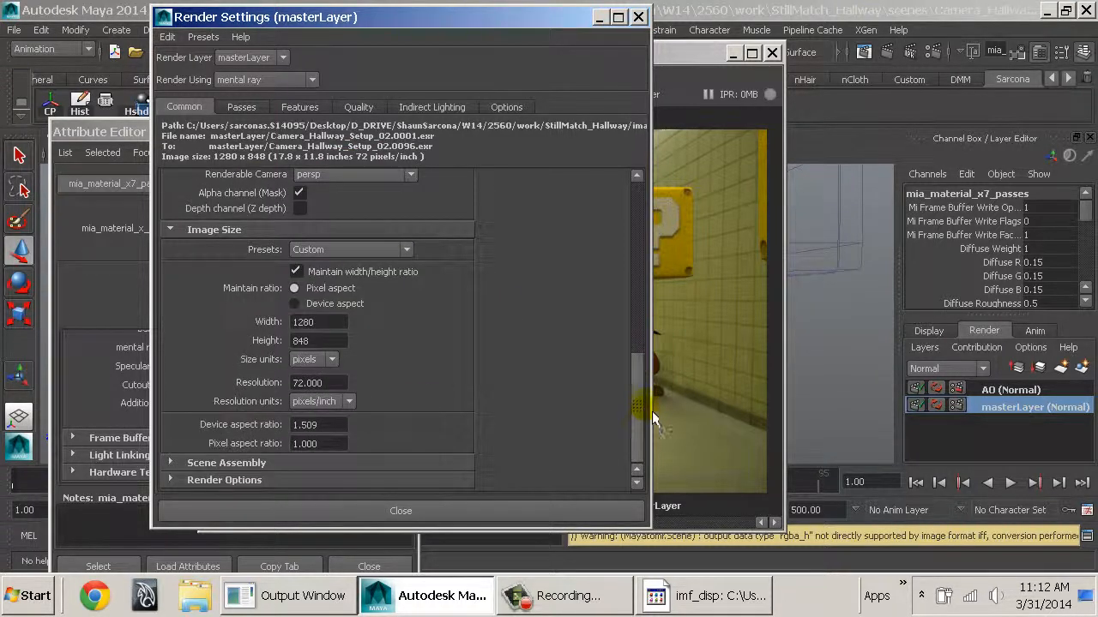
left_click_drag(636, 395, 640, 215)
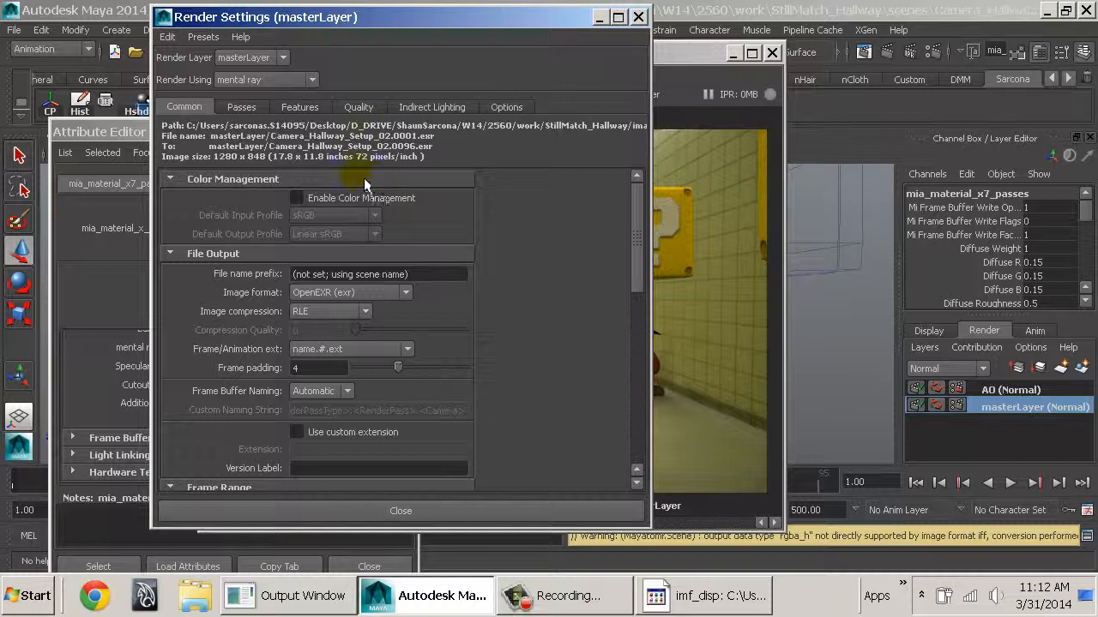
left_click_drag(435, 276, 254, 280)
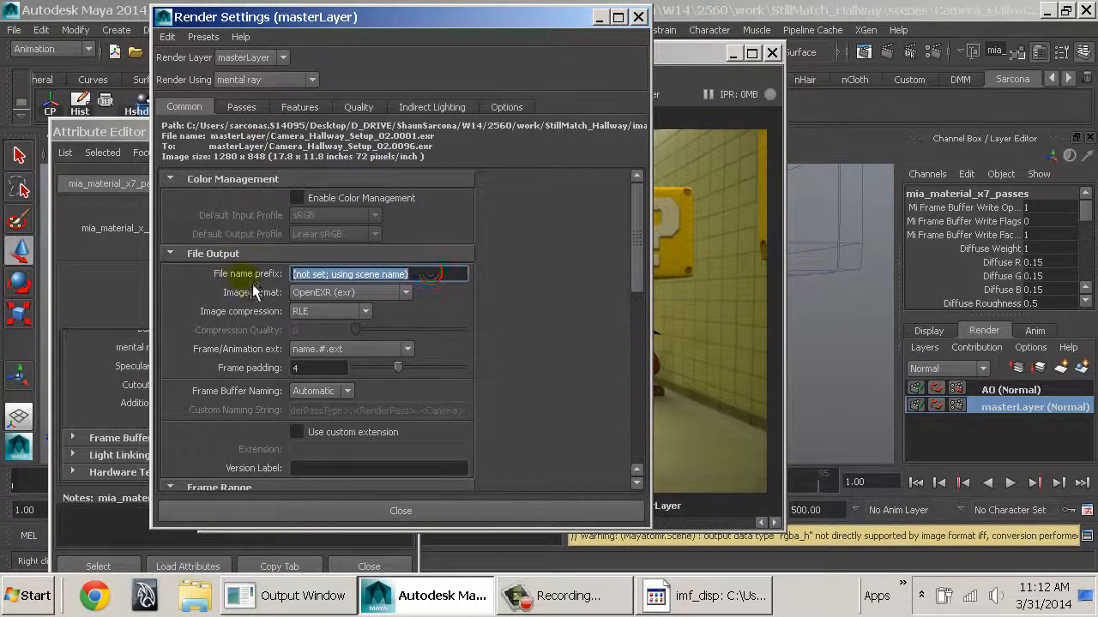
key("BackSpace")
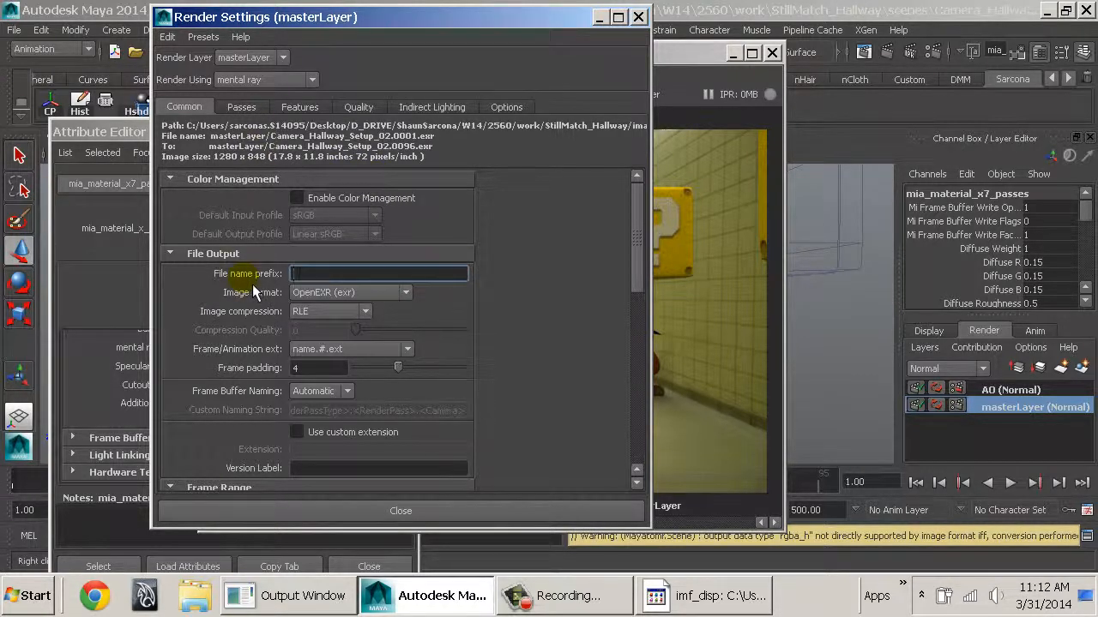
type("MarioHallway_")
right_click(427, 276)
left_click(492, 313)
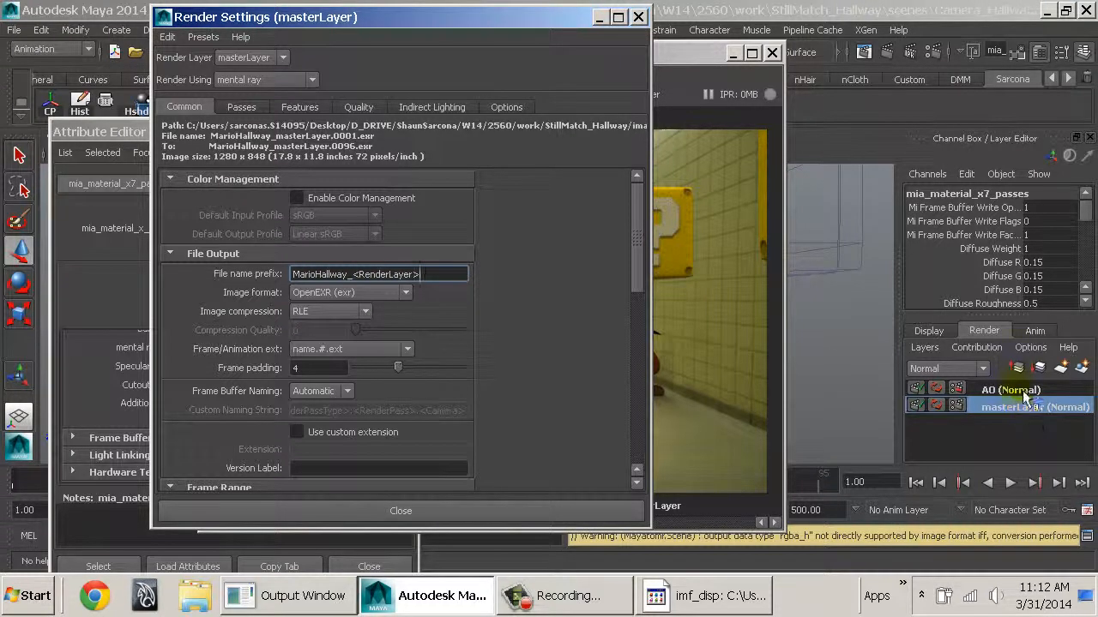
Step: Set the Unified Sampling quality to 2.00 in the masterLayer render settings
left_click(372, 111)
double_click(341, 170)
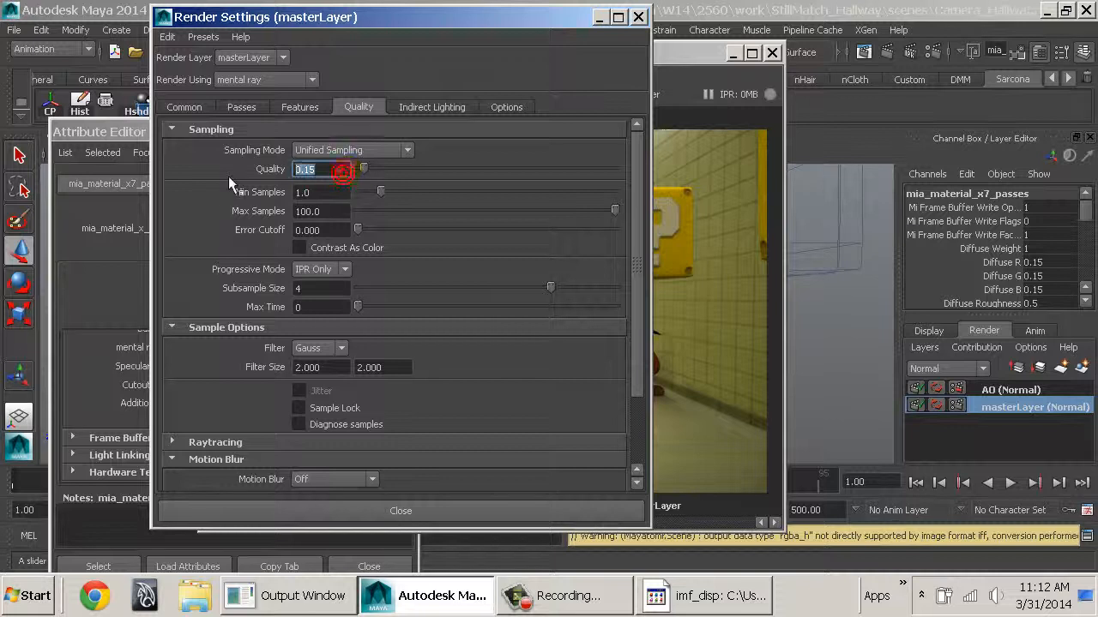
type("1")
key("Tab")
Step: Reduce the Final Gathering secondary diffuse bounces to 1
left_click(411, 107)
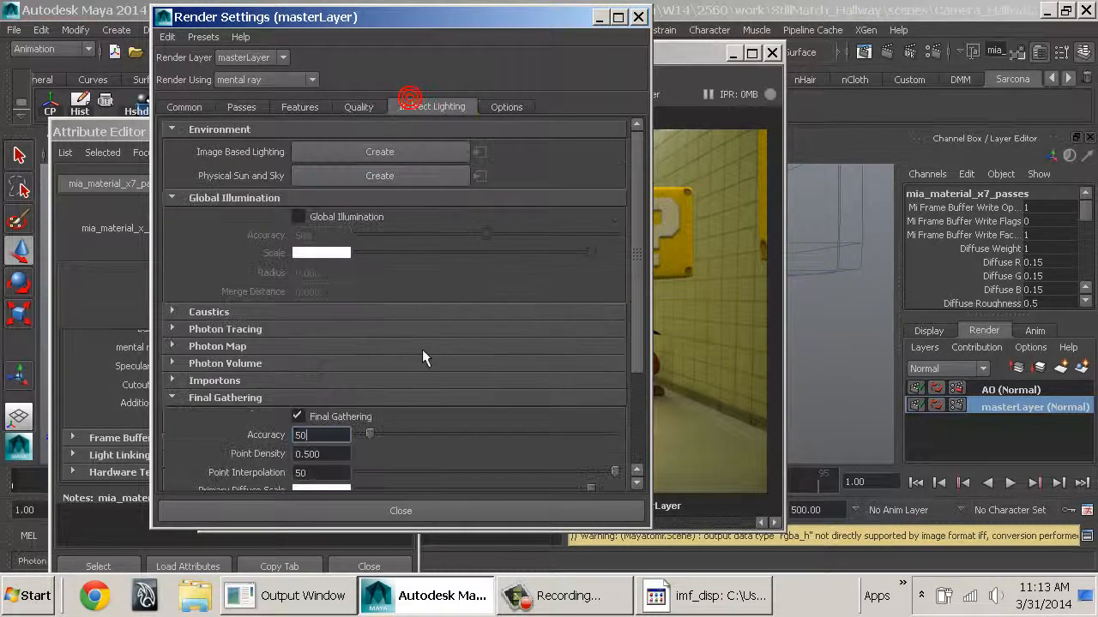
scroll(339, 429, "down", 3)
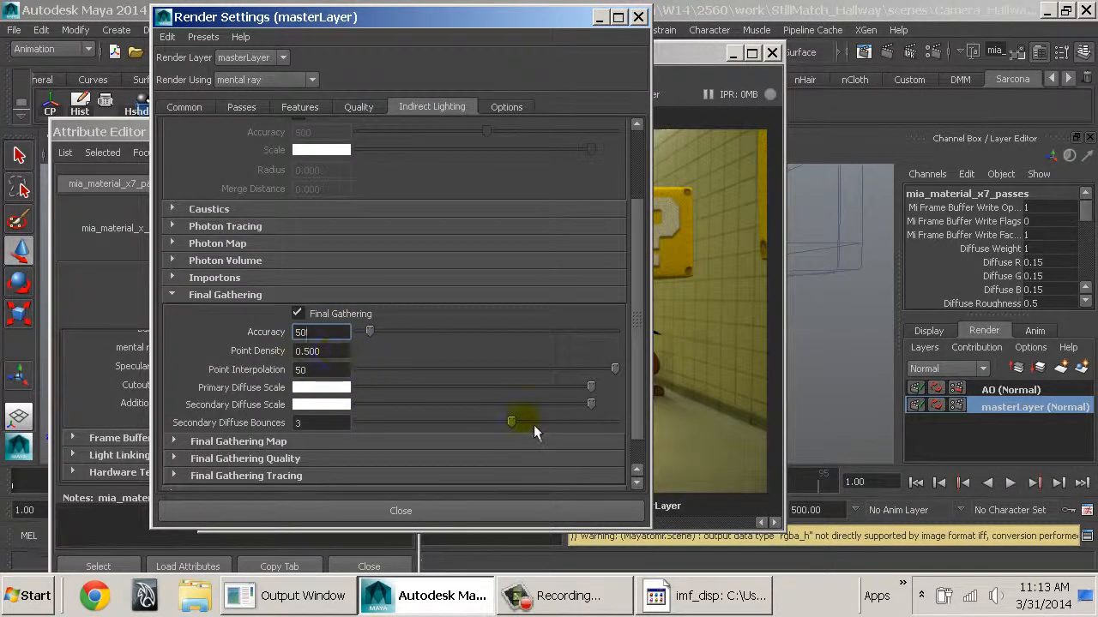
left_click_drag(477, 428, 423, 426)
scroll(385, 210, "up", 3)
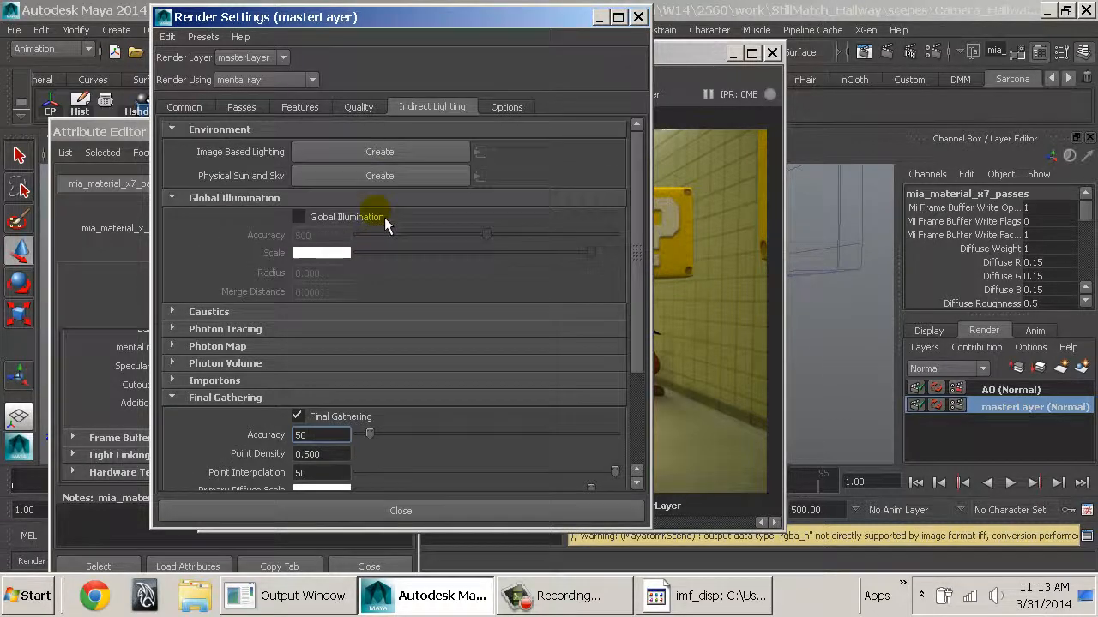
Step: Review the Final Gathering accuracy and point density along with the Unified Sampling quality settings
left_click(363, 109)
left_click(403, 108)
scroll(375, 438, "down", 3)
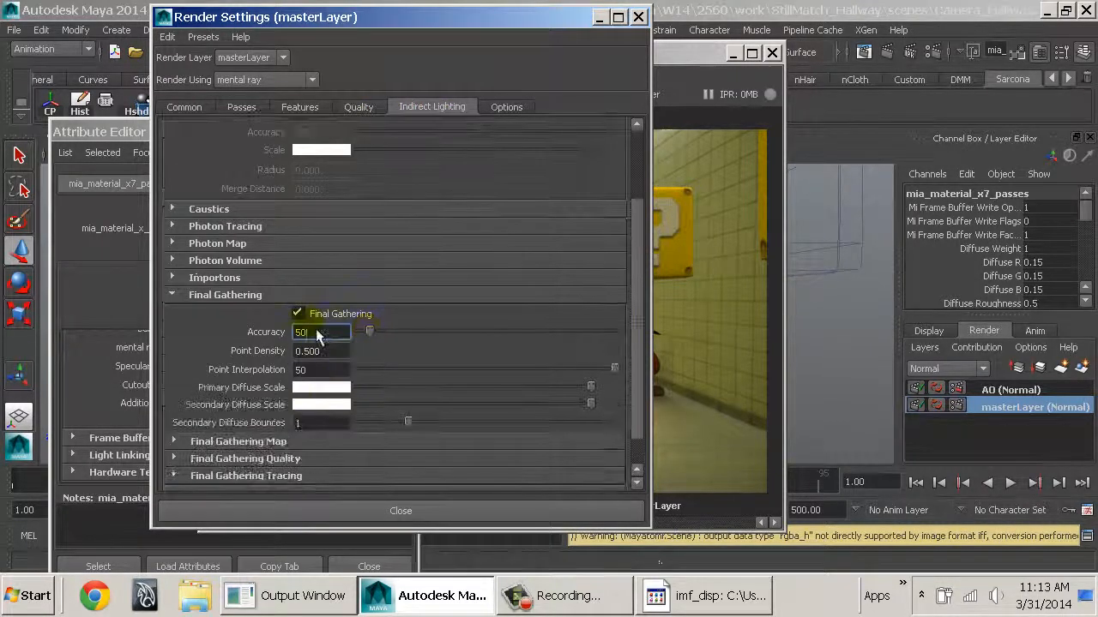
double_click(301, 332)
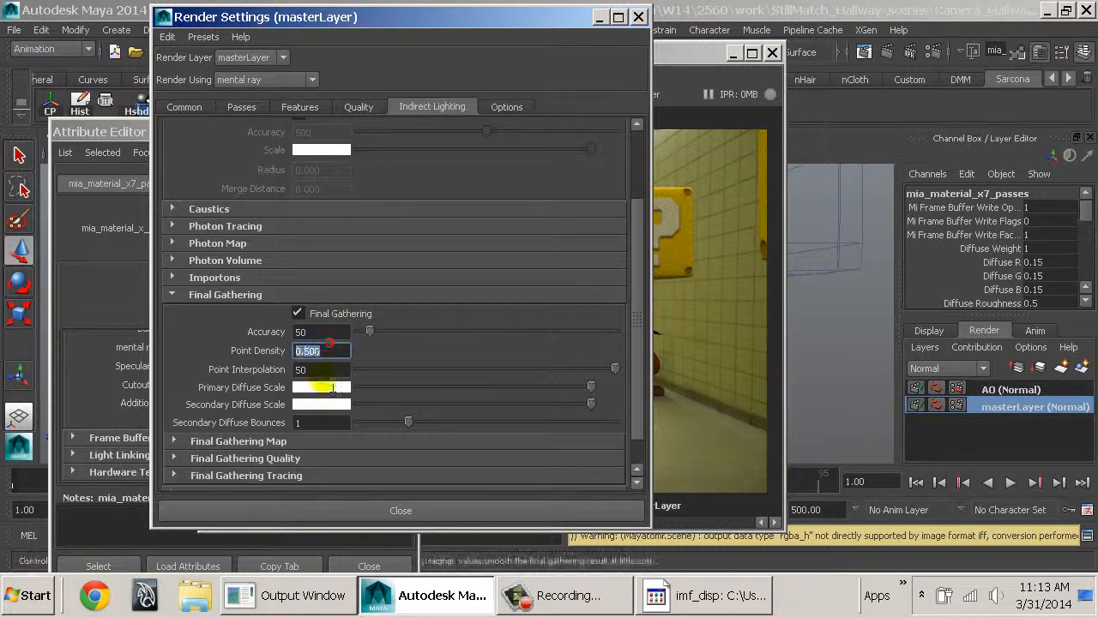
left_click(359, 107)
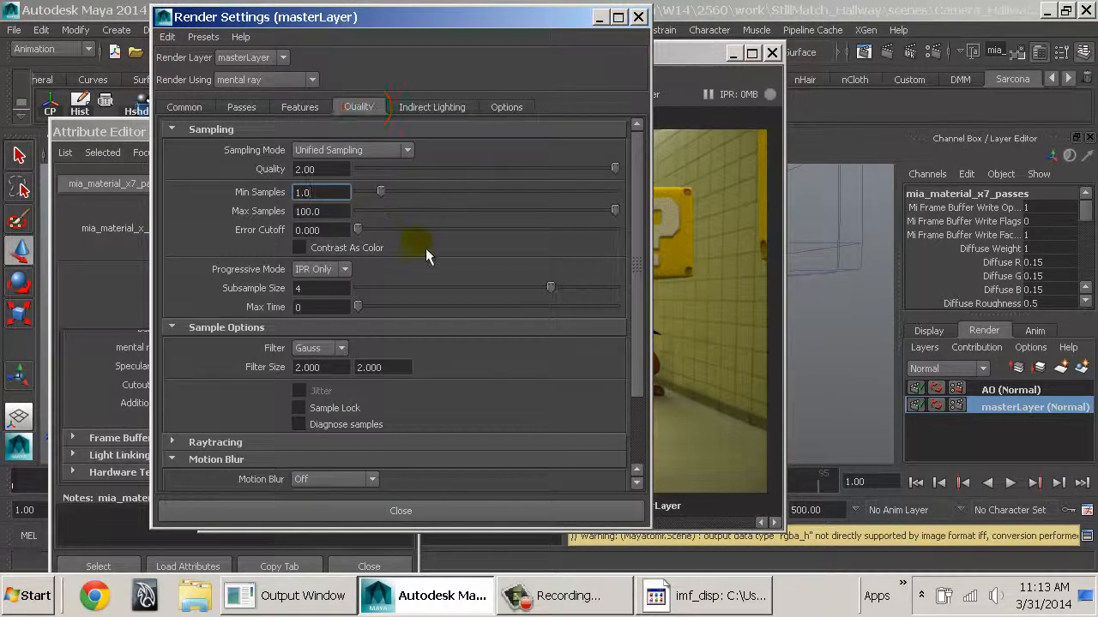
Step: Set the renderable camera to stillmatch_Cam in the masterLayer render settings and recheck the OpenEXR file output options
scroll(424, 246, "down", 3)
left_click(302, 107)
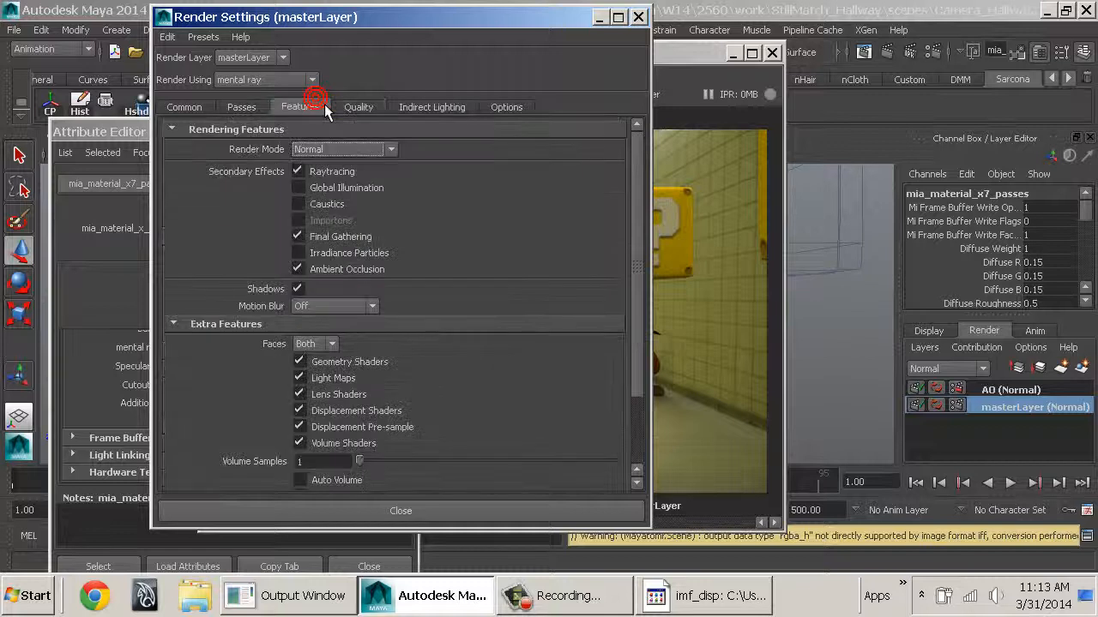
left_click(236, 110)
left_click(186, 108)
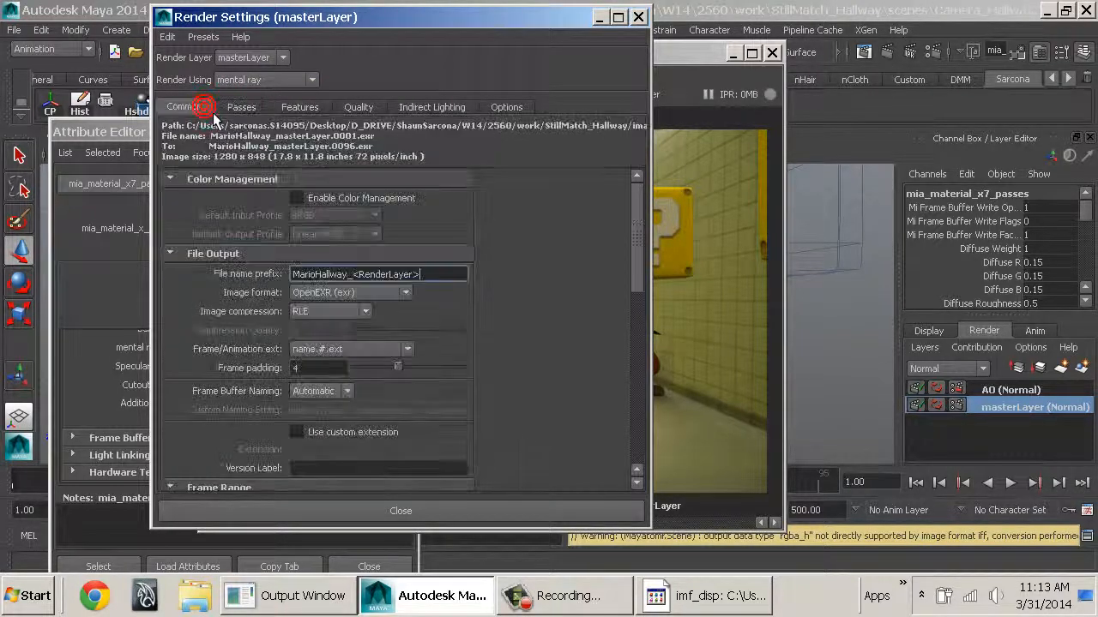
scroll(343, 283, "down", 5)
scroll(346, 287, "down", 7)
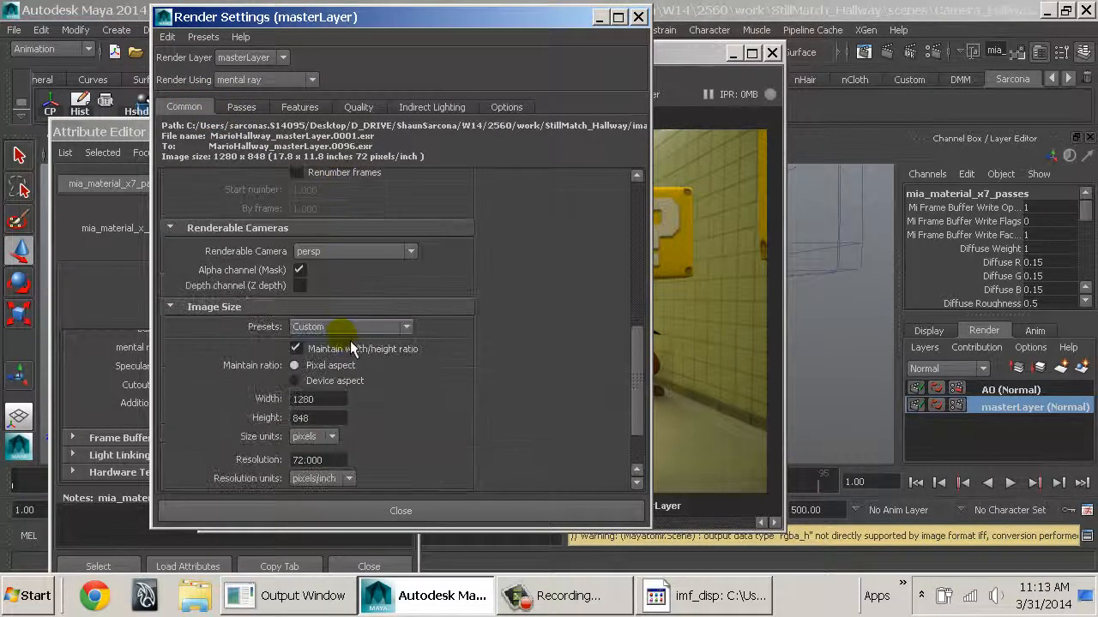
left_click(346, 252)
left_click(352, 290)
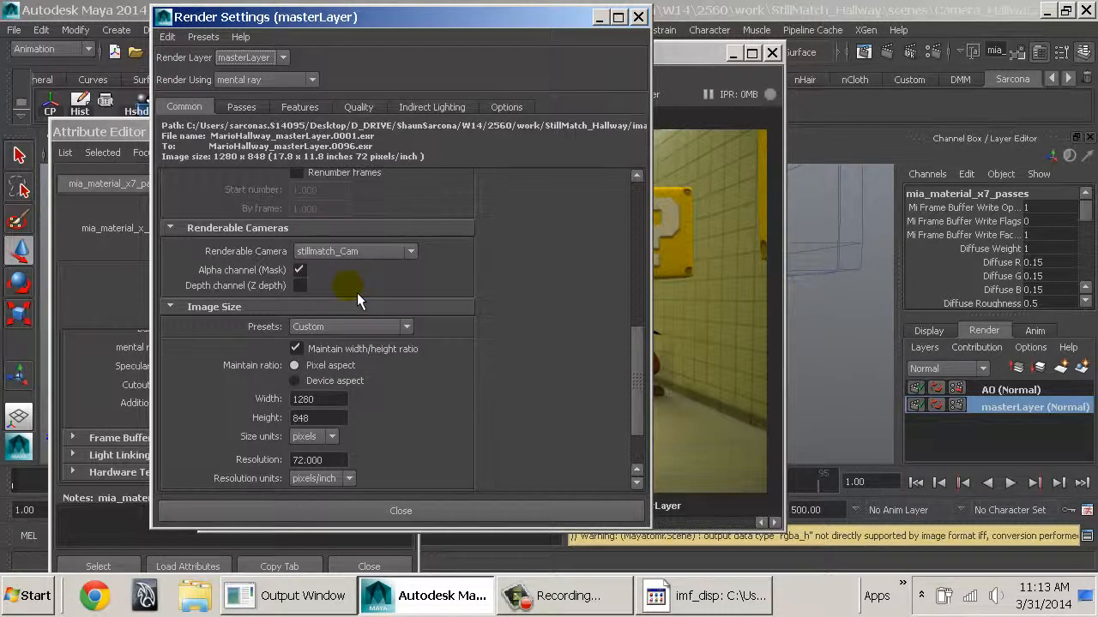
scroll(356, 293, "down", 3)
scroll(465, 380, "up", 8)
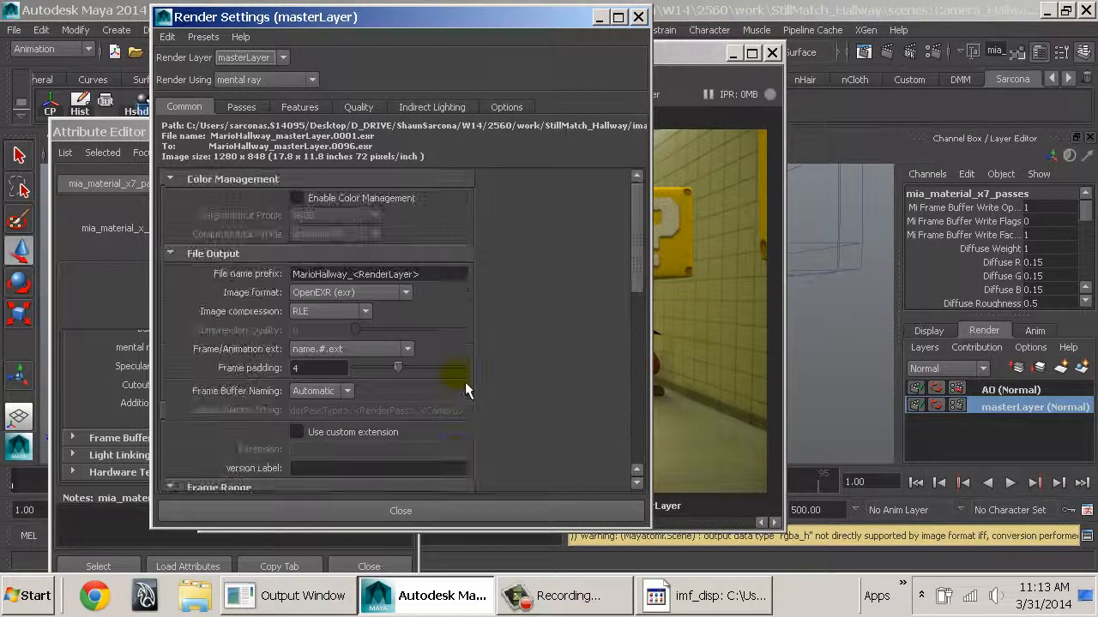
Step: Close the Render Settings, Render View and Attribute Editor windows and save the scene
left_click(557, 511)
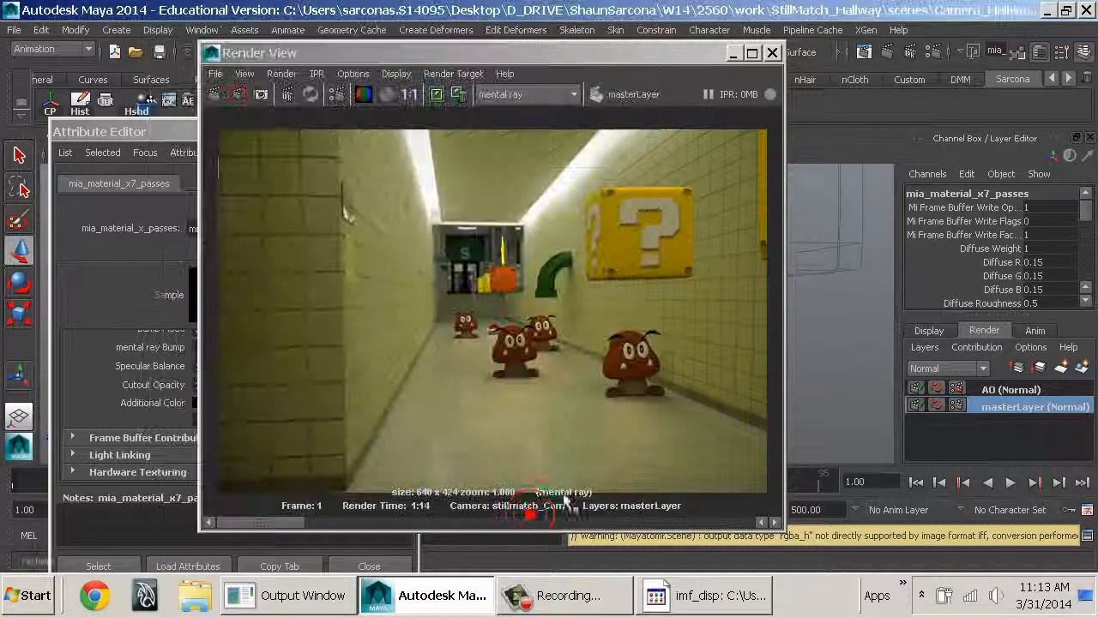
left_click(771, 52)
left_click(410, 131)
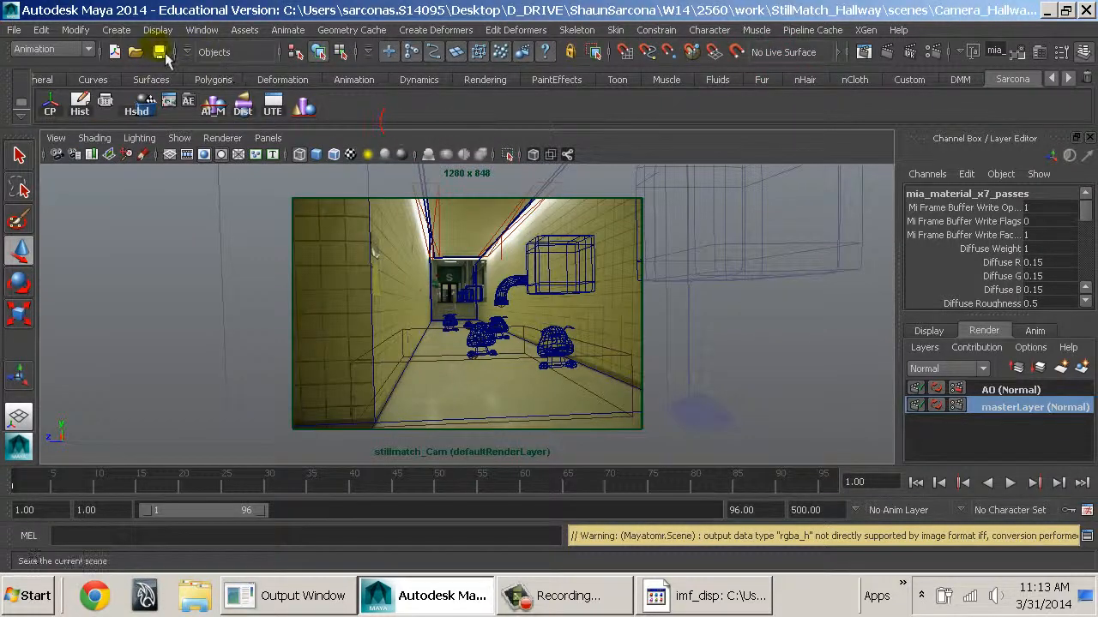
left_click(158, 51)
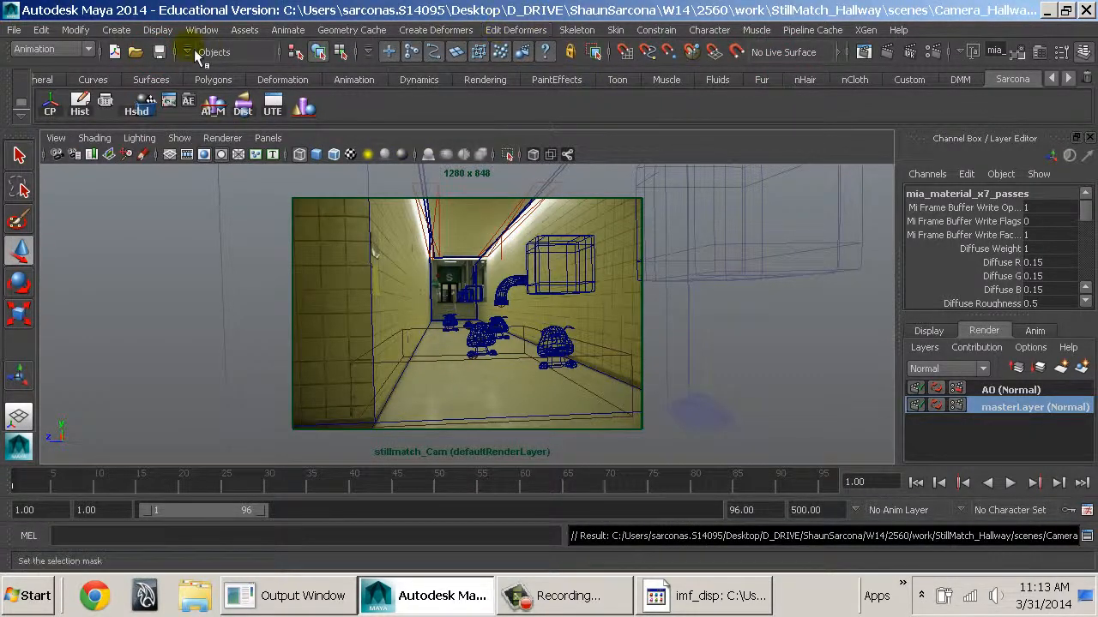
Step: Check the mental ray batch render options, including the render threads, and close the imf_disp image viewer
left_click(65, 49)
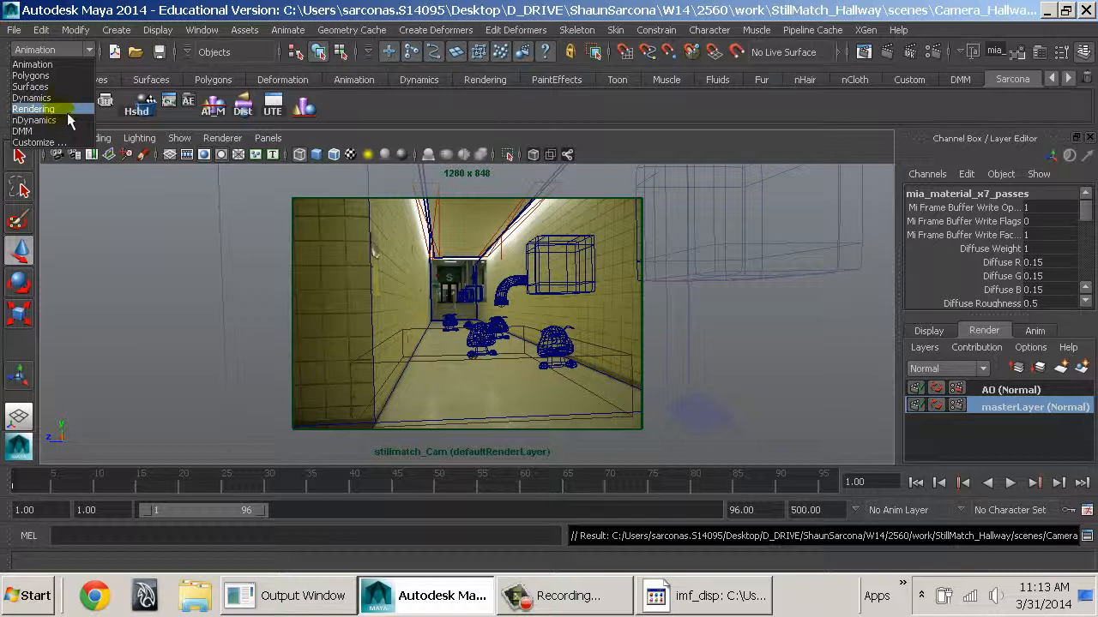
left_click(32, 109)
left_click(418, 30)
left_click(558, 175)
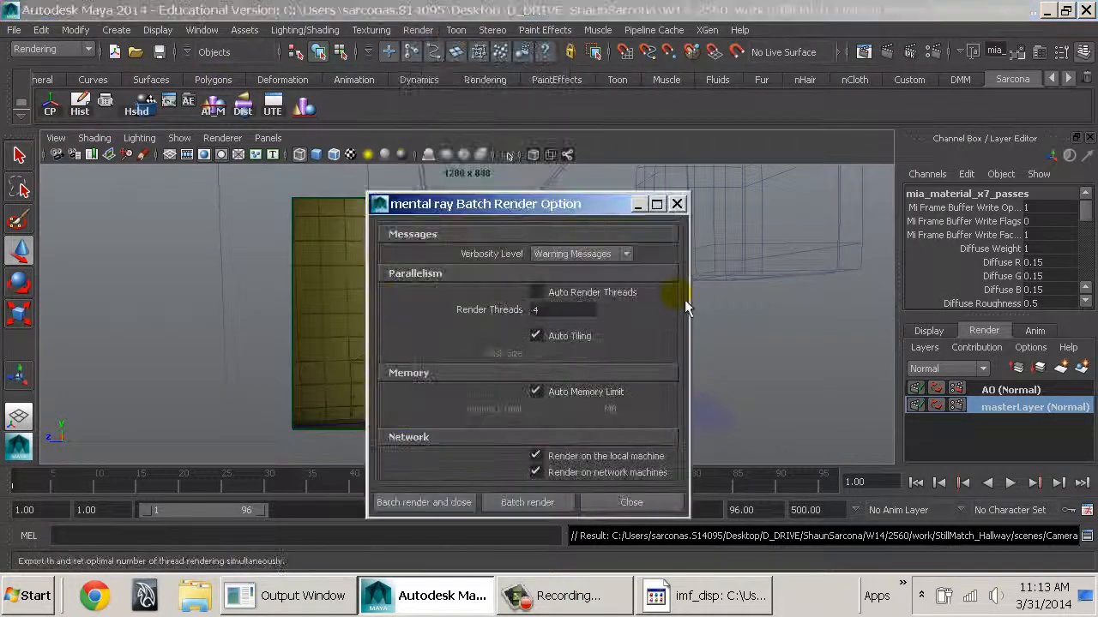
left_click(573, 312)
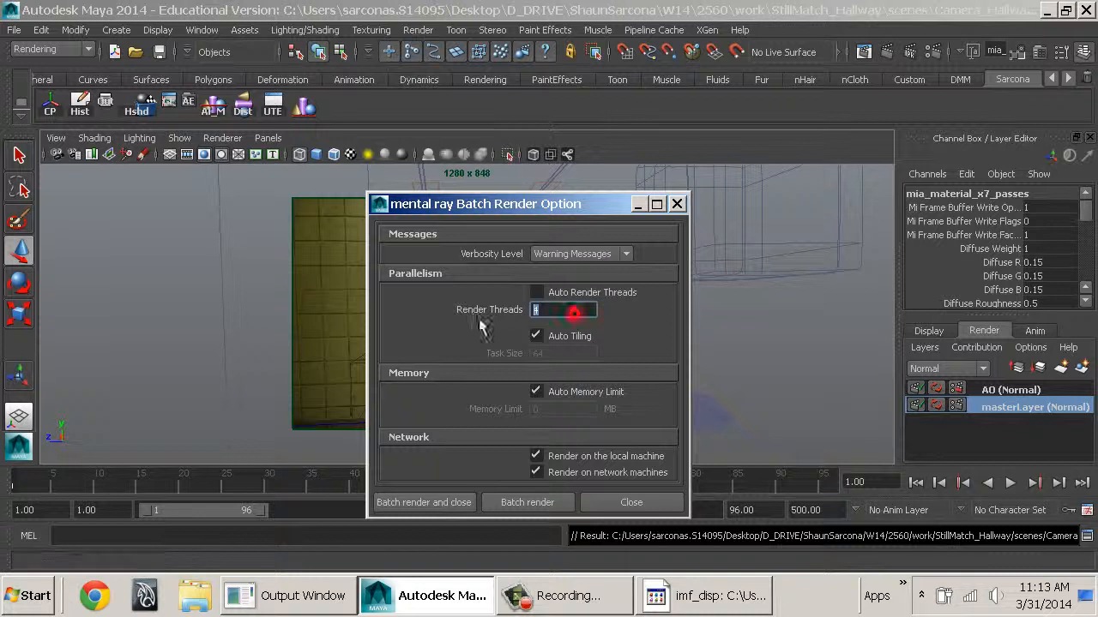
right_click(734, 596)
left_click(742, 557)
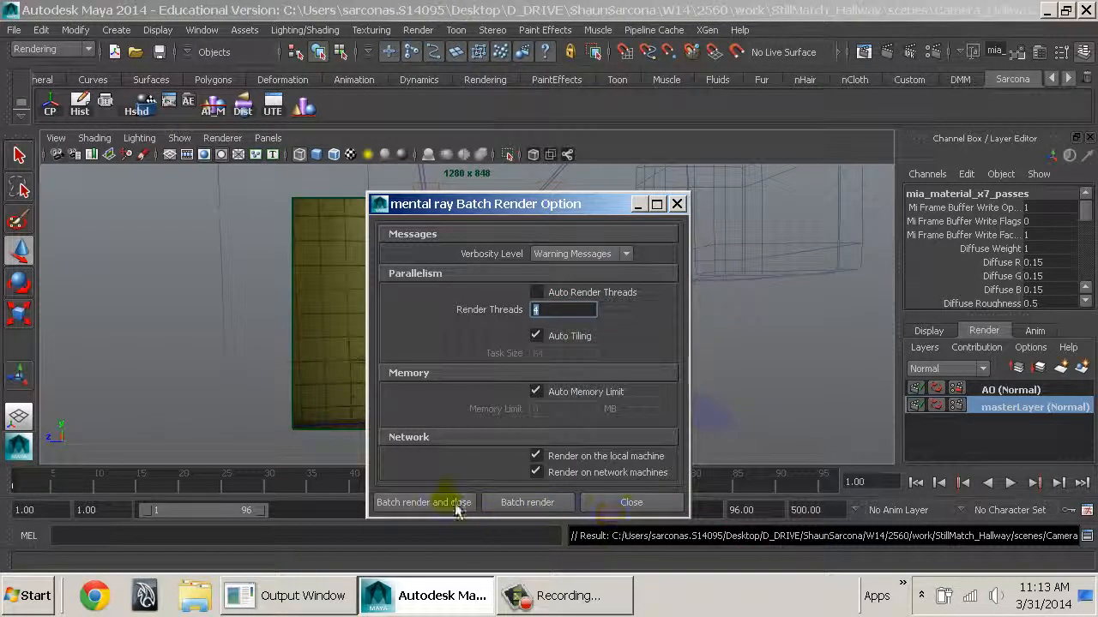
left_click(635, 504)
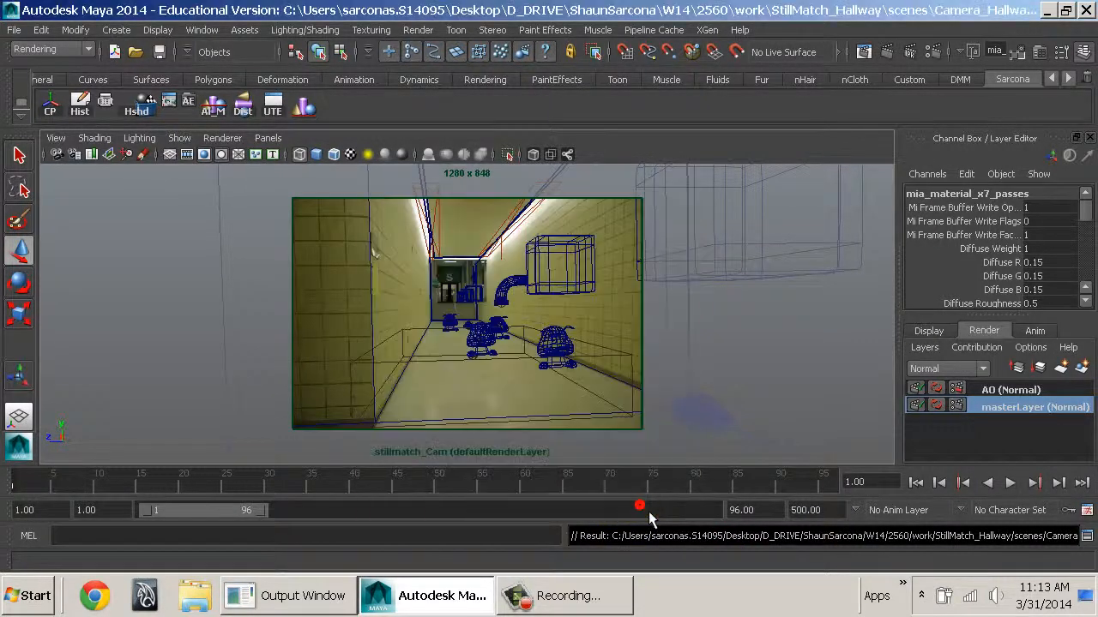
left_click(863, 51)
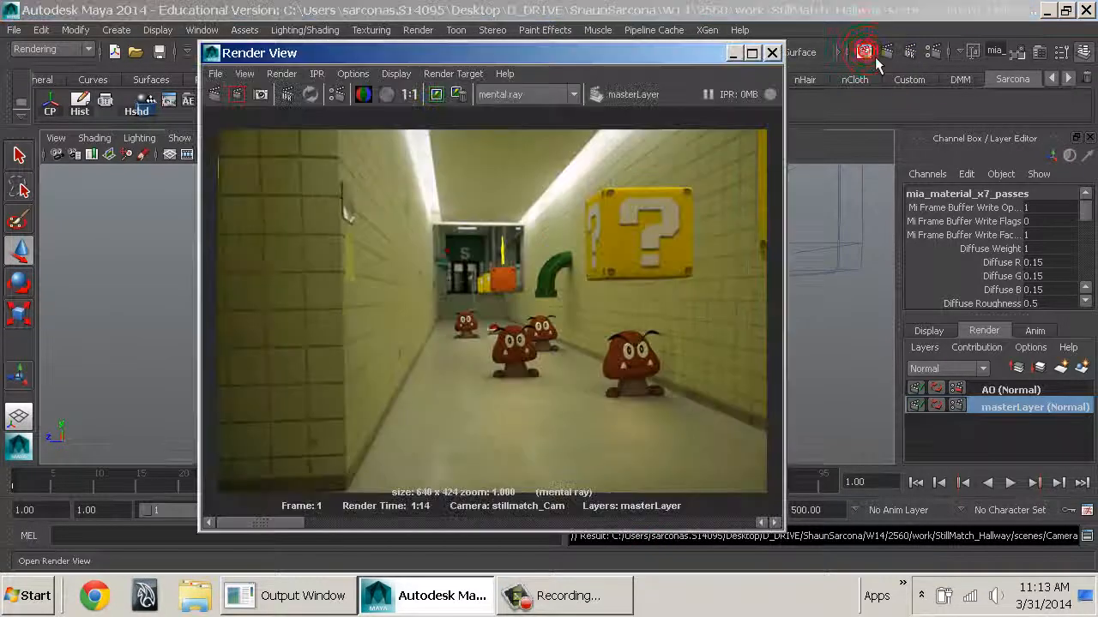
left_click(772, 52)
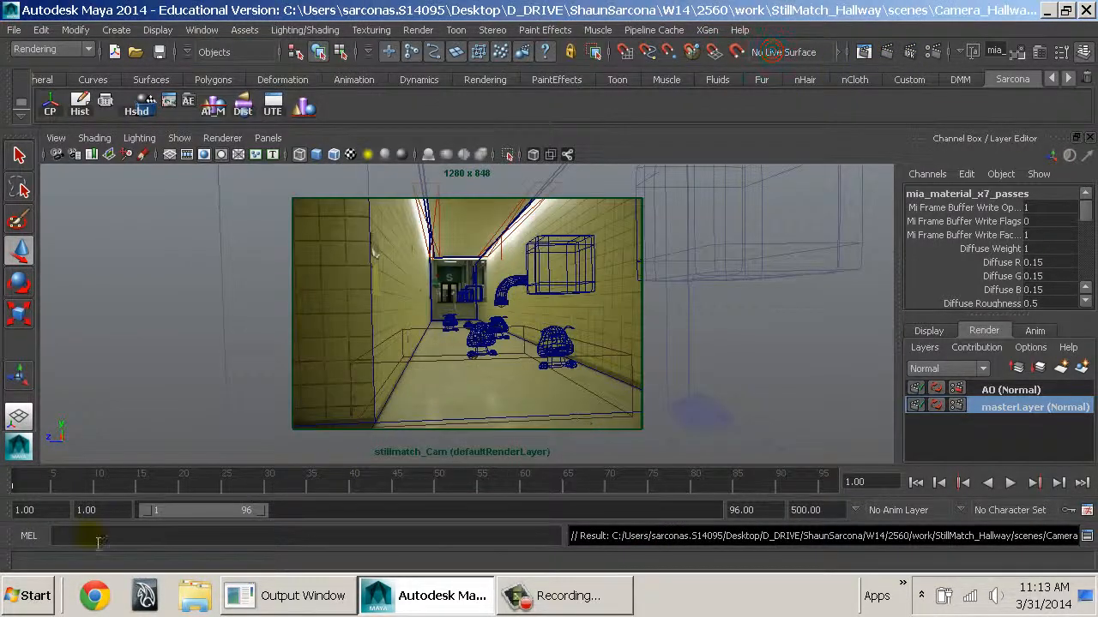
Step: Launch NukeX and maximize its window, with the Viewer1 node in the node graph deselected
left_click(25, 595)
left_click(144, 460)
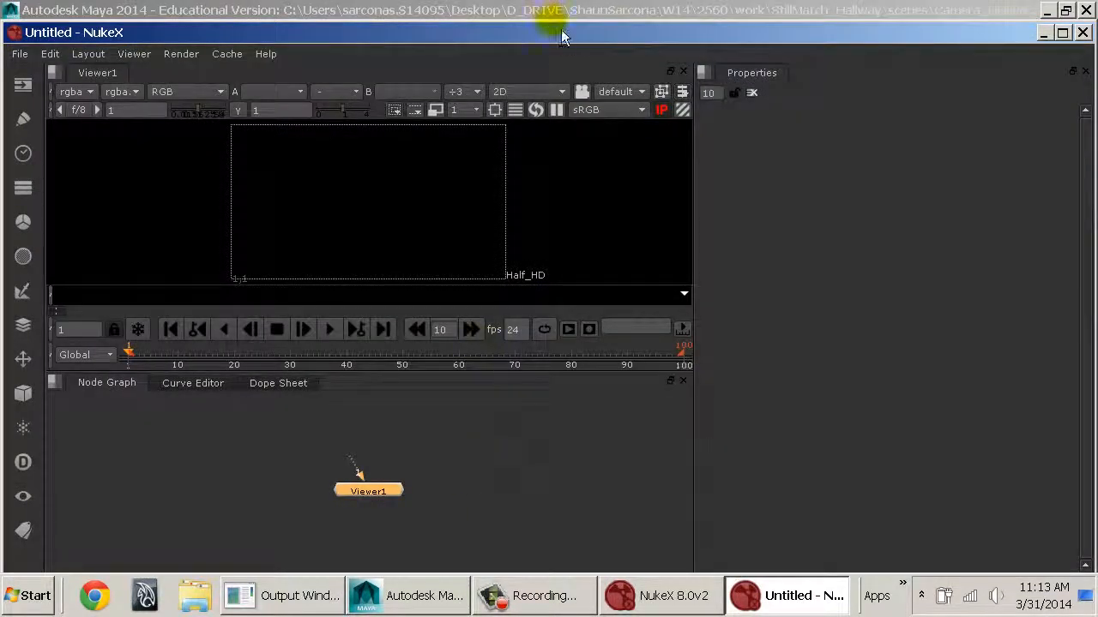
double_click(556, 35)
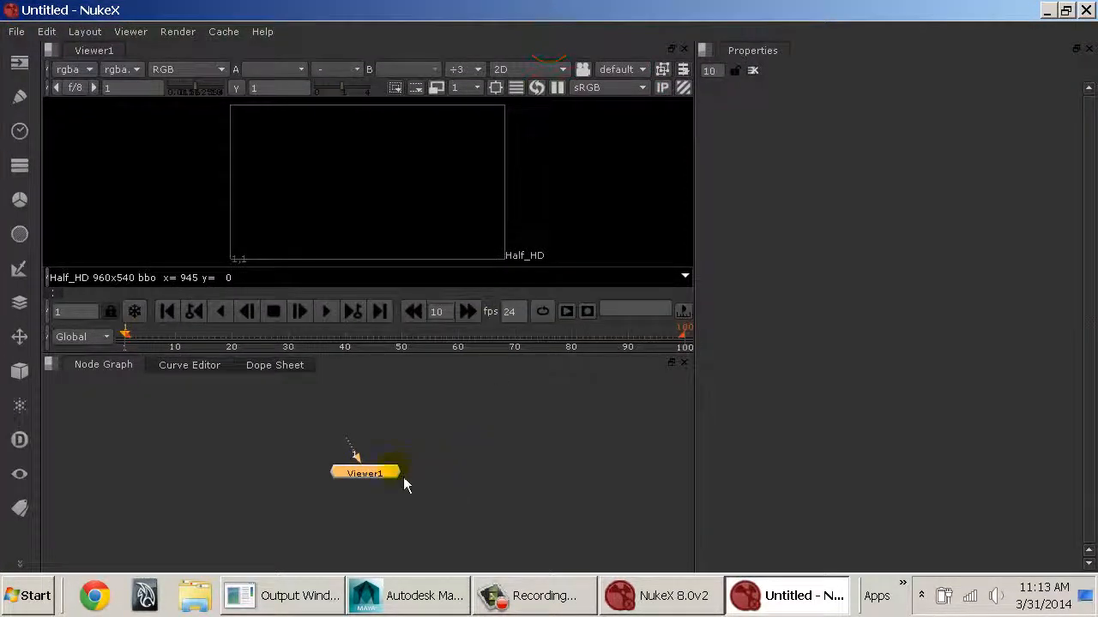
left_click(392, 455)
left_click(374, 403)
Step: Open the recent script NukeComp.nk from the StillMatch_Hallway BG folder and set the viewer's downscale factor to 4
left_click(17, 31)
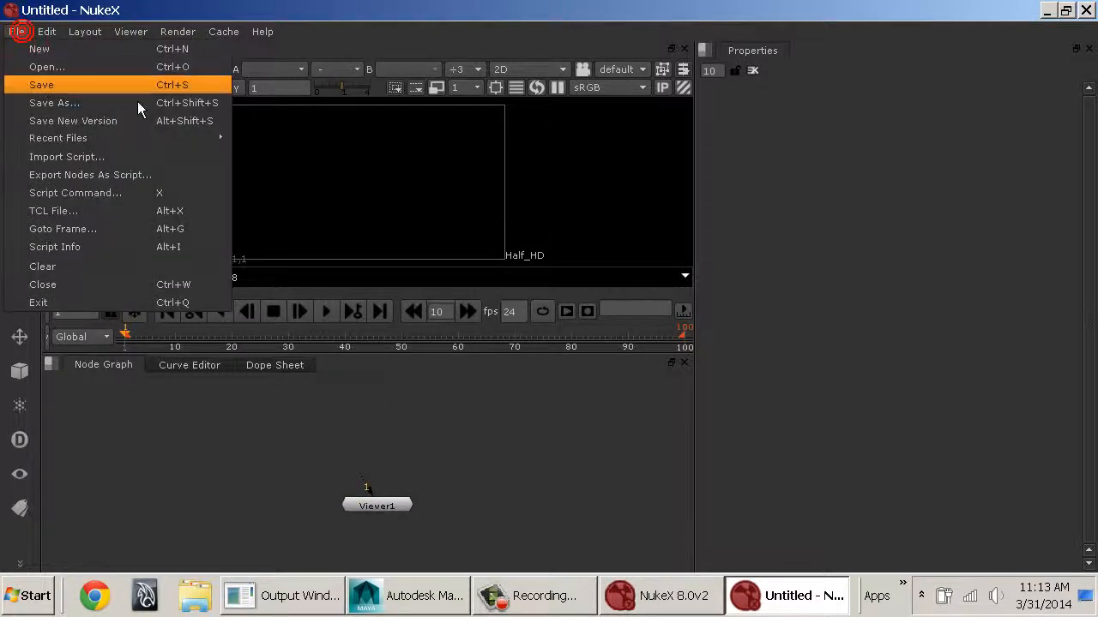
mouse_move(195, 139)
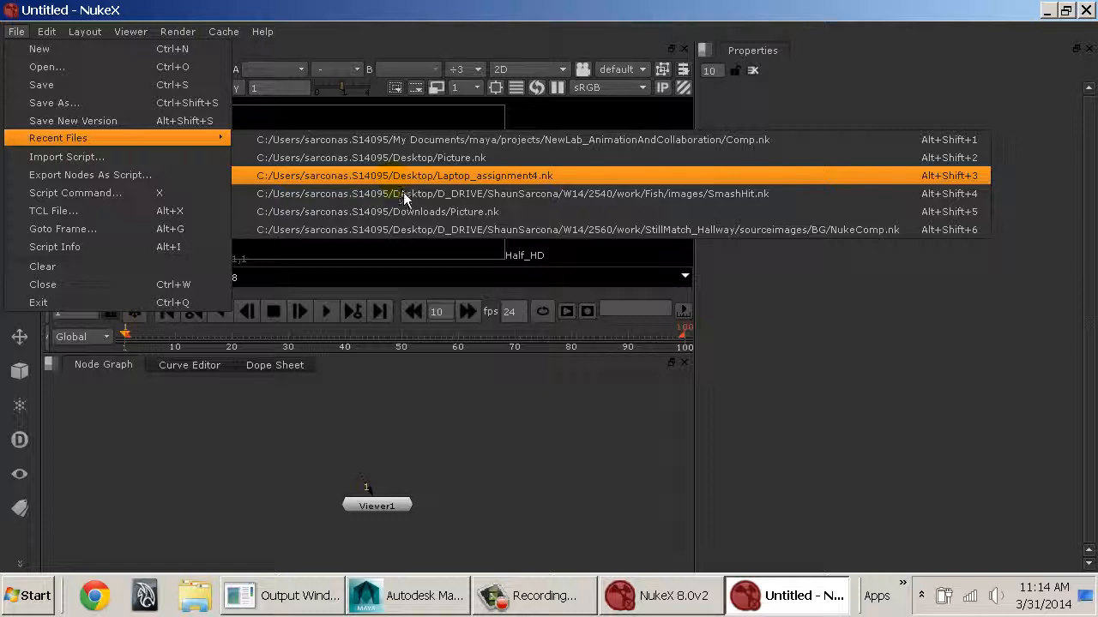
left_click(414, 238)
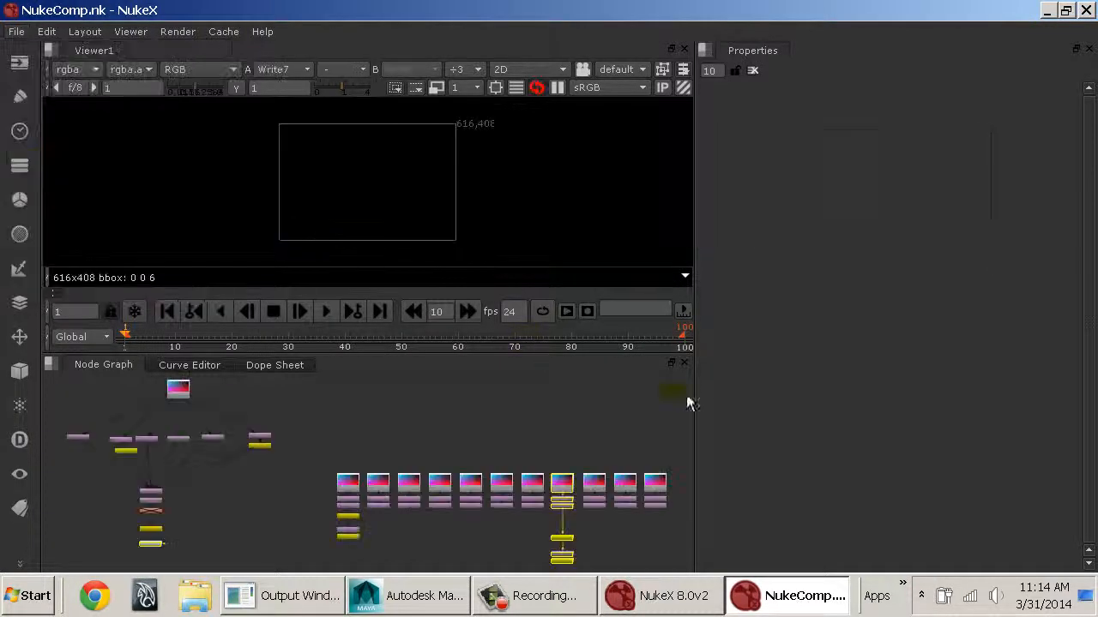
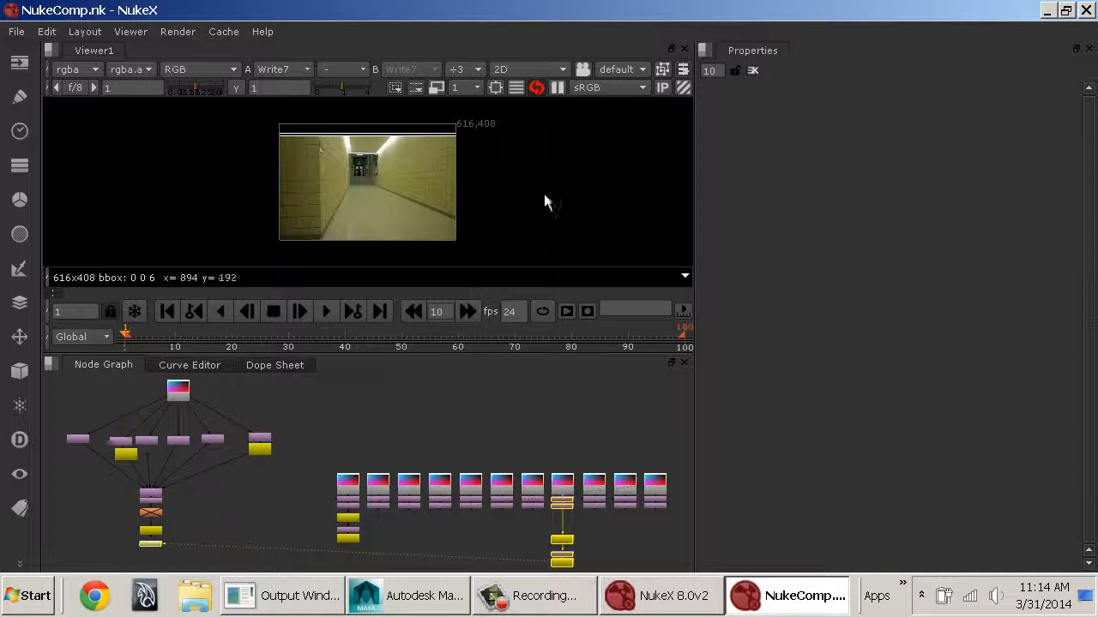
left_click(477, 88)
left_click(483, 135)
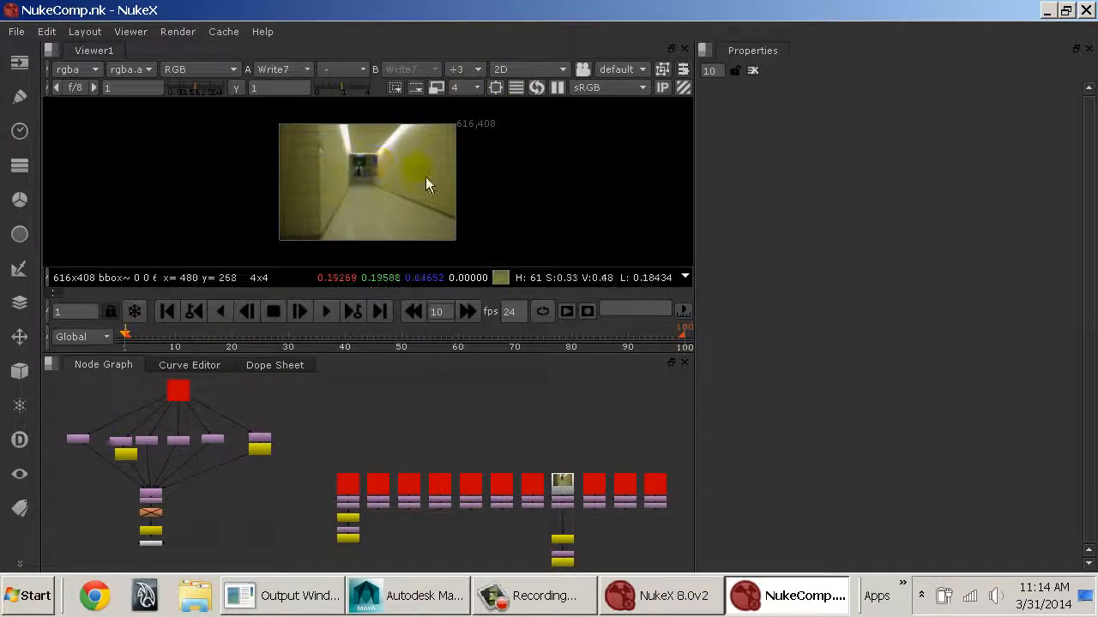
Step: Examine the NukeComp node graph, including the file properties of the Hallway.hdr Read node and the row of other Read nodes
middle_click_drag(144, 396, 320, 439)
scroll(320, 439, "up", 4)
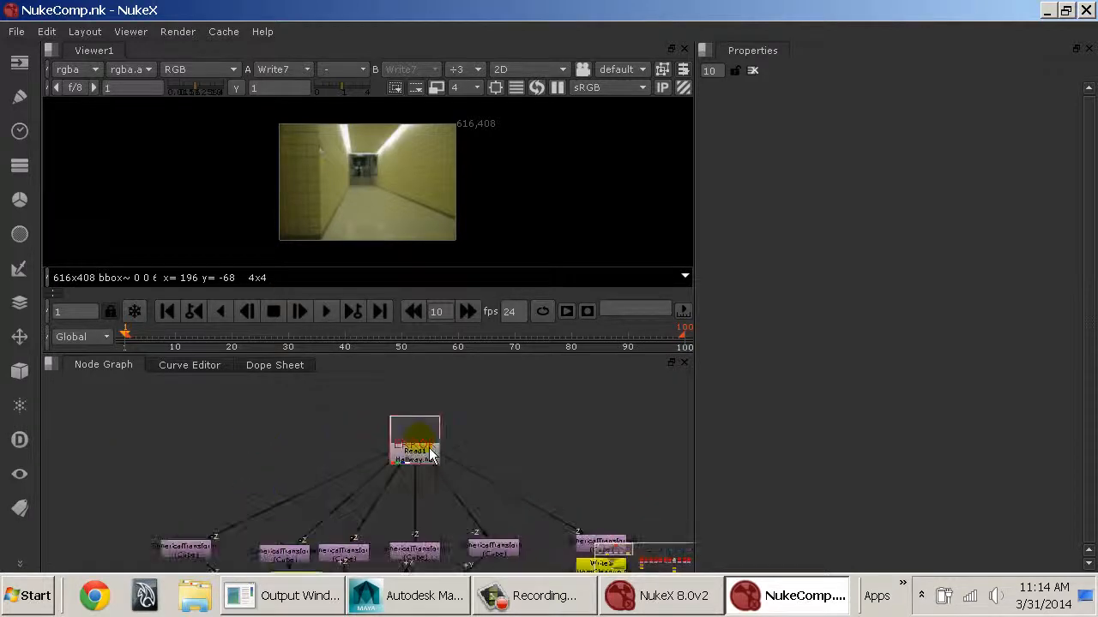
scroll(431, 456, "up", 2)
double_click(511, 456)
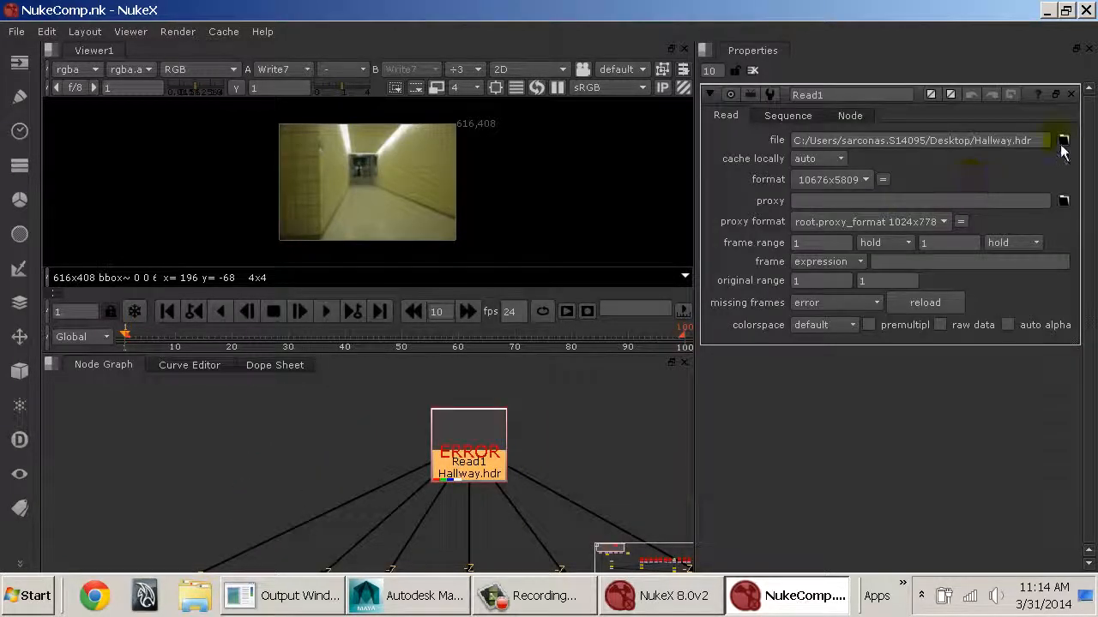
middle_click_drag(592, 476, 265, 334)
middle_click_drag(471, 558, 51, 420)
middle_click_drag(480, 424, 307, 353)
scroll(506, 484, "down", 5)
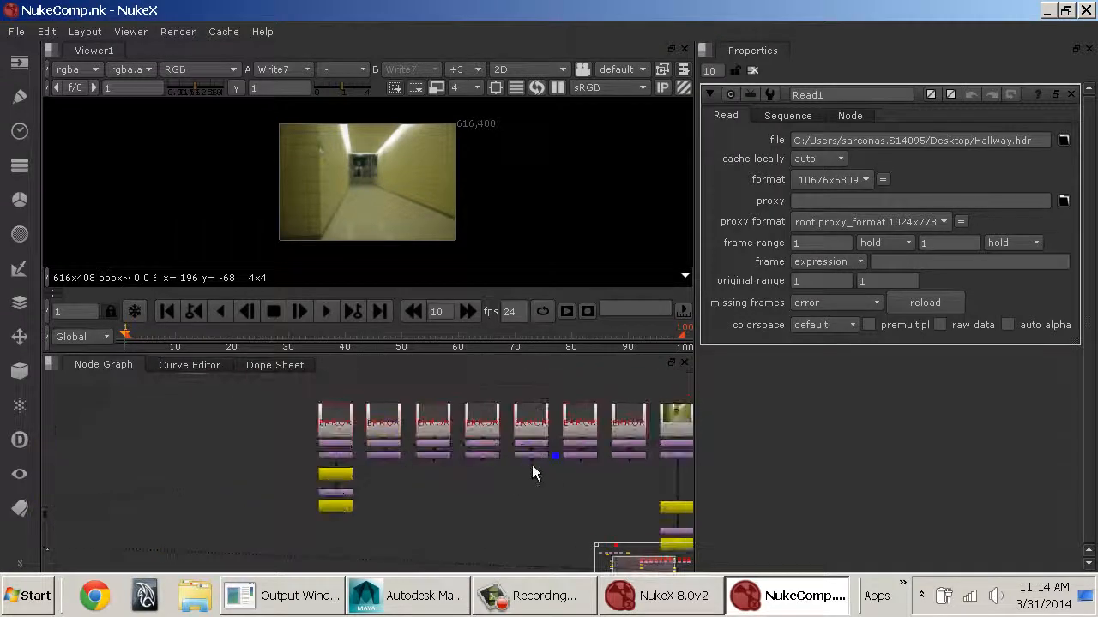
middle_click_drag(534, 471, 408, 460)
Step: Start a new, maximized NukeX script and read in MarioHallway_AO.0001.exr and MarioHallway_masterLayer.0001.exr from the images/tmp folder
left_click(16, 32)
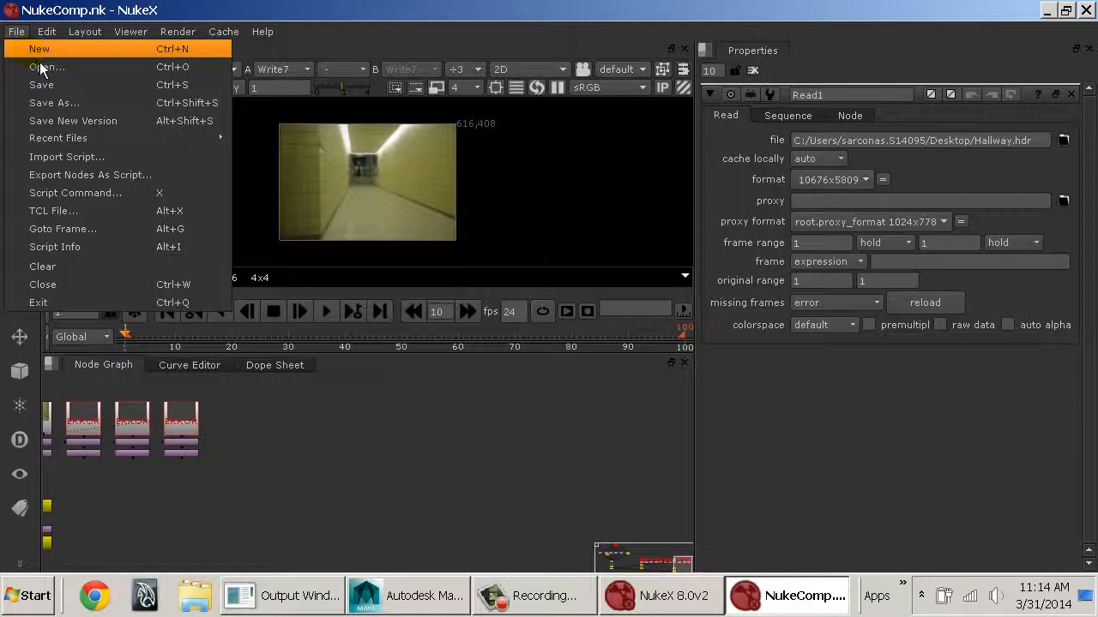
left_click(40, 53)
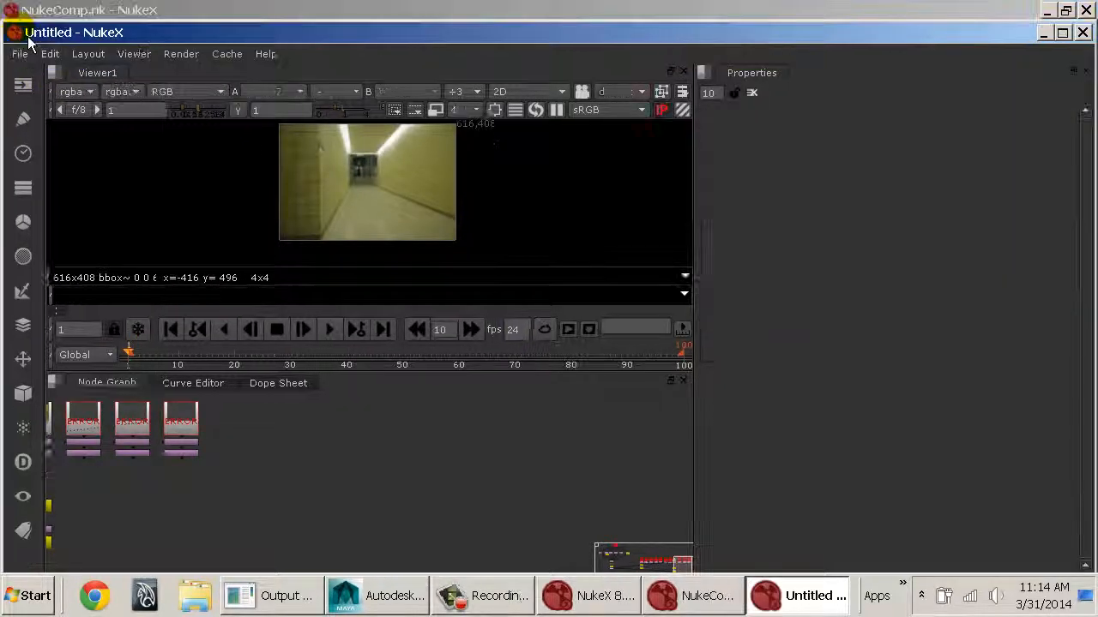
double_click(62, 34)
left_click(307, 422)
key("r")
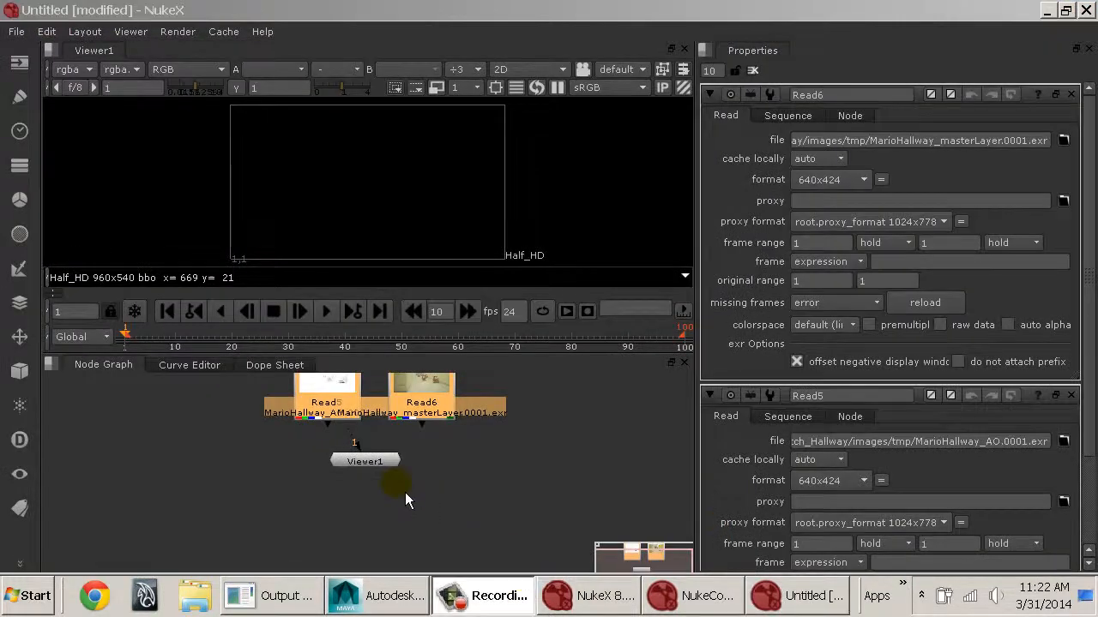
Step: Move the Viewer node down away from the Read nodes and shift the masterLayer Read node away from the AO one
left_click(367, 451)
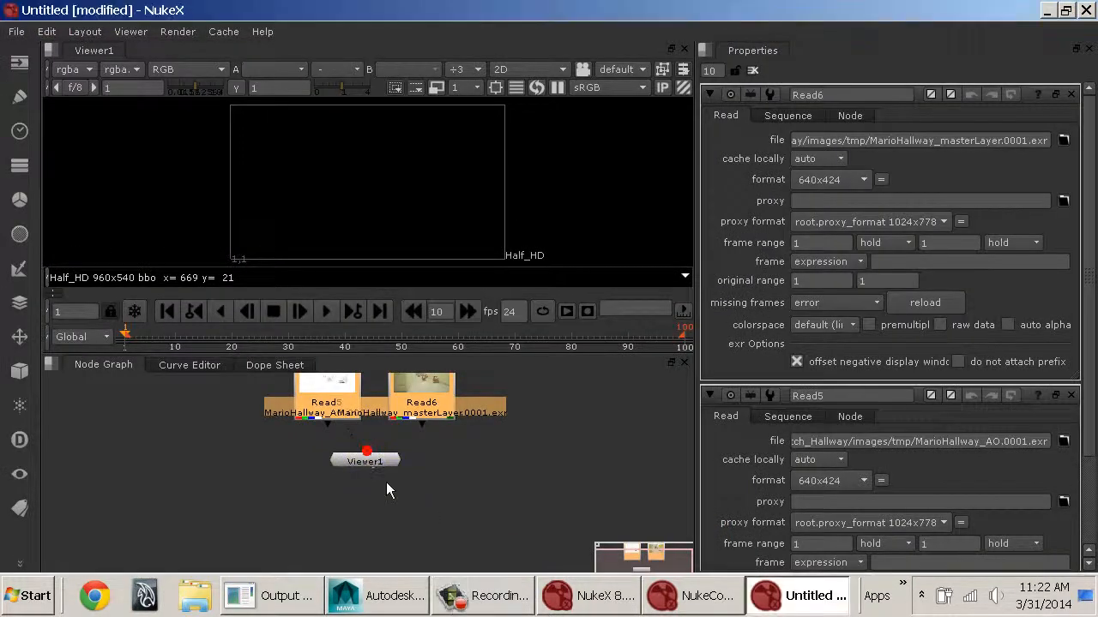
left_click_drag(376, 461, 428, 521)
middle_click_drag(486, 475, 535, 538)
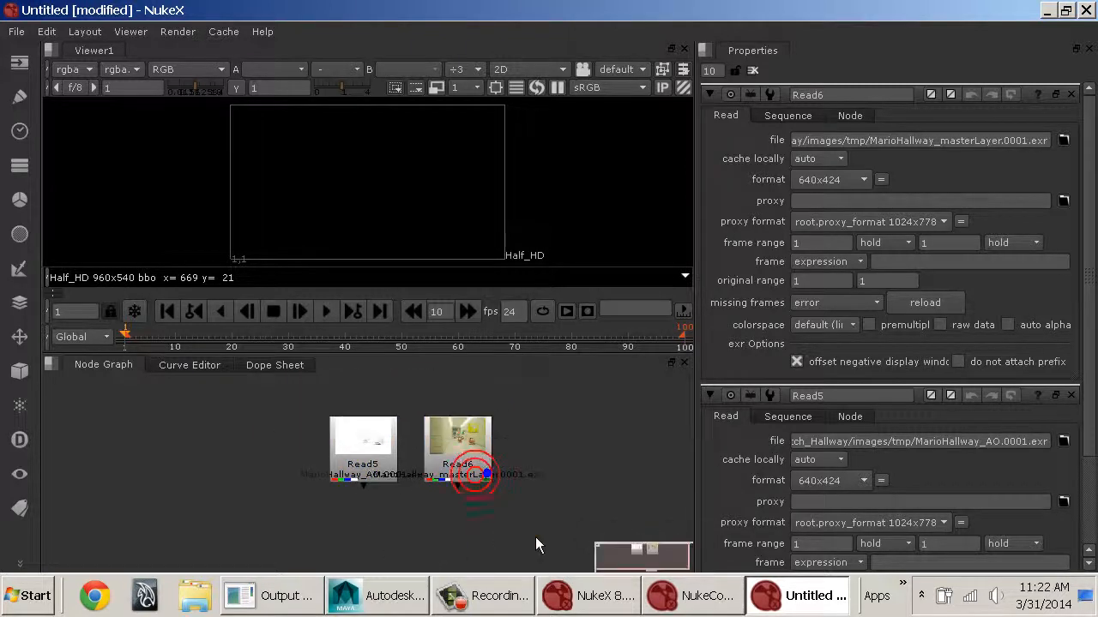
scroll(428, 462, "up", 4)
left_click_drag(560, 463, 624, 468)
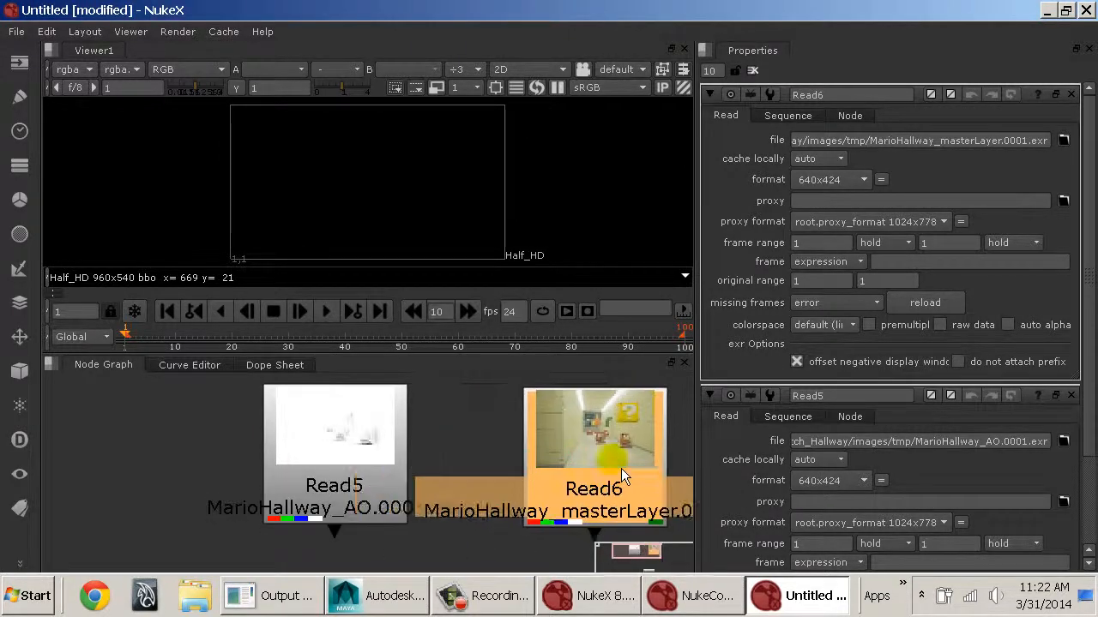
middle_click_drag(644, 487, 568, 455)
Step: View the masterLayer render and the AO render one after the other in the viewer
key("1")
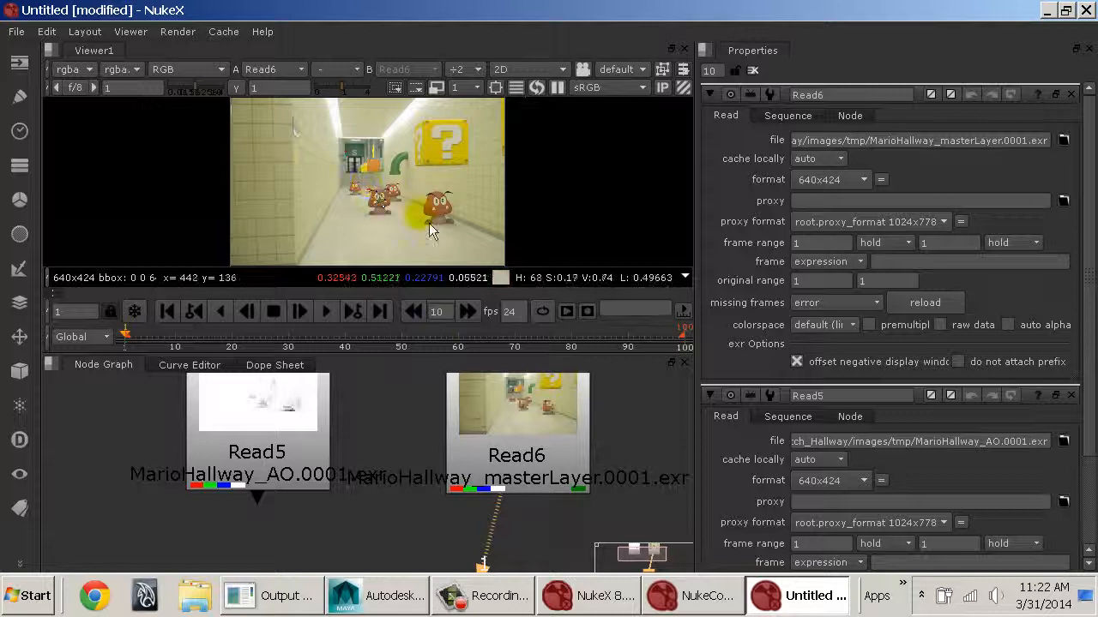
left_click(289, 423)
key("1")
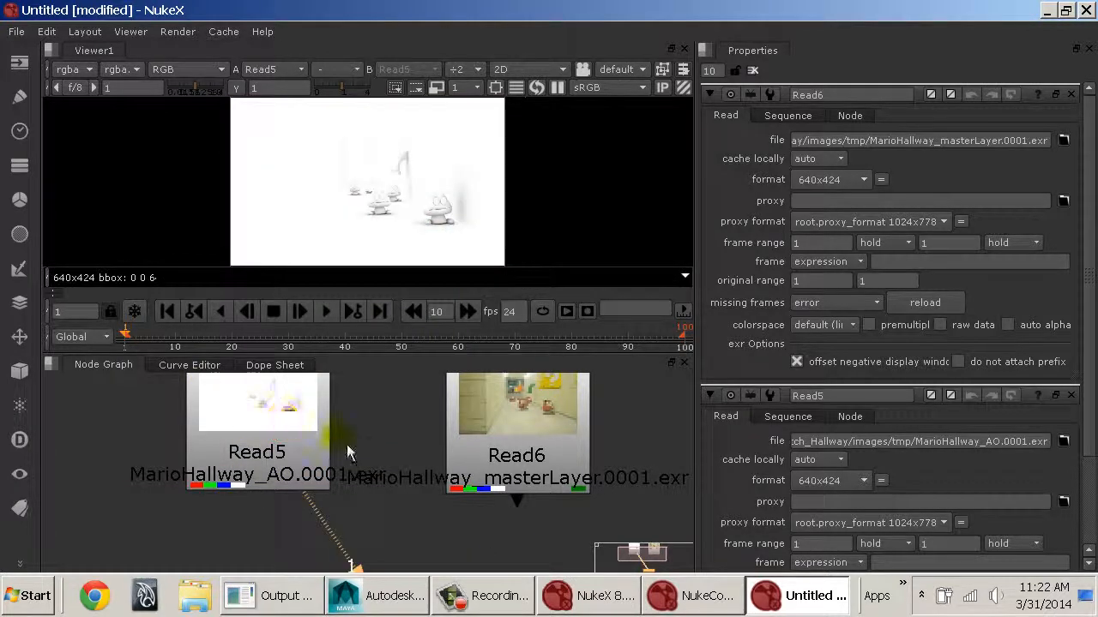
Step: Move the AO Read node farther away from the masterLayer Read node in the node graph
left_click_drag(316, 445, 252, 451)
left_click(319, 408)
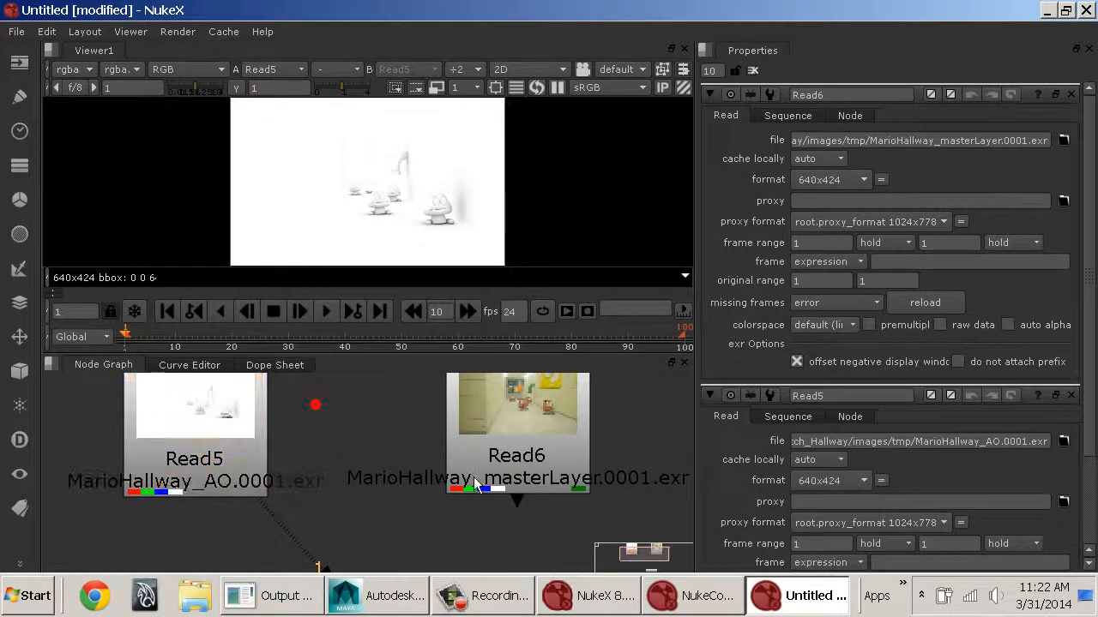
middle_click_drag(639, 479, 630, 442)
scroll(635, 462, "down", 3)
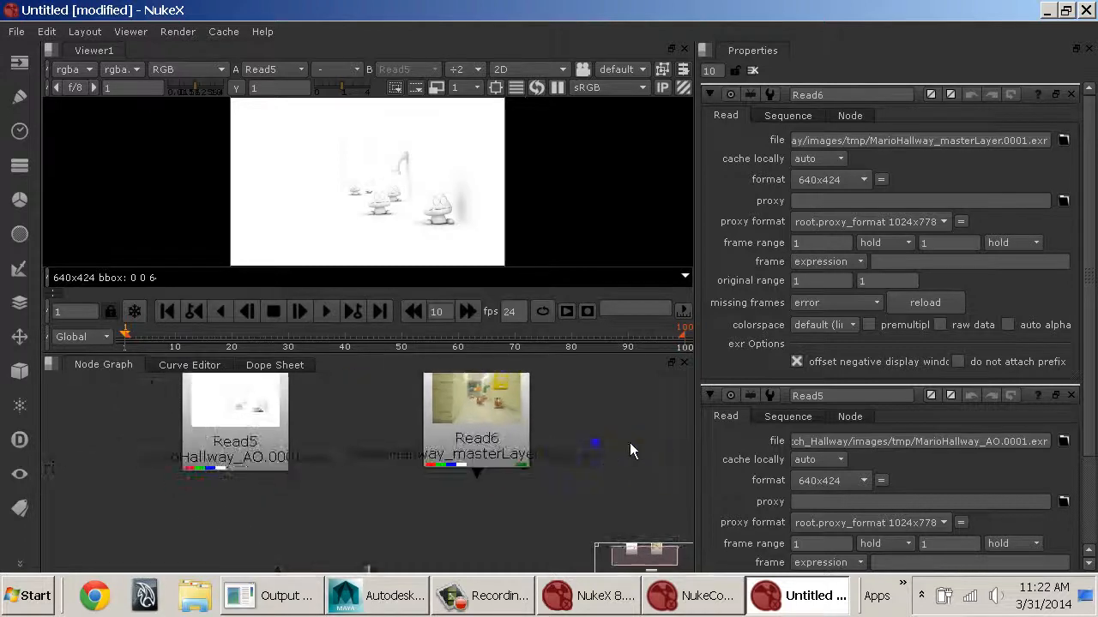
Step: View the masterLayer render, check the AO layer's color management and file output settings in Maya, and return to NukeX
left_click(466, 422)
key("1")
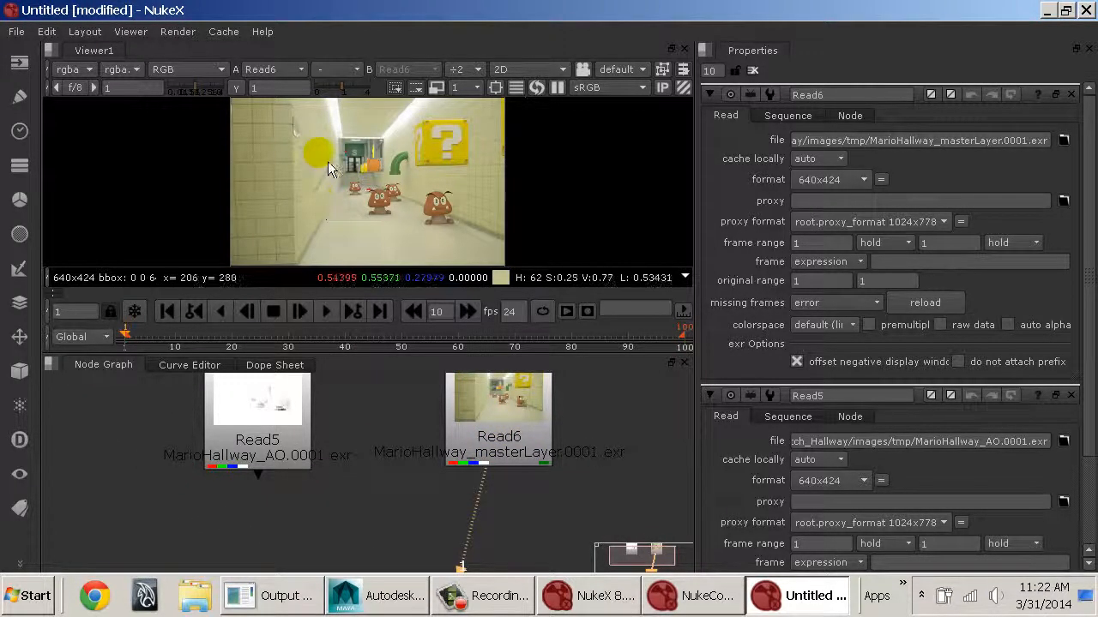
left_click(377, 595)
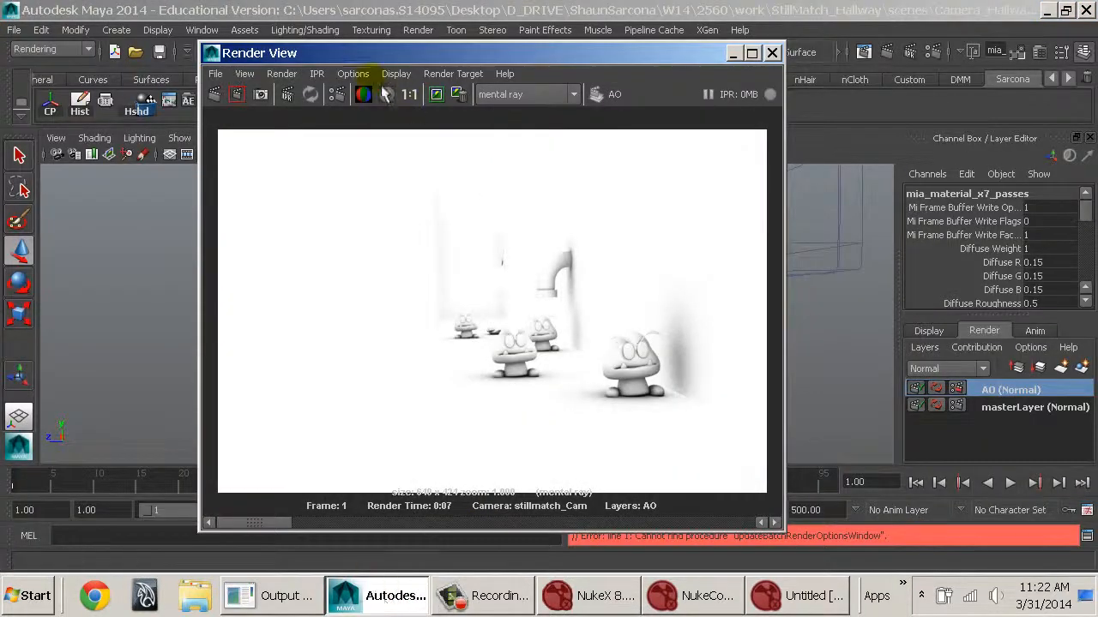
left_click(348, 97)
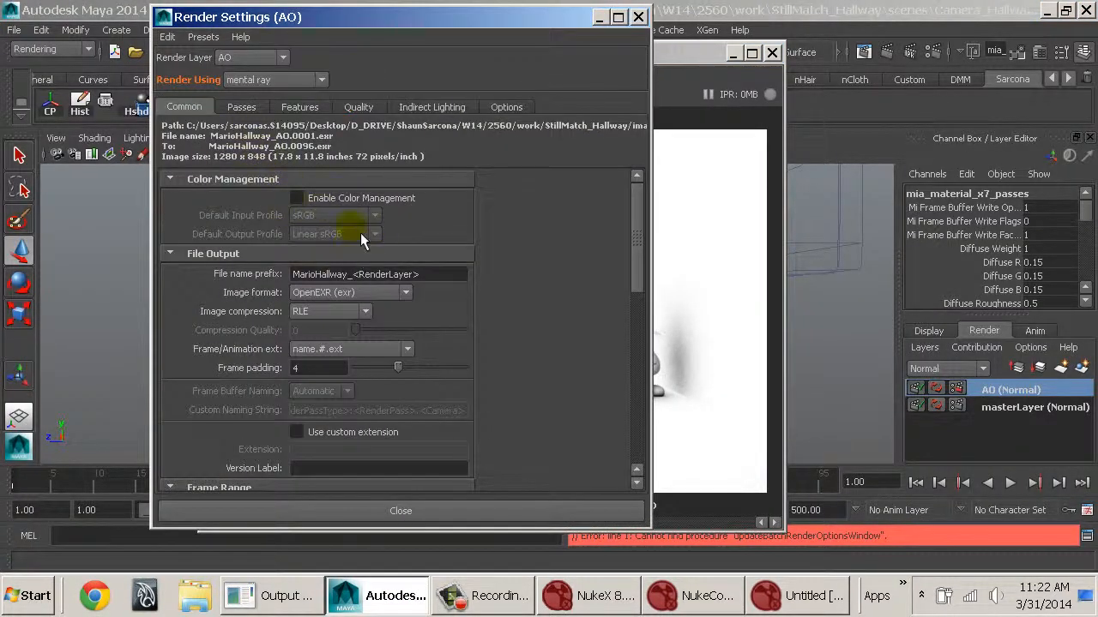
left_click(370, 597)
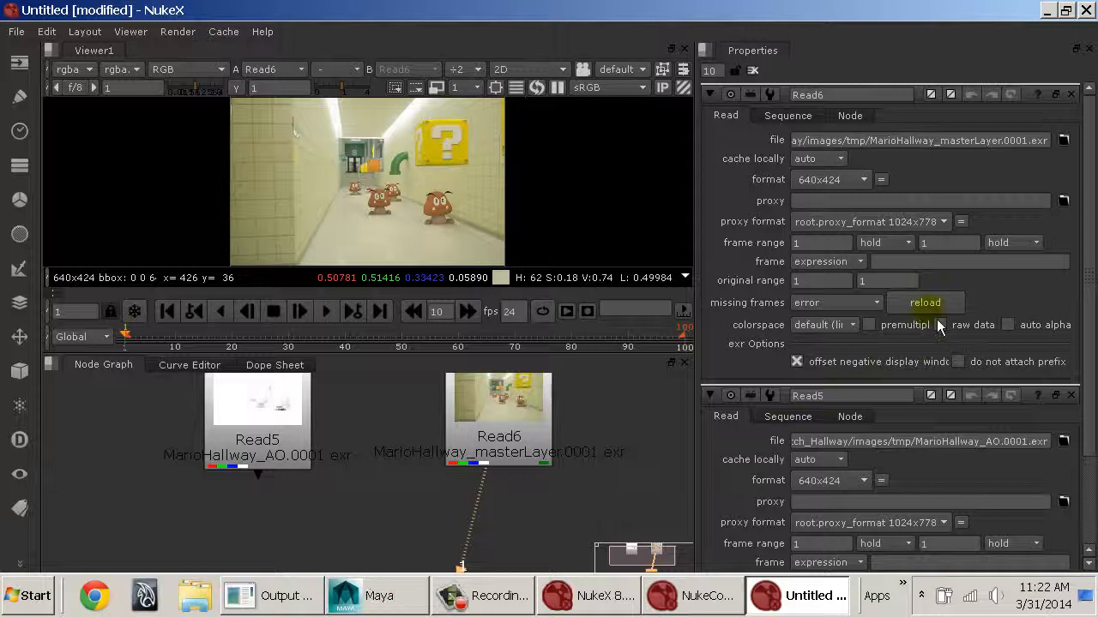
Step: Set the colorspace of both the masterLayer and AO Read nodes to sRGB, trying linear on the masterLayer first
left_click(848, 335)
left_click(847, 346)
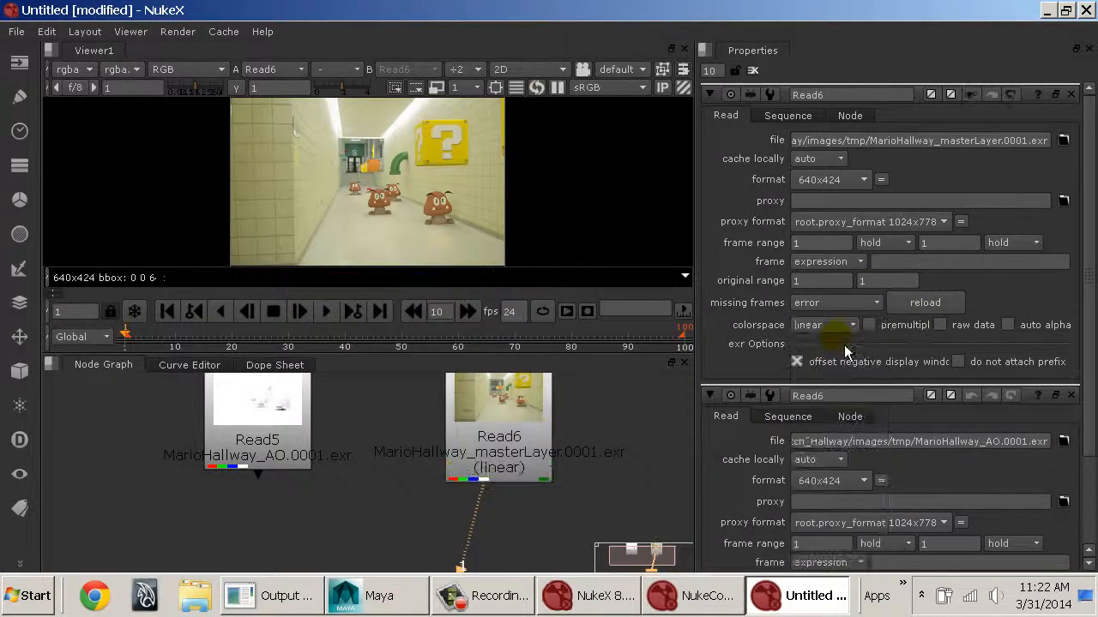
left_click(832, 324)
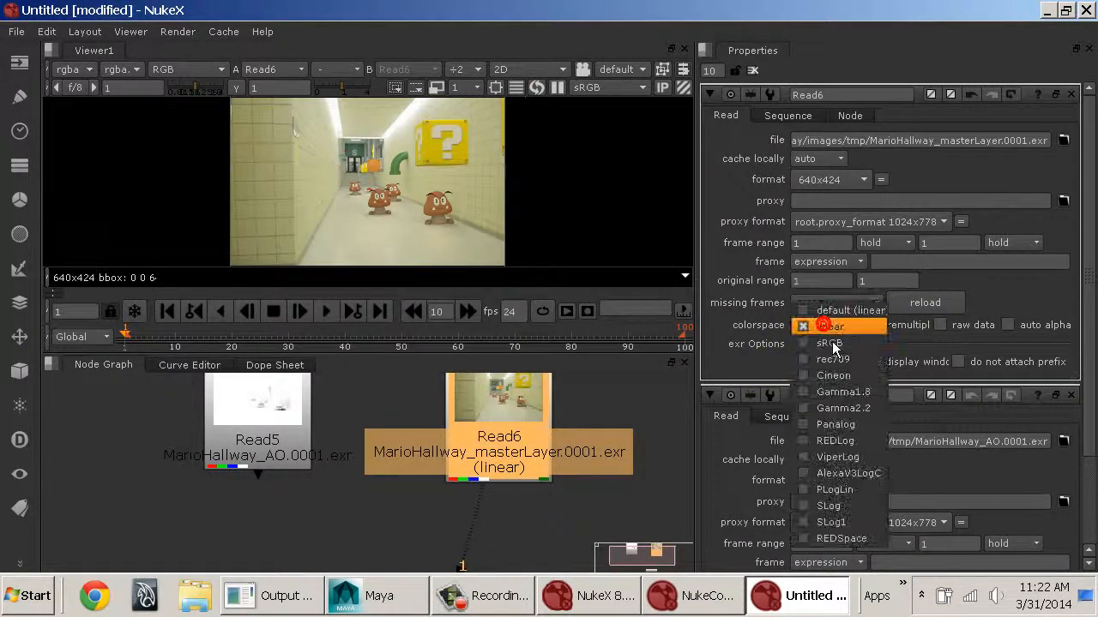
left_click(834, 339)
double_click(287, 437)
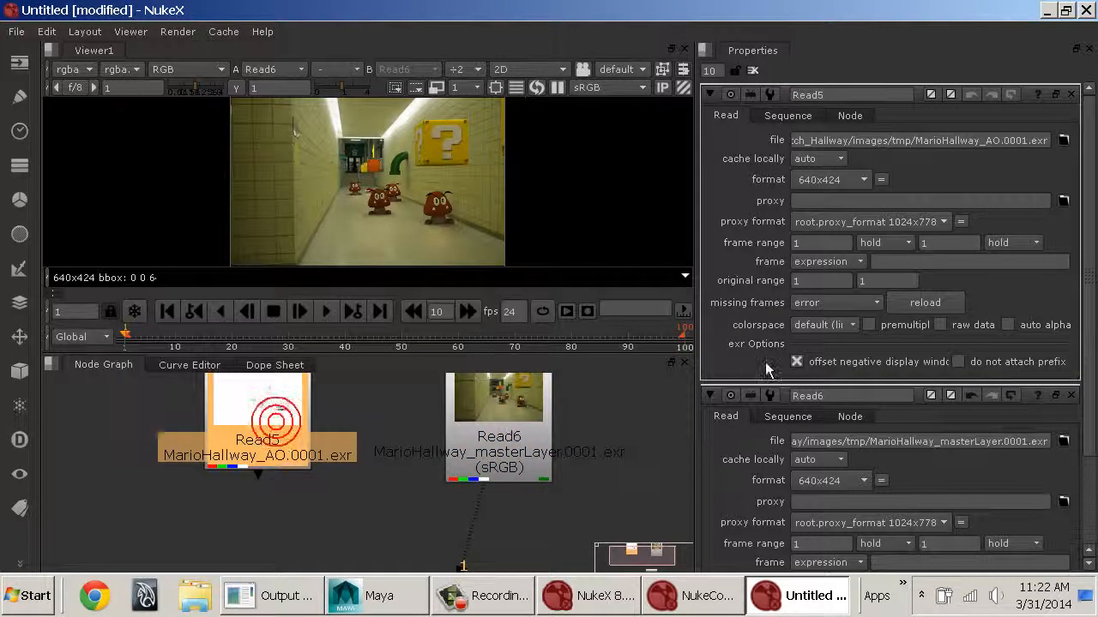
left_click(822, 324)
left_click(836, 361)
left_click(630, 424)
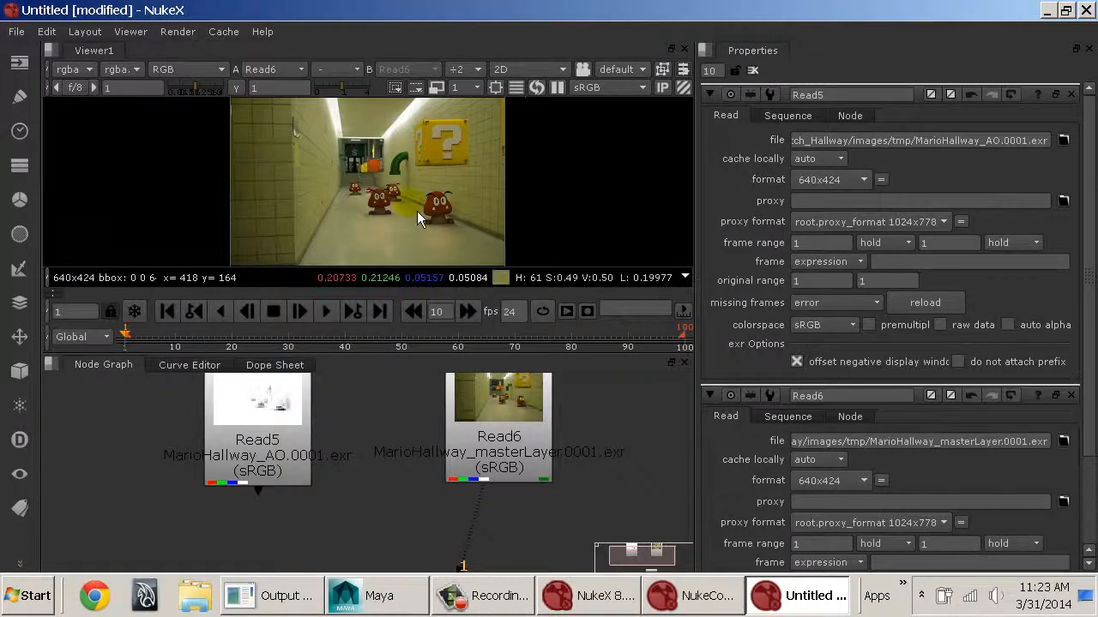
Step: Switch the masterLayer Read node's colorspace to linear for comparison and set it back to sRGB
left_click(850, 329)
left_click(603, 398)
double_click(539, 415)
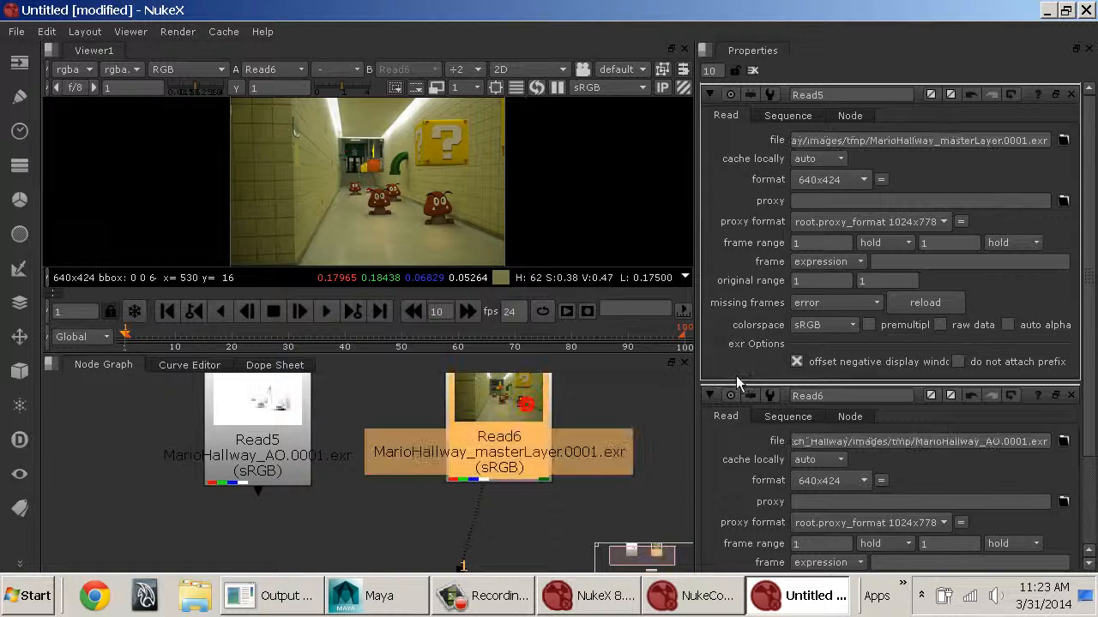
left_click(819, 325)
left_click(820, 331)
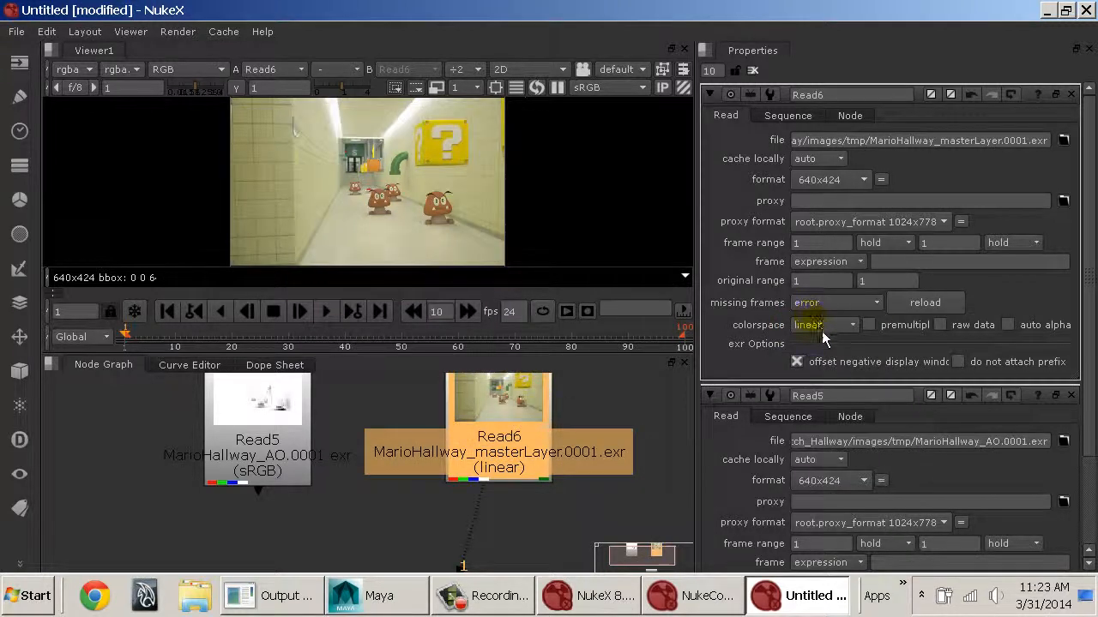
left_click(822, 331)
left_click(825, 361)
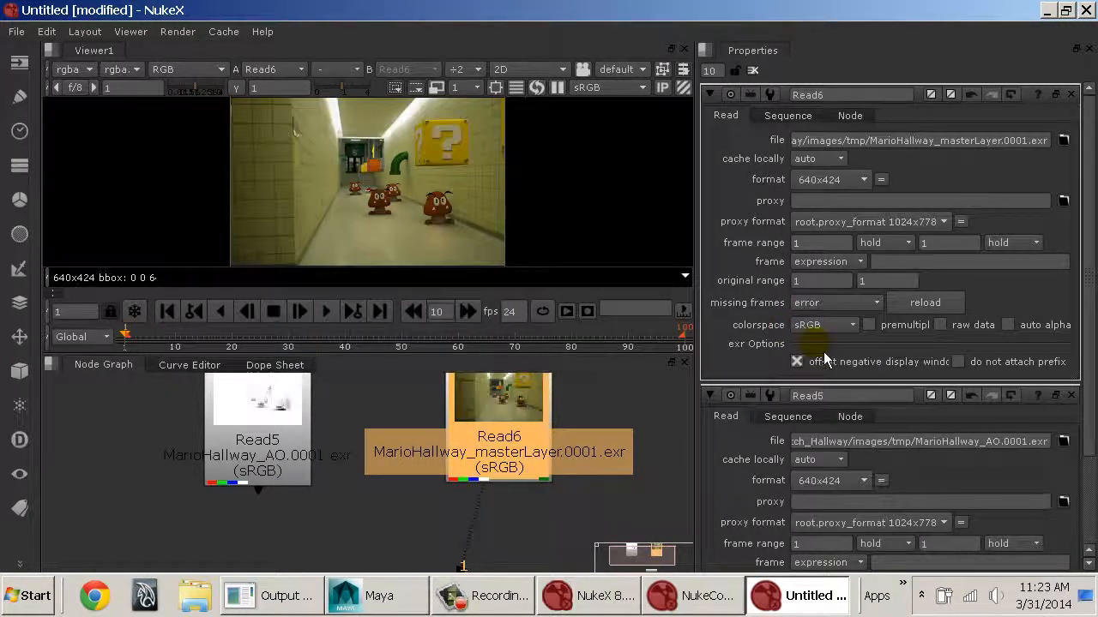
Step: Rearrange the AO and masterLayer Read nodes side by side, leaving free space beneath them in the node graph
left_click(603, 416)
left_click(487, 414)
left_click_drag(295, 420, 279, 420)
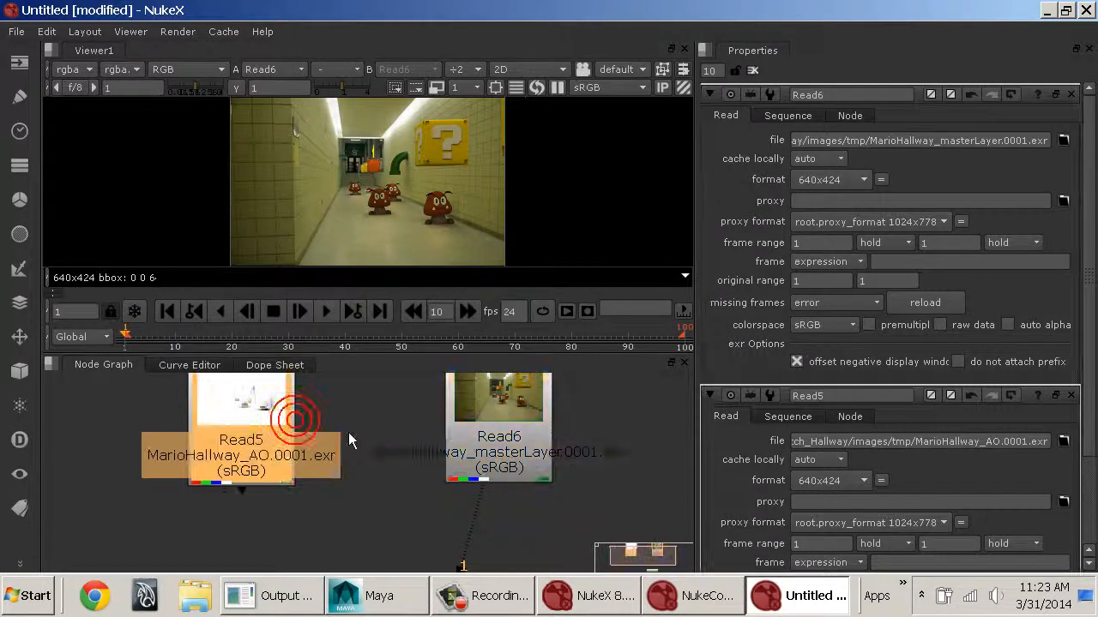
left_click(361, 421)
middle_click_drag(404, 422, 371, 422)
left_click(468, 454)
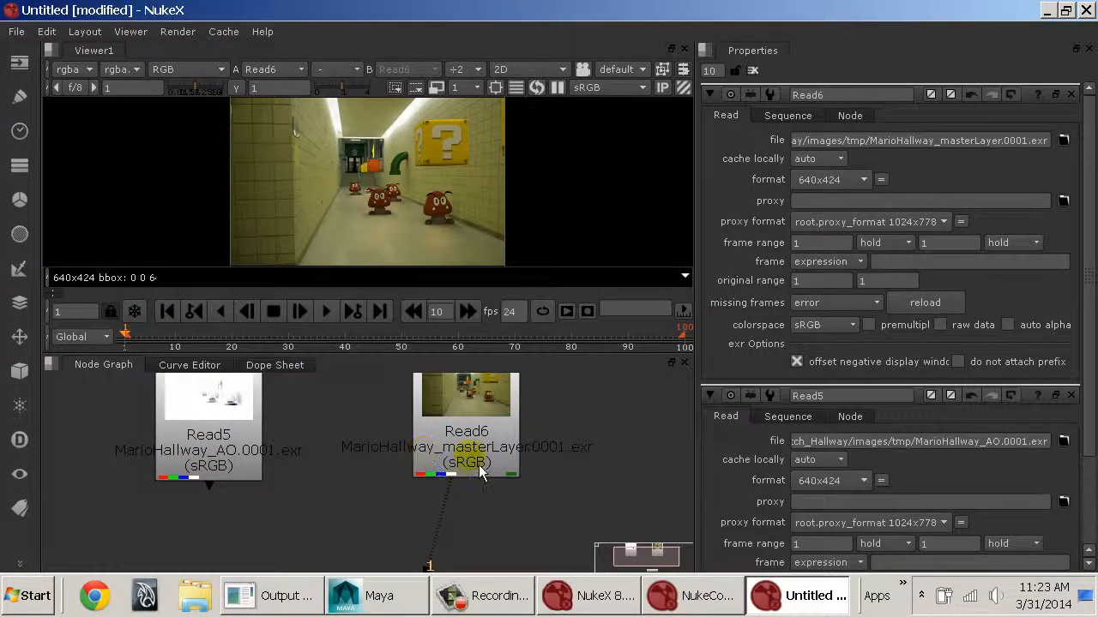
left_click_drag(480, 467, 458, 482)
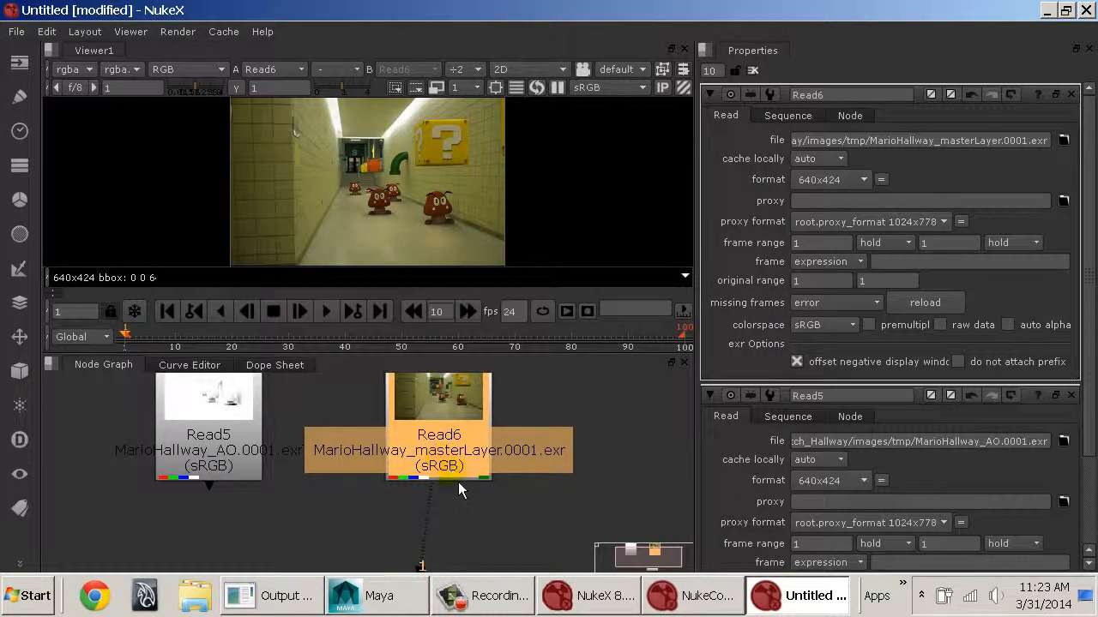
middle_click_drag(403, 489, 455, 471)
left_click(373, 479)
left_click_drag(296, 442, 282, 439)
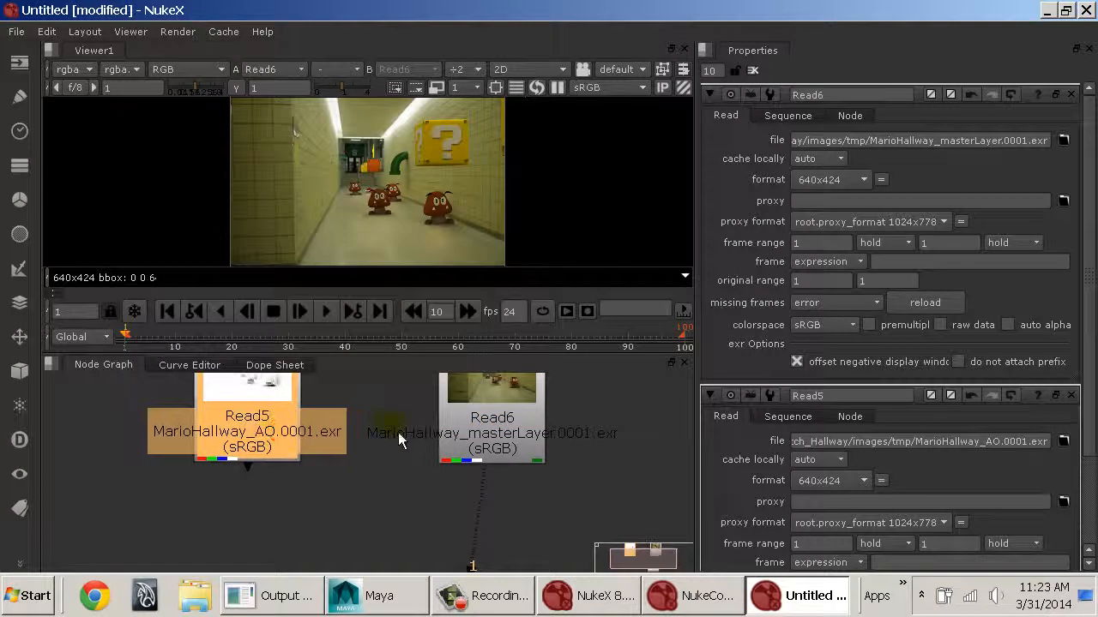
Step: Add a Merge node beneath the masterLayer Read node and connect its B input to the AO Read node
left_click(502, 437)
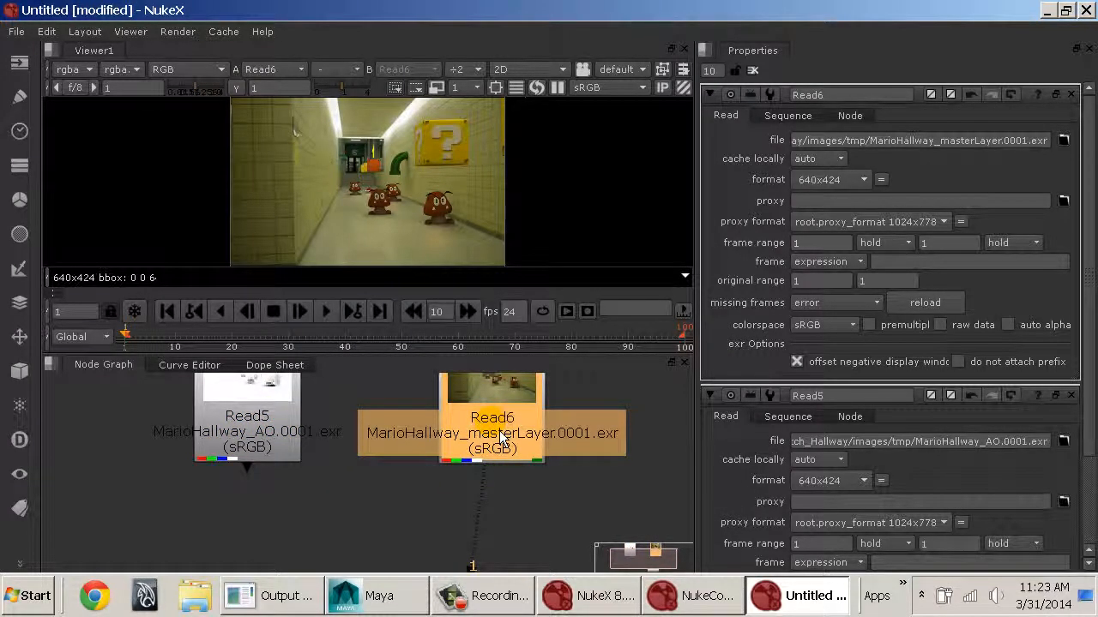
key("m")
left_click_drag(638, 417, 518, 554)
left_click_drag(553, 488, 295, 439)
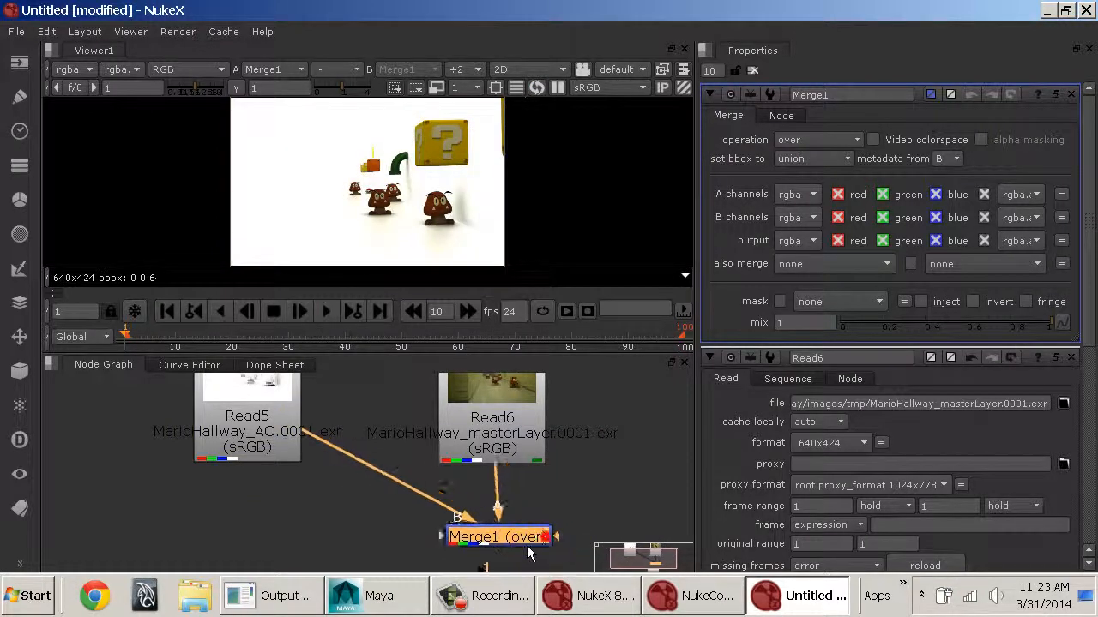
Step: Swap the Merge inputs so AO feeds A and masterLayer feeds B, and move the AO Read node closer
left_click_drag(527, 546, 521, 551)
key("shift+x")
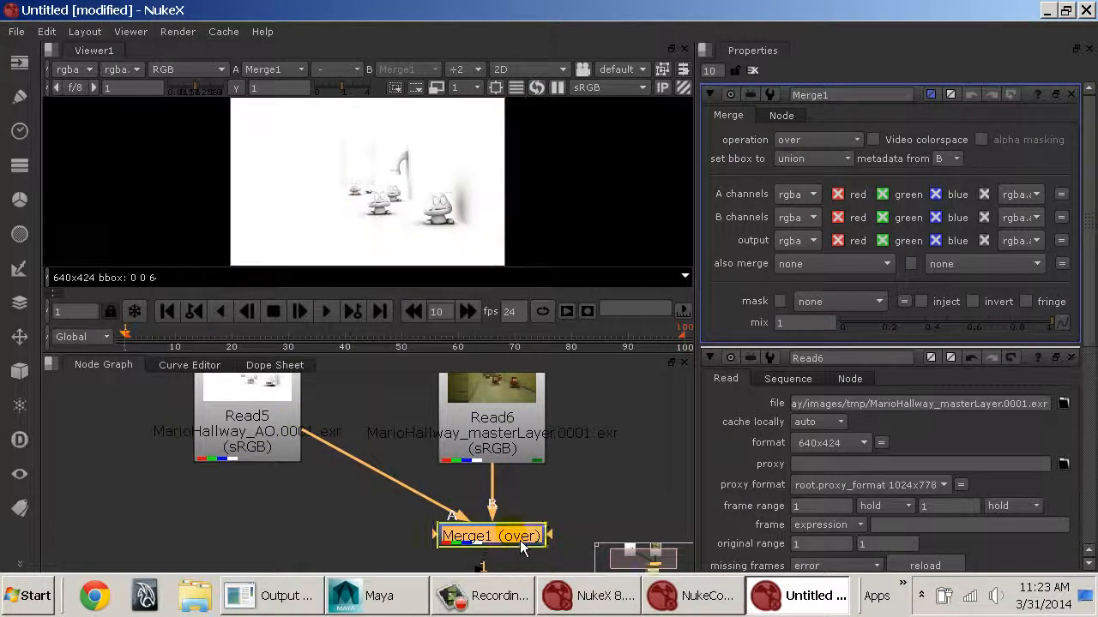
left_click_drag(255, 428, 294, 446)
left_click(484, 442)
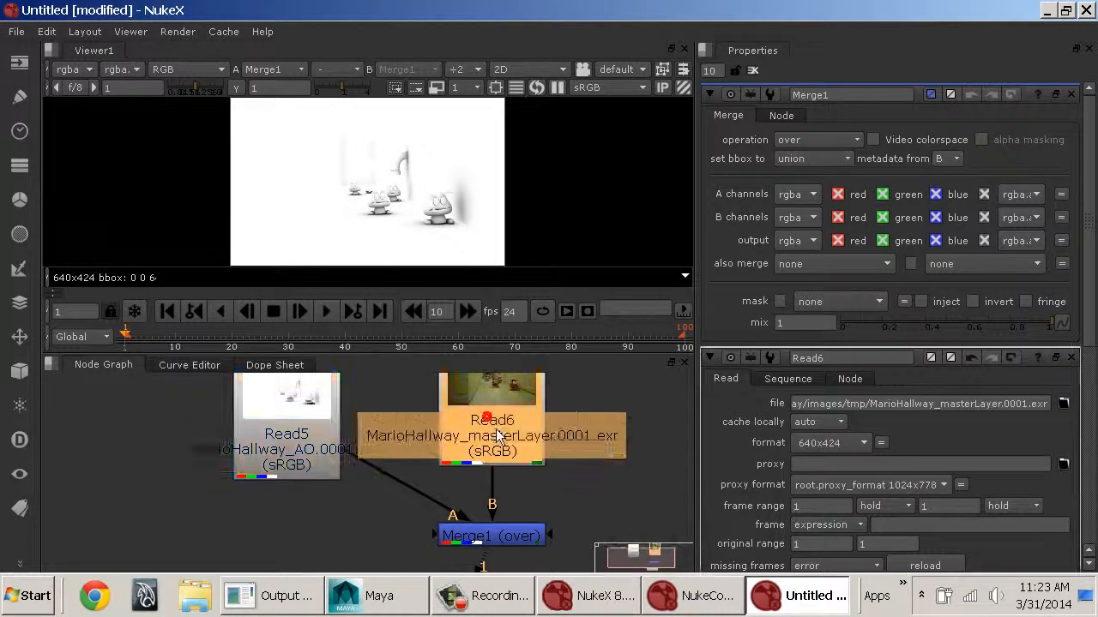
left_click(517, 537)
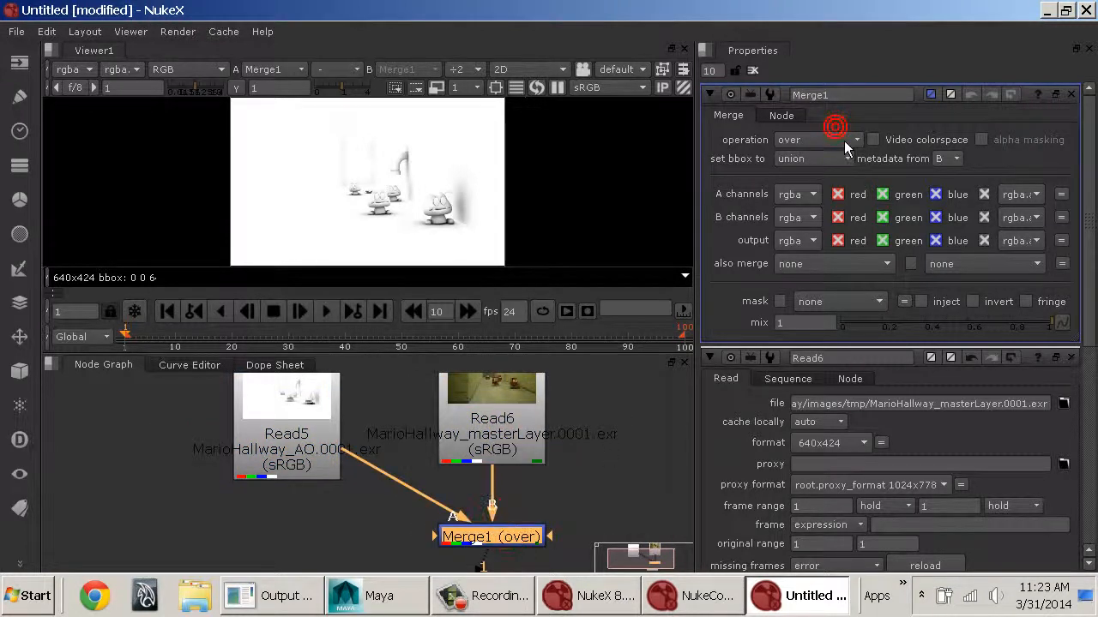
Step: Set the Merge node's operation to multiply and move the Viewer node down to leave space beneath the merge
left_click(844, 141)
left_click(839, 337)
middle_click(533, 503)
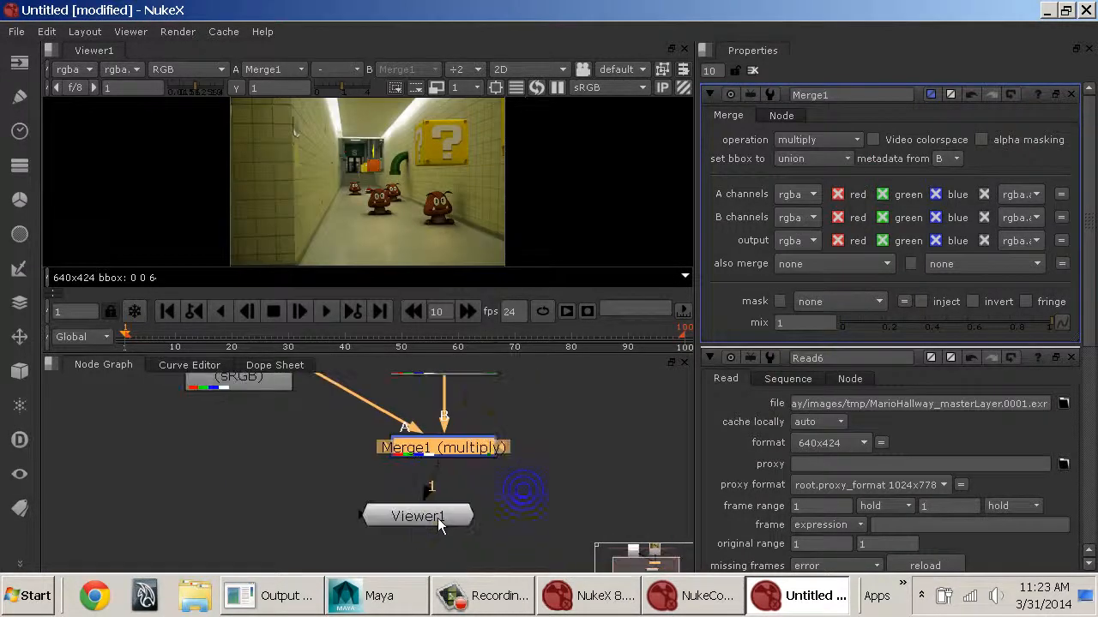
left_click_drag(438, 519, 463, 535)
middle_click_drag(493, 507, 490, 560)
Step: Disable and re-enable the multiply merge to compare the render with and without the ambient occlusion pass
left_click(480, 512)
key("d")
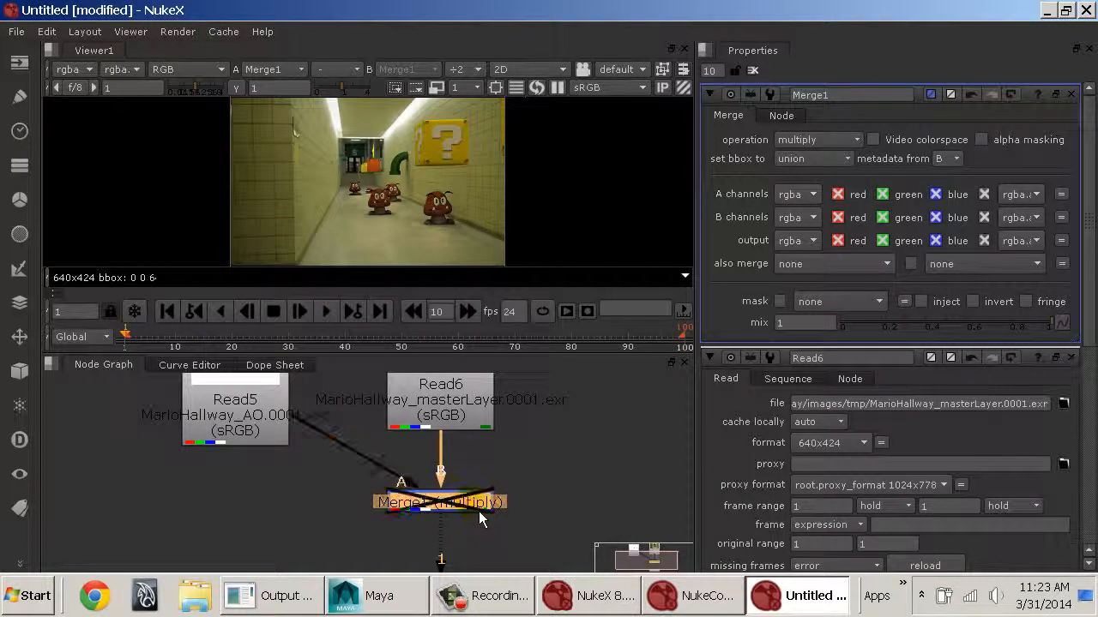
key("d")
scroll(456, 196, "up", 3)
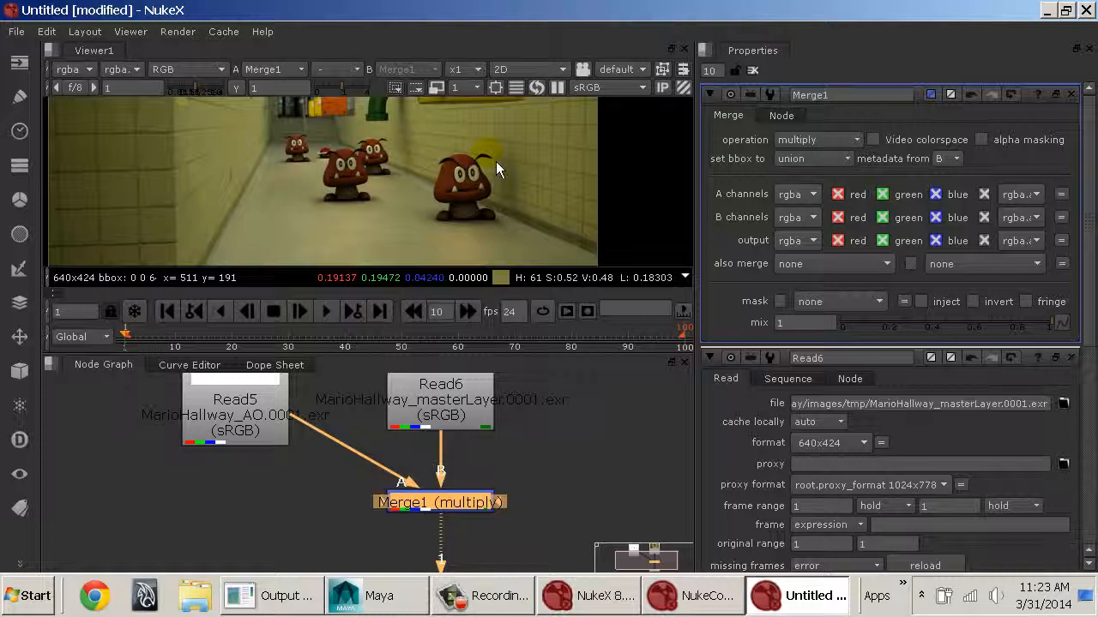
key("d")
key("d")
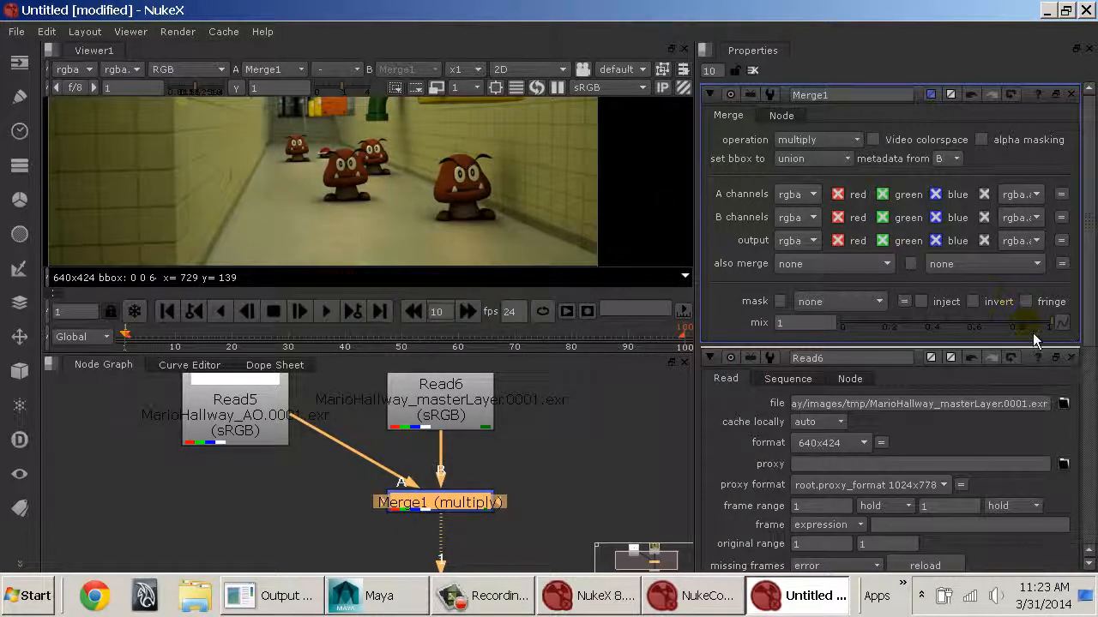
Step: Lower the multiply merge's mix to about 0.555 and toggle the node off and on to compare the softened occlusion
left_click_drag(1033, 337, 972, 333)
key("d")
key("d")
key("d")
key("d")
key("d")
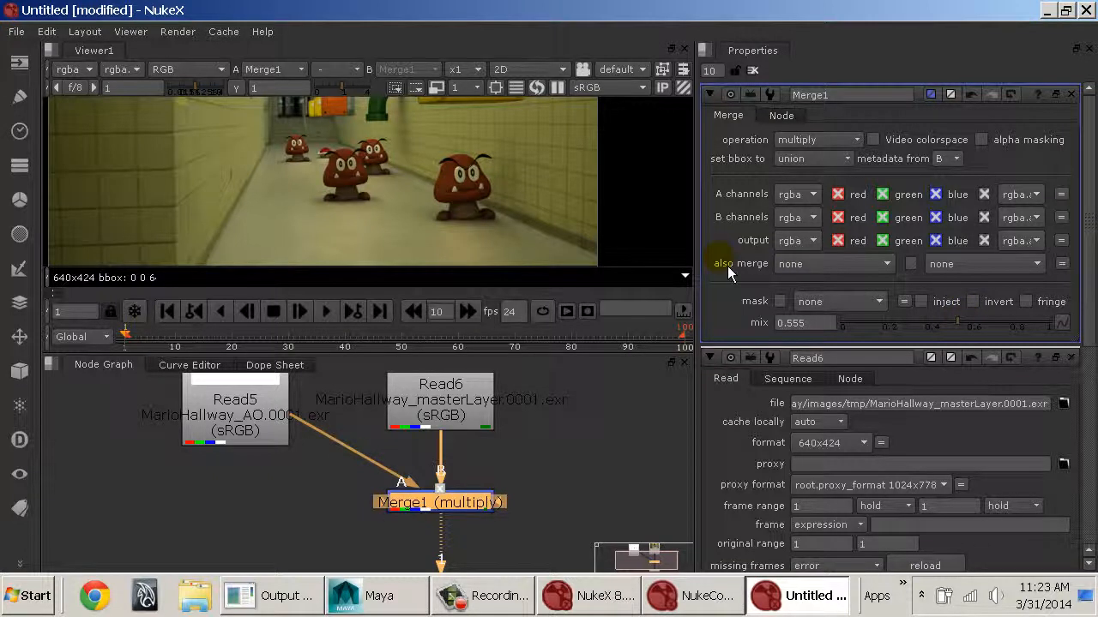
key("d")
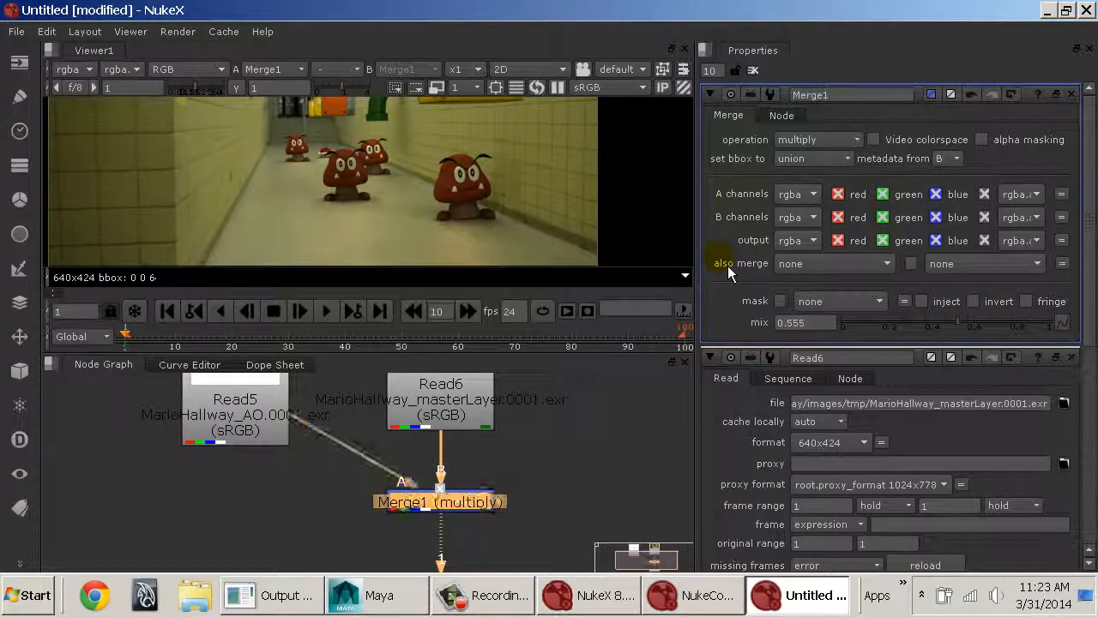
middle_click_drag(508, 157, 479, 195)
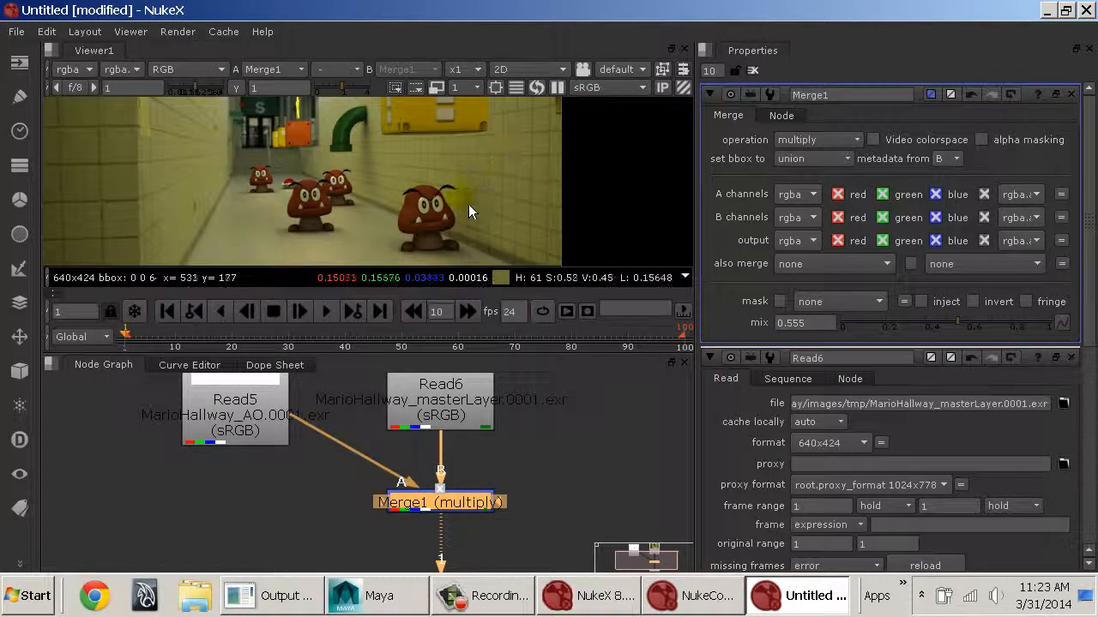
key("d")
key("d")
key("d")
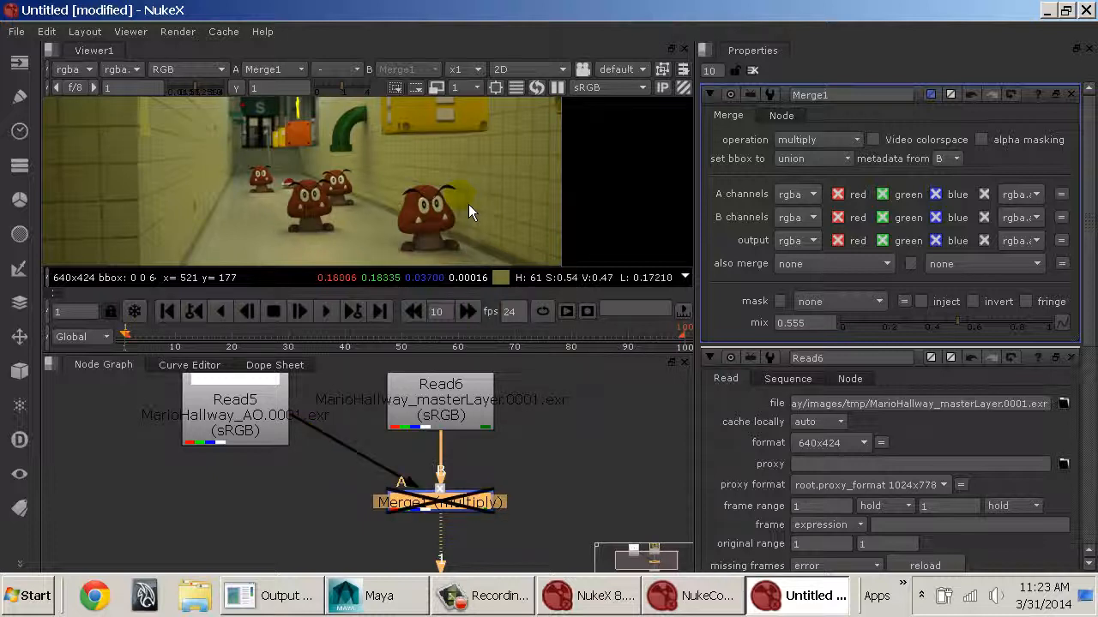
key("d")
key("d")
key("d")
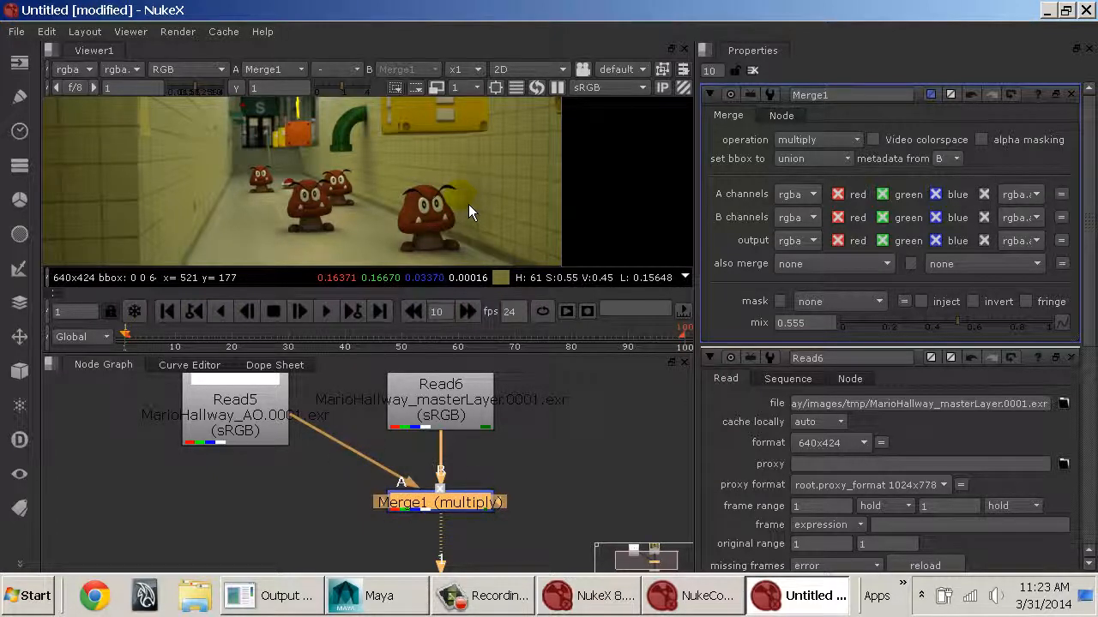
Step: Add a Glow node between the multiply merge and the viewer, and place it lower in the node graph
middle_click_drag(512, 480, 488, 421)
left_click_drag(451, 532, 453, 579)
left_click(443, 528)
left_click(436, 445)
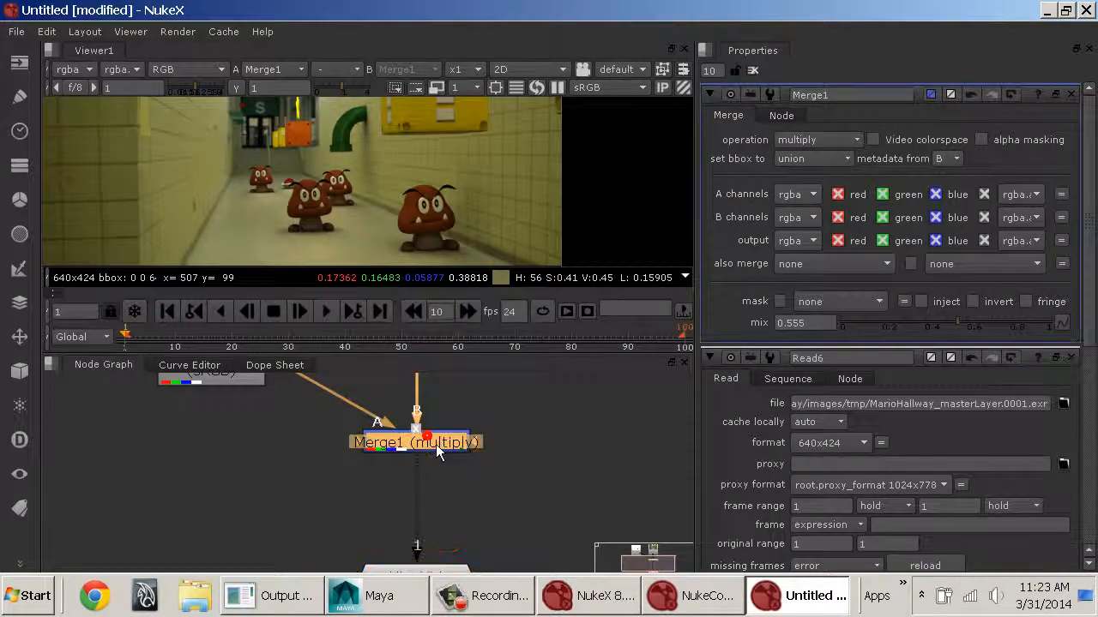
key("Tab")
type("glow")
key("Return")
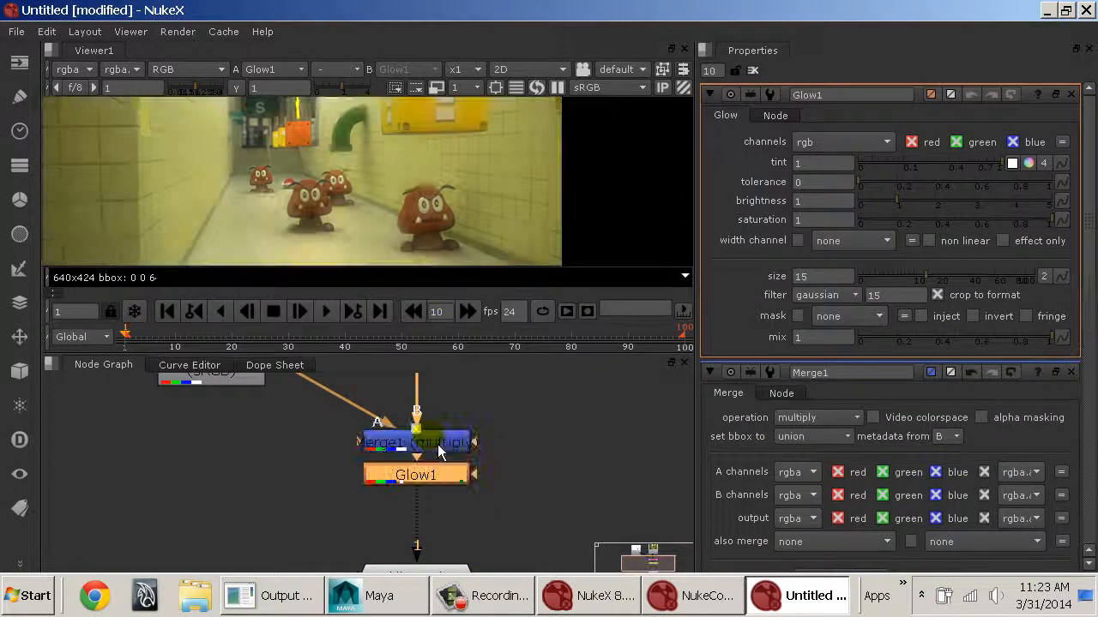
left_click_drag(439, 479, 445, 542)
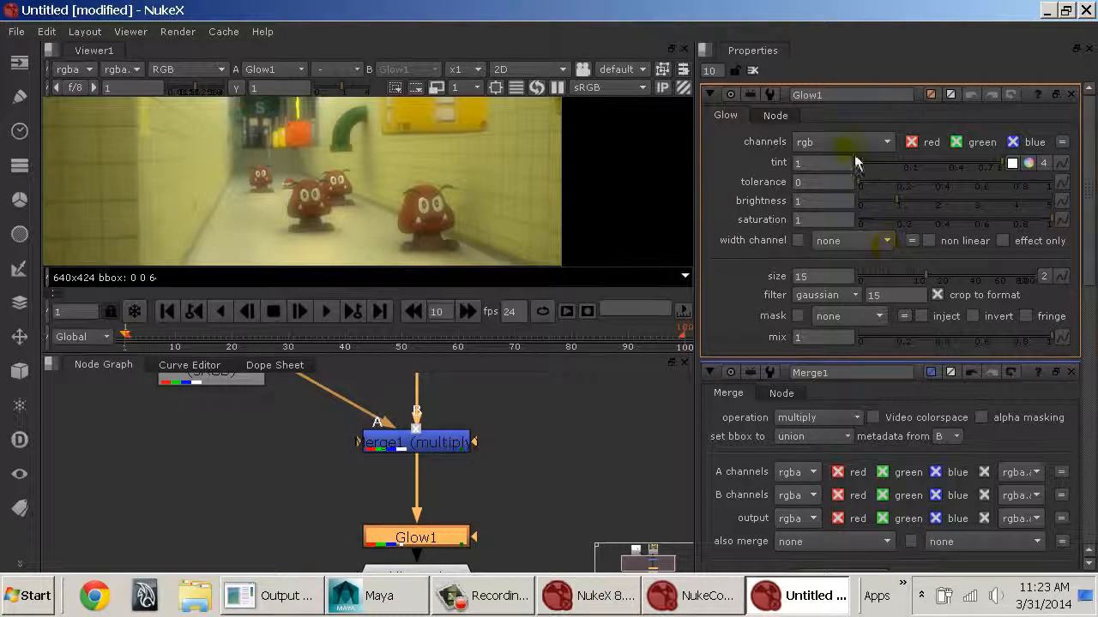
Step: Set the Glow's width channel to INDIRR_indirect_st1469668802.red and move the Viewer node further below the Glow node
left_click(837, 242)
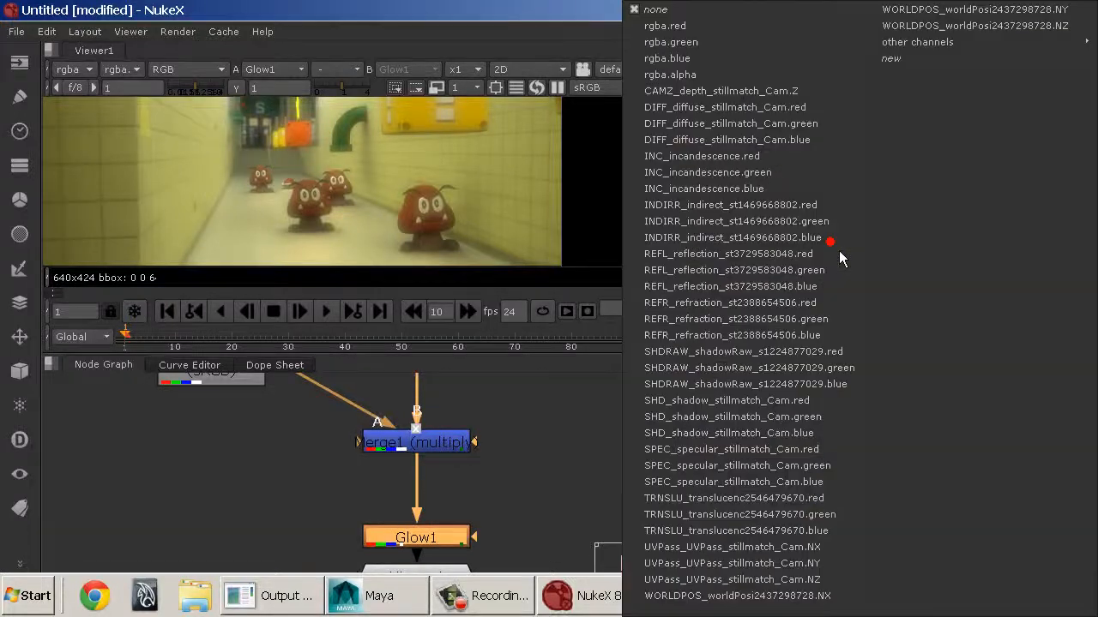
left_click(722, 214)
middle_click_drag(523, 422, 519, 382)
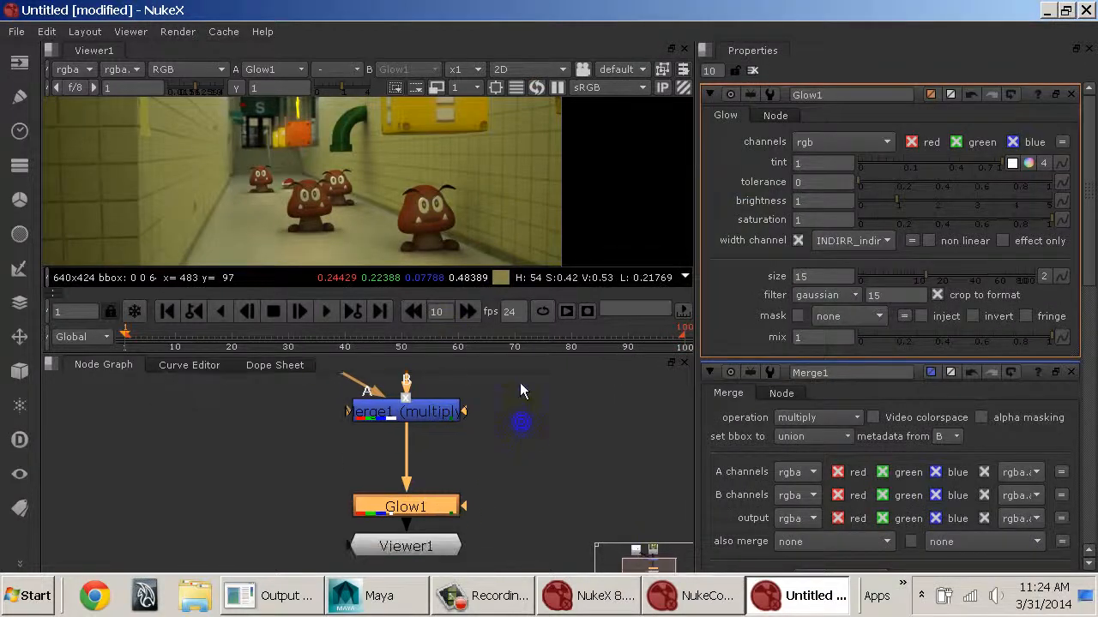
left_click_drag(453, 548, 462, 604)
middle_click_drag(483, 483, 486, 420)
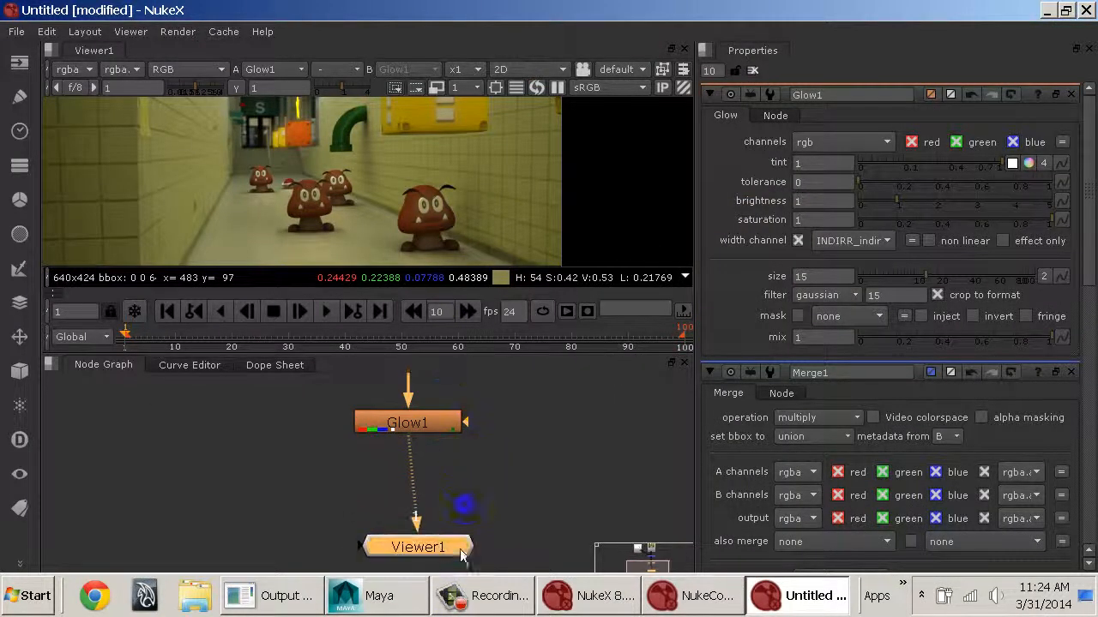
left_click_drag(460, 553, 451, 558)
middle_click_drag(519, 401, 520, 502)
left_click(441, 532)
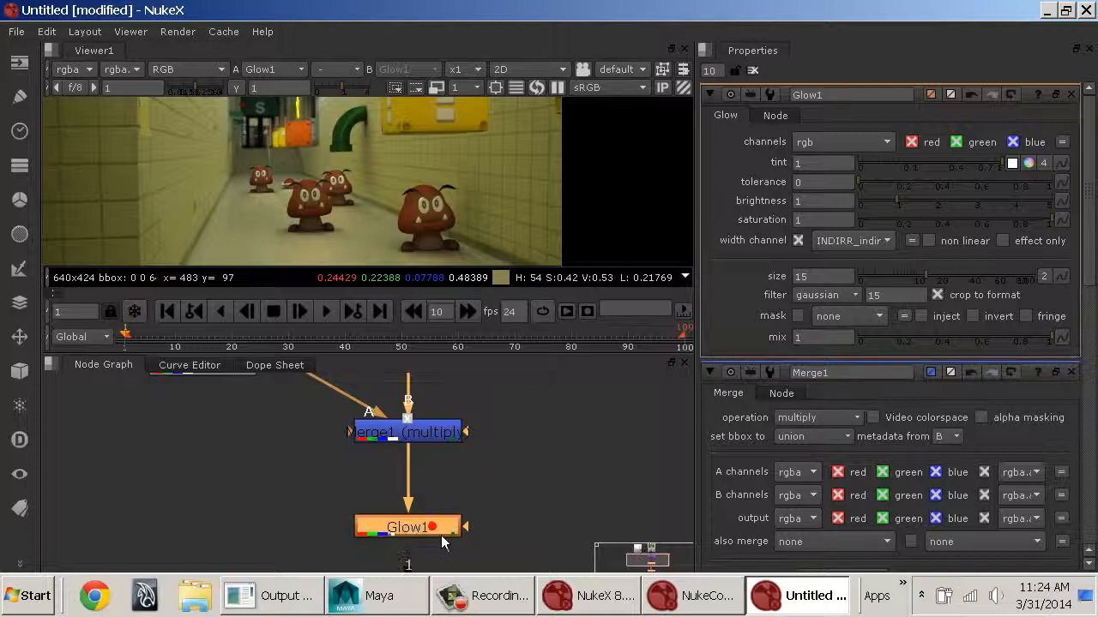
Step: Raise the Glow's brightness to 2.55 and switch its width channel to INC_incandescence.green
left_click_drag(907, 204, 966, 214)
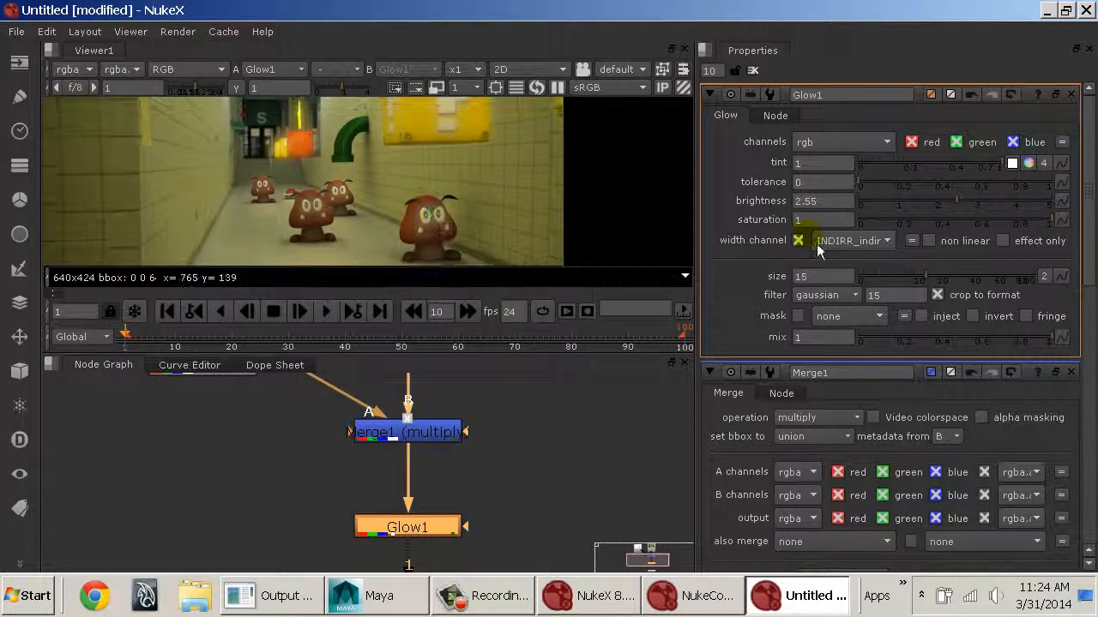
left_click(851, 240)
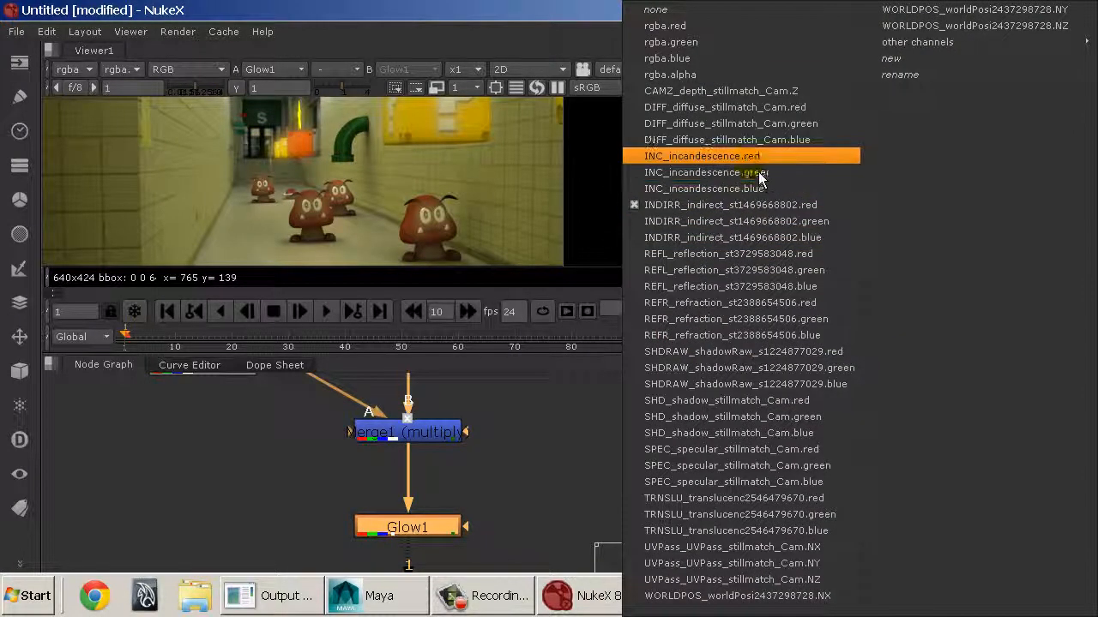
left_click(758, 172)
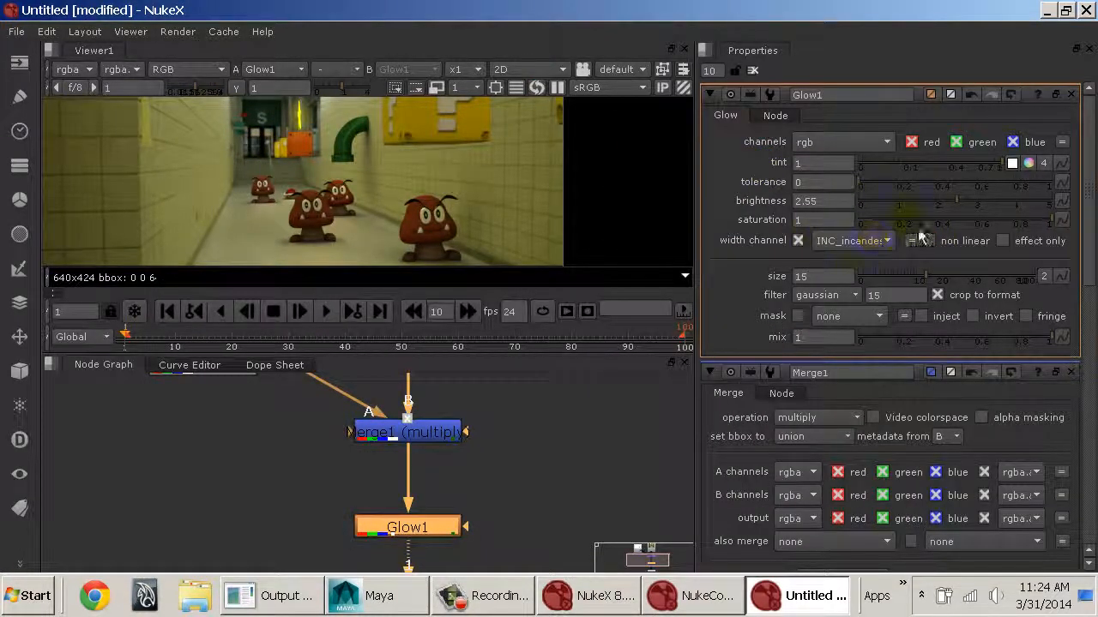
Step: Try a Glow brightness of 3.3, inspect the yellow light up close, and bring the brightness down to 2.55
left_click_drag(953, 202, 932, 226)
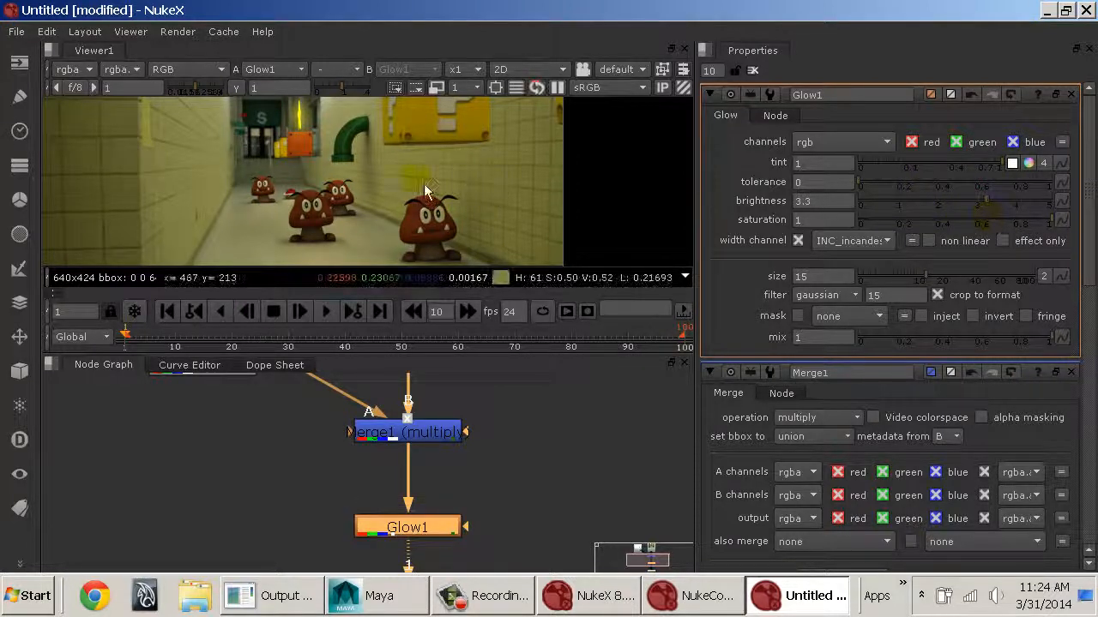
scroll(633, 215, "up", 5)
middle_click_drag(385, 129, 459, 203)
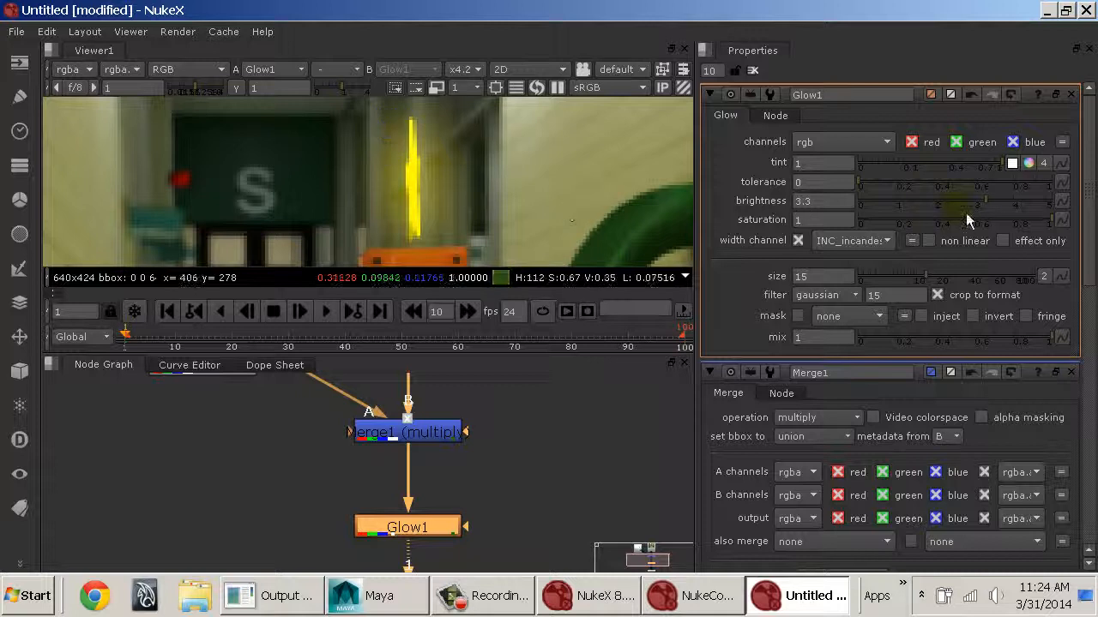
left_click_drag(954, 202, 783, 190)
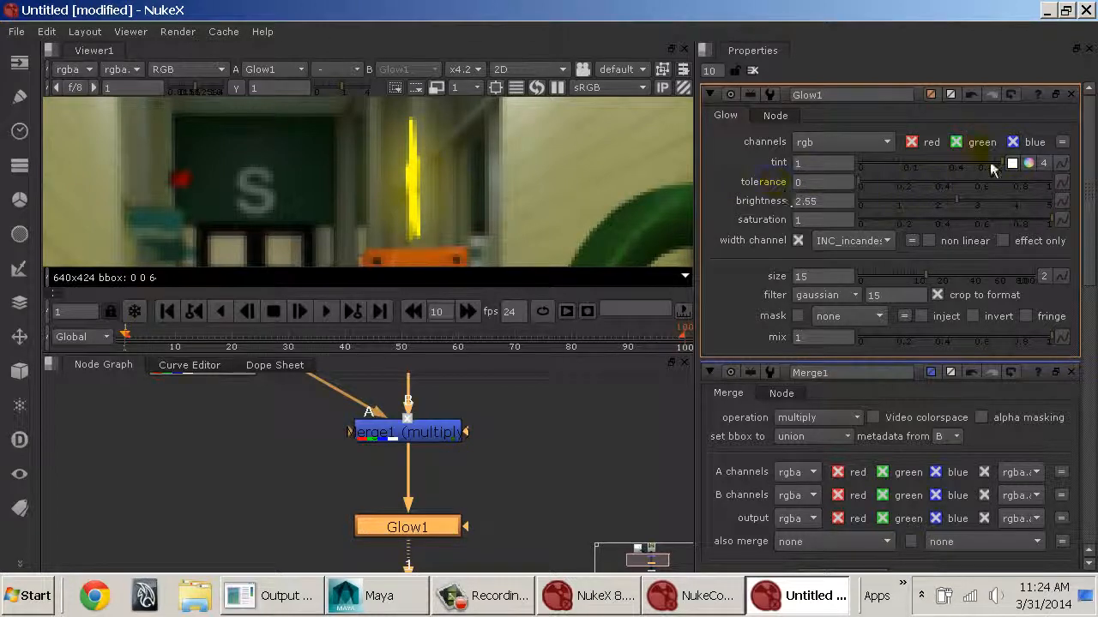
left_click(1029, 163)
left_click_drag(921, 213, 1093, 197)
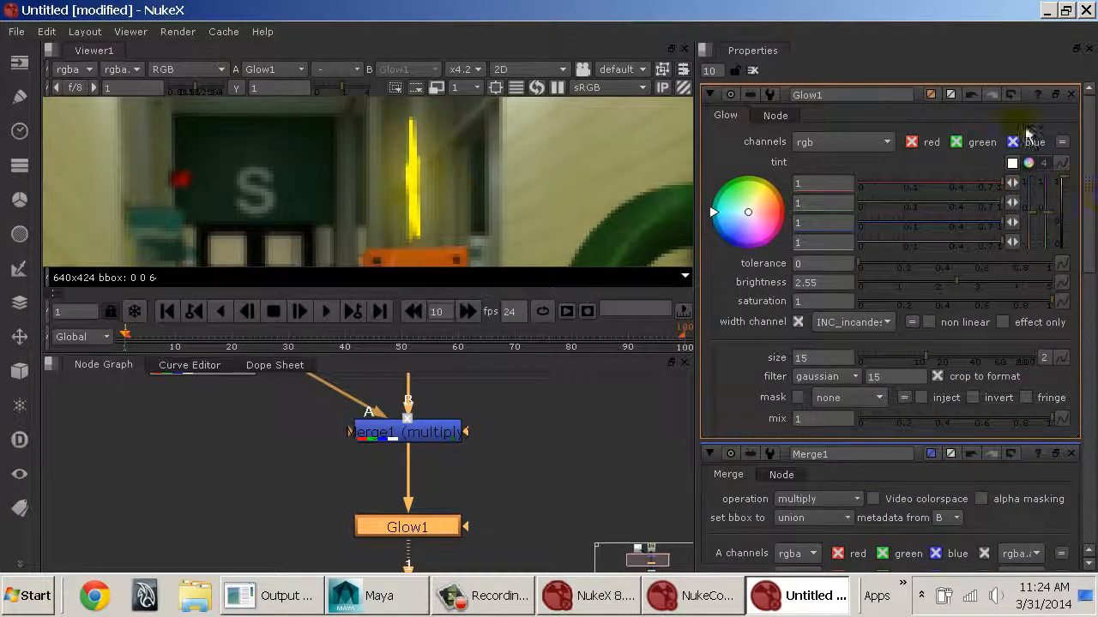
left_click(1029, 163)
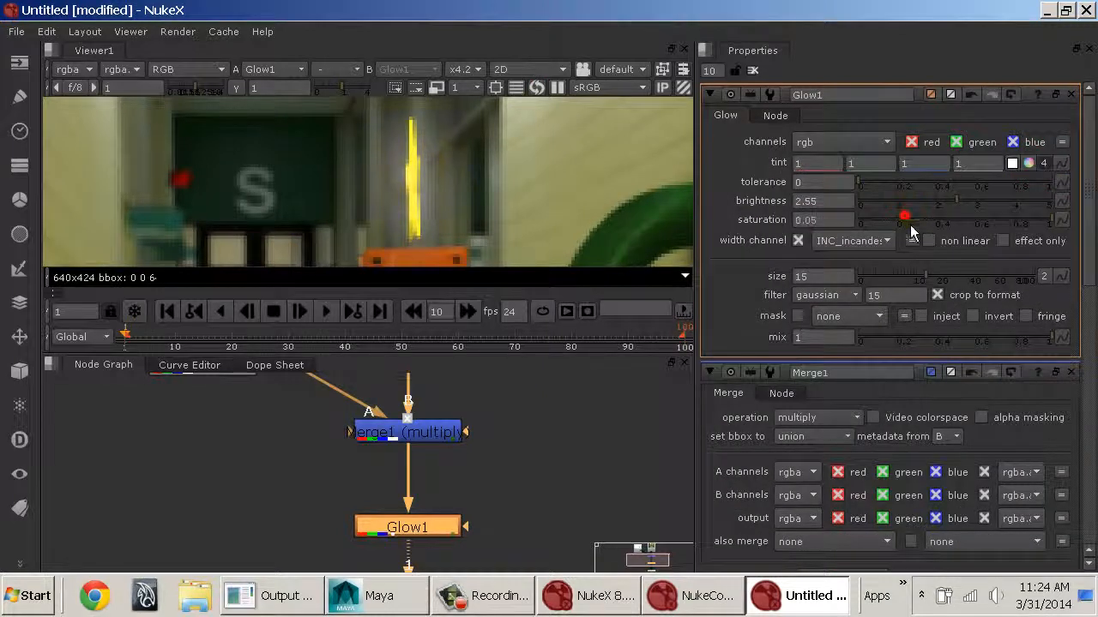
Step: Reduce the Glow's size to 5 and set its brightness to 55
left_click_drag(956, 278, 911, 285)
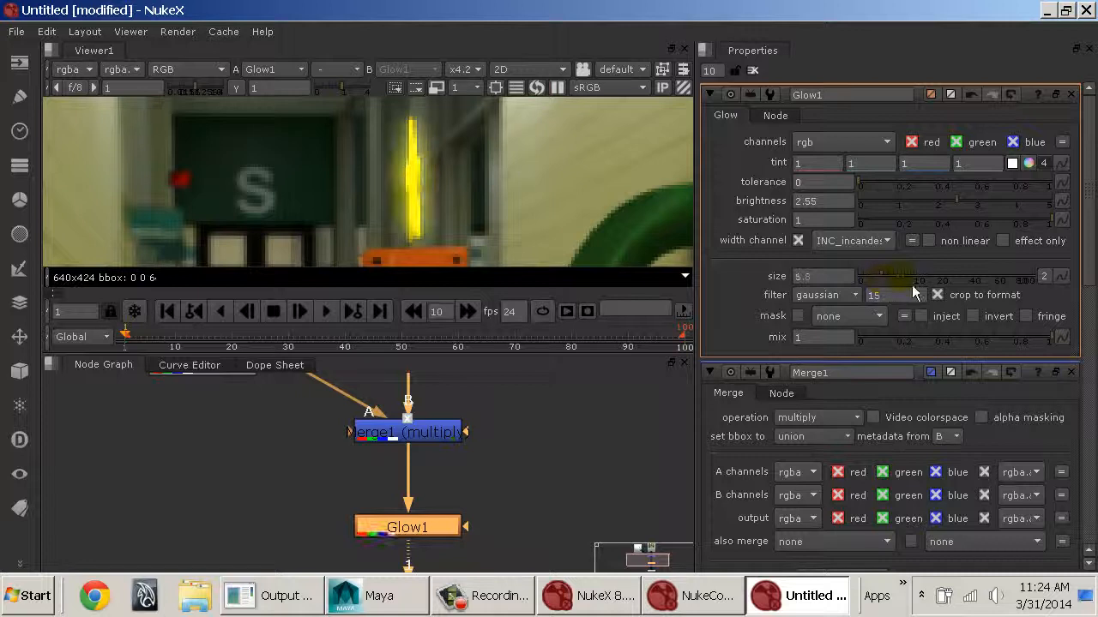
left_click(825, 200)
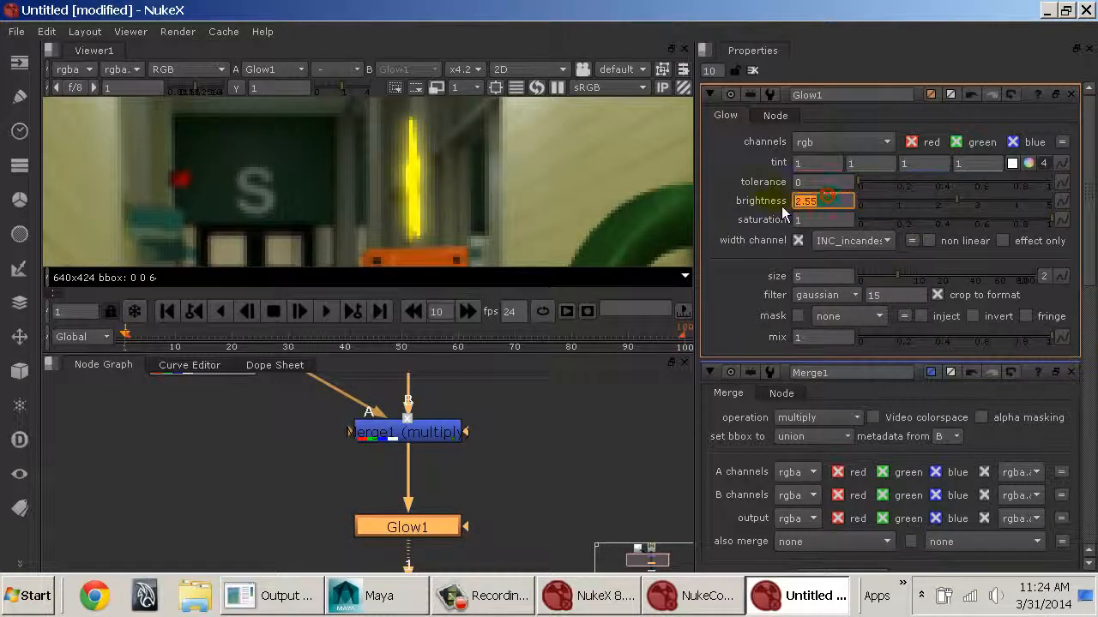
type("55")
key("Tab")
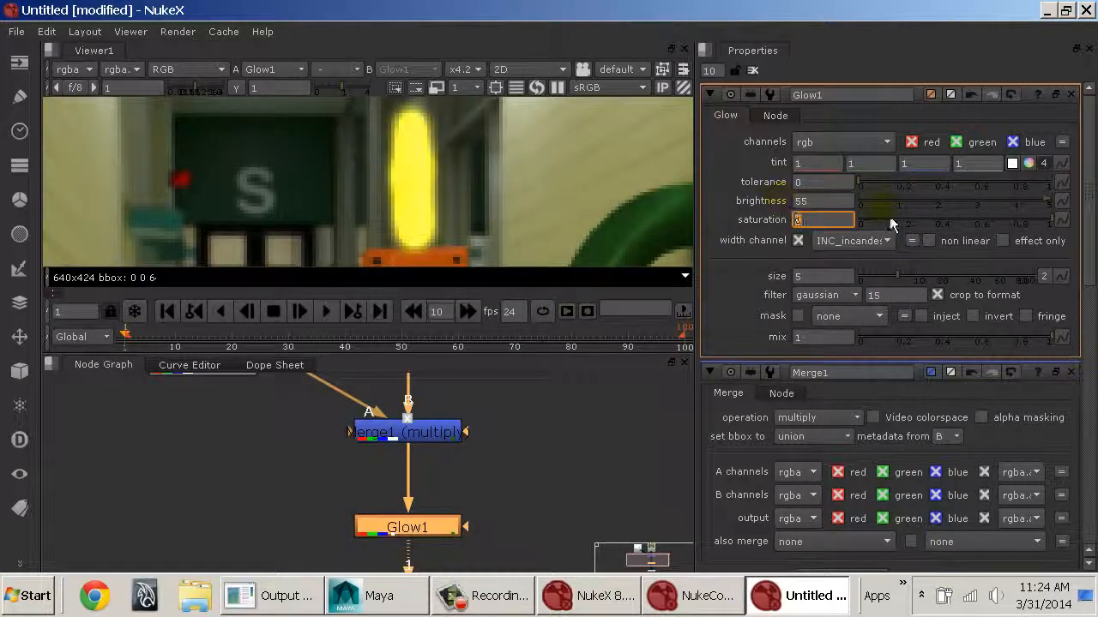
Step: Lower the Glow's brightness to 4 and check the glow in the whole image
mouse_move(907, 276)
left_mouse_down()
mouse_move(890, 282)
mouse_move(905, 285)
left_mouse_up()
left_click(990, 206)
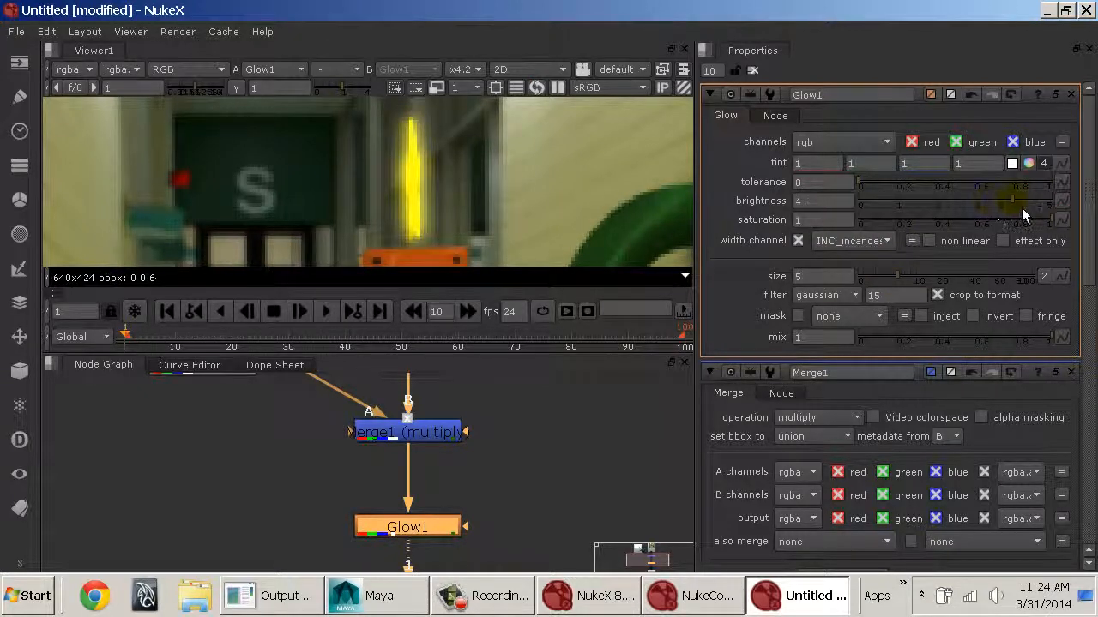
scroll(615, 198, "down", 5)
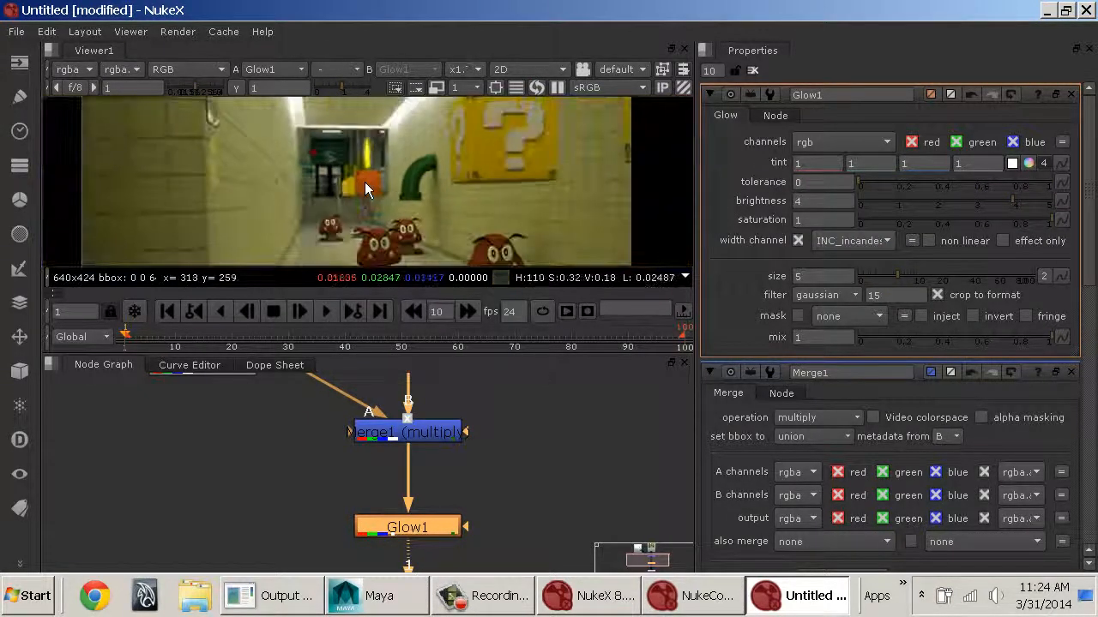
Step: Move the Glow node closer beneath the multiply merge in the node graph
left_click_drag(438, 525, 442, 492)
left_click(494, 458)
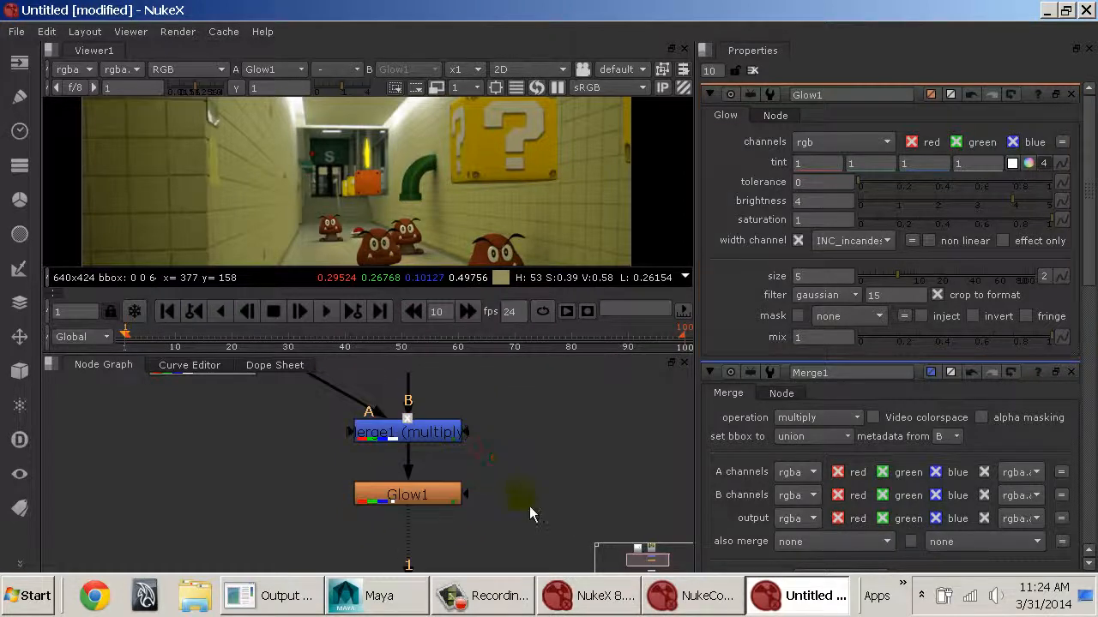
mouse_move(529, 506)
middle_mouse_down()
mouse_move(541, 428)
mouse_move(562, 477)
middle_mouse_up()
mouse_move(564, 503)
middle_mouse_down()
mouse_move(543, 454)
mouse_move(548, 517)
middle_mouse_up()
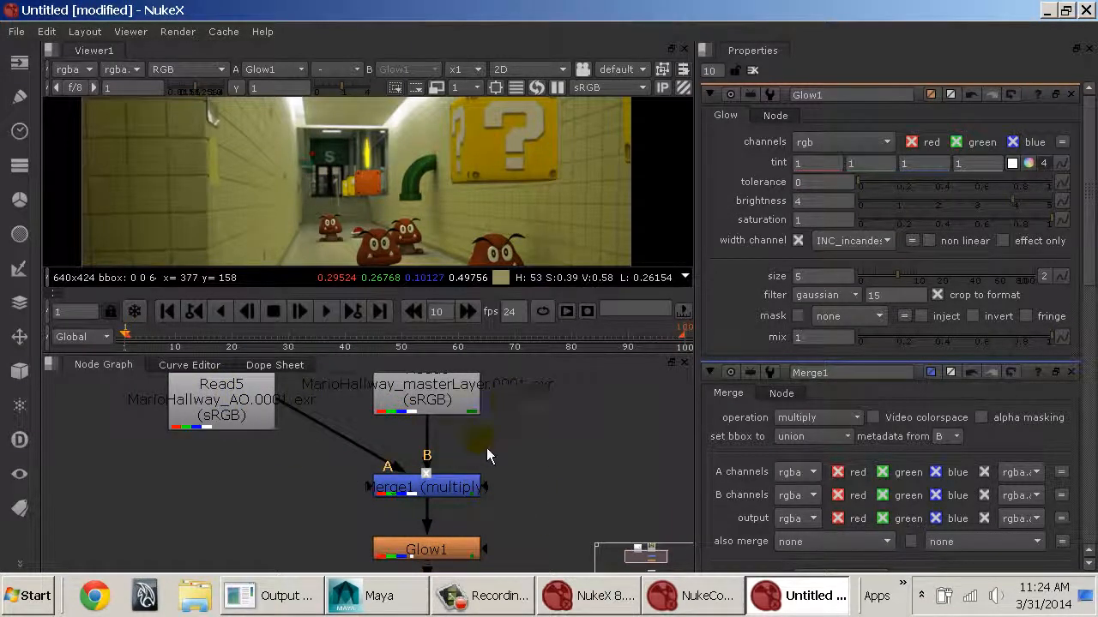
middle_click_drag(610, 480, 584, 432)
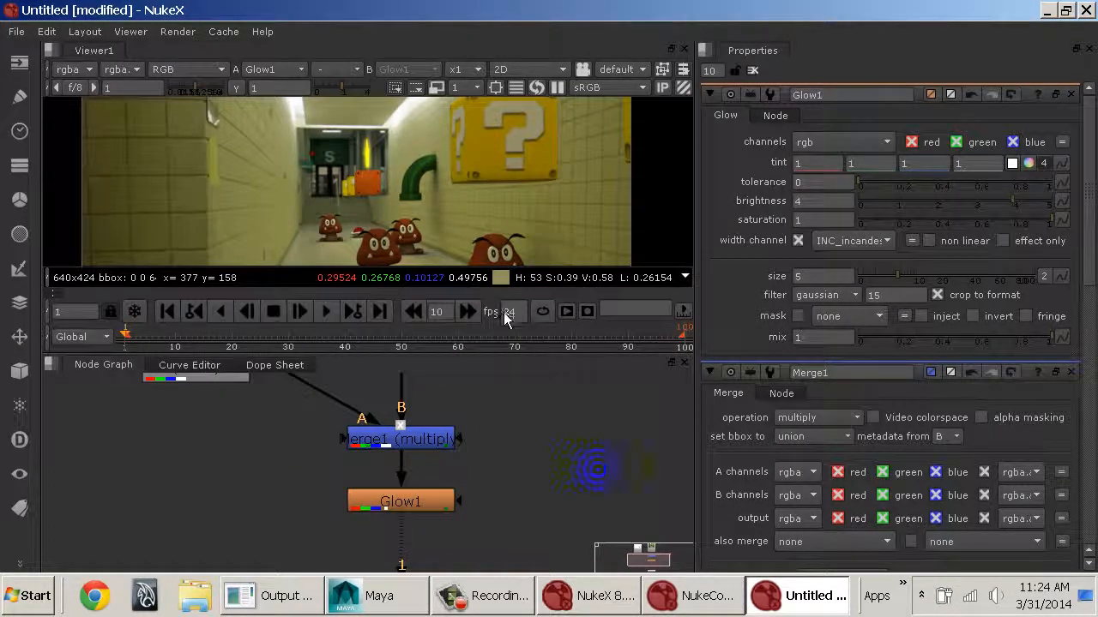
Step: Add a ZDefocus node directly after the Glow node
left_click(464, 508)
key("Tab")
type("z")
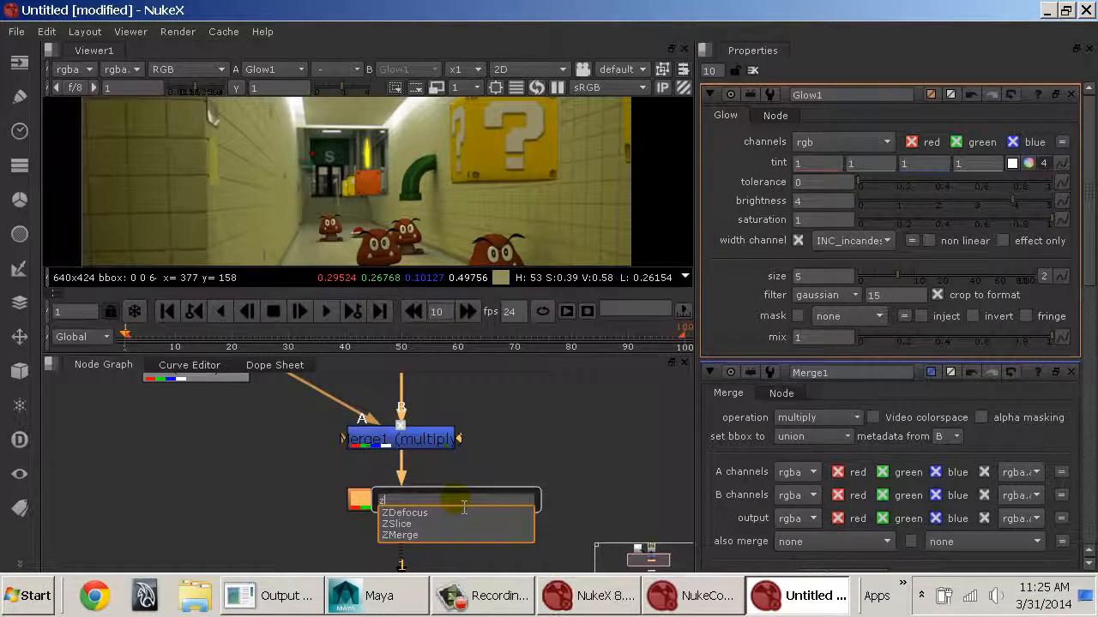
type("def")
key("Down")
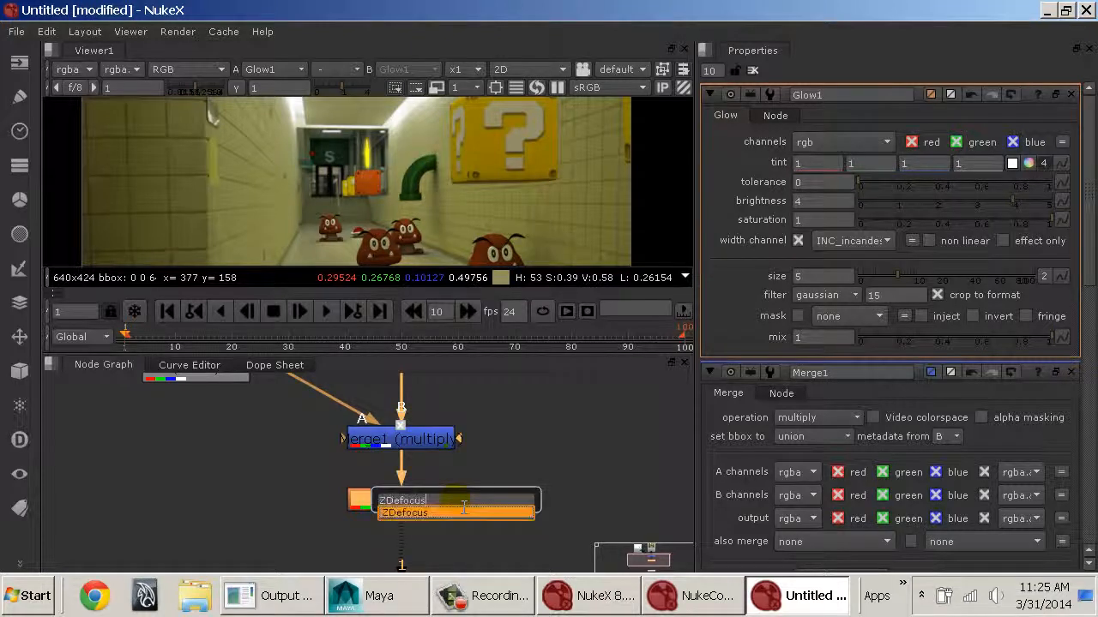
key("Return")
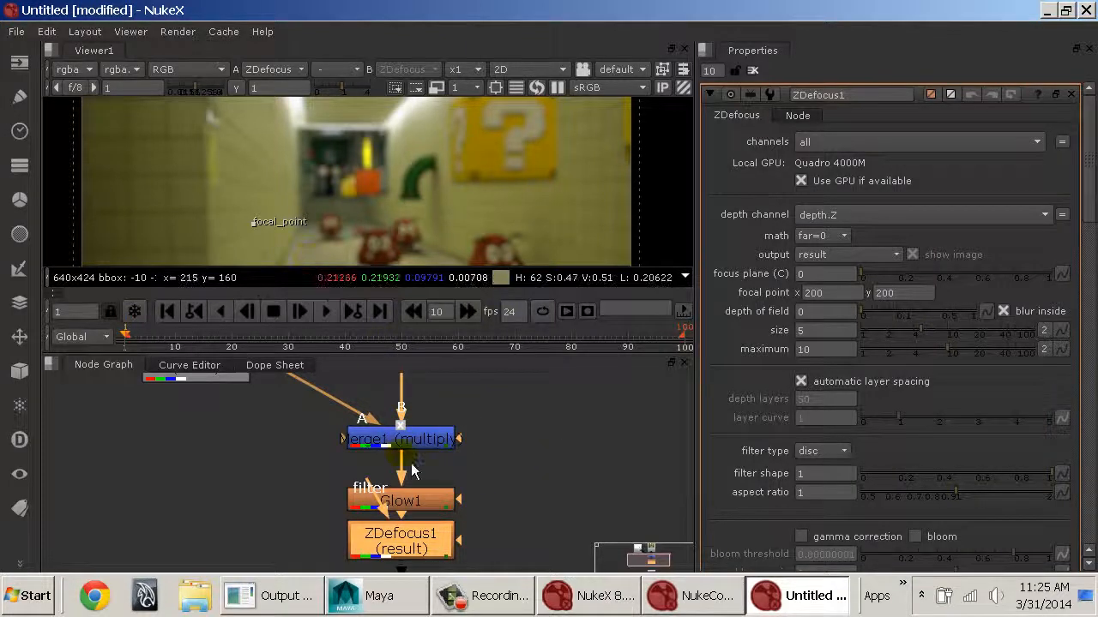
Step: Set the ZDefocus depth channel to CAMZ_depth_stillmatch_Cam.Z and move the ZDefocus node further below the Glow node
middle_click_drag(575, 539, 556, 463)
left_click(873, 217)
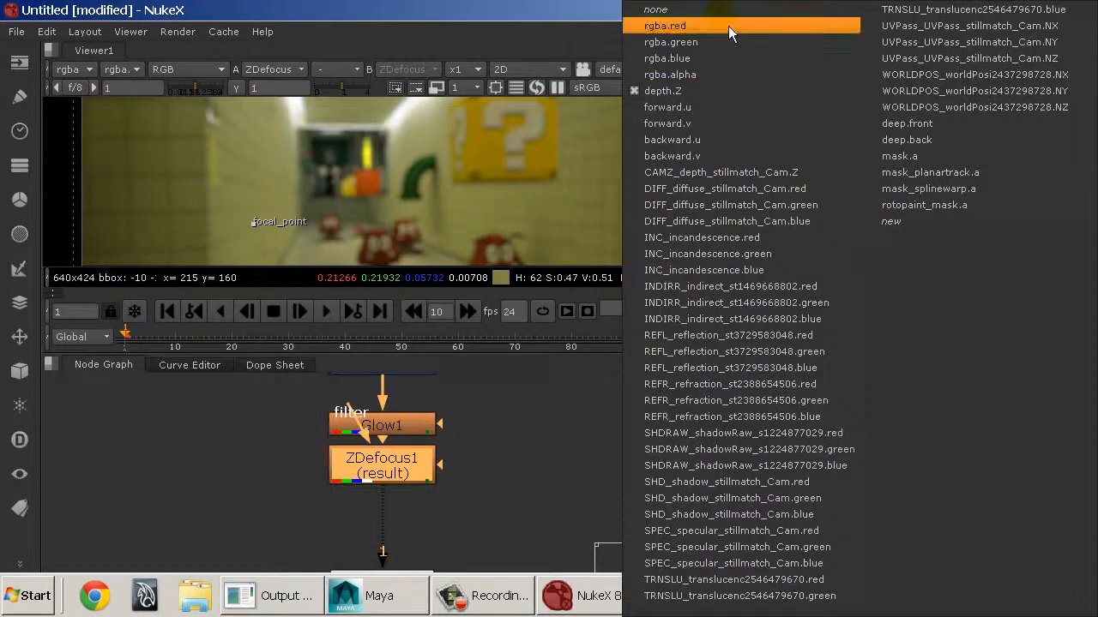
left_click(742, 180)
left_click_drag(432, 470, 432, 526)
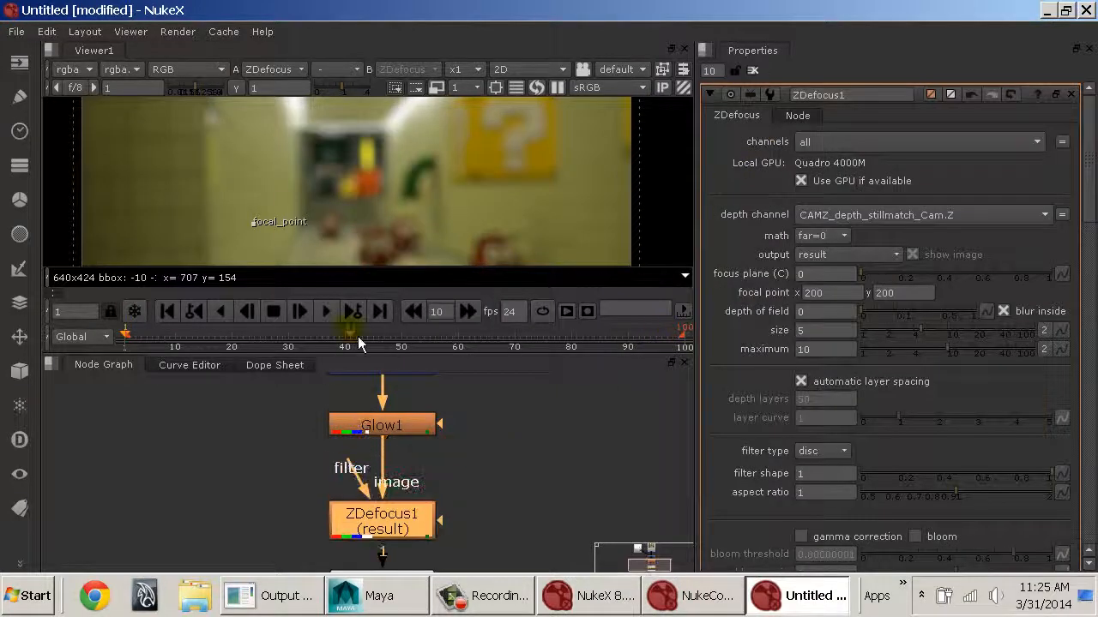
Step: Place the focal point on the middle Goomba at about x 346, y 180, and enlarge the viewer area
left_click_drag(263, 233, 382, 251)
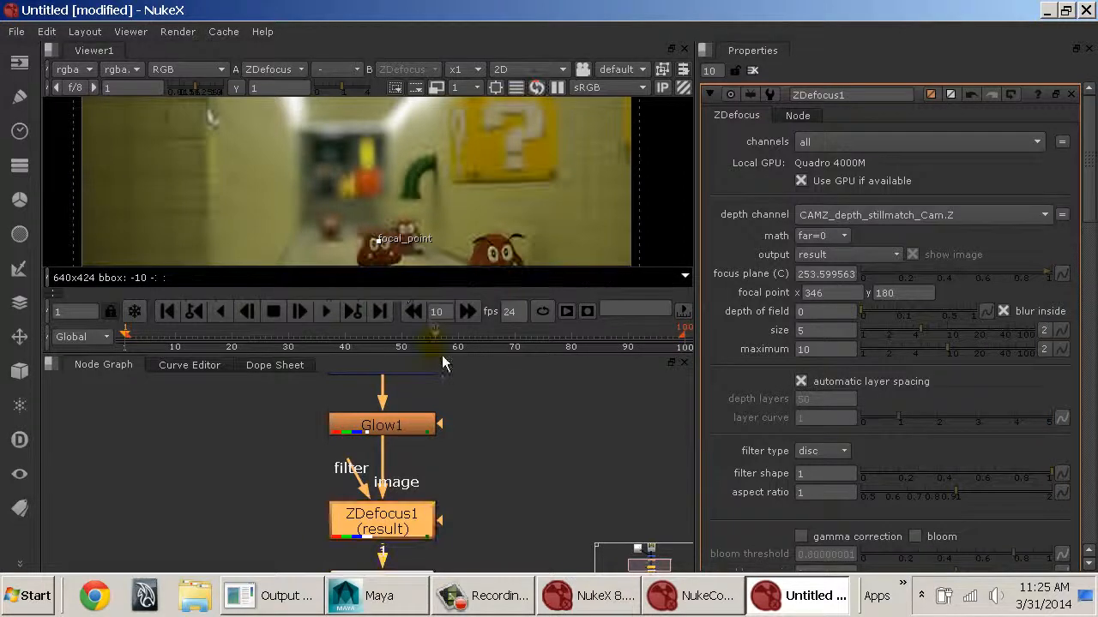
left_click_drag(441, 355, 454, 469)
middle_click_drag(428, 312, 423, 230)
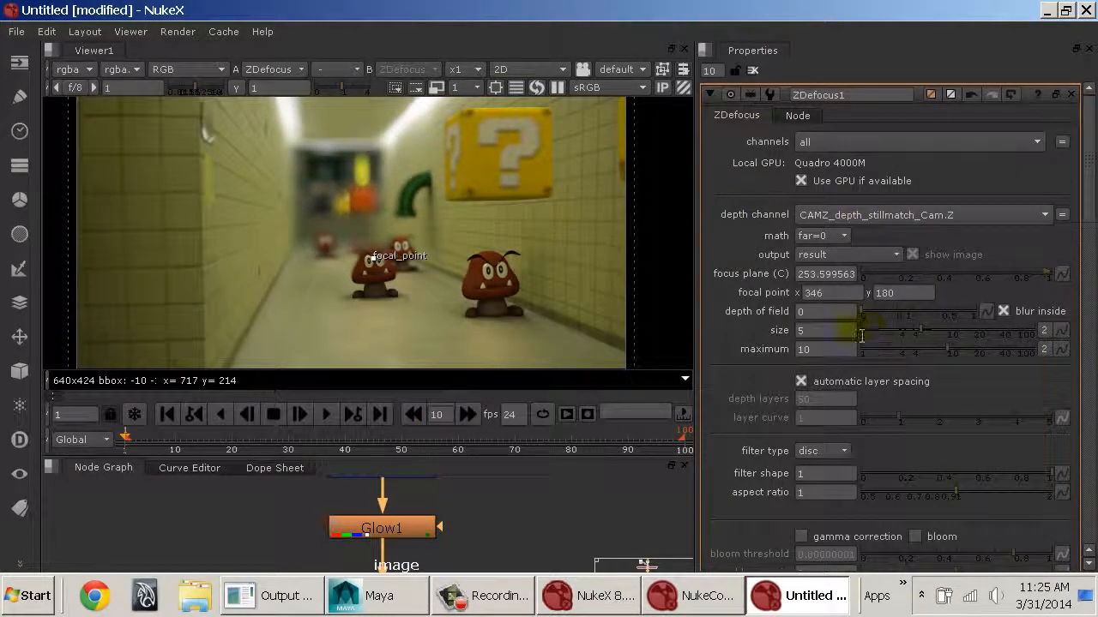
Step: Set the ZDefocus size to 1 and its maximum to 2
left_click(833, 330)
left_click_drag(834, 349, 789, 351)
type("1")
left_click(817, 334)
type("12")
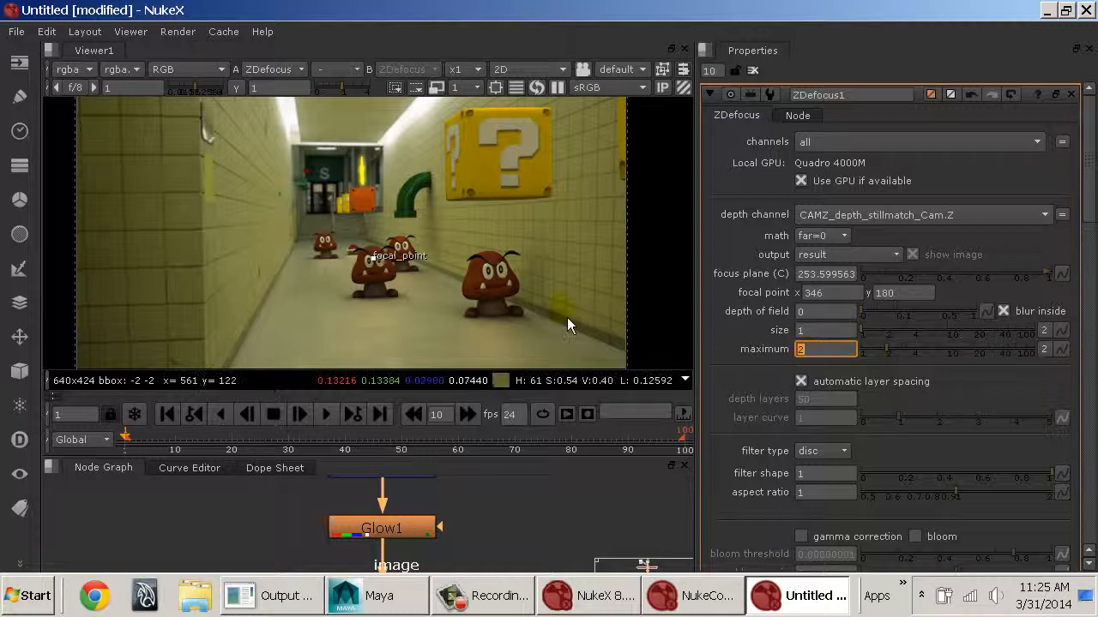
Step: Compare the Goombas up close with the ZDefocus node repeatedly disabled and enabled
scroll(318, 260, "up", 4)
middle_click_drag(538, 273, 519, 267)
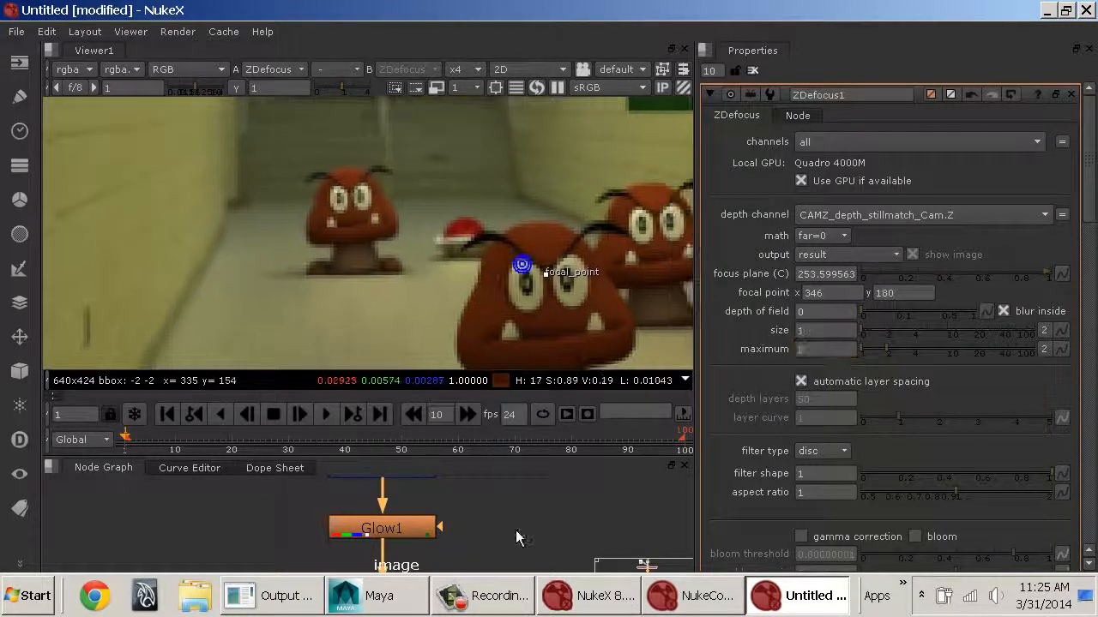
middle_click_drag(518, 537, 521, 482)
middle_click_drag(497, 519, 483, 505)
left_click(407, 540)
key("d")
key("d")
key("d")
key("d")
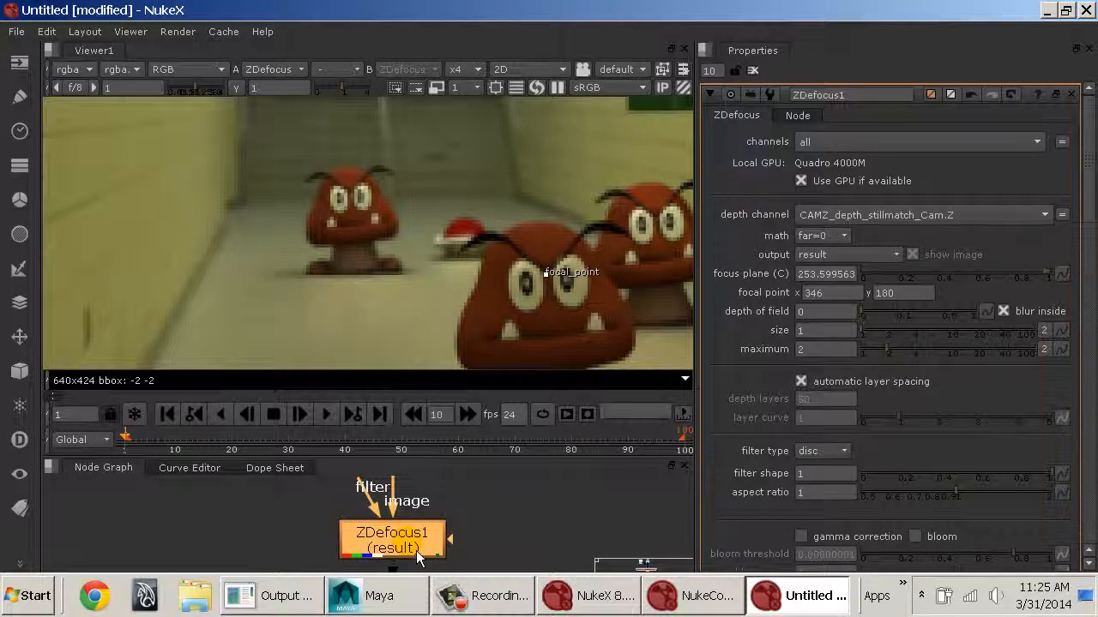
key("d")
key("d")
key("d")
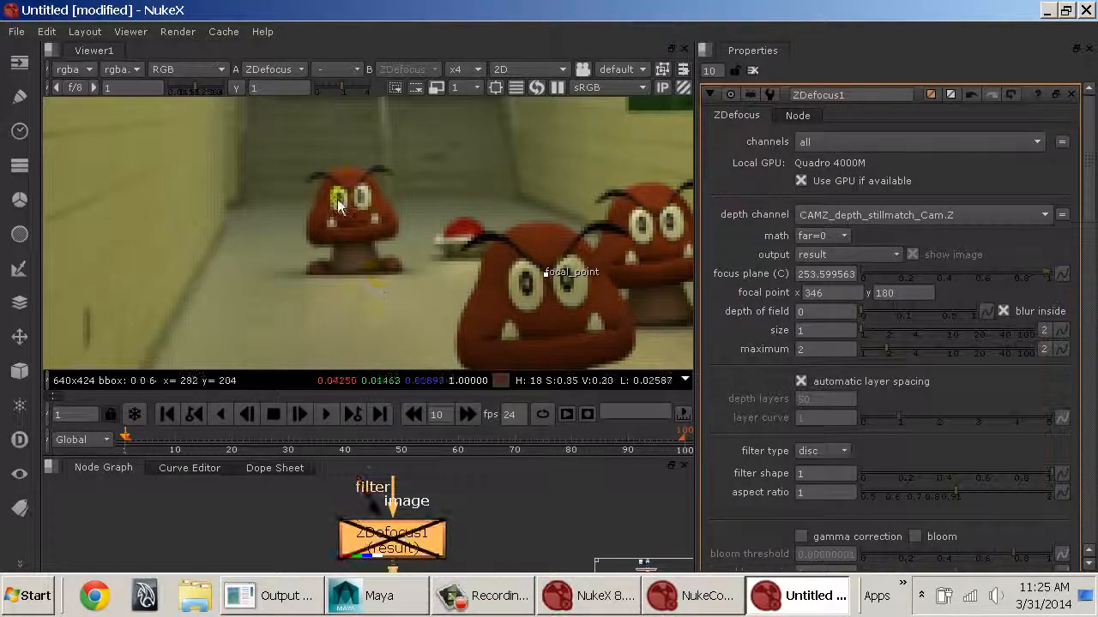
key("d")
key("d")
key("d")
key("d")
key("d")
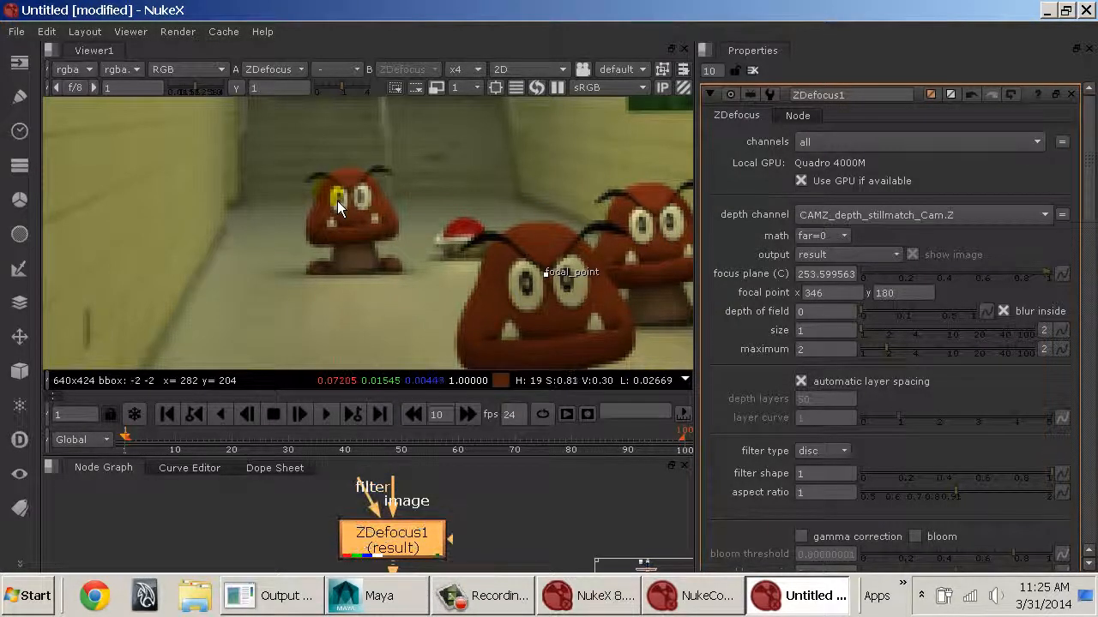
Step: Move the focal point onto the nearest Goomba at about x 485, y 168
scroll(337, 201, "down", 5)
middle_click_drag(535, 229, 455, 228)
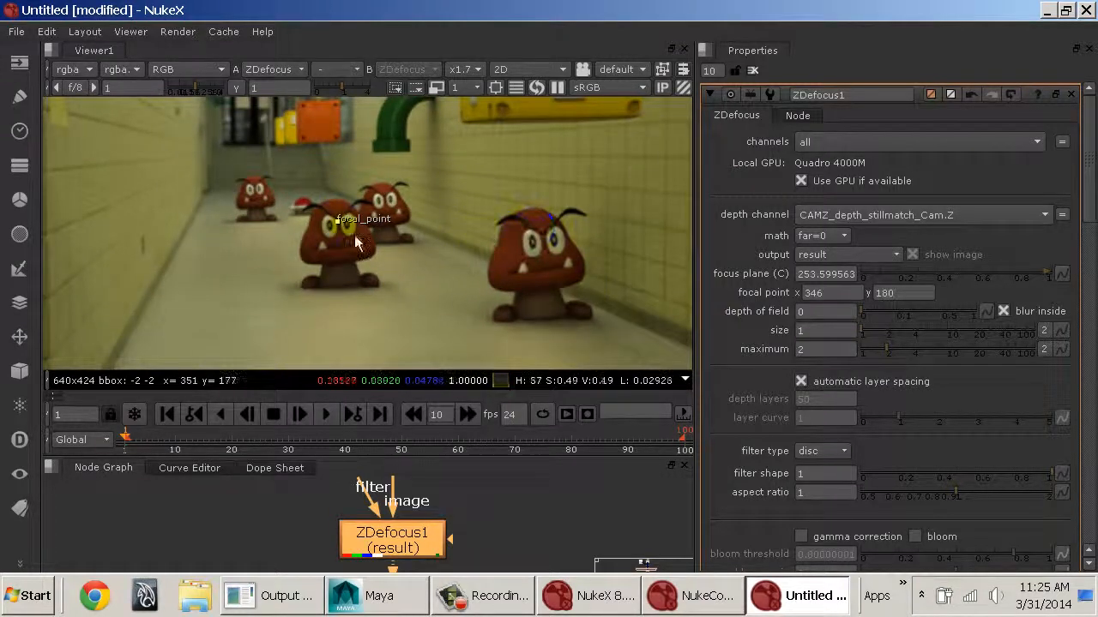
left_click_drag(341, 228, 544, 249)
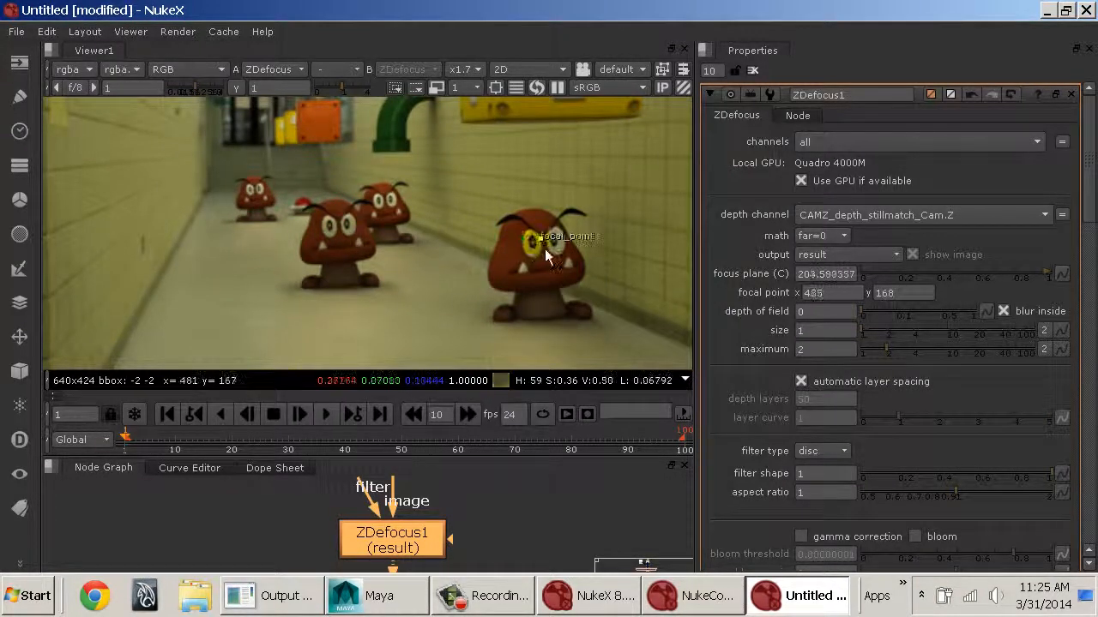
left_click(837, 347)
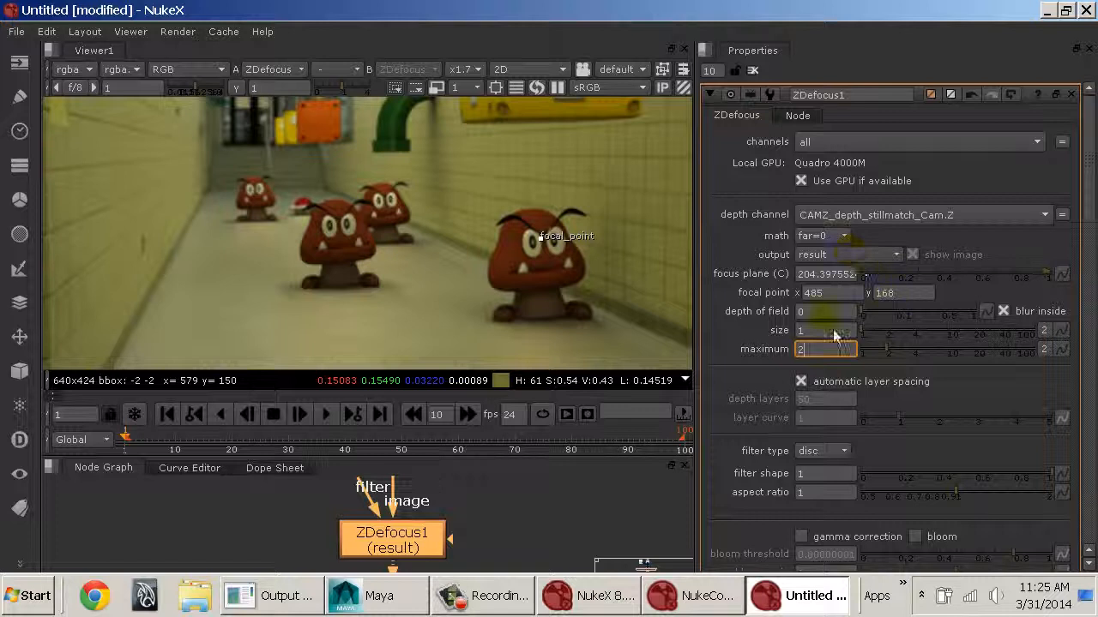
Step: Switch the ZDefocus output to focal plane setup and set the depth of field to 2
left_click(837, 254)
left_click(840, 273)
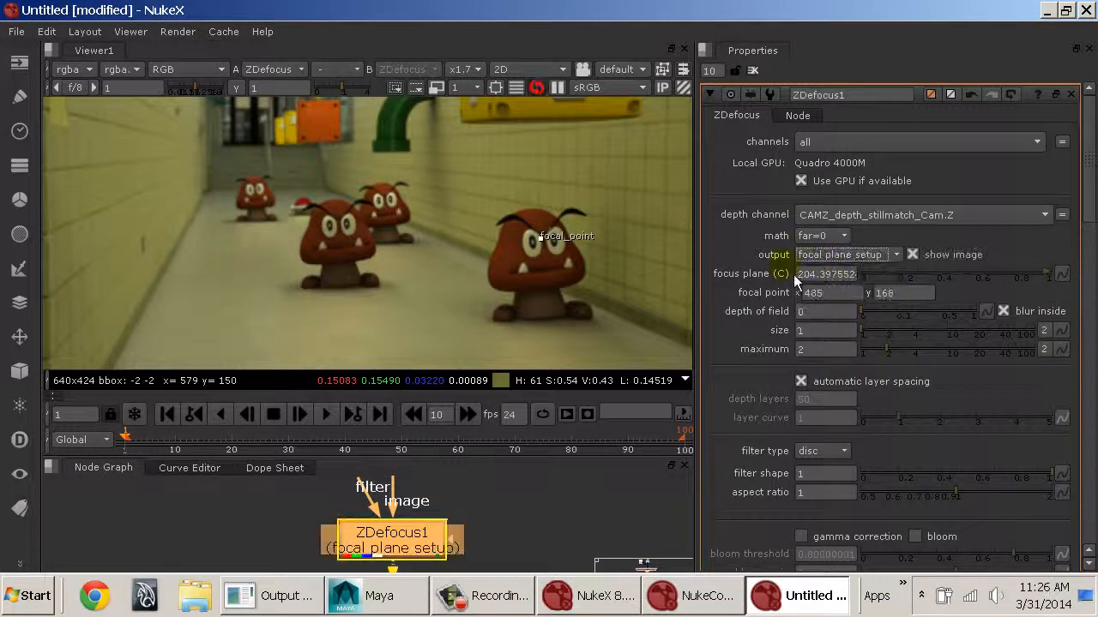
scroll(436, 237, "down", 3)
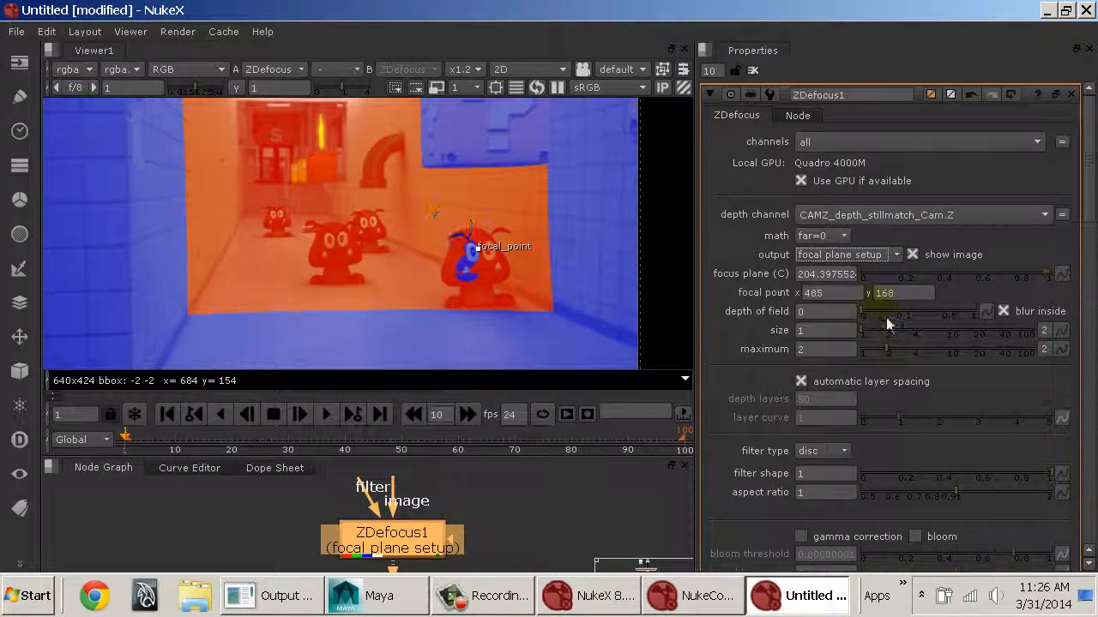
left_click_drag(874, 316, 1032, 326)
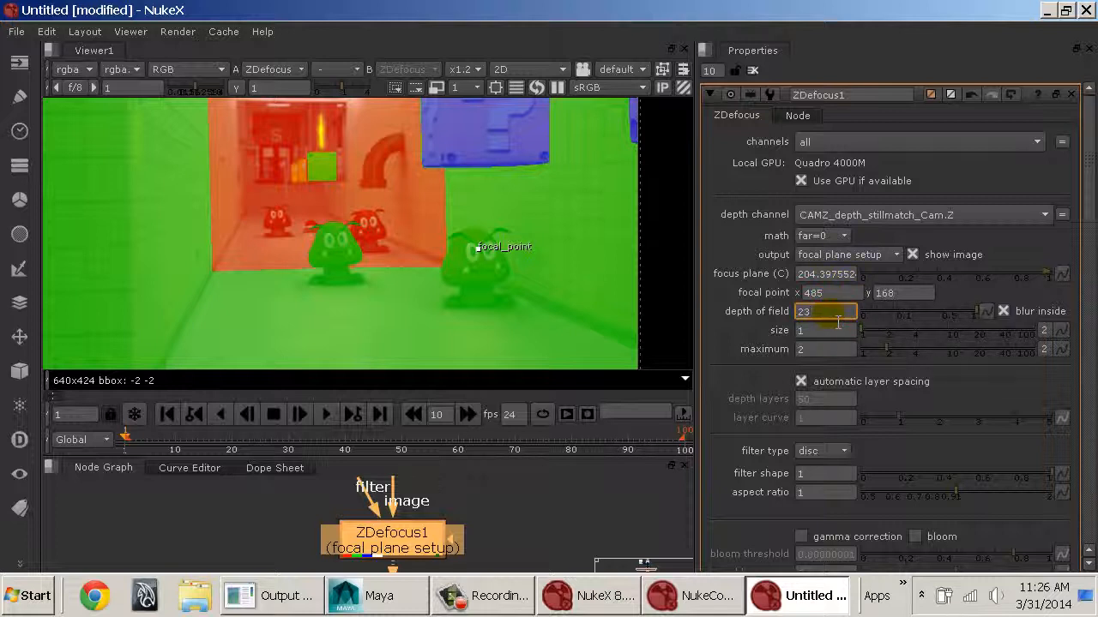
key("Return")
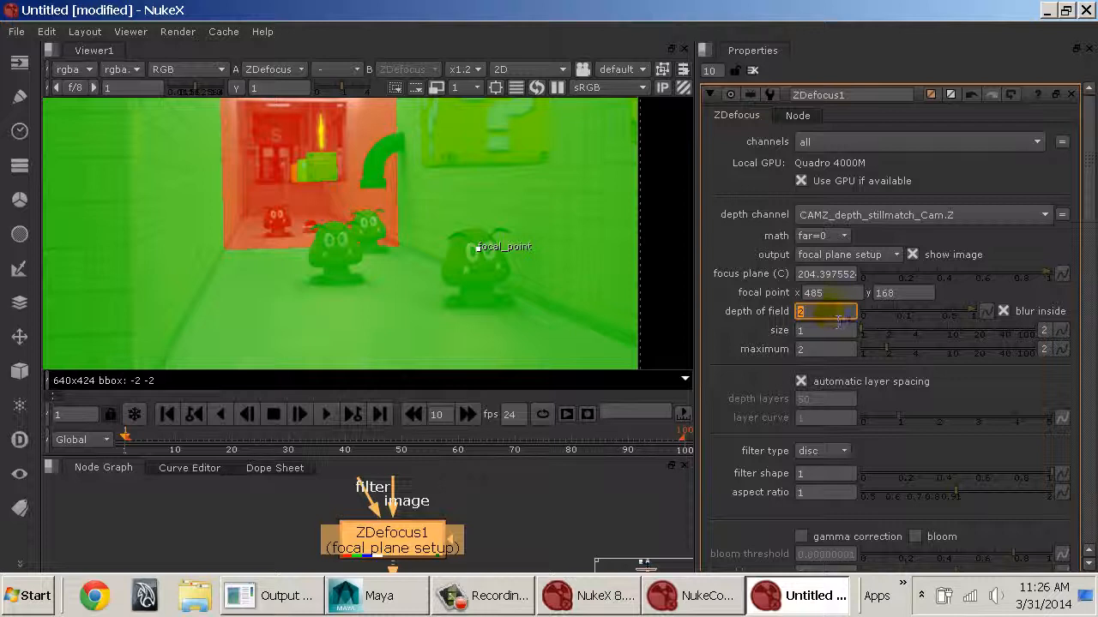
Step: Return the ZDefocus output to result and compare the Goombas with the defocus disabled and enabled
left_click(847, 254)
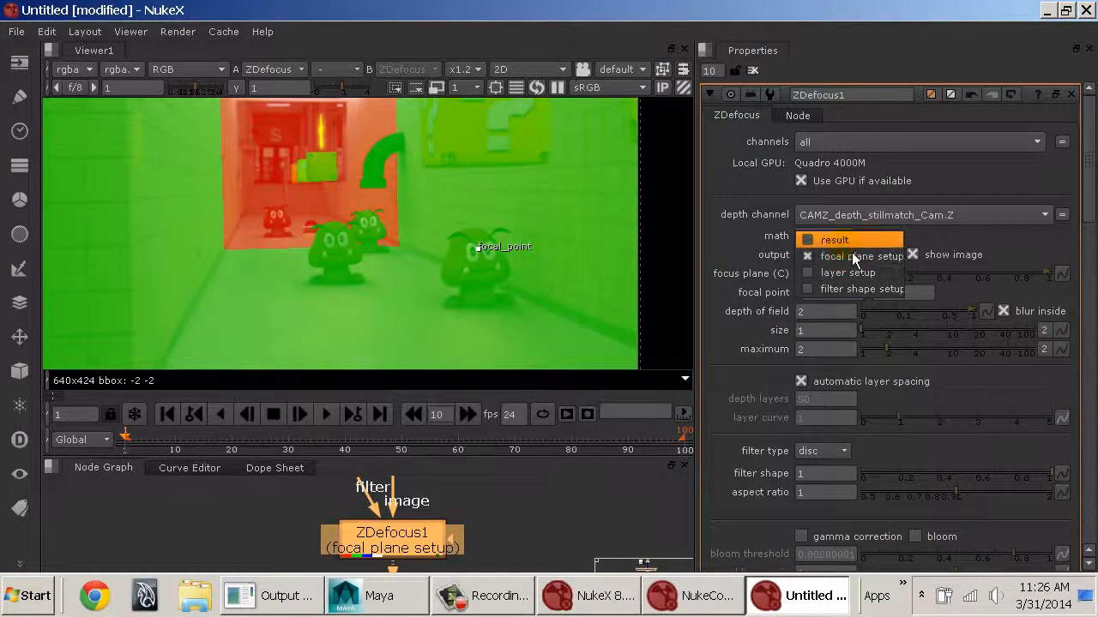
left_click(832, 236)
scroll(465, 236, "up", 2)
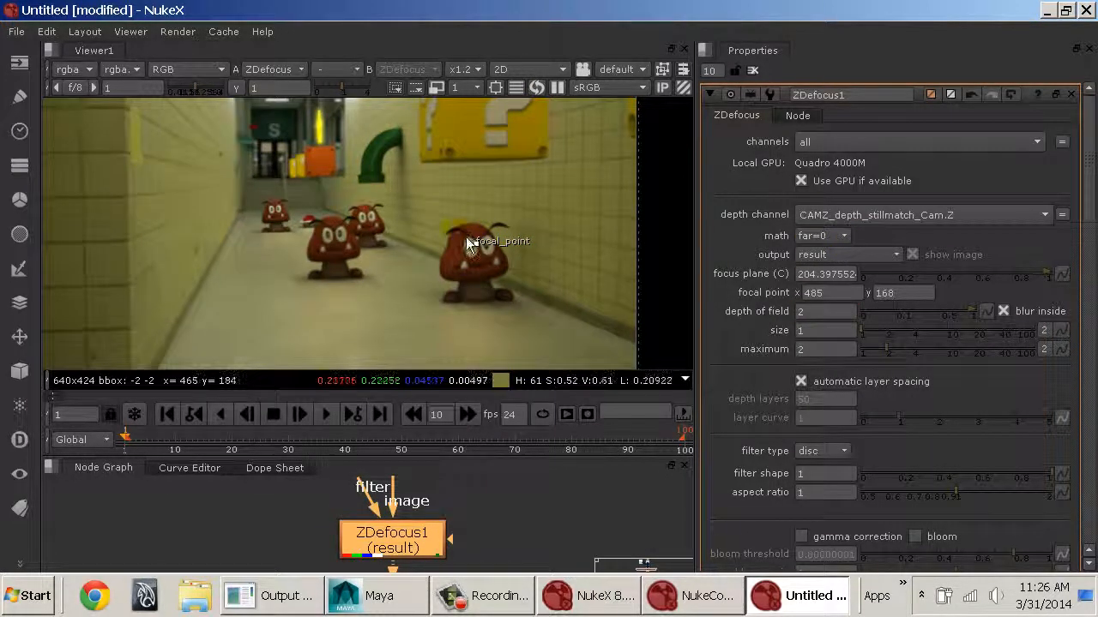
middle_click_drag(354, 226, 532, 229)
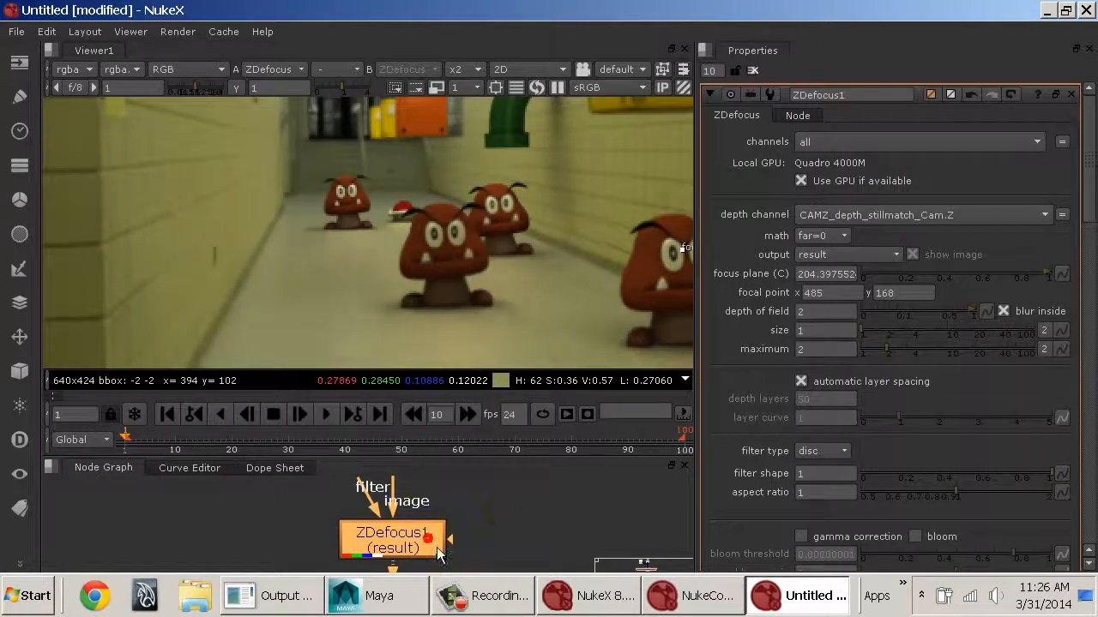
key("d")
key("d")
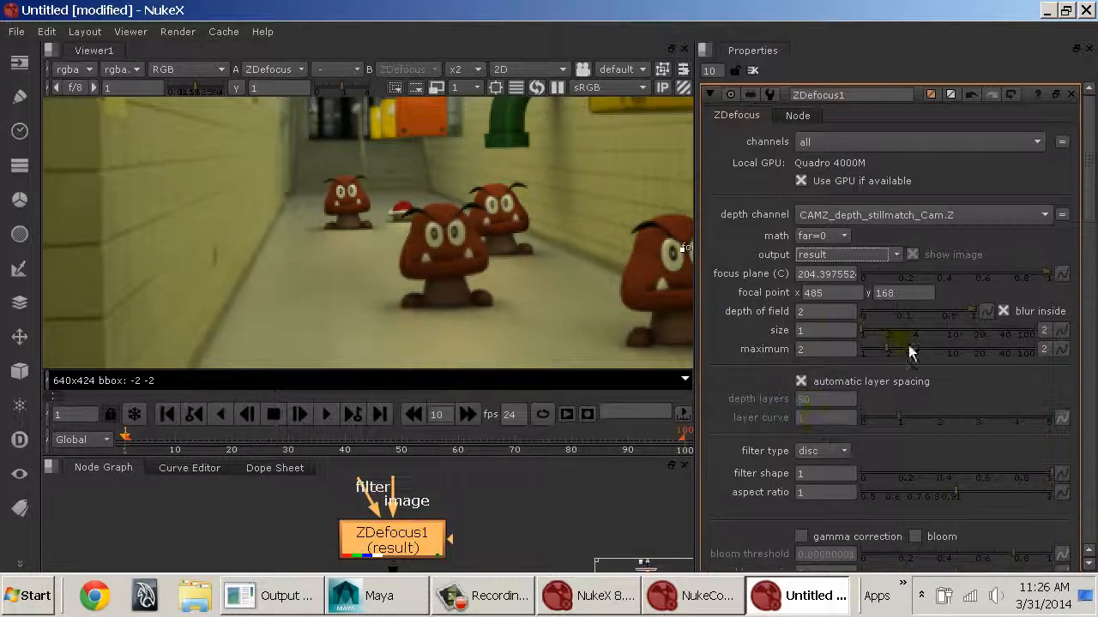
Step: Raise the ZDefocus size to 60, try a maximum of 19, and bring the maximum down to 2.05
left_click_drag(911, 352, 1015, 338)
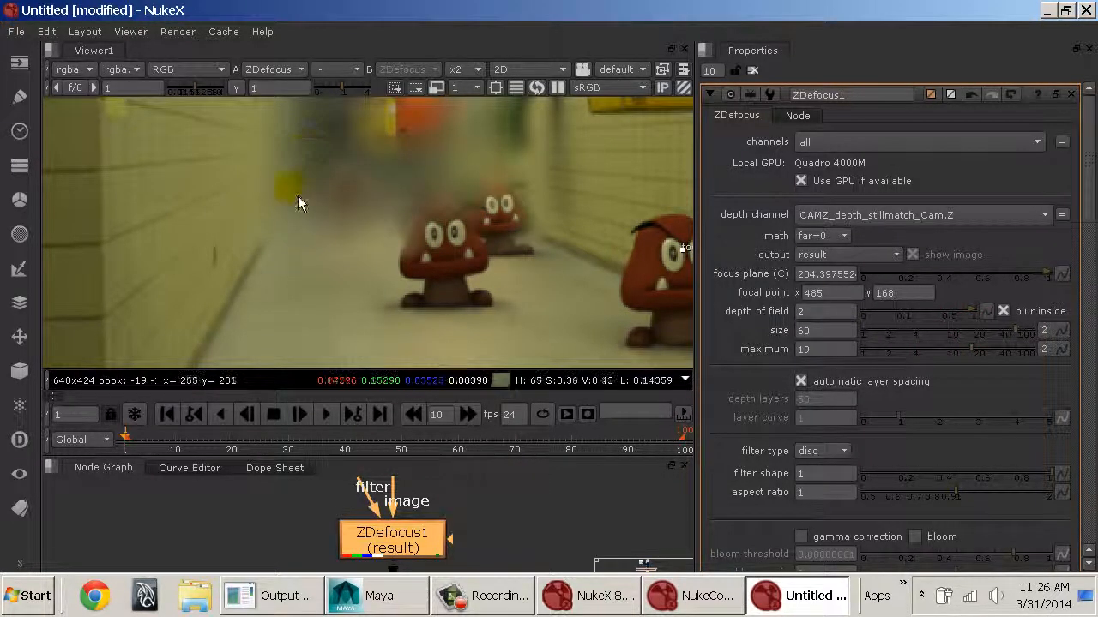
middle_click_drag(350, 167, 373, 297)
left_click(959, 352)
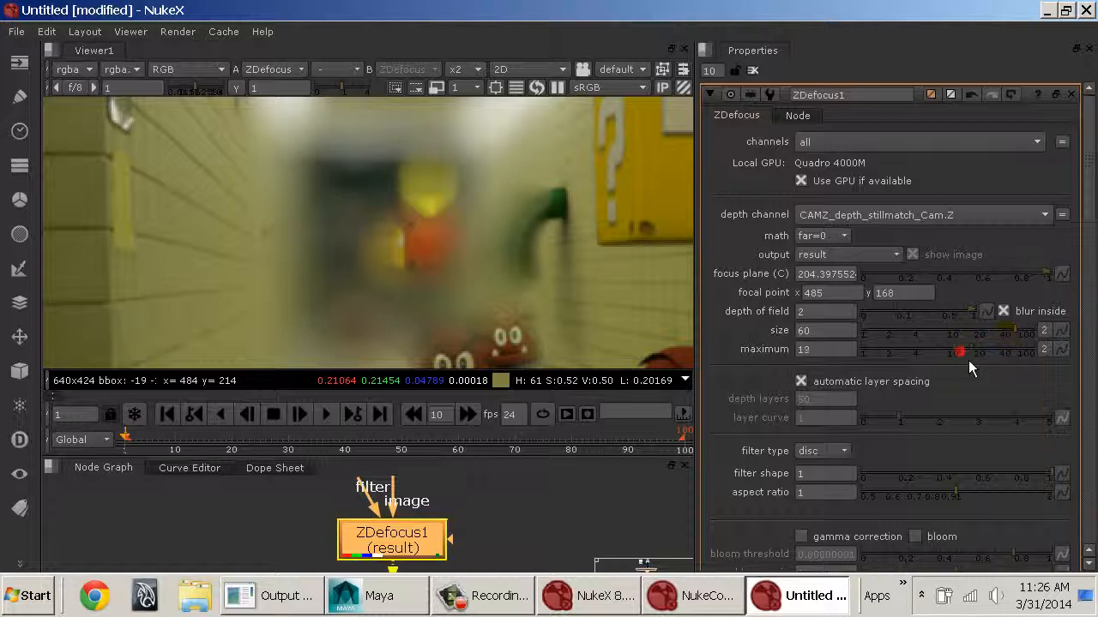
left_click_drag(929, 351, 893, 352)
middle_click_drag(584, 338, 569, 181)
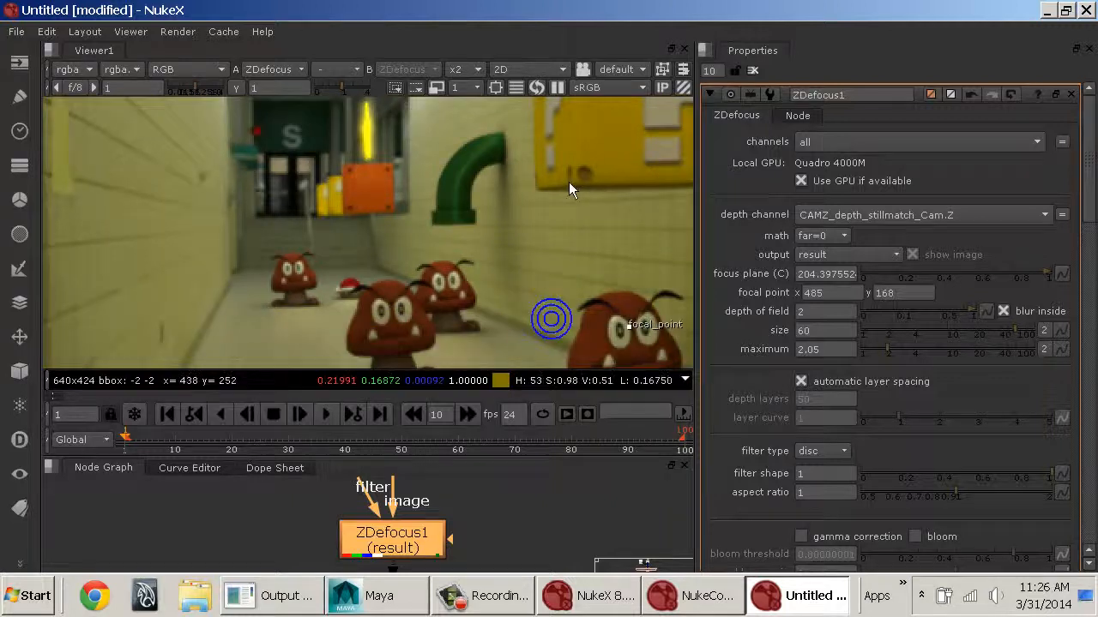
Step: Close all open node properties and fit the whole hallway image in the viewer
left_click(755, 69)
left_click(527, 204)
key("f")
scroll(425, 283, "up", 2)
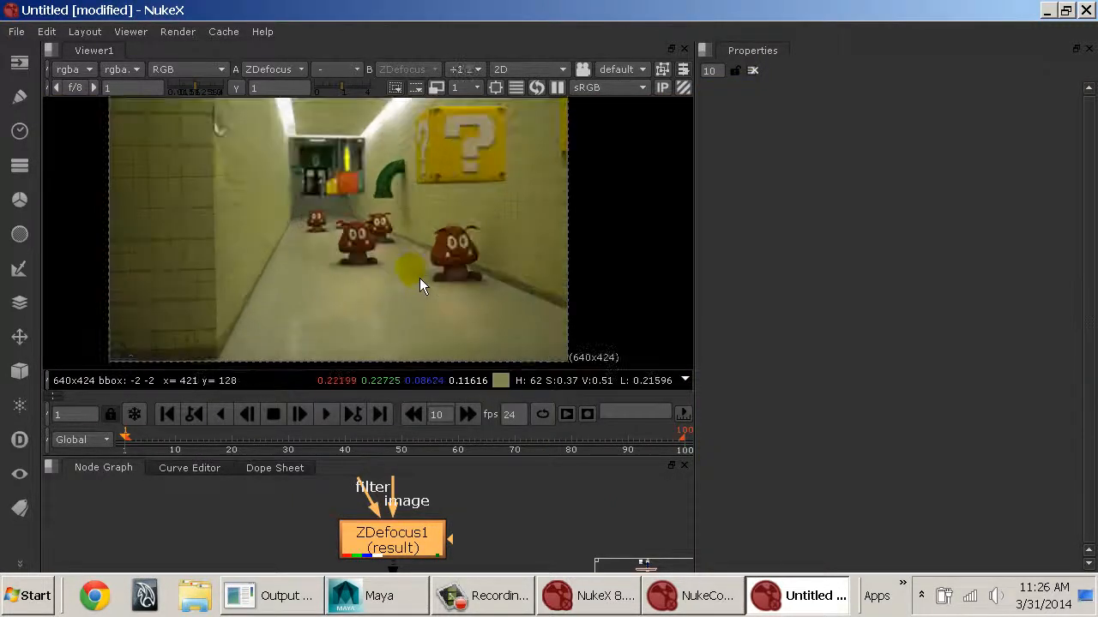
Step: Compare the full hallway image and a Goomba close-up with the ZDefocus node disabled and enabled
middle_click_drag(529, 539, 506, 499)
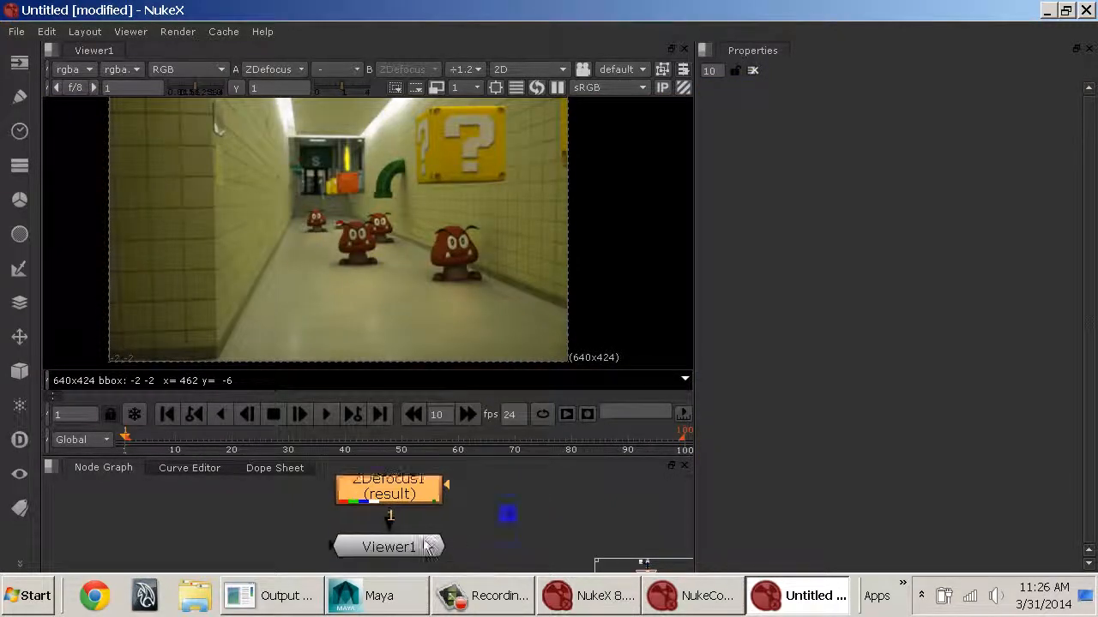
scroll(414, 493, "up", 2)
key("d")
key("d")
key("d")
key("d")
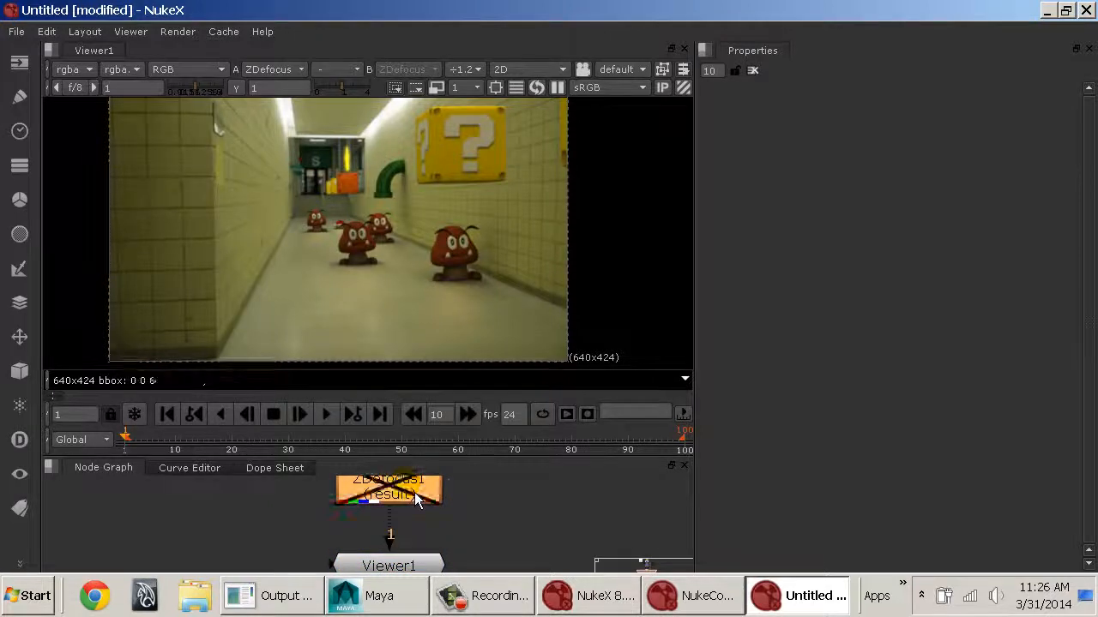
scroll(328, 306, "up", 3)
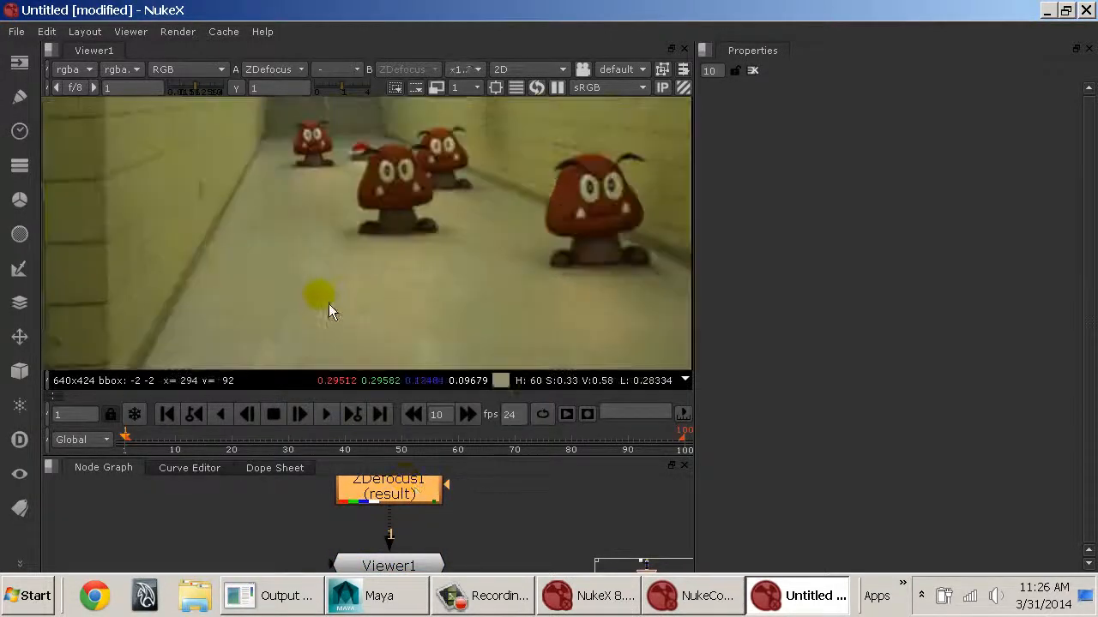
middle_click_drag(363, 177, 380, 269)
key("d")
key("d")
key("d")
key("d")
key("d")
key("d")
key("d")
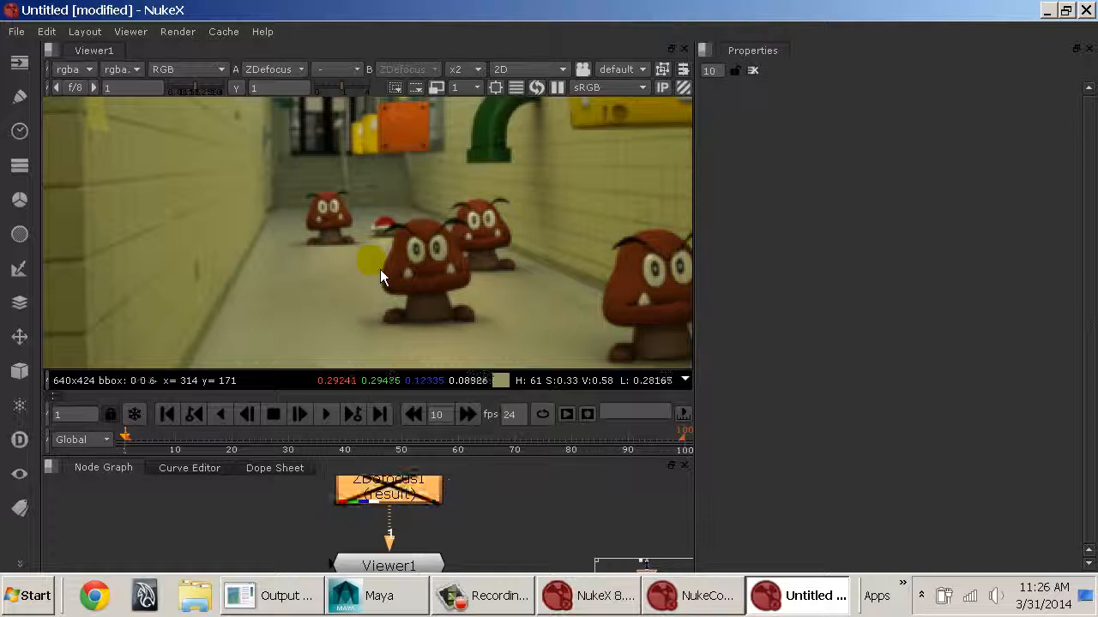
key("d")
key("d")
key("d")
key("d")
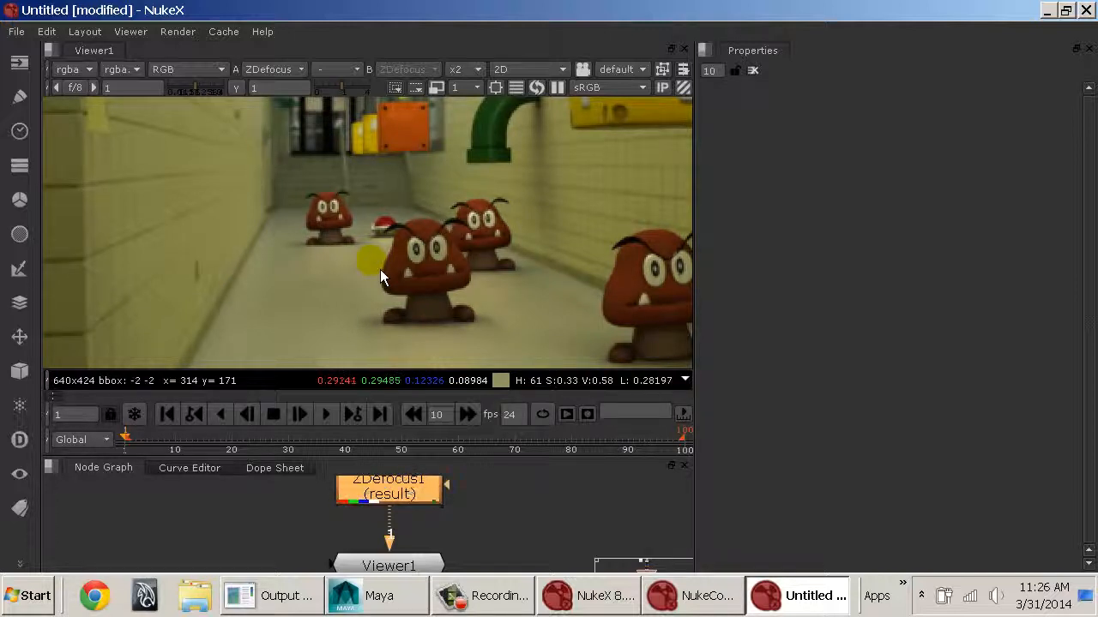
key("d")
scroll(380, 269, "down", 3)
middle_click_drag(491, 506, 486, 518)
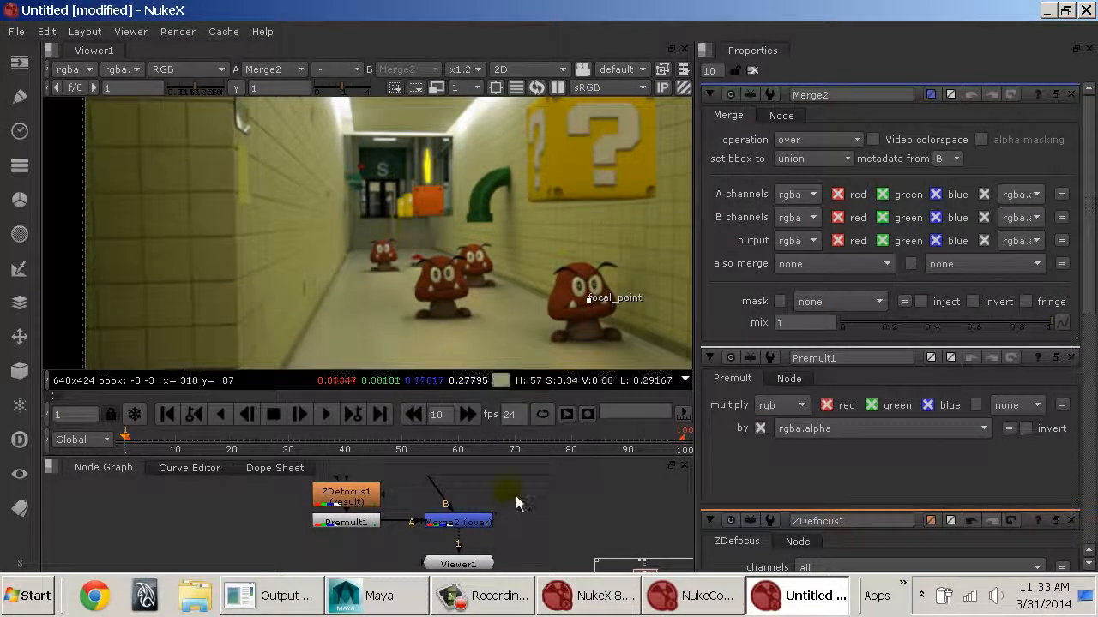
Step: Show the node graph full size and insert a dot in the Glow-to-Merge2 connection, placed beside Glow and directly above Merge2
middle_click_drag(516, 496, 561, 372)
key("space")
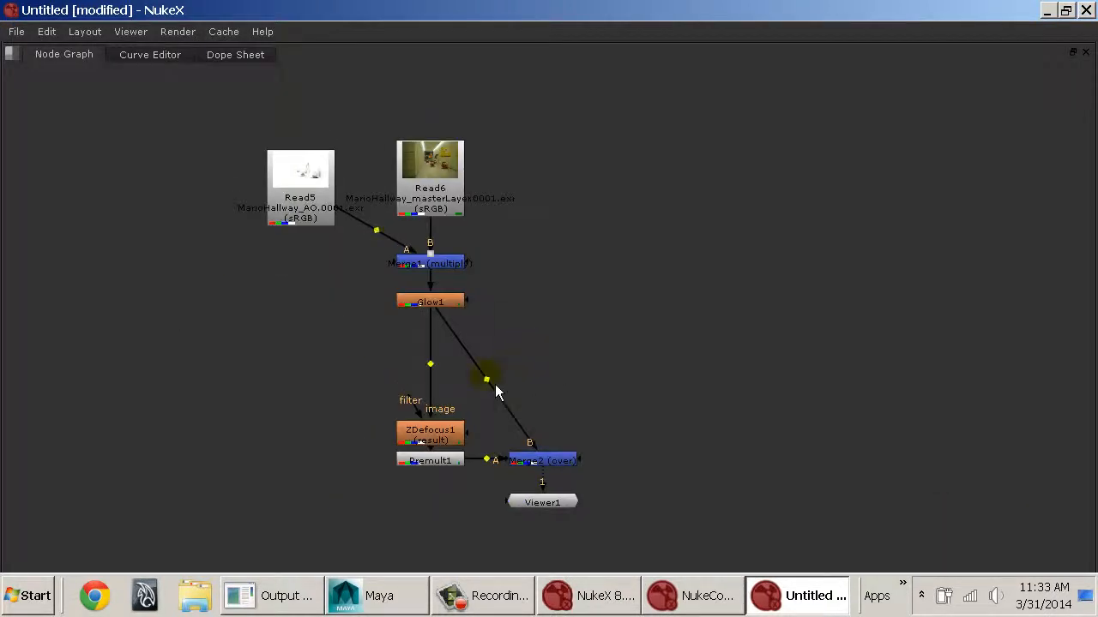
left_click_drag(487, 379, 553, 309, "ctrl")
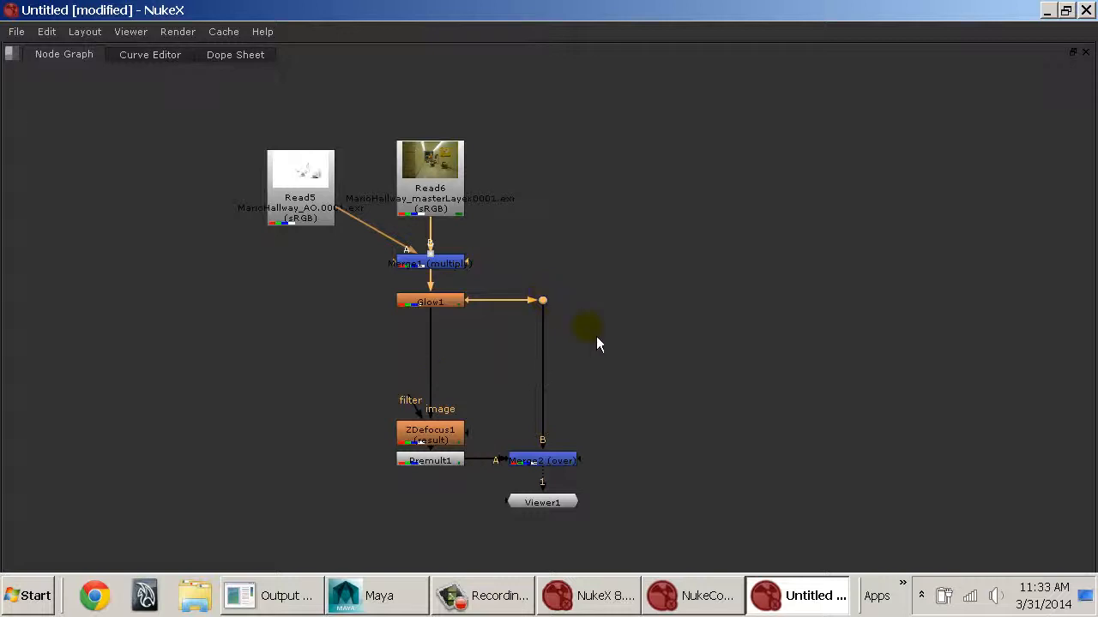
left_click(624, 358)
Step: Connect the viewer to the ZDefocus node and restore the layout showing the viewer above the node graph
middle_click_drag(546, 408, 539, 343)
scroll(508, 331, "up", 3)
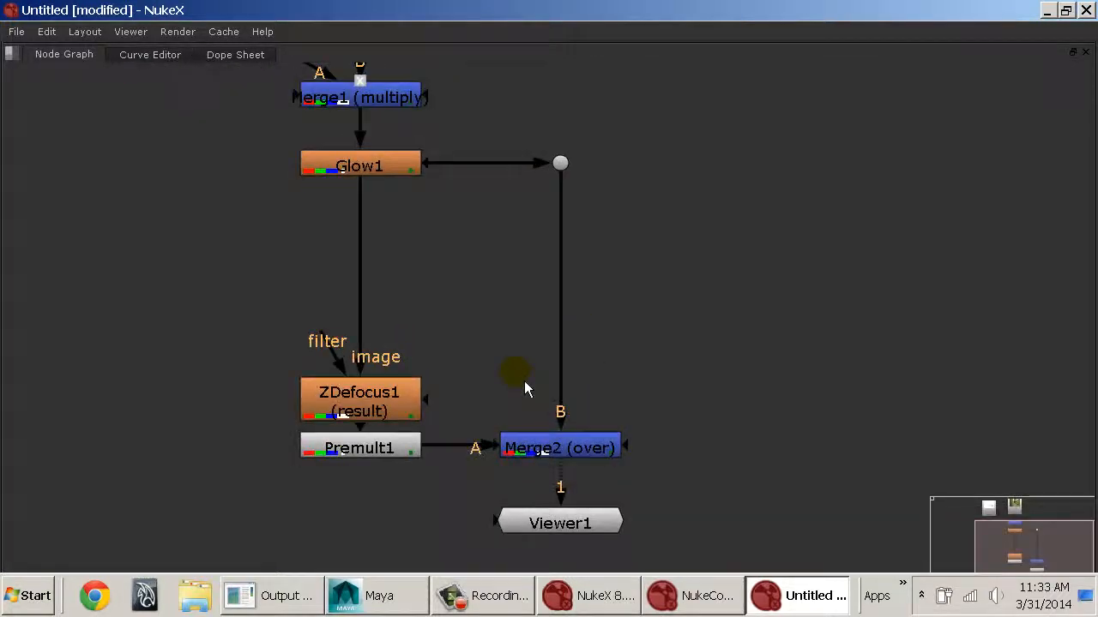
left_click(400, 395)
key("1")
key("space")
Step: Move the Premult and over-merge nodes down away from ZDefocus, and display the alpha channel in the viewer
middle_click_drag(501, 480, 412, 554)
left_click(282, 536)
left_click_drag(439, 530, 440, 561, "shift")
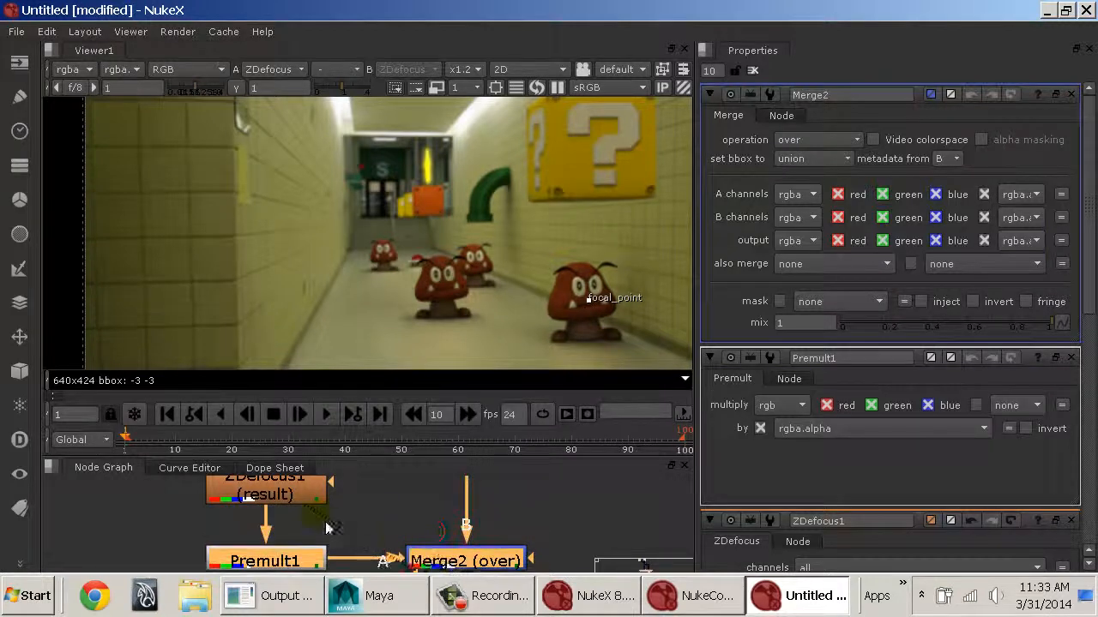
left_click(327, 527)
key("a")
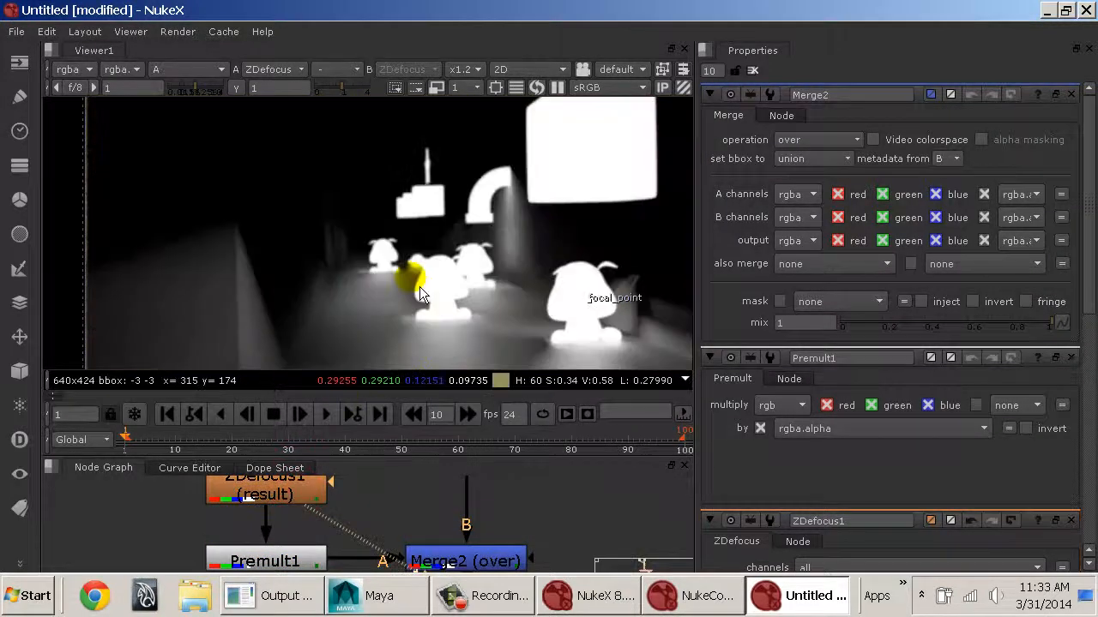
Step: Return the viewer to the full-colour display and connect it to the Premult node
scroll(419, 286, "down", 4)
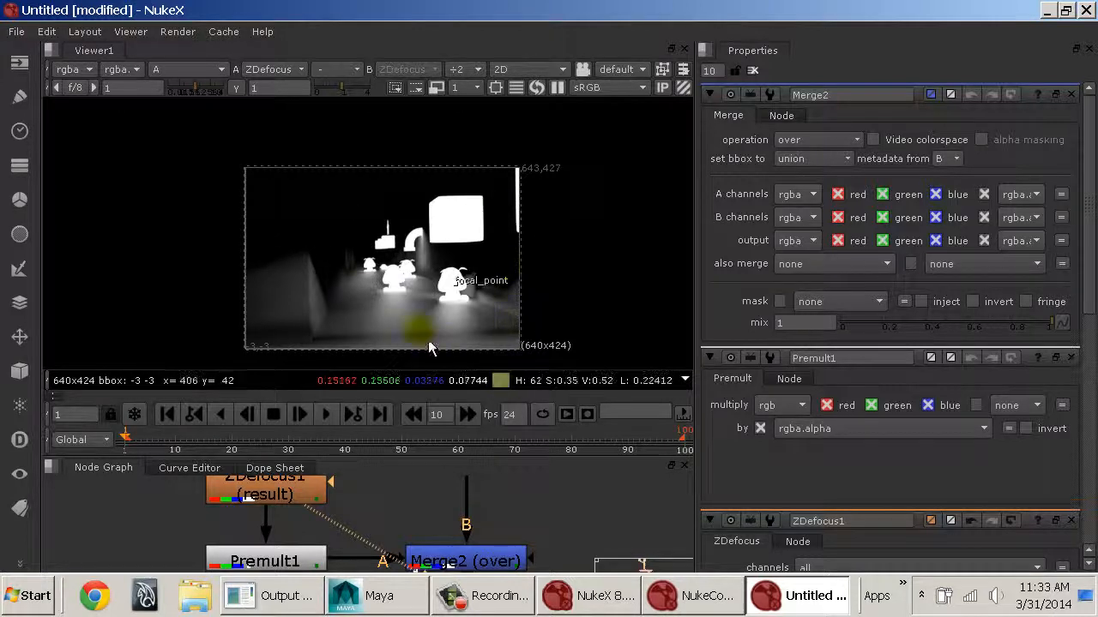
key("a")
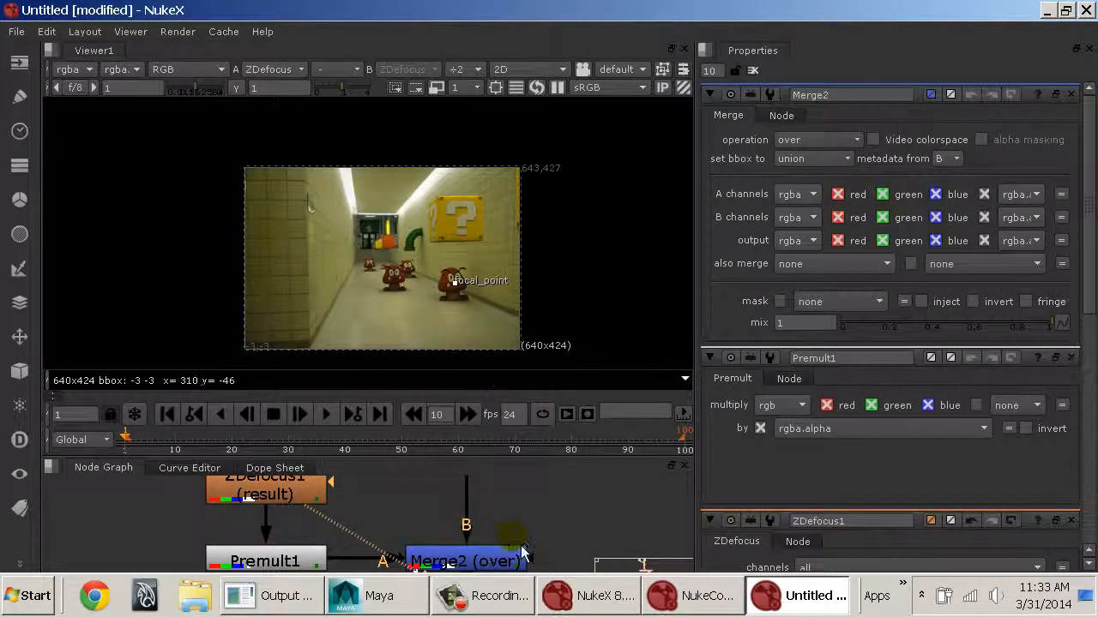
middle_click_drag(523, 553, 513, 506)
left_click(284, 518)
key("1")
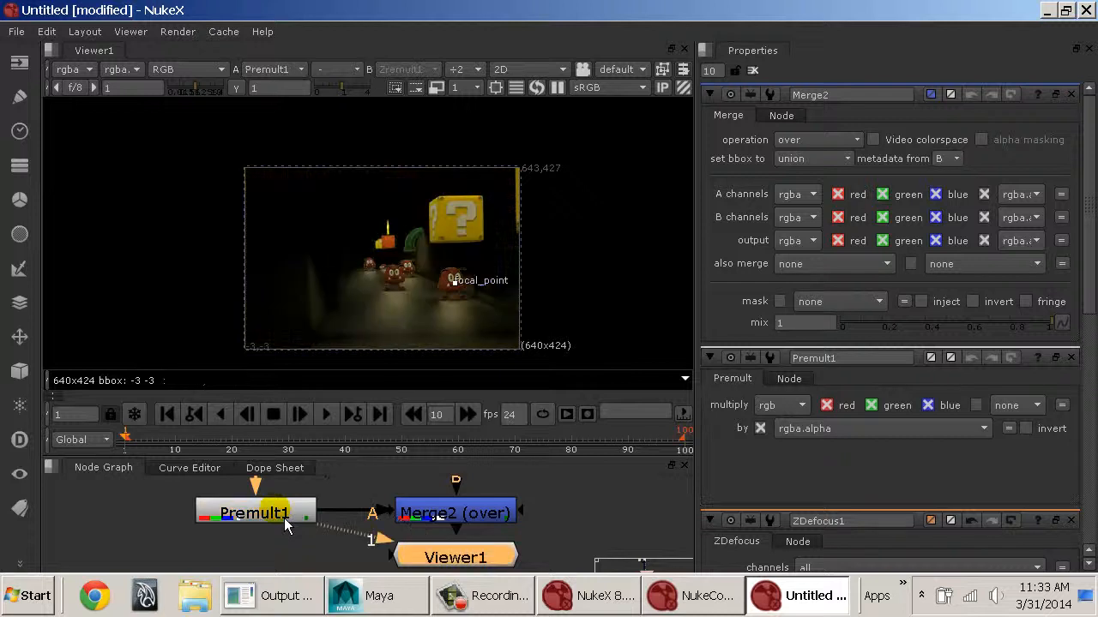
Step: Compare the premultiplied image's alpha and RGB channels, and inspect the Goombas and question block up close
key("a")
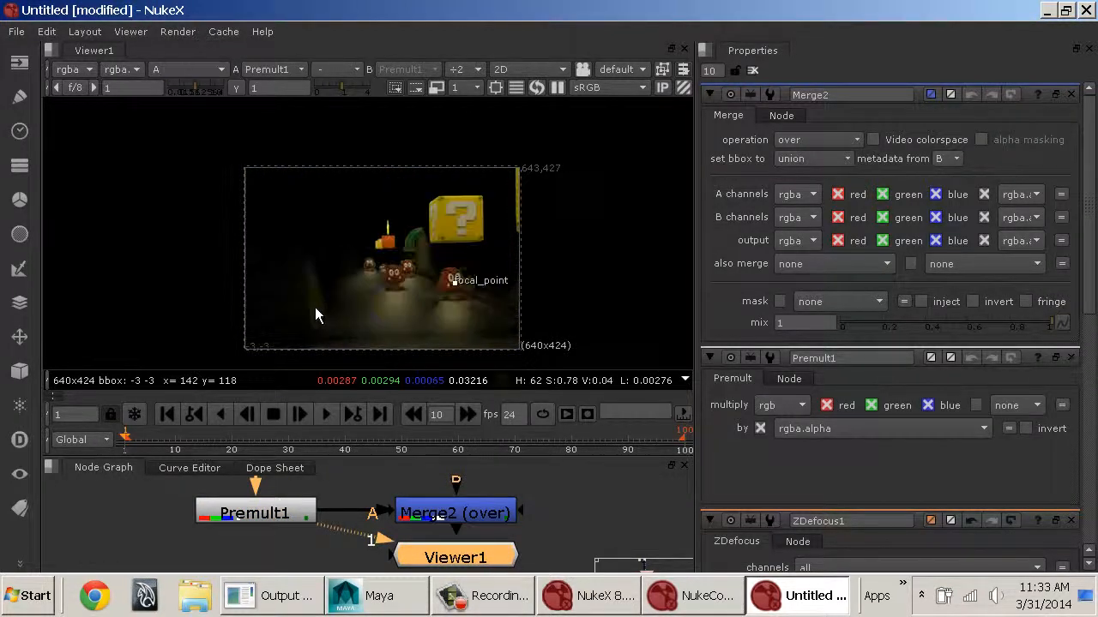
key("a")
key("a")
scroll(313, 228, "up", 3)
middle_click_drag(385, 278, 329, 182)
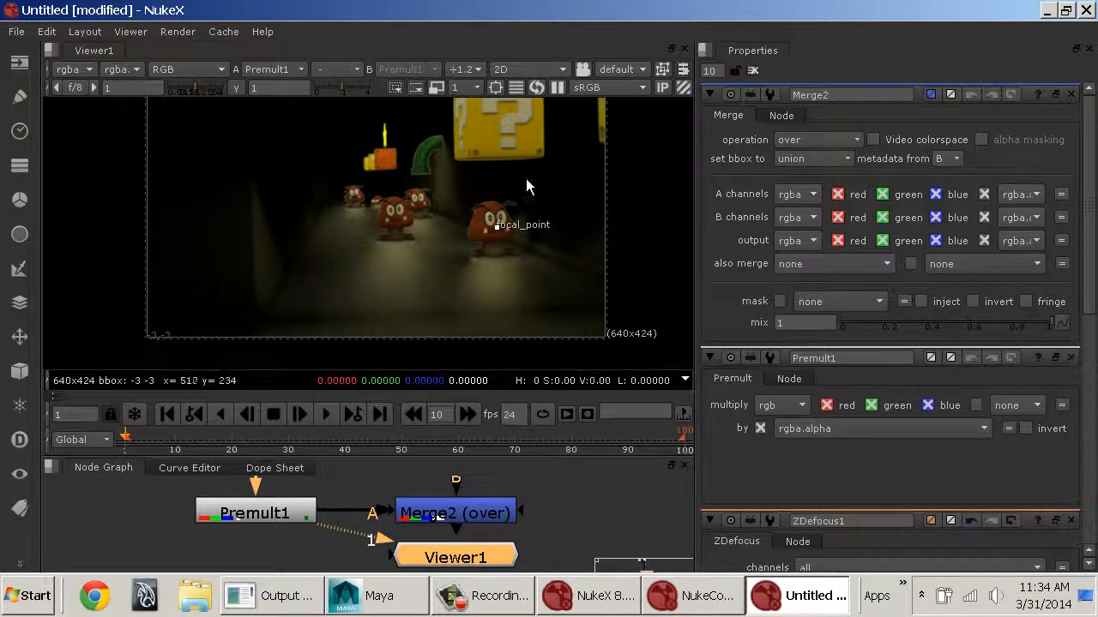
middle_click_drag(527, 186, 517, 229)
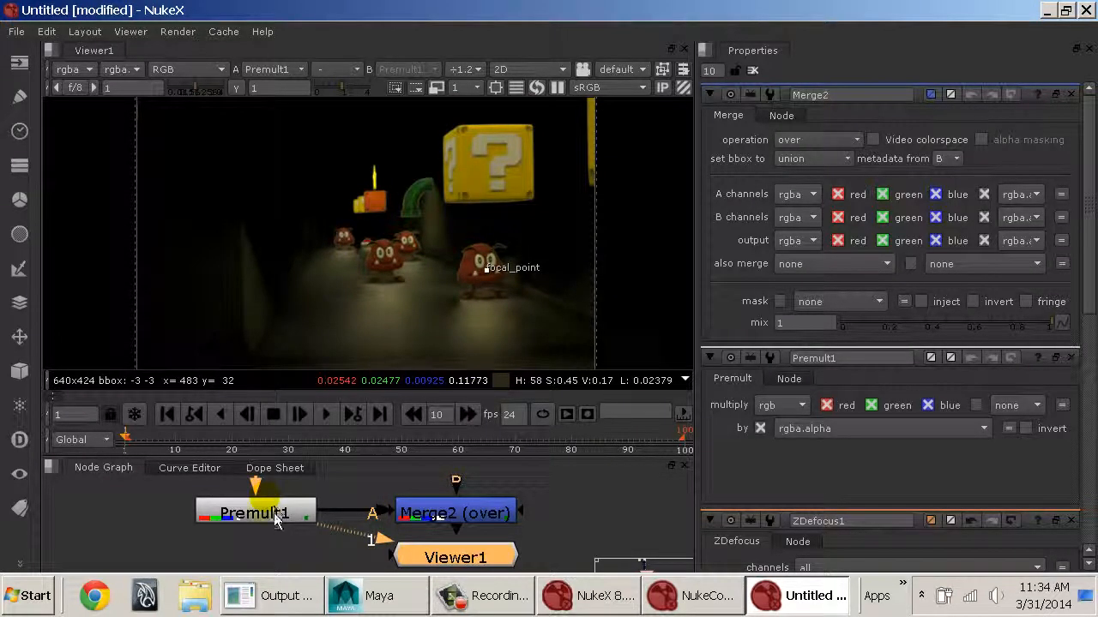
Step: Open the ZDefocus settings and raise the maximum blur size to 24
middle_click_drag(294, 513, 297, 561)
double_click(257, 487)
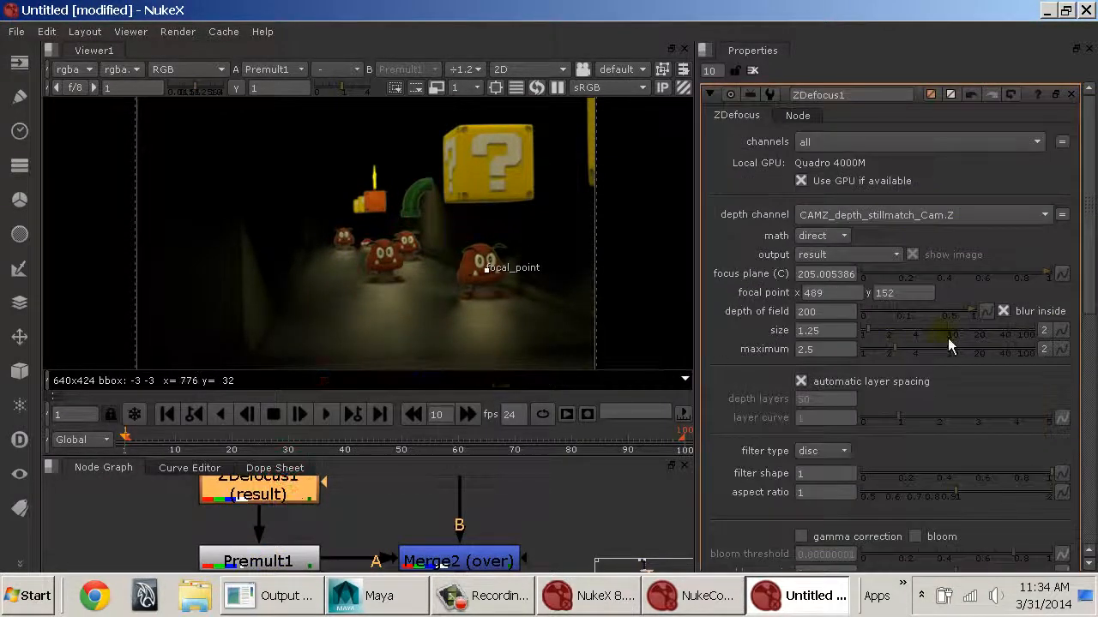
left_click_drag(945, 362, 980, 360)
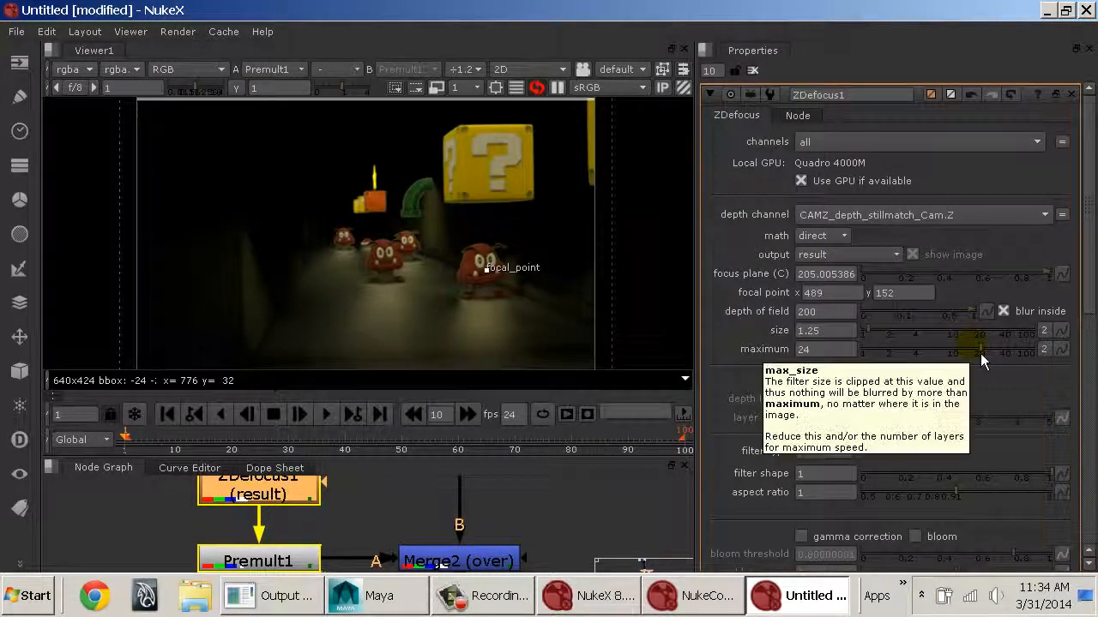
left_click(596, 511)
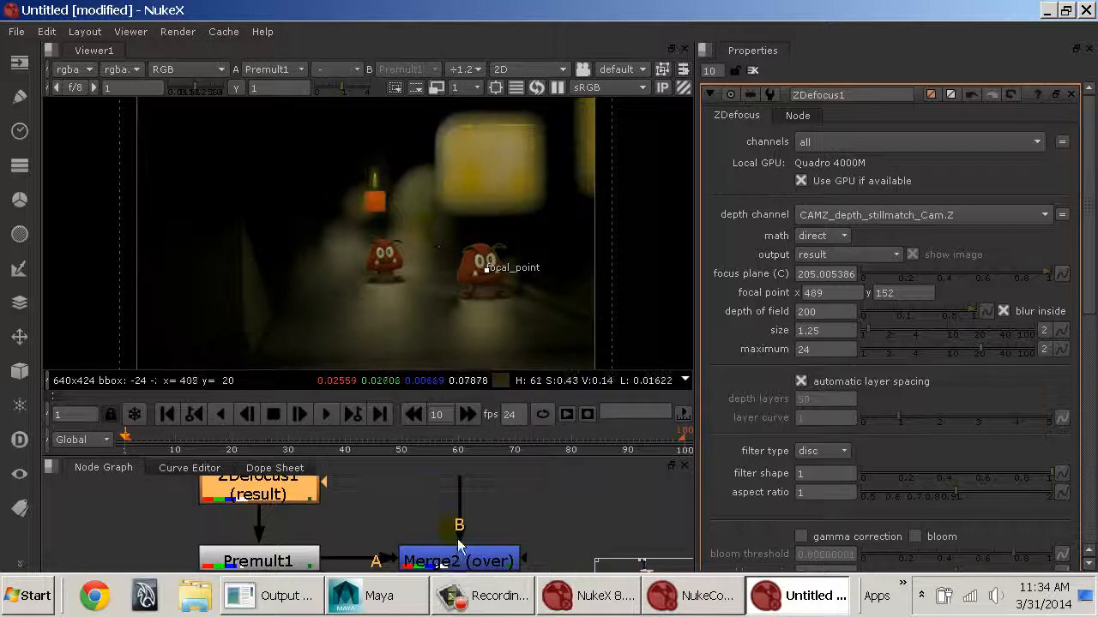
Step: Connect the viewer to the Merge2 (over) node to display the merged composite
middle_click_drag(455, 558, 388, 514)
left_click(351, 526)
key("1")
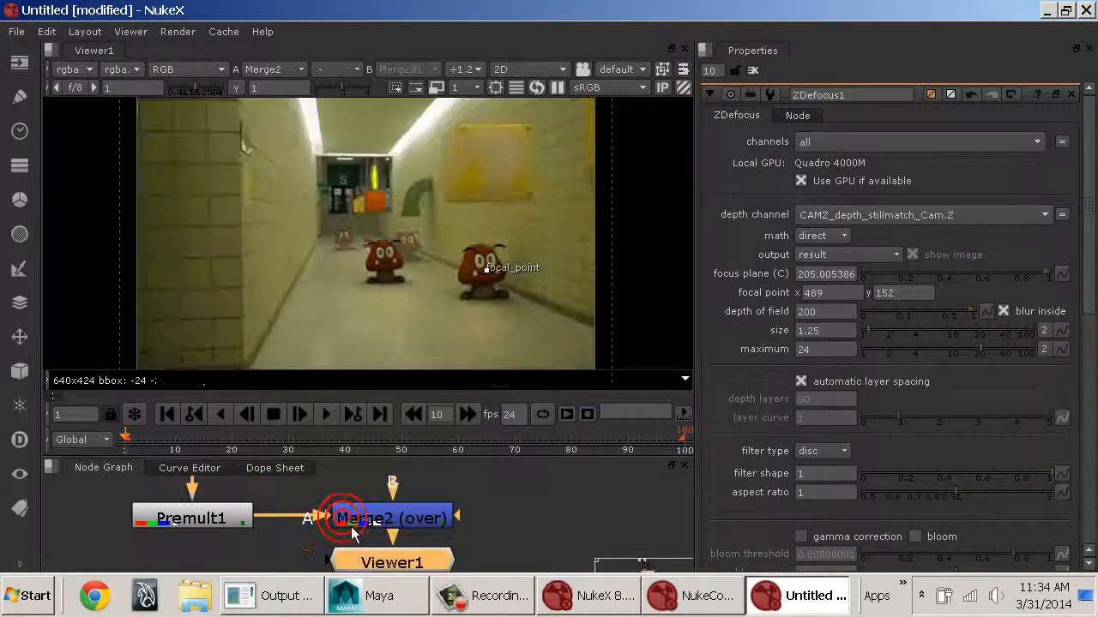
Step: In the full-size node graph, try feeding ZDefocus's image input from Merge1 (multiply) instead of the Glow node
key("space")
middle_click_drag(367, 442, 457, 442)
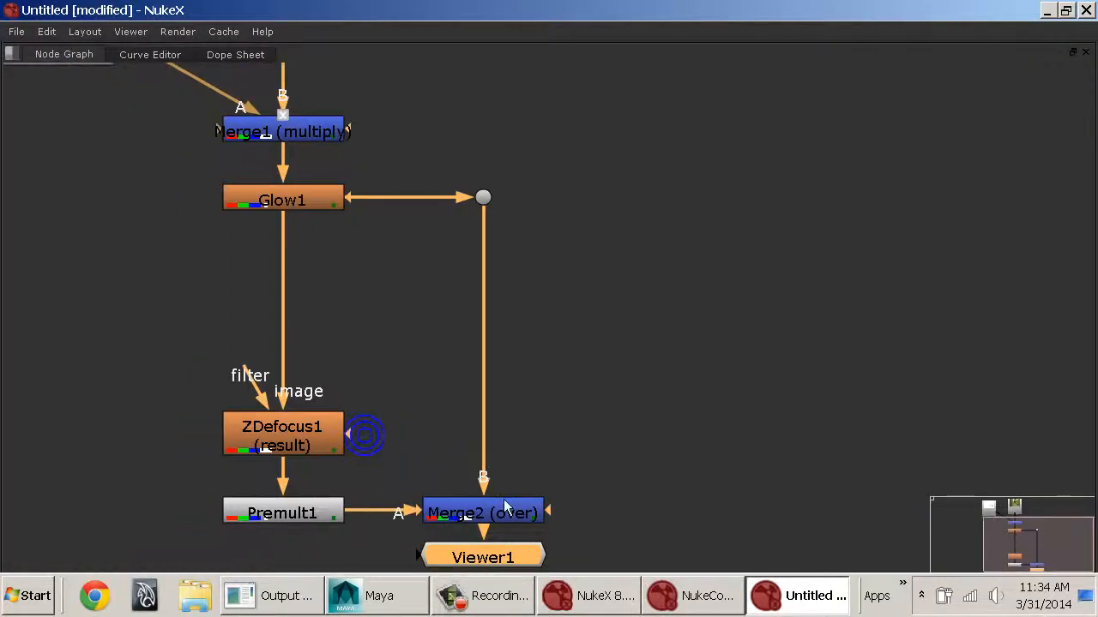
left_click(303, 200)
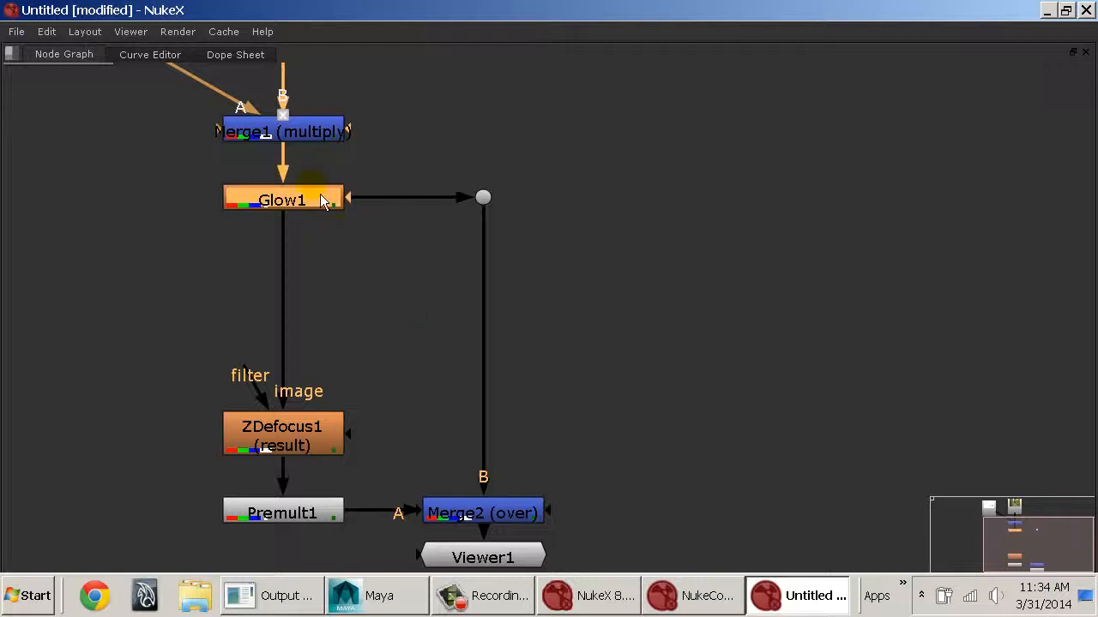
left_click_drag(322, 201, 374, 201)
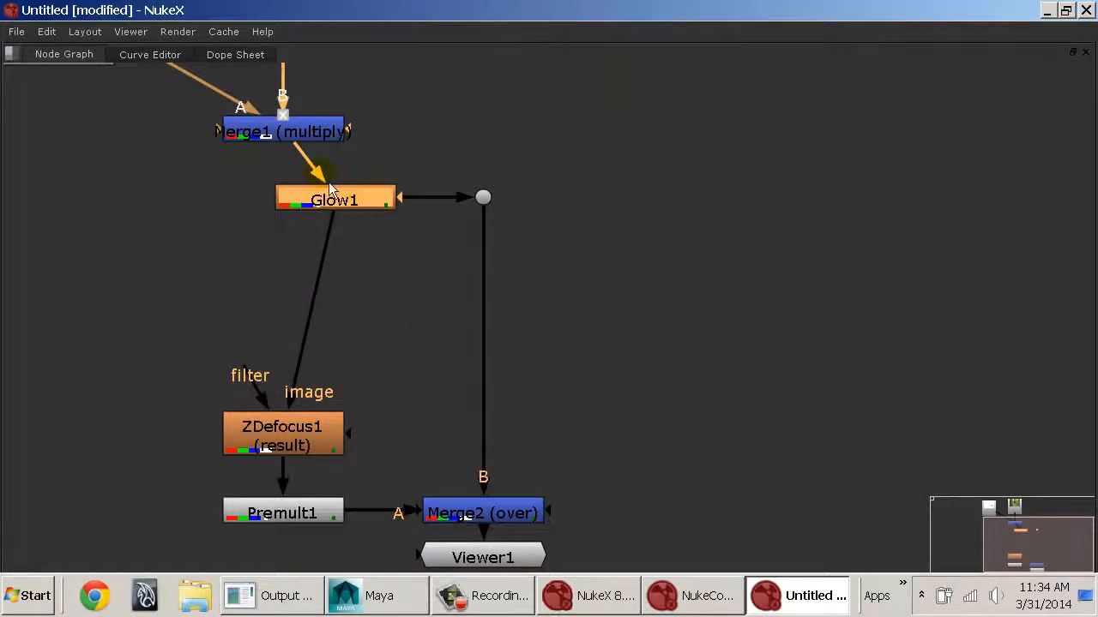
left_click_drag(342, 244, 239, 132)
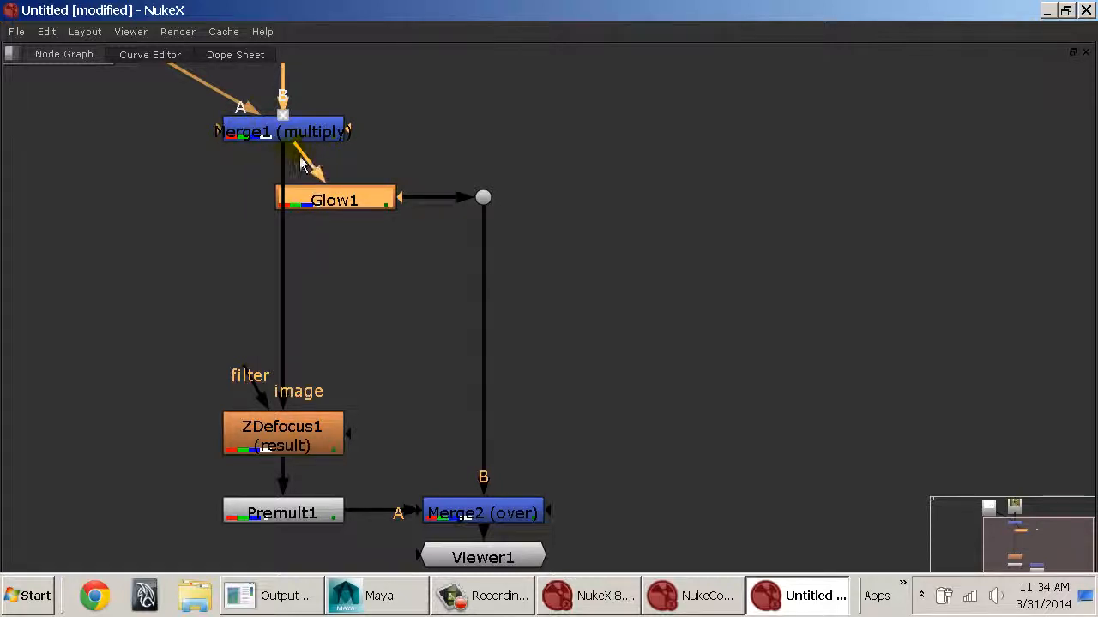
left_click_drag(286, 148, 316, 201)
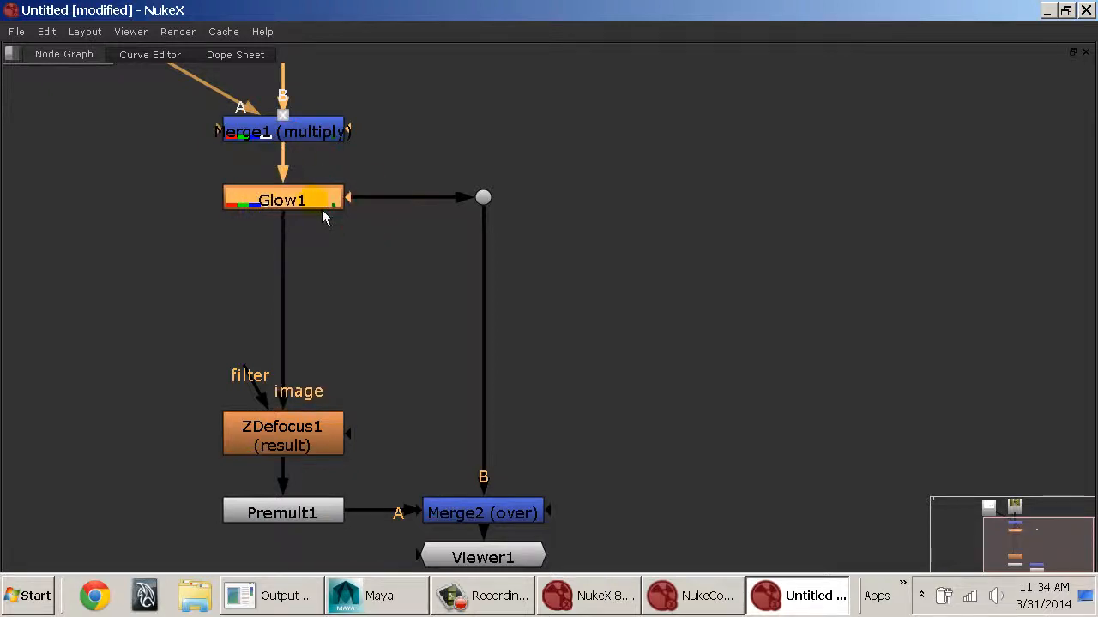
key("space")
Step: Open the Merge2 node's settings and bring the ZDefocus node's settings back up
mouse_move(565, 524)
middle_mouse_down()
mouse_move(566, 536)
mouse_move(538, 467)
mouse_move(540, 555)
middle_mouse_up()
double_click(447, 539)
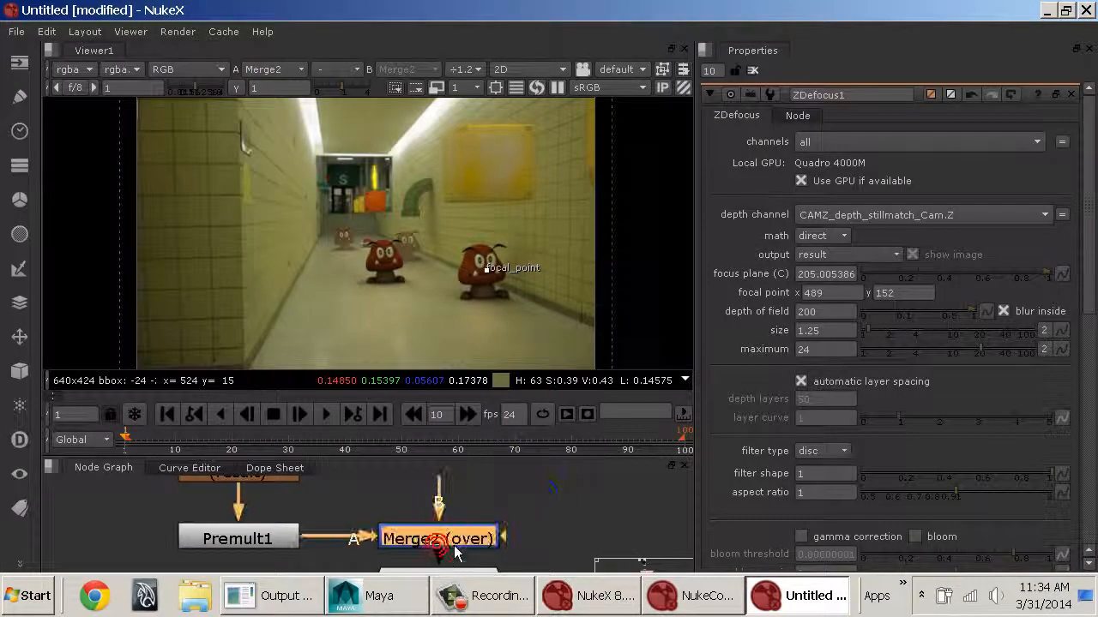
middle_click_drag(536, 515, 624, 510)
right_click(397, 540)
middle_click_drag(363, 514, 343, 556)
double_click(330, 505)
mouse_move(511, 480)
middle_mouse_down()
mouse_move(483, 498)
mouse_move(505, 504)
mouse_move(510, 578)
middle_mouse_up()
mouse_move(472, 498)
middle_mouse_down()
mouse_move(520, 548)
mouse_move(507, 529)
middle_mouse_up()
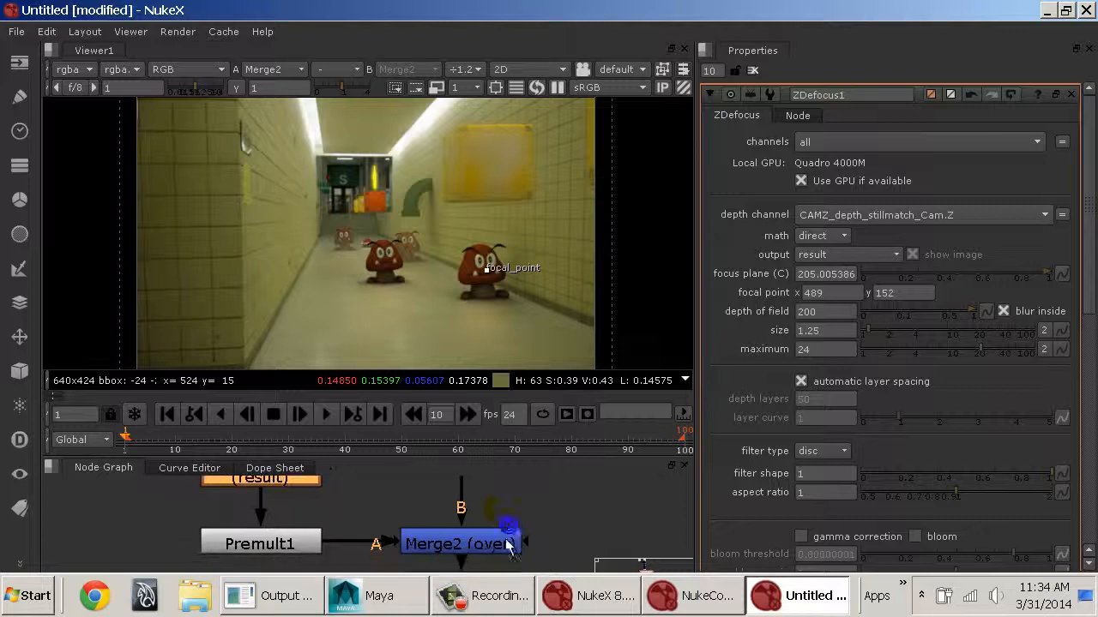
Step: Compare the merged hallway composite with the ZDefocus node repeatedly disabled and enabled
left_click(316, 491)
key("d")
key("d")
key("d")
key("d")
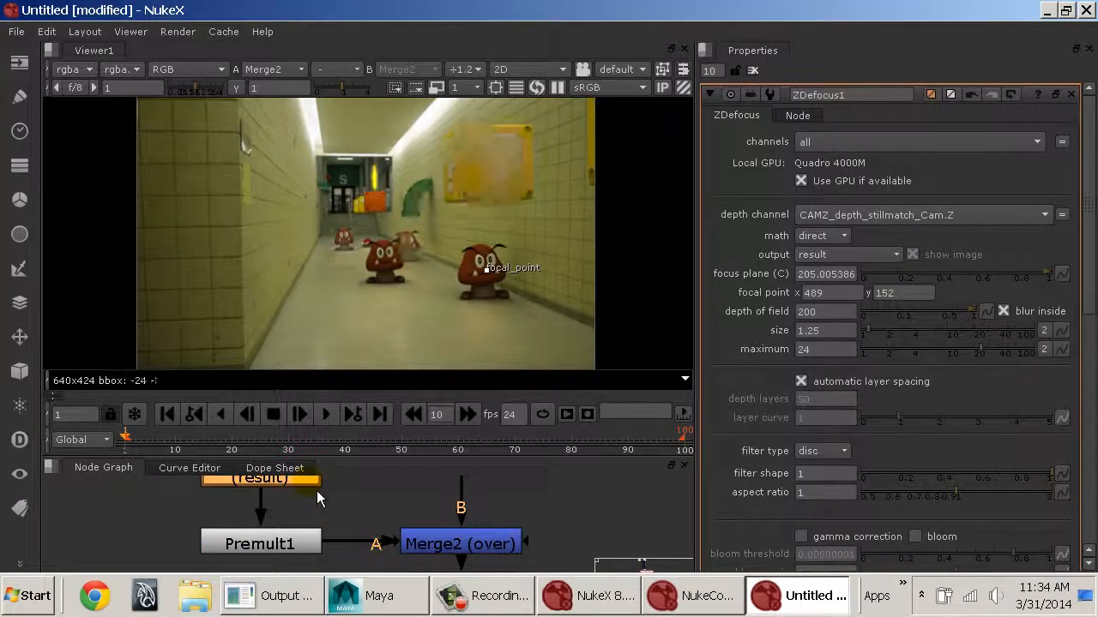
key("d")
key("d")
key("d")
key("d")
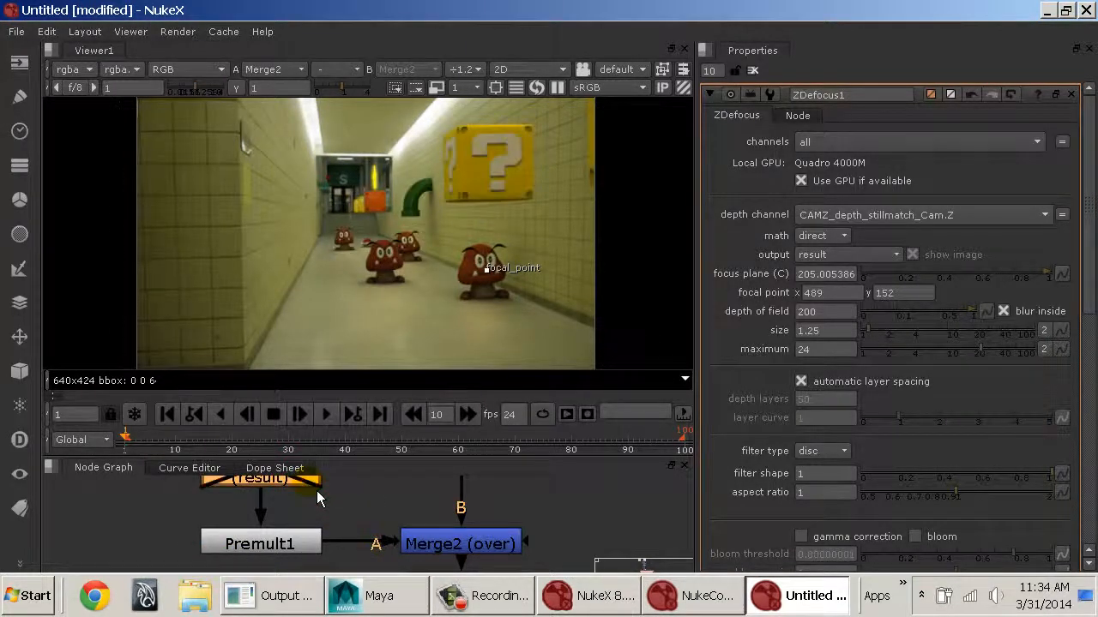
key("d")
key("d")
key("d")
key("d")
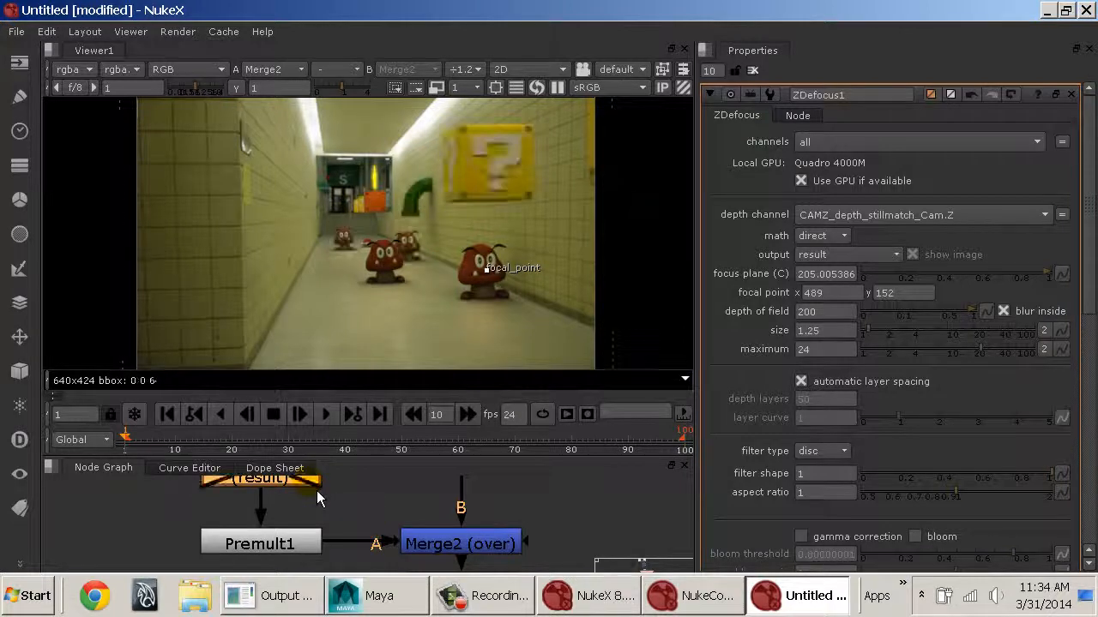
key("d")
key("d")
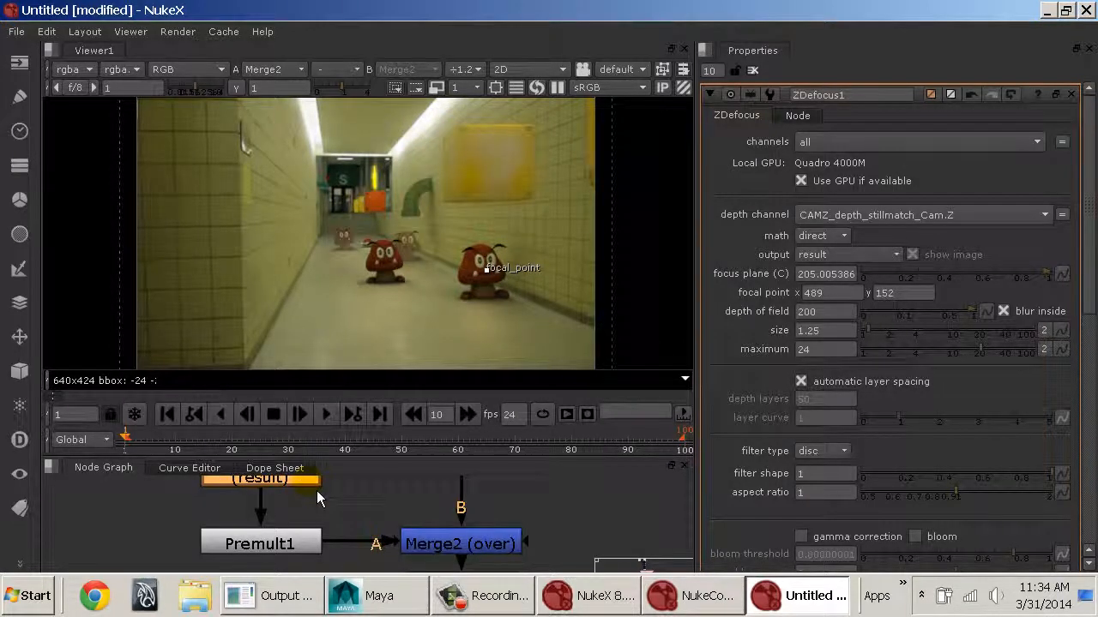
middle_click_drag(317, 494, 342, 535)
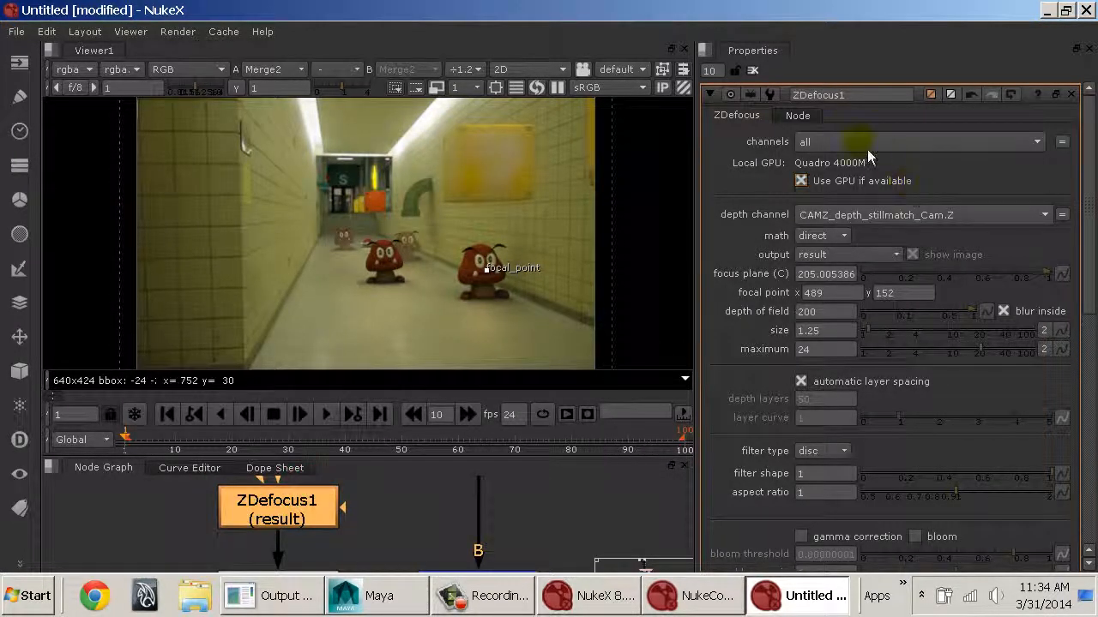
Step: Reduce the ZDefocus maximum to 3.6 and inspect the Goombas in a close-up of the merged result
middle_click_drag(485, 552, 454, 511)
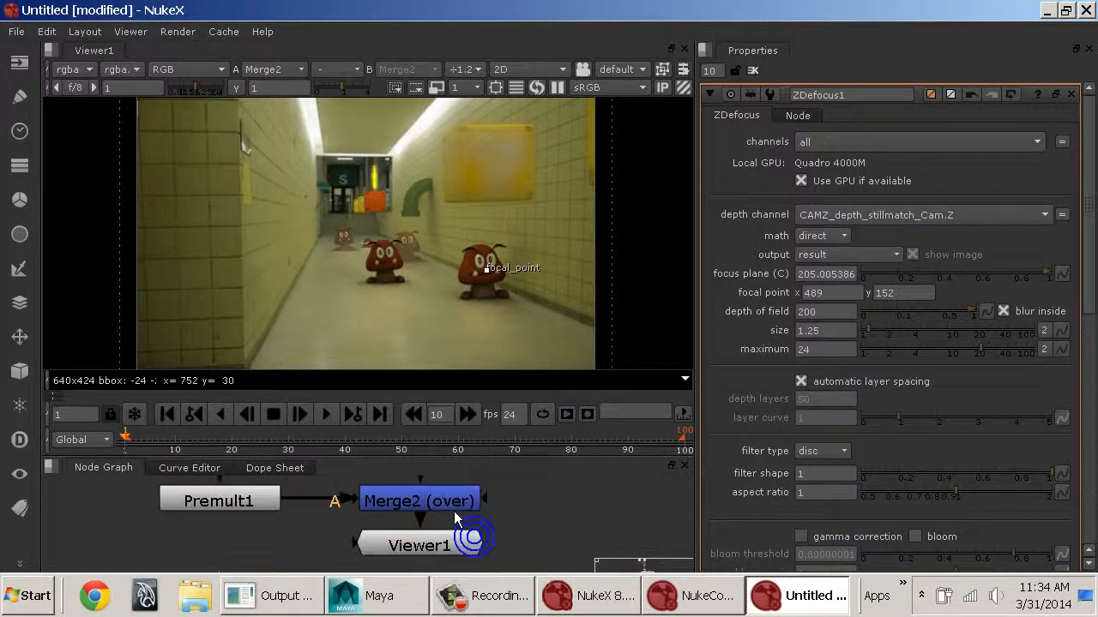
left_click(454, 511)
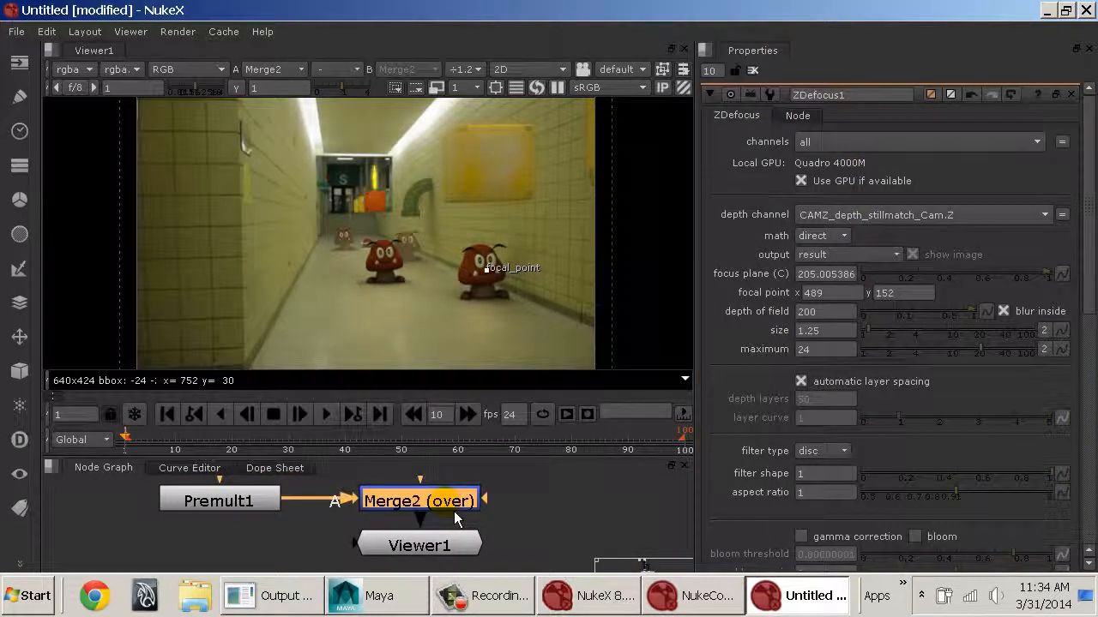
left_click_drag(942, 352, 917, 357)
scroll(359, 249, "up", 3)
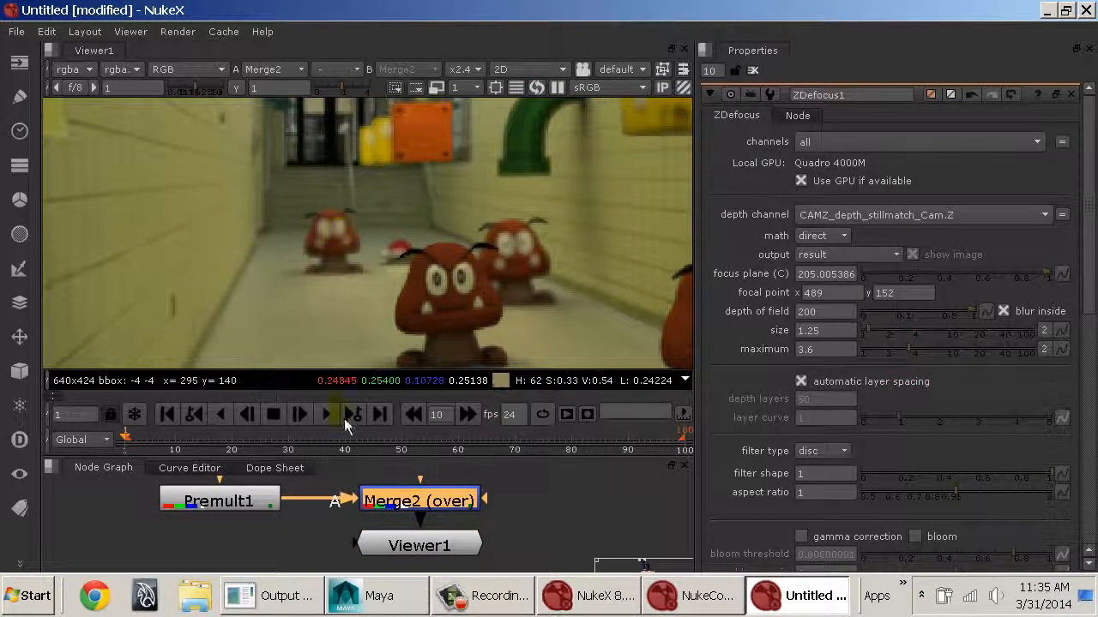
Step: Compare the Goomba close-up with the ZDefocus node disabled and enabled
middle_click_drag(331, 521, 443, 590)
left_click(368, 511)
key("d")
key("d")
key("d")
key("d")
key("d")
key("d")
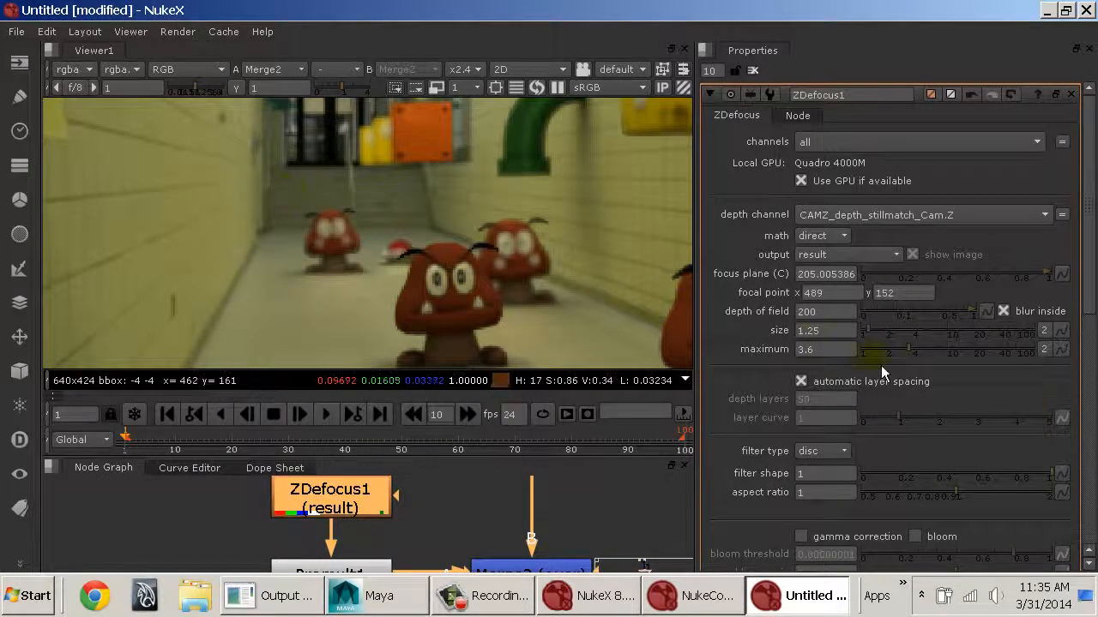
Step: Set the ZDefocus maximum to 1.8 and switch its output to focal plane setup
left_click_drag(931, 357, 887, 359)
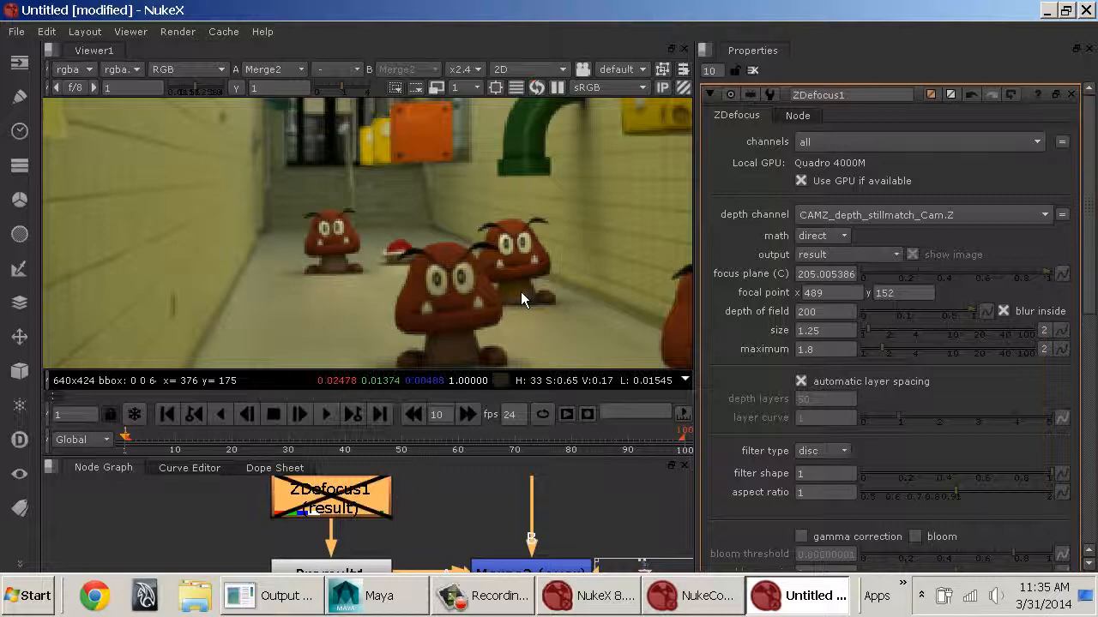
left_click(854, 255)
left_click(859, 275)
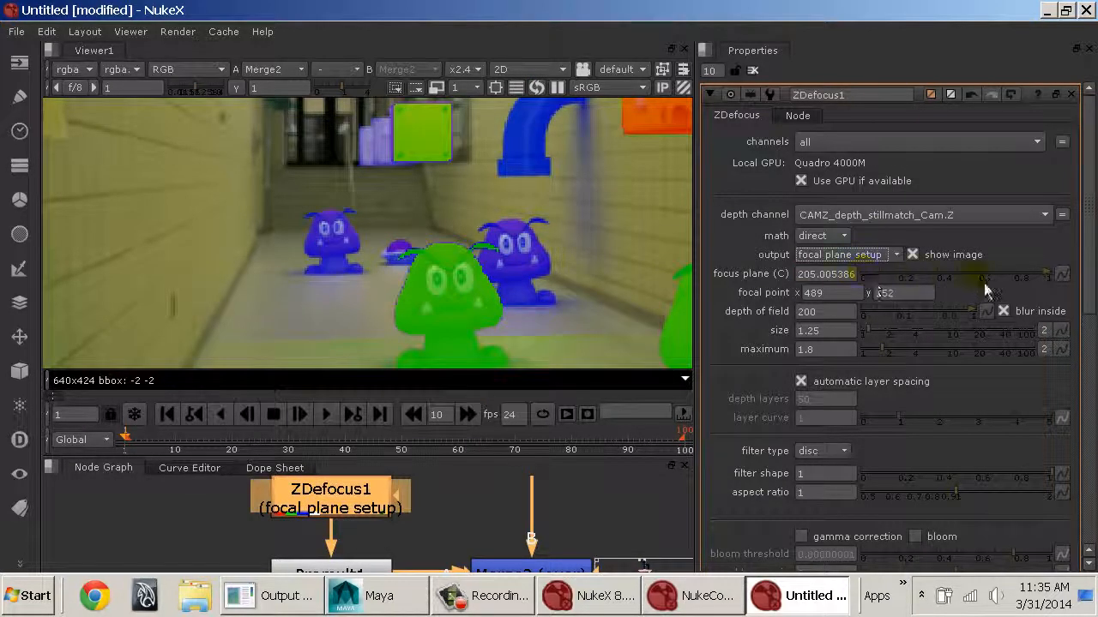
Step: Set the ZDefocus depth of field to about 0.8 and its depth math to depth
left_click_drag(941, 316, 971, 317)
middle_click_drag(596, 298, 524, 291)
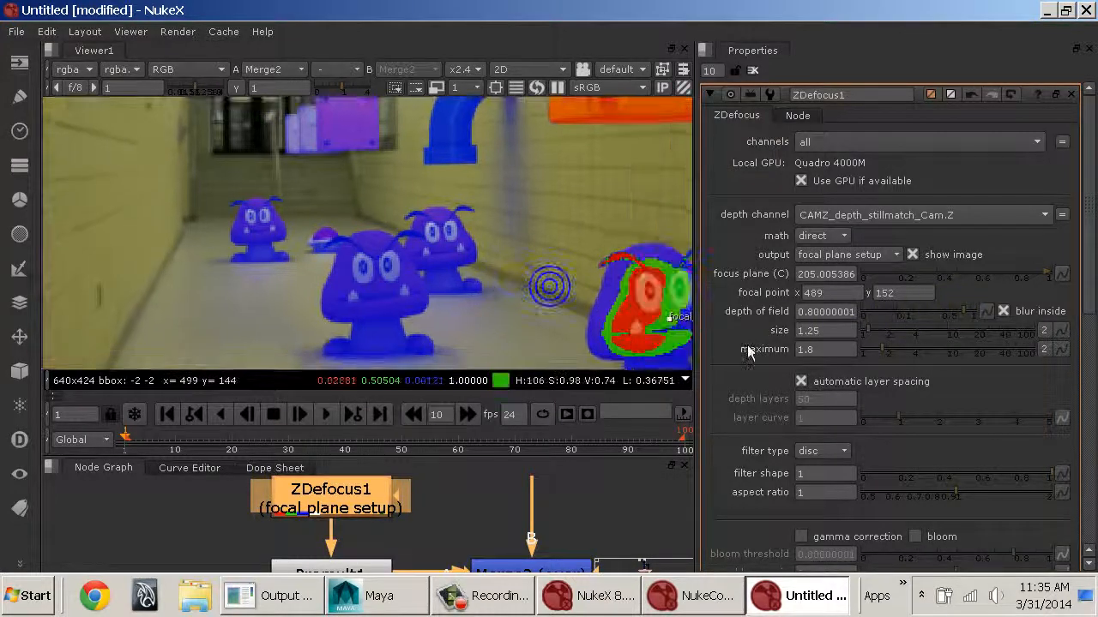
left_click(825, 236)
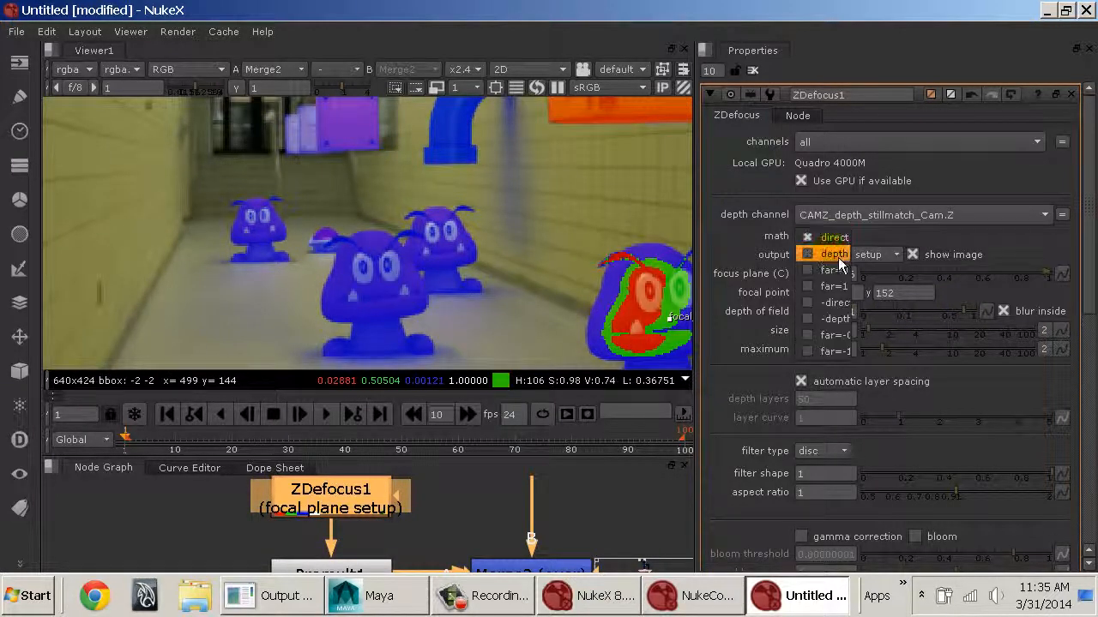
left_click(837, 255)
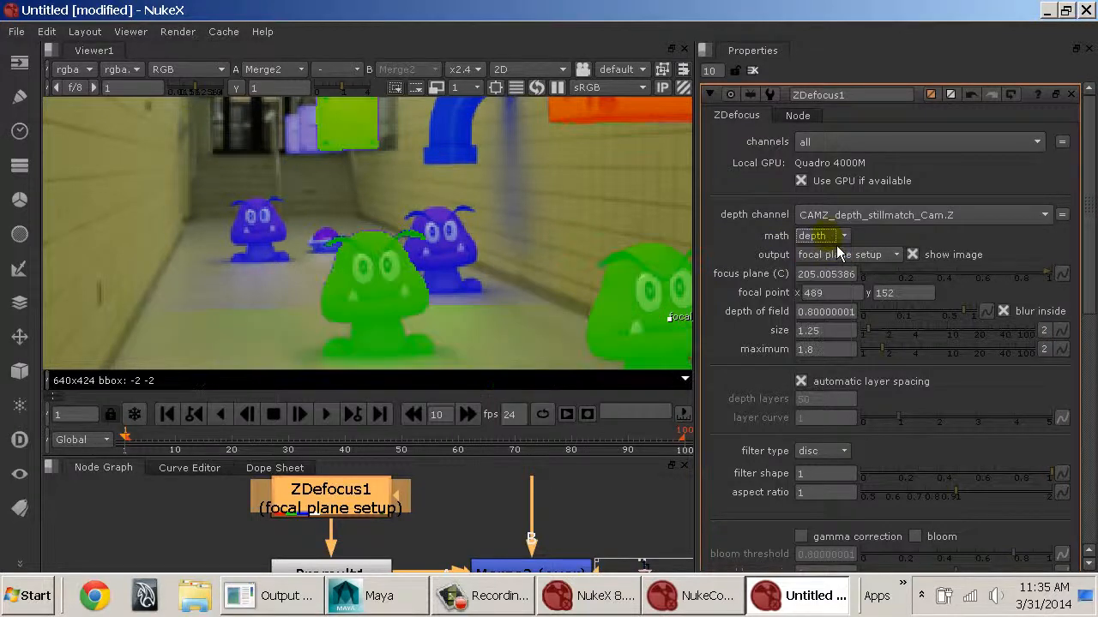
Step: Try the far=0 and far=1 math options on ZDefocus and switch back to depth
left_click(838, 246)
left_click(840, 255)
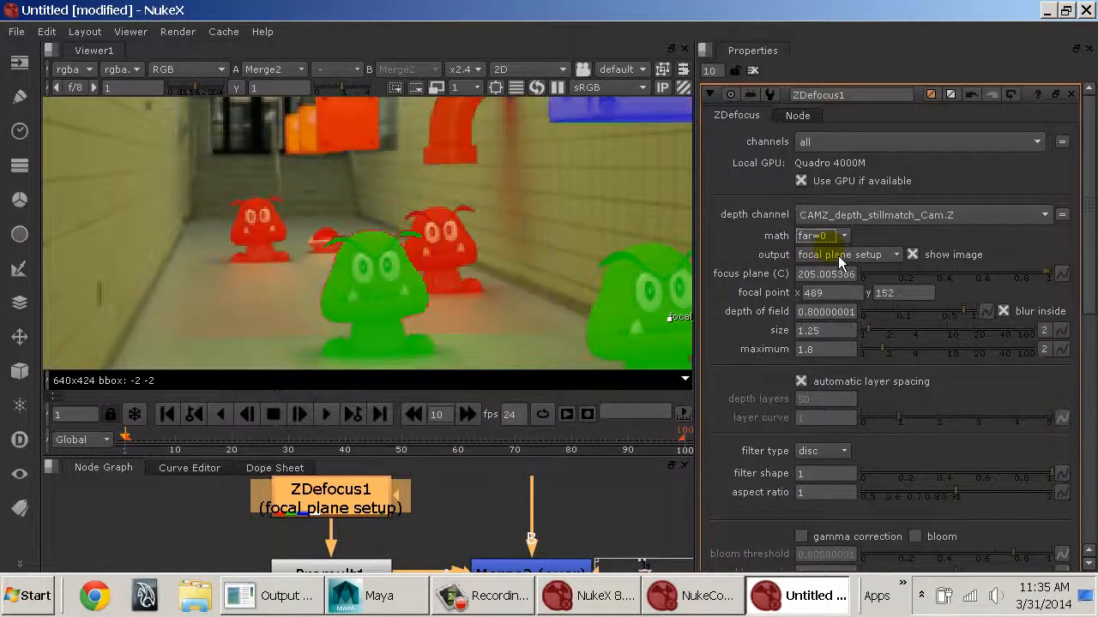
left_click(838, 240)
left_click(841, 254)
left_click(836, 237)
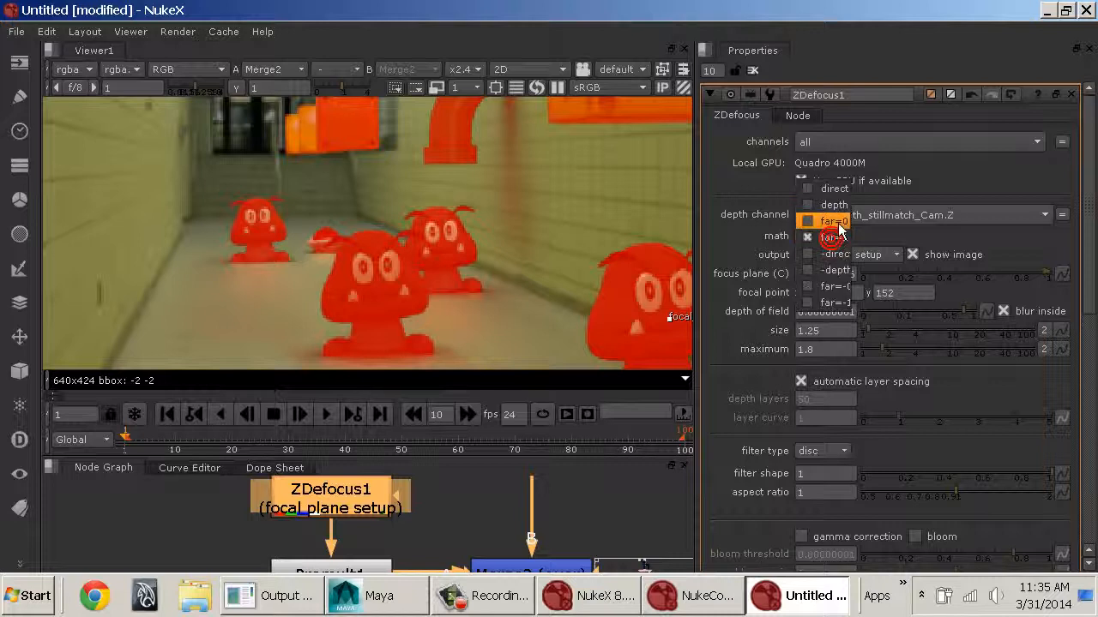
left_click(836, 207)
Step: Set the ZDefocus depth of field to 1 and display the merged result's alpha channel
left_click_drag(964, 311, 1026, 328)
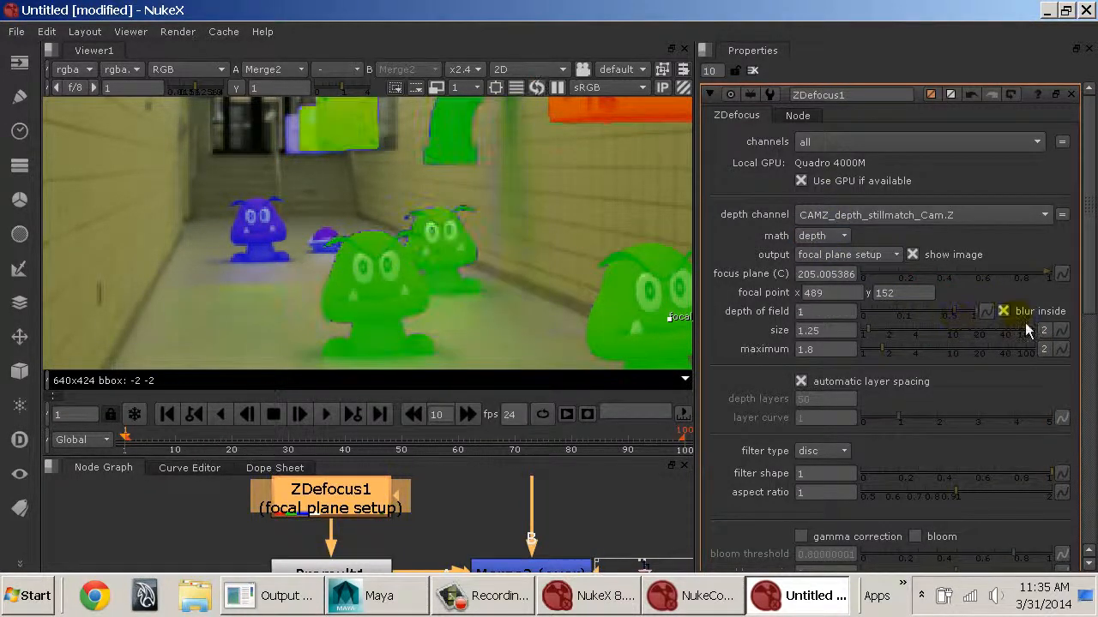
key("a")
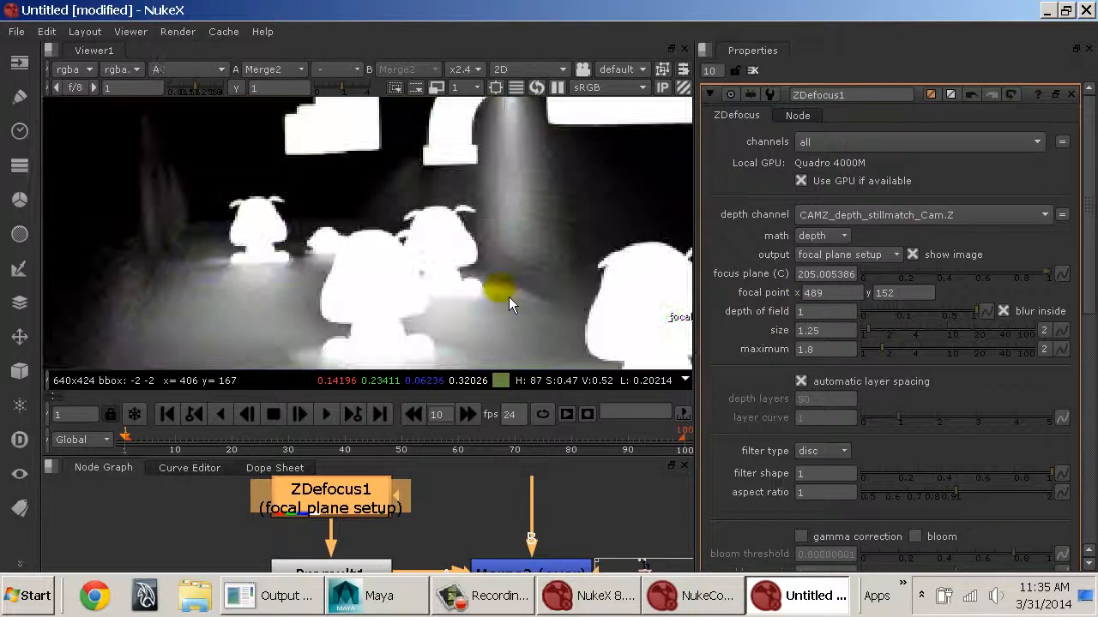
Step: Return the viewer to RGB and switch the ZDefocus output back to result
key("a")
scroll(509, 294, "down", 5)
scroll(509, 294, "up", 2)
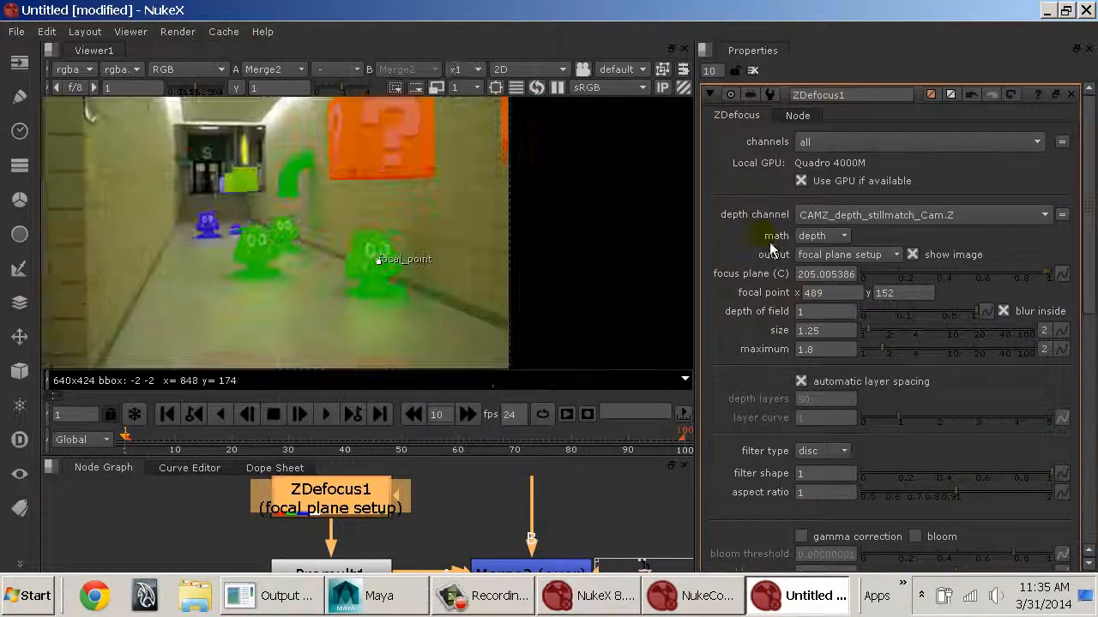
left_click(823, 237)
left_click(830, 240)
left_click(858, 255)
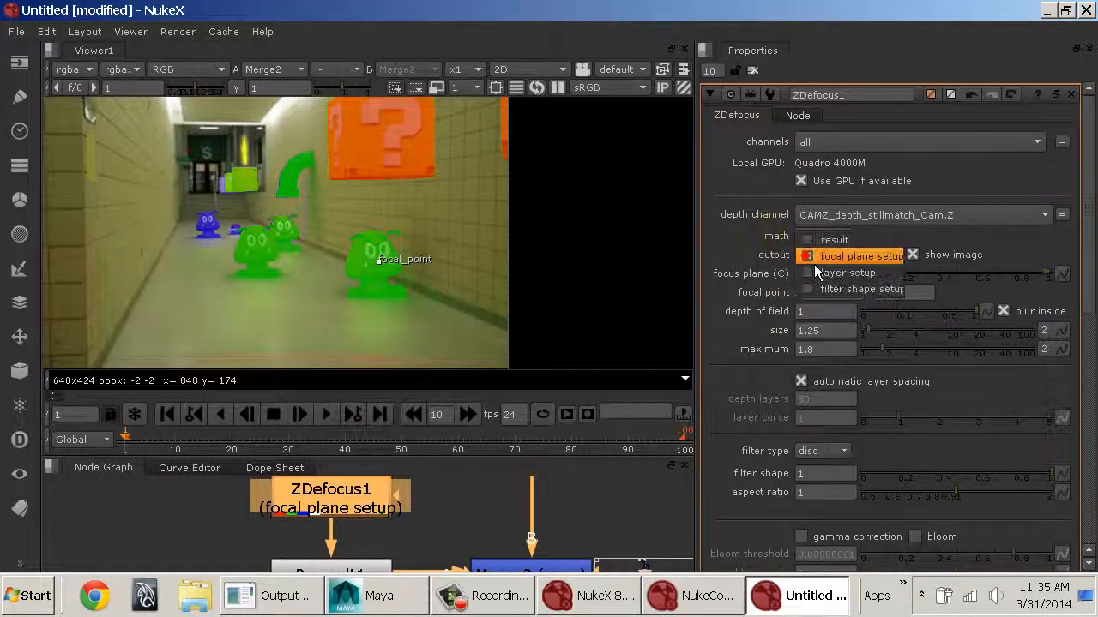
left_click(828, 238)
middle_click_drag(564, 260, 655, 263)
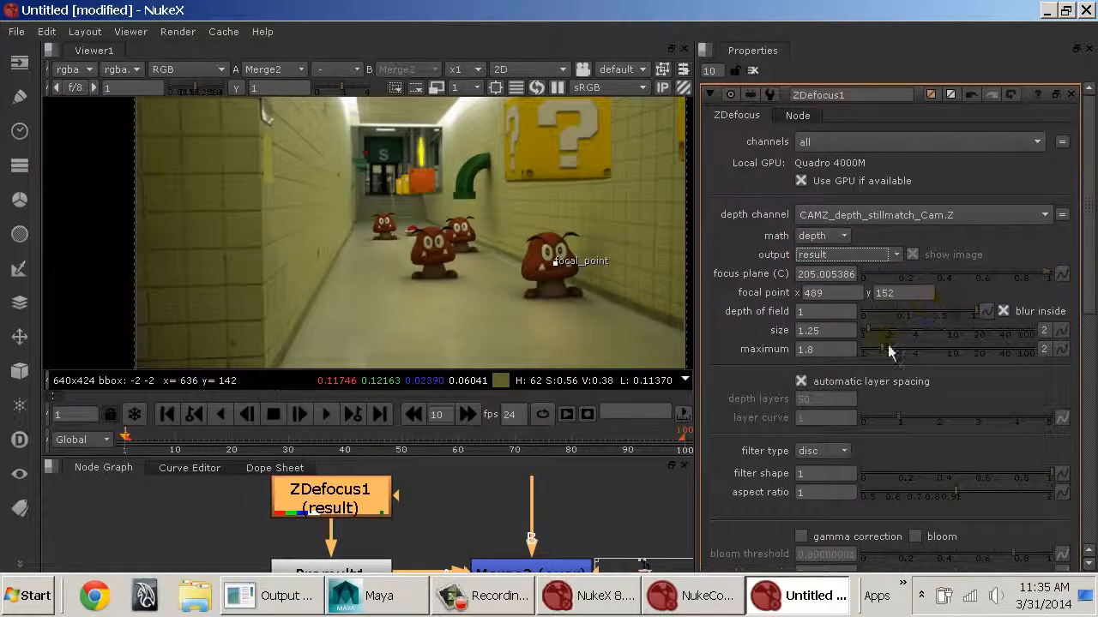
Step: Raise the ZDefocus maximum to 7.8 and move its focal point on the front Goomba to x 485, y 154
left_click_drag(888, 346, 946, 364)
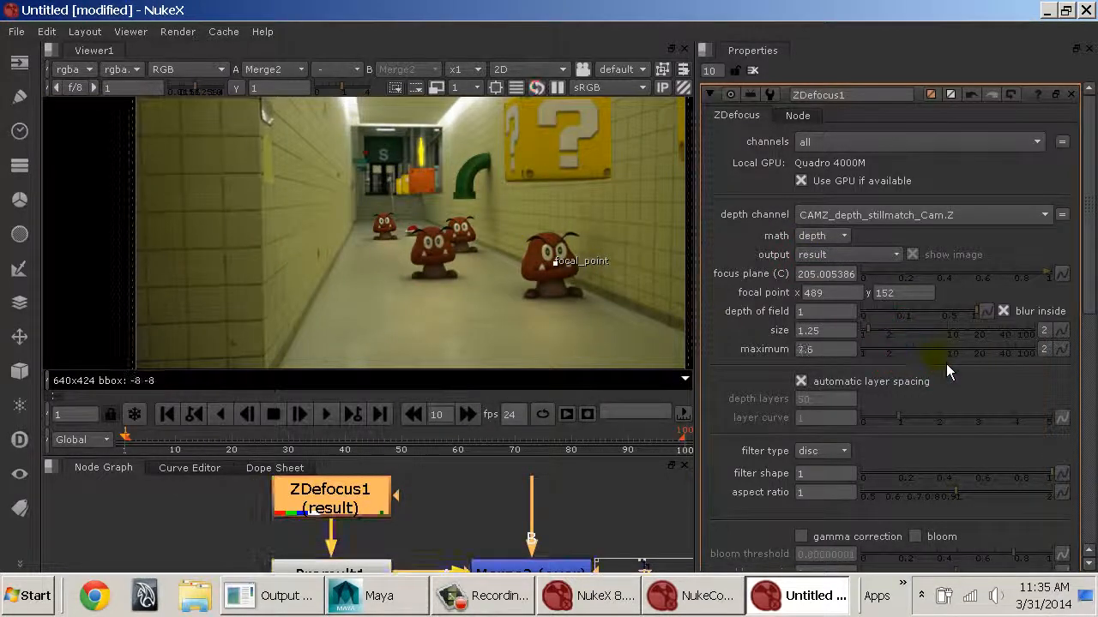
middle_click_drag(576, 271, 526, 273)
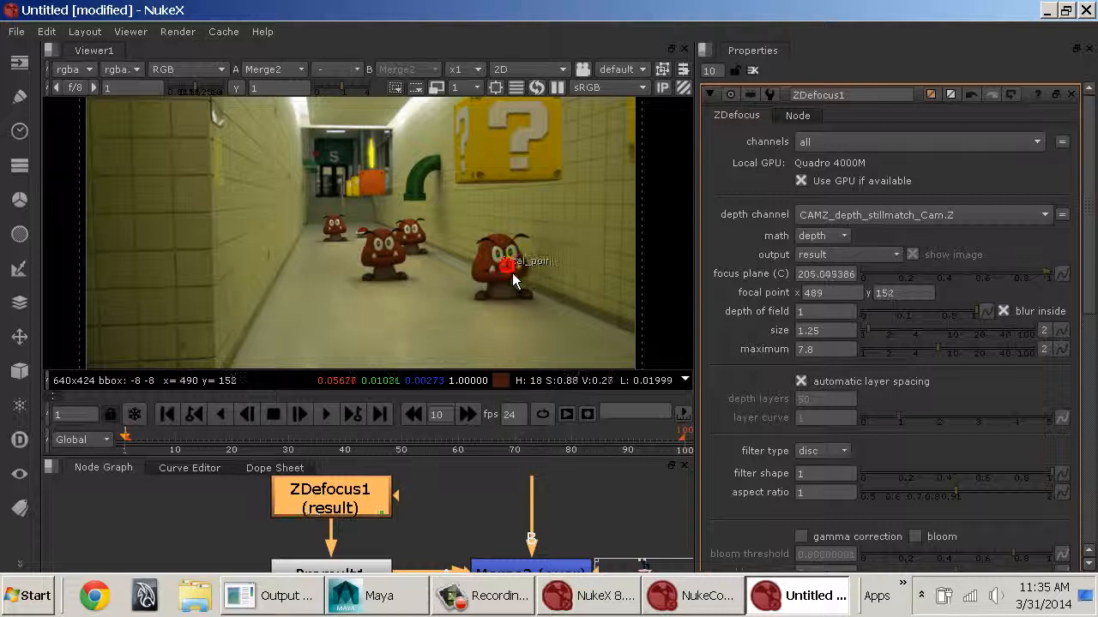
left_click_drag(512, 273, 508, 271)
scroll(321, 250, "up", 7)
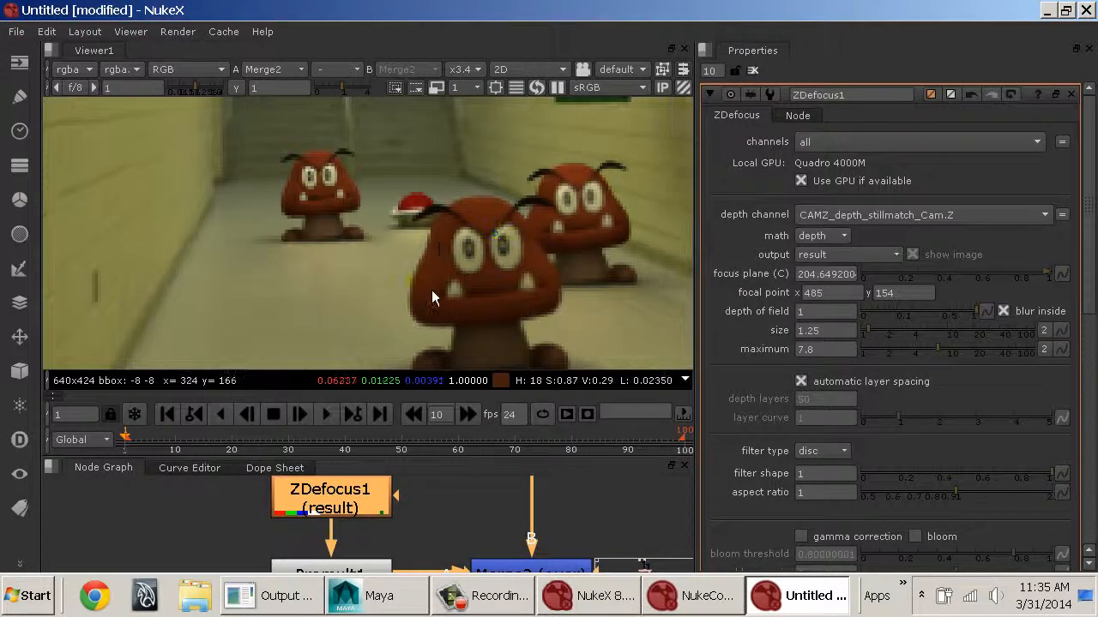
Step: Toggle the ZDefocus node off and on repeatedly to compare the Goombas with and without defocus
key("d")
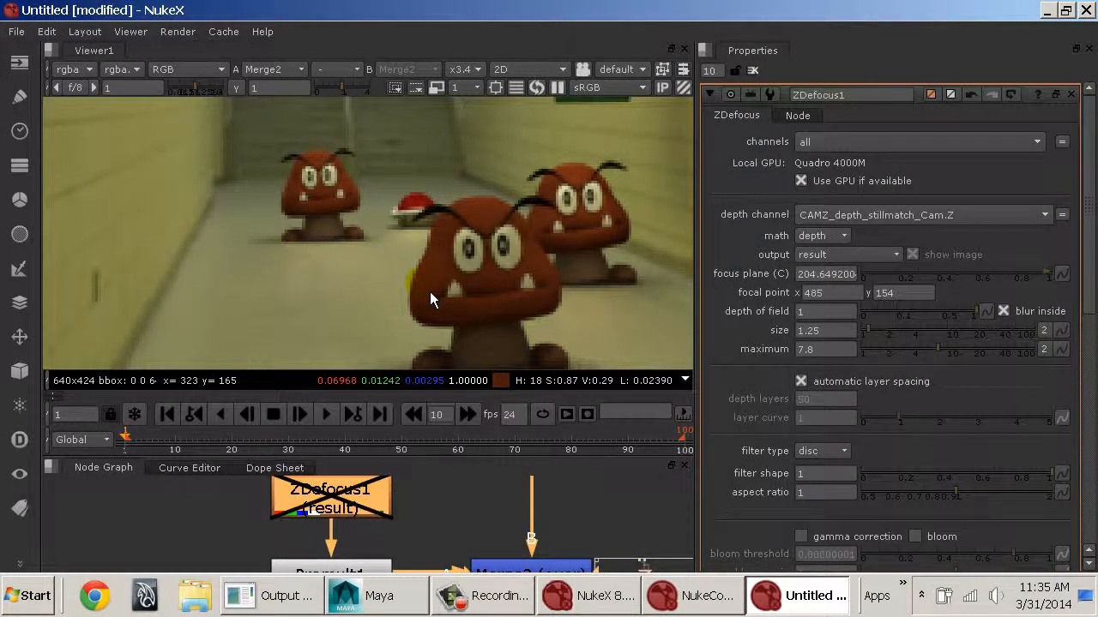
key("d")
key("d")
key("d")
key("d")
key("d")
key("d")
Step: Set the ZDefocus depth math to direct and compare the image with the node off and on
left_click(821, 236)
left_click(826, 222)
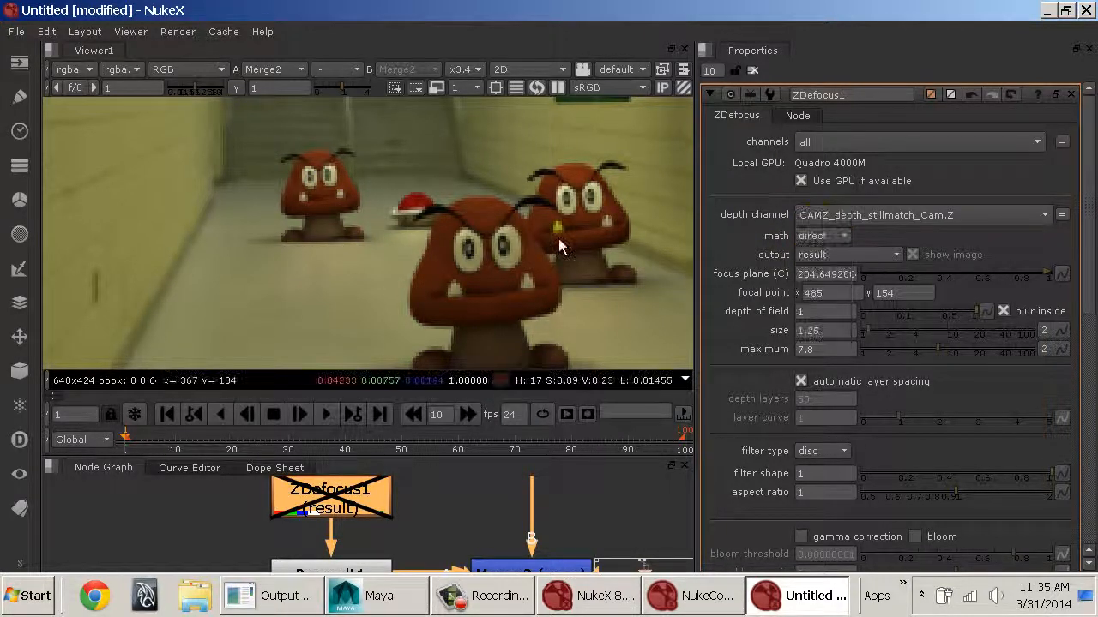
key("d")
key("d")
Step: Try a ZDefocus size of 2.8 and toggle the node to judge the blur
left_click_drag(885, 338, 908, 336)
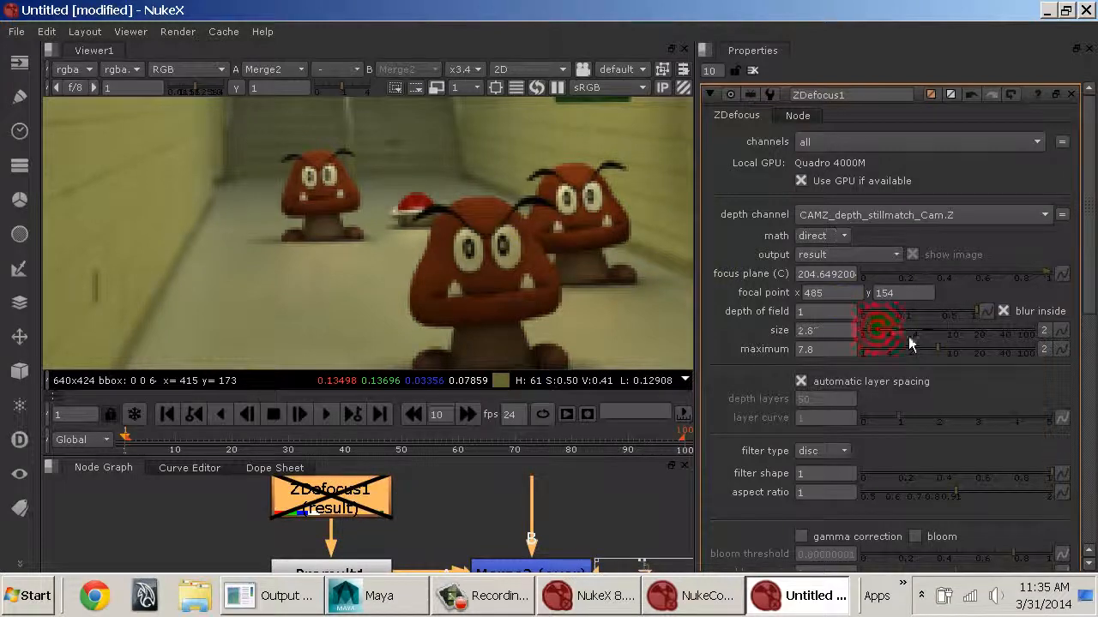
key("d")
key("d")
key("d")
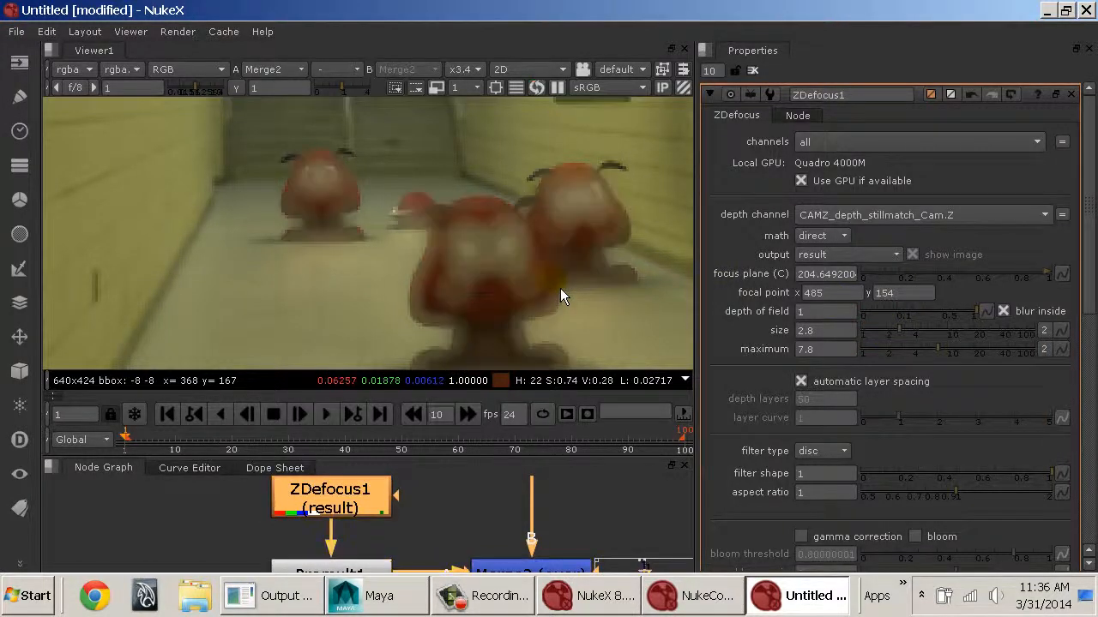
key("d")
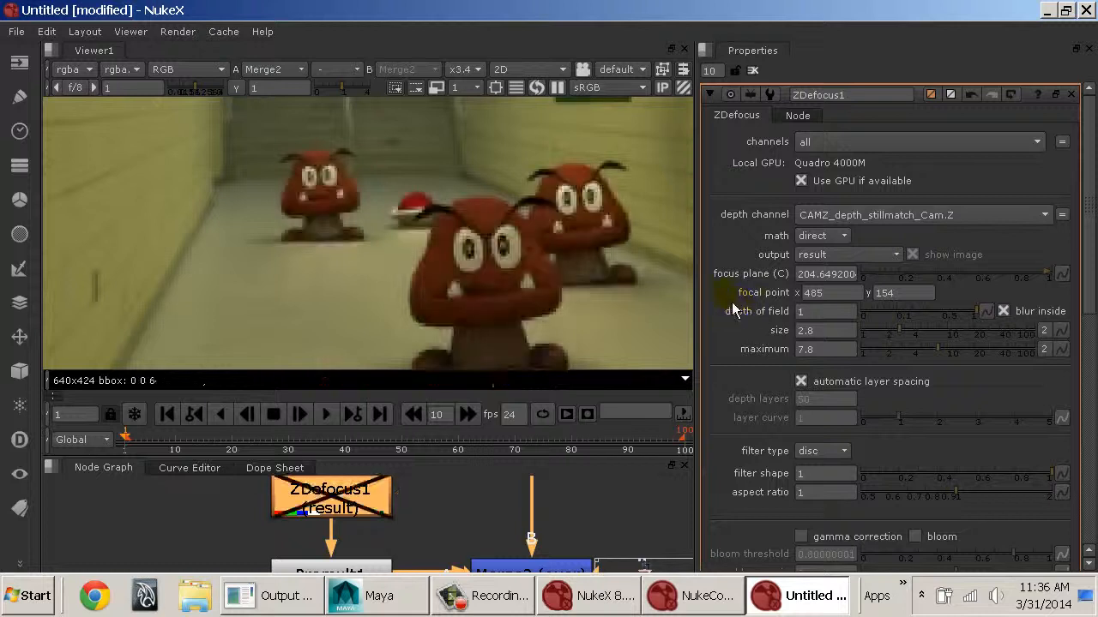
Step: Try reducing the ZDefocus size to 1.55 and compare with the node disabled
left_click_drag(898, 338, 877, 336)
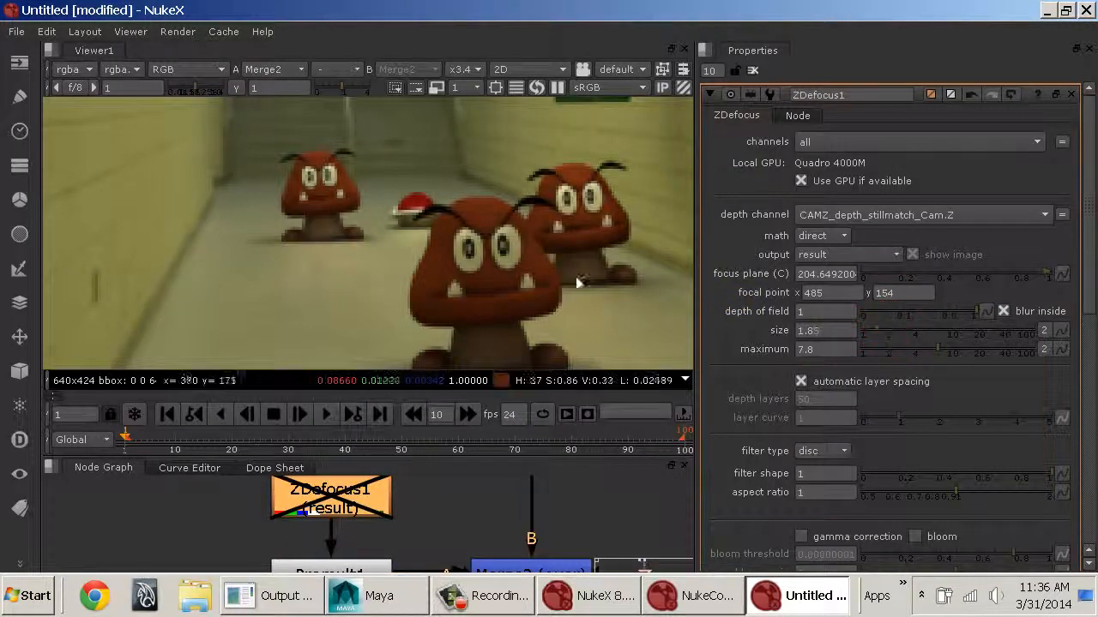
key("d")
key("d")
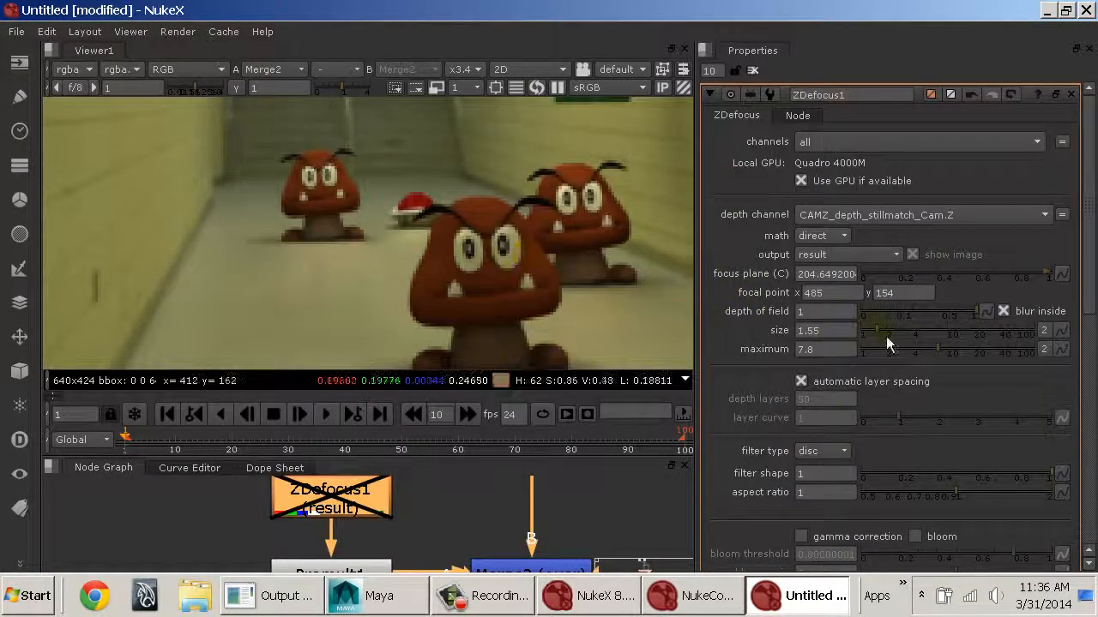
key("d")
Step: Try a ZDefocus maximum of 1.8 and toggle the node to check the effect
left_click_drag(907, 360, 891, 355)
key("d")
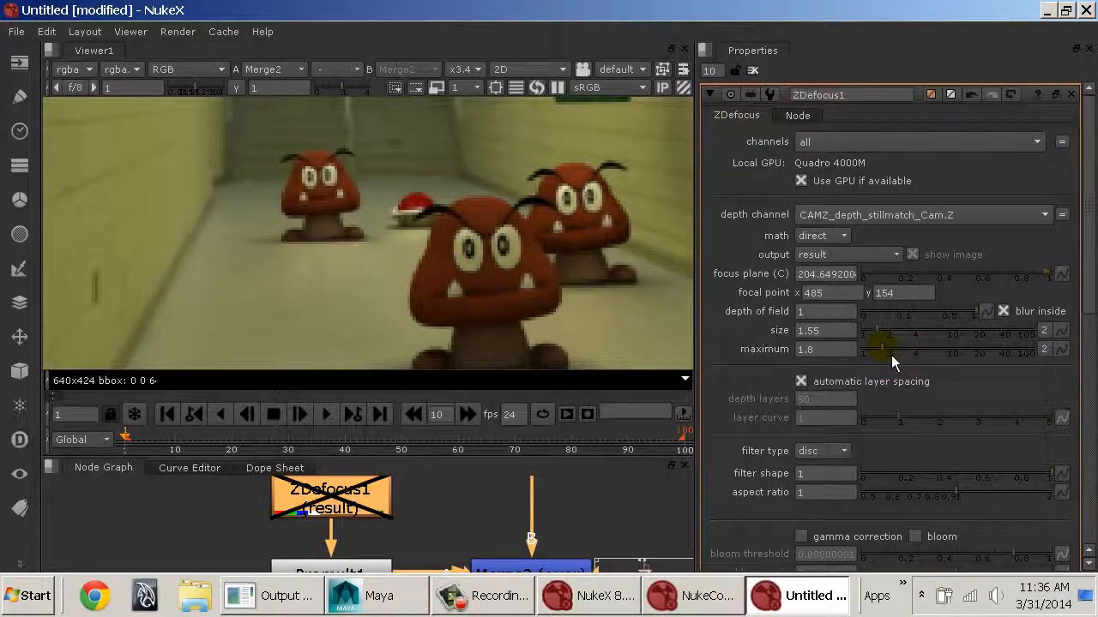
key("d")
key("d")
Step: Set the ZDefocus maximum to 2.4 and size to 1.25, comparing the result with the node off and on
left_click_drag(891, 355, 901, 353)
key("d")
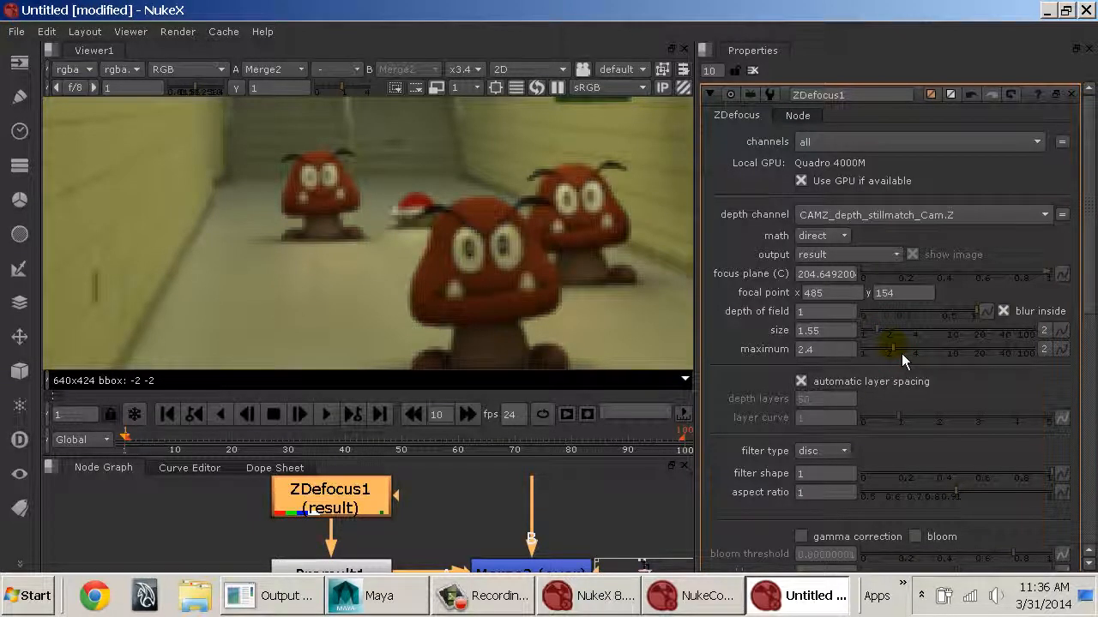
key("d")
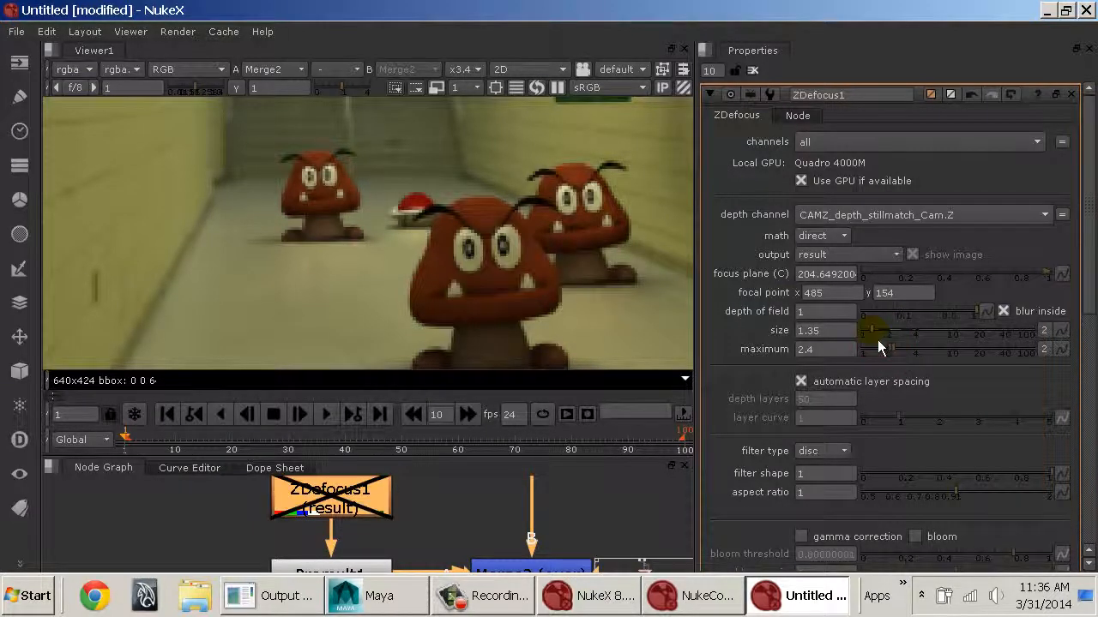
key("d")
key("d")
scroll(597, 283, "down", 5)
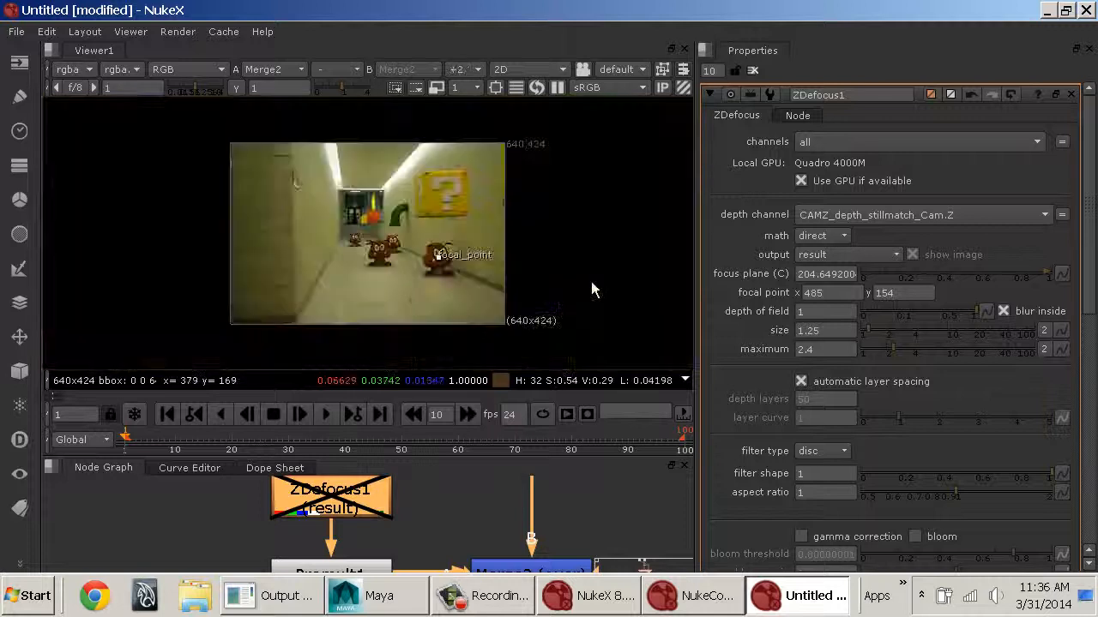
scroll(549, 274, "up", 3)
Step: Close all open node properties and compare the whole hallway with ZDefocus enabled and disabled
left_click(751, 69)
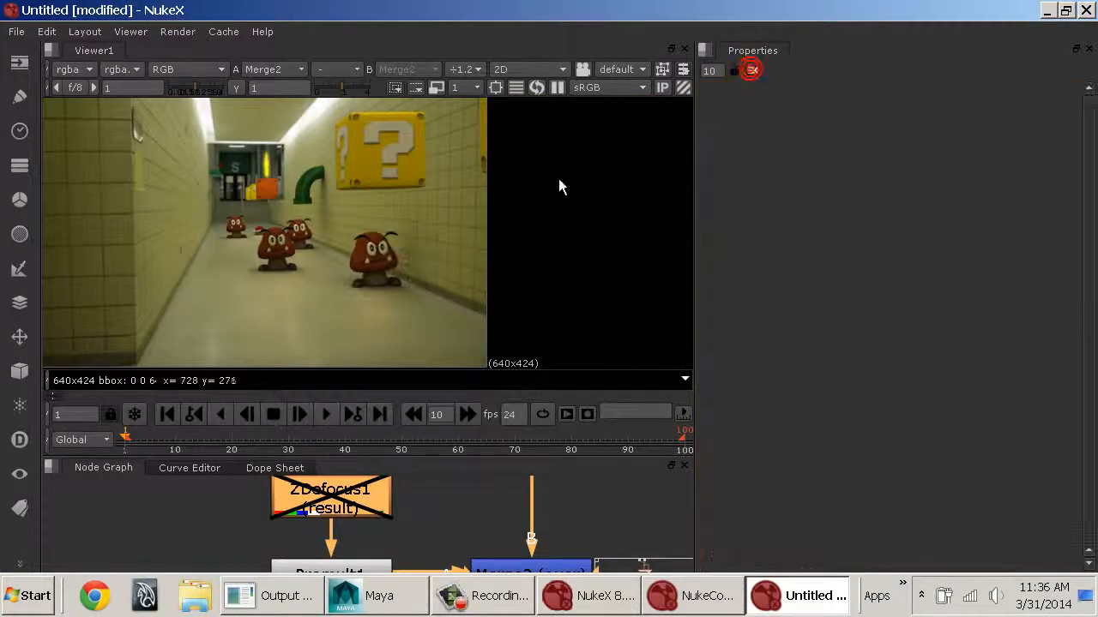
middle_click_drag(559, 182, 667, 204)
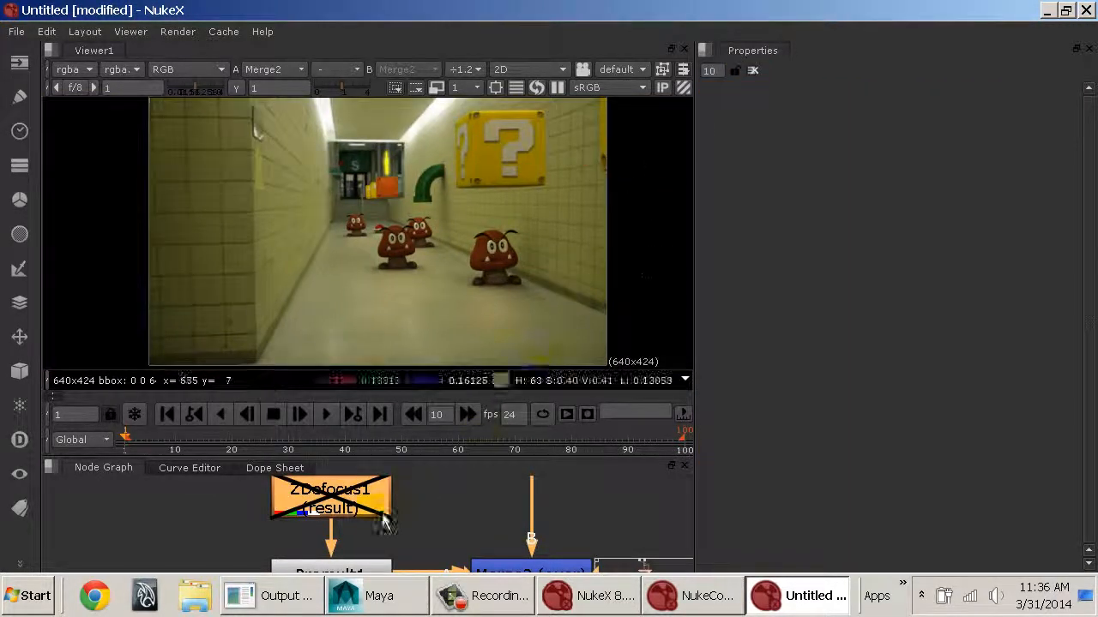
key("d")
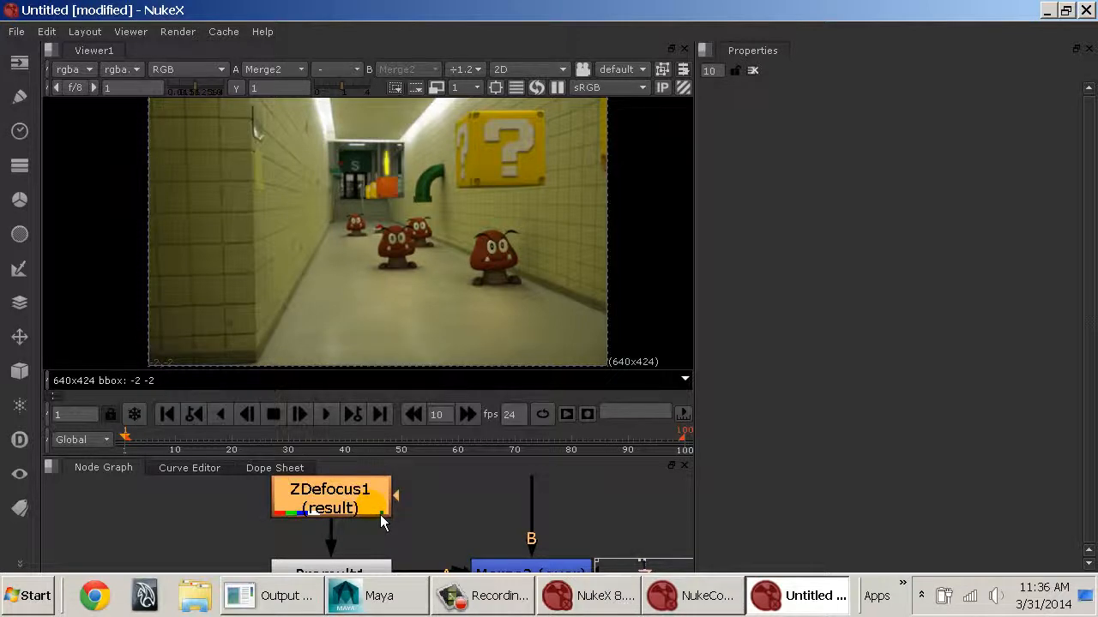
scroll(349, 343, "up", 3)
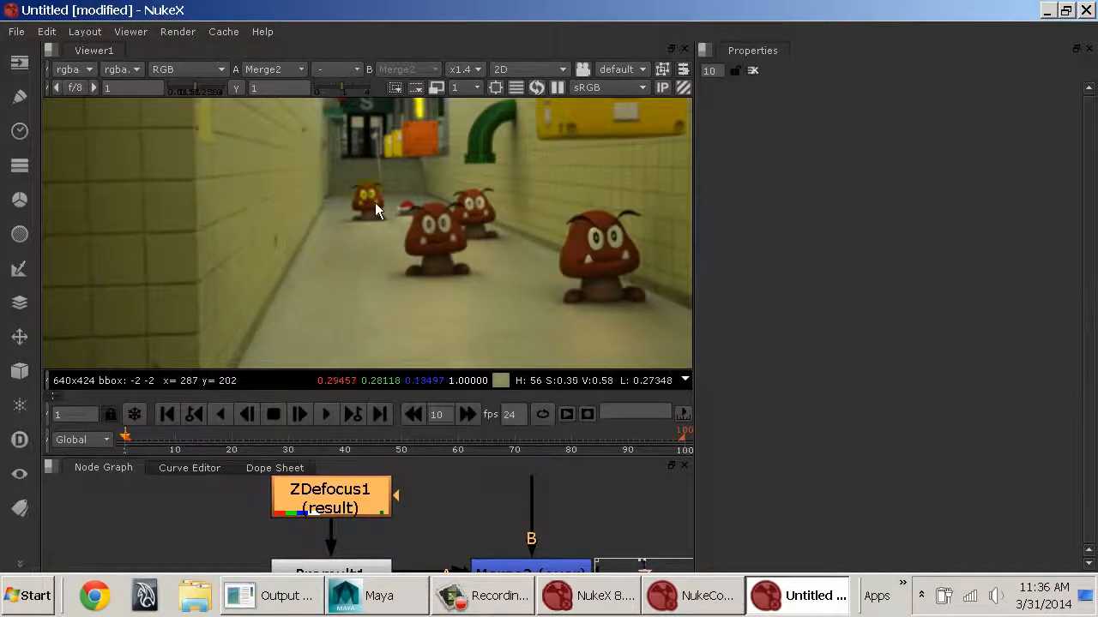
scroll(624, 251, "down", 3)
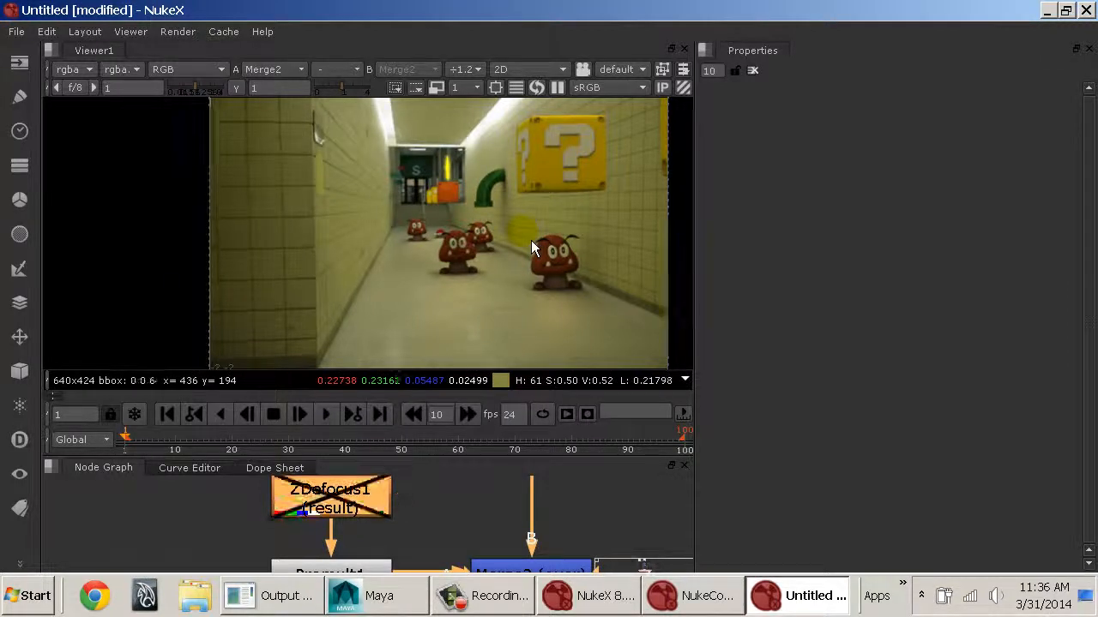
Step: Maximize the node graph and review the branch from Glow1 through ZDefocus1 and Premult1 to Merge2
left_click(519, 527)
key("space")
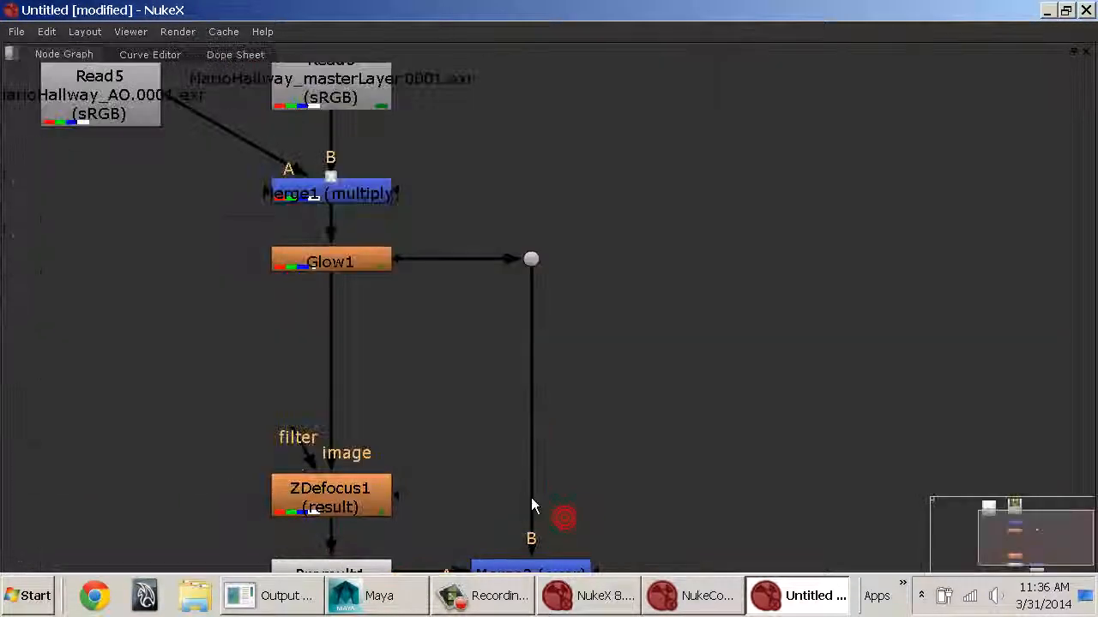
left_click_drag(204, 287, 681, 456)
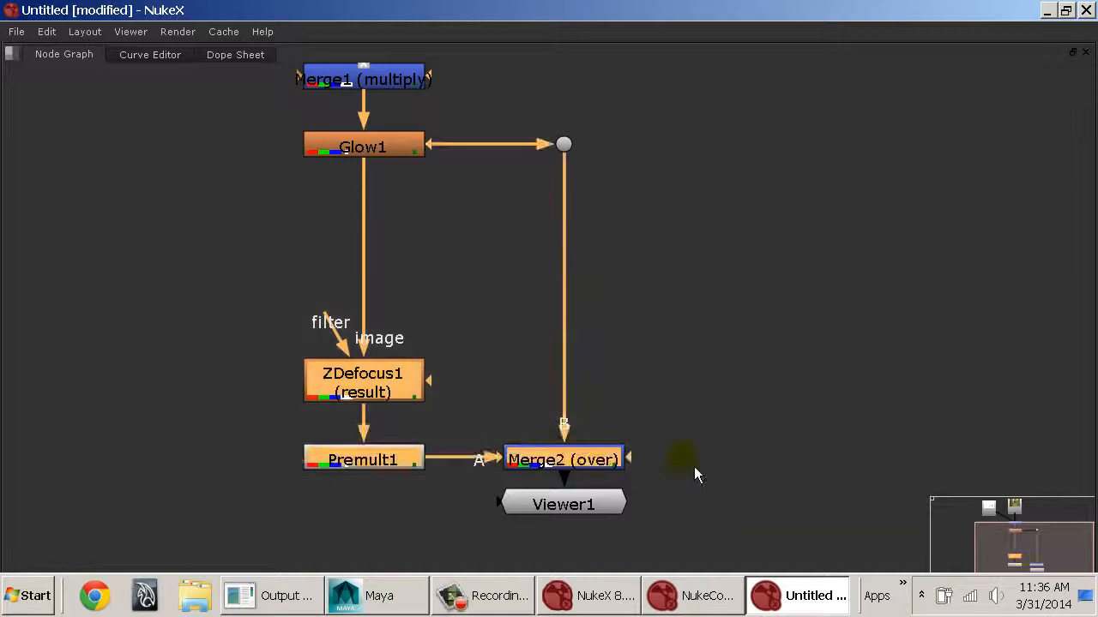
left_click(686, 441)
mouse_move(399, 397)
left_mouse_down()
mouse_move(396, 360)
mouse_move(409, 383)
left_mouse_up()
left_click(435, 326)
middle_click_drag(453, 312, 462, 161)
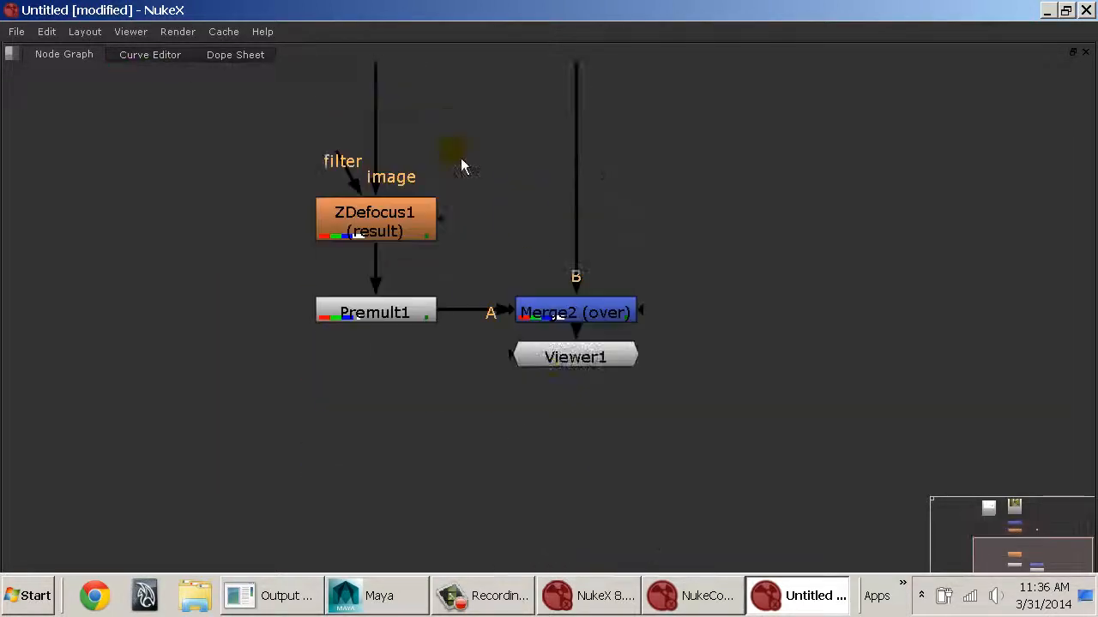
Step: Move Viewer1 further down and insert a Reformat node between Merge2 and the viewer
left_click_drag(603, 359, 603, 535)
left_click(612, 436)
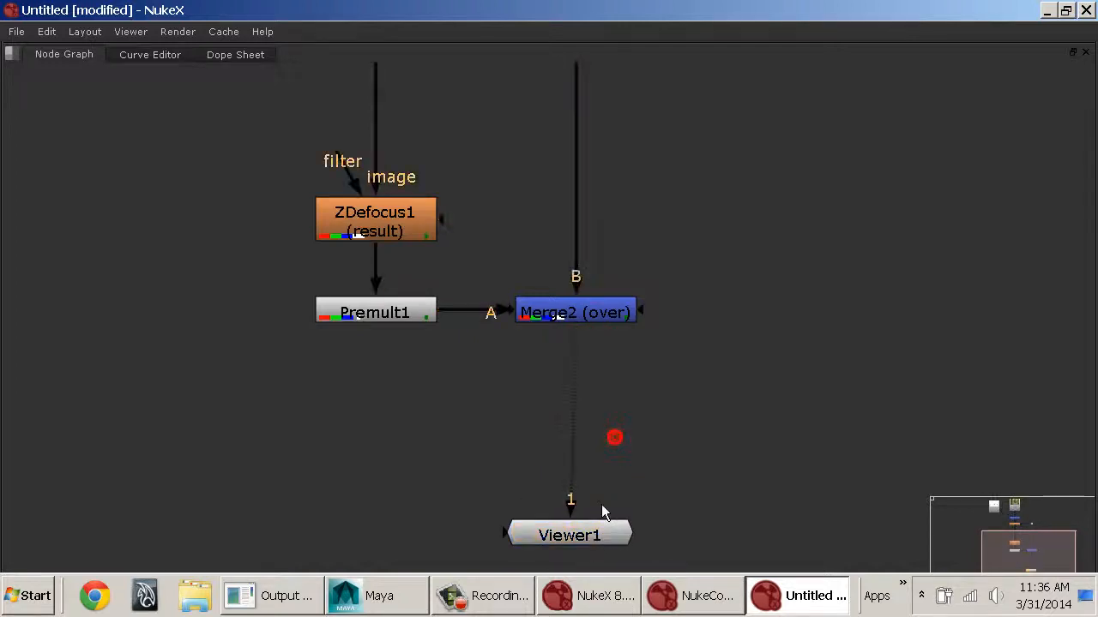
left_click(605, 544)
left_click(613, 449)
key("Tab")
type("ref")
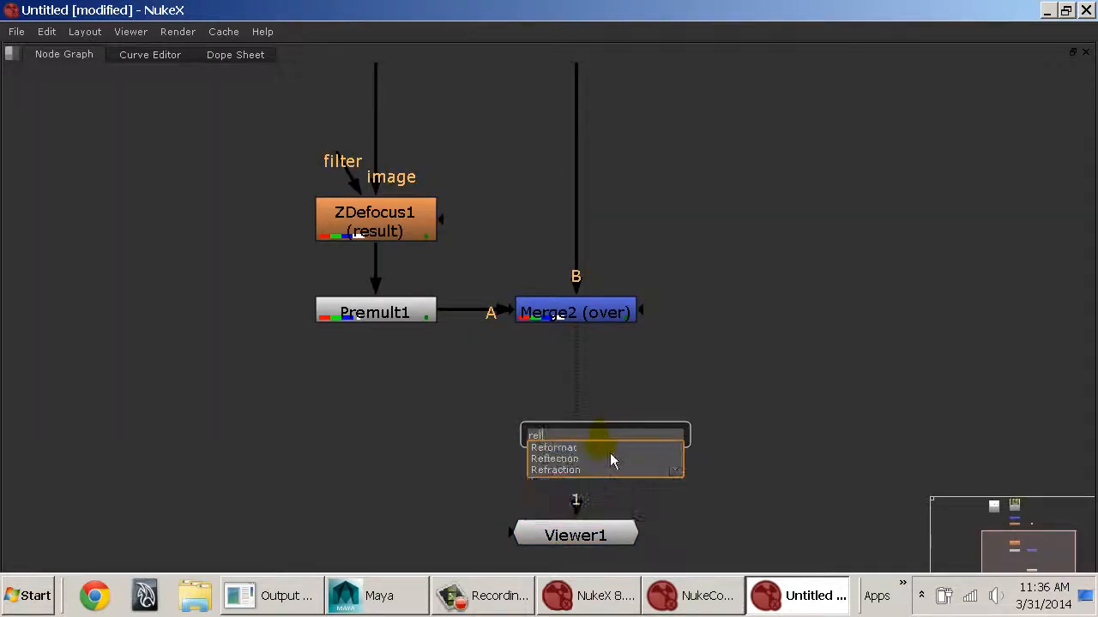
key("Return")
left_click_drag(614, 429, 587, 423)
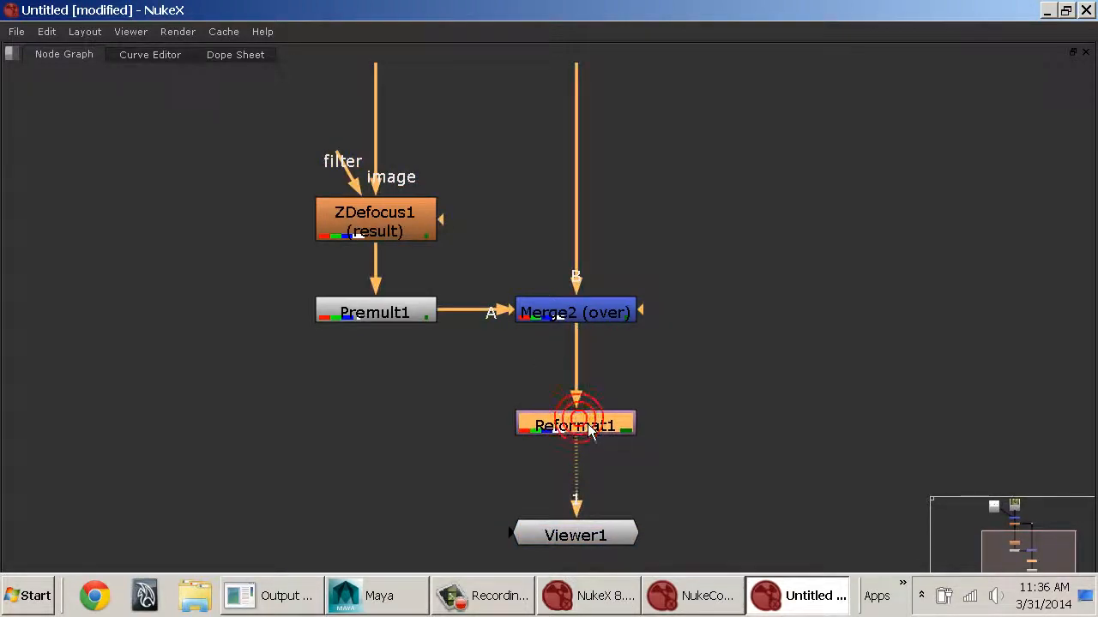
Step: Restore the full workspace layout and set the Reformat output format to Half_HD 960x540
key("space")
middle_click_drag(600, 515, 465, 503)
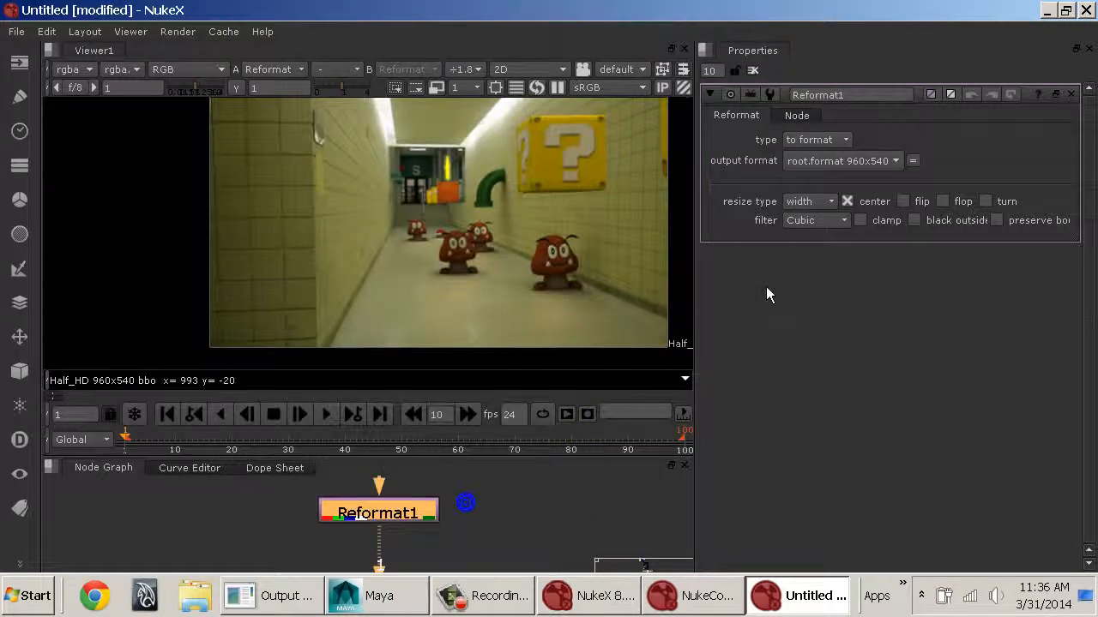
left_click(830, 163)
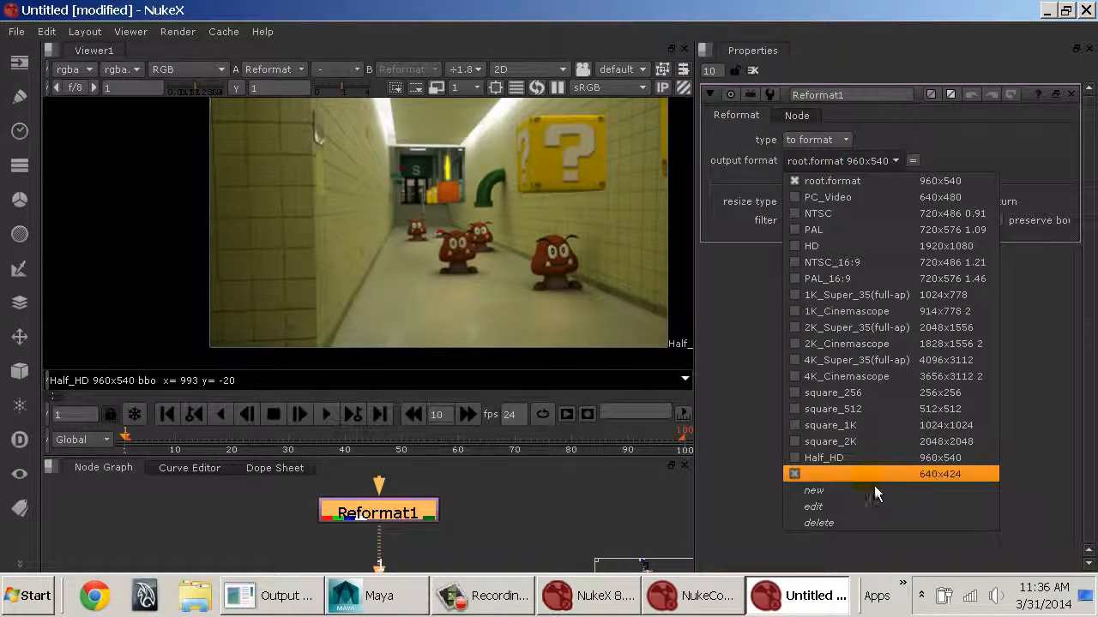
left_click(883, 461)
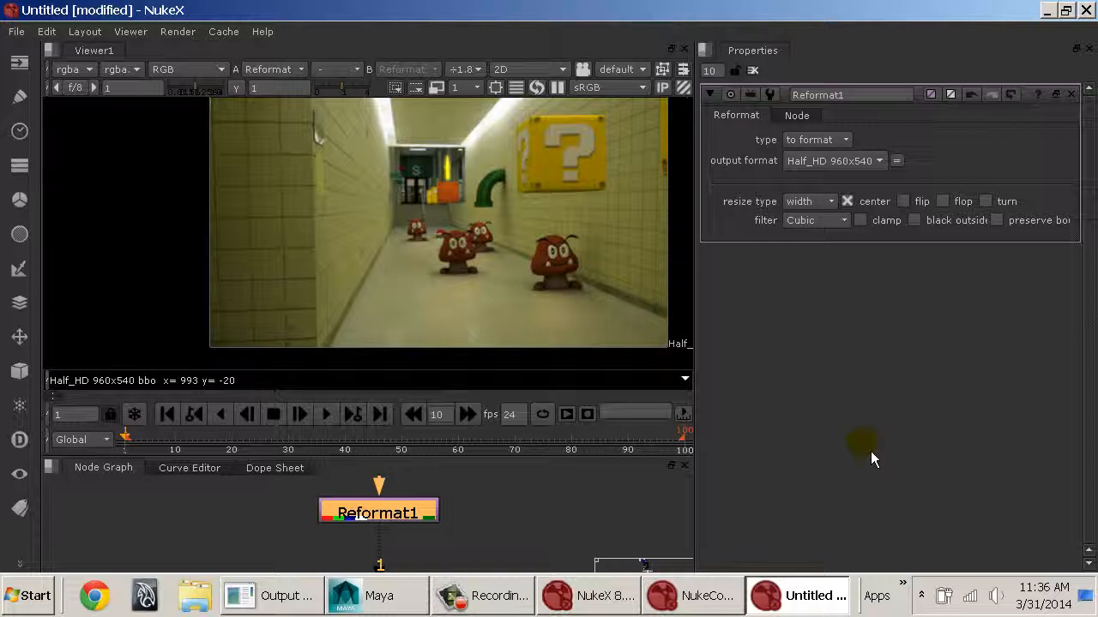
Step: Create a new output format named HD_720 for the Reformat node, keeping the file size at 960x540
left_click(826, 162)
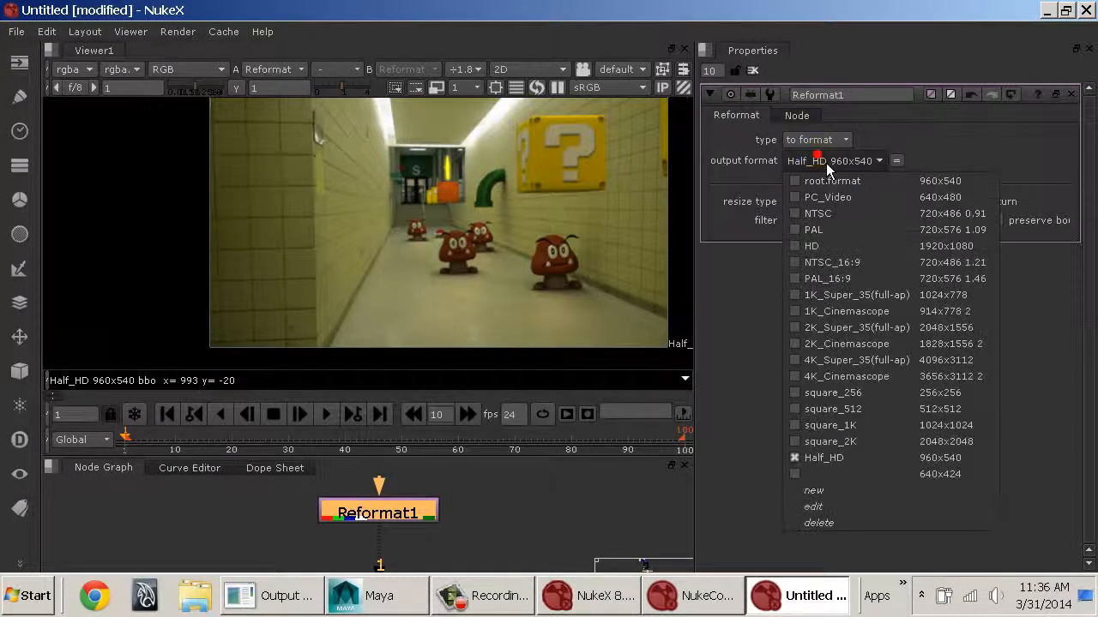
left_click(855, 492)
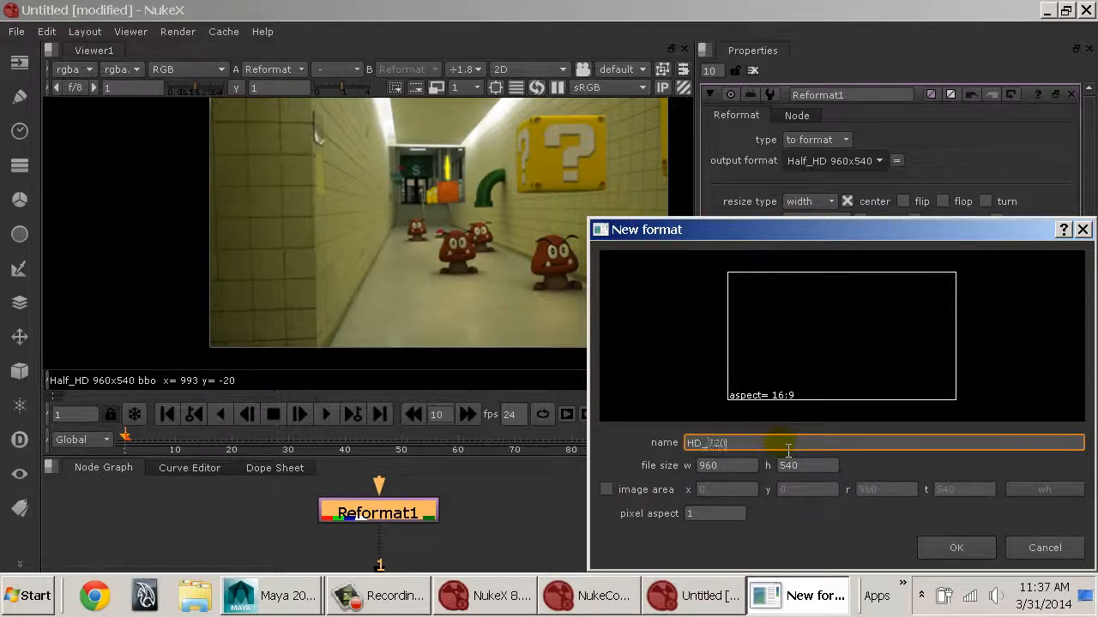
key("Tab")
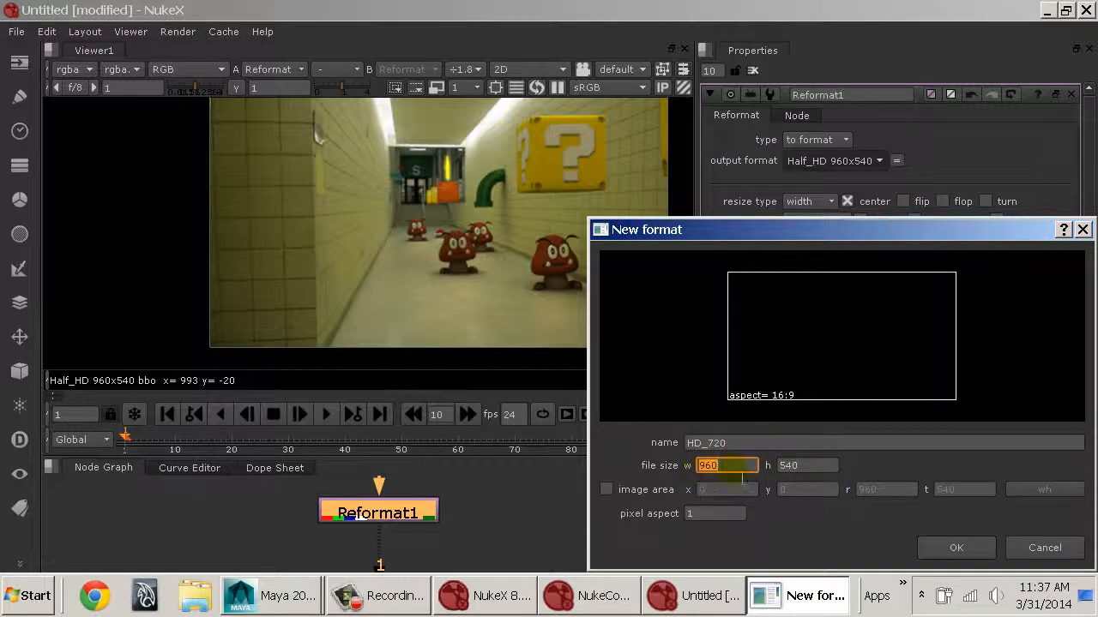
left_click(958, 556)
left_click(541, 522)
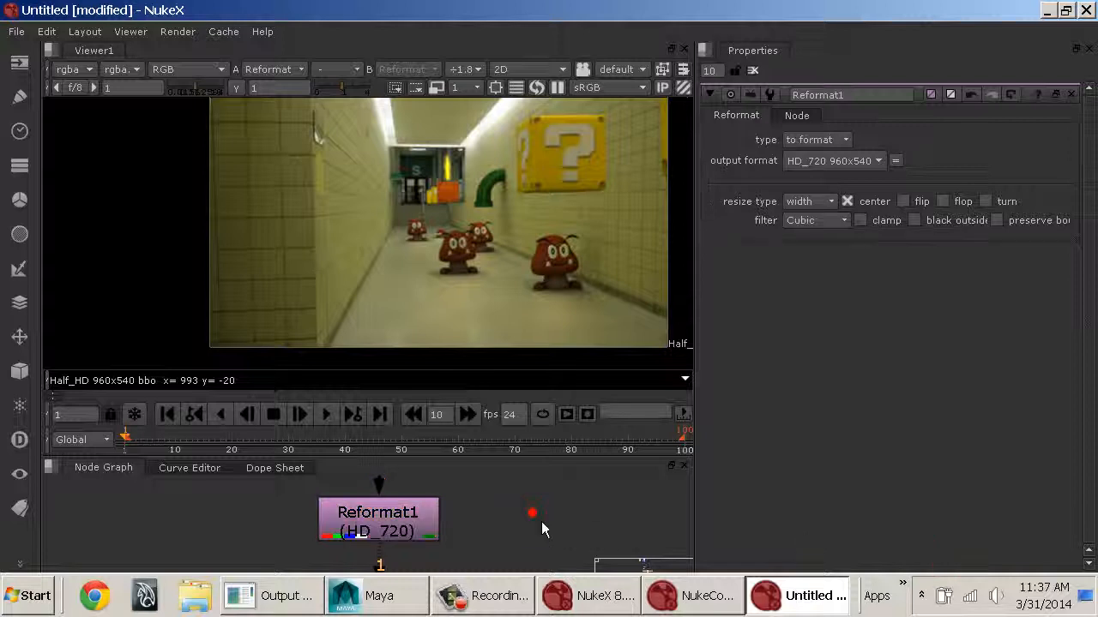
Step: Edit the HD_720 output format of Reformat1 to a file size of 1280 by 720
middle_click_drag(525, 518, 563, 526)
left_click(833, 160)
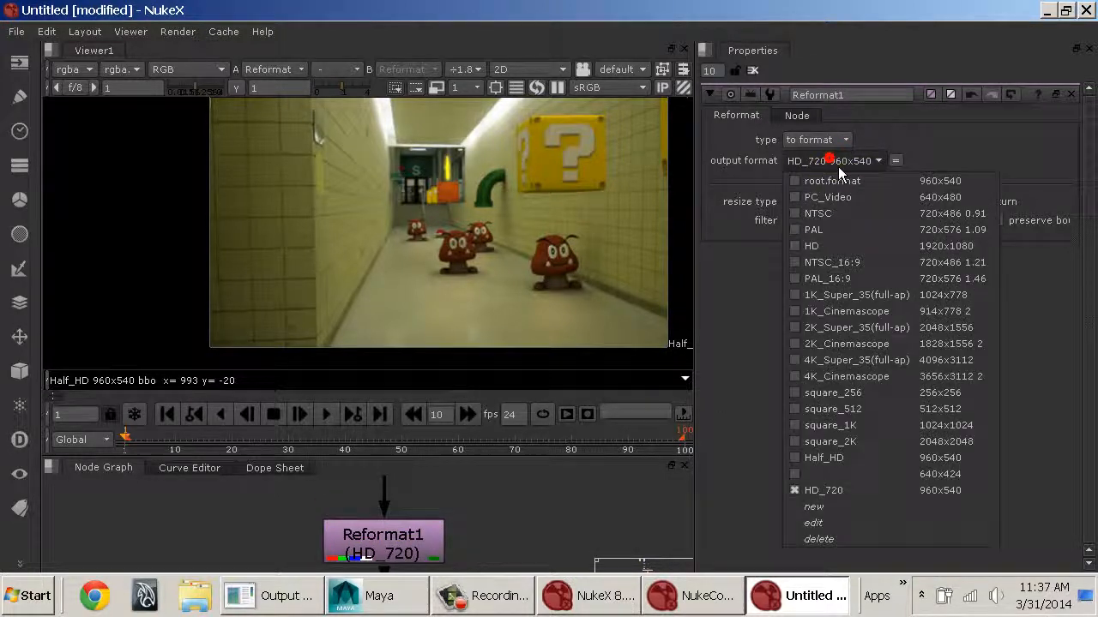
left_click(907, 523)
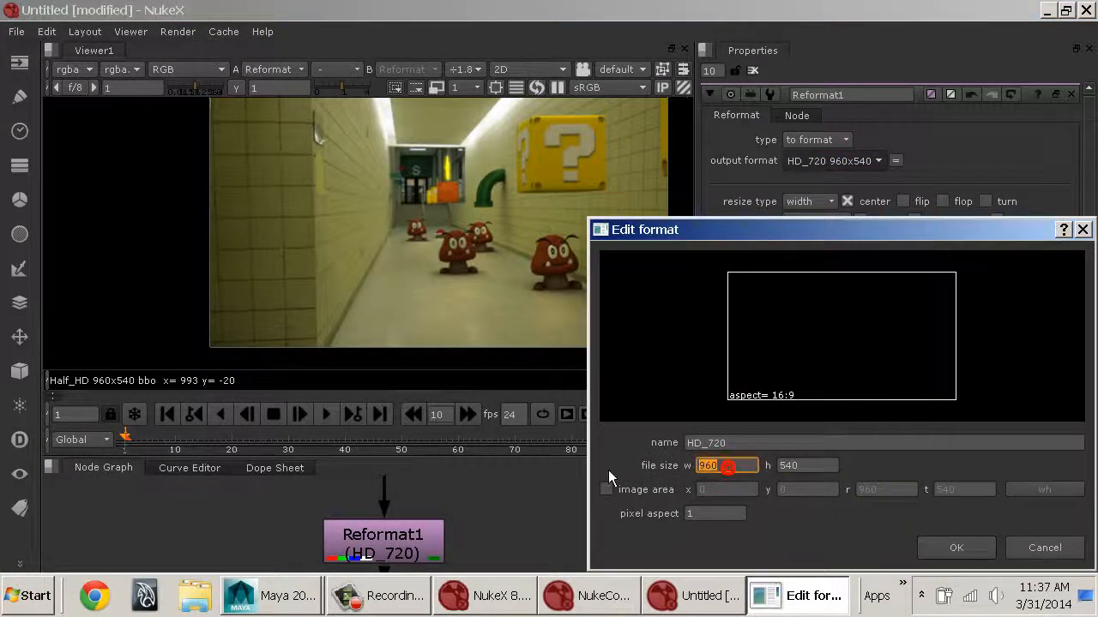
type("1280")
key("Tab")
type("720")
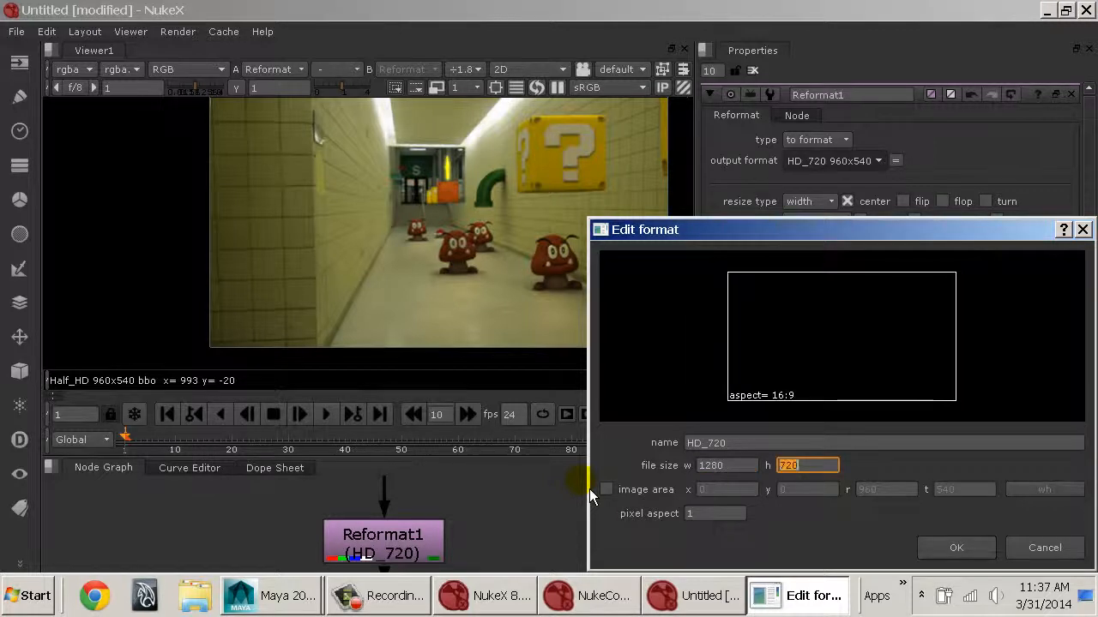
left_click(970, 554)
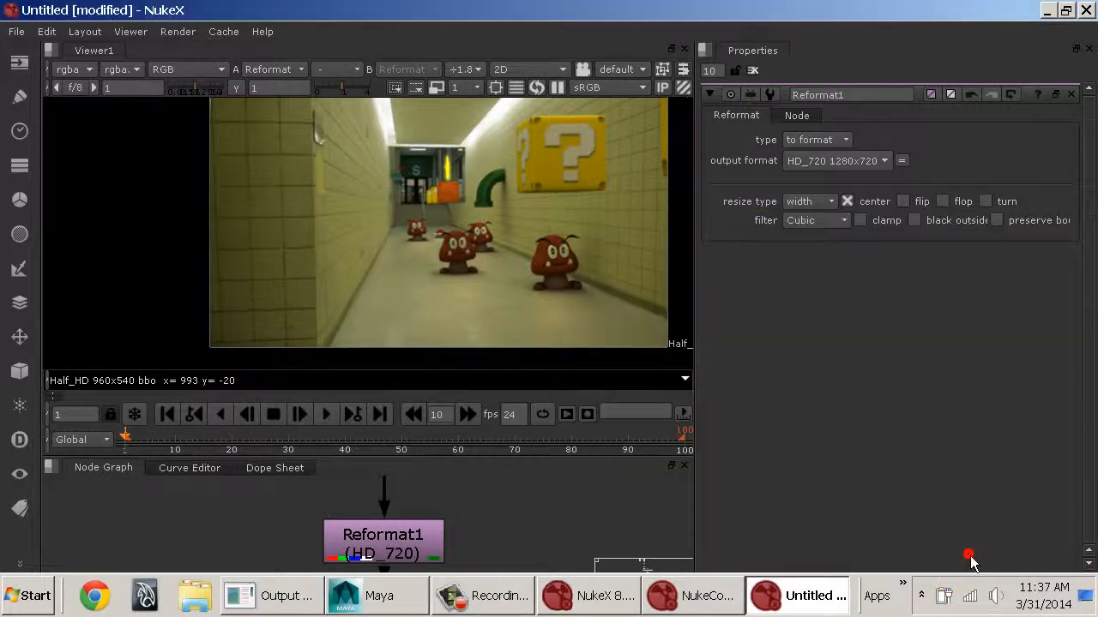
Step: Disable and re-enable Reformat1 repeatedly to compare the reformatted frame with the original one
middle_click_drag(479, 524, 520, 507)
scroll(505, 207, "down", 2)
left_click(469, 504)
key("d")
key("d")
key("d")
key("d")
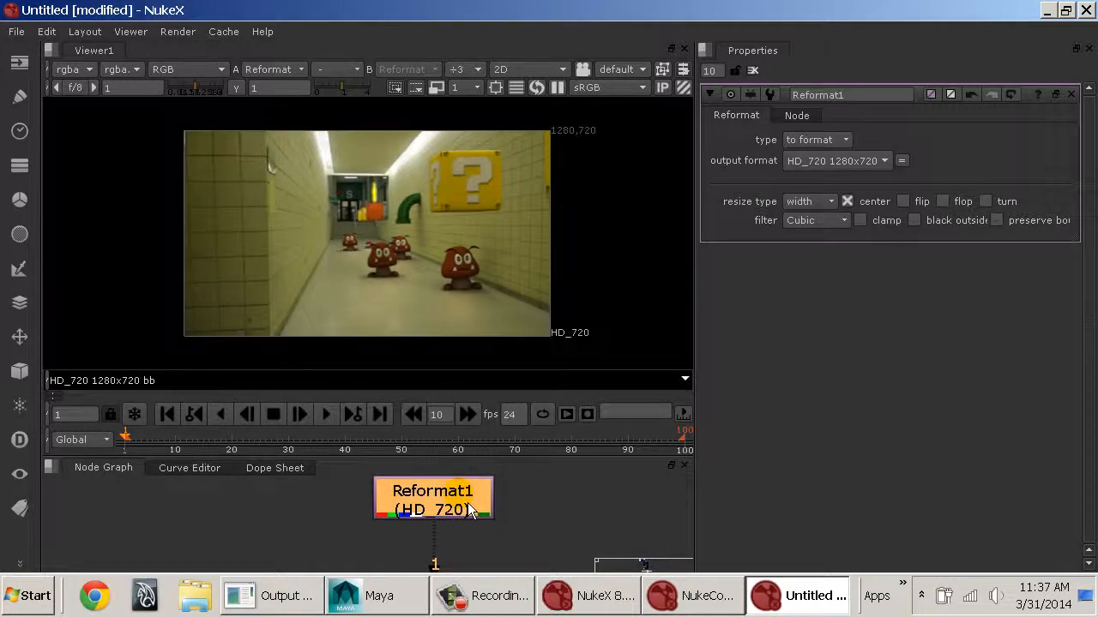
key("d")
key("d")
key("d")
key("d")
key("d")
key("d")
key("d")
key("d")
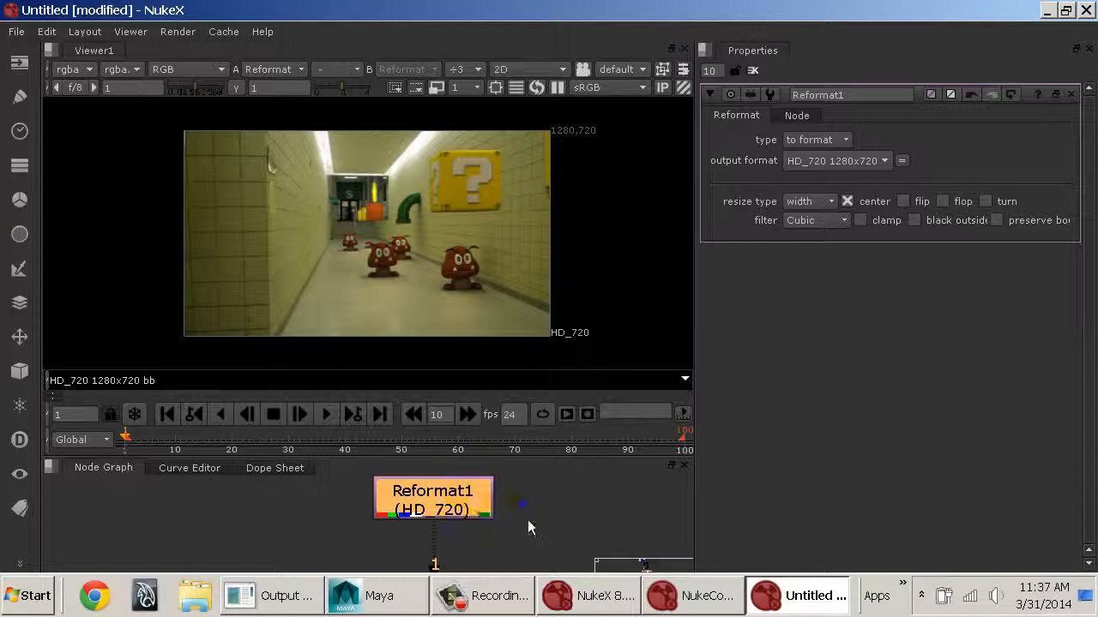
Step: Insert a Transform node between Reformat1 and Viewer1 and shift the image down to a translate y of -48
middle_click_drag(528, 521, 509, 564)
middle_click_drag(530, 486, 452, 513)
key("t")
key("Delete")
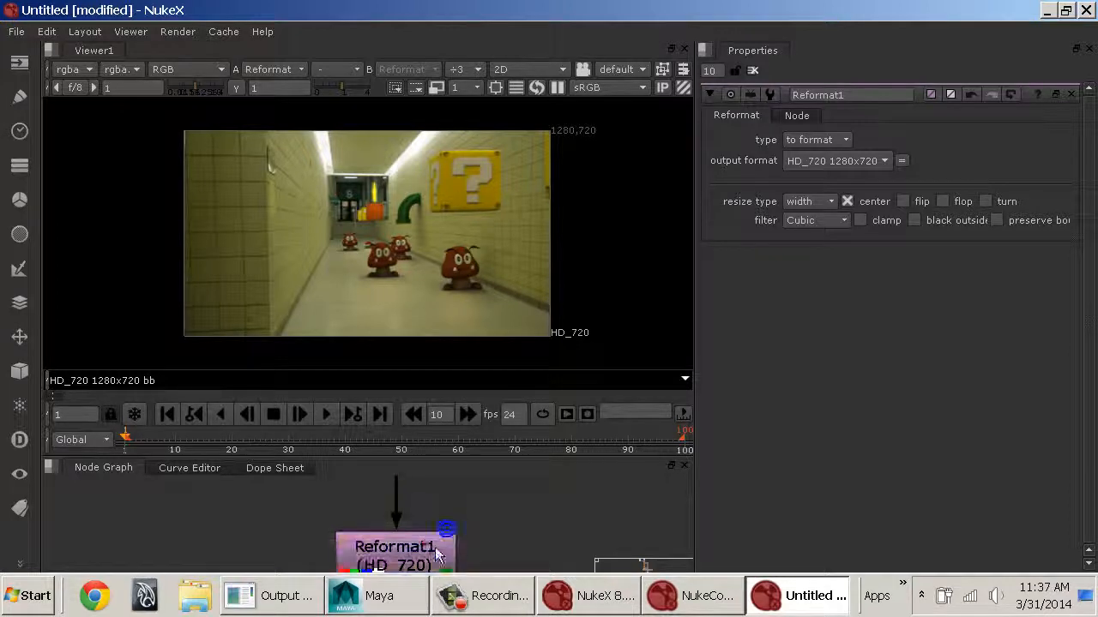
left_click(431, 543)
key("t")
middle_click_drag(398, 320, 407, 262)
middle_click_drag(464, 523, 457, 433)
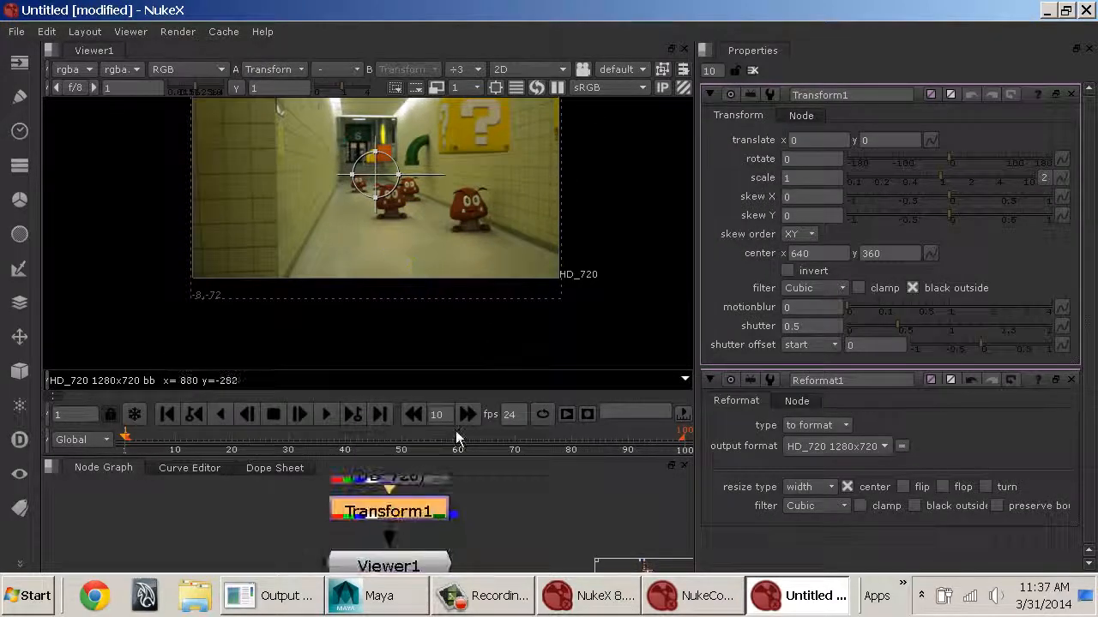
middle_click_drag(371, 242, 357, 296)
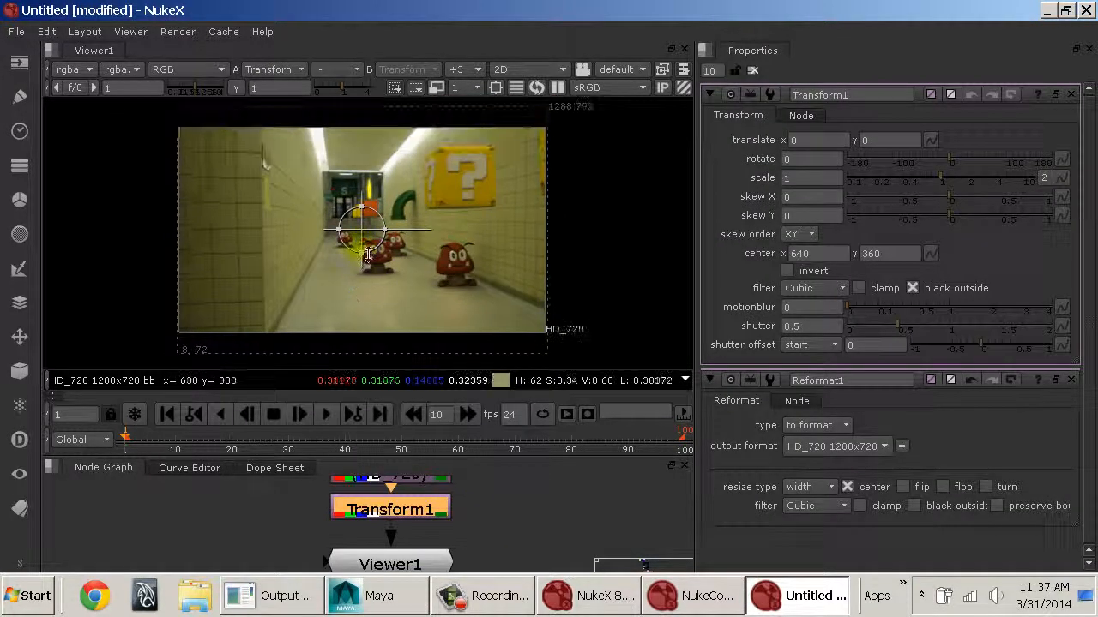
left_click_drag(362, 232, 371, 258)
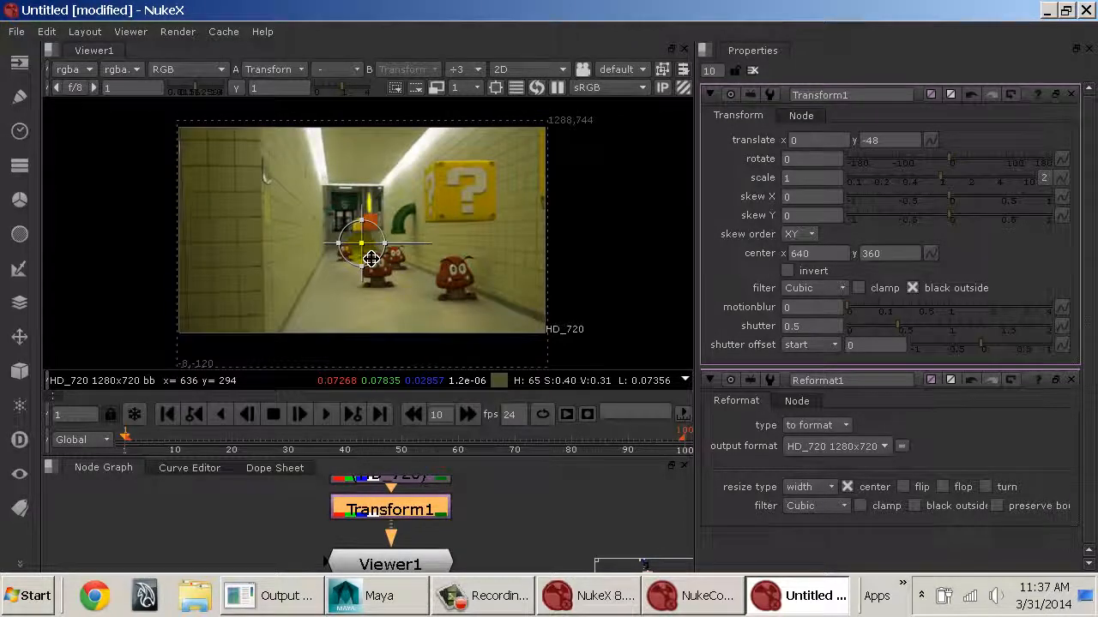
Step: Try reframing the image with Transform1 at scale 1.278 and translate -102, -30, and delete that node
left_click(752, 70)
key("space")
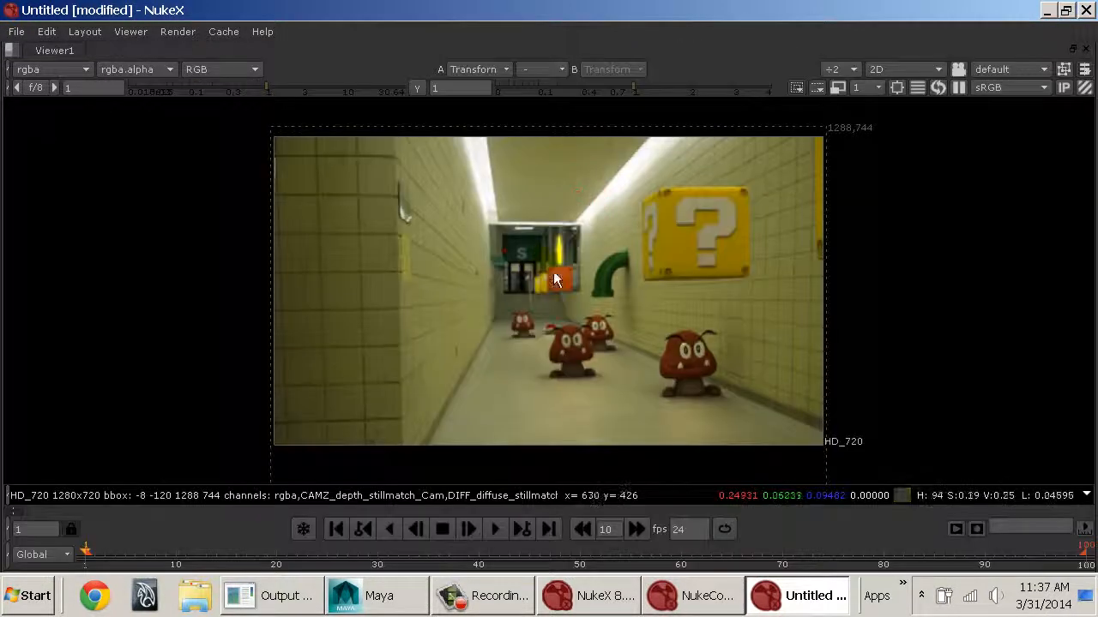
key("space")
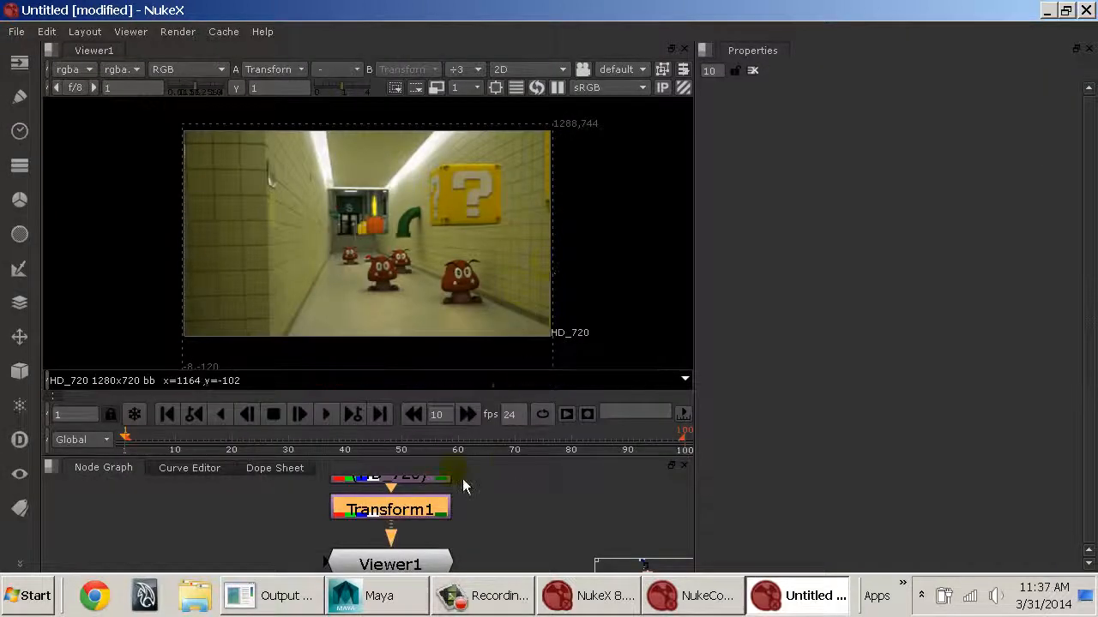
double_click(425, 504)
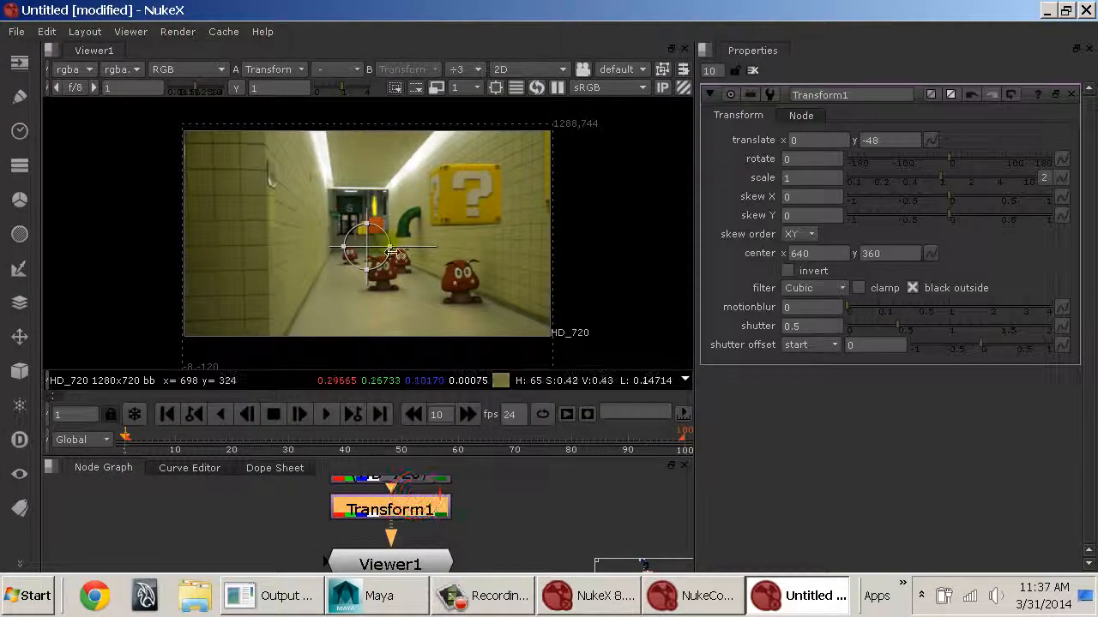
left_click_drag(383, 256, 347, 248)
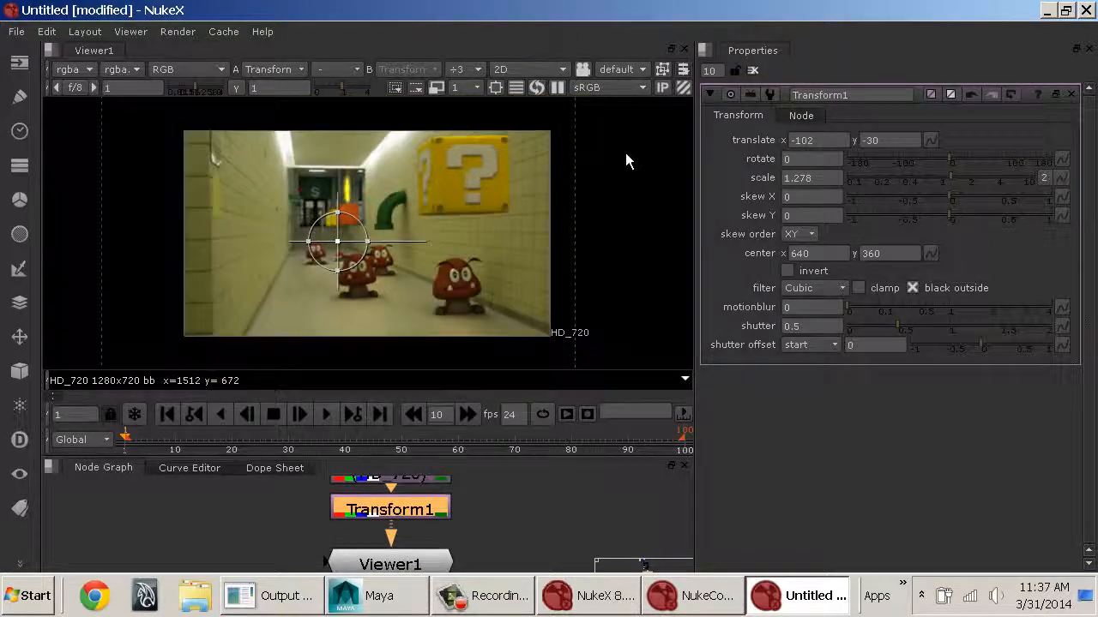
left_click(754, 72)
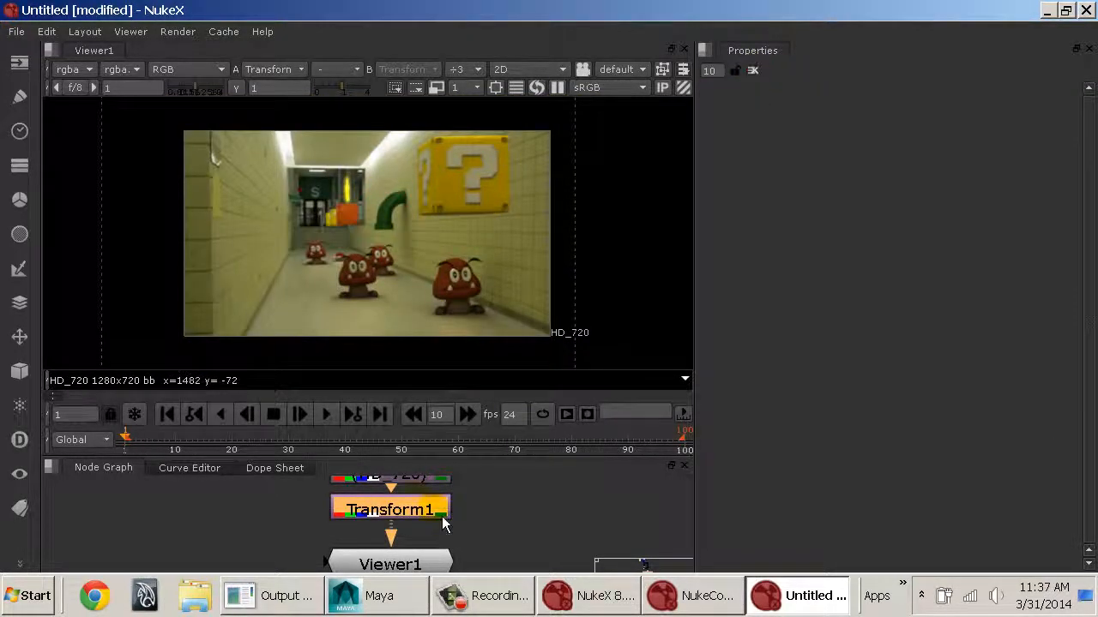
key("Delete")
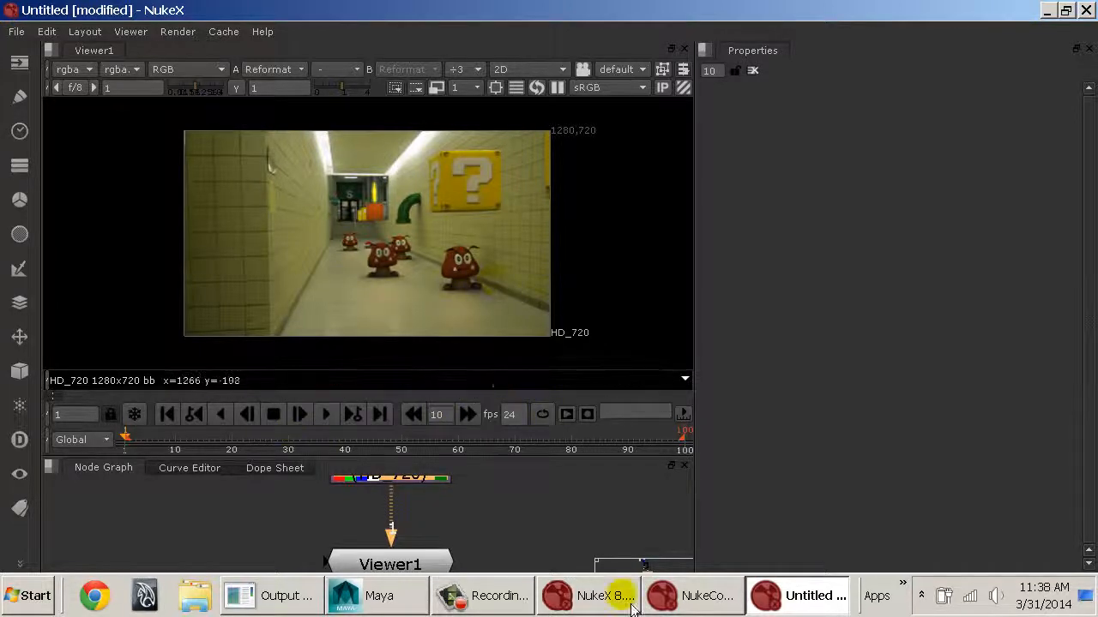
Step: Move Viewer1 further down below Reformat1 in the maximized node graph and restore the full workspace layout
left_click(441, 499)
middle_click_drag(431, 483, 431, 506)
left_click(430, 504)
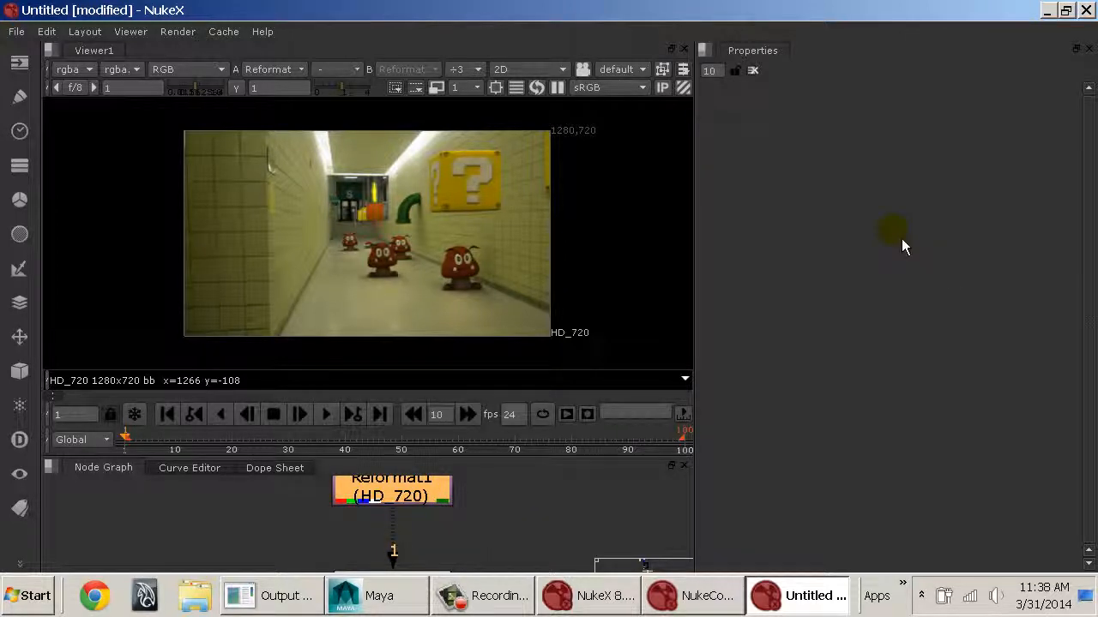
left_click(503, 525)
left_click(504, 520)
key("space")
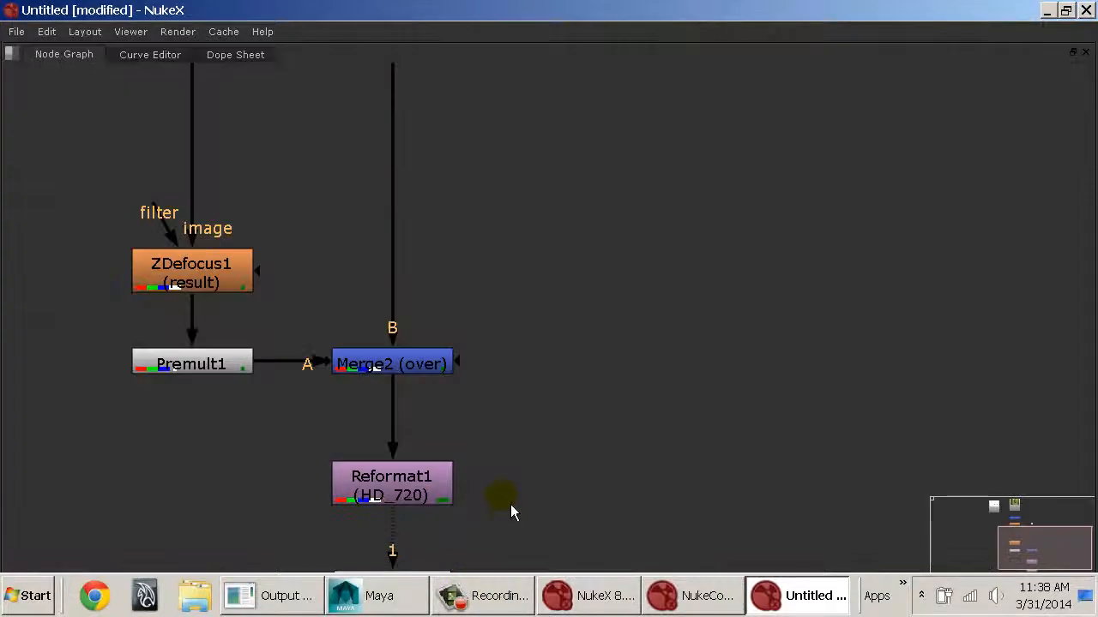
middle_click_drag(510, 513, 644, 343)
left_click_drag(568, 422, 557, 463)
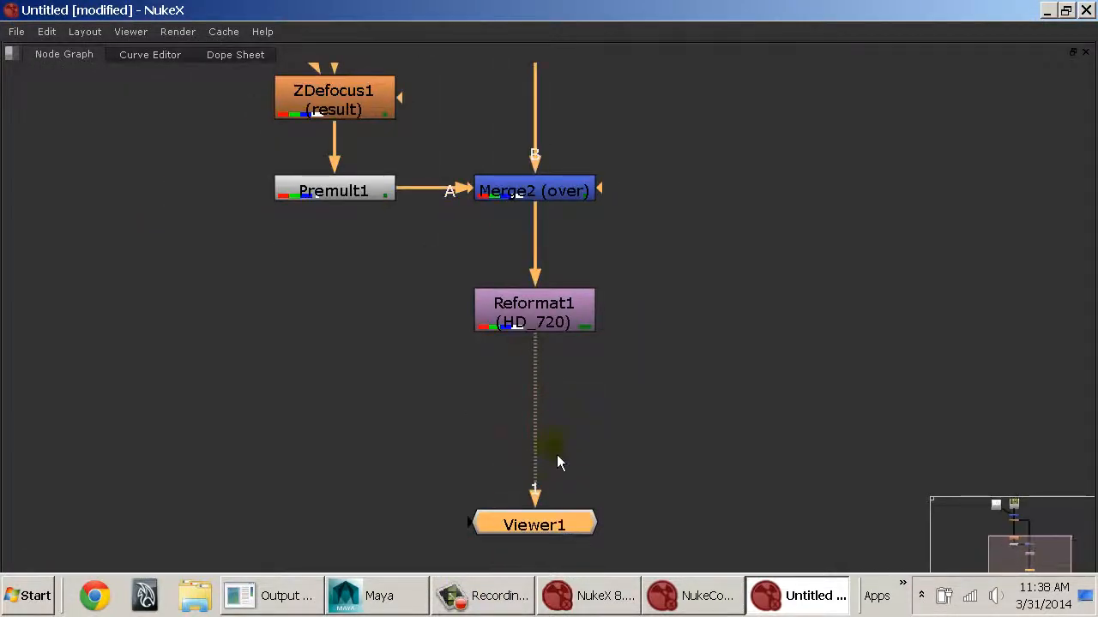
left_click(544, 325)
left_click(697, 367)
key("space")
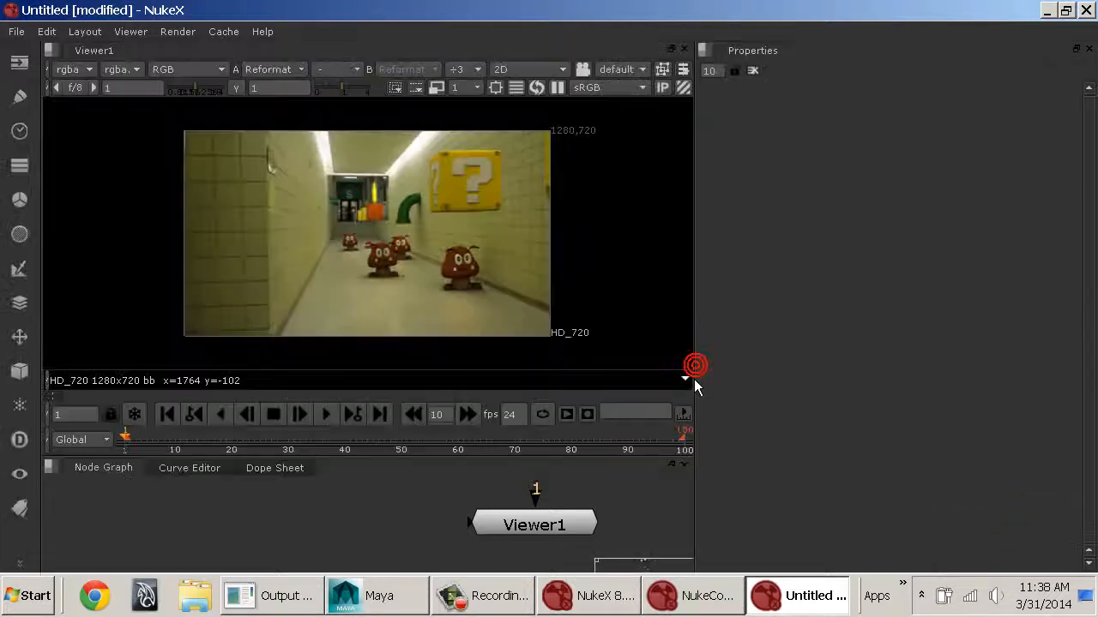
middle_click_drag(561, 495, 442, 534)
mouse_move(500, 537)
middle_mouse_down()
mouse_move(500, 567)
mouse_move(473, 573)
middle_mouse_up()
middle_click_drag(495, 500, 503, 568)
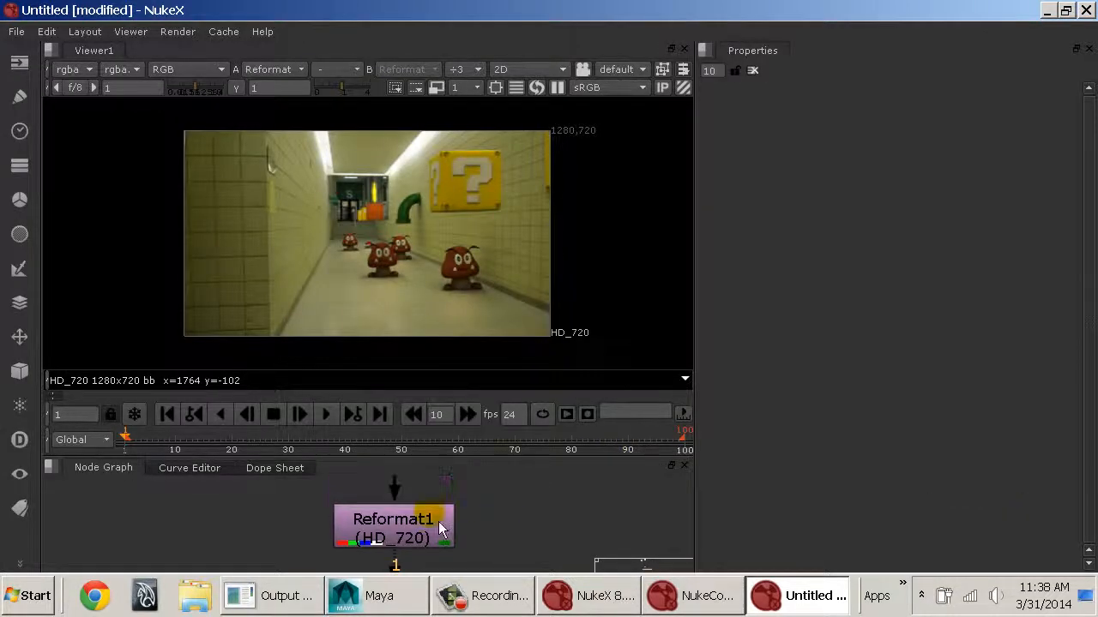
middle_click_drag(482, 496, 541, 564)
middle_click_drag(446, 520, 504, 583)
mouse_move(479, 475)
middle_mouse_down()
mouse_move(510, 512)
mouse_move(408, 582)
mouse_move(492, 527)
mouse_move(503, 581)
middle_mouse_up()
middle_click_drag(329, 523, 503, 553)
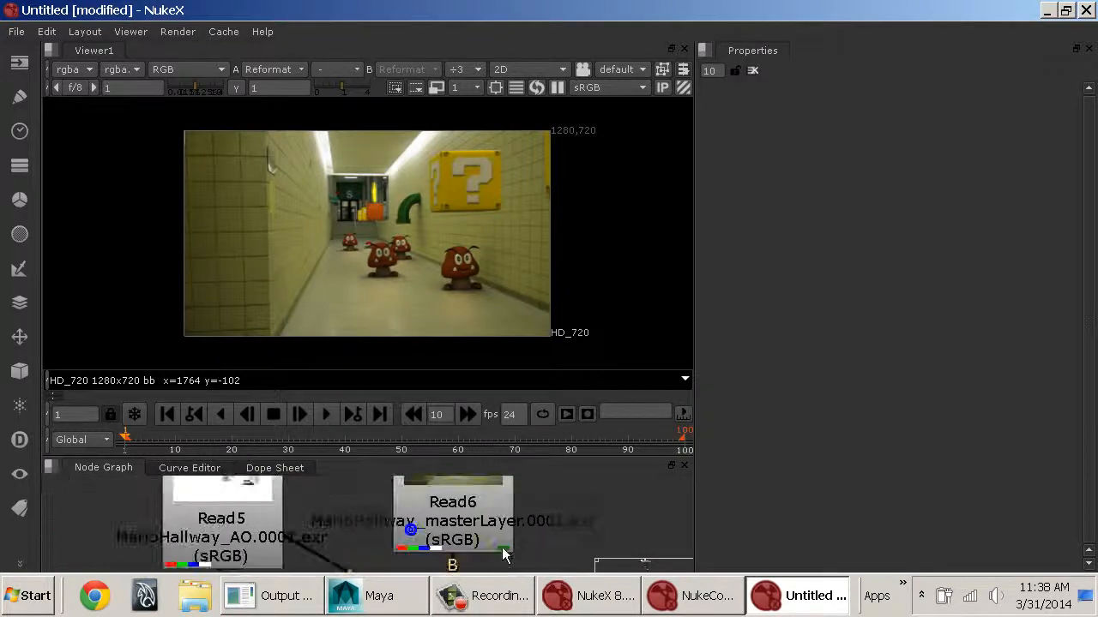
key("1")
left_click(69, 70)
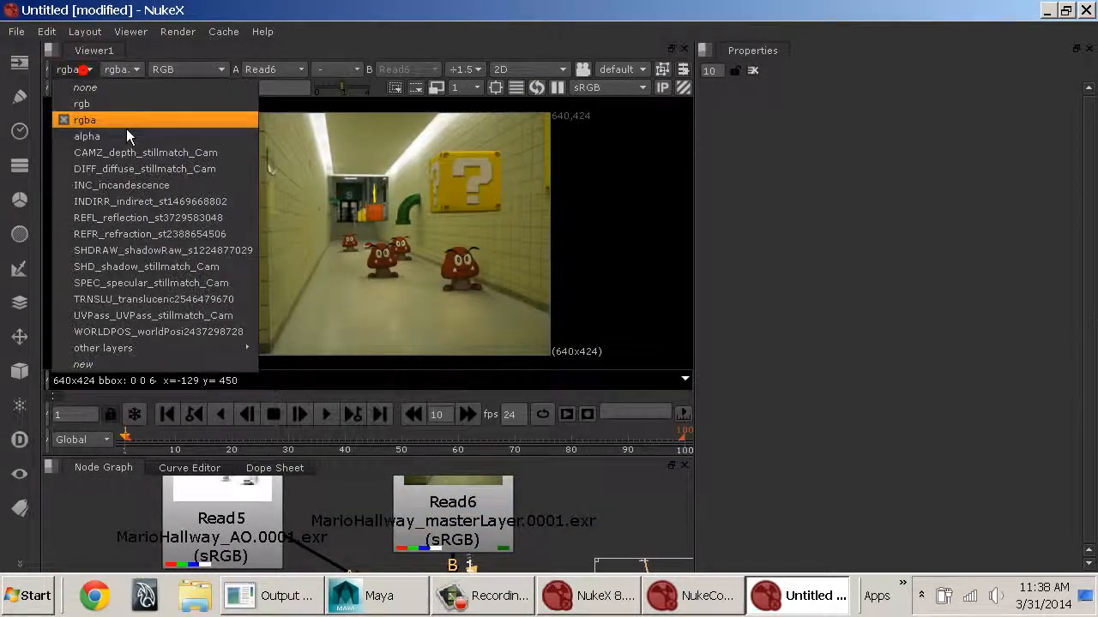
left_click(169, 334)
mouse_move(284, 211)
left_mouse_down()
mouse_move(303, 156)
mouse_move(287, 266)
left_mouse_up()
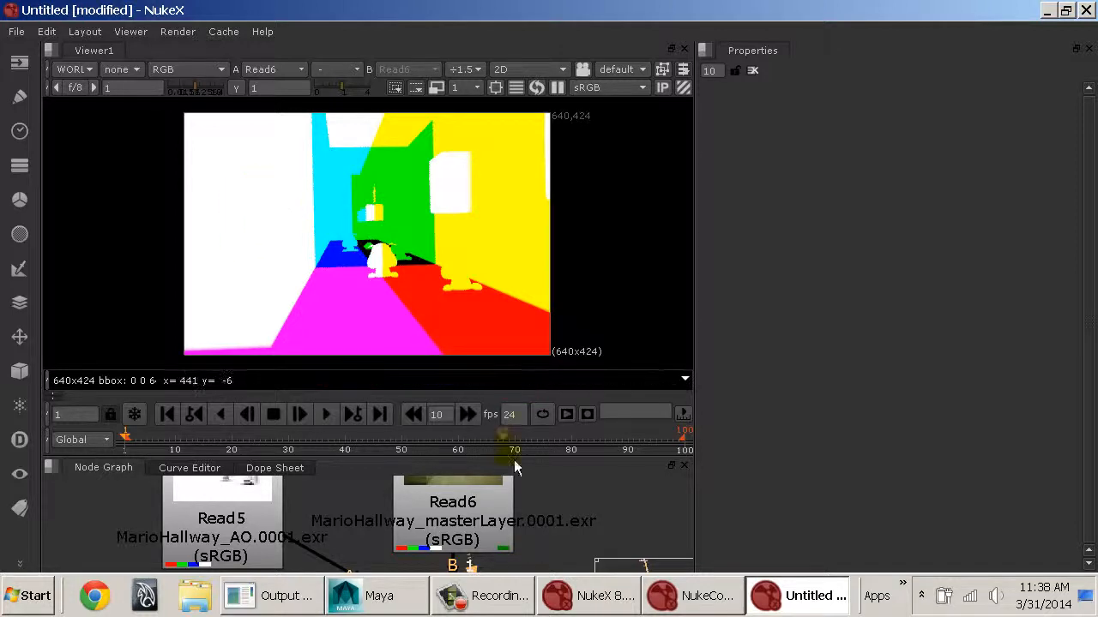
Step: Duplicate the Read6 master layer node and place the copy in the empty area beside the existing tree
left_click(479, 502)
key("ctrl+c")
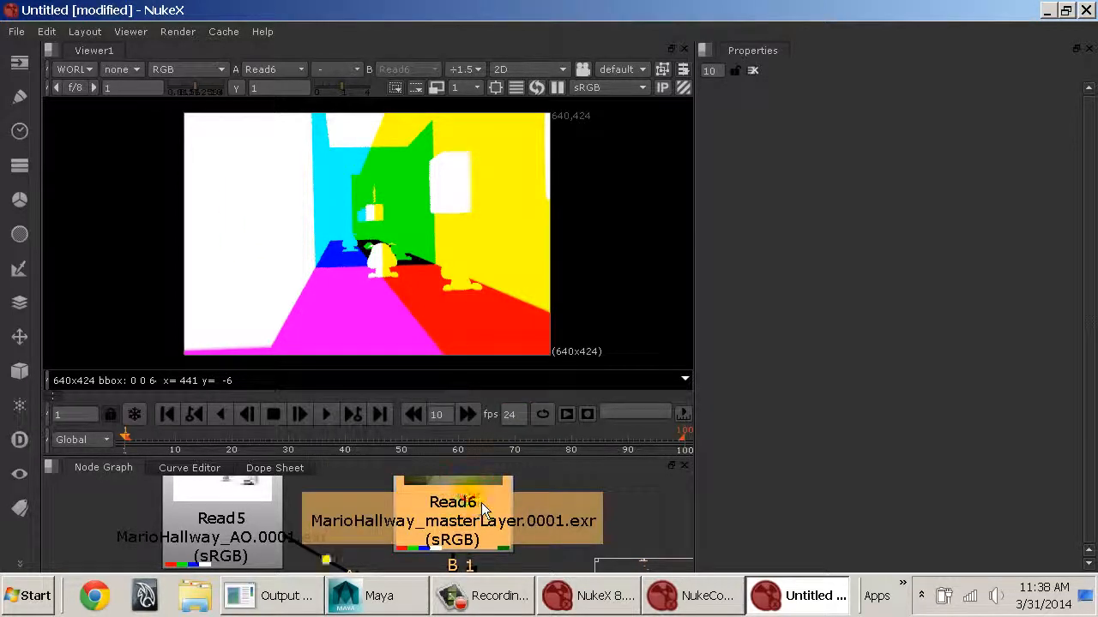
left_click(610, 504)
middle_click_drag(603, 506, 332, 514)
key("ctrl+v")
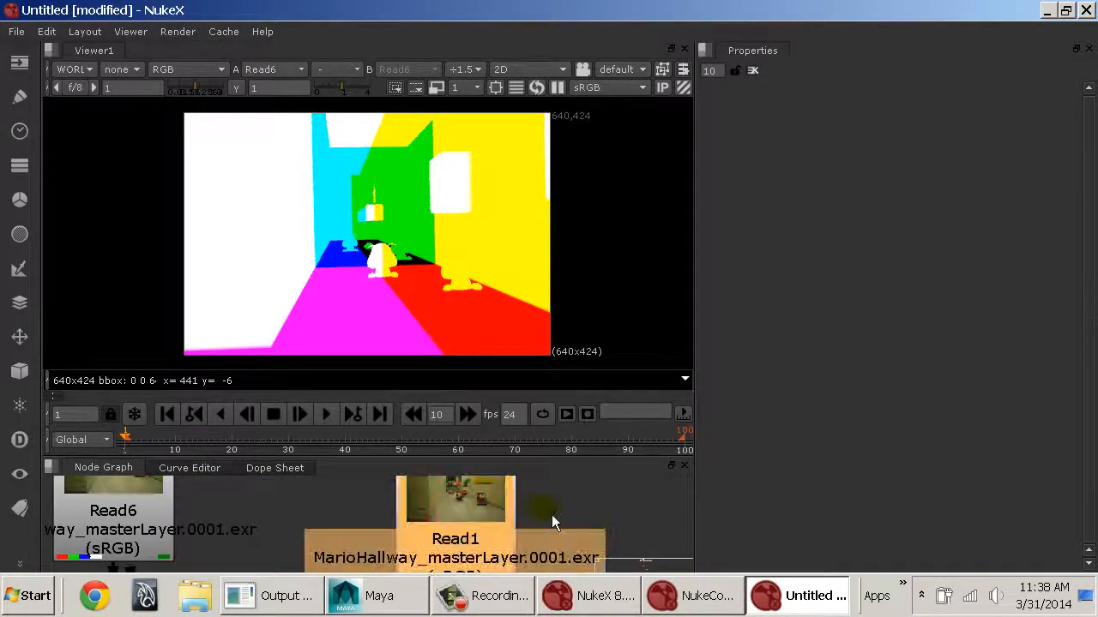
middle_click_drag(505, 524, 419, 512)
left_click_drag(447, 501, 532, 479)
left_click_drag(376, 521, 489, 481)
Step: Add a PositionToPoints node below the duplicated Read1 node and connect the viewer to it
key("Tab")
type("pso")
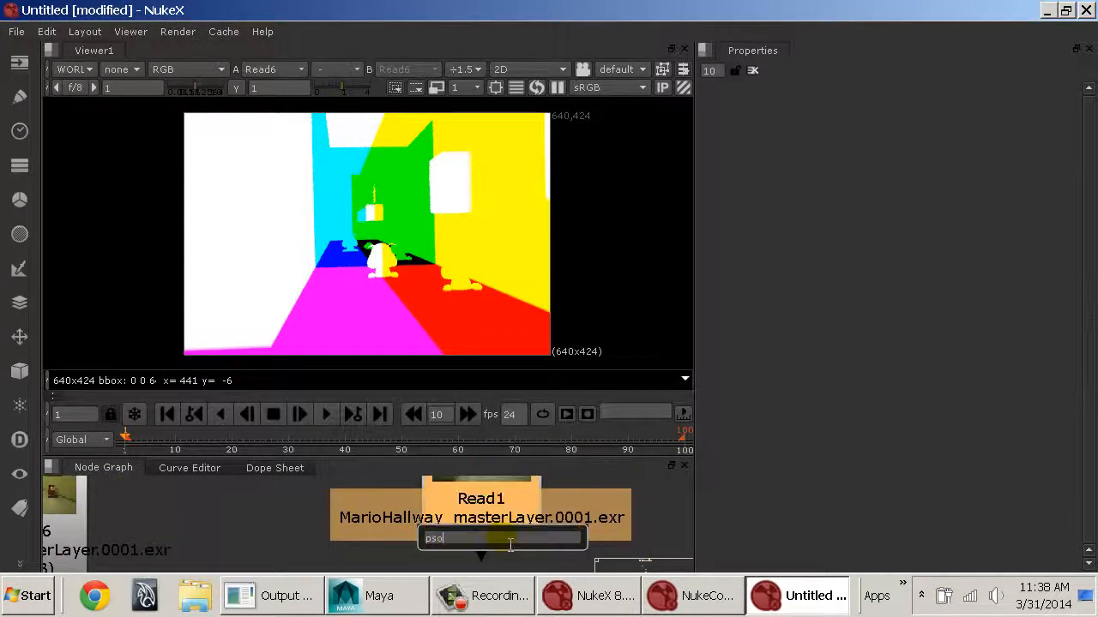
key("BackSpace")
key("BackSpace")
type("ositio")
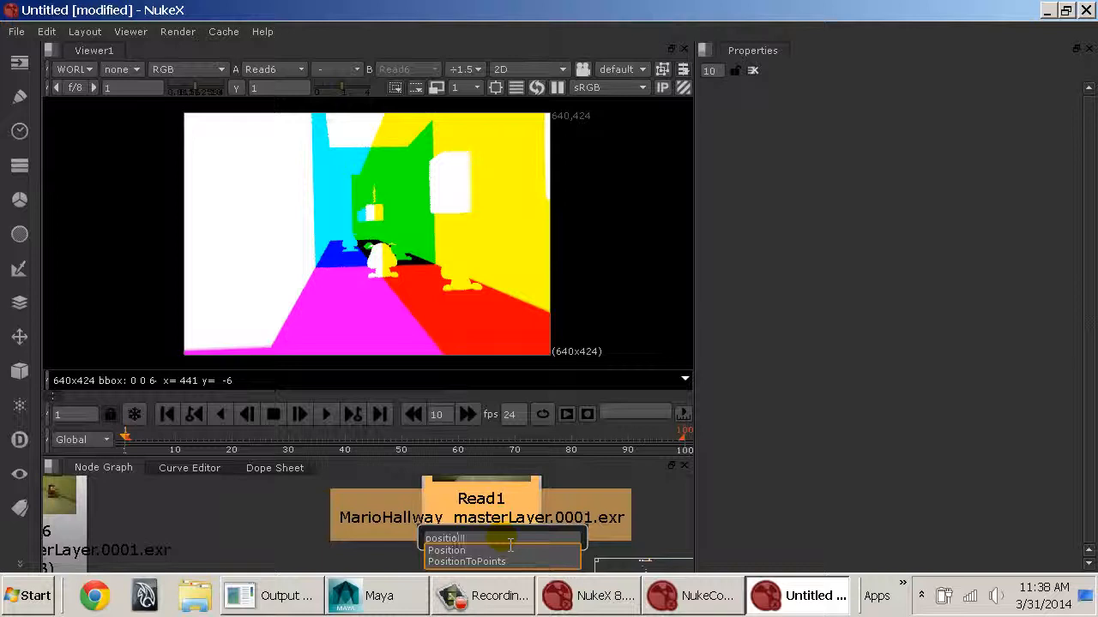
key("Down")
key("Down")
key("Return")
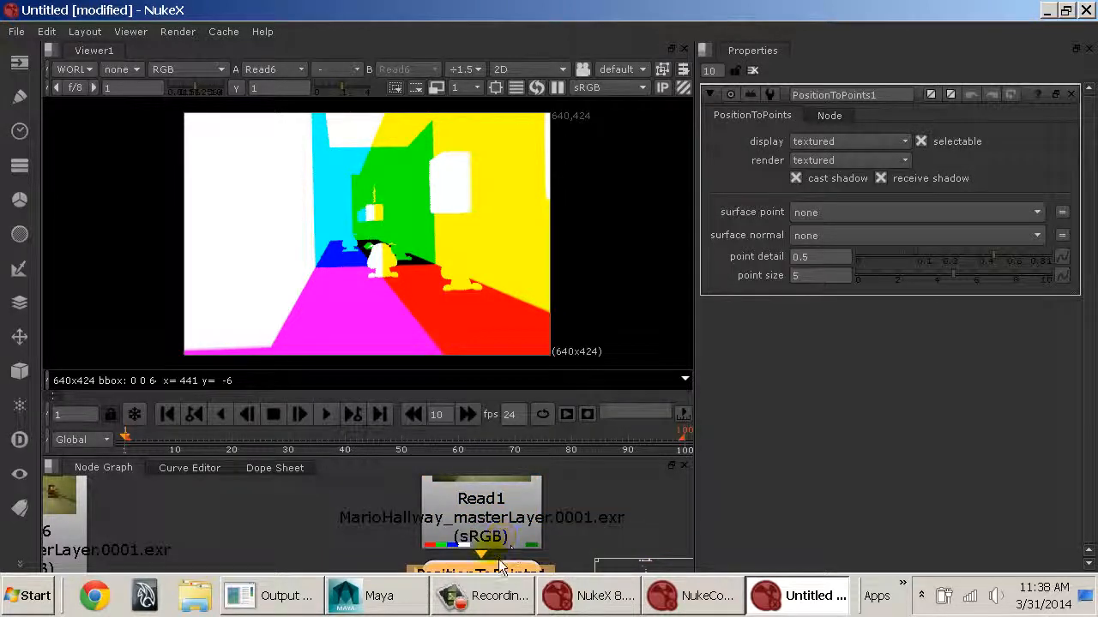
key("1")
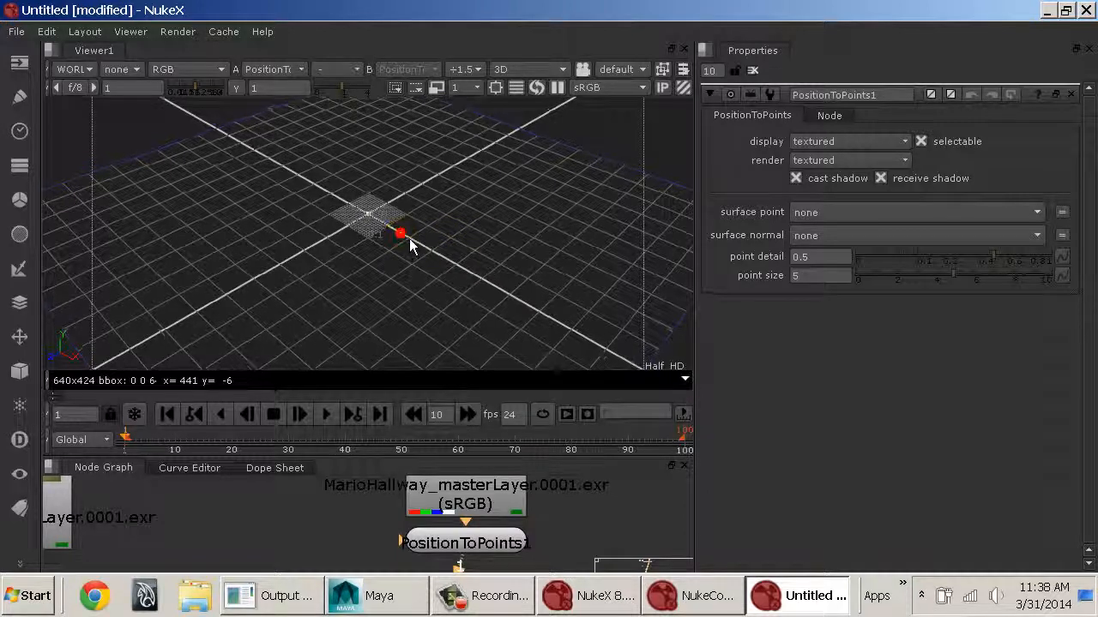
left_click(820, 144)
left_click(747, 216)
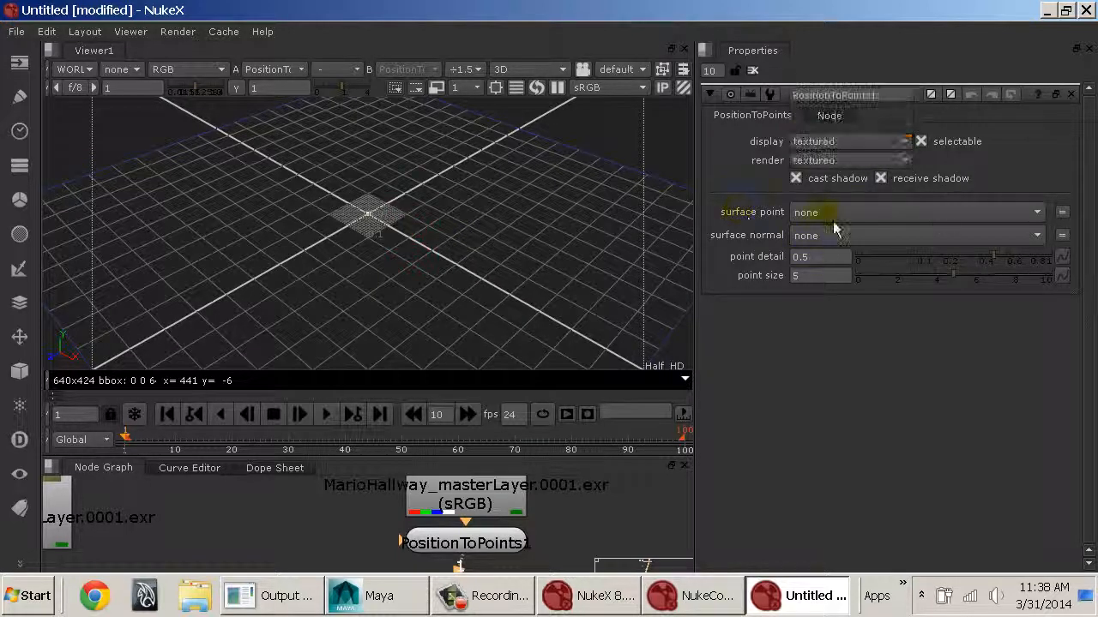
left_click(832, 213)
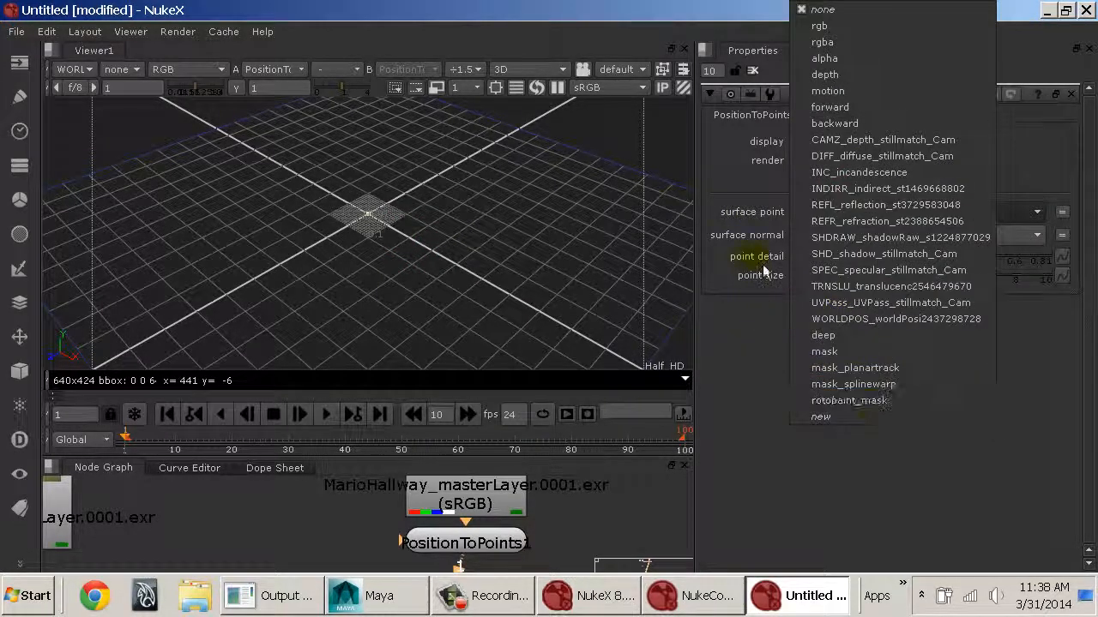
left_click(879, 326)
left_click(838, 237)
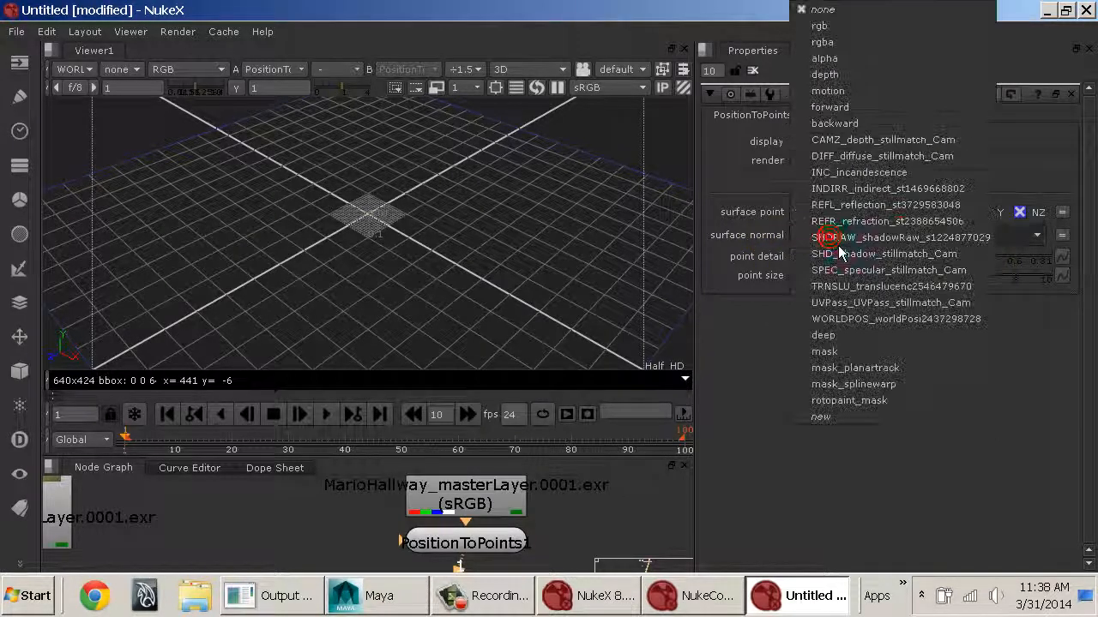
left_click(858, 307)
middle_click_drag(542, 553, 528, 519)
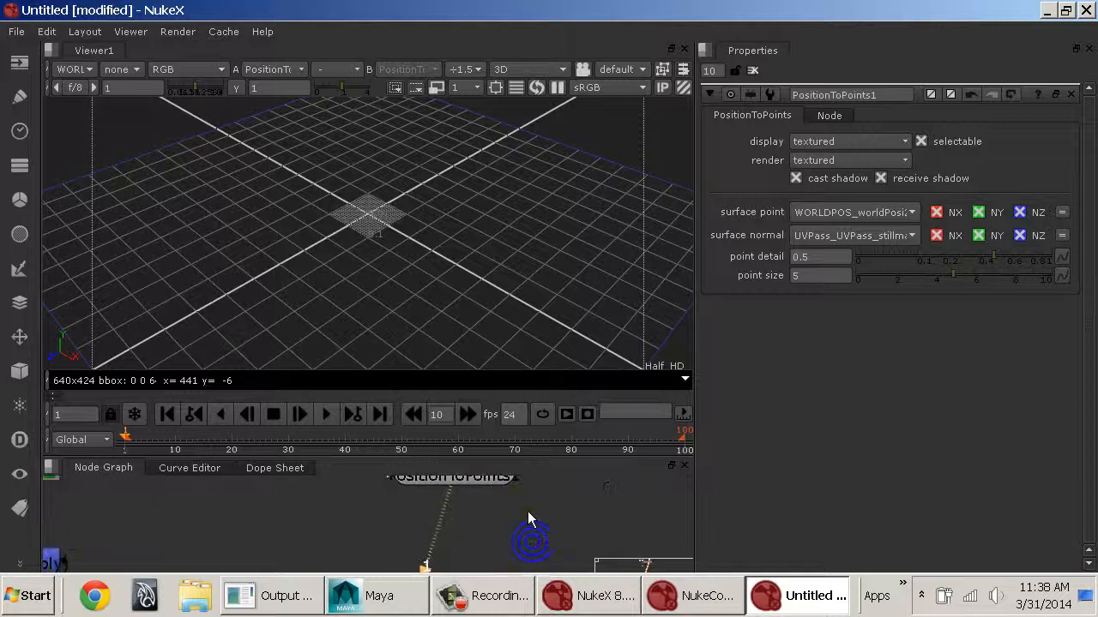
left_click_drag(532, 296, 546, 215, "alt")
right_click_drag(554, 294, 691, 241, "alt")
left_click_drag(631, 204, 557, 190, "alt")
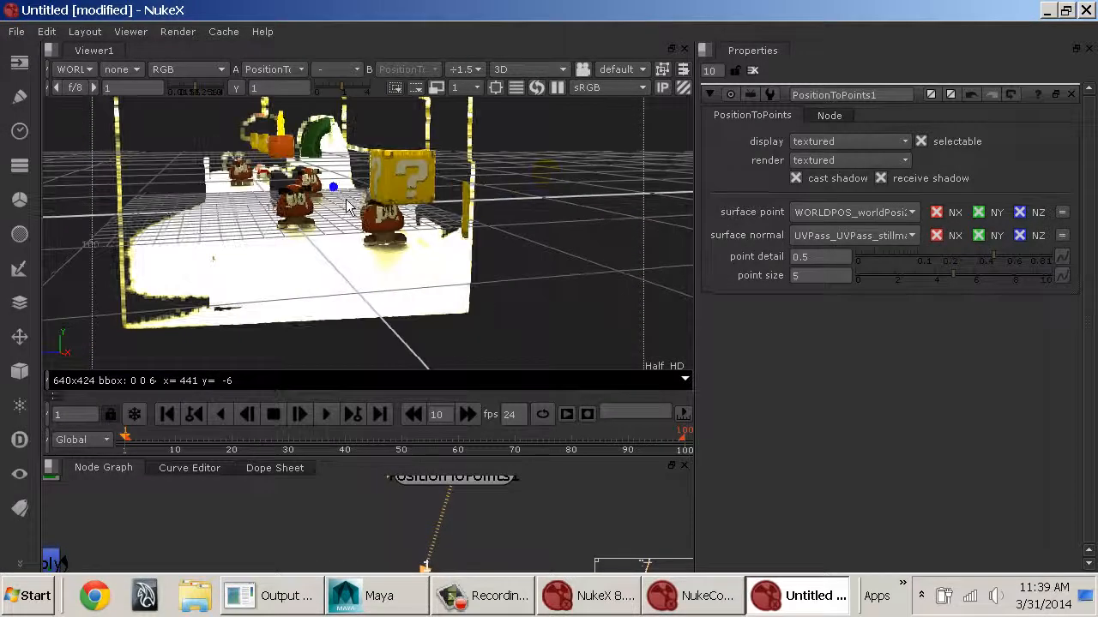
Step: Set the PositionToPoints point detail to 1 and point size to 1
right_click_drag(347, 204, 411, 205, "alt")
left_click_drag(411, 203, 460, 242, "alt")
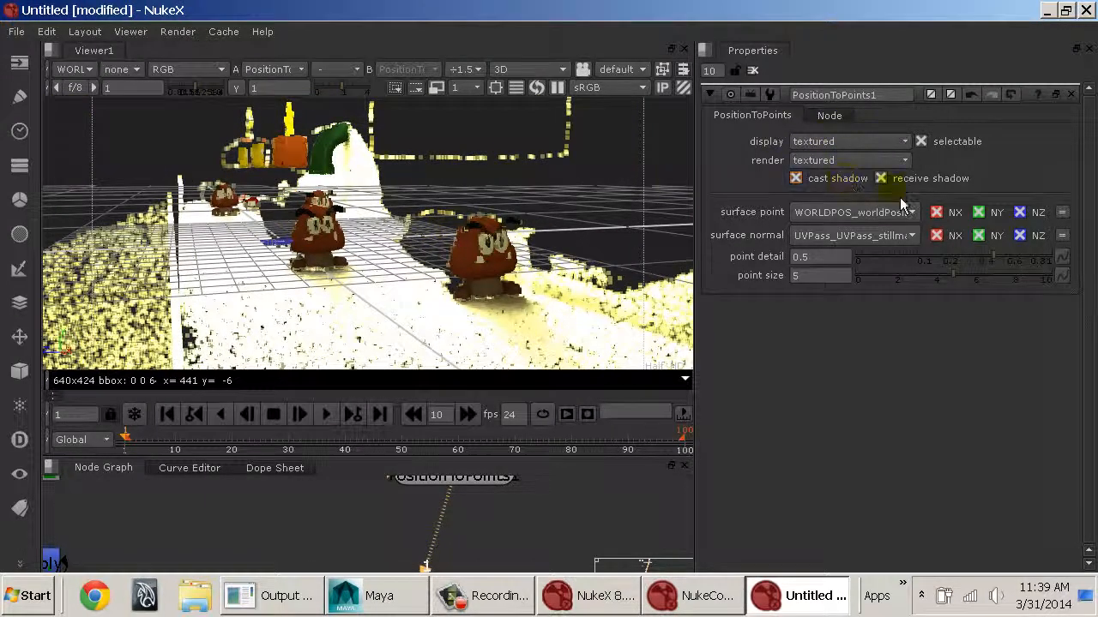
key("Return")
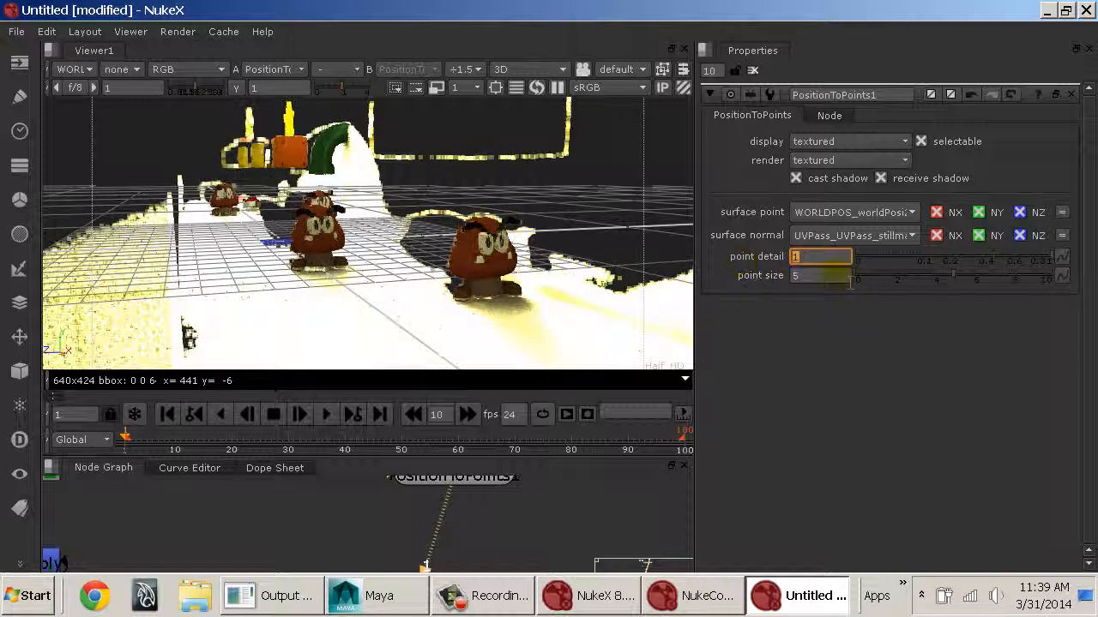
type("1")
key("Return")
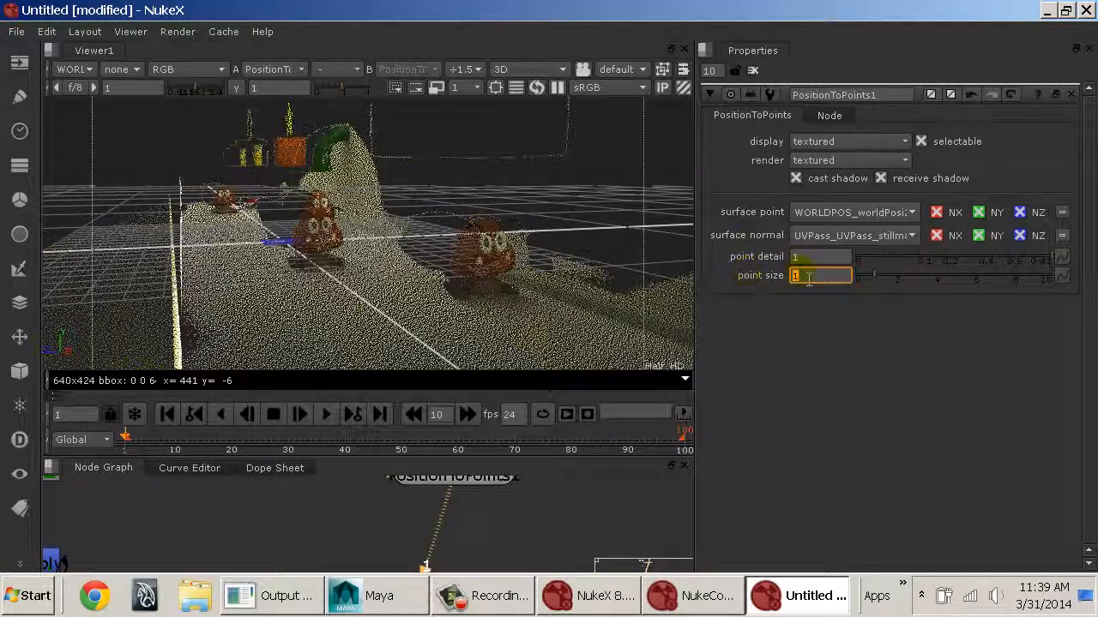
Step: Keep the point detail at 1, set the point size to 1.5, and inspect the denser hallway cloud in 3D
left_click_drag(813, 258, 772, 258)
type("2")
key("Return")
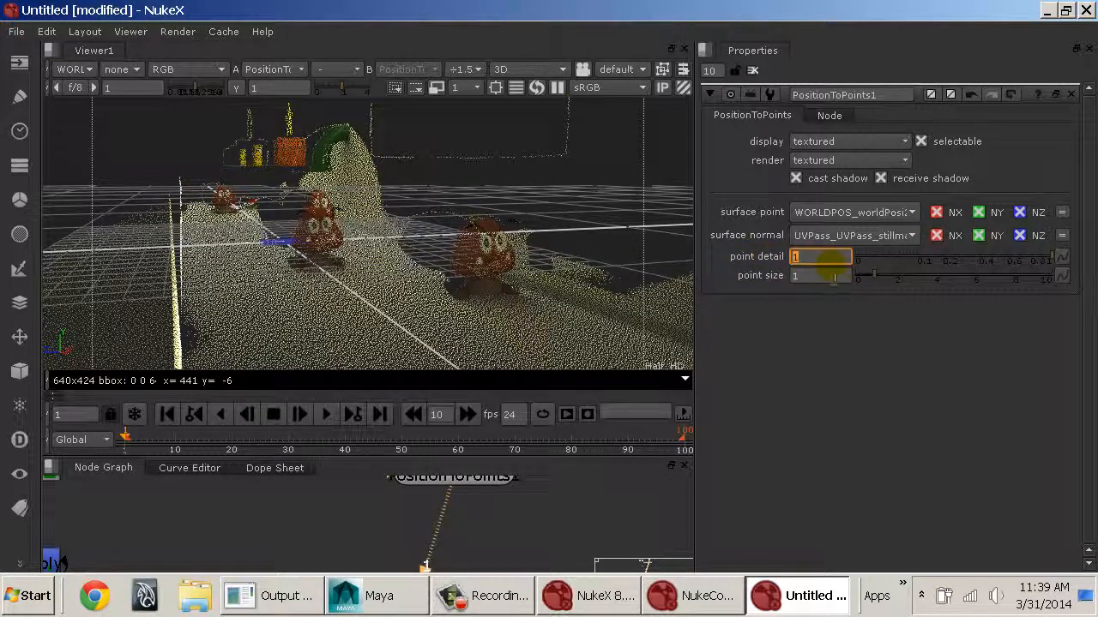
left_click_drag(837, 276, 782, 278)
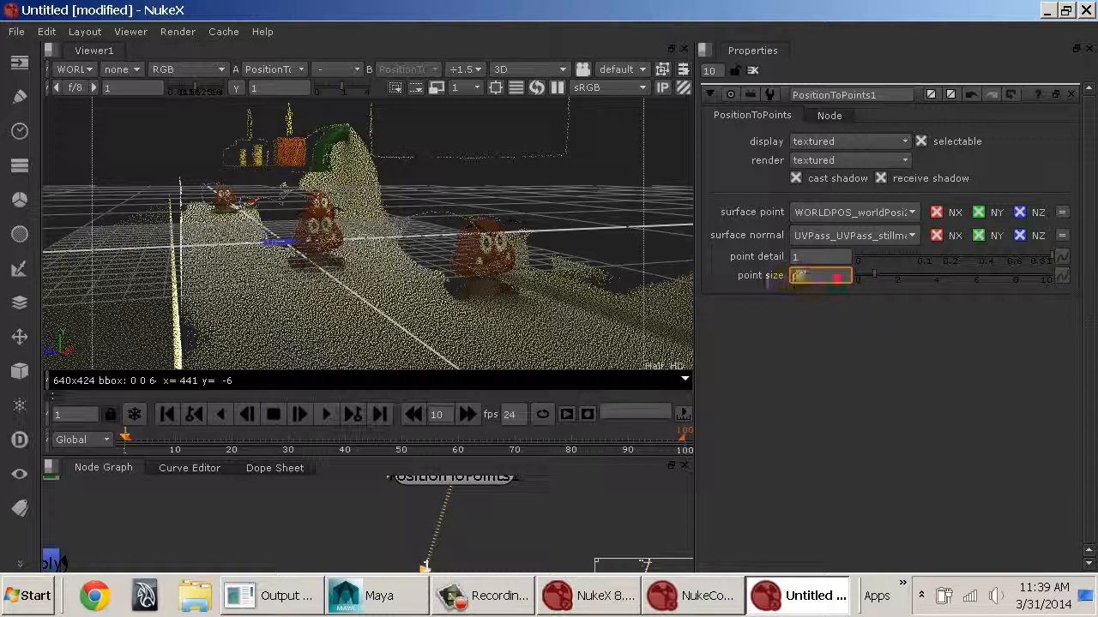
type(".1.5")
key("Return")
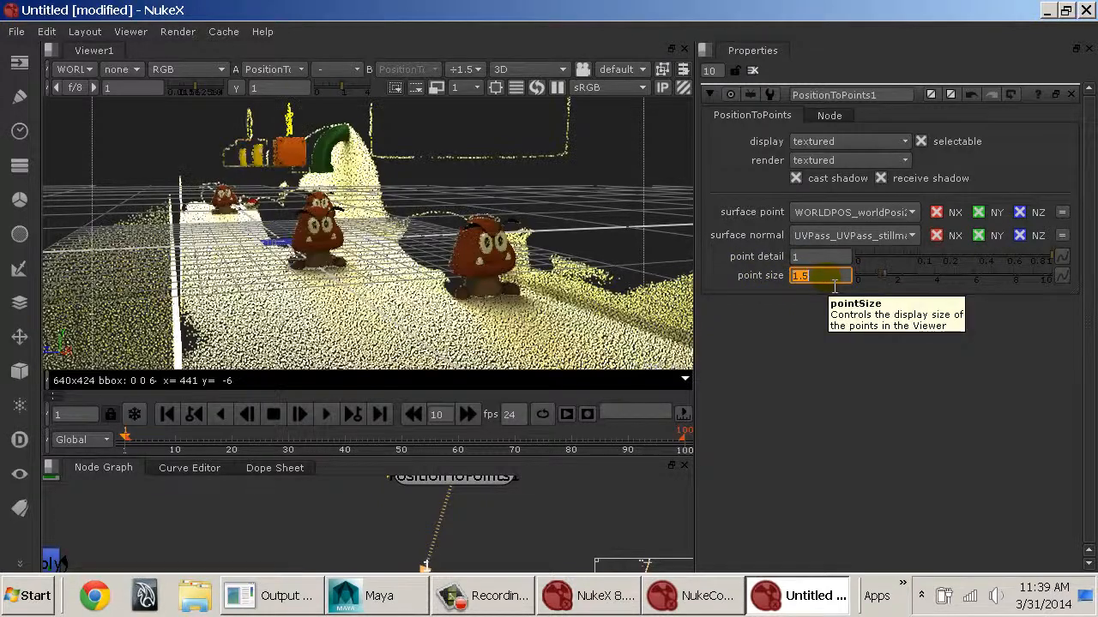
left_click_drag(637, 216, 541, 232, "ctrl")
left_click_drag(335, 232, 297, 274, "ctrl")
Step: Connect the viewer to Read1 and examine its UVPass_UVPass_stillmatch_Cam layer before returning the display to rgba
middle_click_drag(531, 489, 523, 548)
left_click_drag(427, 543, 431, 492)
key("1")
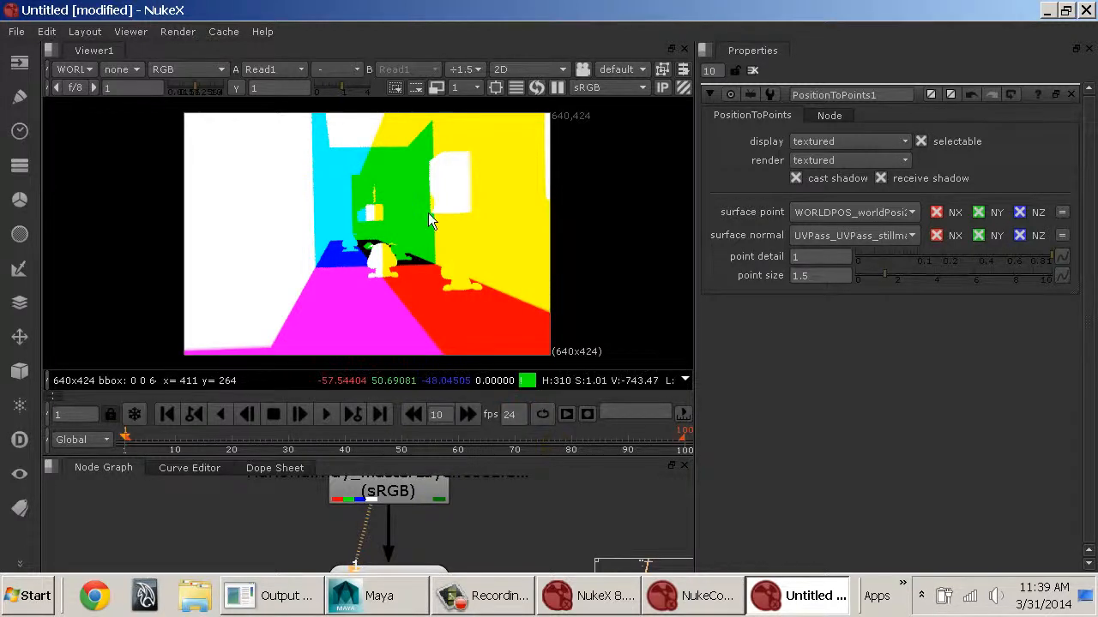
left_click(72, 68)
mouse_move(161, 354)
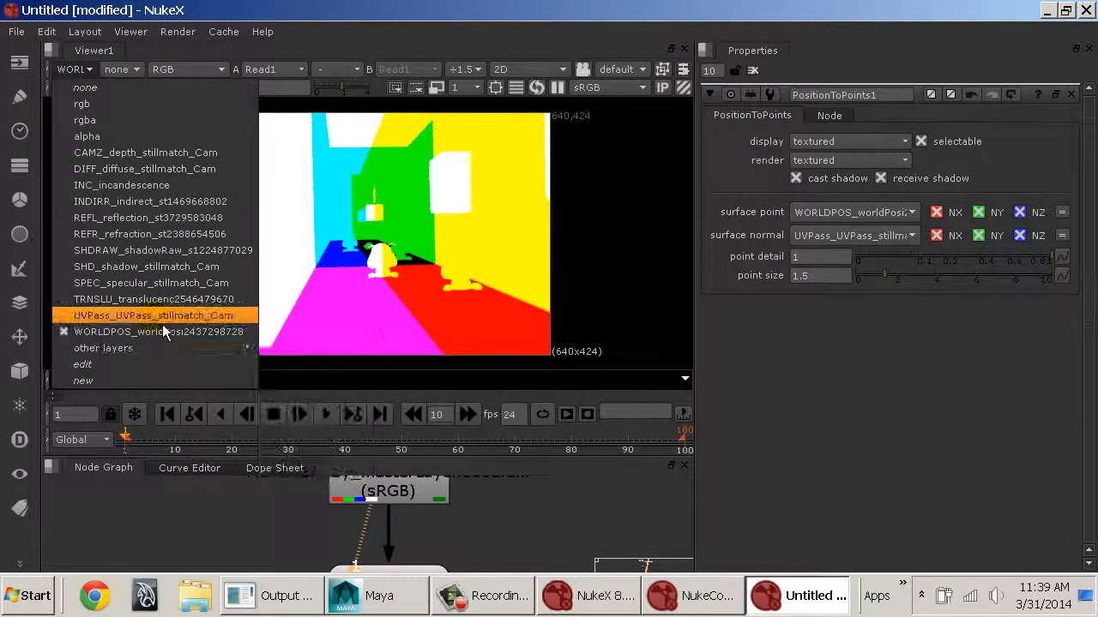
left_click(162, 317)
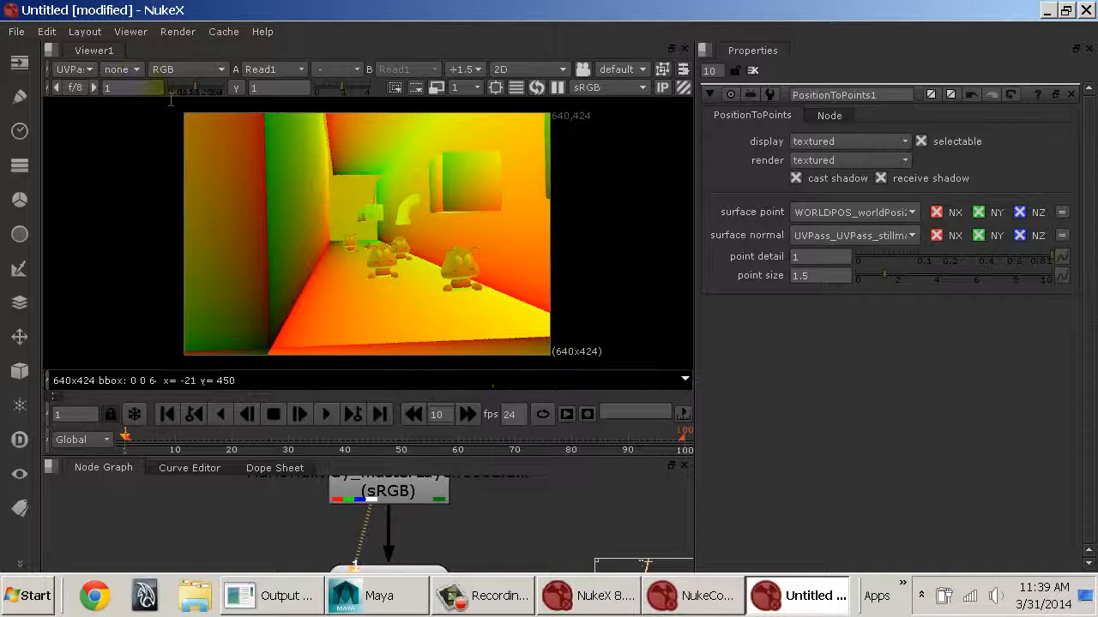
left_click(76, 69)
left_click(104, 131)
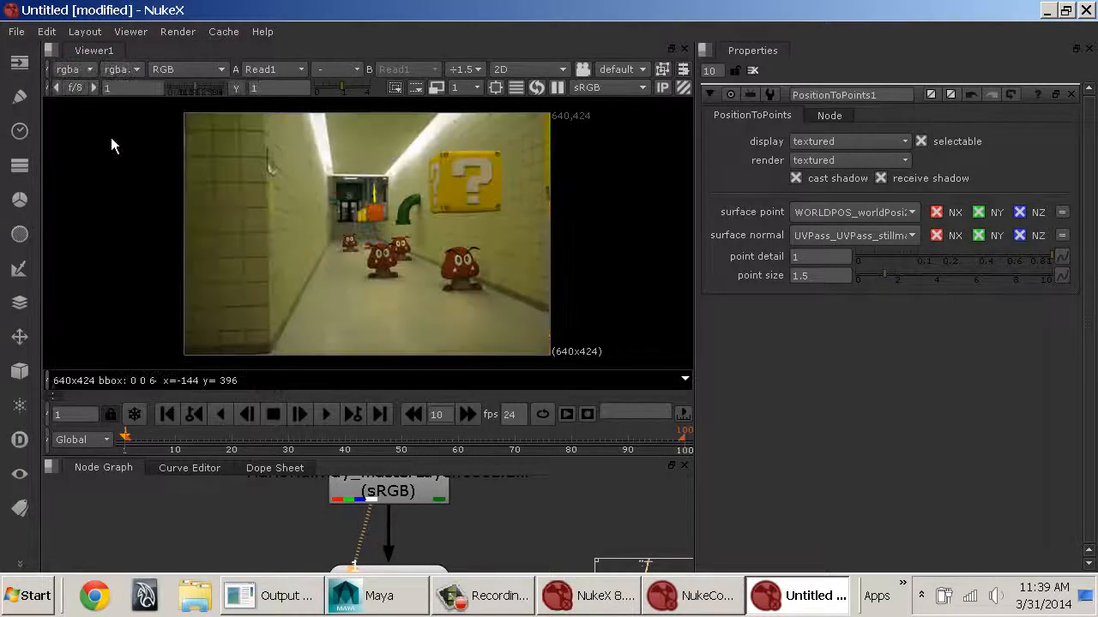
Step: Insert a Shuffle node between Read1 and PositionToPoints1 and set its alpha output to white
middle_click_drag(442, 573, 480, 558)
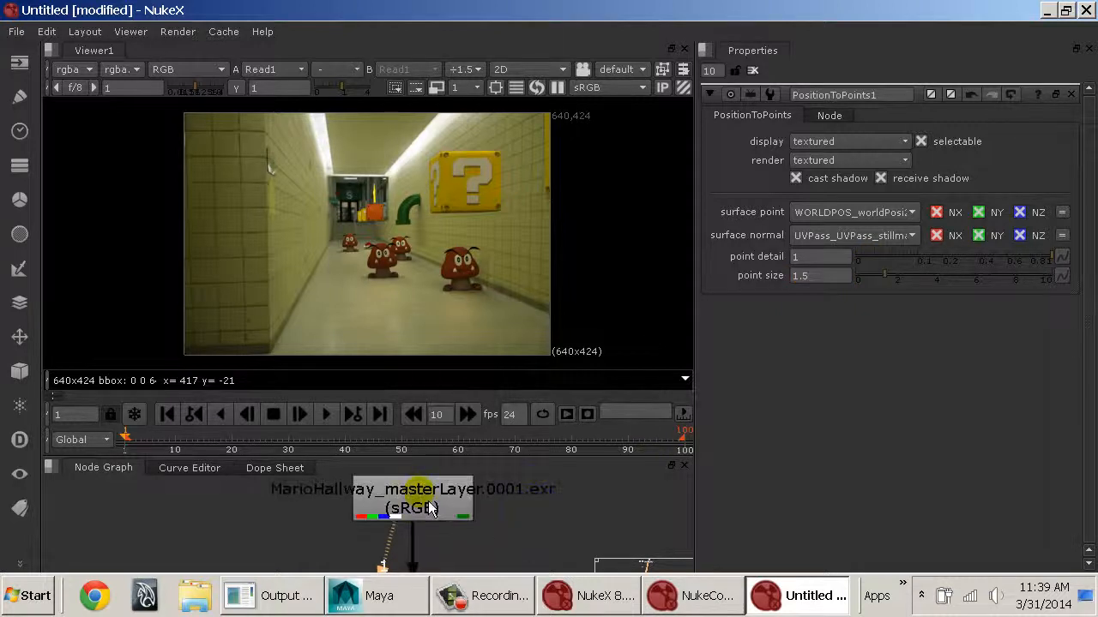
left_click(420, 495)
key("Tab")
type("shuffle")
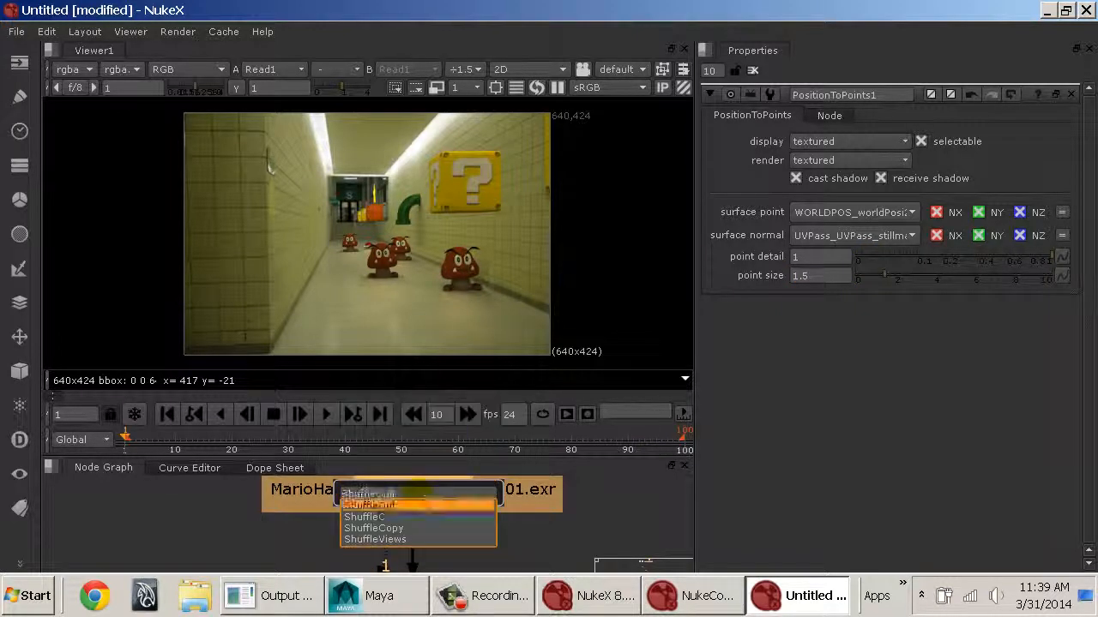
key("Return")
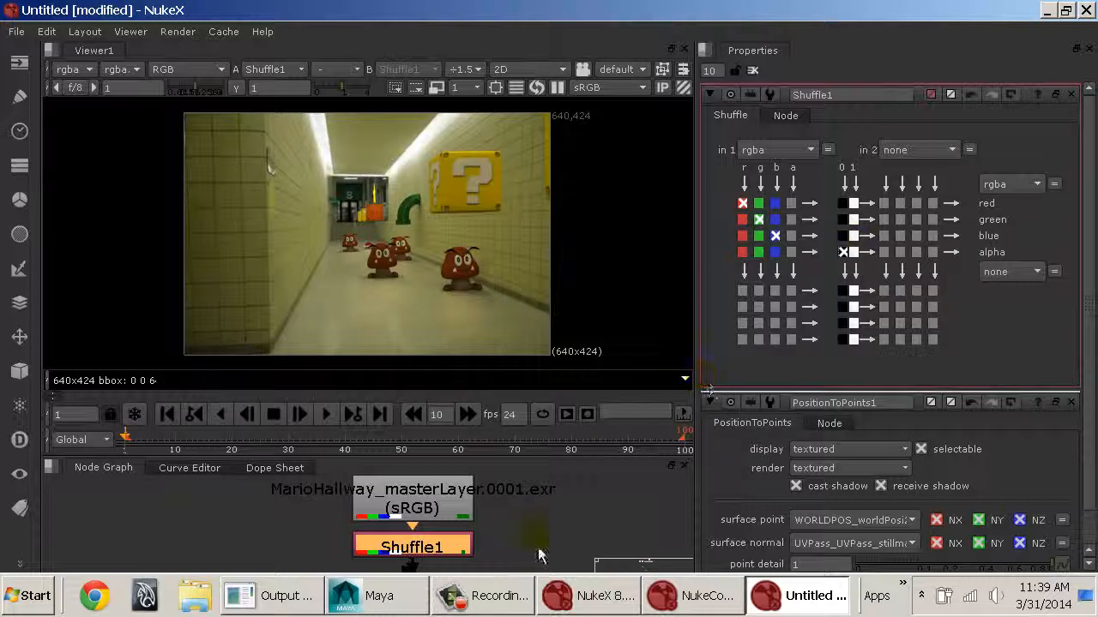
middle_click_drag(502, 506, 508, 438)
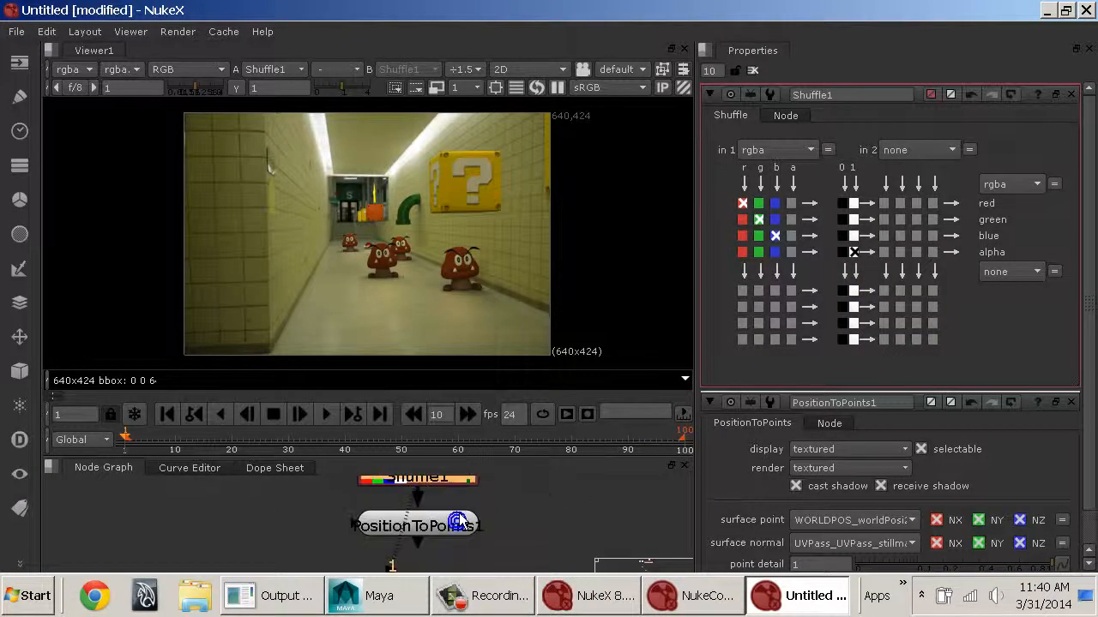
Step: Connect the viewer to PositionToPoints1 and examine the textured hallway point cloud from several angles
left_click(453, 530)
key("1")
mouse_move(486, 222)
left_mouse_down("ctrl")
mouse_move(603, 288)
mouse_move(502, 285)
mouse_move(417, 255)
mouse_move(426, 237)
mouse_move(469, 235)
mouse_move(537, 269)
mouse_move(444, 199)
left_mouse_up("ctrl")
left_click_drag(528, 242, 509, 279, "ctrl")
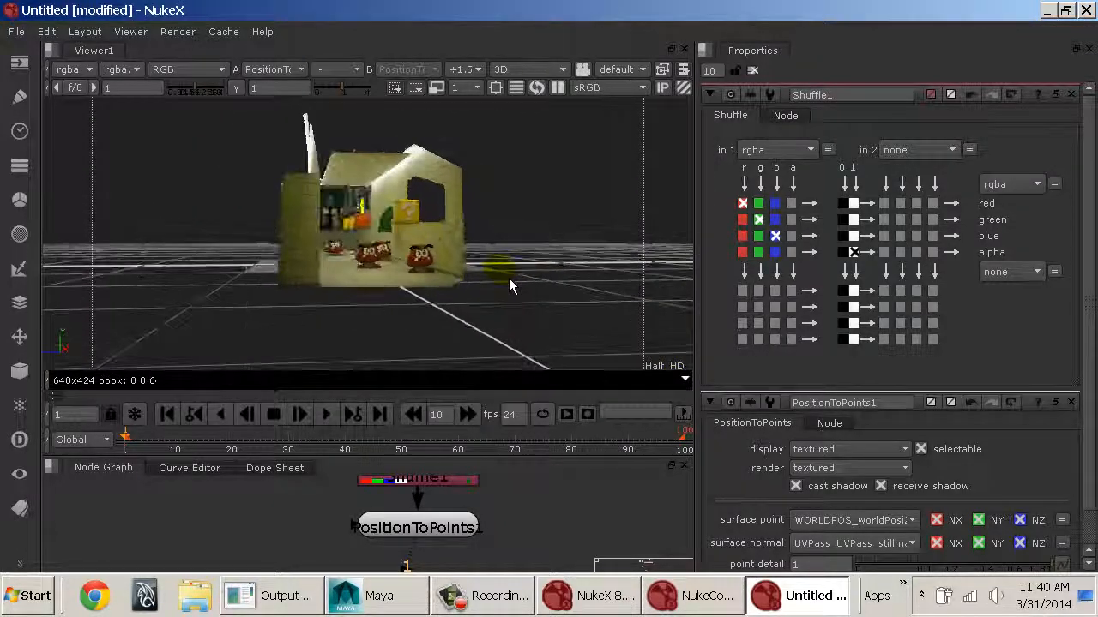
middle_click_drag(456, 278, 541, 286, "alt")
mouse_move(539, 285)
left_mouse_down("ctrl")
mouse_move(526, 284)
mouse_move(537, 286)
left_mouse_up("ctrl")
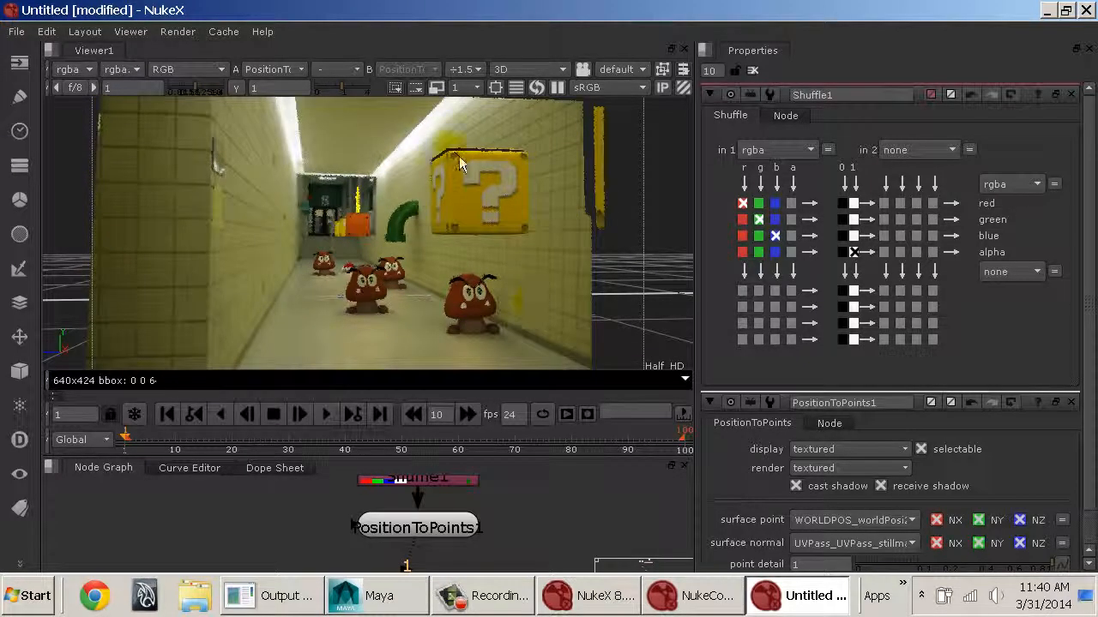
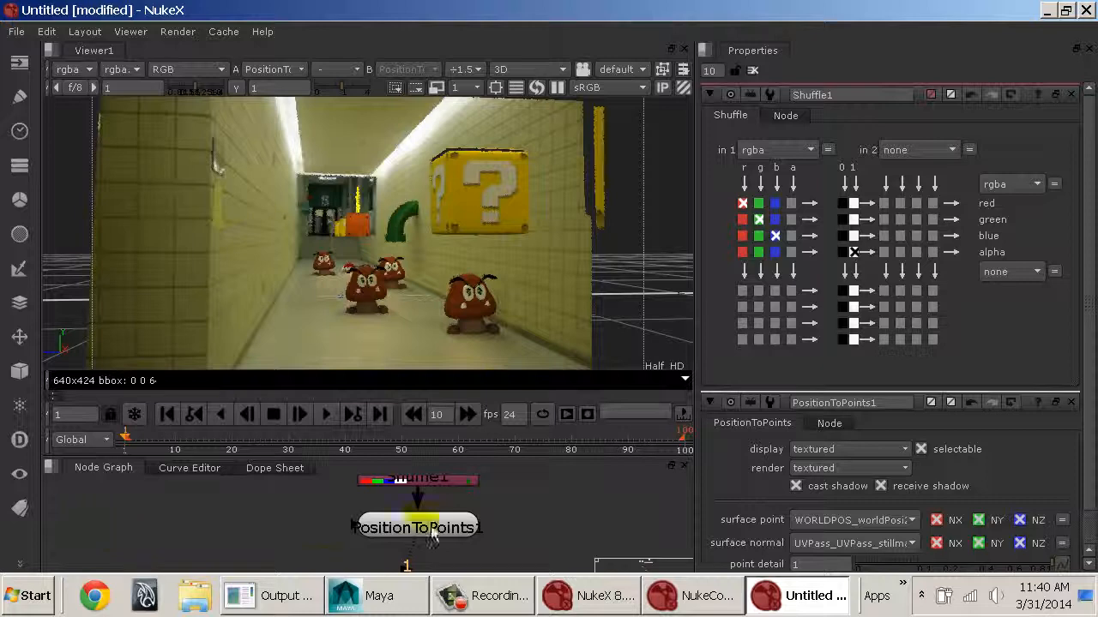
left_click_drag(513, 261, 485, 374, "ctrl")
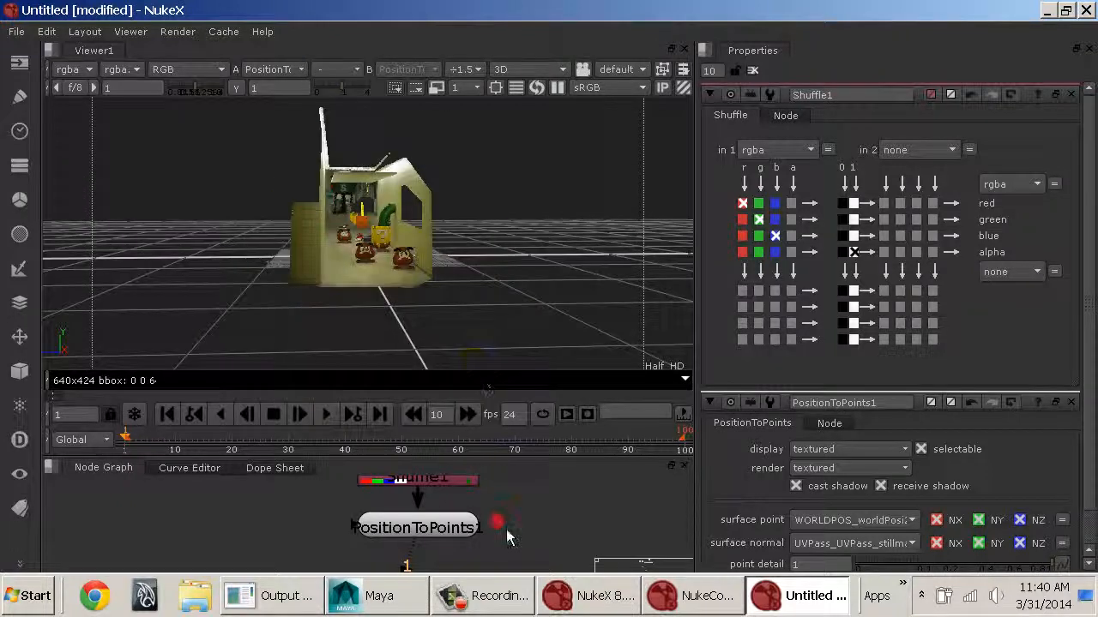
Step: Add a ScanlineRender node with its obj/scn input fed by PositionToPoints1, and view its render in 2D
key("space")
middle_click_drag(512, 492, 586, 281)
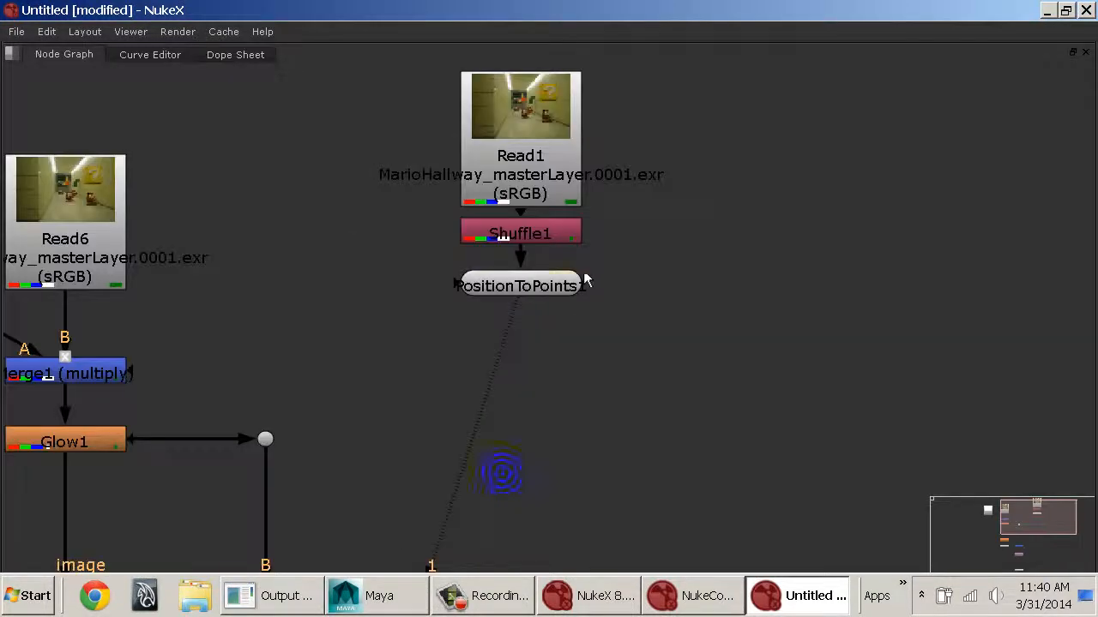
left_click(583, 361)
key("Tab")
type("scan")
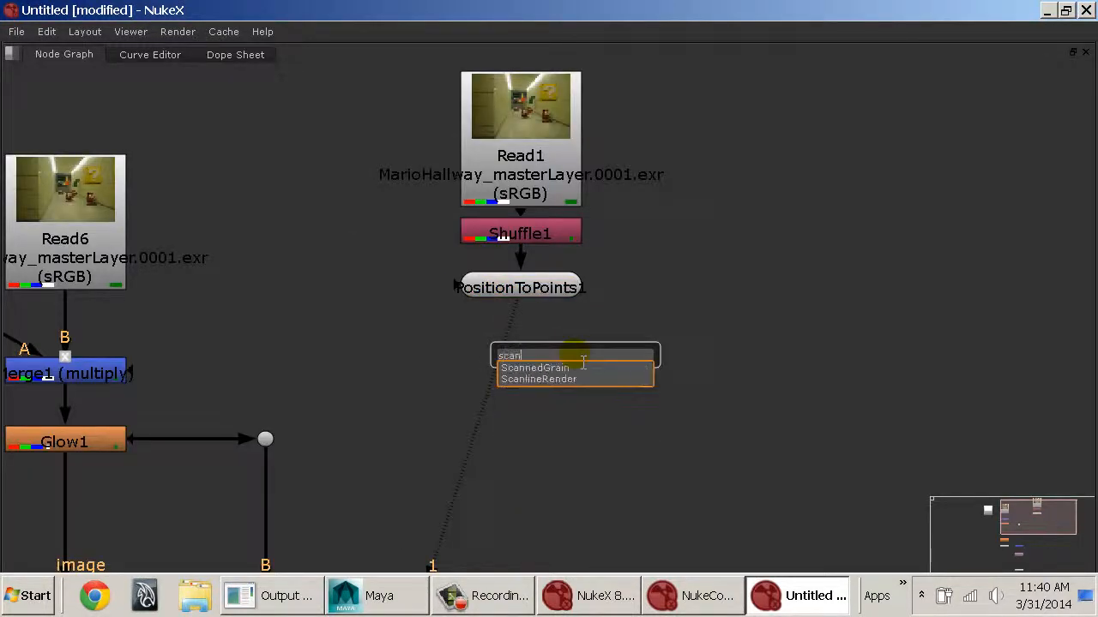
type("l")
key("Return")
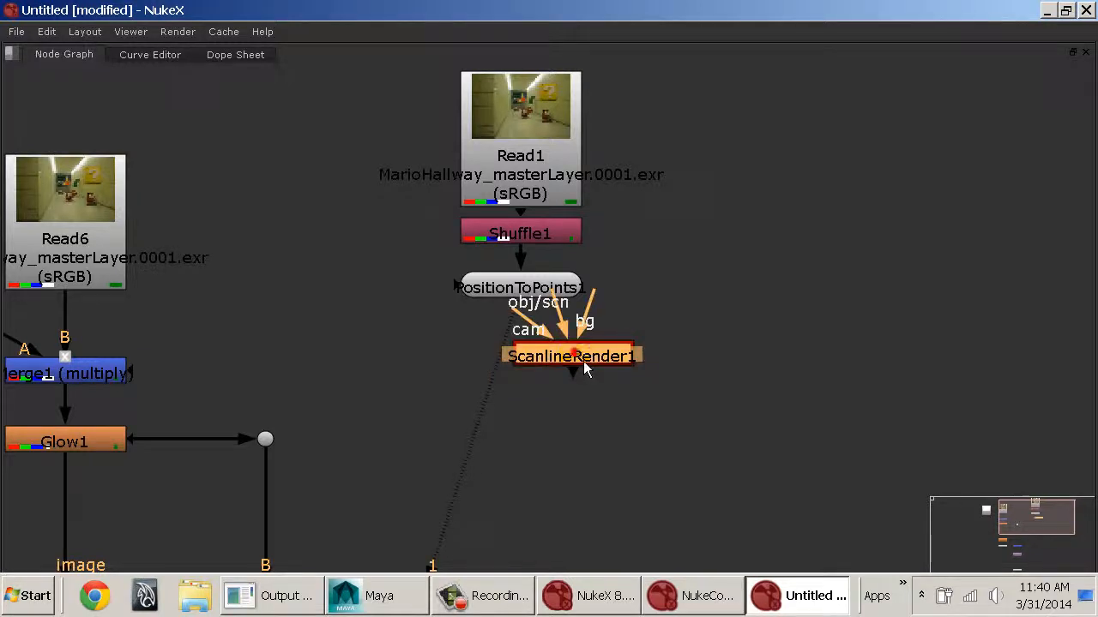
left_click_drag(528, 347, 530, 288)
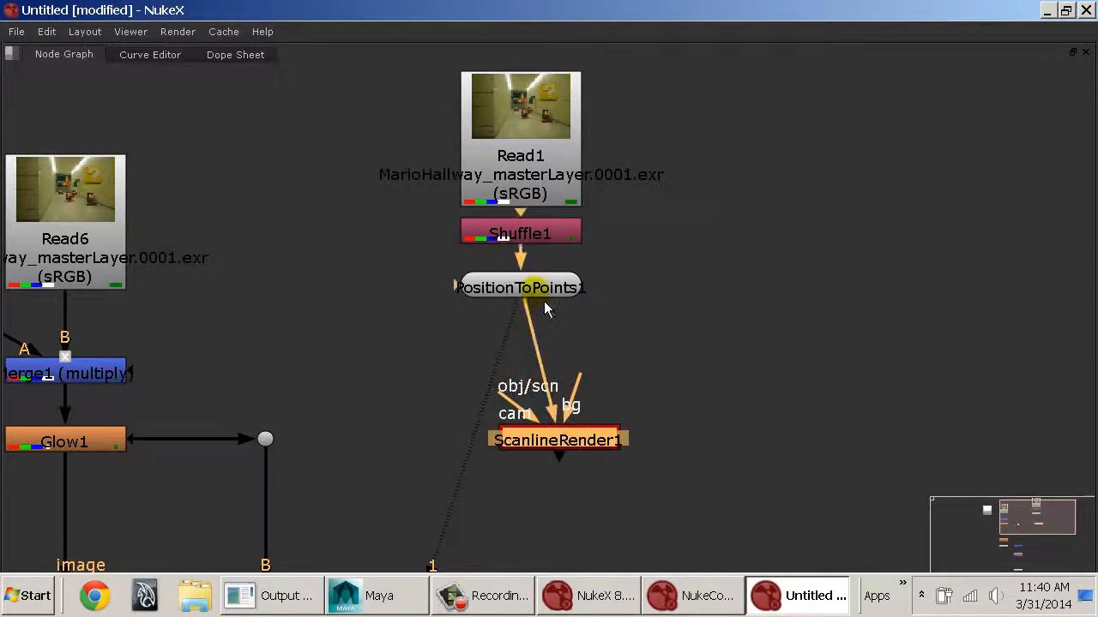
key("space")
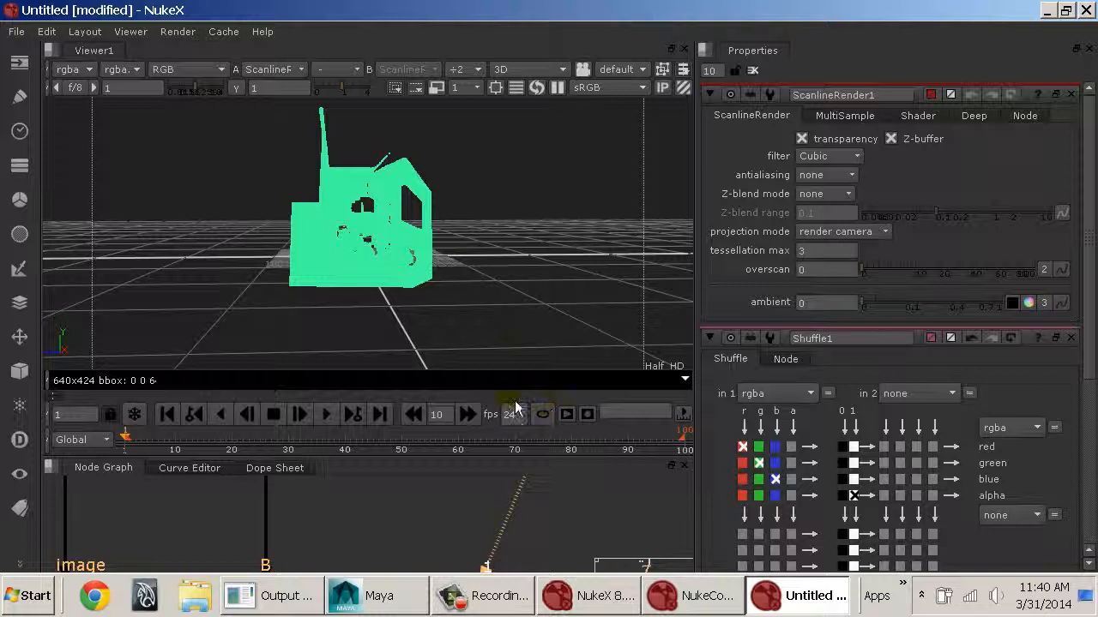
key("Tab")
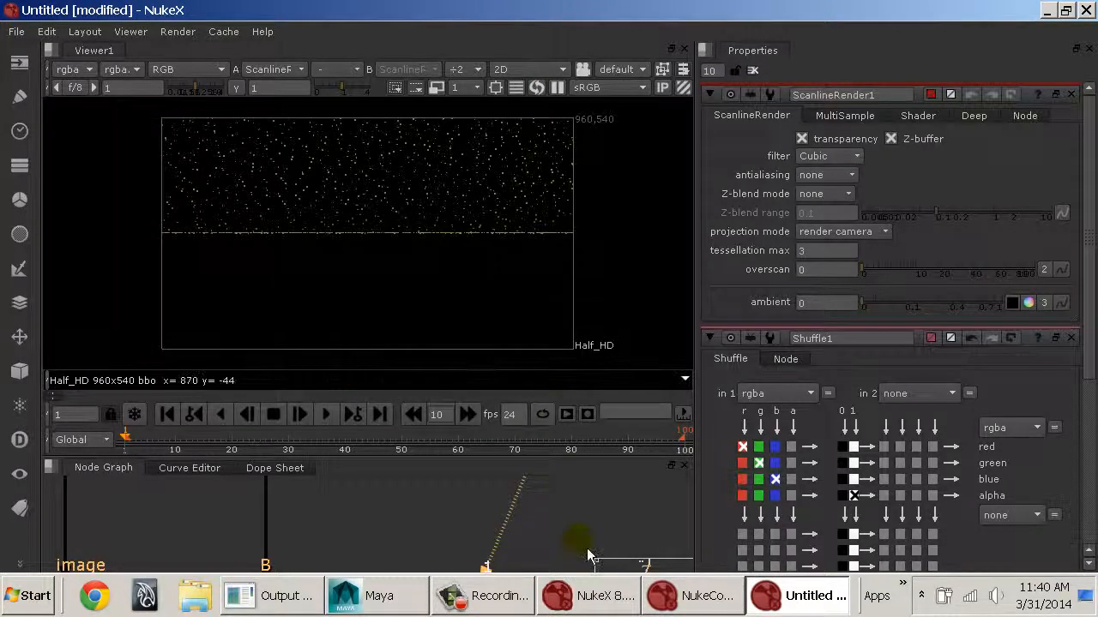
Step: Add a Camera node connected to the cam input of ScanlineRender1 and open its properties
key("space")
key("Tab")
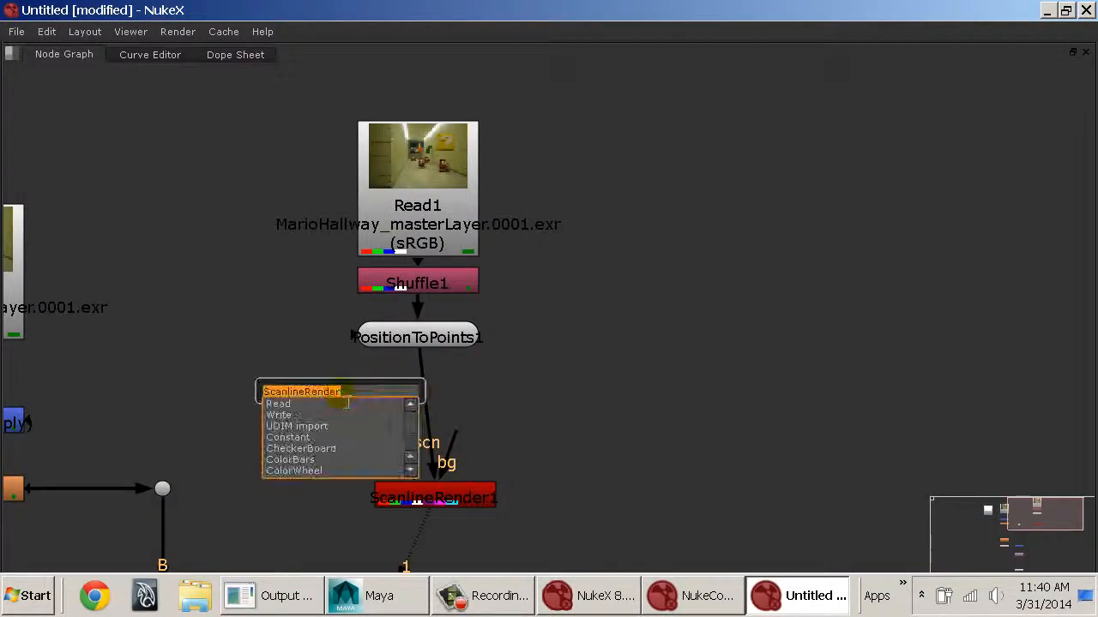
type("camera")
key("Down")
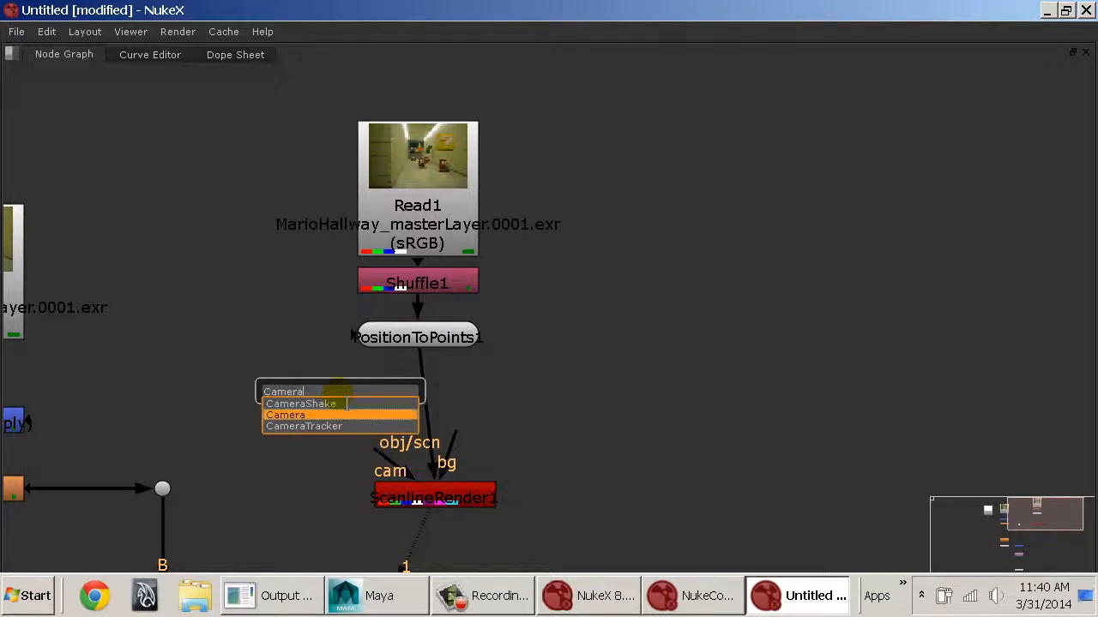
key("Return")
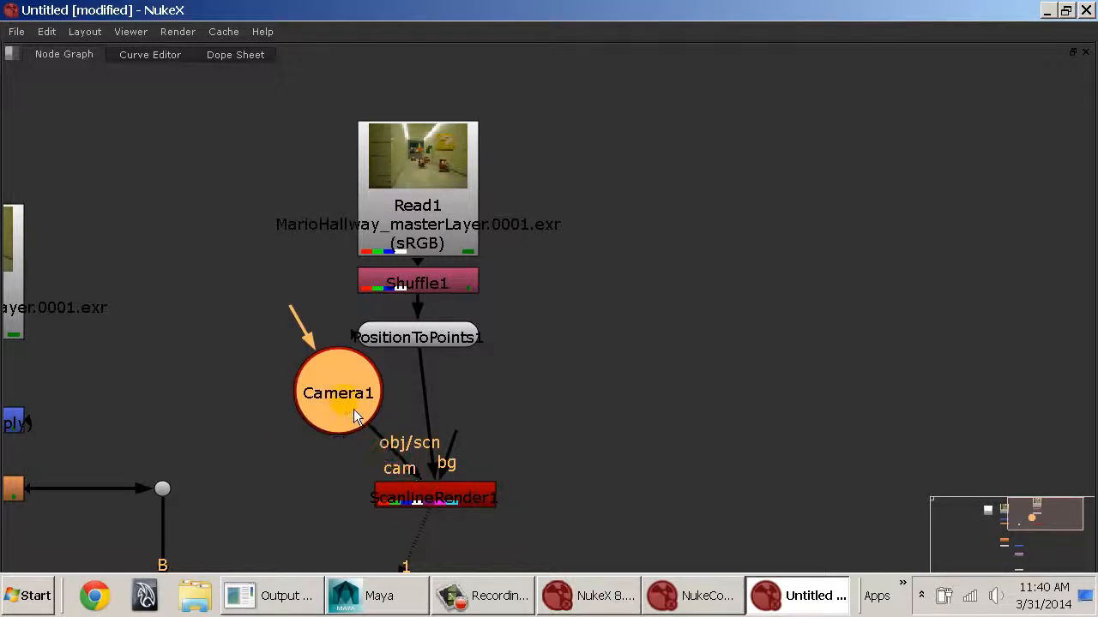
key("Tab")
left_click(354, 386)
left_click(355, 386)
key("space")
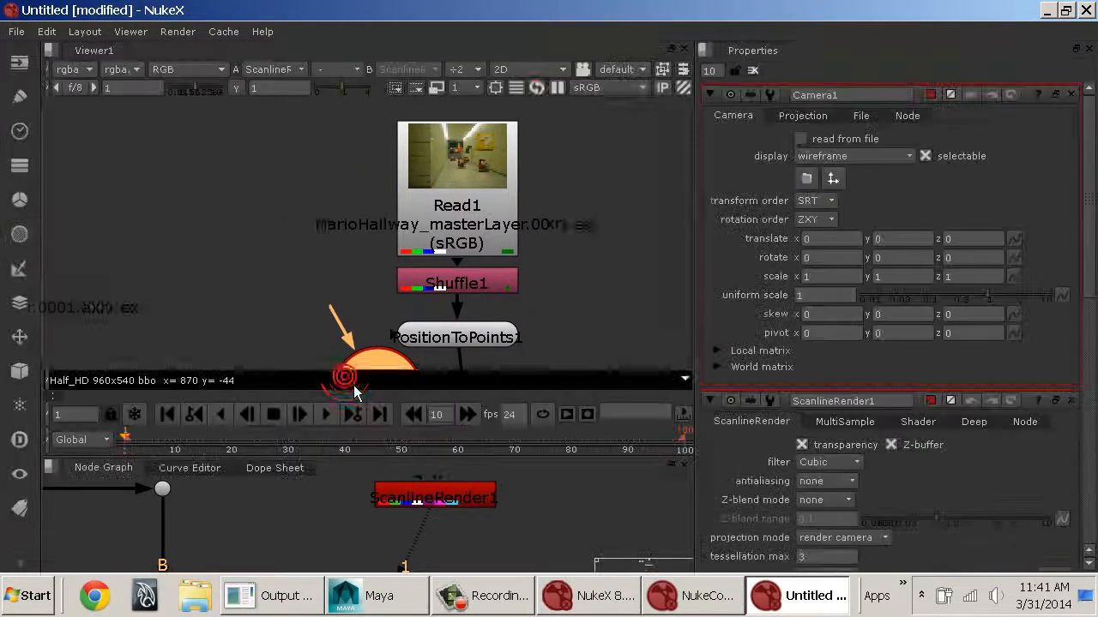
Step: Switch the viewer to 3D, lock the view to the camera, and look through Camera1
middle_click_drag(532, 488, 484, 542)
left_click(584, 71)
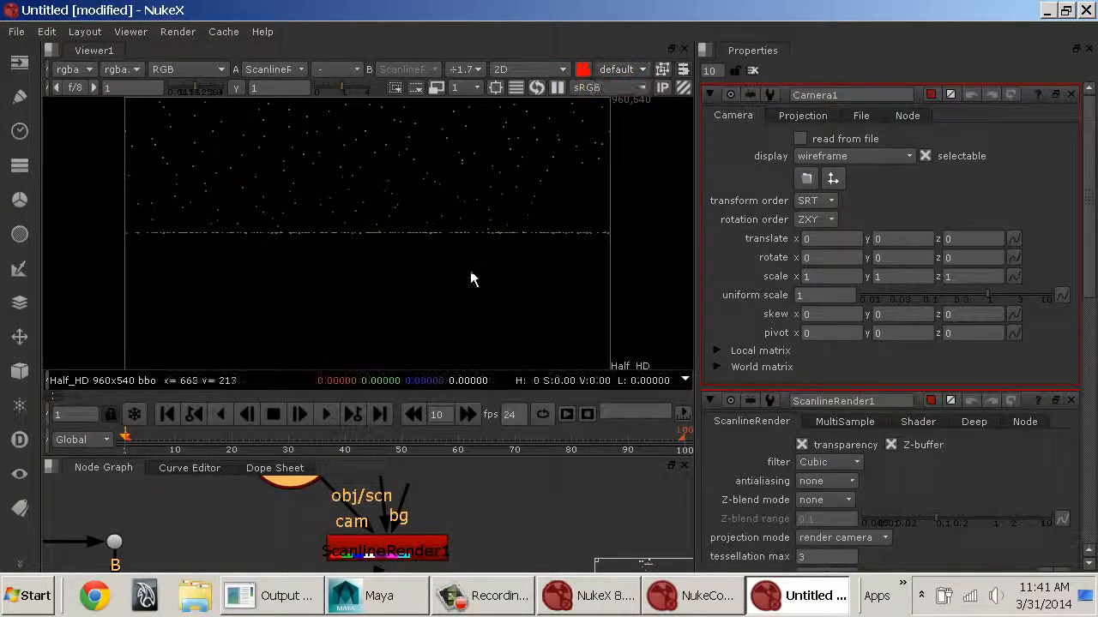
key("Tab")
left_click(615, 69)
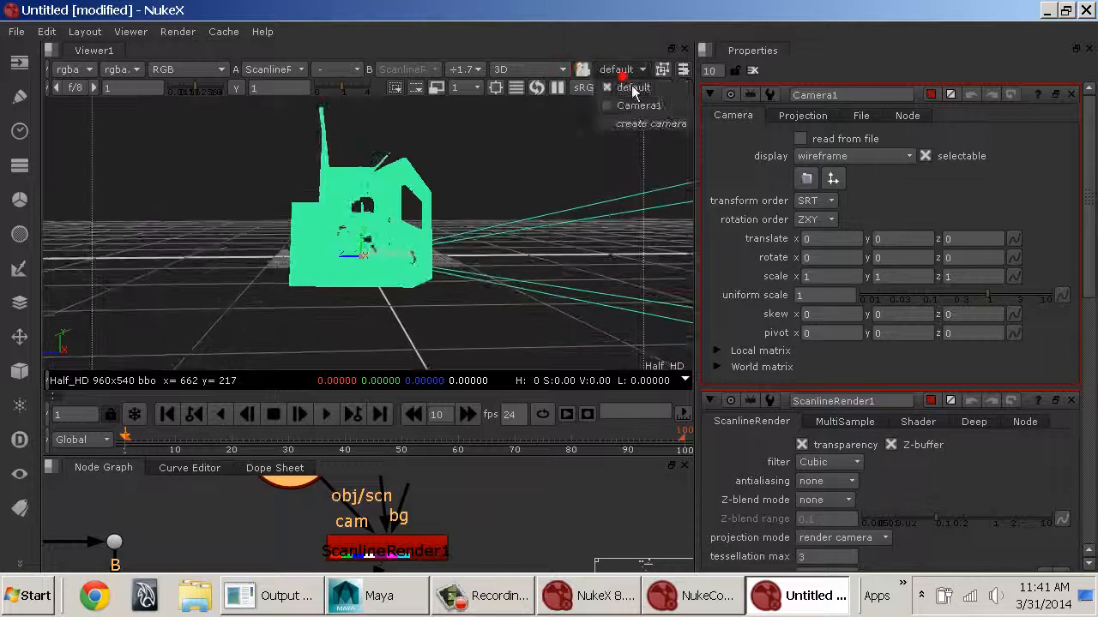
left_click(622, 106)
Step: Try to reposition Camera1 inside the point cloud by navigating the locked view
left_click_drag(451, 179, 473, 226, "alt")
middle_click_drag(514, 226, 341, 221, "alt")
left_click_drag(377, 210, 407, 275, "alt")
left_click_drag(553, 235, 510, 319, "alt")
left_click_drag(556, 271, 521, 303)
left_click_drag(598, 156, 578, 149, "alt")
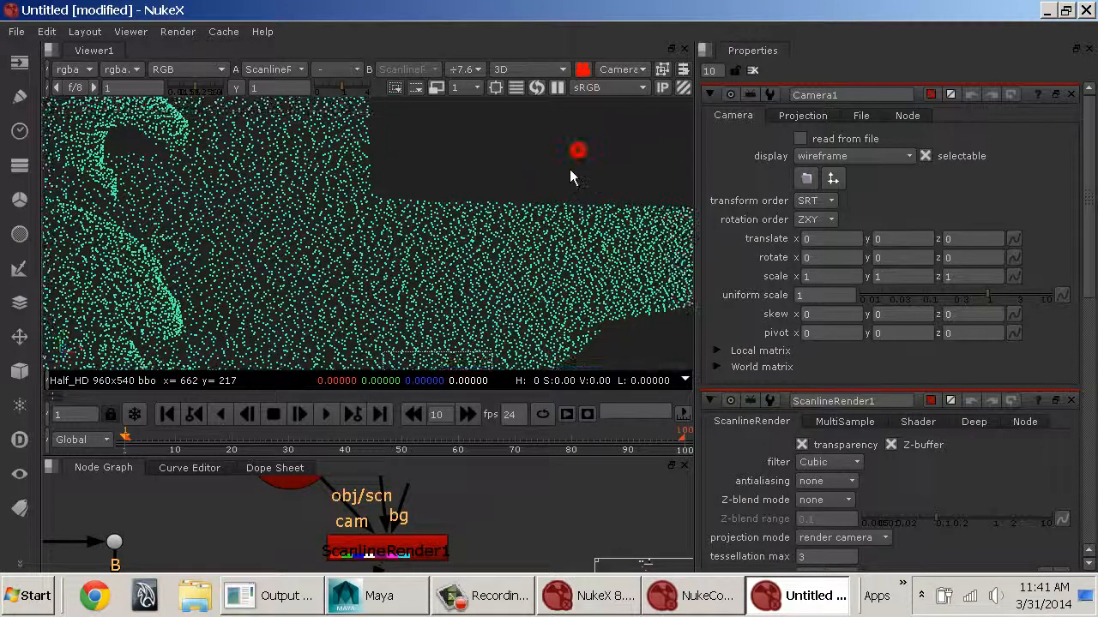
left_click_drag(608, 201, 554, 213, "alt")
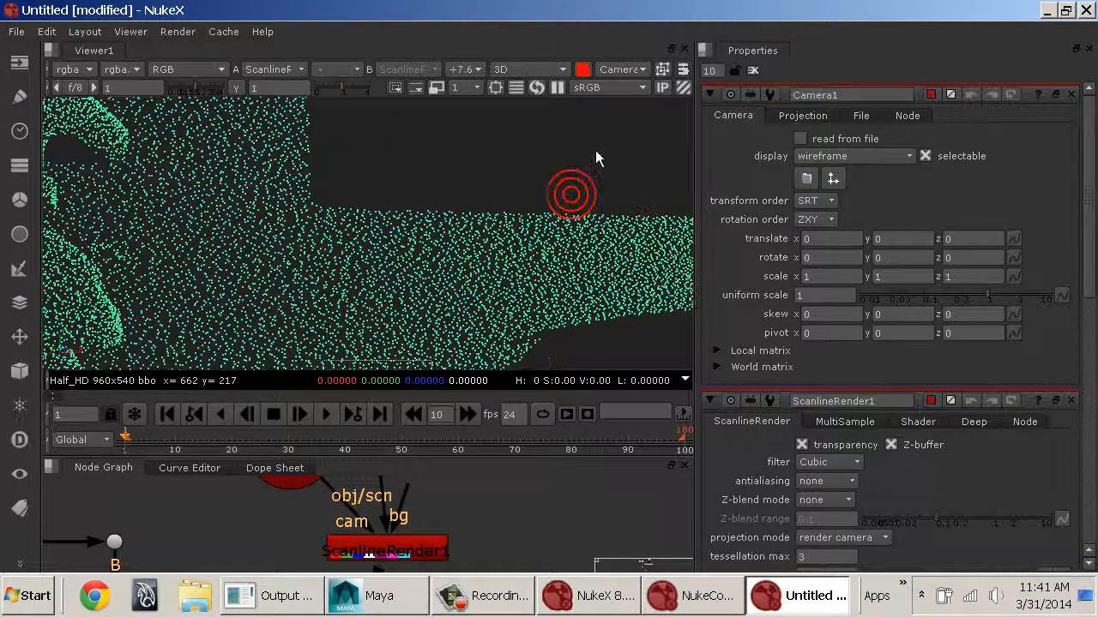
Step: Unlock the 3D view from the camera and lower Camera1 to about -6.4 in translate y
left_click(583, 68)
left_click_drag(612, 132, 589, 174, "alt")
right_click_drag(578, 160, 348, 164, "alt")
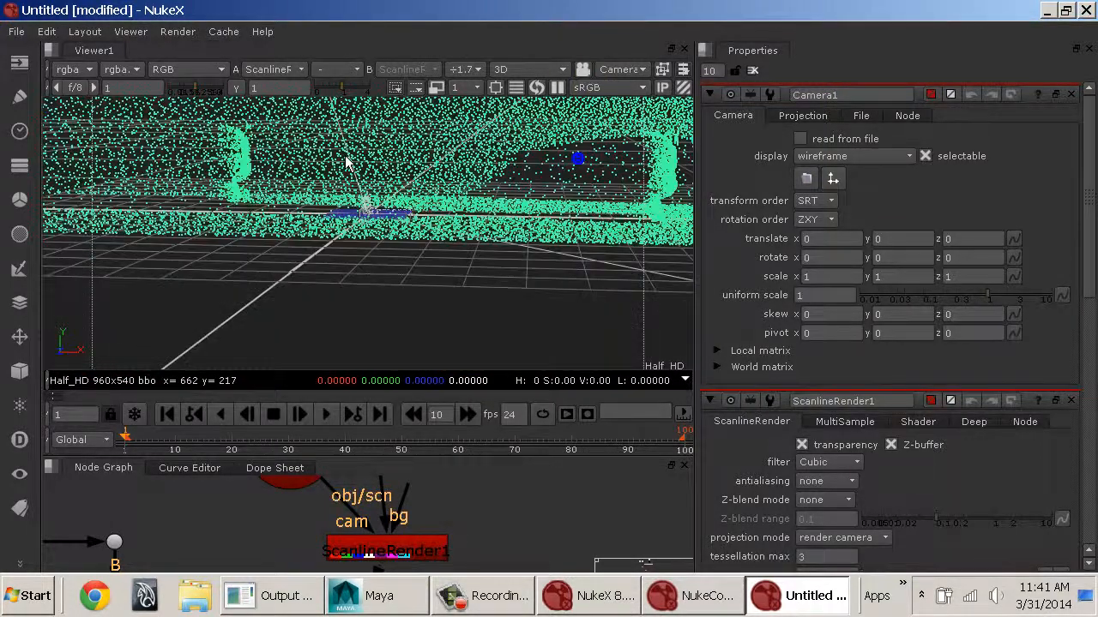
right_click_drag(487, 186, 265, 268, "alt")
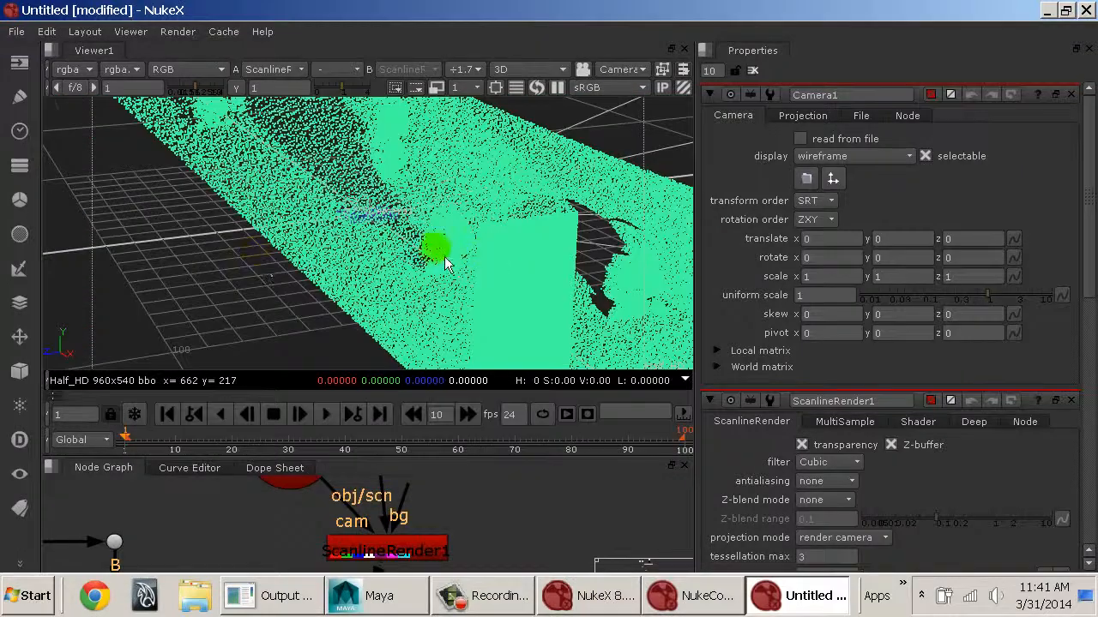
right_click_drag(444, 257, 437, 259, "alt")
left_click(372, 206)
left_click_drag(372, 206, 377, 225)
key("w")
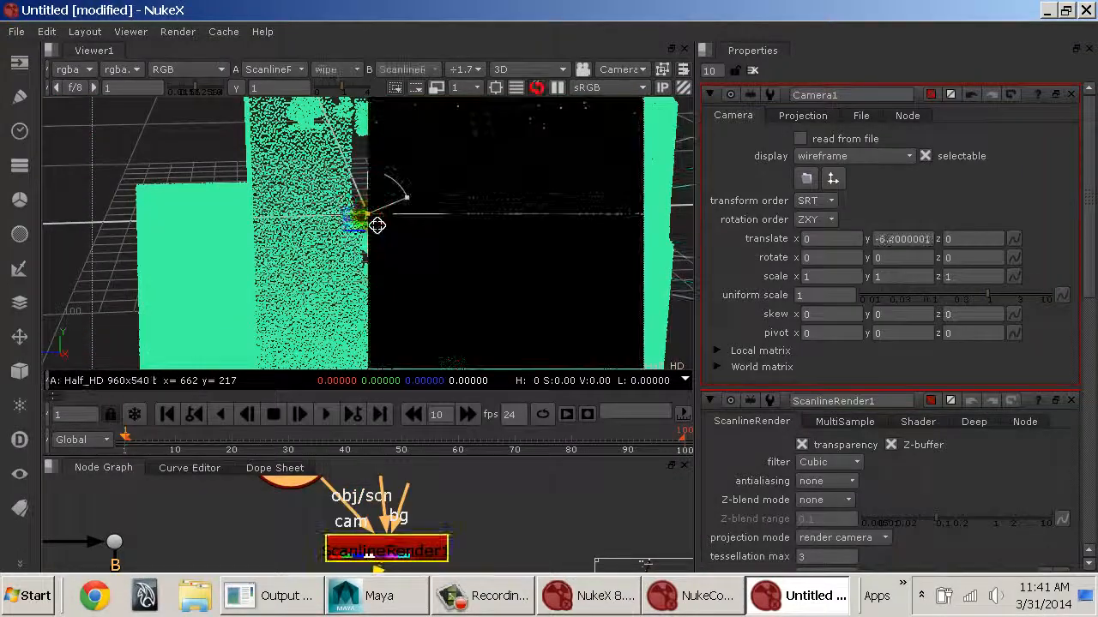
key("Tab")
key("Tab")
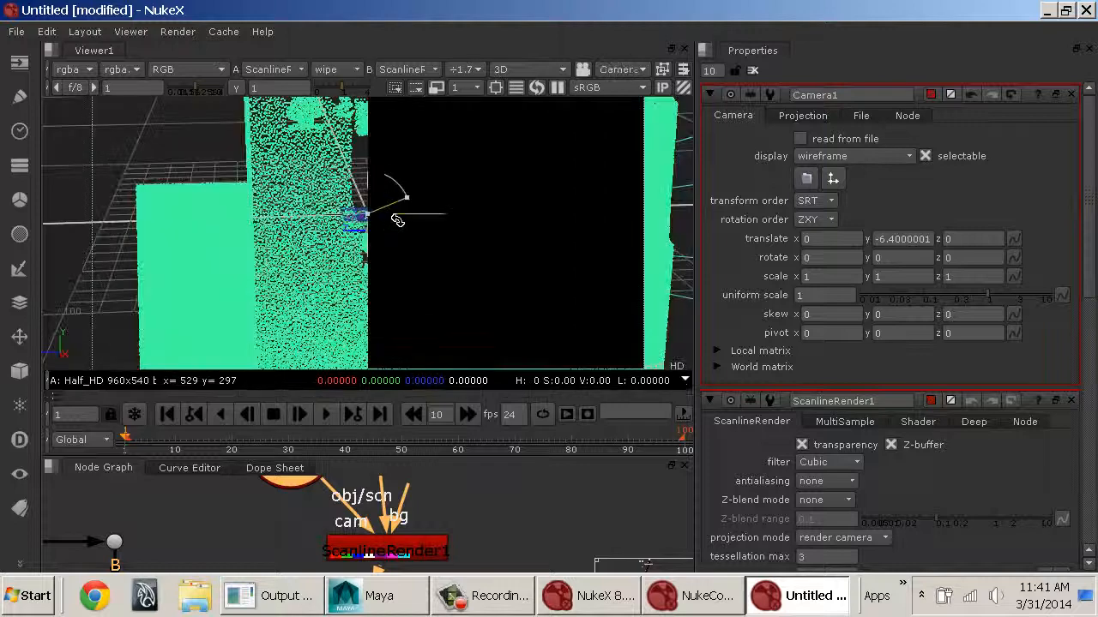
key("w")
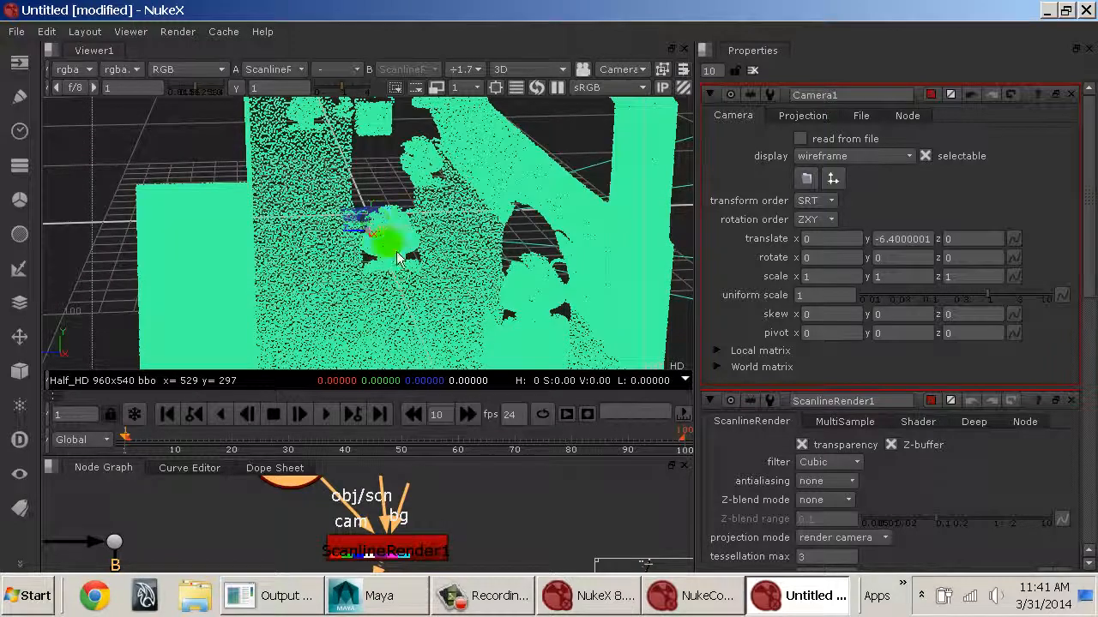
Step: Move Camera1 to about x 178.5, y 36.5 and rotate it 83.25 degrees around y to face down the hallway
right_click_drag(397, 257, 466, 332, "alt")
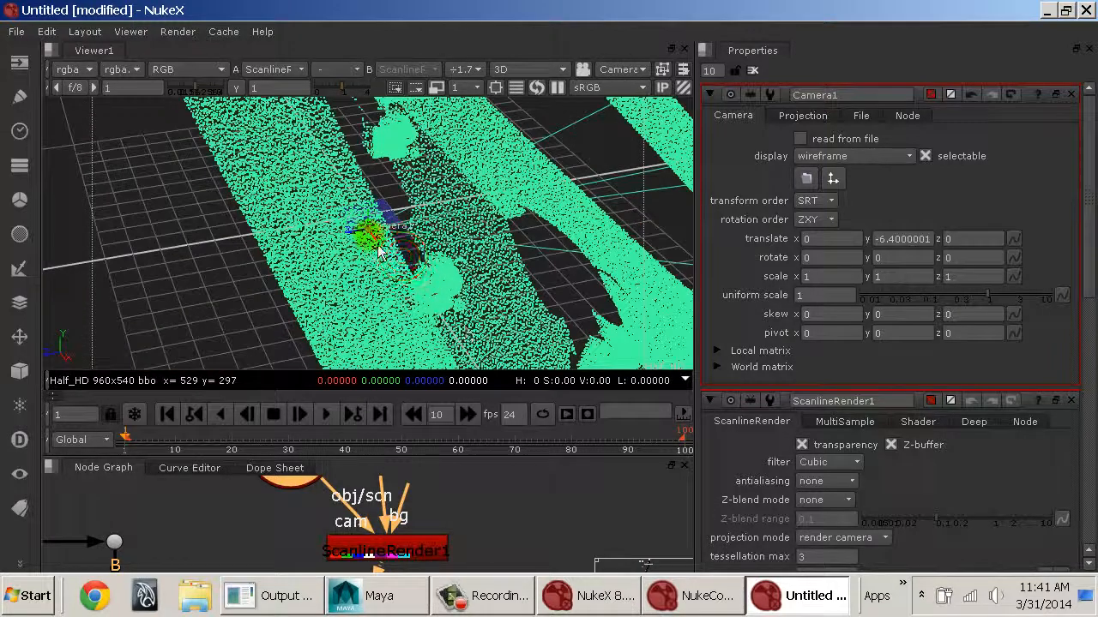
left_click_drag(384, 249, 604, 428)
scroll(520, 314, "down", 5)
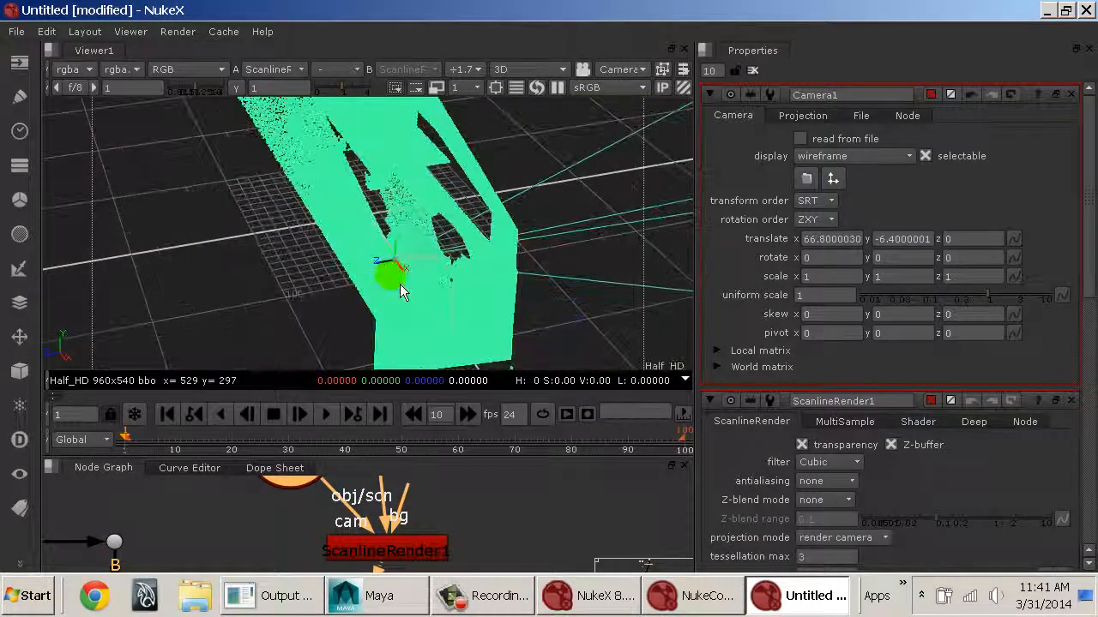
left_click_drag(406, 272, 505, 150)
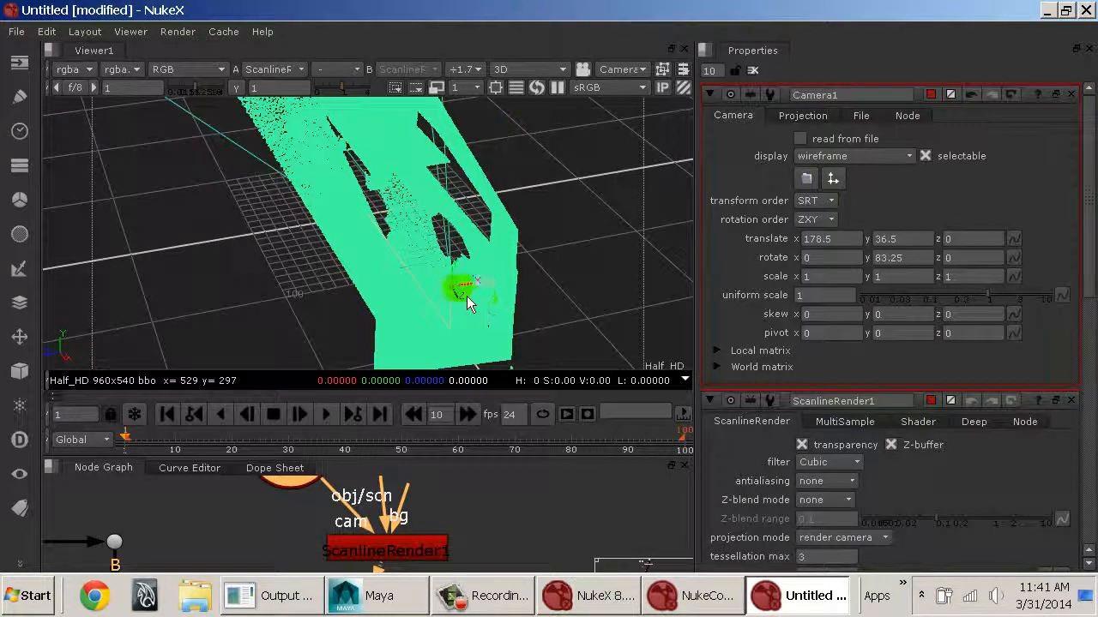
Step: Pull Camera1 back out of the point cloud and raise it, to about x 414, y 52, z 27.9
left_click_drag(466, 306, 685, 503)
left_click_drag(535, 269, 335, 209, "ctrl")
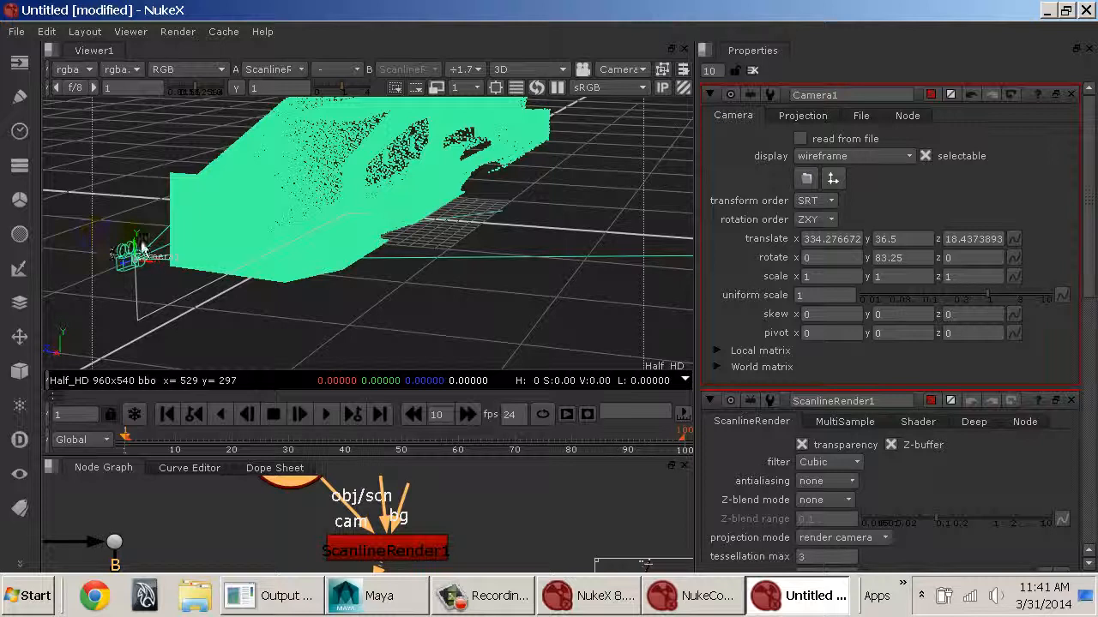
left_click_drag(142, 242, 143, 233)
left_click_drag(166, 276, 82, 379, "ctrl")
left_click_drag(272, 327, 576, 230, "ctrl")
left_click_drag(568, 226, 567, 214)
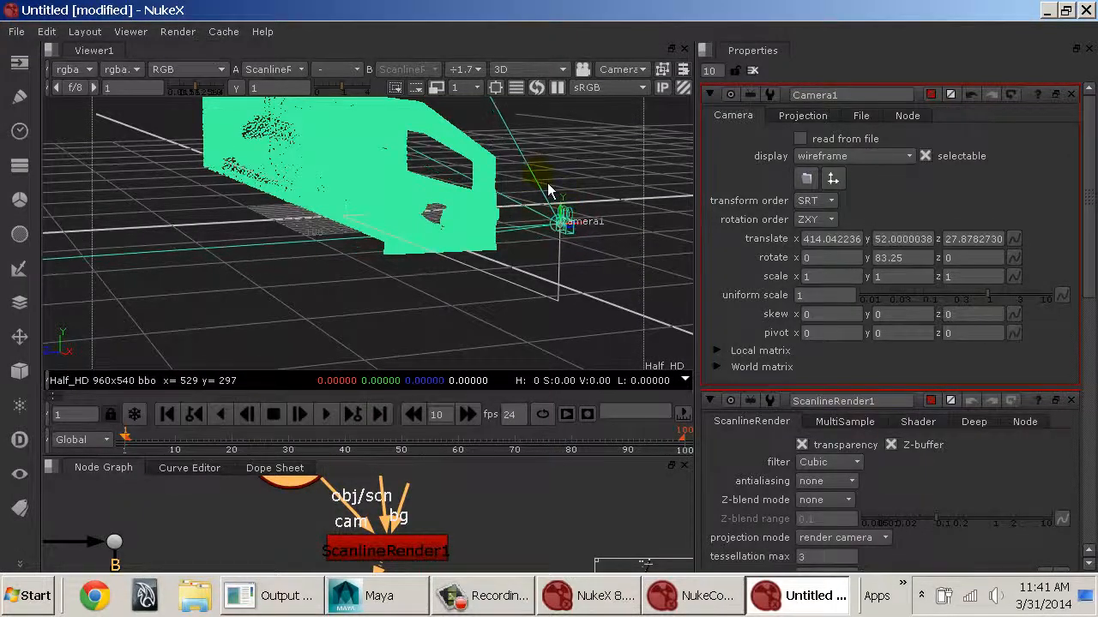
Step: Examine ScanlineRender1's point cloud render in 2D and its place in the node graph
key("Tab")
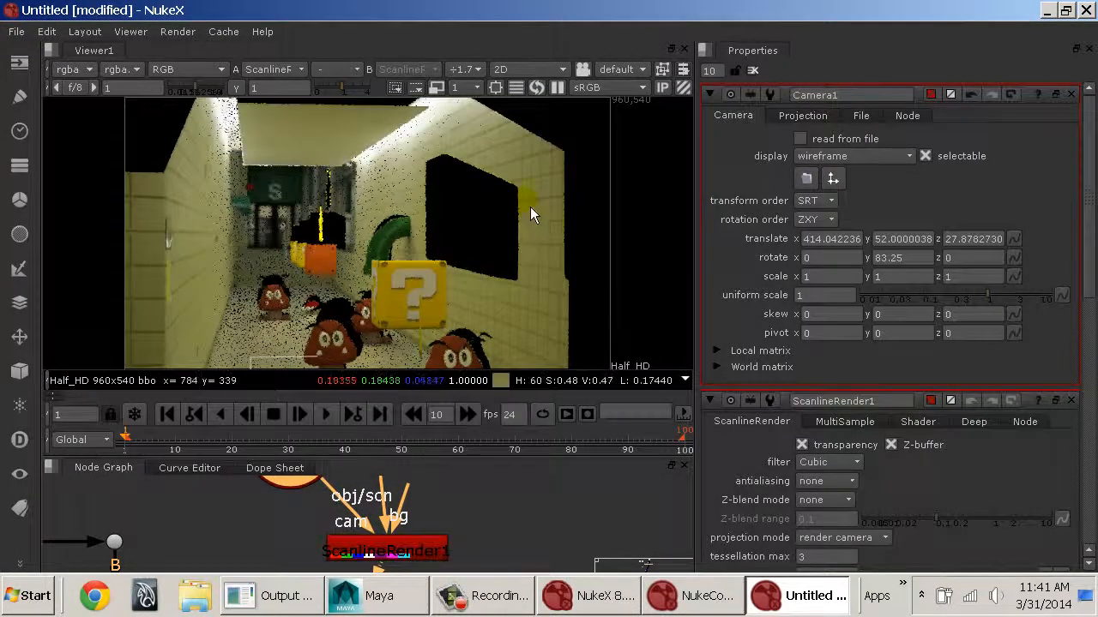
key("space")
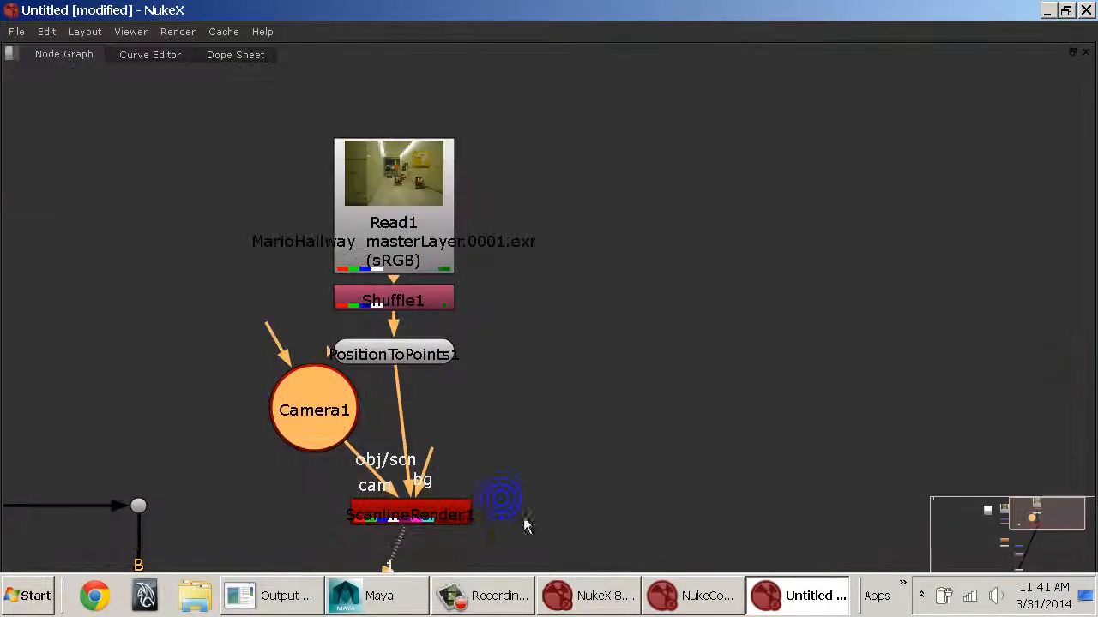
middle_click_drag(521, 521, 708, 377)
left_click(622, 349)
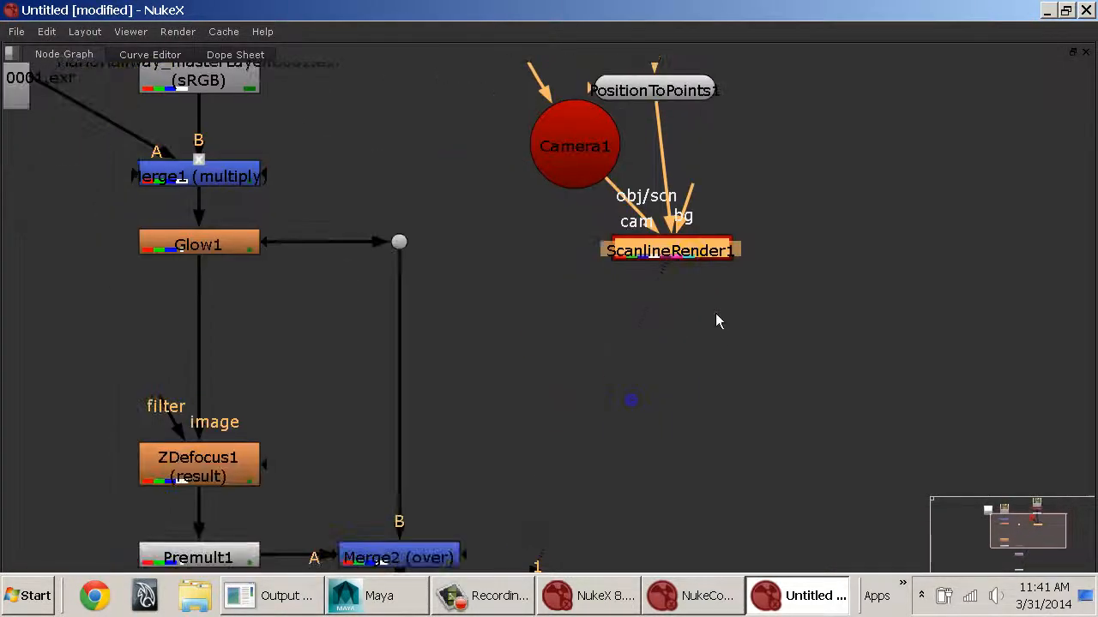
key("space")
middle_click_drag(521, 240, 416, 301)
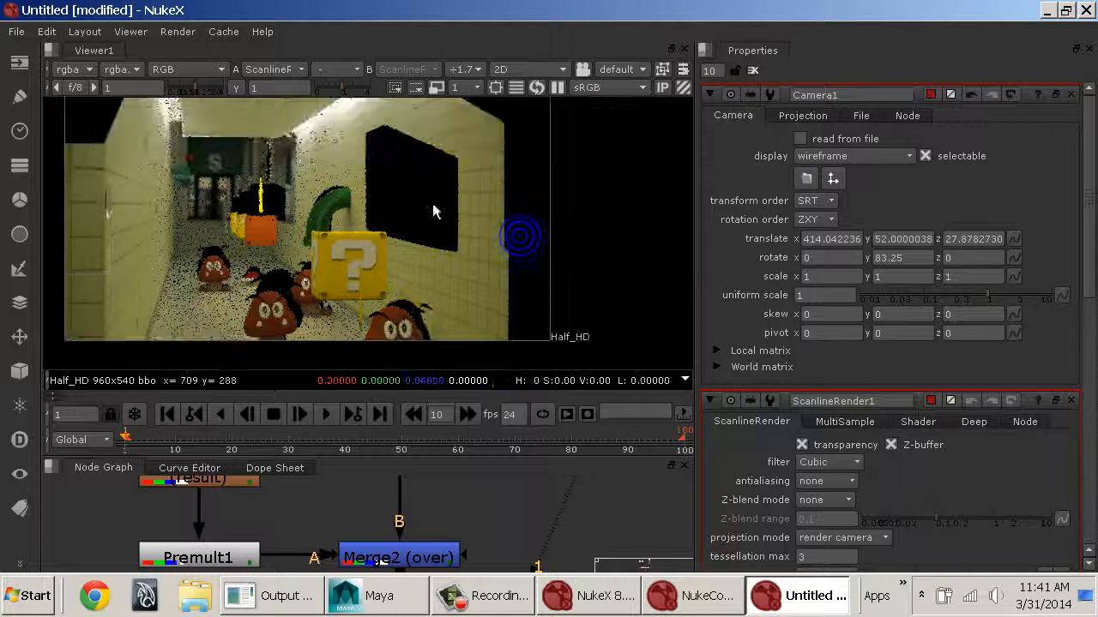
key("a")
key("a")
middle_click_drag(561, 553, 601, 433)
middle_click_drag(602, 484, 583, 517)
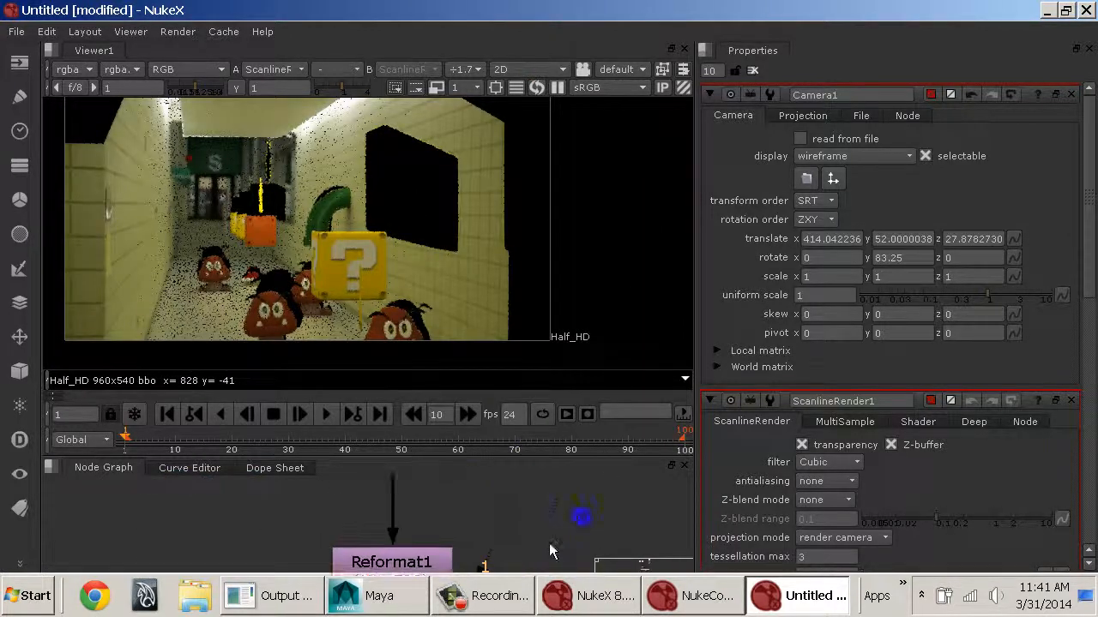
Step: Add a Merge node set to over with ScanlineRender1 as input A and Merge2 as input B, and view its result
key("space")
left_click_drag(693, 167, 691, 306)
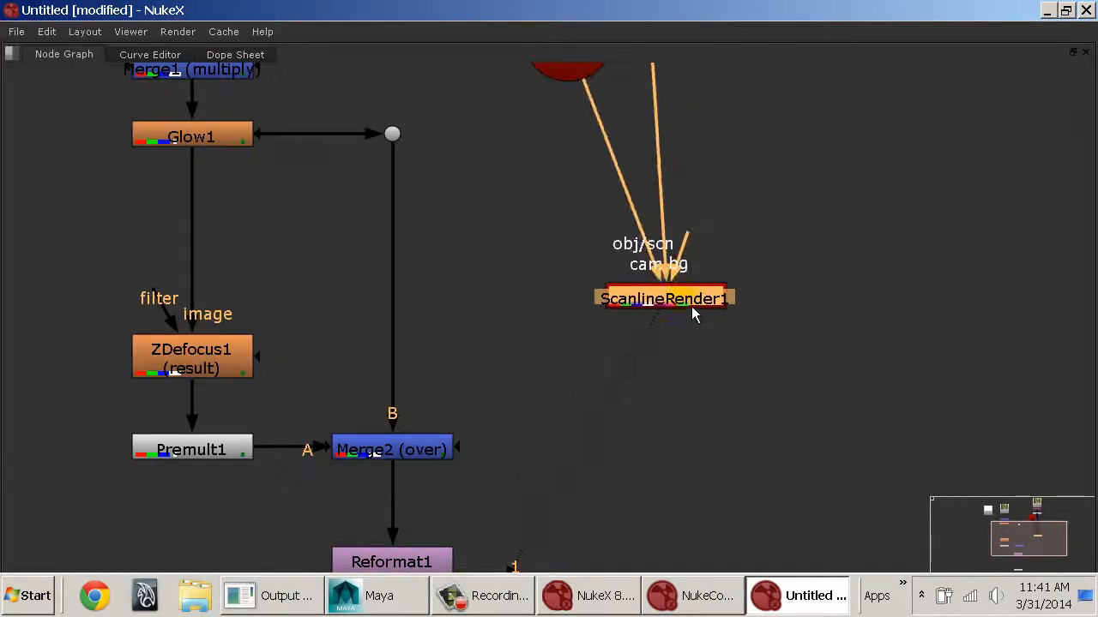
key("m")
left_click_drag(825, 296, 633, 556)
middle_click_drag(696, 470, 681, 351)
left_click_drag(645, 372, 381, 331)
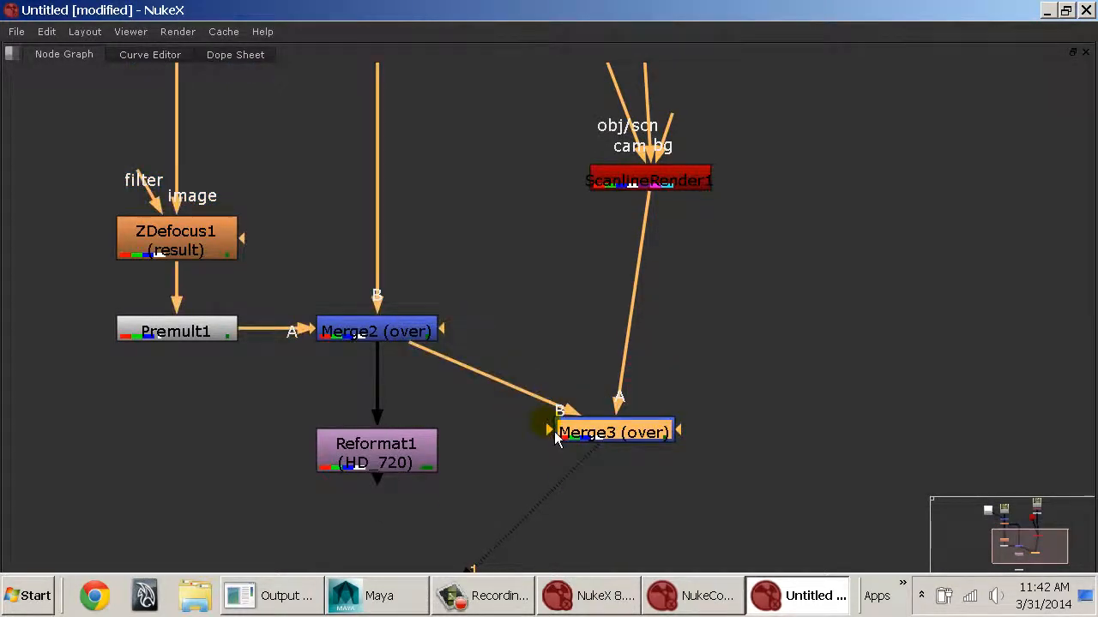
double_click(599, 439)
key("space")
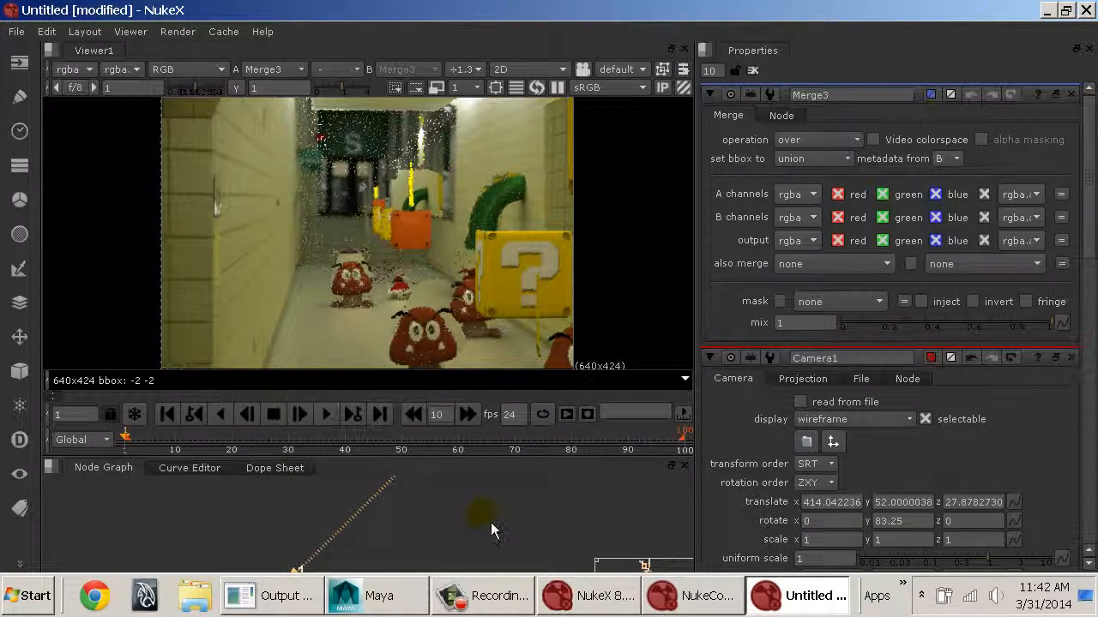
scroll(444, 541, "down", 5)
middle_click_drag(502, 504, 472, 553)
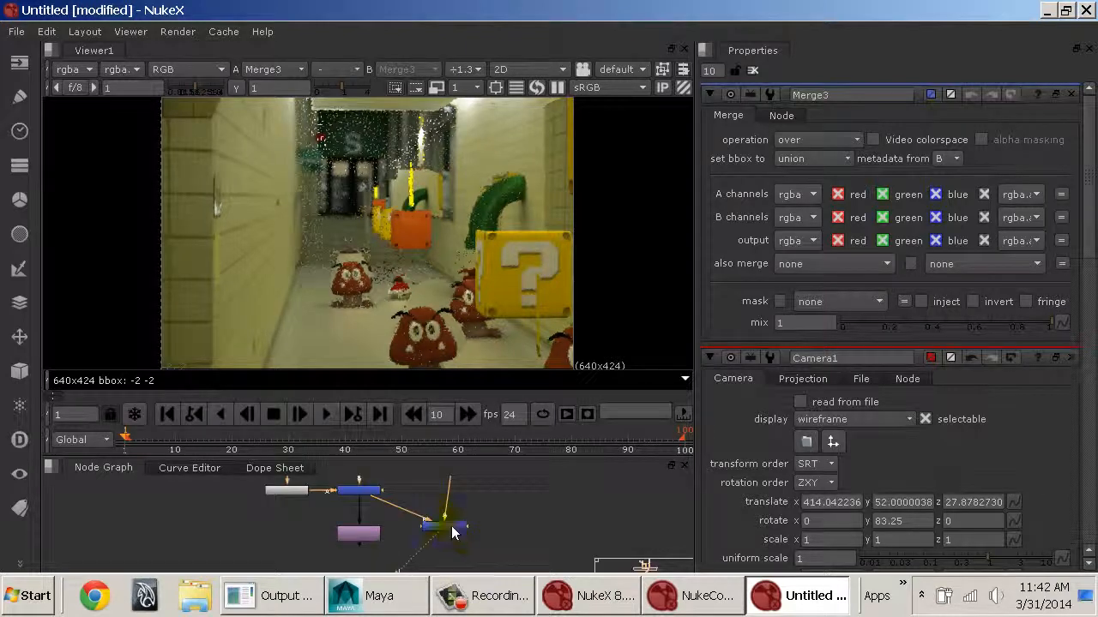
Step: Switch to Maya, close the render windows, and select stillmatch_Cam inside stillmatch_CamGroup in the Outliner
left_click(375, 595)
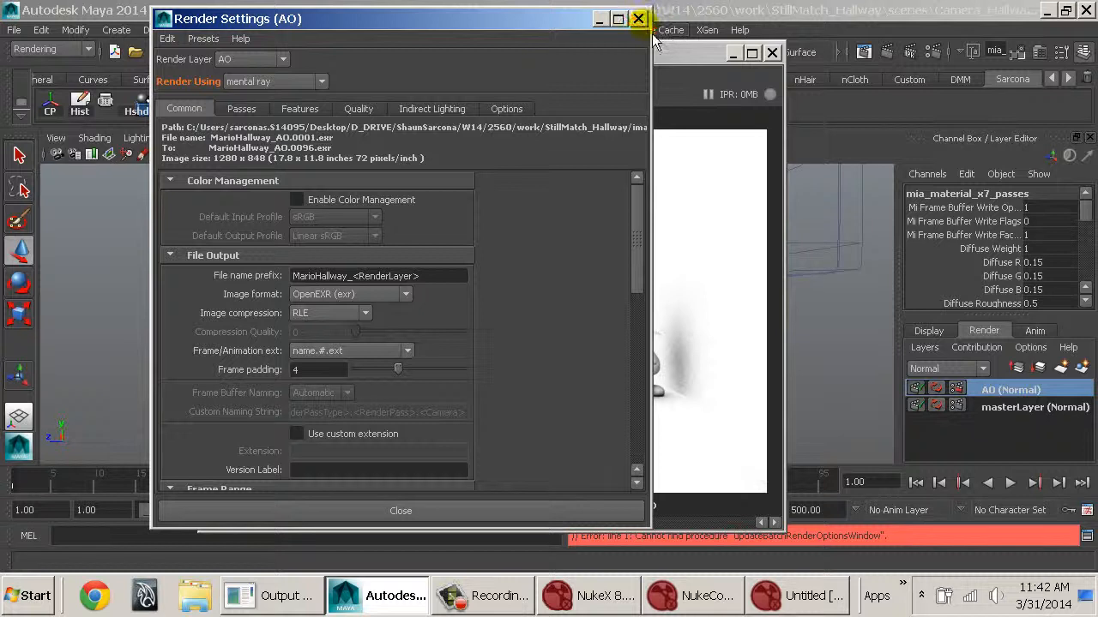
left_click(638, 16)
left_click(772, 53)
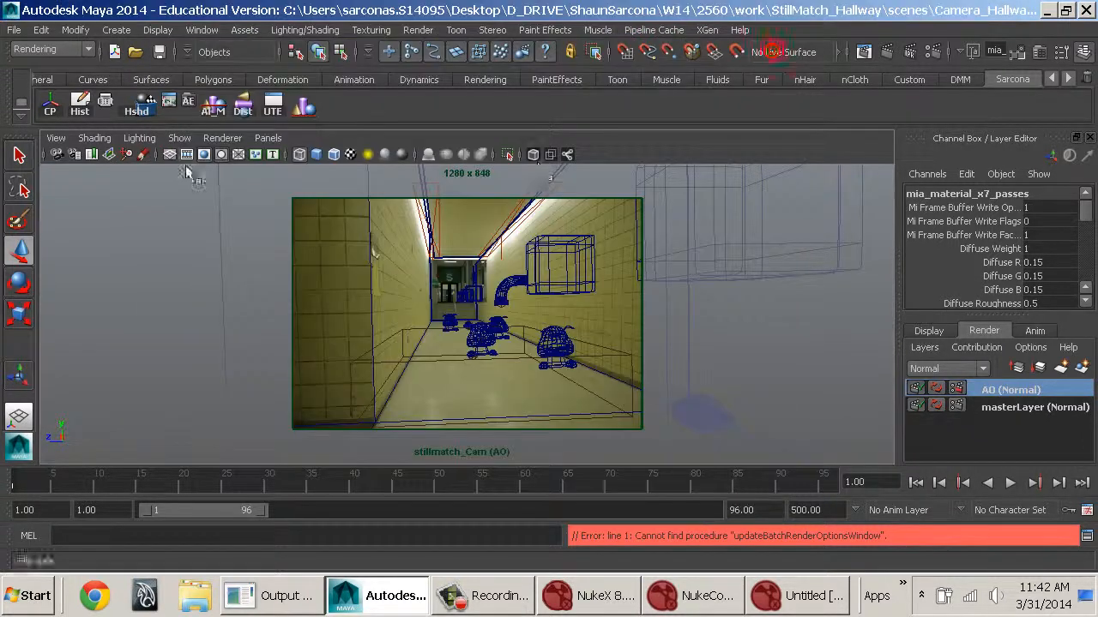
left_click(107, 101)
left_click(62, 191)
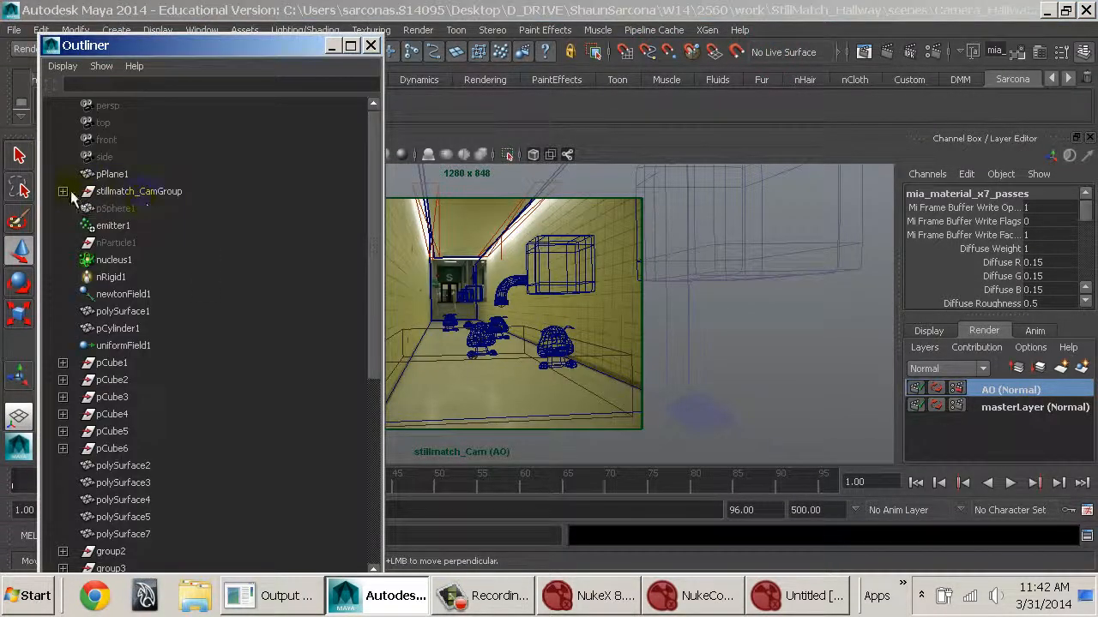
left_click(146, 210)
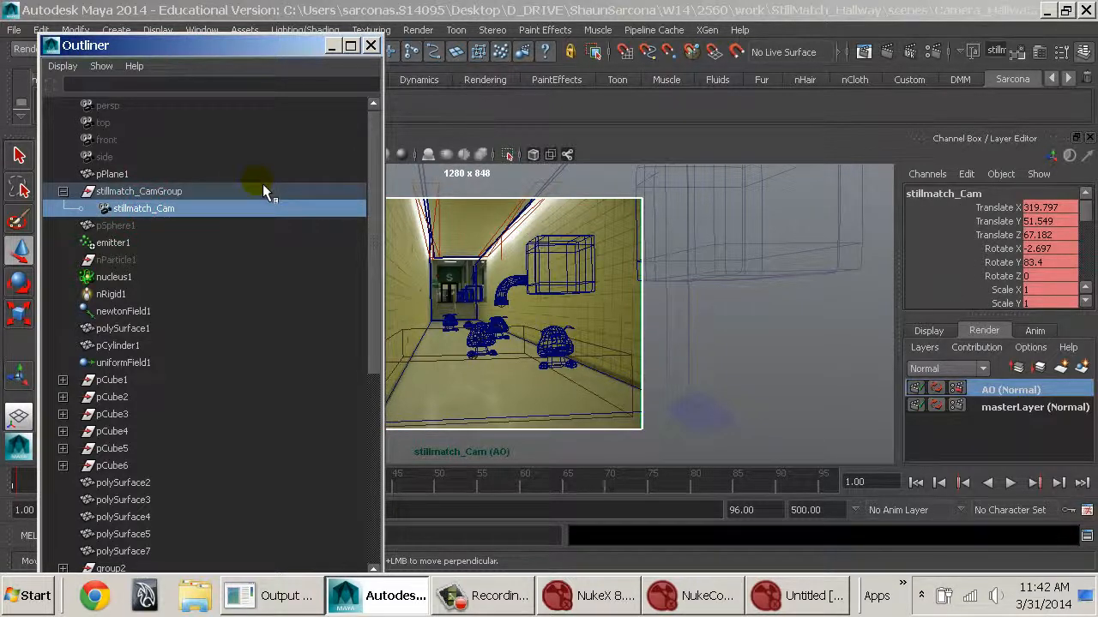
Step: Delete the keys on stillmatch_Cam's transform channels, unparent the camera from its group, and close the Outliner
left_click_drag(995, 207, 999, 309)
right_click(979, 276)
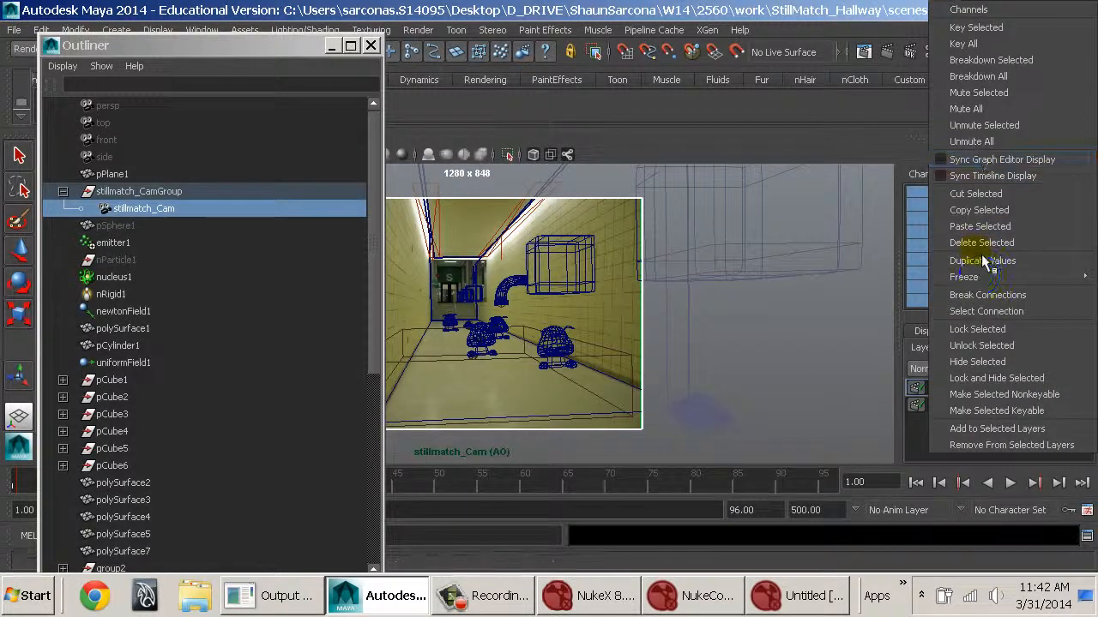
left_click(980, 245)
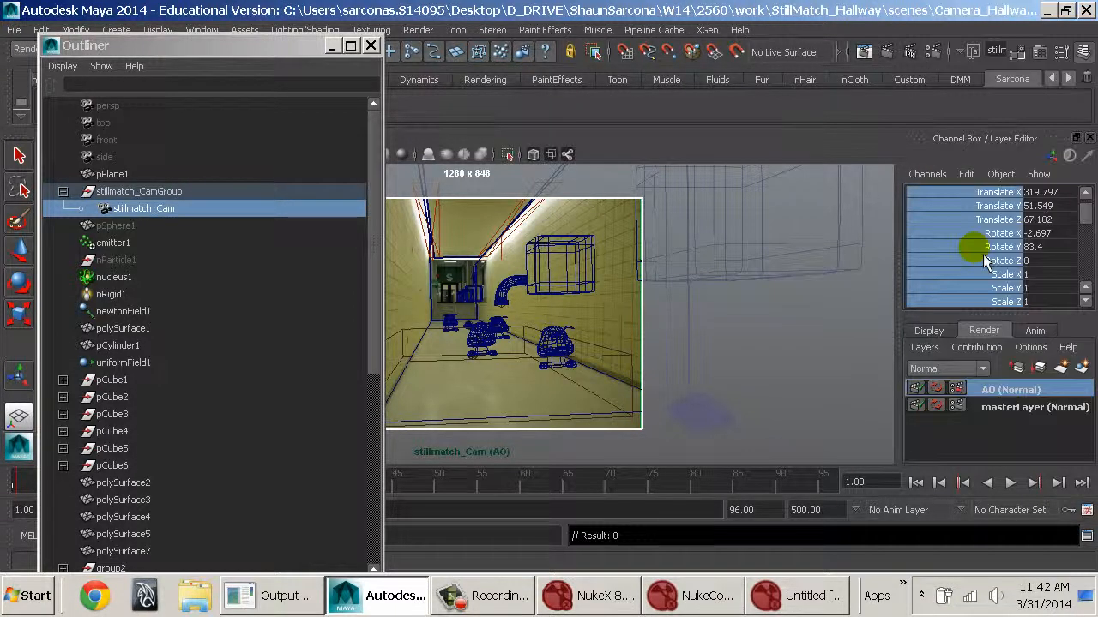
key("shift+p")
left_click(370, 45)
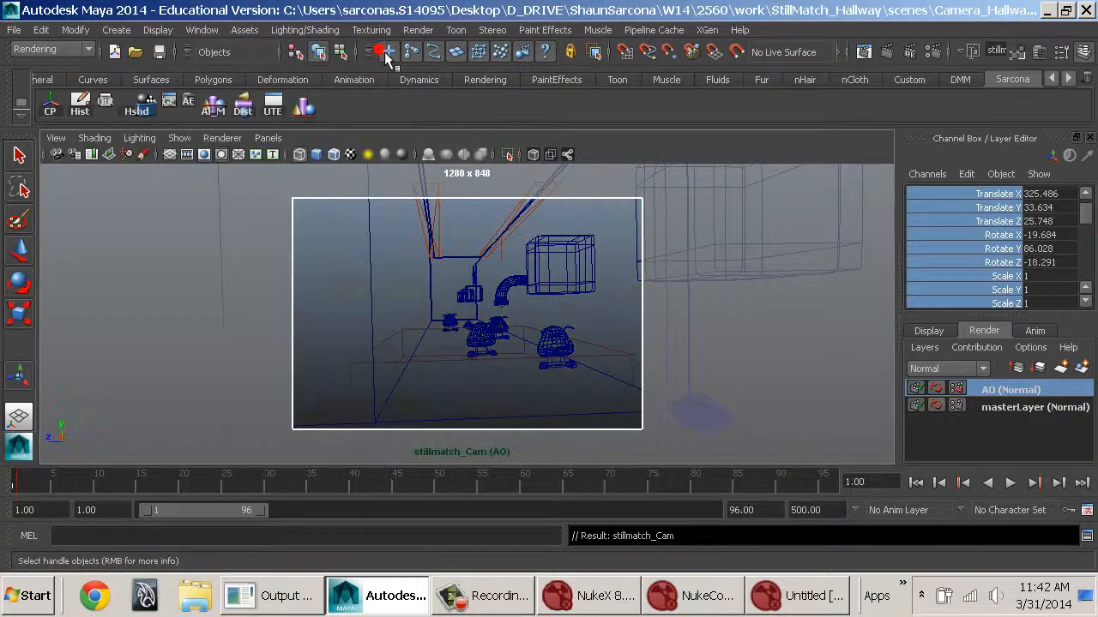
Step: Export only the selected camera to the project's scenes folder as CamExport, choosing FBX export as the file type
left_click(13, 32)
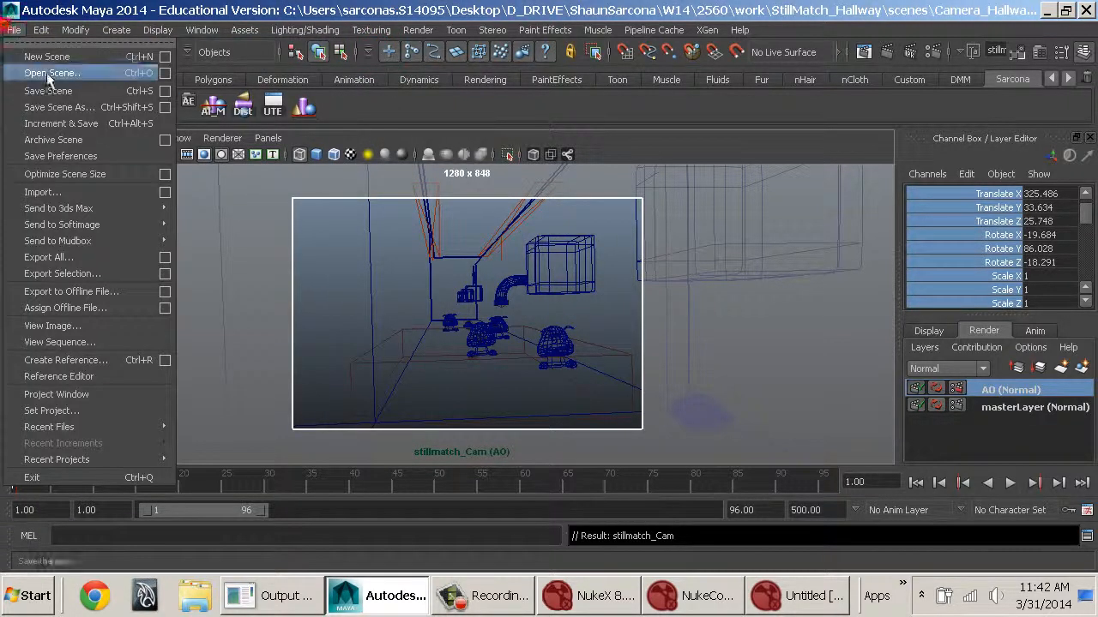
left_click(119, 276)
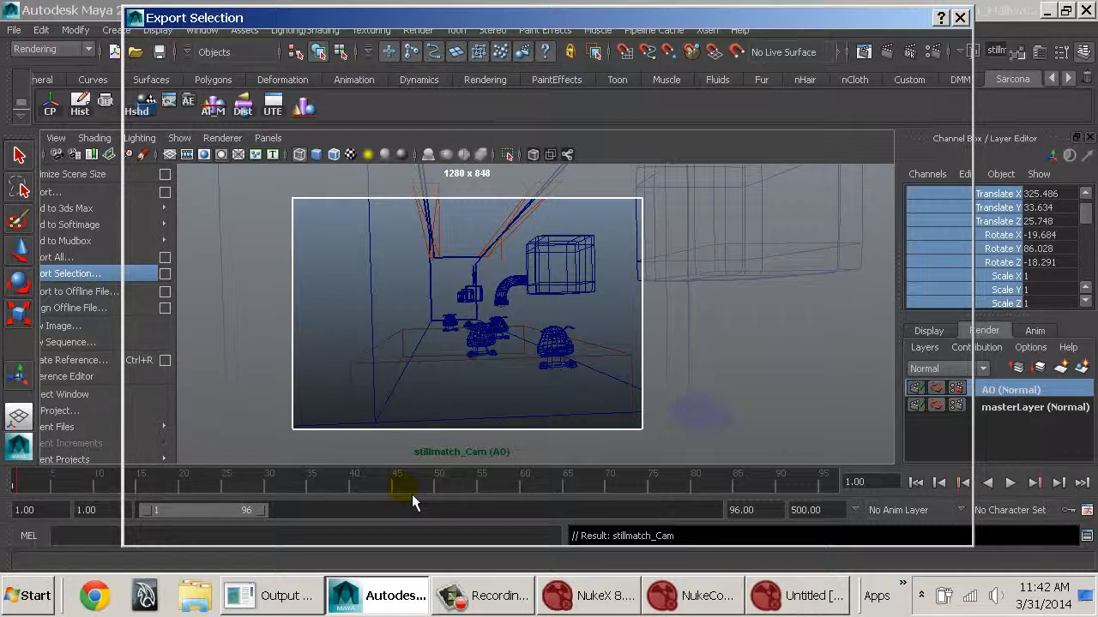
type("CamExport")
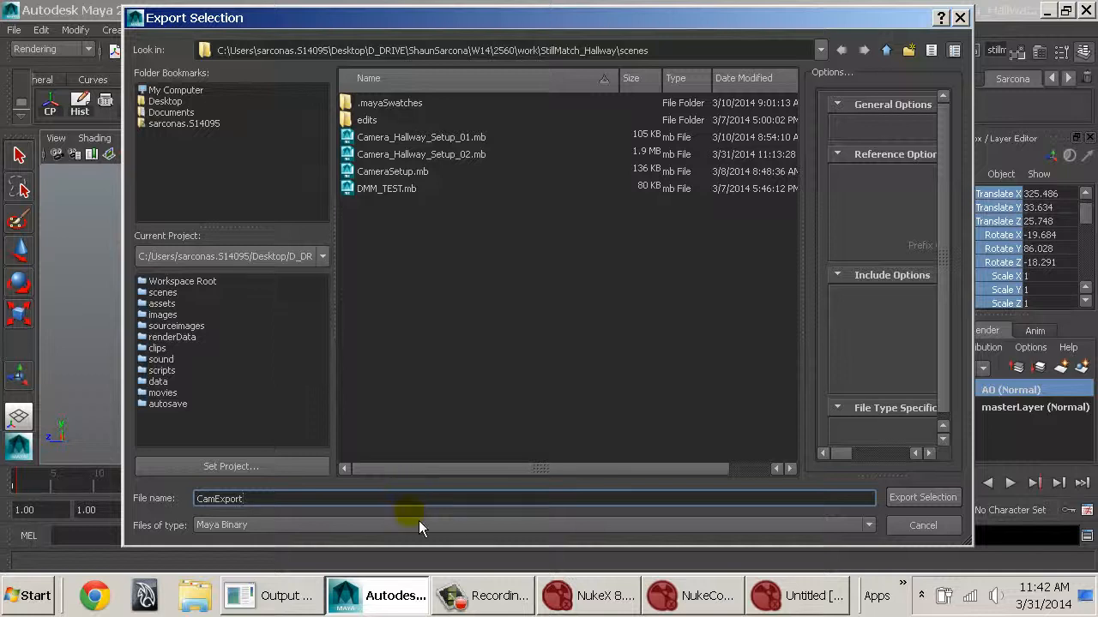
left_click(419, 523)
scroll(377, 448, "down", 2)
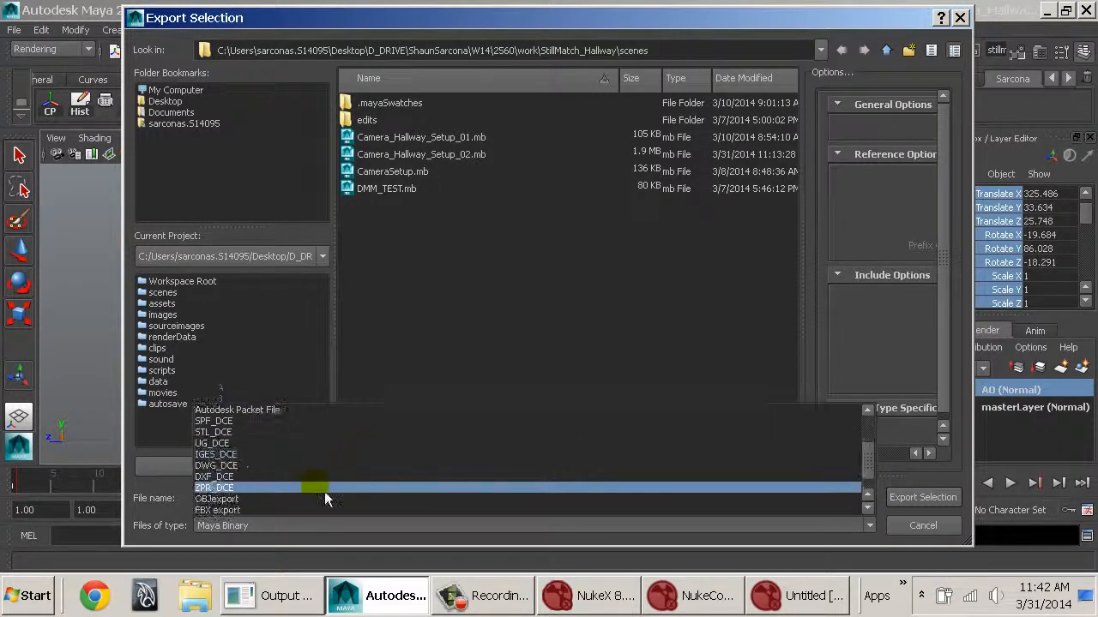
left_click(300, 517)
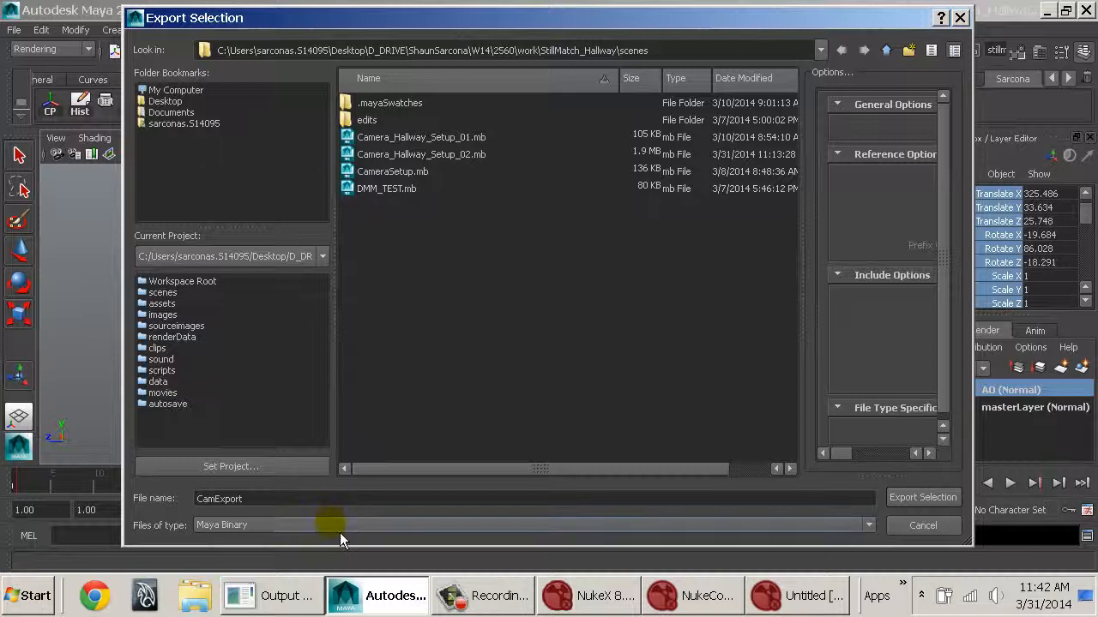
left_click(924, 498)
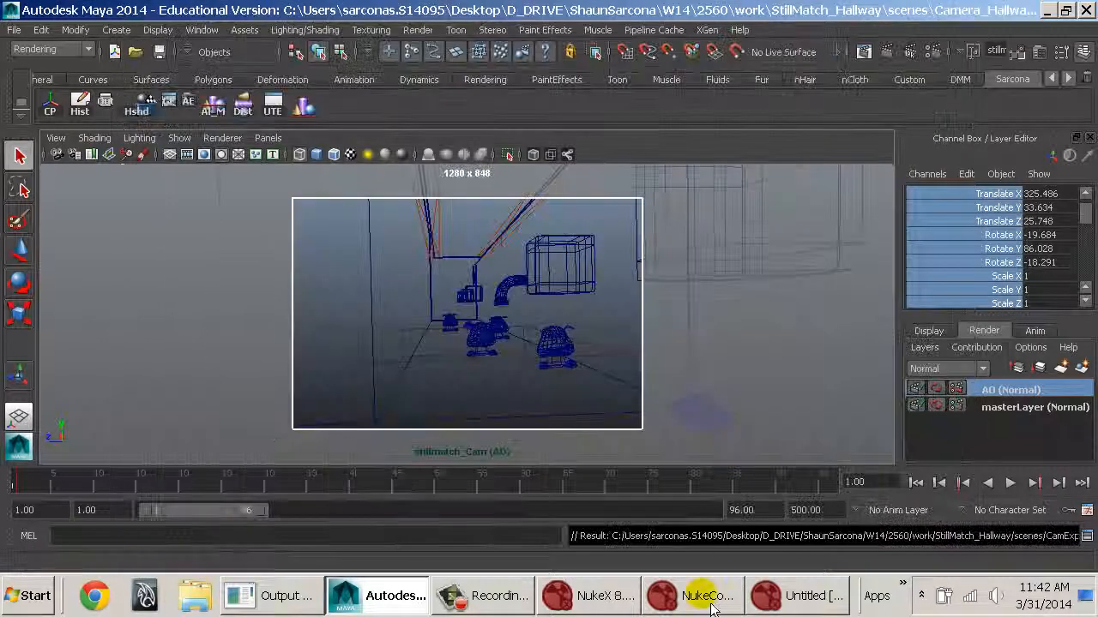
Step: Switch to NukeX, open Camera1's properties, enable read from file, and bring up the browser for its camera file
left_click(798, 596)
middle_click_drag(457, 513, 488, 578)
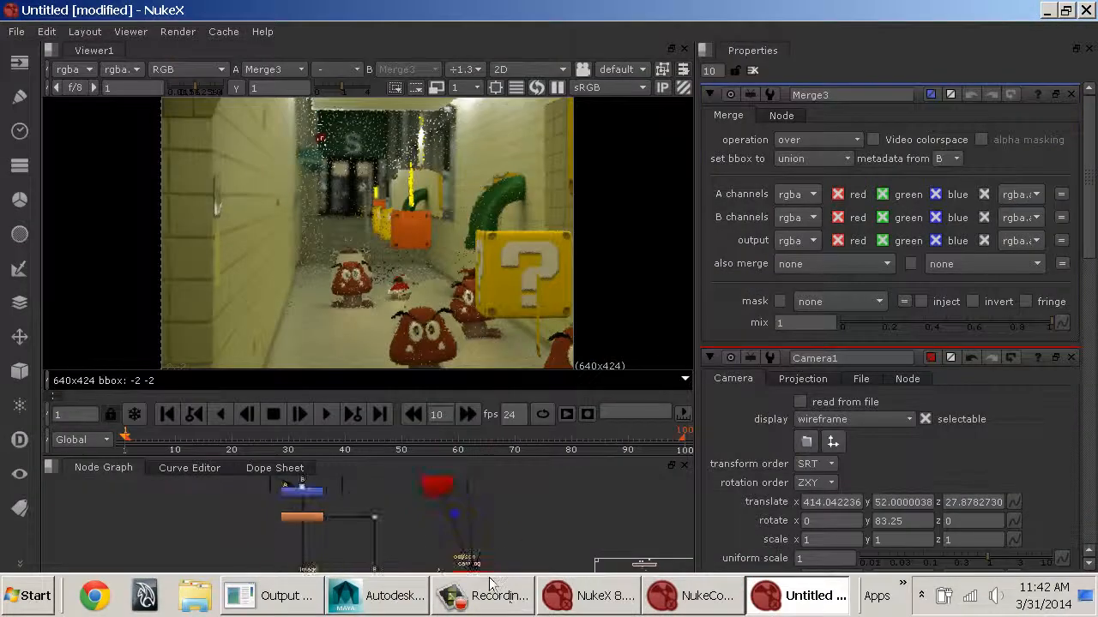
double_click(442, 495)
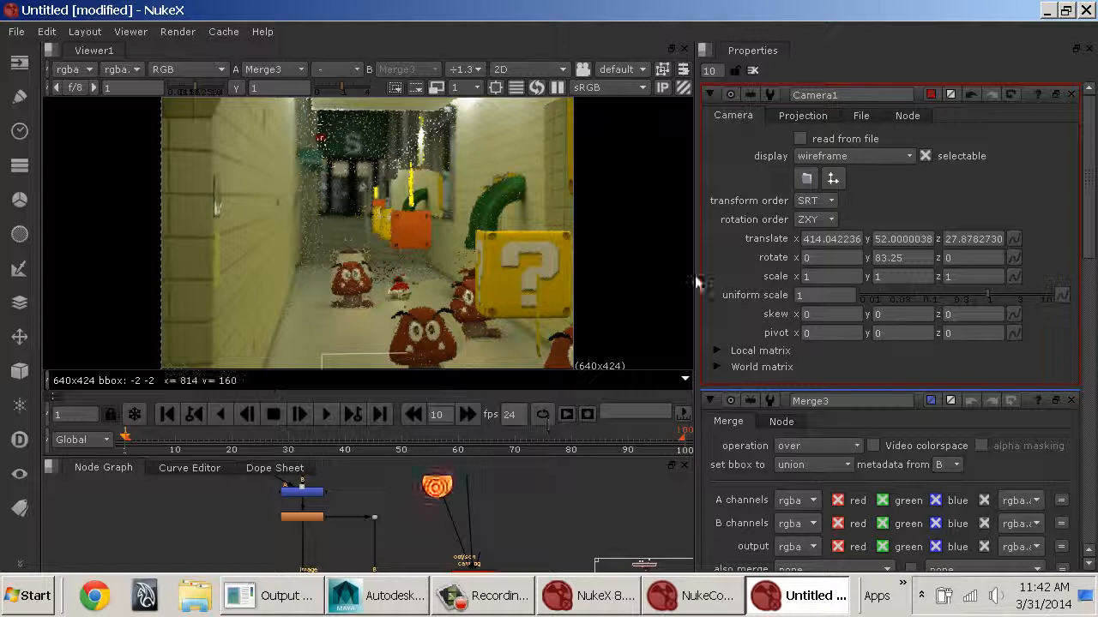
left_click(860, 115)
left_click(830, 138)
left_click(989, 163)
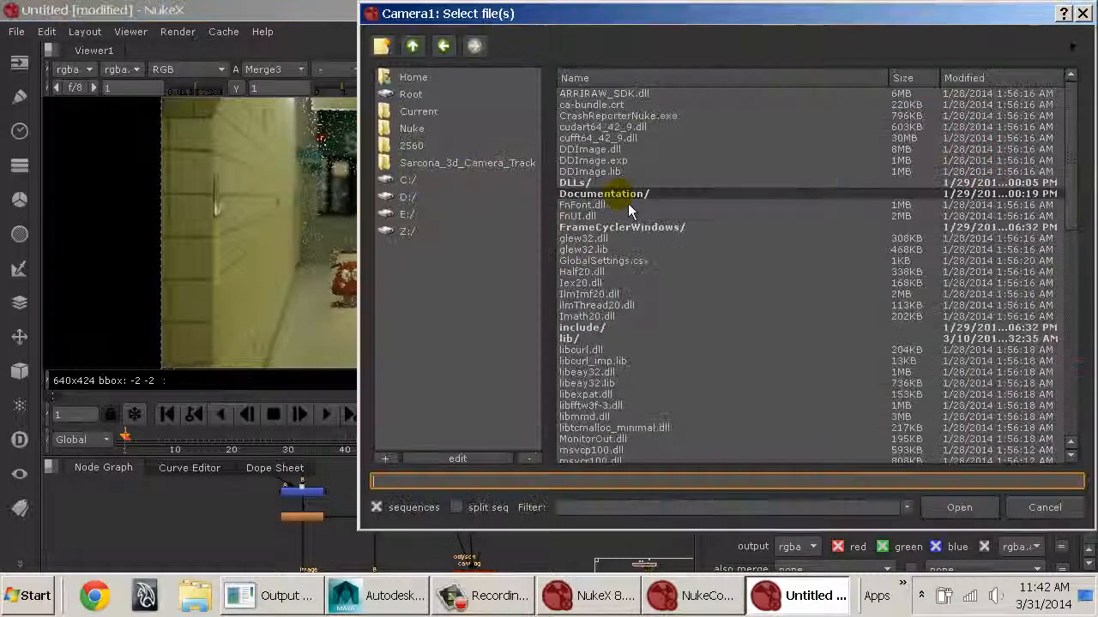
Step: Load CamExport.fbx from the StillMatch_Hallway scenes folder into Camera1
left_click(444, 45)
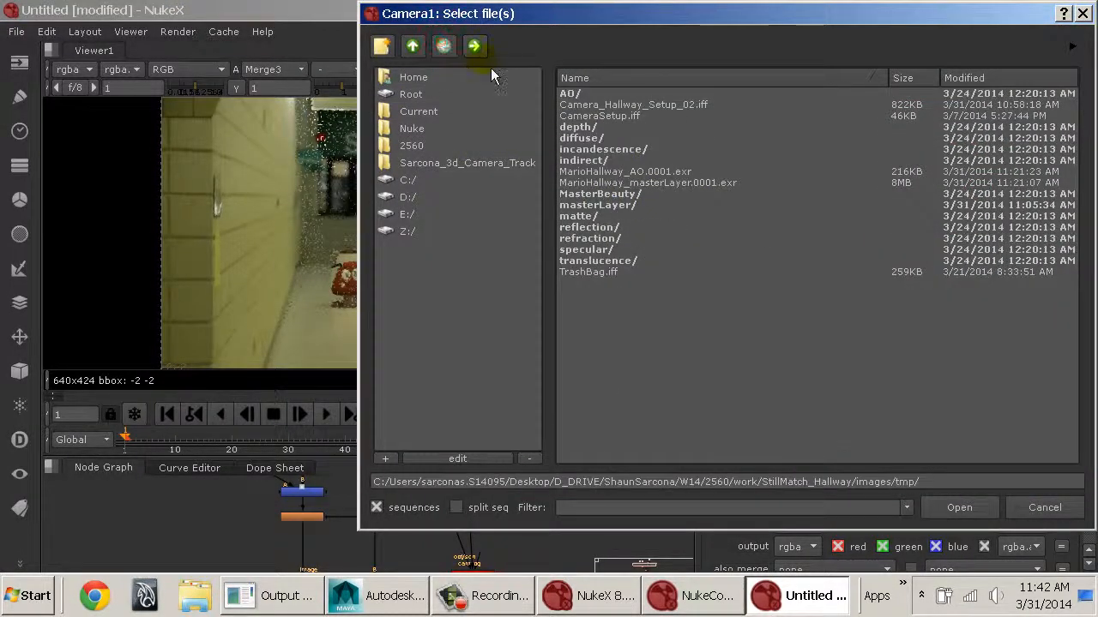
left_click(413, 49)
left_click(414, 49)
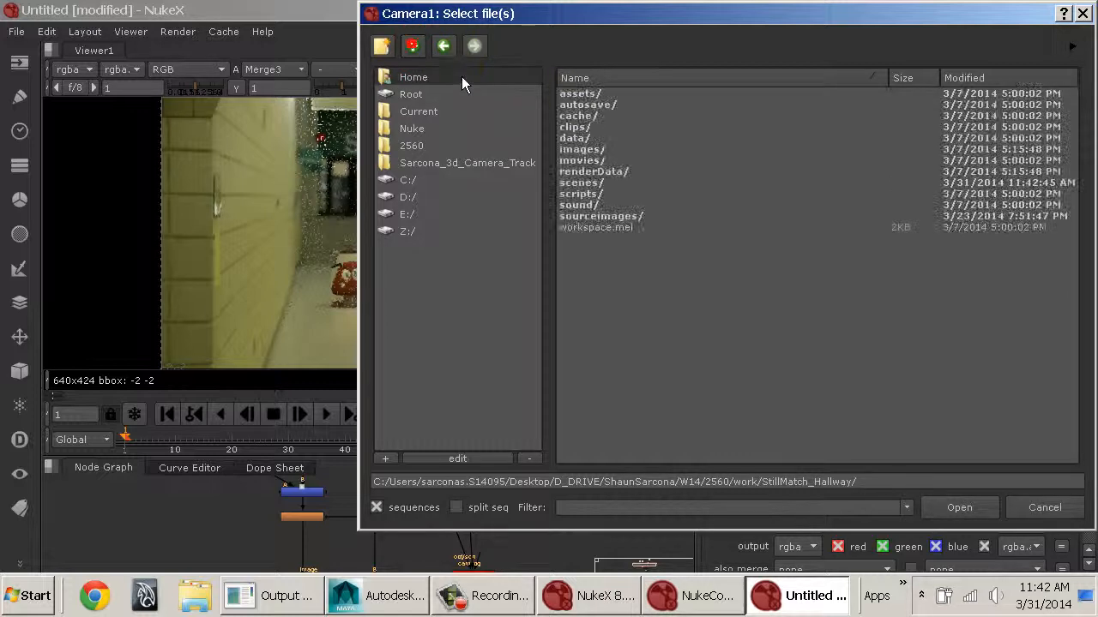
double_click(614, 189)
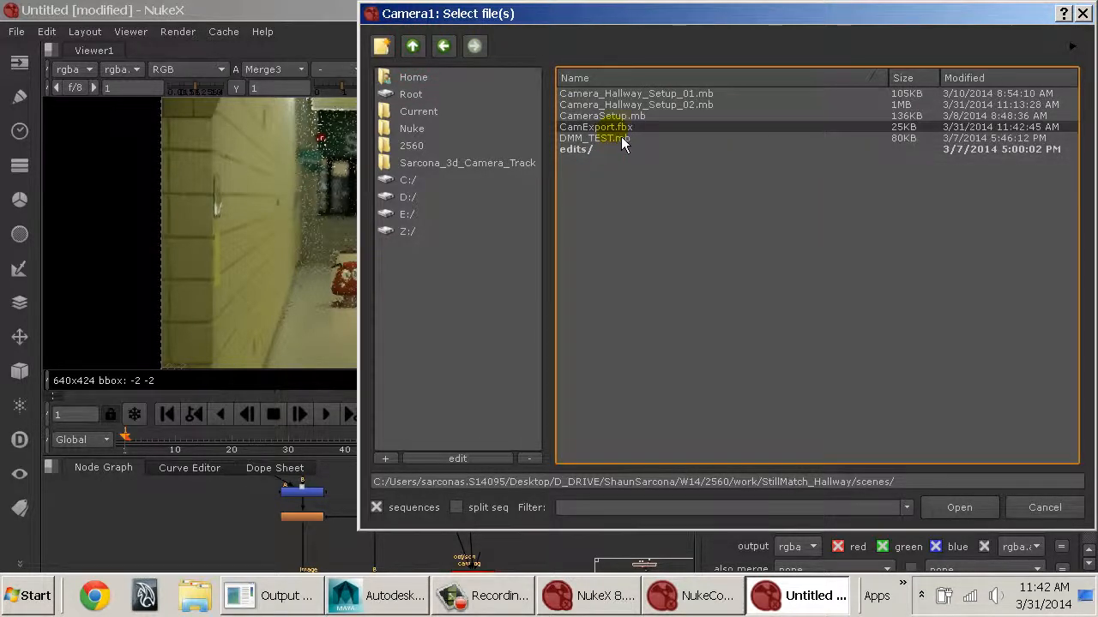
left_click(609, 127)
key("Return")
left_click(549, 245)
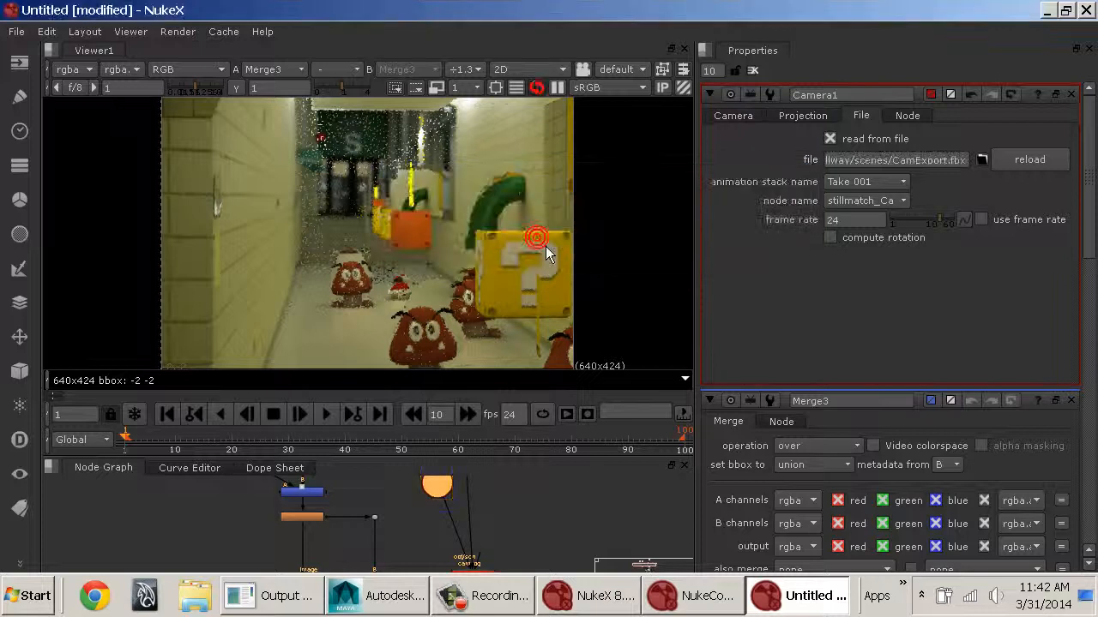
Step: Check the merged result through the imported camera and line up Merge3 level with Merge2 in the node graph
mouse_move(600, 225)
middle_mouse_down()
mouse_move(578, 259)
mouse_move(592, 219)
middle_mouse_up()
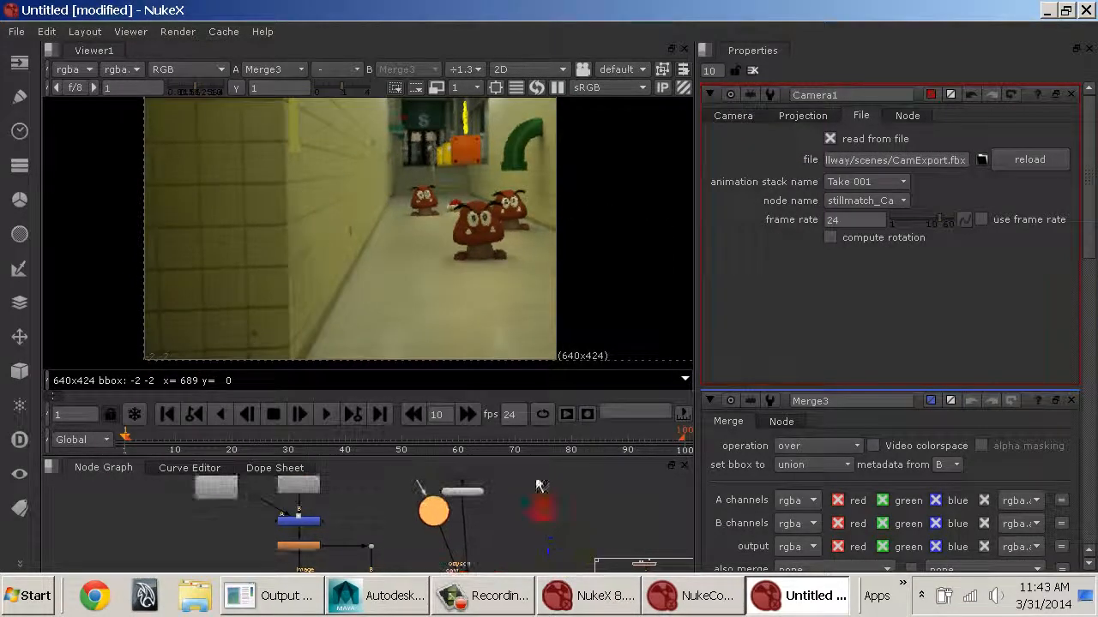
key("space")
scroll(541, 351, "down", 1)
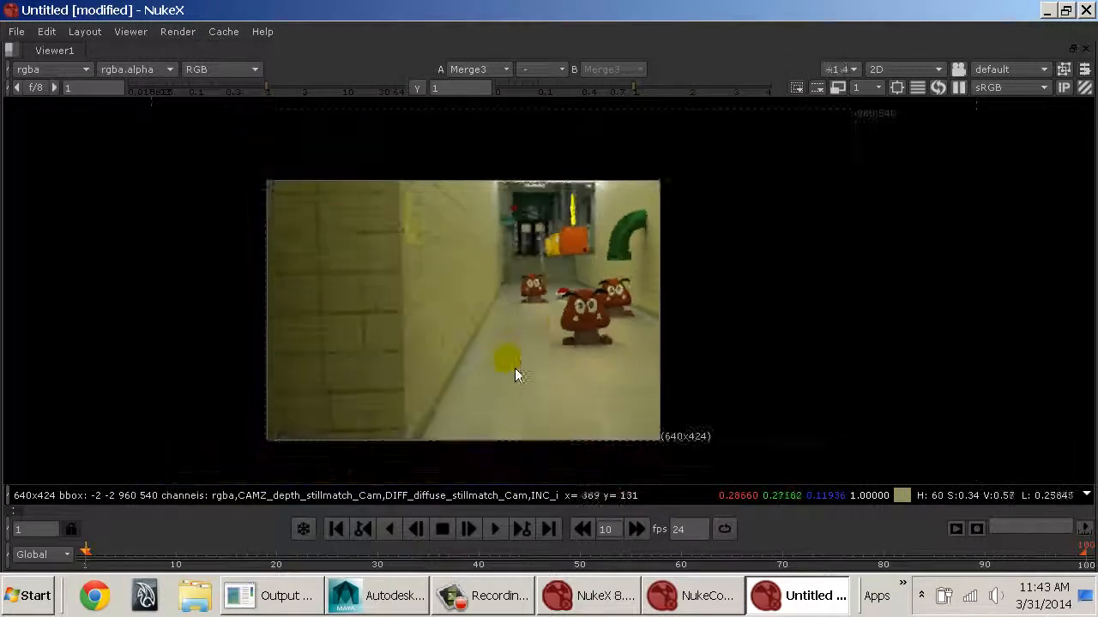
key("space")
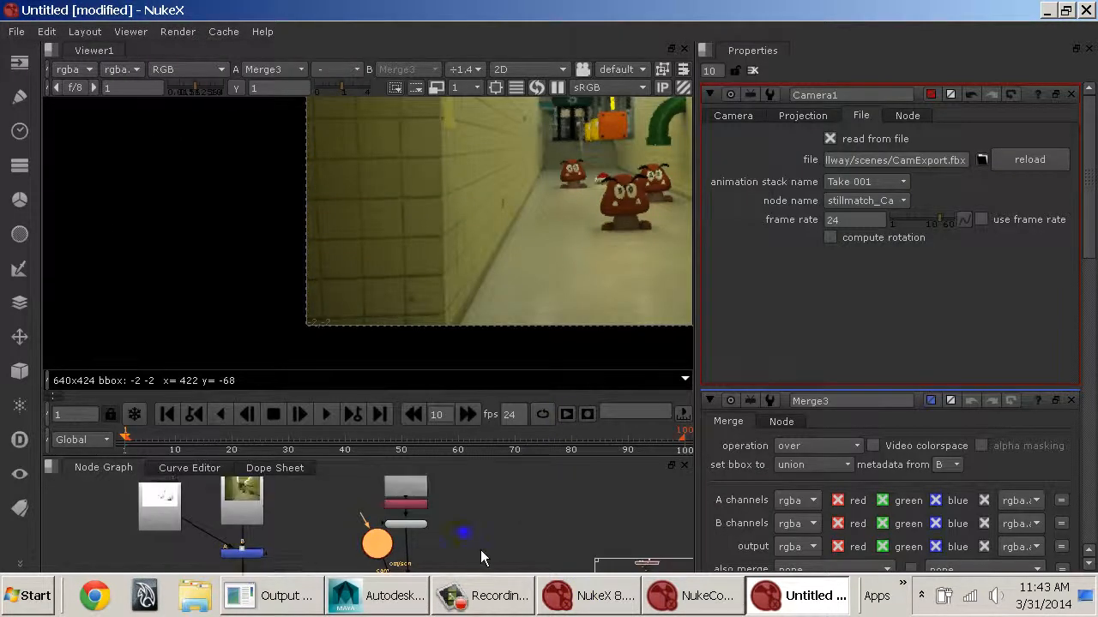
middle_click_drag(473, 543, 566, 277)
right_click(475, 560)
left_click(453, 543)
key("space")
scroll(566, 277, "up", 4)
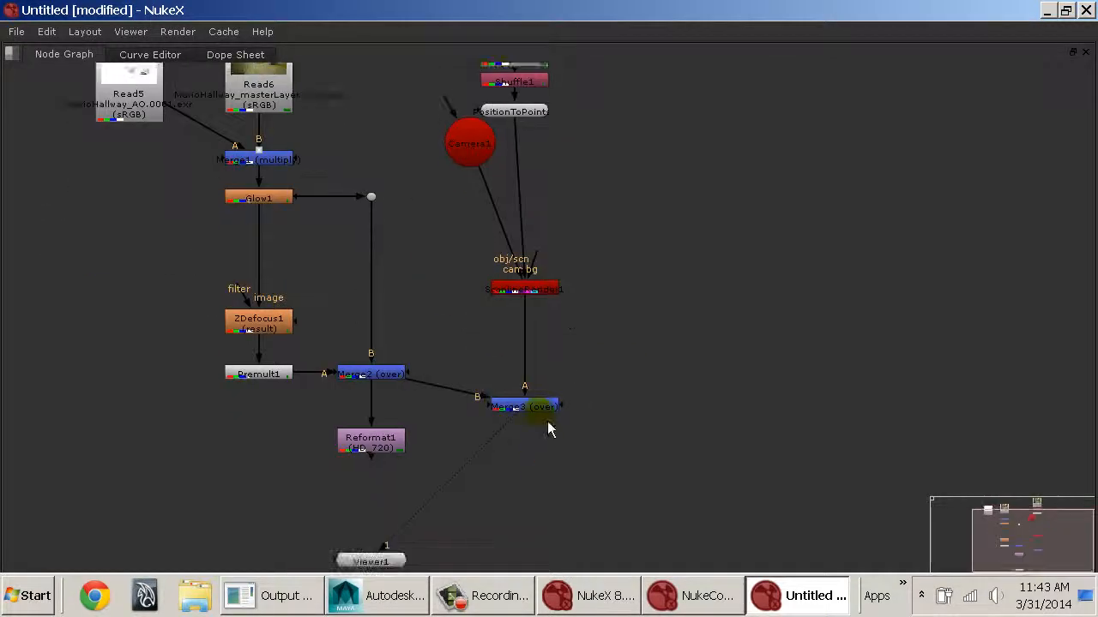
left_click_drag(549, 426, 544, 397)
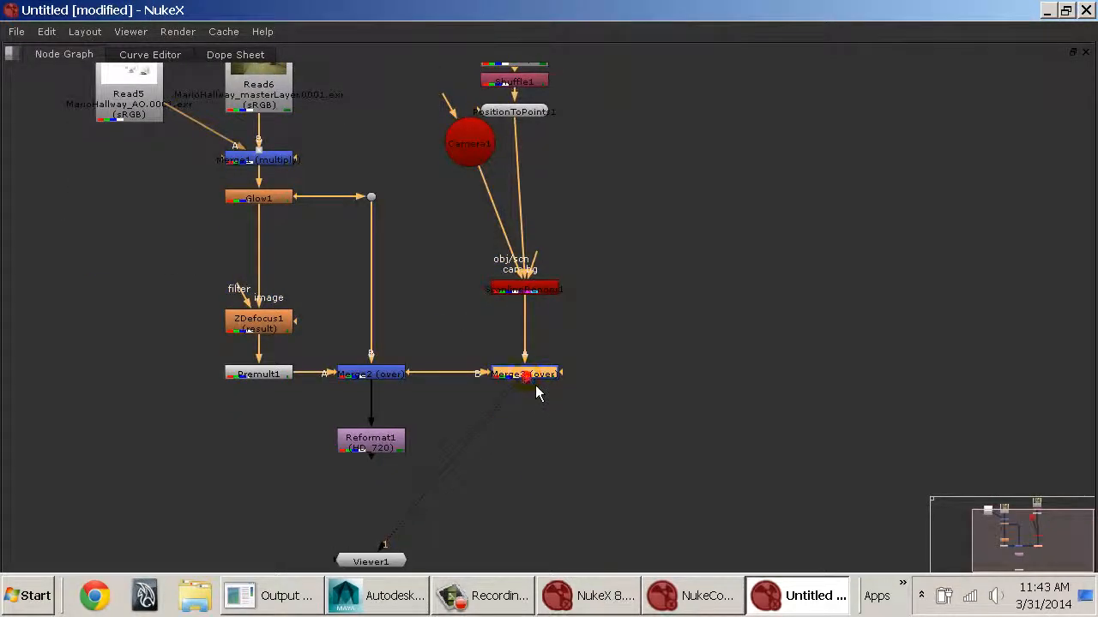
left_click(379, 390)
Step: Set the full size format to 640x424 in the project settings and fit the image in the viewer
middle_click_drag(453, 296, 473, 400)
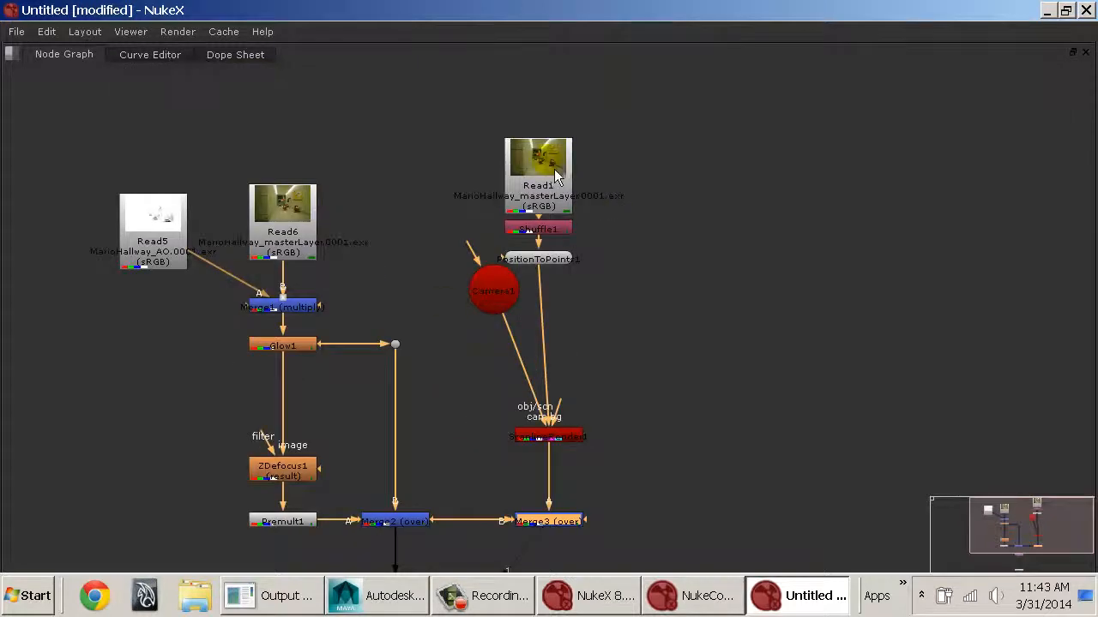
left_click(659, 305)
key("Tab")
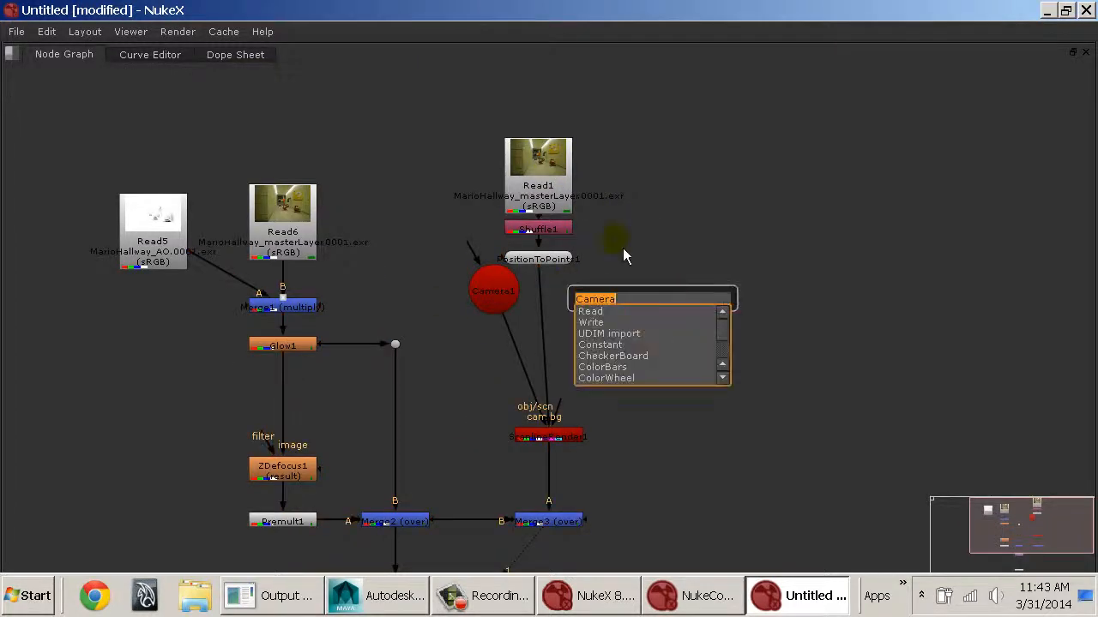
left_click(622, 250)
key("space")
key("s")
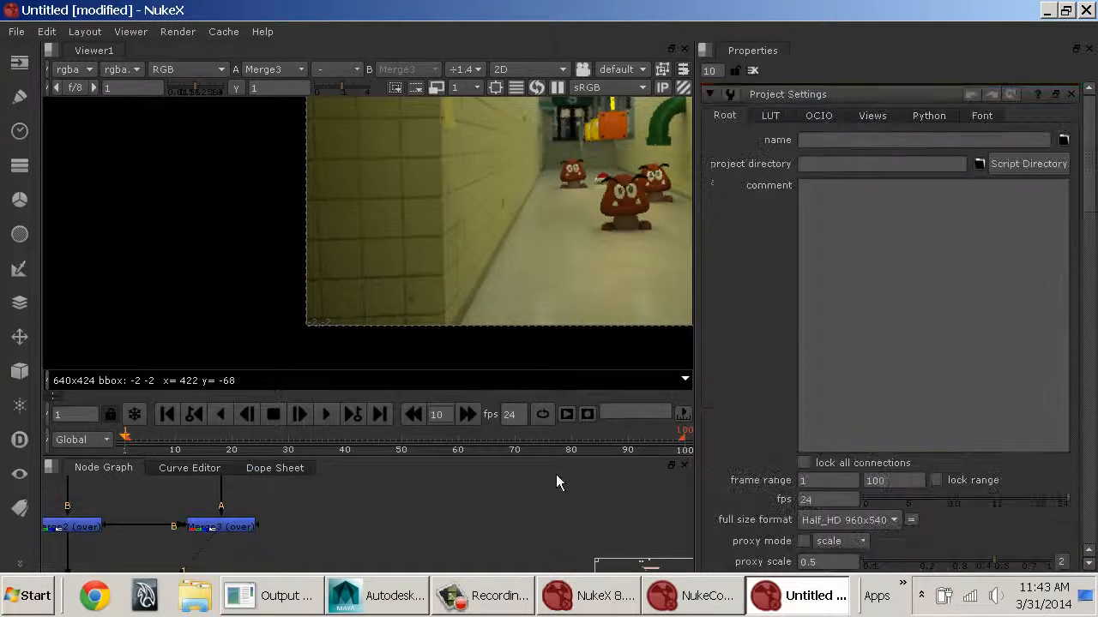
left_click(879, 520)
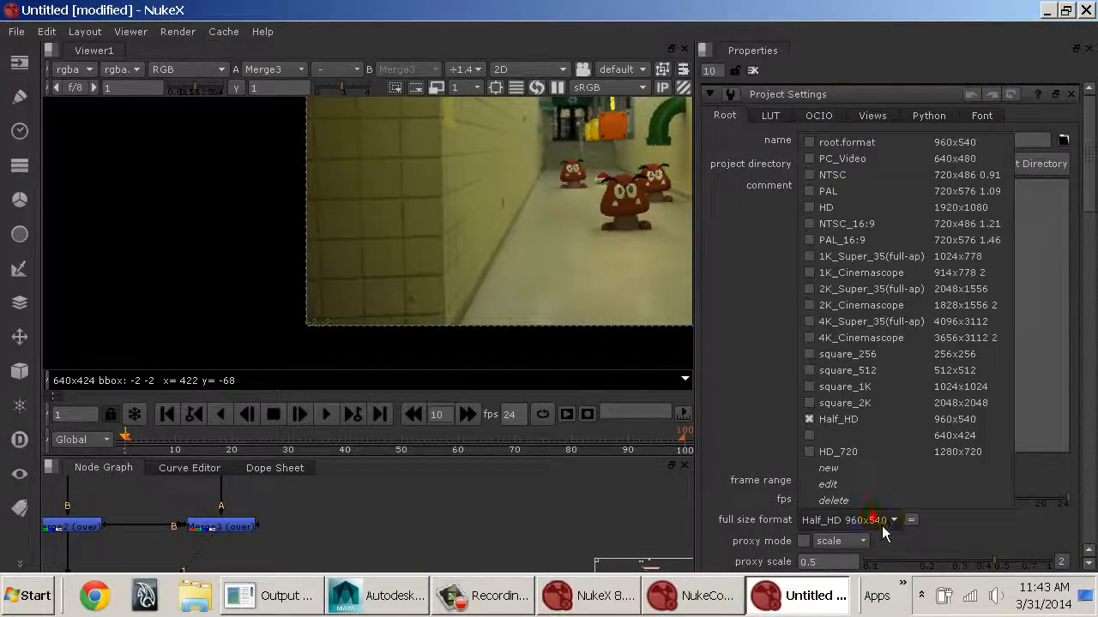
left_click(899, 441)
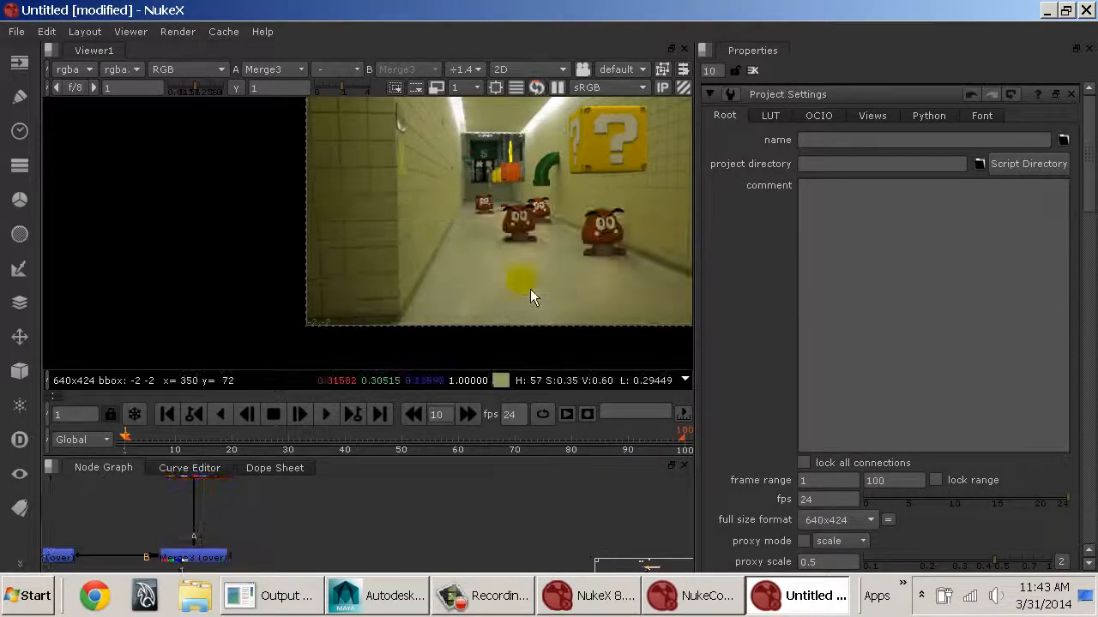
key("f")
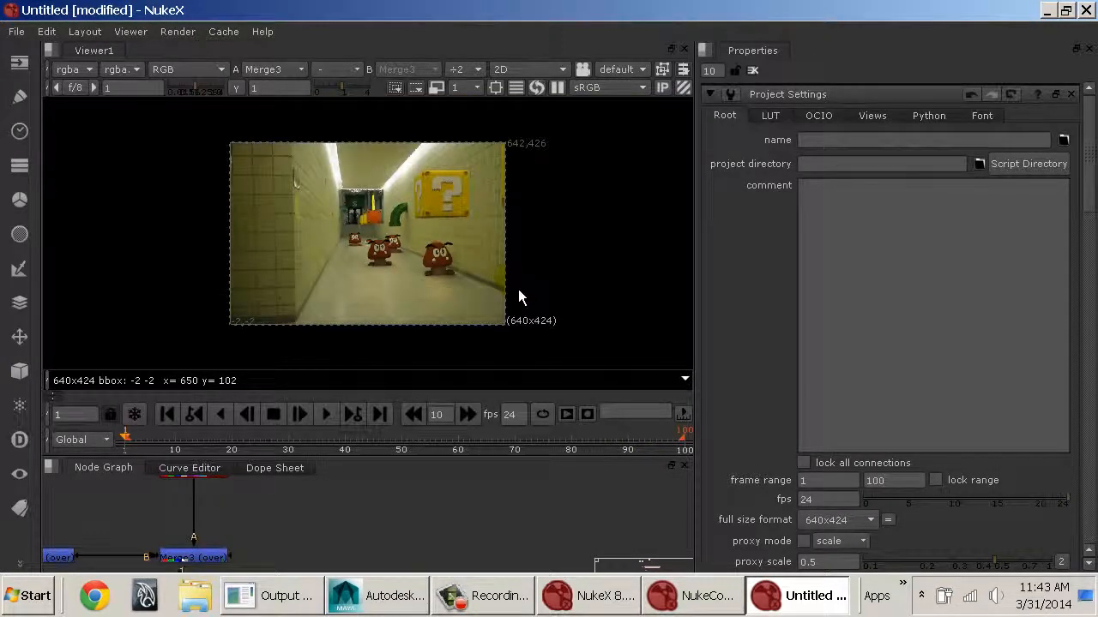
Step: Open PositionToPoints1, try a point size of 3.3, and set it to 0.85
middle_click_drag(301, 508, 551, 483)
mouse_move(502, 518)
middle_mouse_down()
mouse_move(521, 512)
mouse_move(495, 548)
mouse_move(534, 552)
mouse_move(526, 583)
mouse_move(508, 572)
middle_mouse_up()
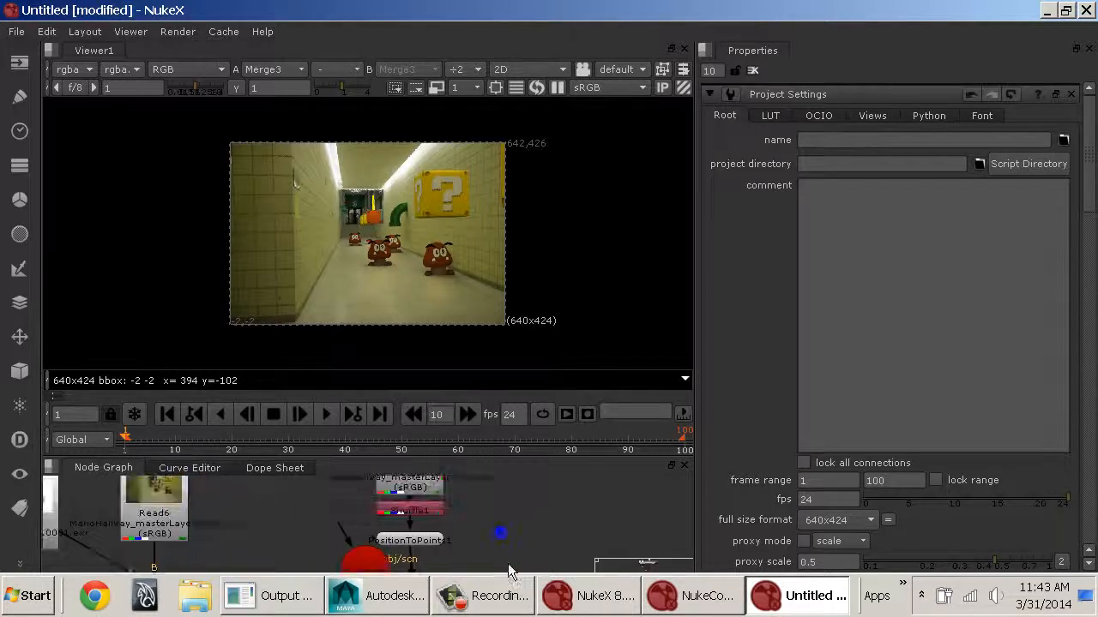
double_click(412, 540)
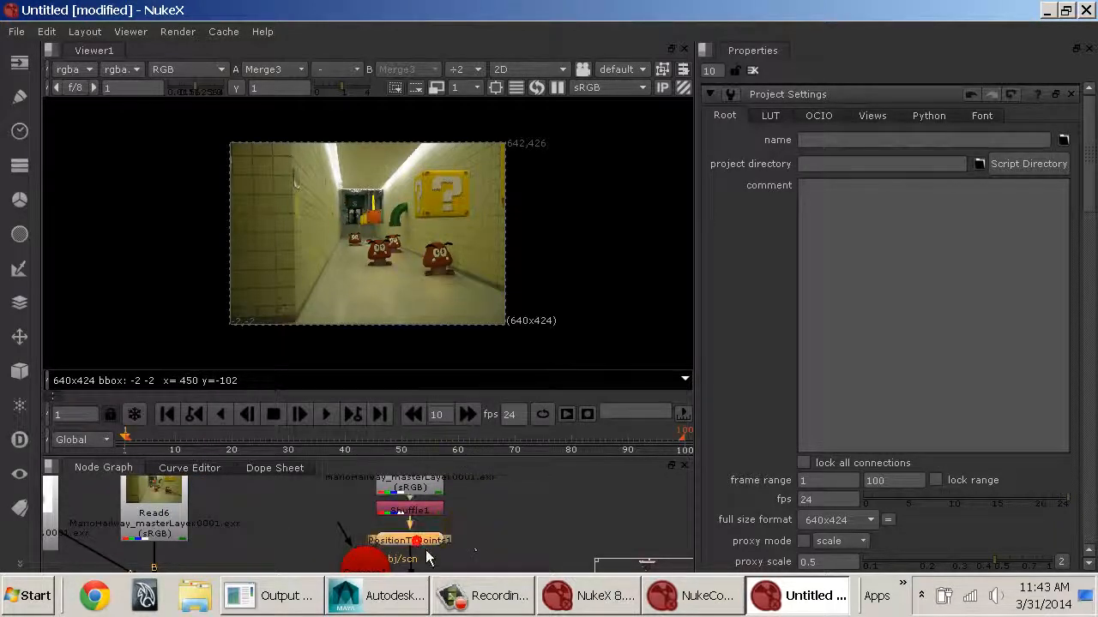
left_click(876, 277)
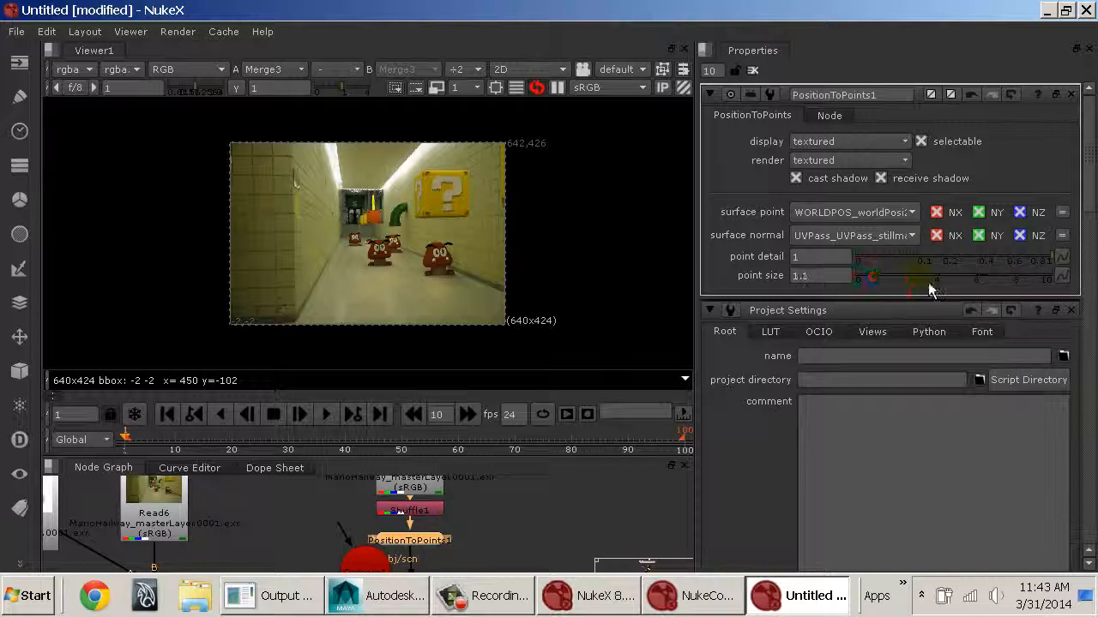
scroll(499, 250, "up", 3)
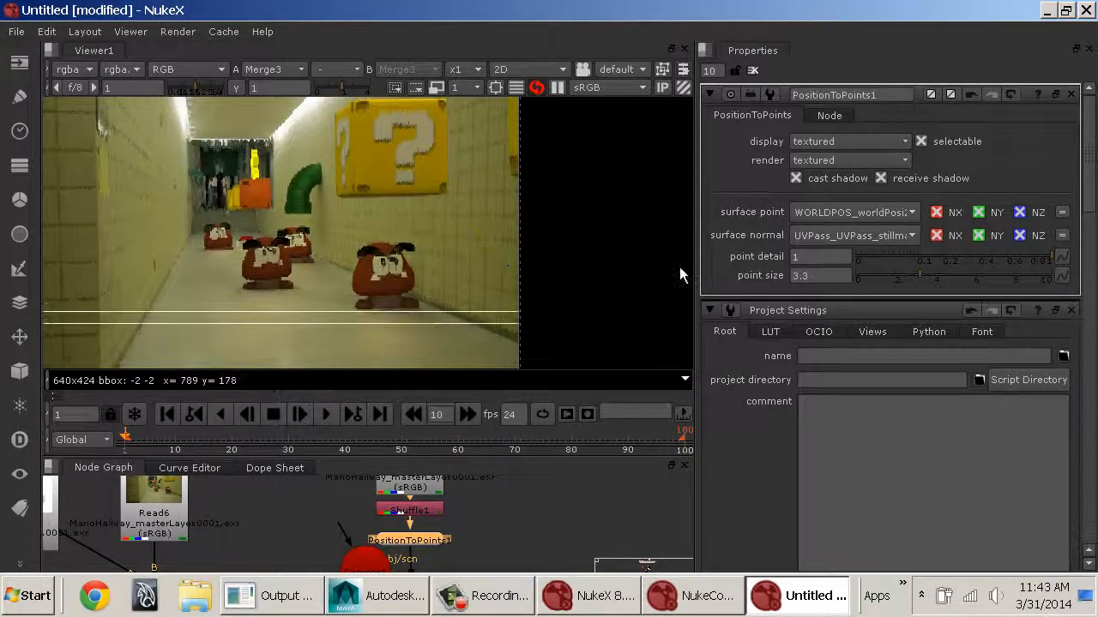
left_click_drag(888, 284, 880, 285)
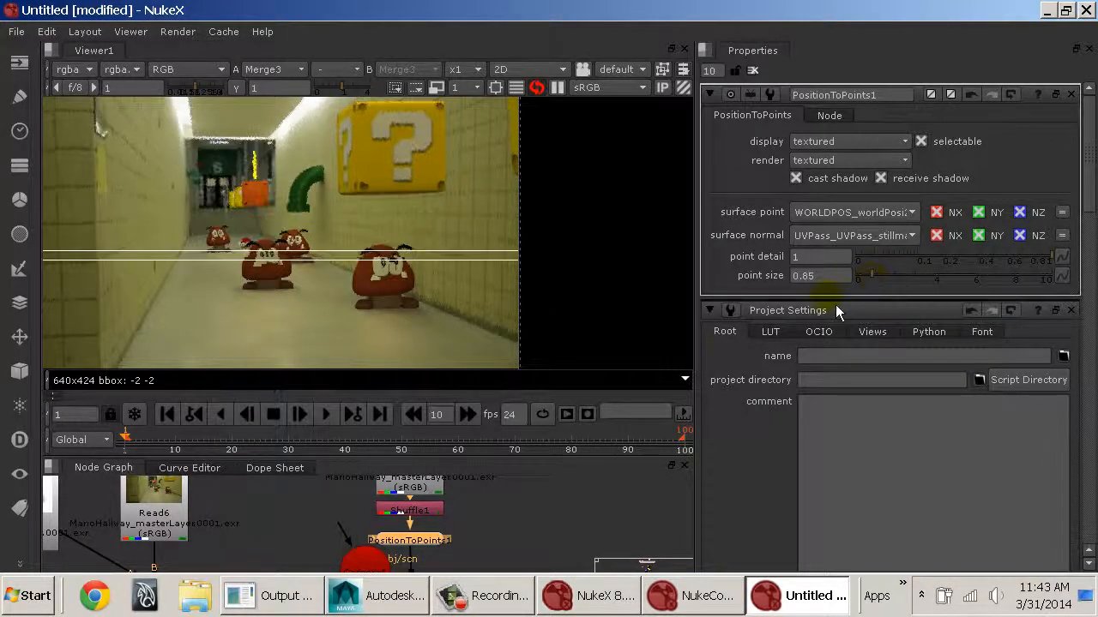
Step: Insert a Grade node between ScanlineRender1 and Merge3
middle_click_drag(527, 518, 539, 454)
scroll(410, 261, "up", 6)
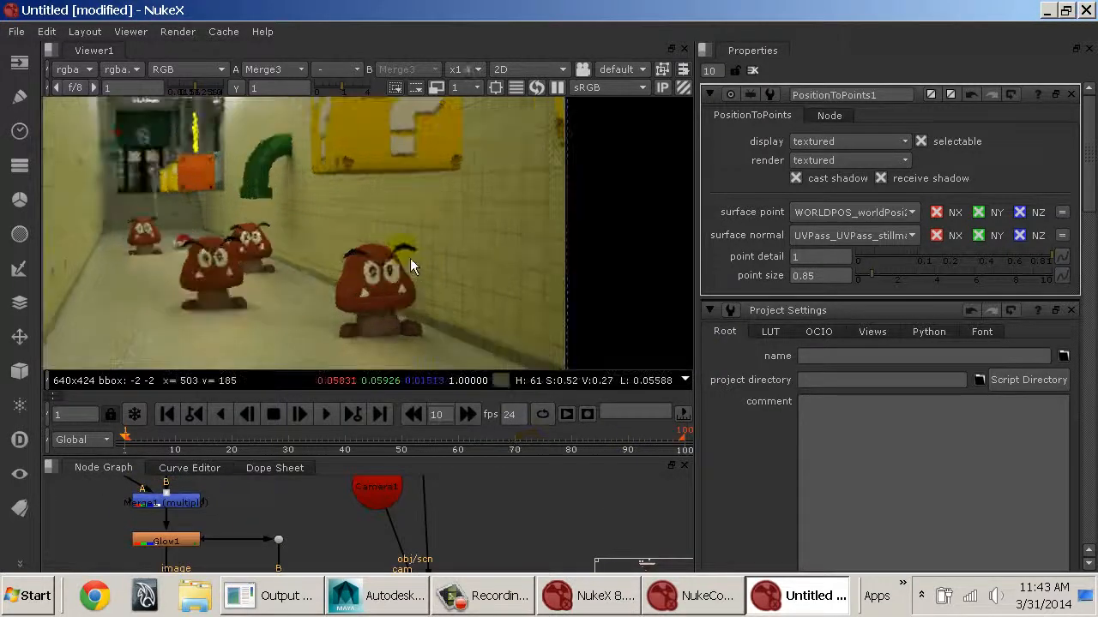
middle_click_drag(519, 507, 515, 403)
middle_click_drag(462, 531, 453, 495)
left_click(453, 494)
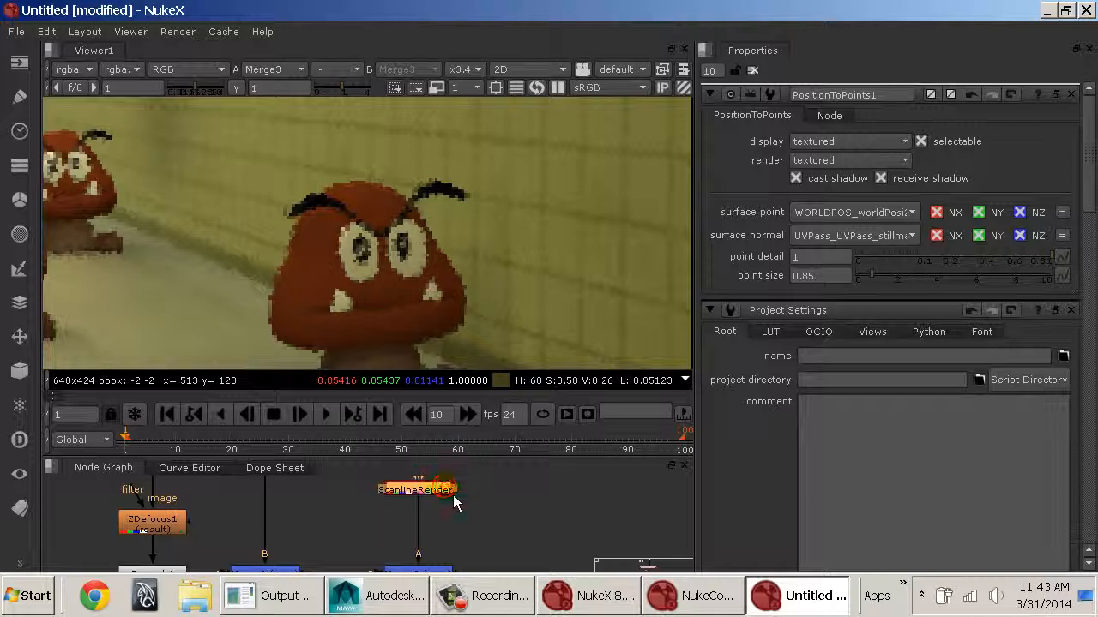
key("g")
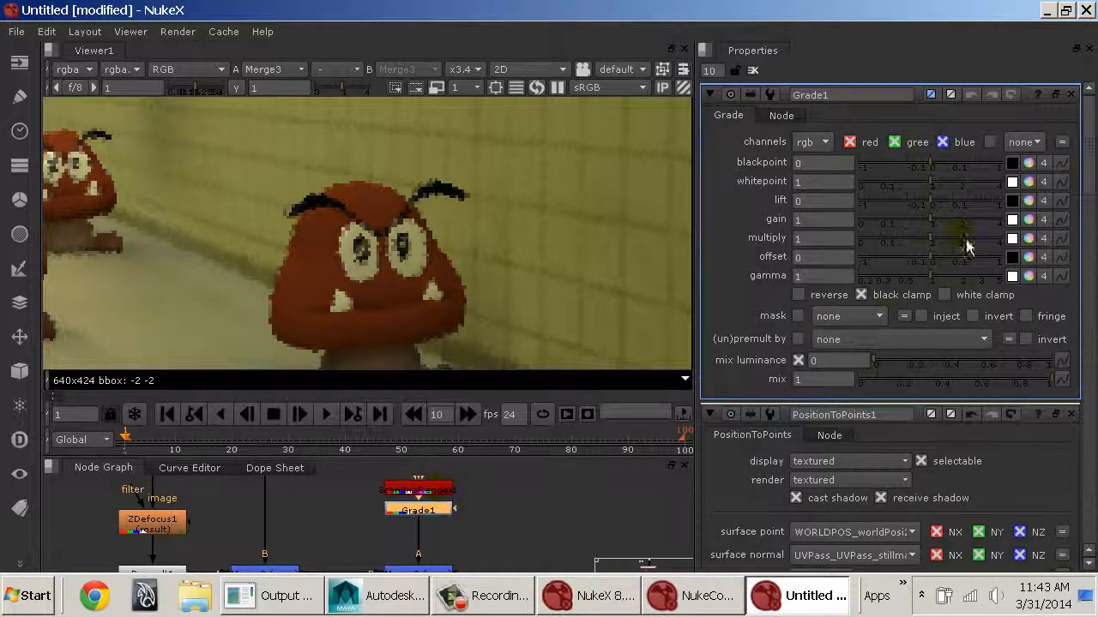
Step: Split Grade1's multiply into separate channels and set red to 1.15, green to 0.44 and blue to 0.7
left_click(1029, 237)
left_click(904, 260)
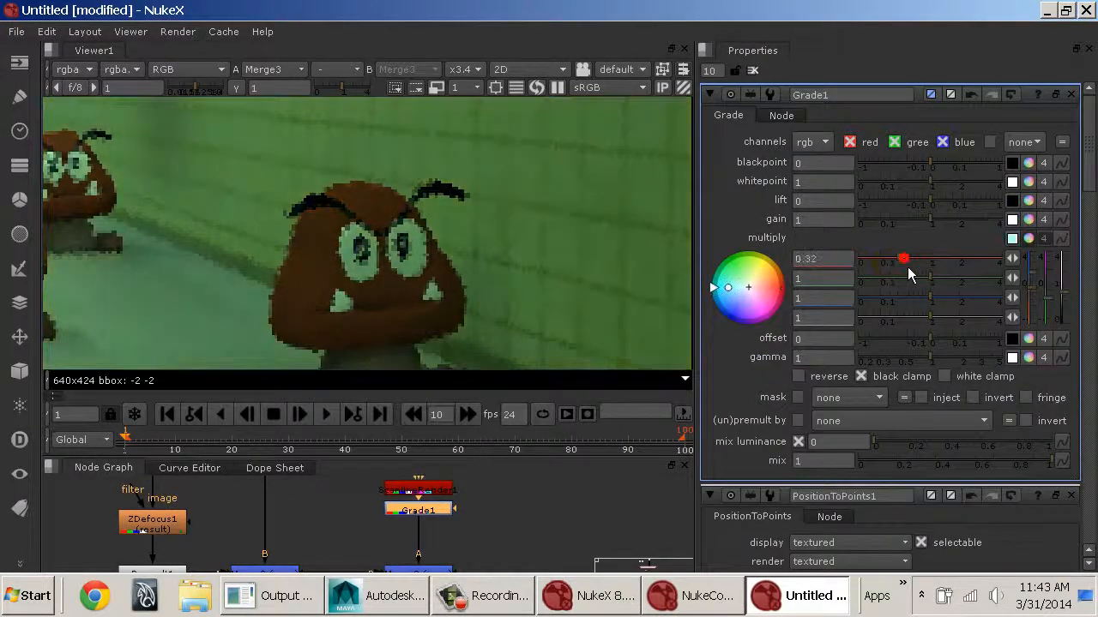
left_click_drag(936, 277, 917, 297)
left_click(921, 285)
left_click(524, 530)
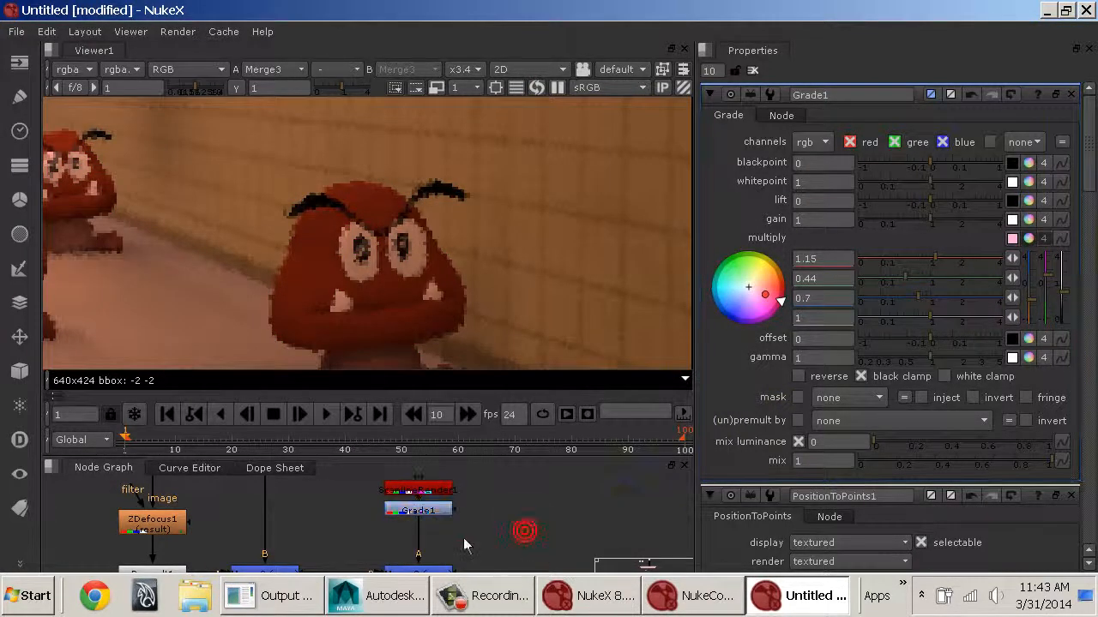
Step: Set the point size of PositionToPoints1 to 0.2
double_click(431, 493)
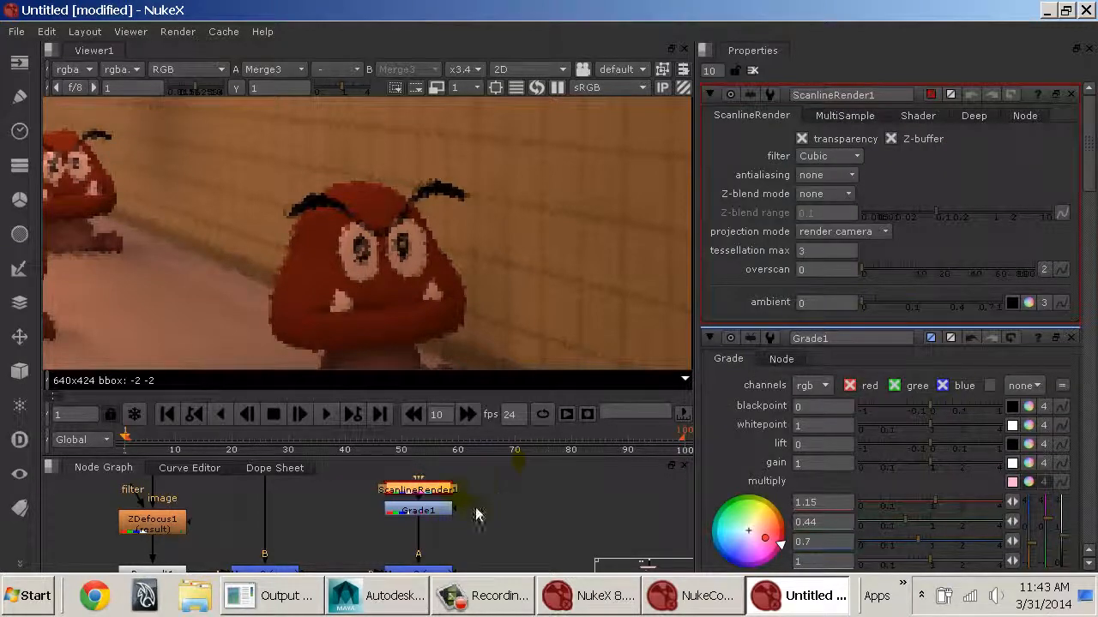
middle_click_drag(465, 506, 474, 560)
double_click(463, 489)
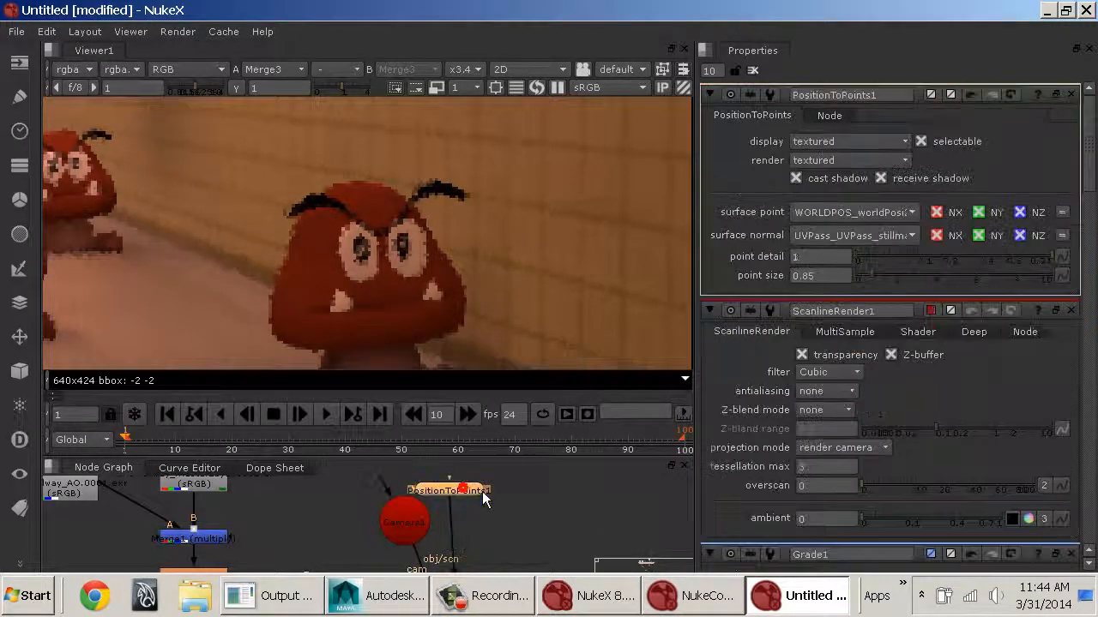
left_click(811, 277)
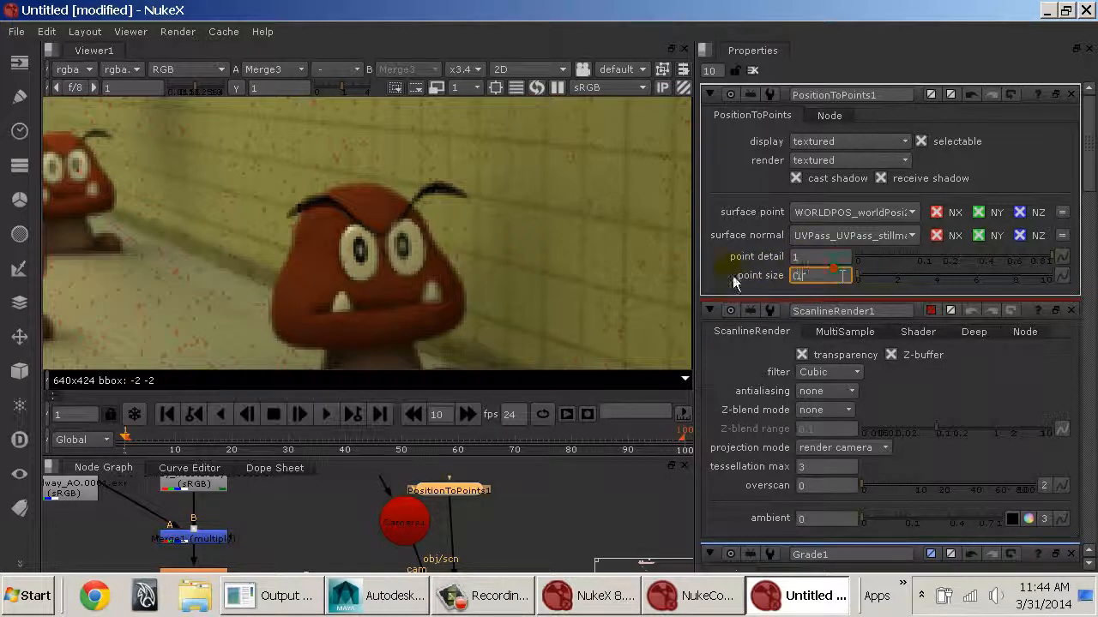
type(".2")
key("Return")
left_click(556, 506)
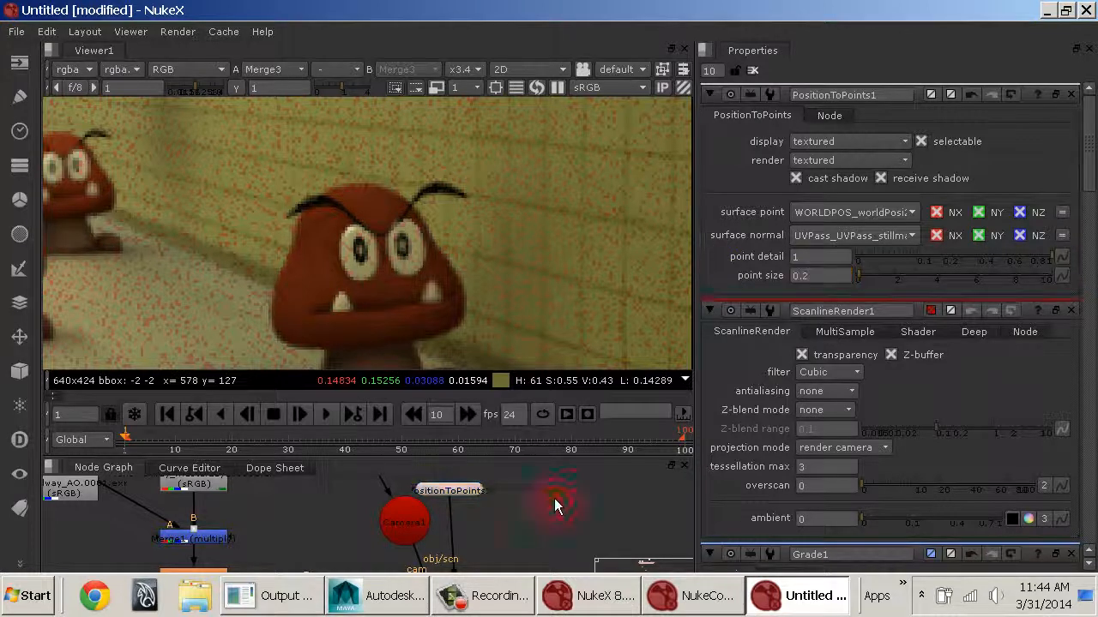
Step: Examine how the smaller points cover the Goombas and the rest of the hallway
middle_click_drag(556, 506, 721, 507)
scroll(539, 282, "down", 1)
middle_click_drag(532, 201, 657, 237)
scroll(617, 227, "down", 1)
middle_click_drag(567, 229, 523, 249)
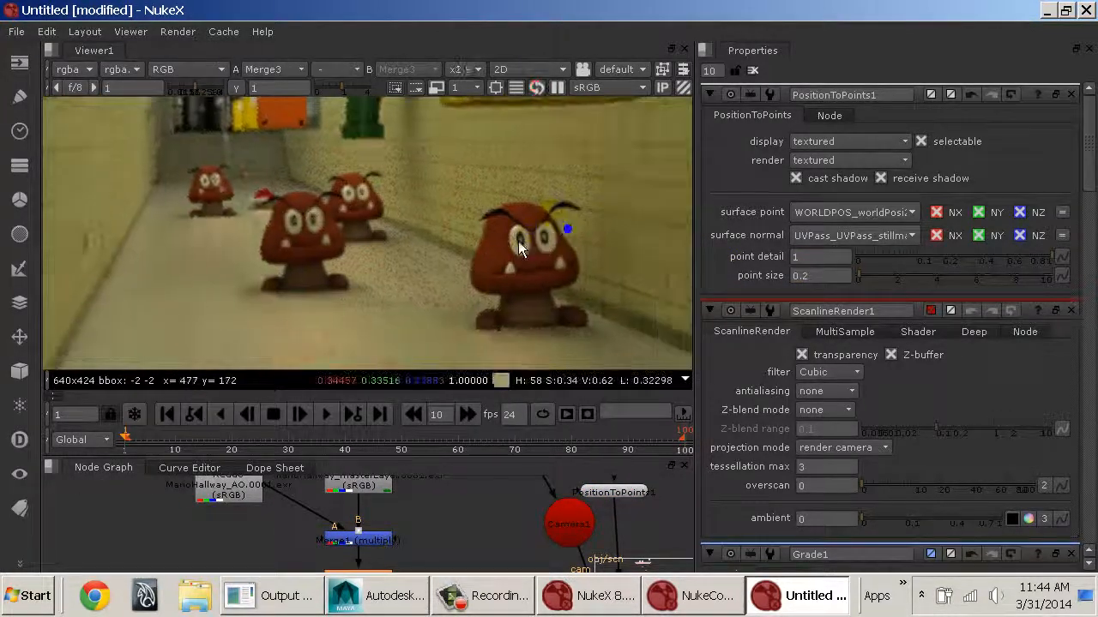
scroll(519, 249, "down", 1)
scroll(519, 256, "down", 1)
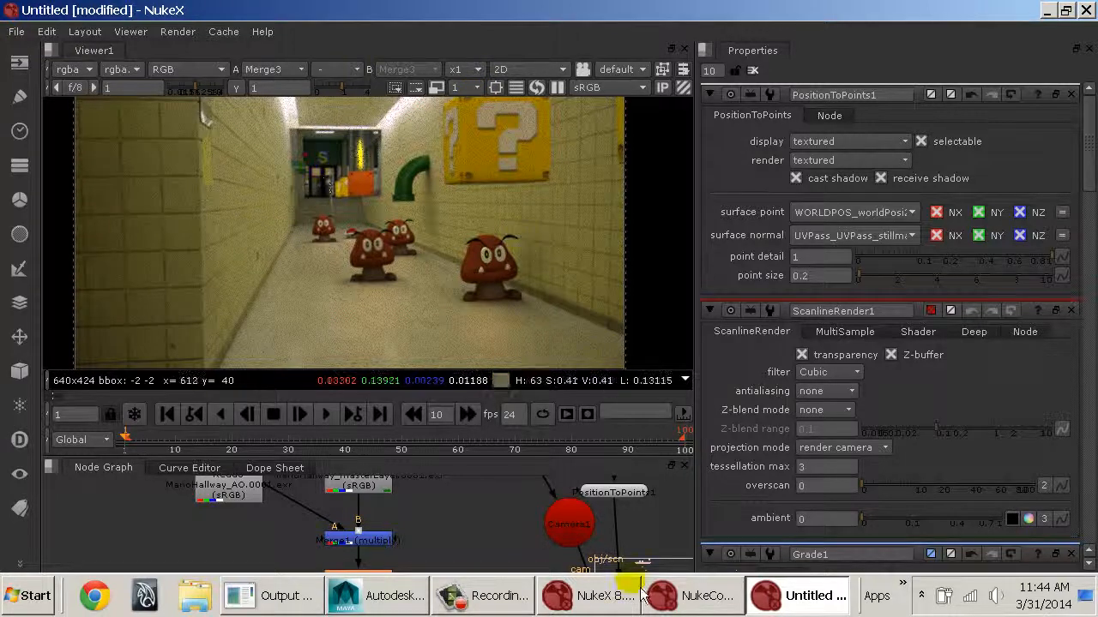
Step: Set the point detail of PositionToPoints1 to 0.036 and its point size to 2.15
left_click_drag(617, 494, 633, 498)
middle_click_drag(556, 512, 416, 553)
left_click_drag(491, 504, 510, 512, "ctrl")
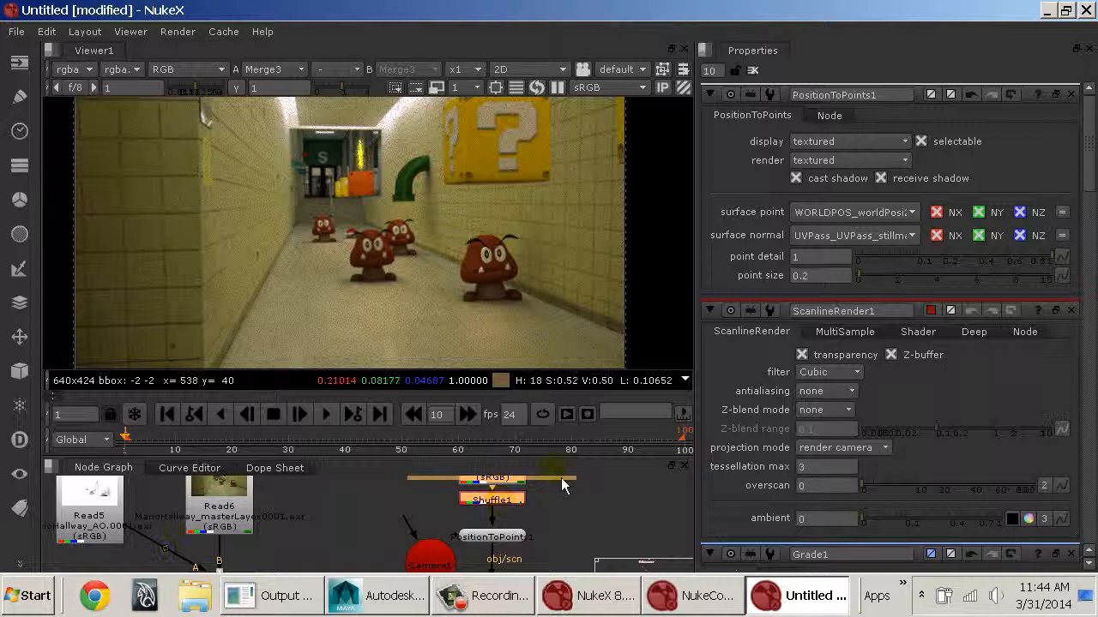
middle_click_drag(550, 560, 534, 442)
middle_click_drag(550, 514, 521, 562)
left_click(893, 254)
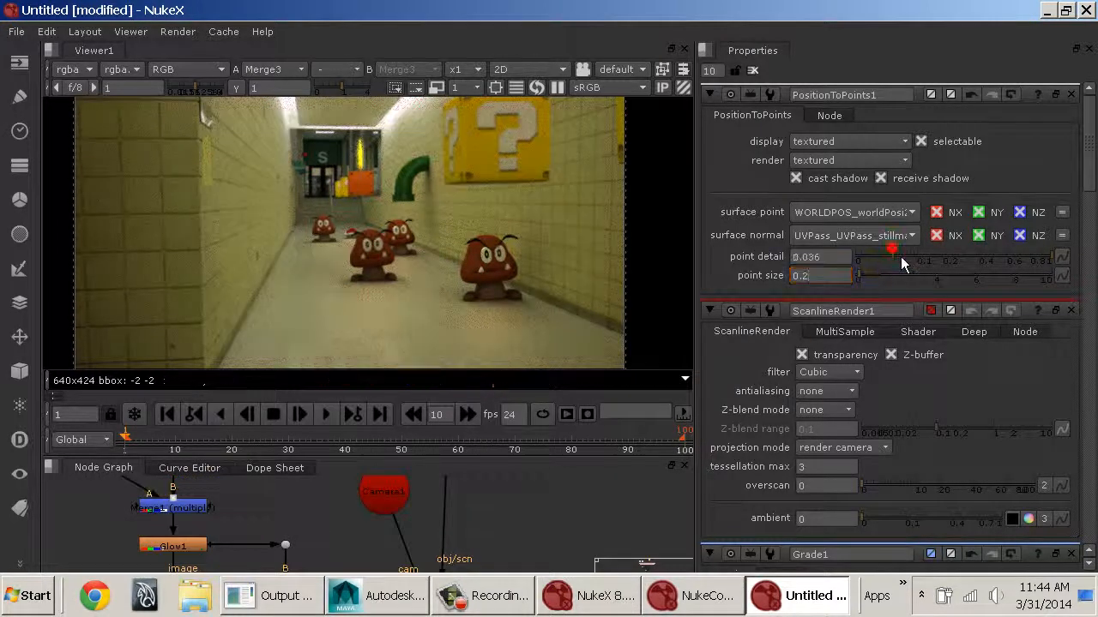
left_click_drag(871, 274, 906, 290)
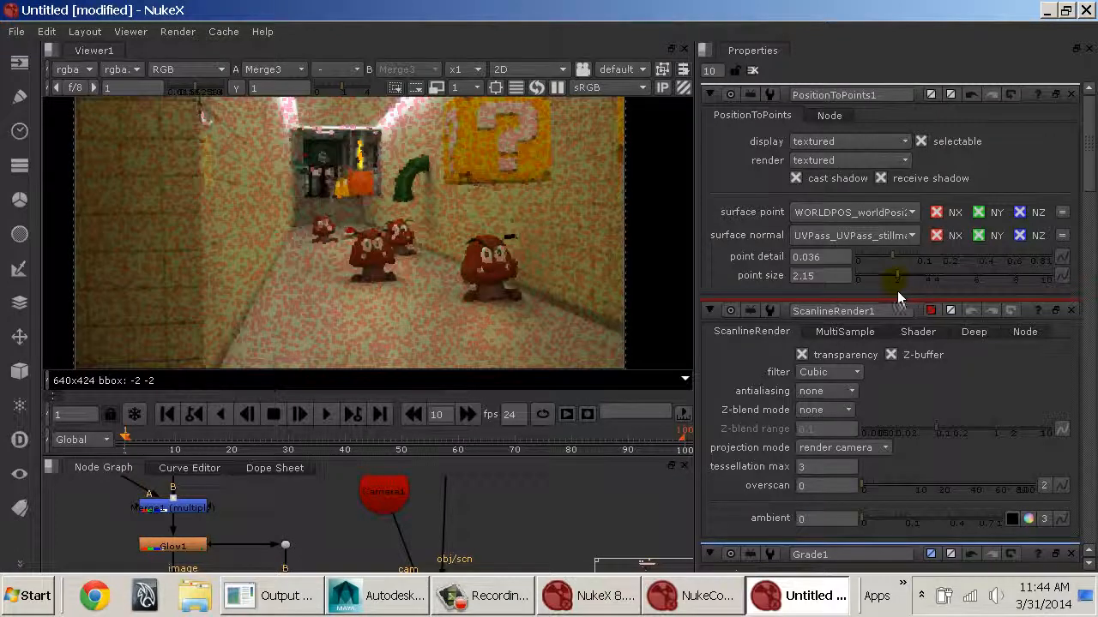
Step: Delete the Grade1 node between ScanlineRender1 and Merge3
middle_click_drag(494, 544, 481, 431)
middle_click_drag(491, 551, 474, 480)
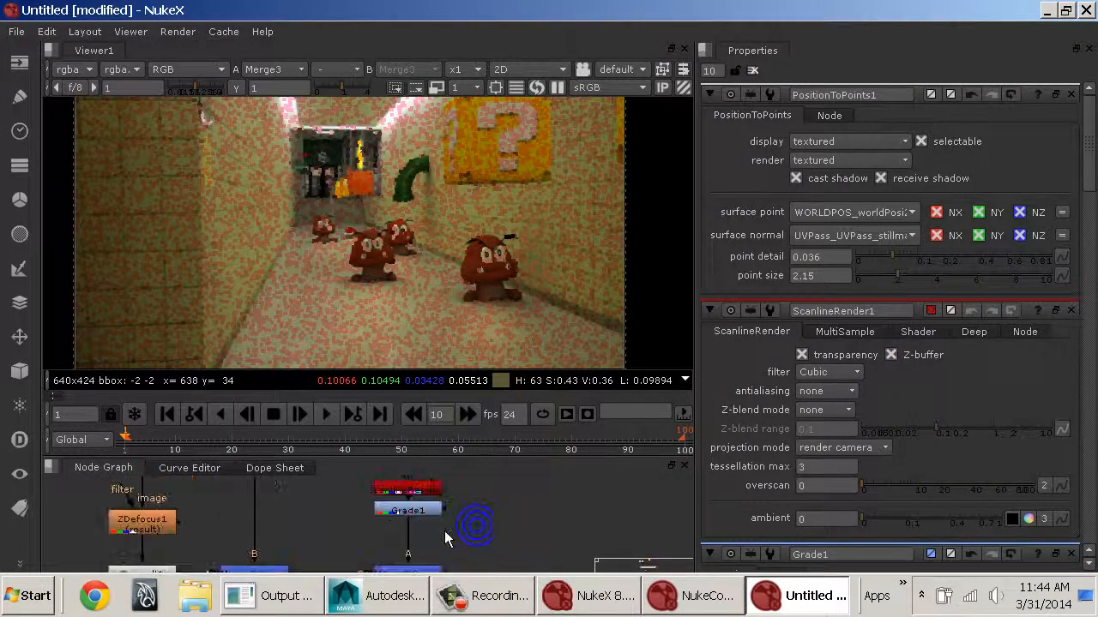
left_click(432, 517)
key("Delete")
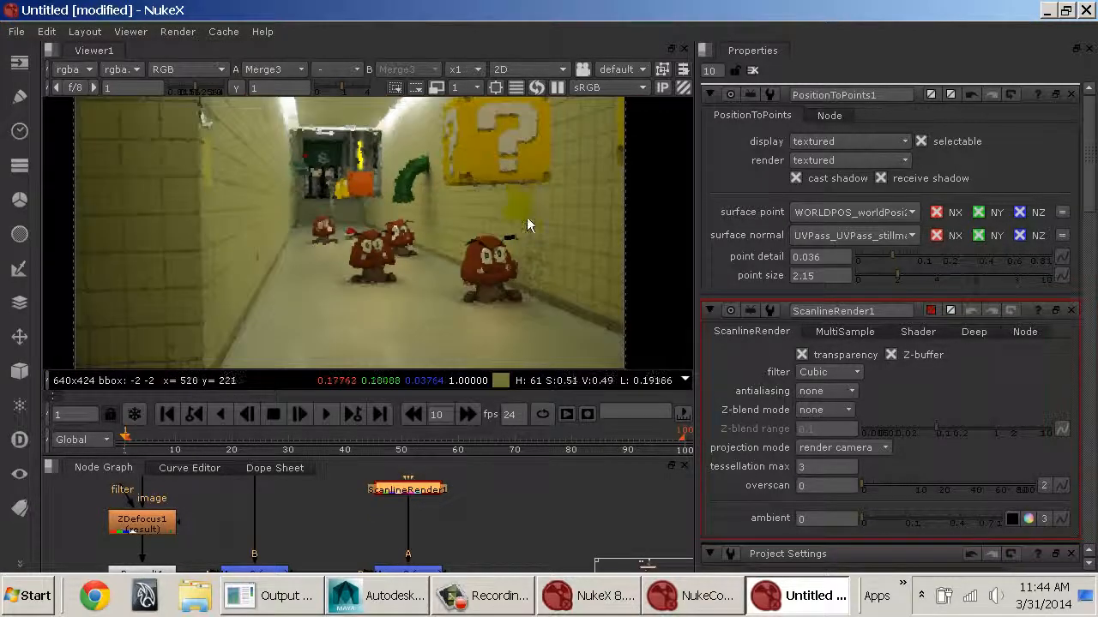
Step: Show the Reformat1 node's HD_720 output in Viewer1 and look over the node tree down to the viewer node
mouse_move(518, 500)
middle_mouse_down()
mouse_move(501, 531)
mouse_move(620, 481)
middle_mouse_up()
mouse_move(432, 549)
middle_mouse_down()
mouse_move(539, 507)
mouse_move(539, 483)
middle_mouse_up()
mouse_move(400, 541)
middle_mouse_down()
mouse_move(469, 541)
mouse_move(561, 592)
mouse_move(371, 540)
middle_mouse_up()
key("1")
middle_click_drag(493, 484, 529, 598)
middle_click_drag(570, 526, 573, 467)
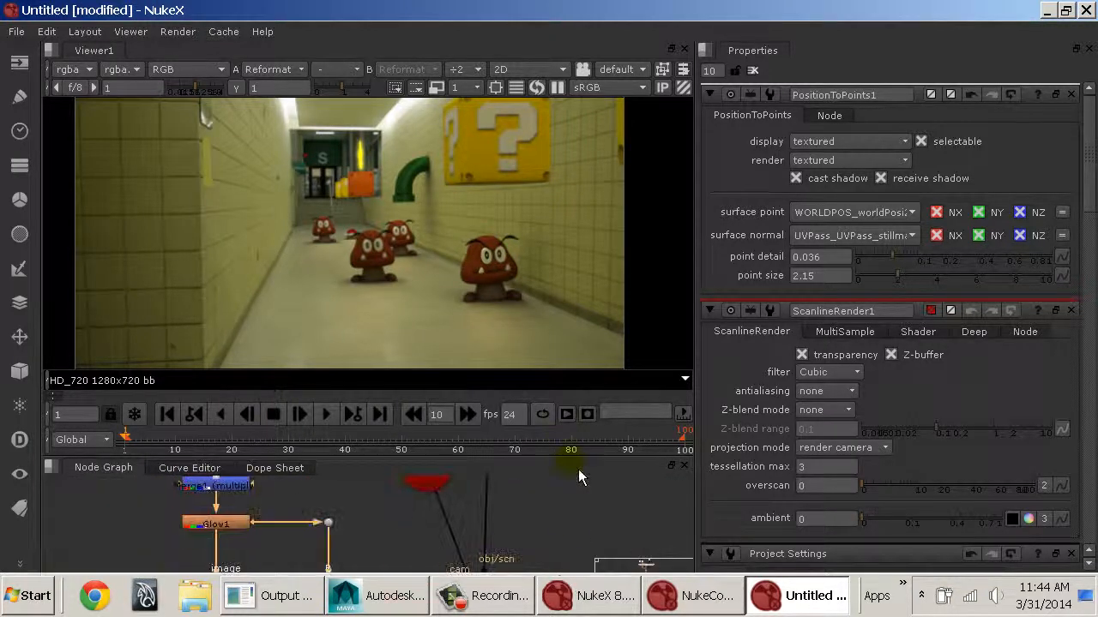
middle_click_drag(562, 553, 555, 481)
middle_click_drag(537, 590, 530, 493)
middle_click_drag(521, 561, 553, 468)
mouse_move(434, 525)
middle_mouse_down()
mouse_move(474, 564)
mouse_move(454, 526)
middle_mouse_up()
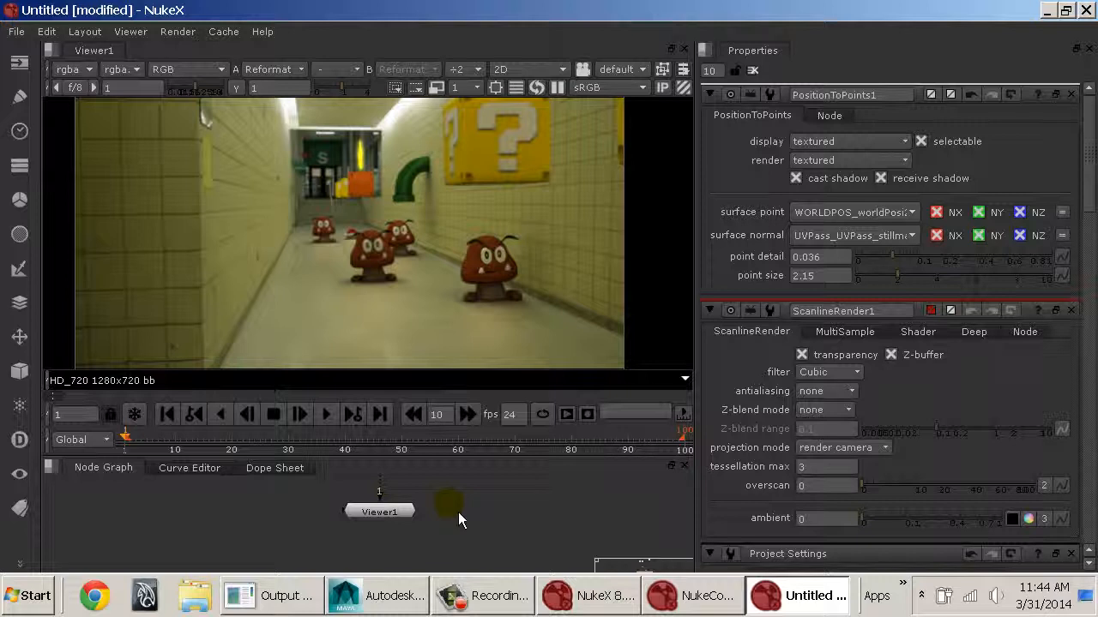
Step: Save the script as Comp_01 in the StillMatch_Hallway scenes folder
key("ctrl+s")
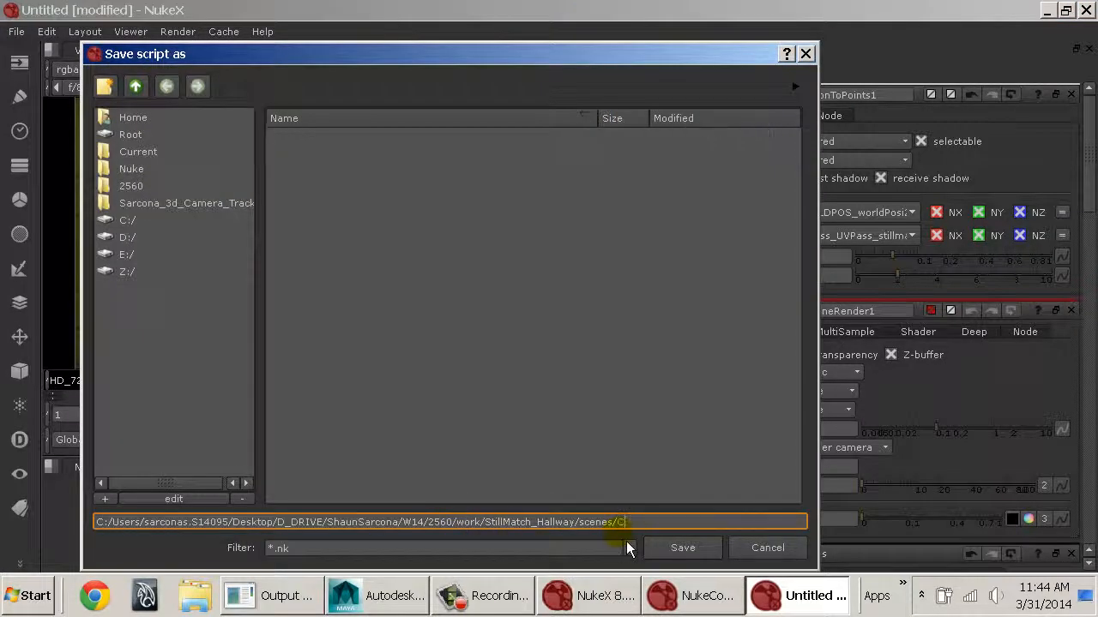
type("Comp")
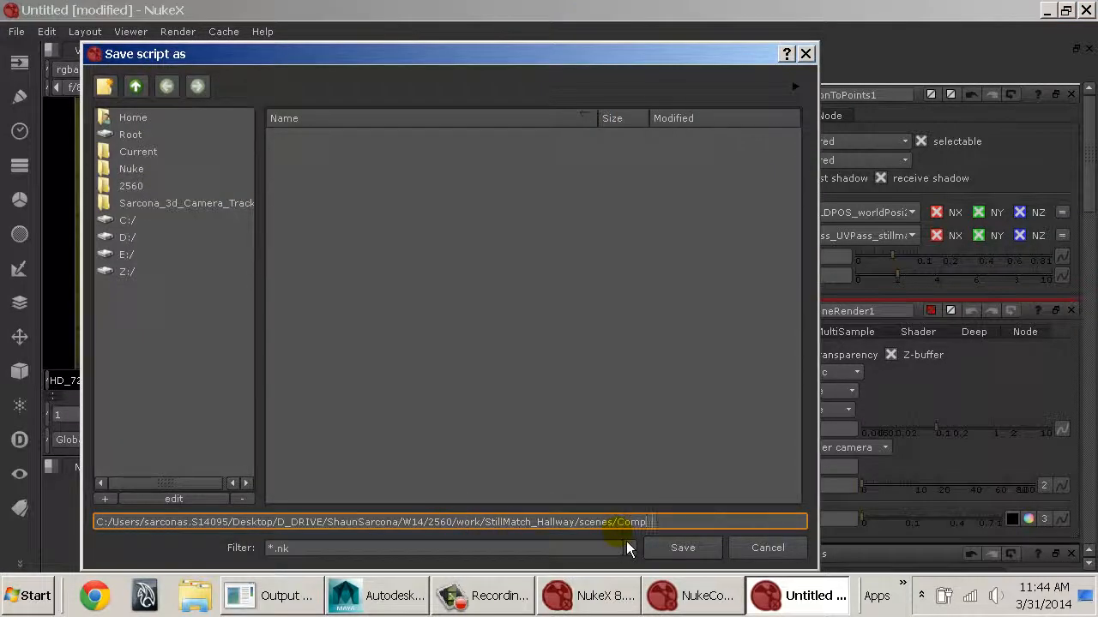
type("_01")
key("Return")
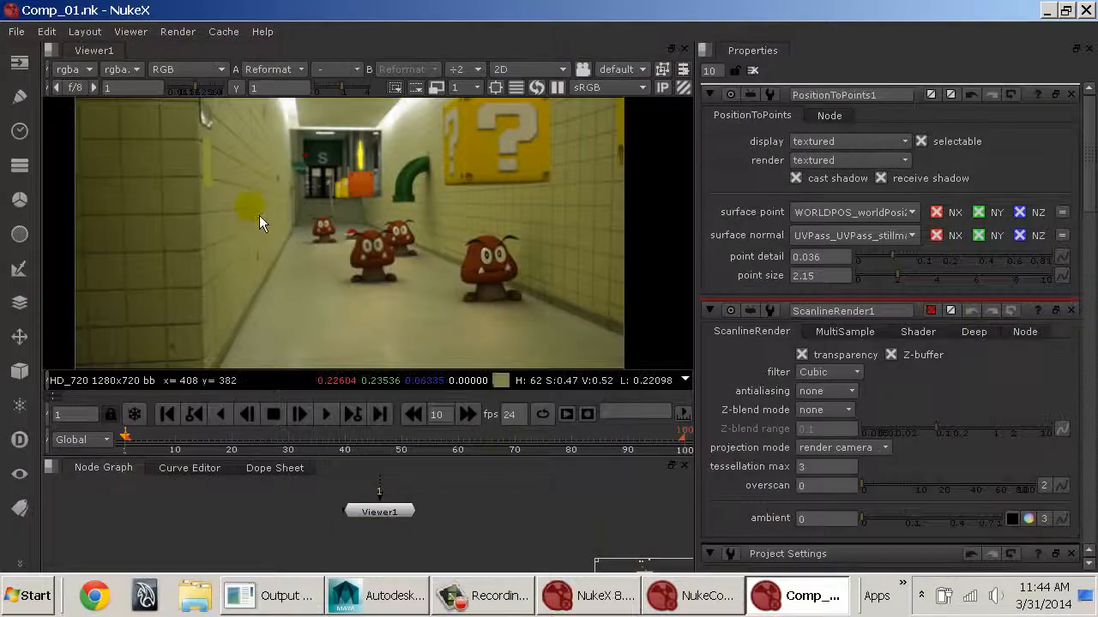
Step: Insert a LensDistortion node between Merge2 and Reformat1
left_click(493, 502)
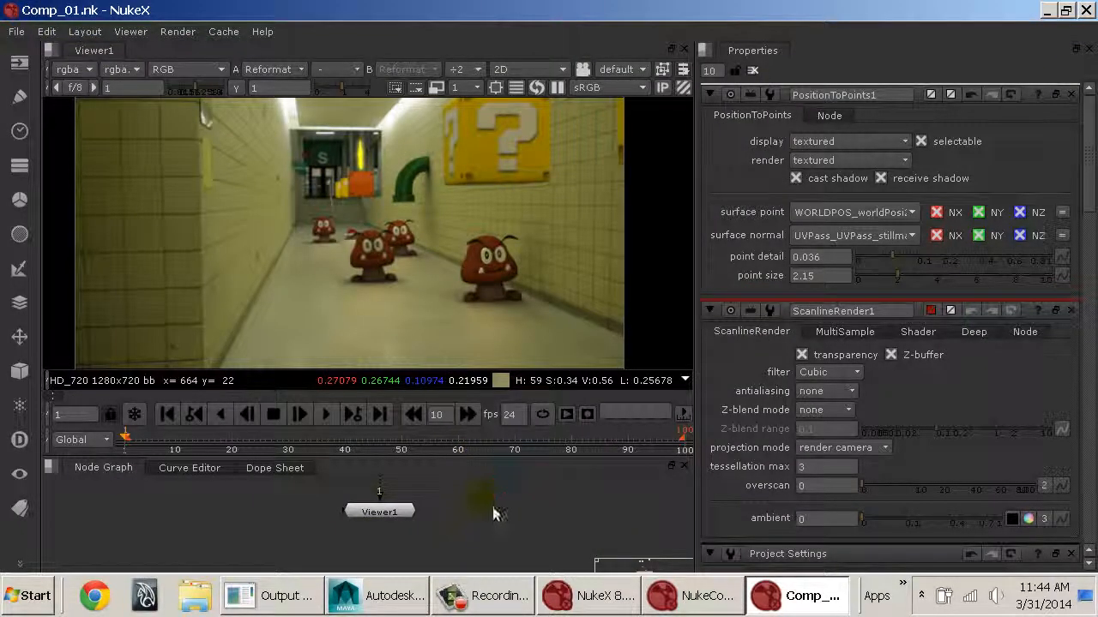
middle_click_drag(493, 508, 454, 552)
left_click(429, 505)
key("Tab")
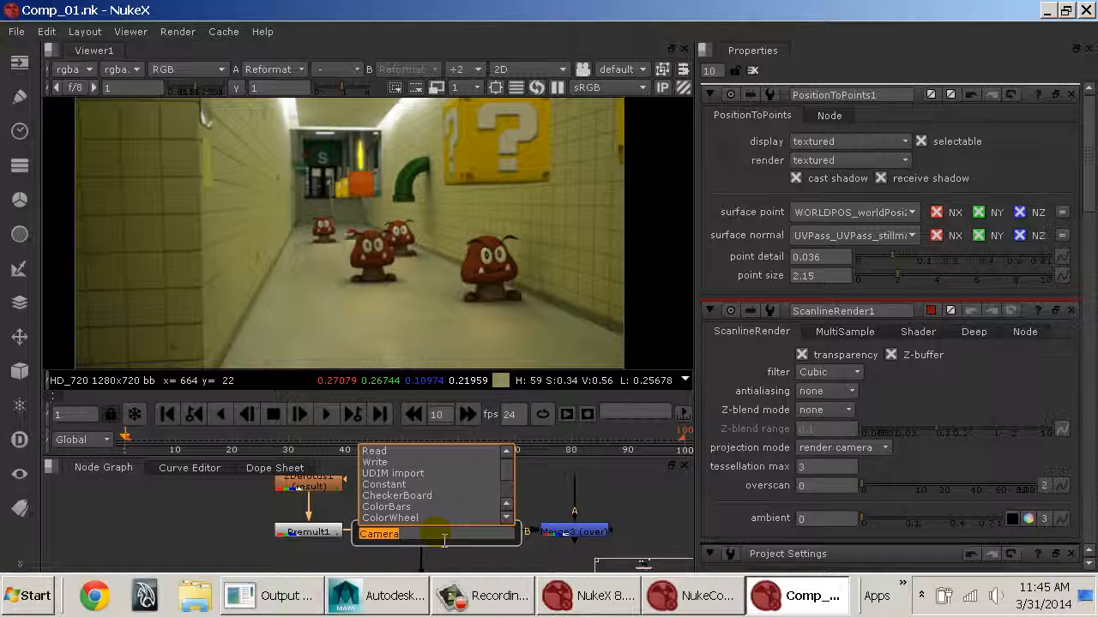
type("lens")
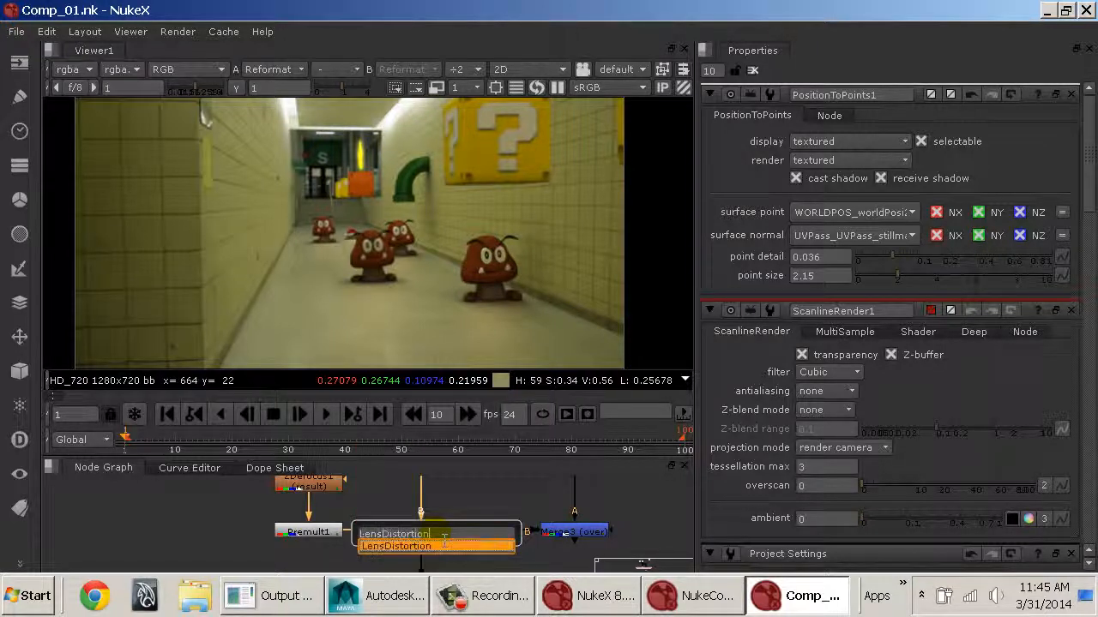
key("Return")
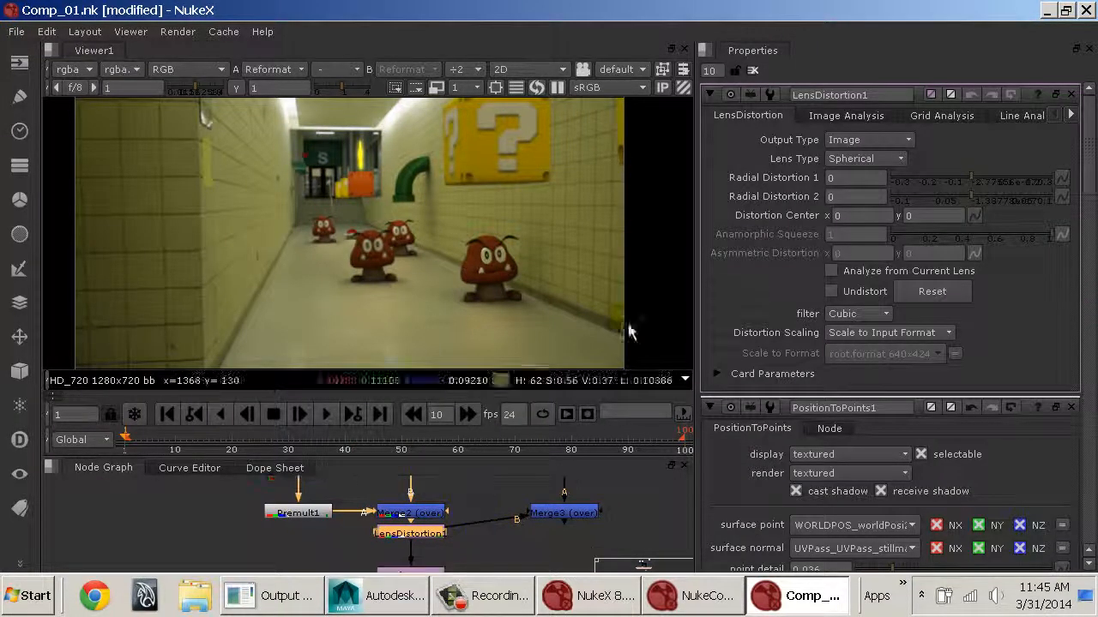
Step: Set LensDistortion1's Radial Distortion 1 to -0.055 and Radial Distortion 2 to -0.018, and check the distorted frame edges
left_click(988, 184)
left_click(981, 203)
left_click_drag(996, 207, 965, 205)
left_click(967, 181)
left_click(963, 186)
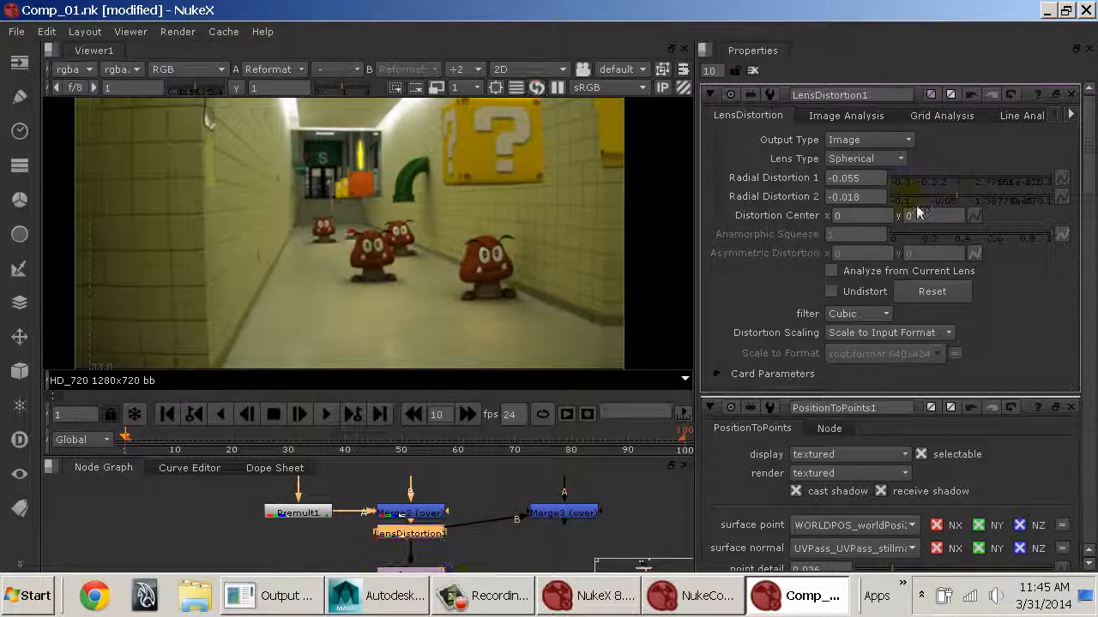
scroll(439, 297, "down", 2)
middle_click_drag(476, 569, 459, 544)
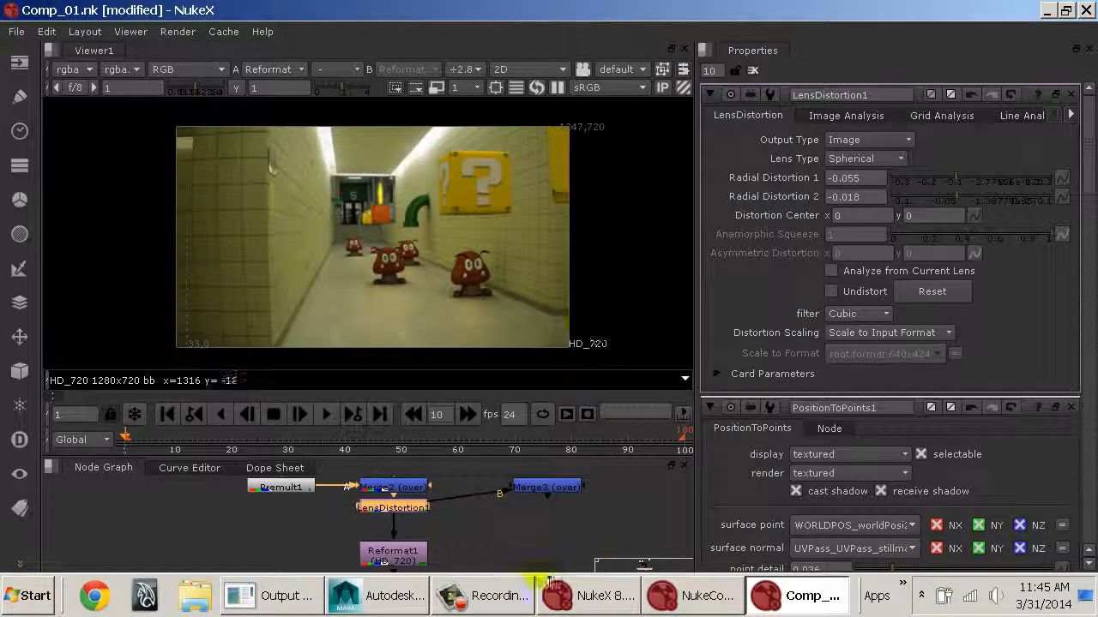
left_click(856, 336)
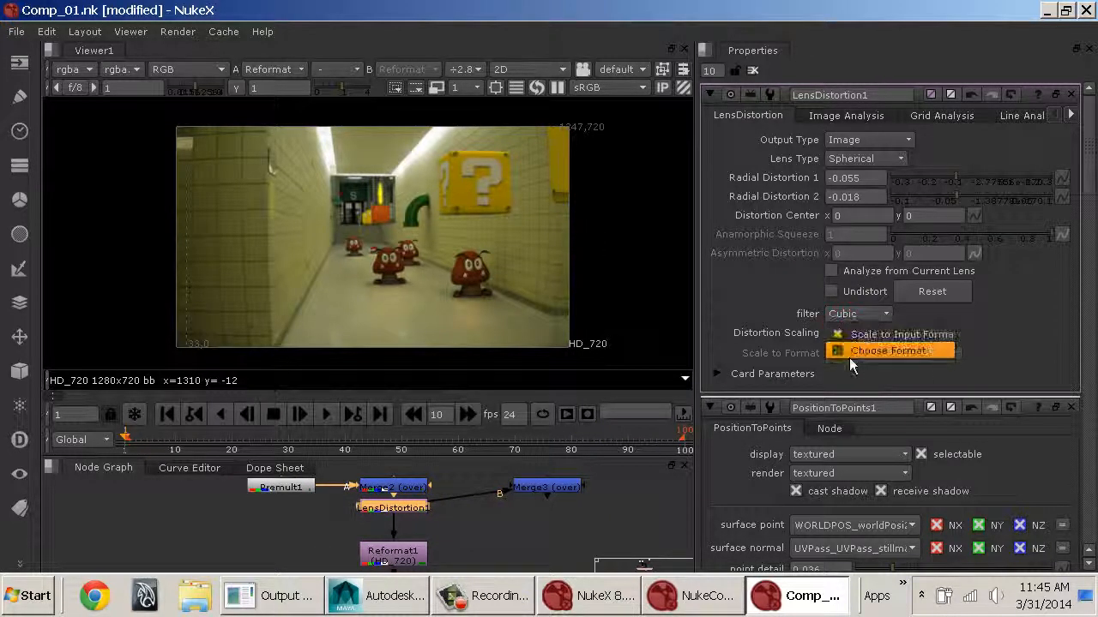
Step: Insert a Transform node between LensDistortion1 and Reformat1 with a scale of 1.132, and close all open node properties
left_click(508, 527)
key("t")
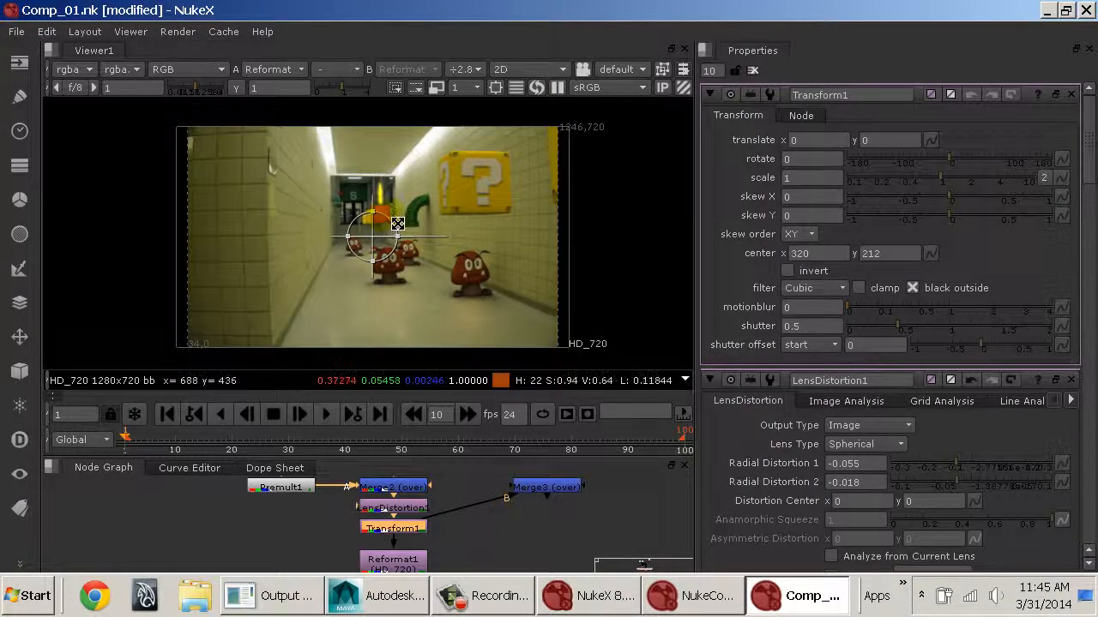
left_click_drag(397, 224, 404, 223)
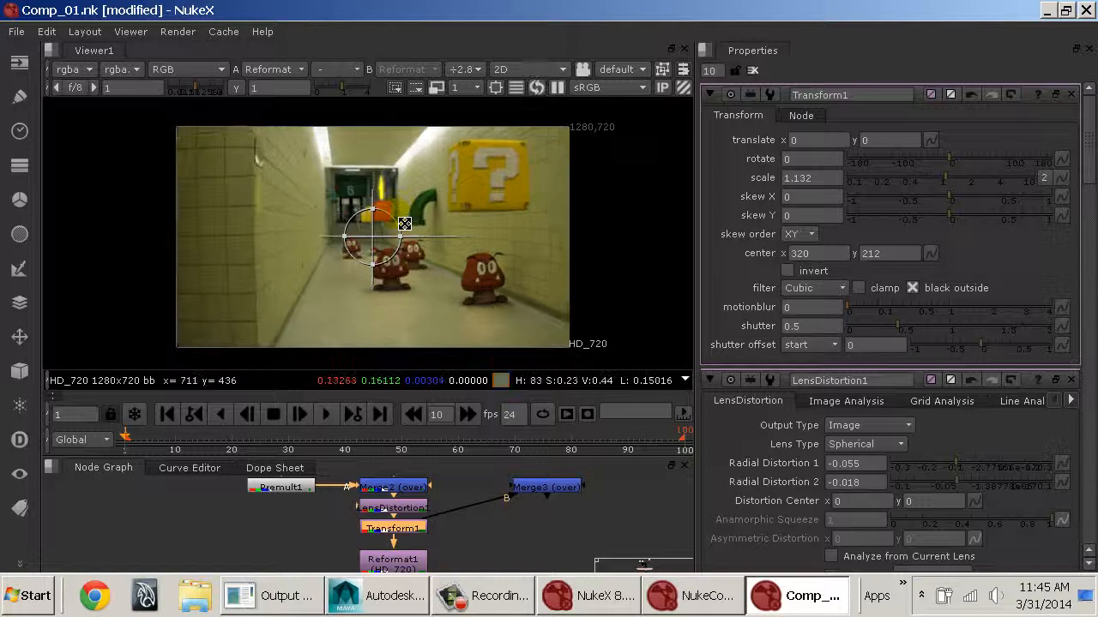
left_click(752, 70)
left_click(657, 189)
Step: Examine the distorted hallway's edges and compare the Transform1 output with the Reformat1 output
middle_click_drag(479, 217, 477, 229)
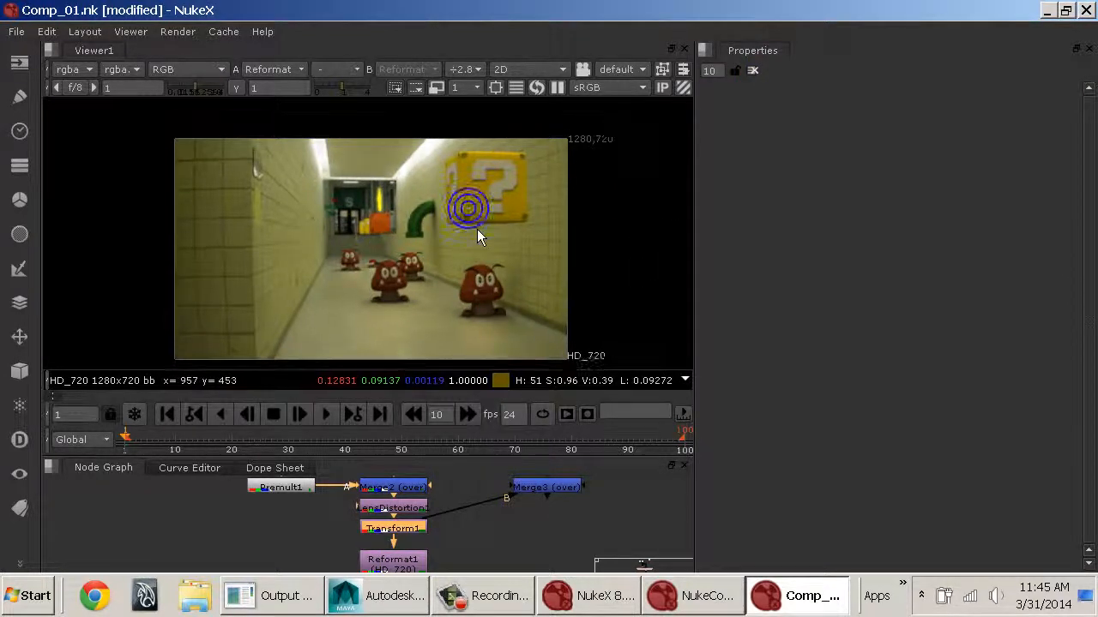
scroll(486, 226, "up", 5)
middle_click_drag(542, 216, 544, 182)
scroll(564, 217, "down", 3)
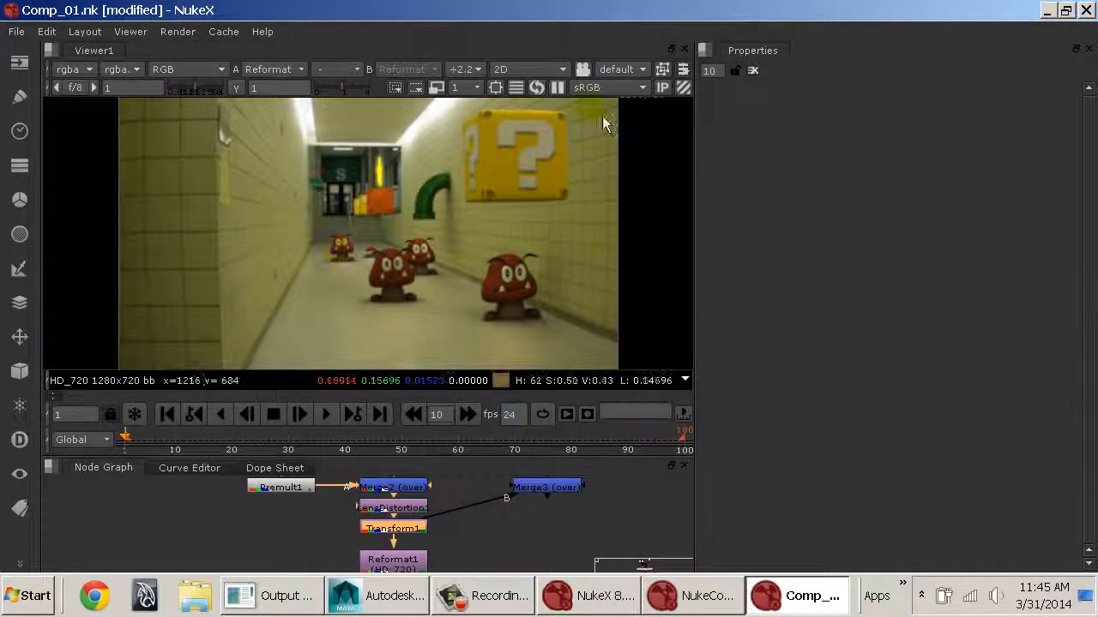
middle_click_drag(483, 569, 473, 562)
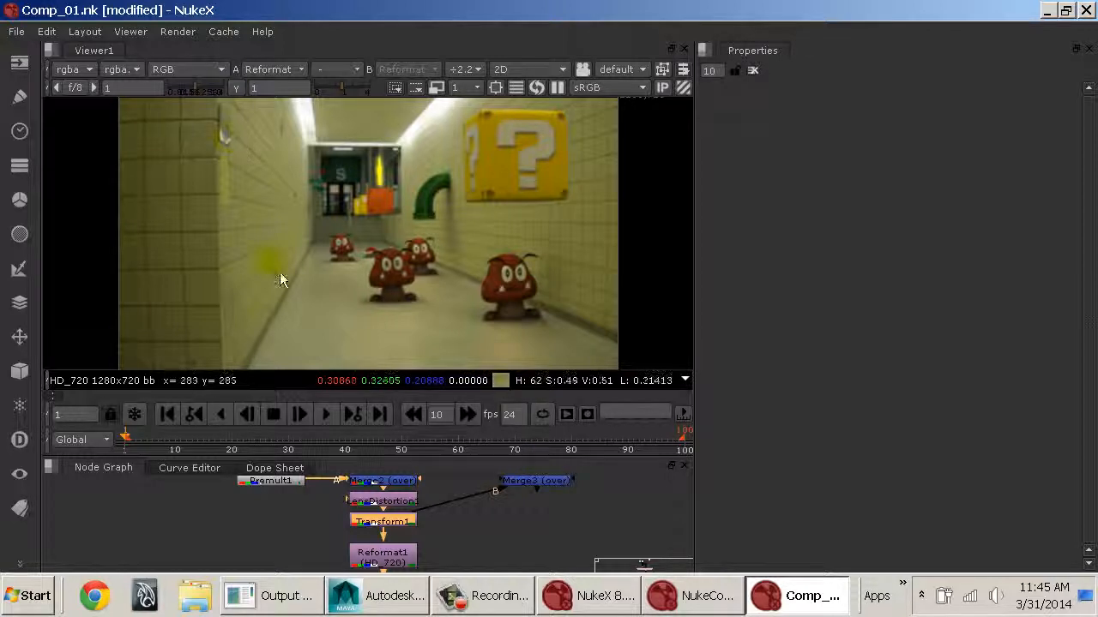
left_click(396, 557)
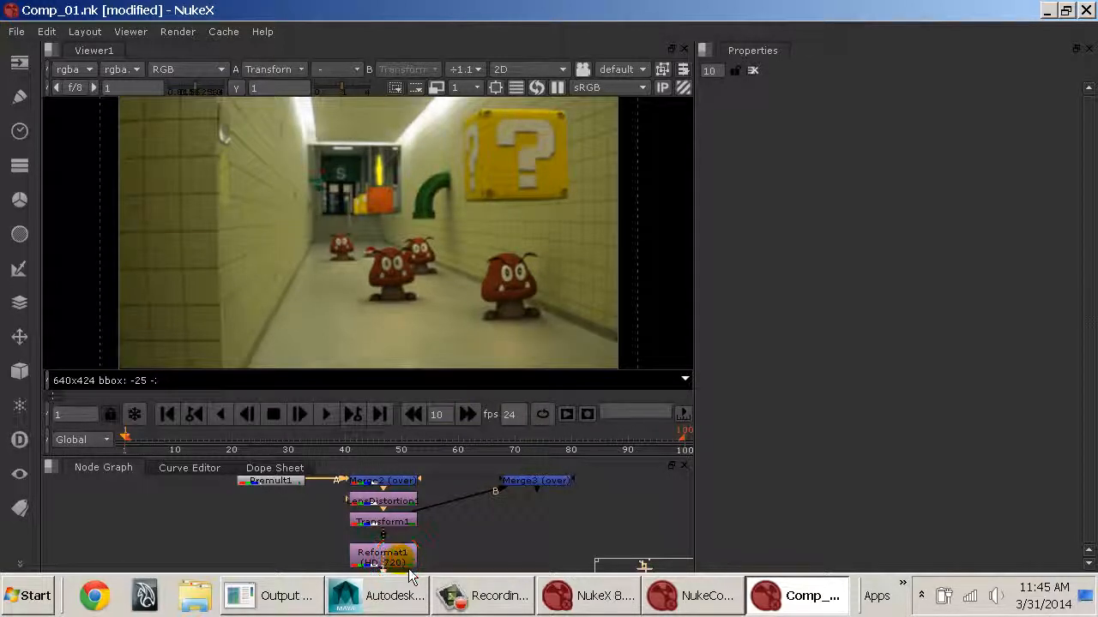
key("1")
left_click(504, 555)
middle_click_drag(504, 555, 509, 520)
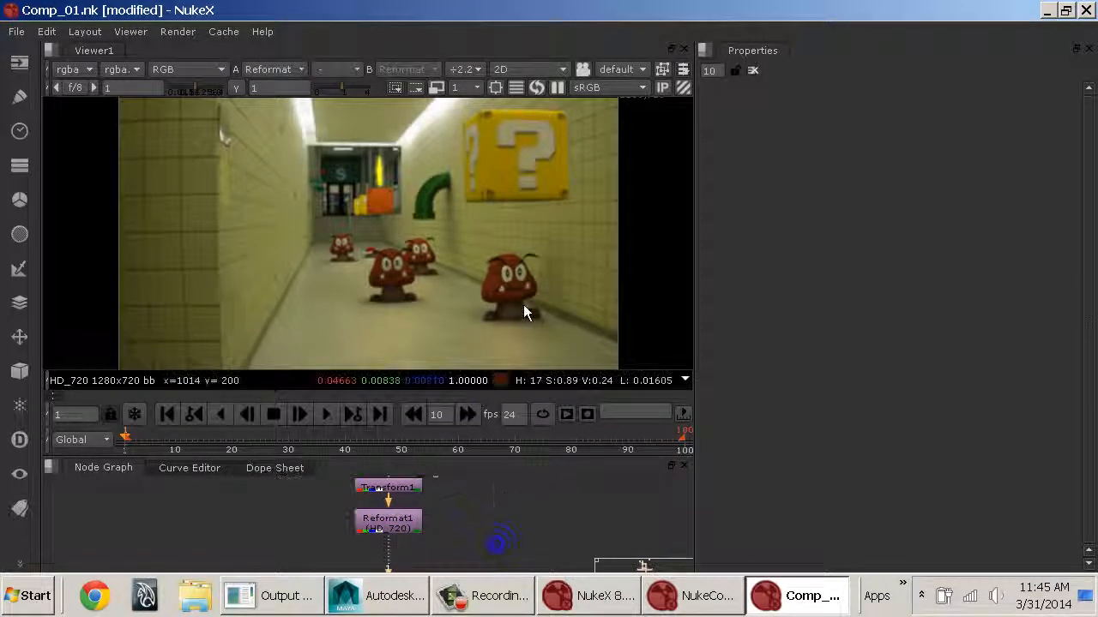
scroll(523, 305, "down", 3)
middle_click_drag(530, 272, 441, 292)
scroll(441, 292, "up", 2)
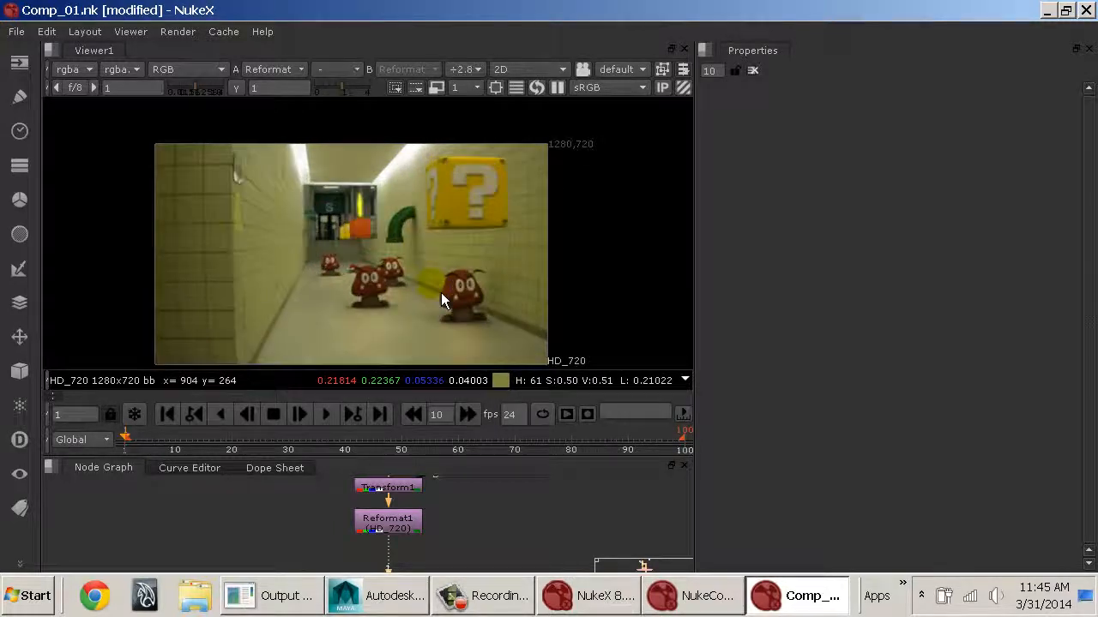
Step: Save the updated Comp_01 script
left_click(503, 526)
middle_click_drag(521, 483, 510, 545)
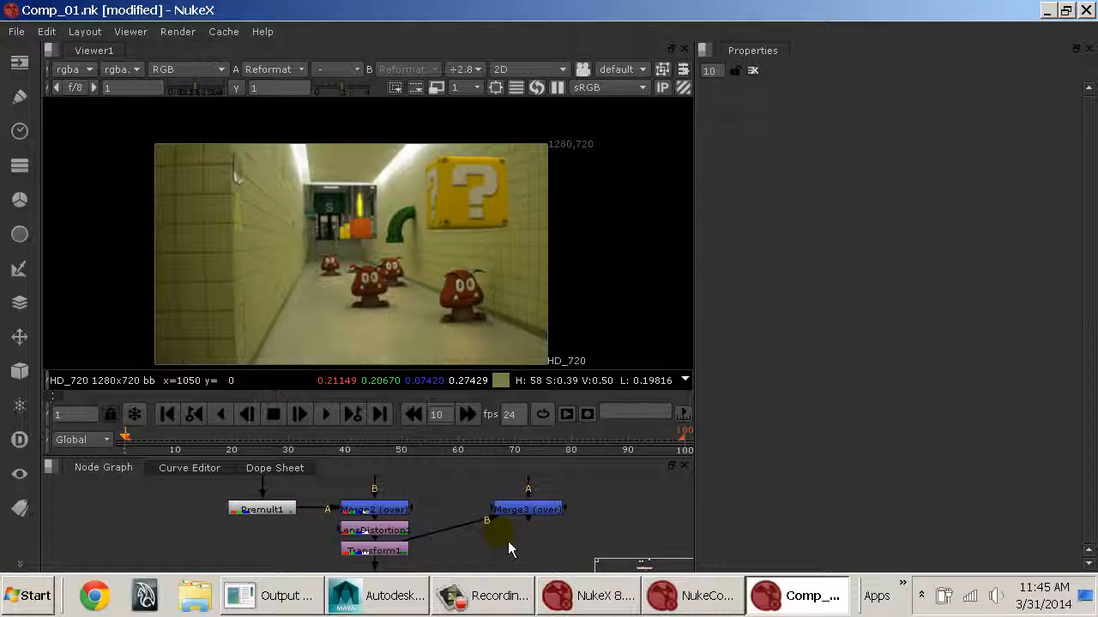
key("ctrl+s")
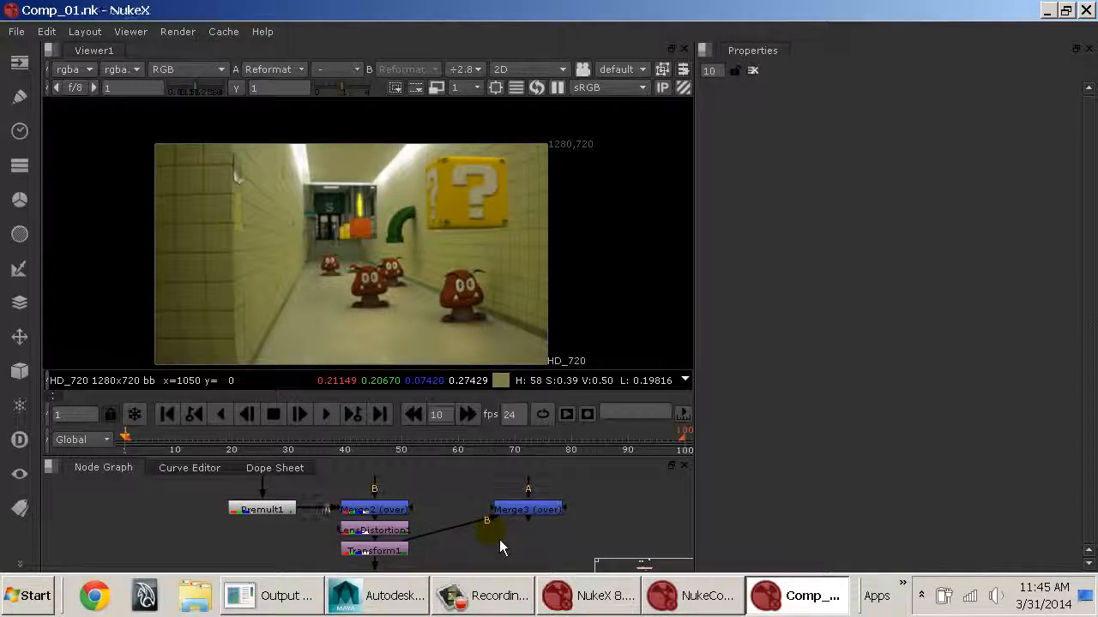